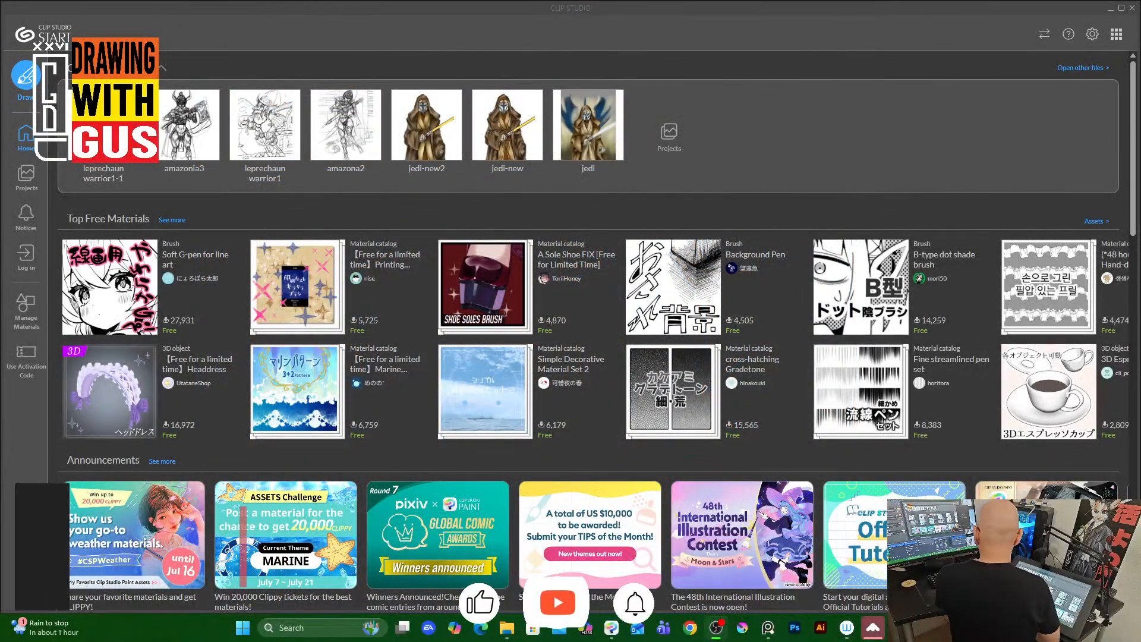
{"action": "left_click", "coordinate": [24, 85]}
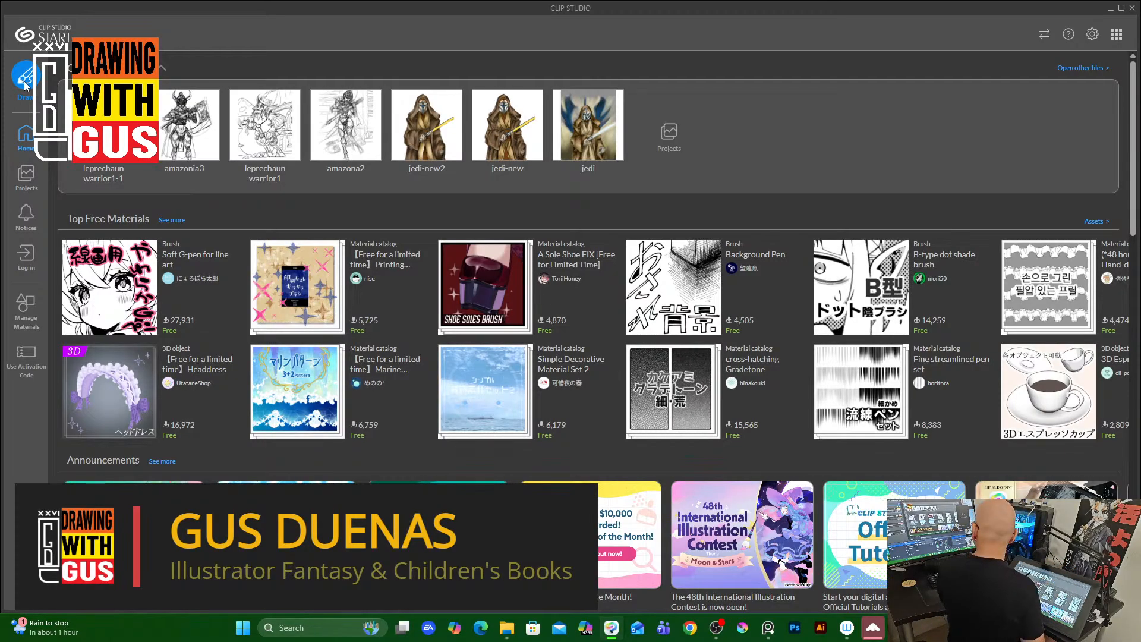
{"action": "left_click", "coordinate": [24, 83]}
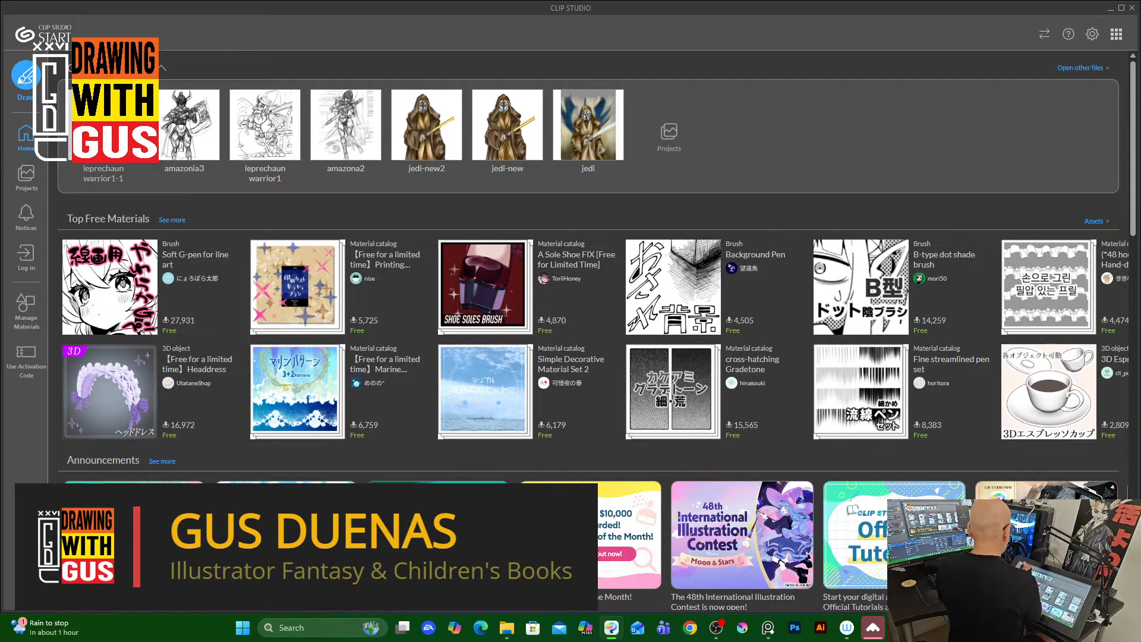
{"action": "left_click", "coordinate": [24, 80]}
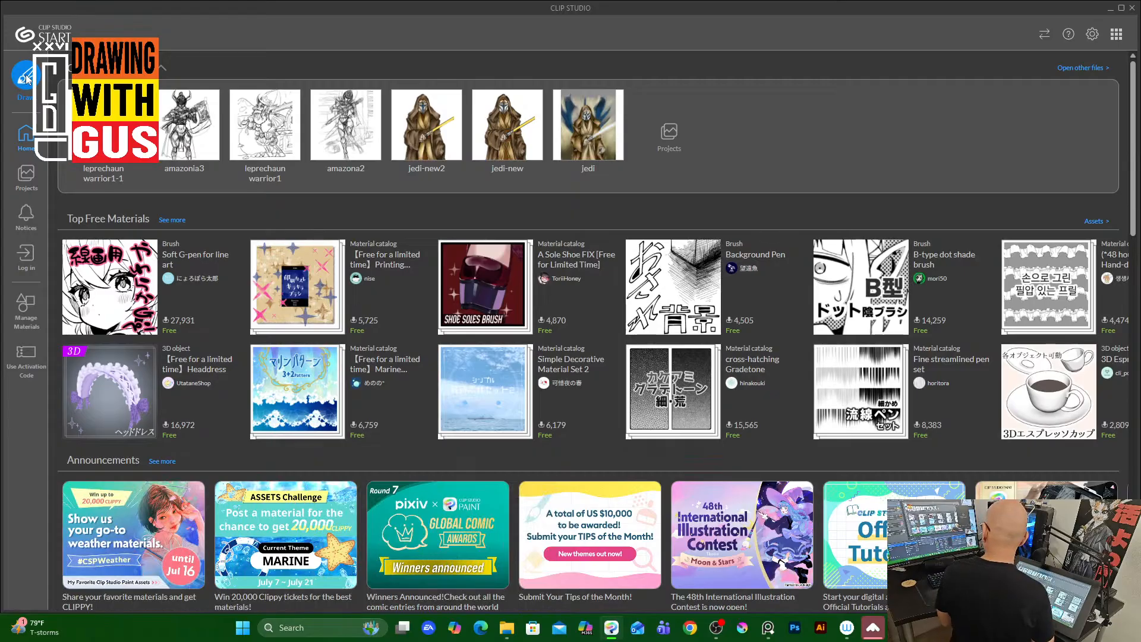
Bring up the leprechaun warrior1-1 illustration for viewing and close it.
{"action": "left_click", "coordinate": [183, 154]}
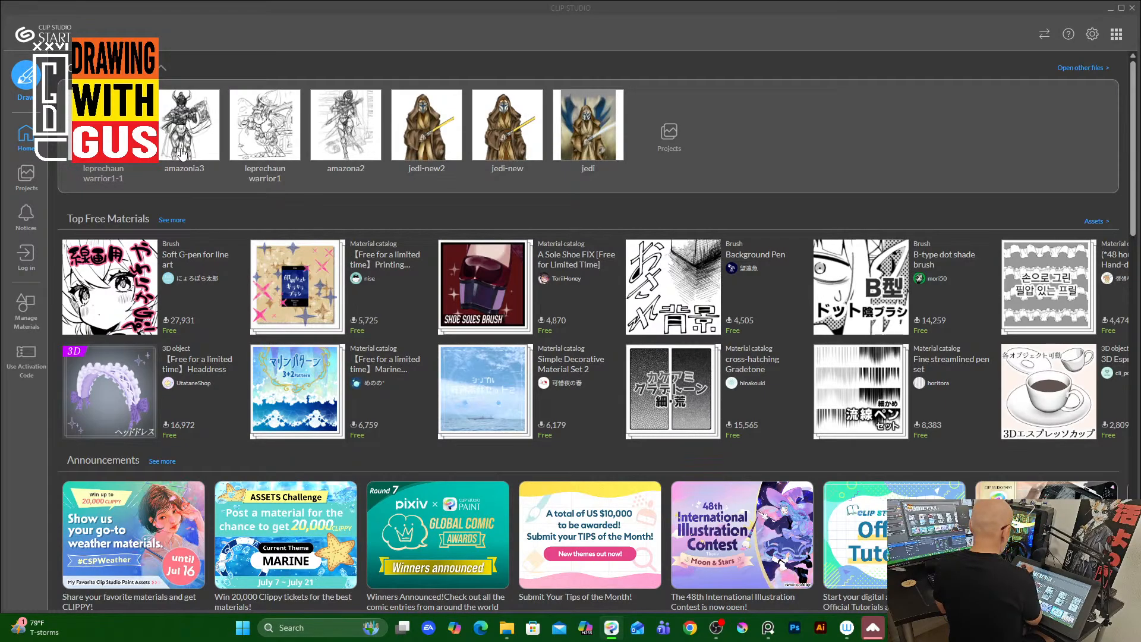
{"action": "left_click", "coordinate": [1111, 8]}
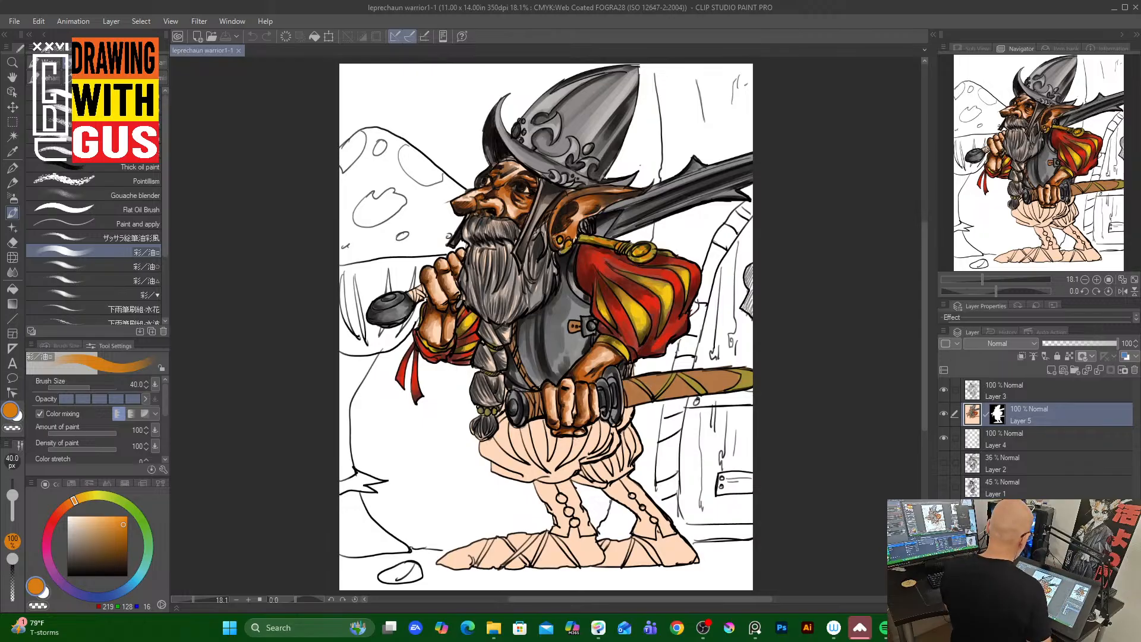
{"action": "left_click", "coordinate": [238, 51]}
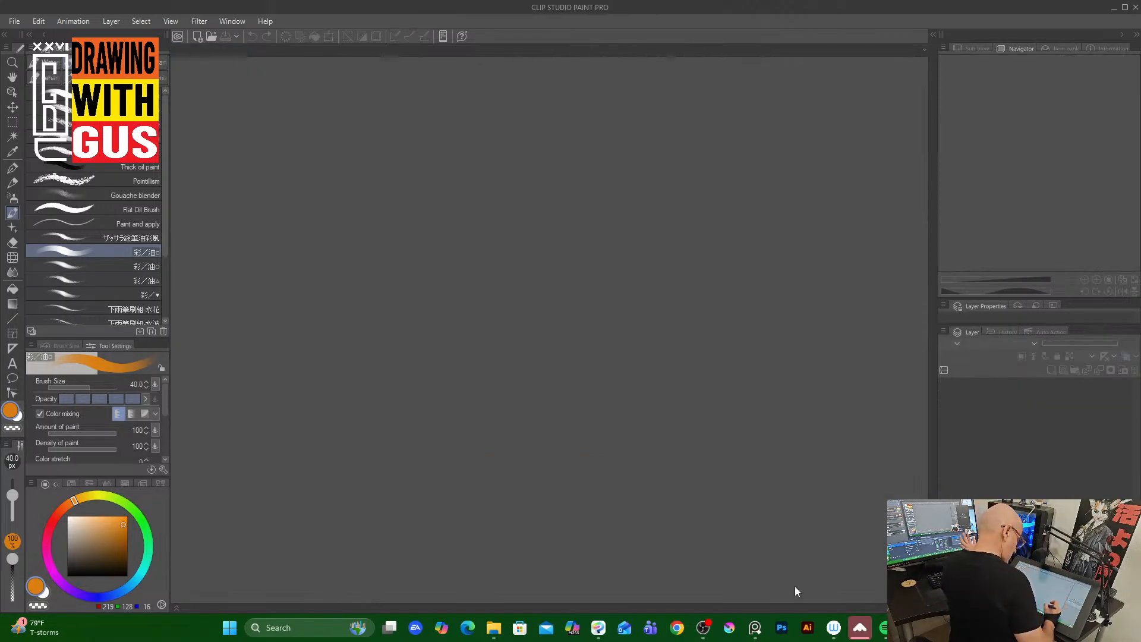
Open the recent drawing amazonia3 from the launcher to view the sketch, and close it.
{"action": "left_click", "coordinate": [598, 628]}
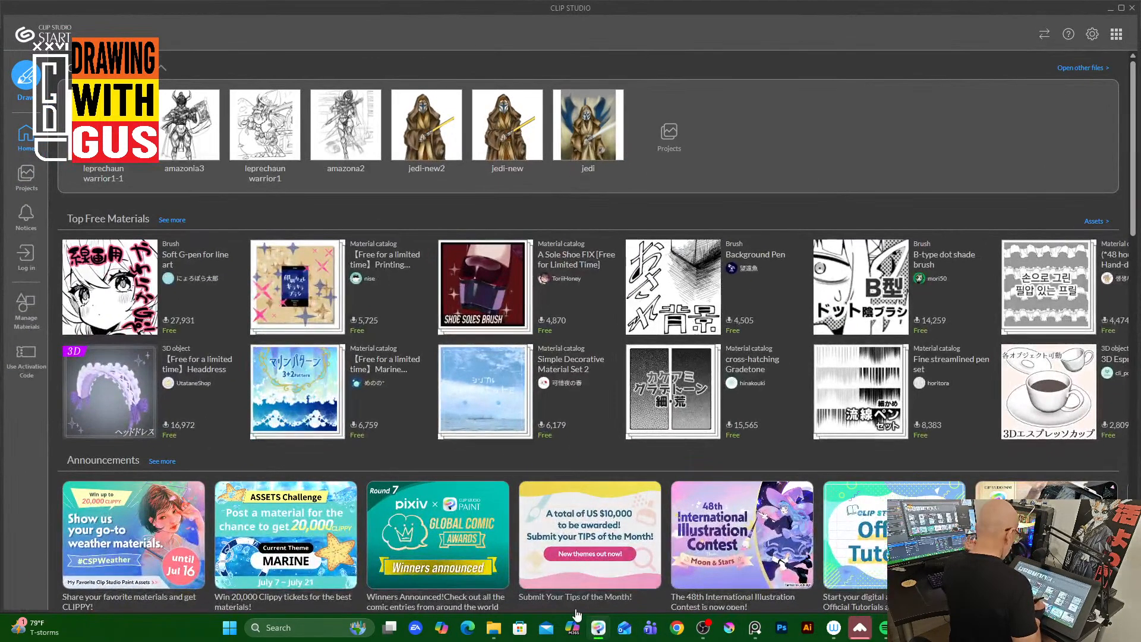
{"action": "left_click", "coordinate": [192, 122]}
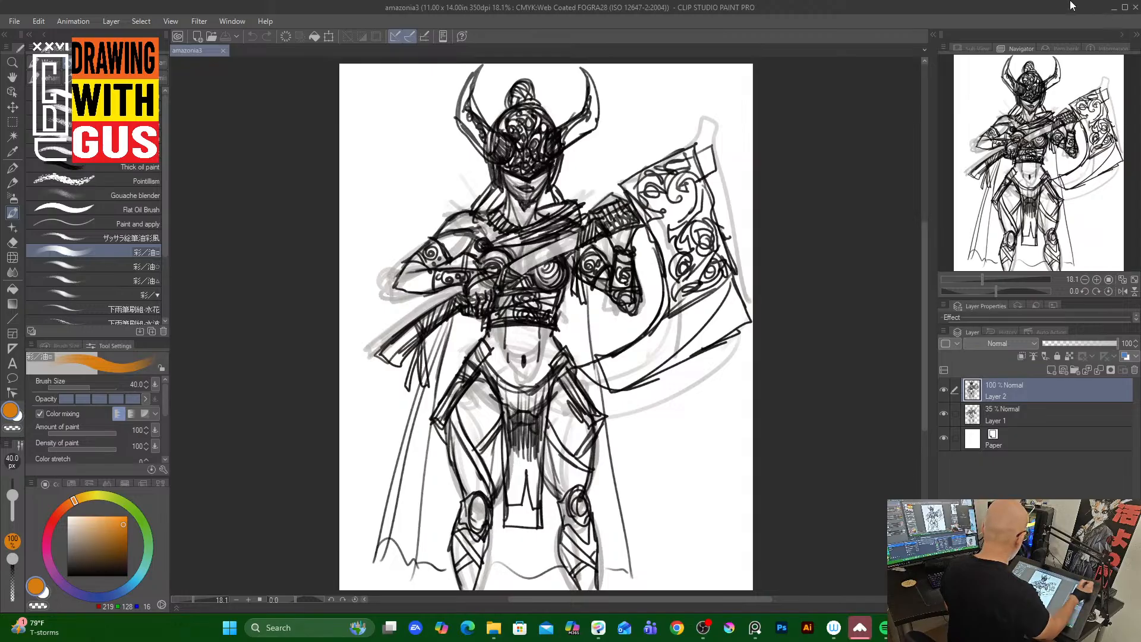
{"action": "left_click", "coordinate": [223, 51]}
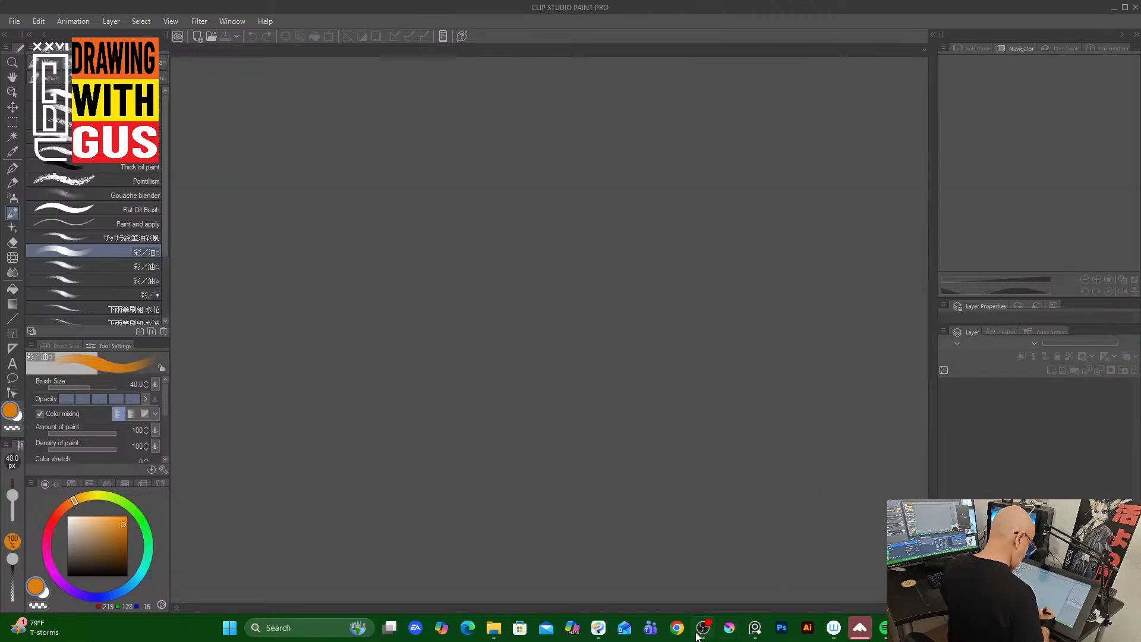
Open the recent drawing amazona2 from the launcher to view the sketch, and close it.
{"action": "mouse_move", "coordinate": [703, 634]}
{"action": "left_click", "coordinate": [598, 630]}
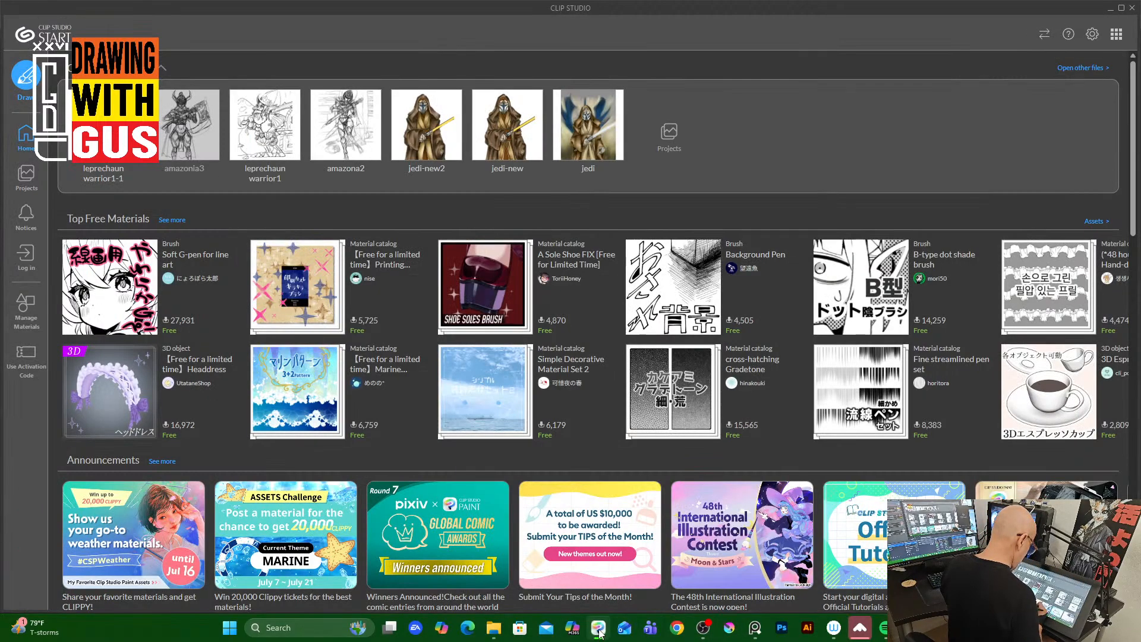
{"action": "left_click", "coordinate": [349, 125]}
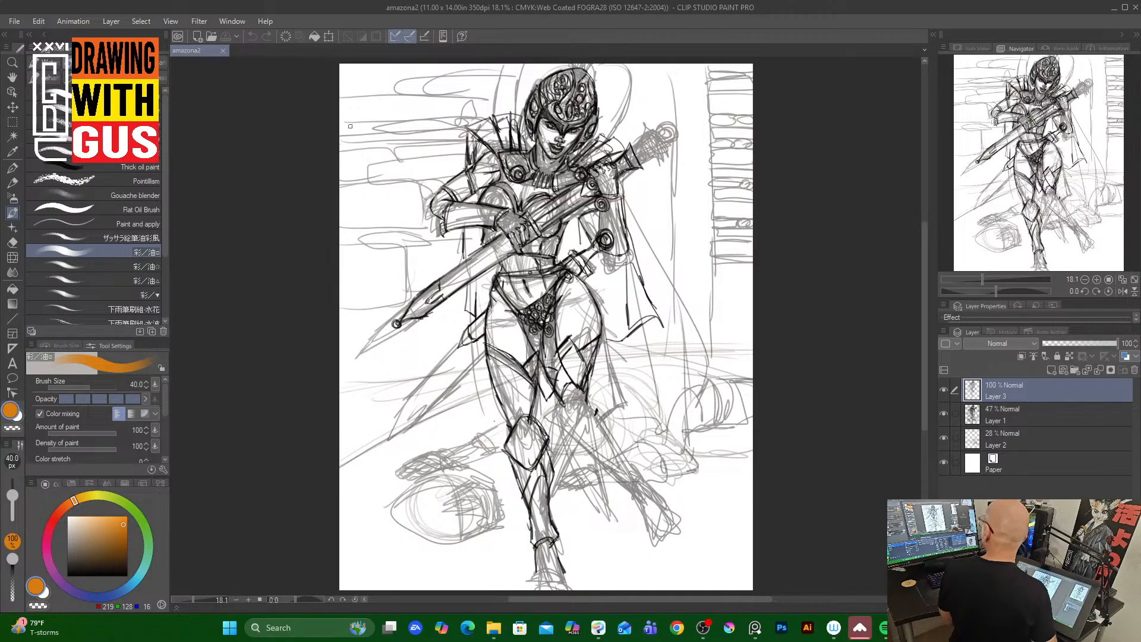
{"action": "left_click", "coordinate": [223, 50]}
Create a new color illustration canvas 11 in wide by 14 in high at 350 dpi with white paper.
{"action": "left_click", "coordinate": [14, 22]}
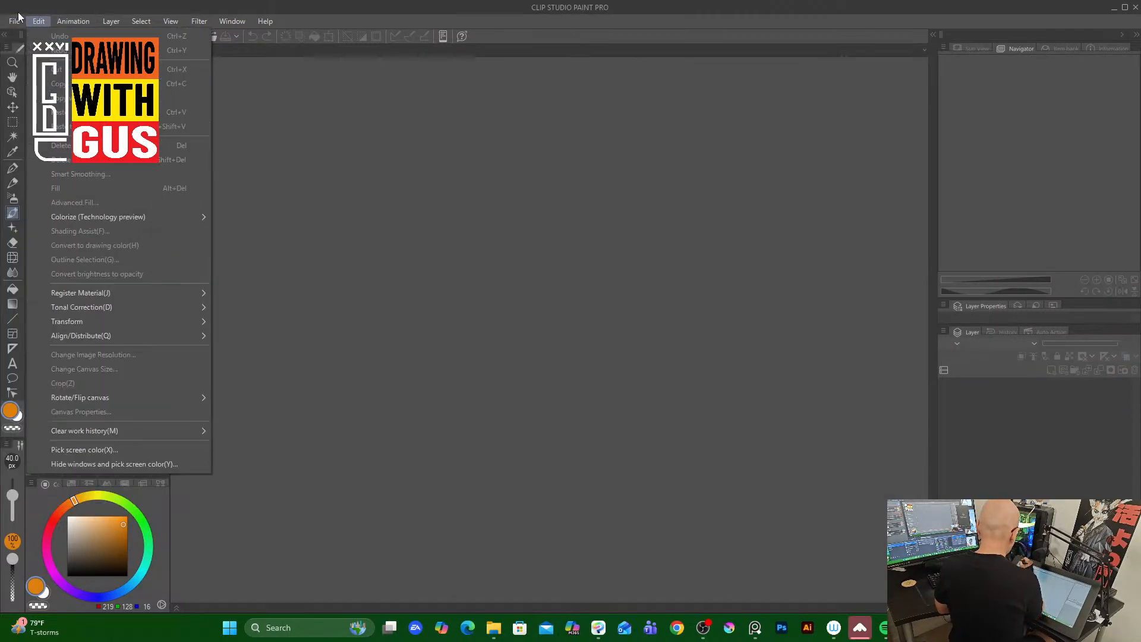
{"action": "left_click", "coordinate": [37, 37]}
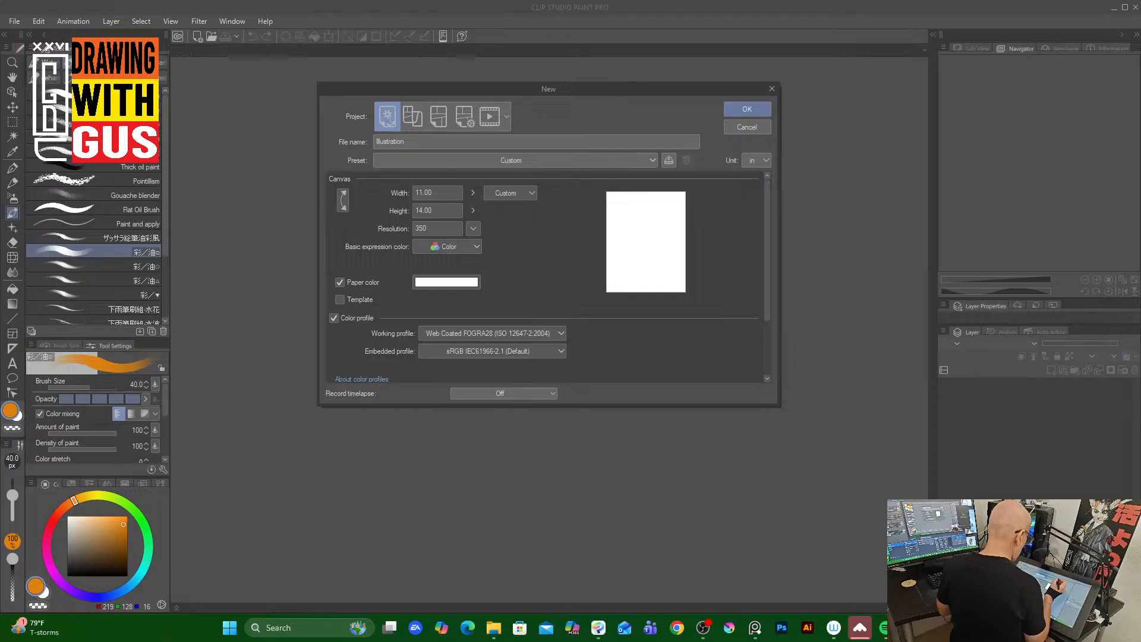
{"action": "left_click", "coordinate": [749, 109]}
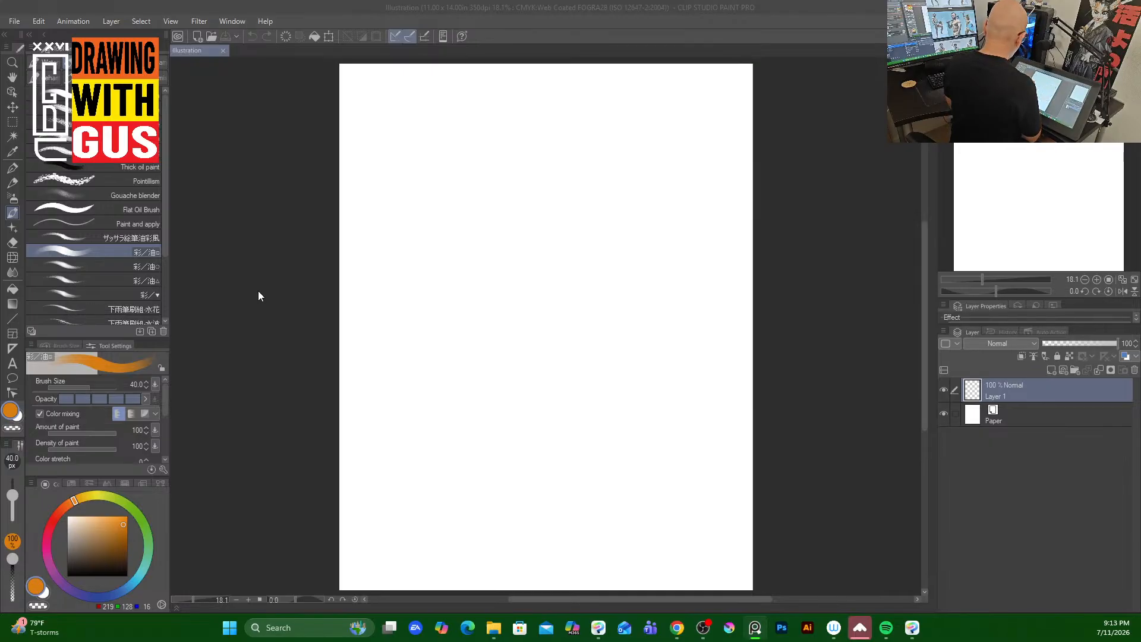
Choose the 彩／鉛筆-弱 pencil brush, set its size to 30, and pick a very dark brown drawing color.
{"action": "scroll", "coordinate": [217, 166], "scroll_direction": "up", "scroll_amount": 2}
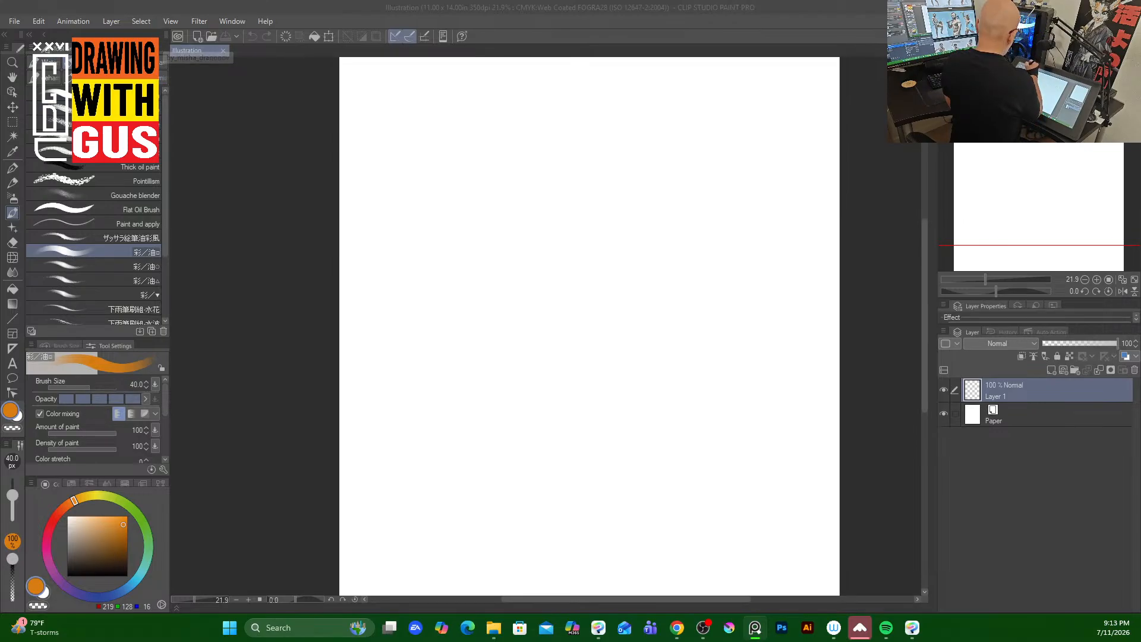
{"action": "left_click", "coordinate": [14, 185]}
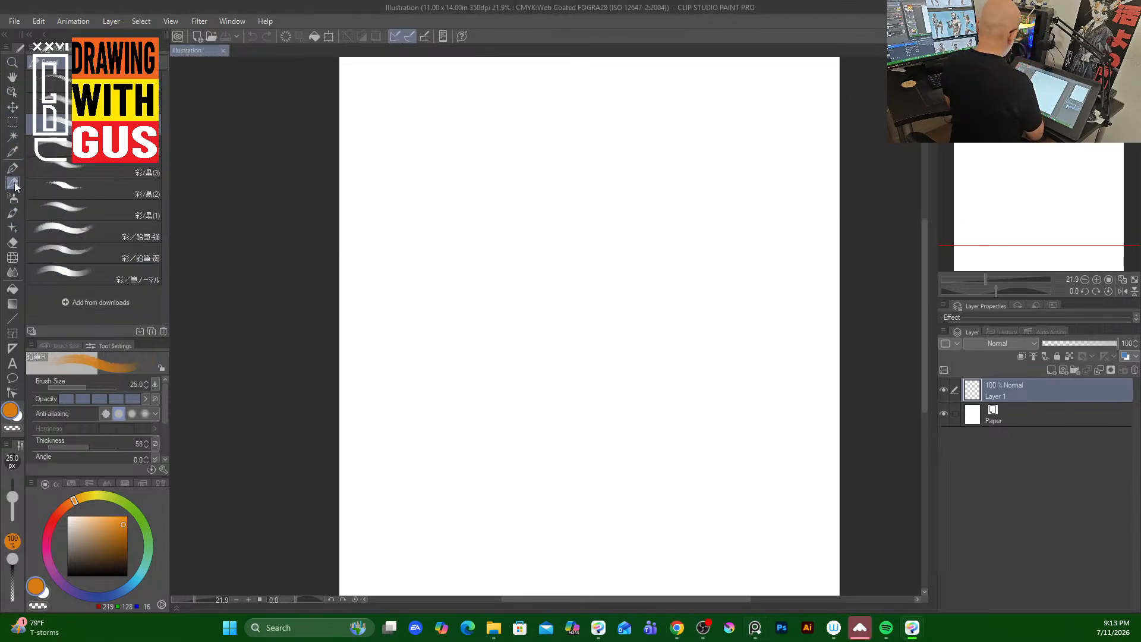
{"action": "left_click", "coordinate": [54, 82]}
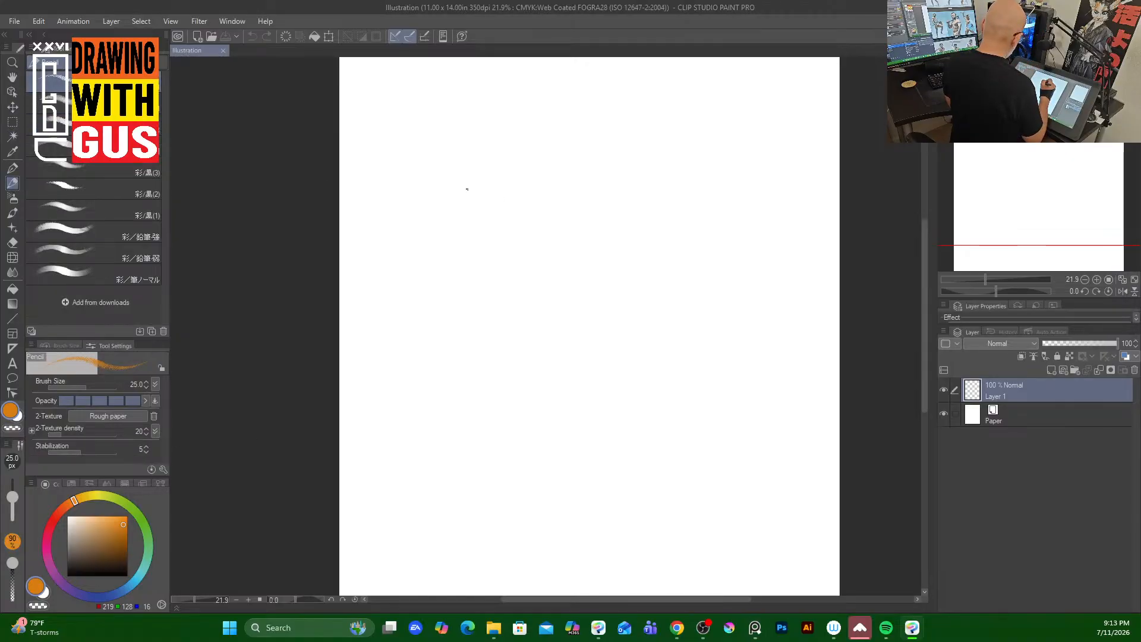
{"action": "left_click", "coordinate": [144, 256]}
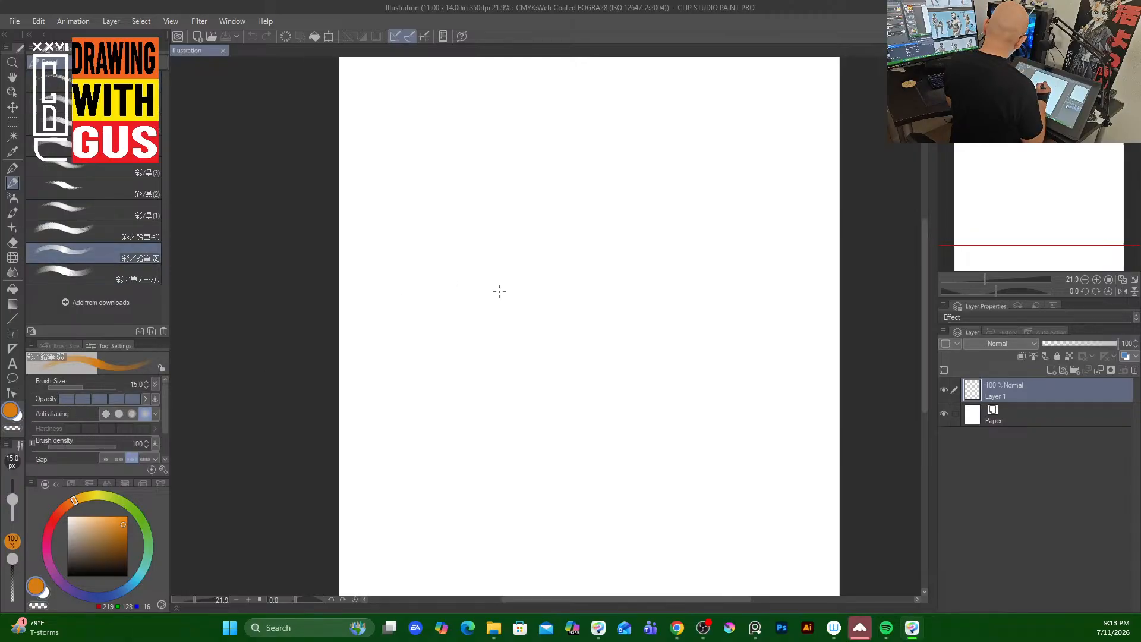
{"action": "key", "text": "bracketright"}
{"action": "key", "text": "bracketright"}
{"action": "key", "text": "bracketright"}
{"action": "key", "text": "bracketright"}
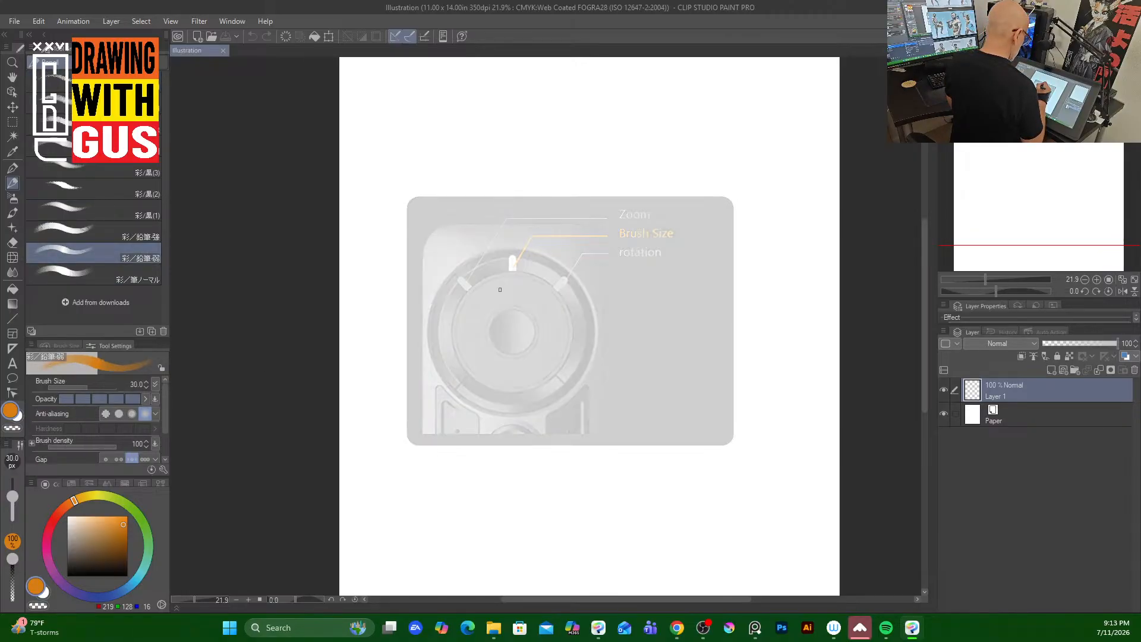
{"action": "left_click", "coordinate": [120, 562]}
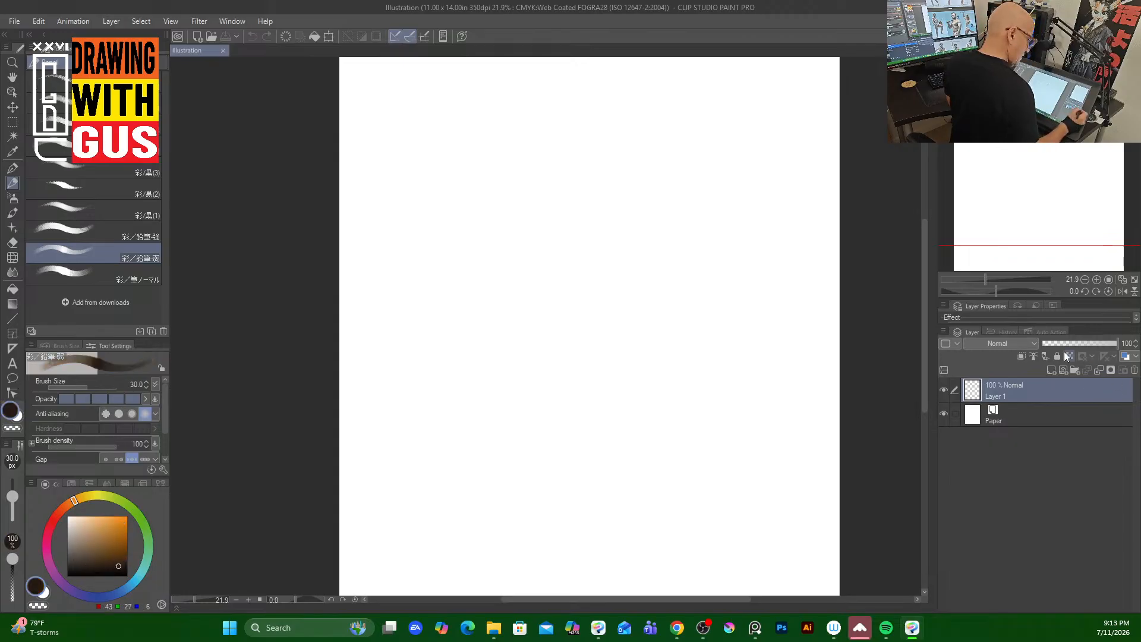
Rename Layer 1 as sketch and set the drawing color to pure black.
{"action": "double_click", "coordinate": [1002, 394]}
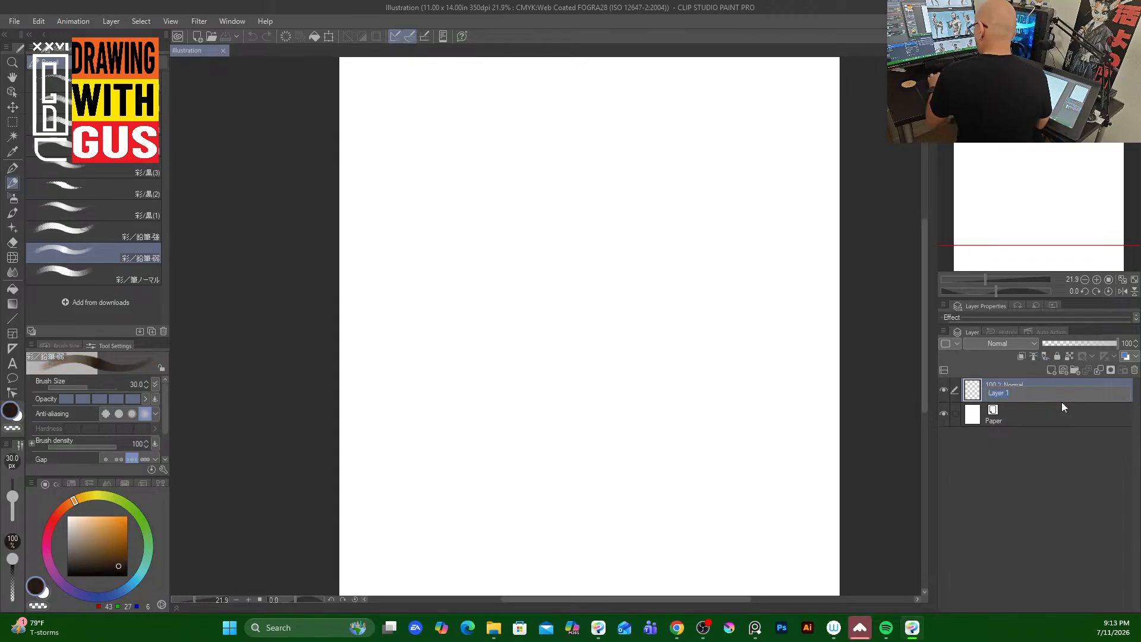
{"action": "type", "text": "sketch"}
{"action": "key", "text": "Return"}
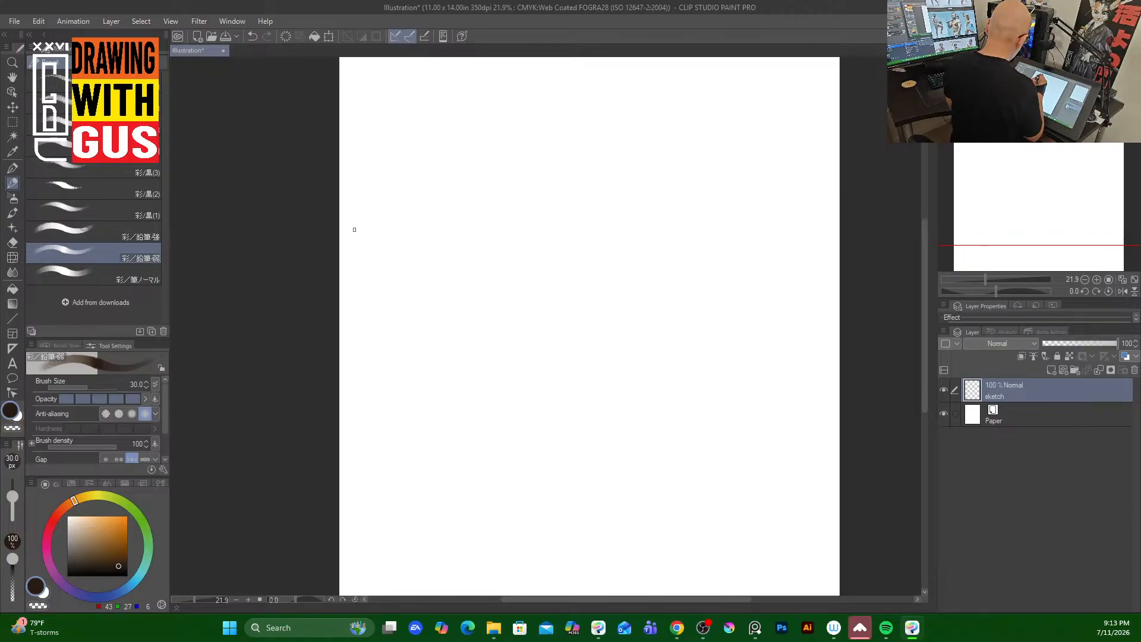
{"action": "left_click_drag", "start_coordinate": [121, 568], "coordinate": [127, 576]}
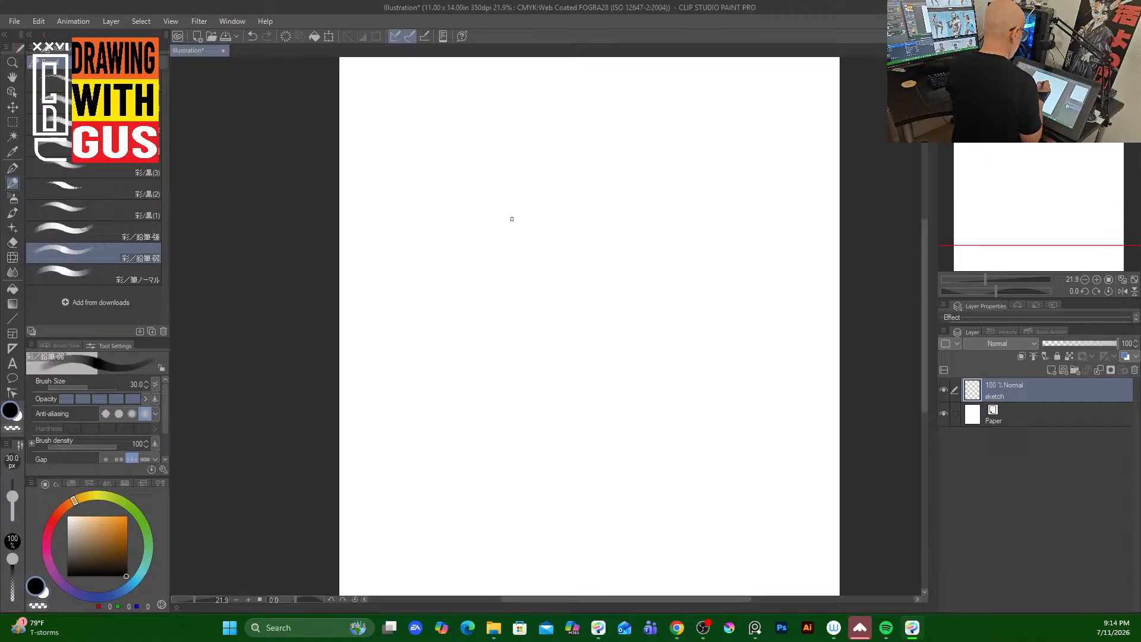
Sketch the figure's curved shoulder line and the torso's centre line running down from it in the upper middle of the canvas.
{"action": "mouse_move", "coordinate": [473, 225]}
{"action": "left_mouse_down"}
{"action": "mouse_move", "coordinate": [594, 229]}
{"action": "mouse_move", "coordinate": [502, 222]}
{"action": "mouse_move", "coordinate": [565, 300]}
{"action": "left_mouse_up"}
{"action": "left_click_drag", "start_coordinate": [552, 234], "coordinate": [558, 337]}
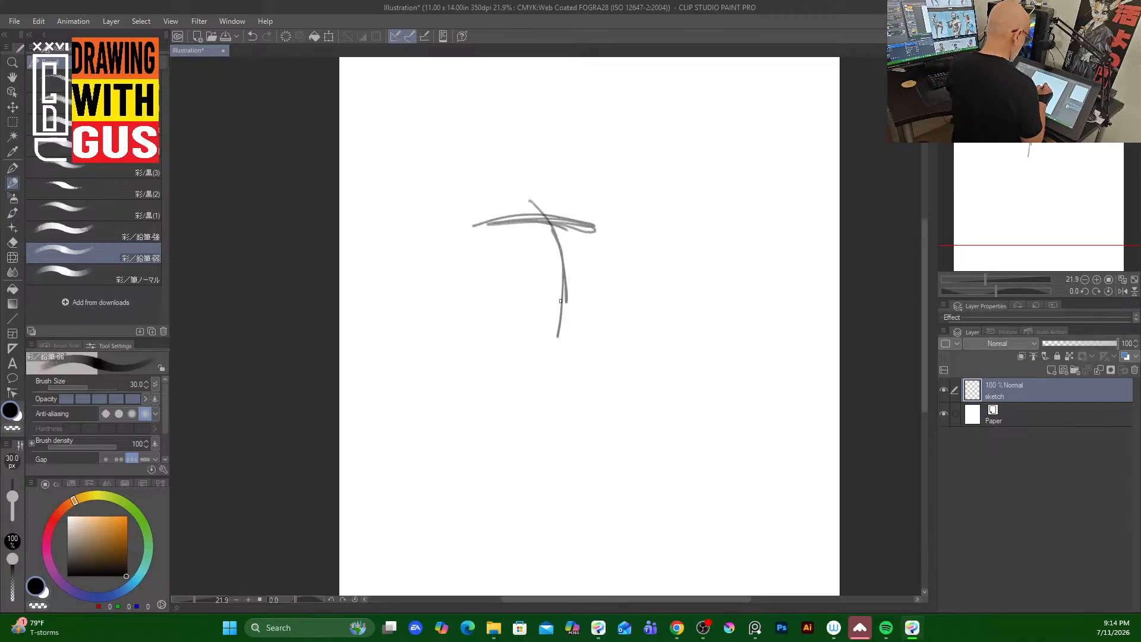
{"action": "left_click_drag", "start_coordinate": [563, 265], "coordinate": [556, 341]}
{"action": "left_click_drag", "start_coordinate": [561, 300], "coordinate": [561, 344]}
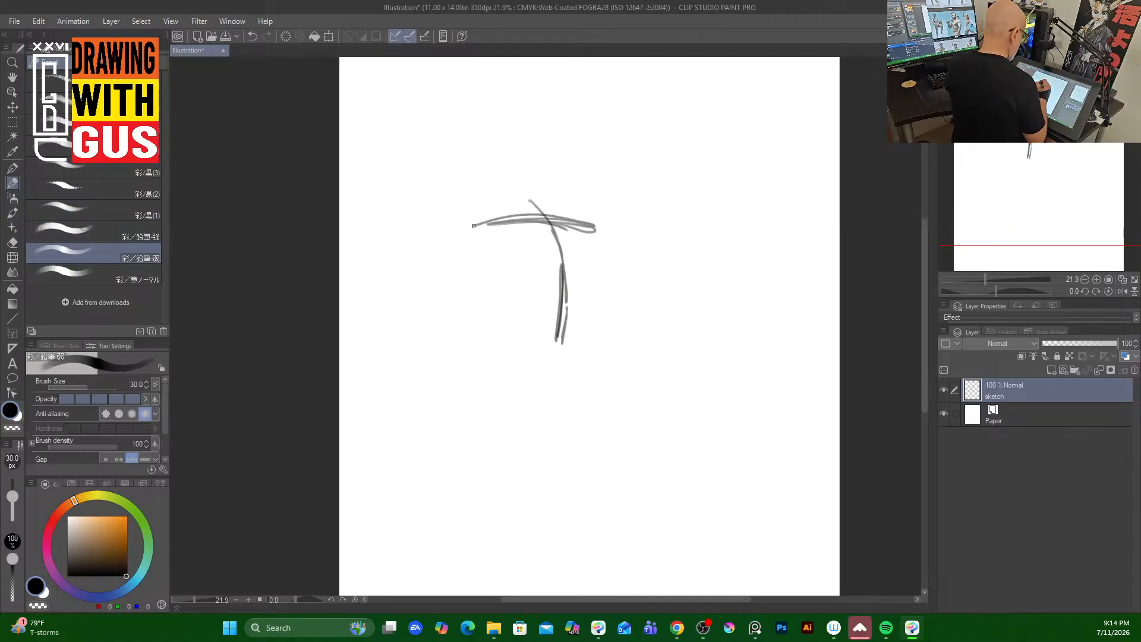
Rough in the shoulder circle at the shoulder line's left end, with the bent arm and a blocky fist below it.
{"action": "mouse_move", "coordinate": [481, 223]}
{"action": "left_mouse_down"}
{"action": "mouse_move", "coordinate": [489, 268]}
{"action": "mouse_move", "coordinate": [487, 238]}
{"action": "mouse_move", "coordinate": [495, 255]}
{"action": "mouse_move", "coordinate": [493, 269]}
{"action": "mouse_move", "coordinate": [475, 263]}
{"action": "mouse_move", "coordinate": [468, 320]}
{"action": "left_mouse_up"}
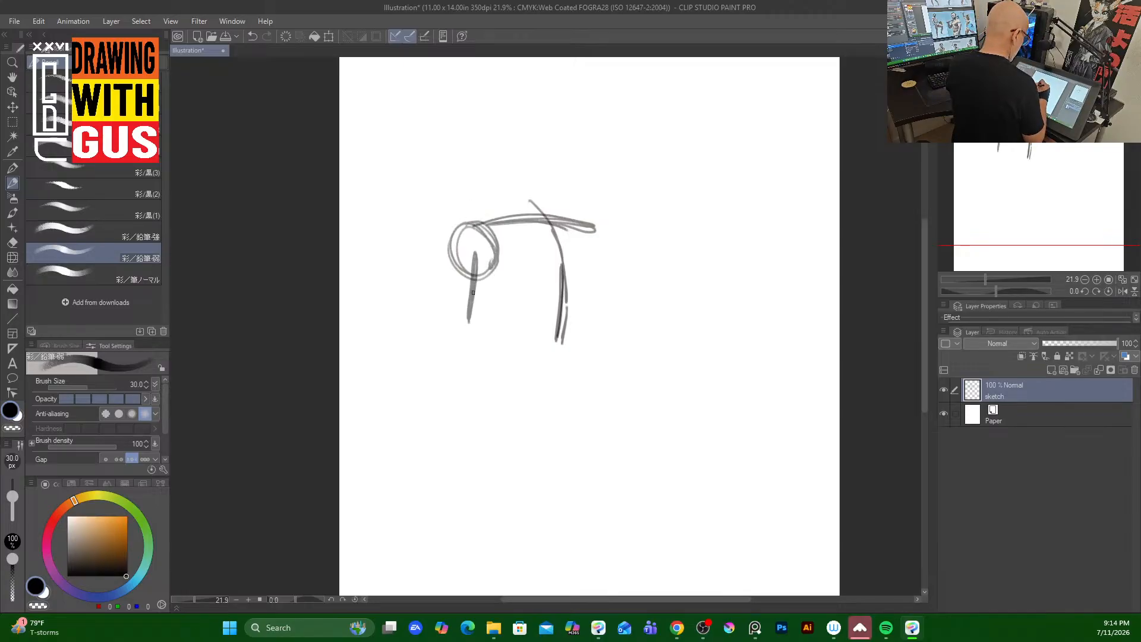
{"action": "left_click_drag", "start_coordinate": [476, 272], "coordinate": [469, 318]}
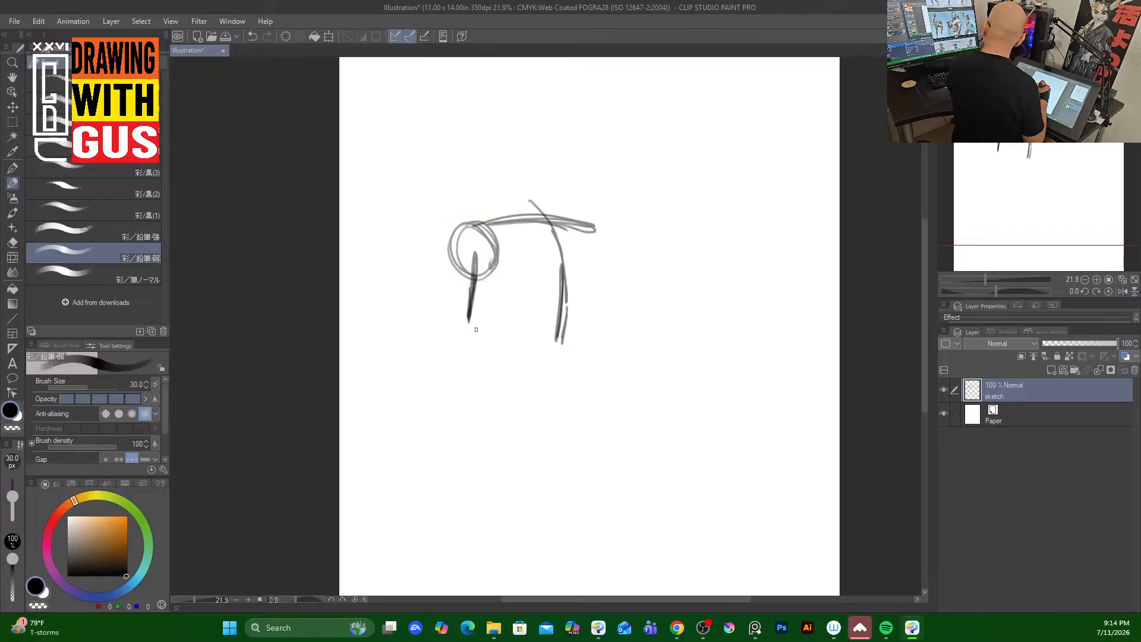
{"action": "mouse_move", "coordinate": [474, 259]}
{"action": "left_mouse_down"}
{"action": "mouse_move", "coordinate": [461, 336]}
{"action": "mouse_move", "coordinate": [489, 386]}
{"action": "left_mouse_up"}
{"action": "mouse_move", "coordinate": [450, 332]}
{"action": "left_mouse_down"}
{"action": "mouse_move", "coordinate": [496, 400]}
{"action": "mouse_move", "coordinate": [512, 387]}
{"action": "mouse_move", "coordinate": [491, 426]}
{"action": "mouse_move", "coordinate": [515, 423]}
{"action": "left_mouse_up"}
{"action": "left_click_drag", "start_coordinate": [496, 380], "coordinate": [497, 441]}
{"action": "mouse_move", "coordinate": [497, 441]}
{"action": "left_mouse_down"}
{"action": "mouse_move", "coordinate": [515, 410]}
{"action": "mouse_move", "coordinate": [510, 373]}
{"action": "mouse_move", "coordinate": [513, 420]}
{"action": "left_mouse_up"}
{"action": "left_click_drag", "start_coordinate": [511, 419], "coordinate": [517, 433]}
{"action": "left_click_drag", "start_coordinate": [514, 358], "coordinate": [513, 423]}
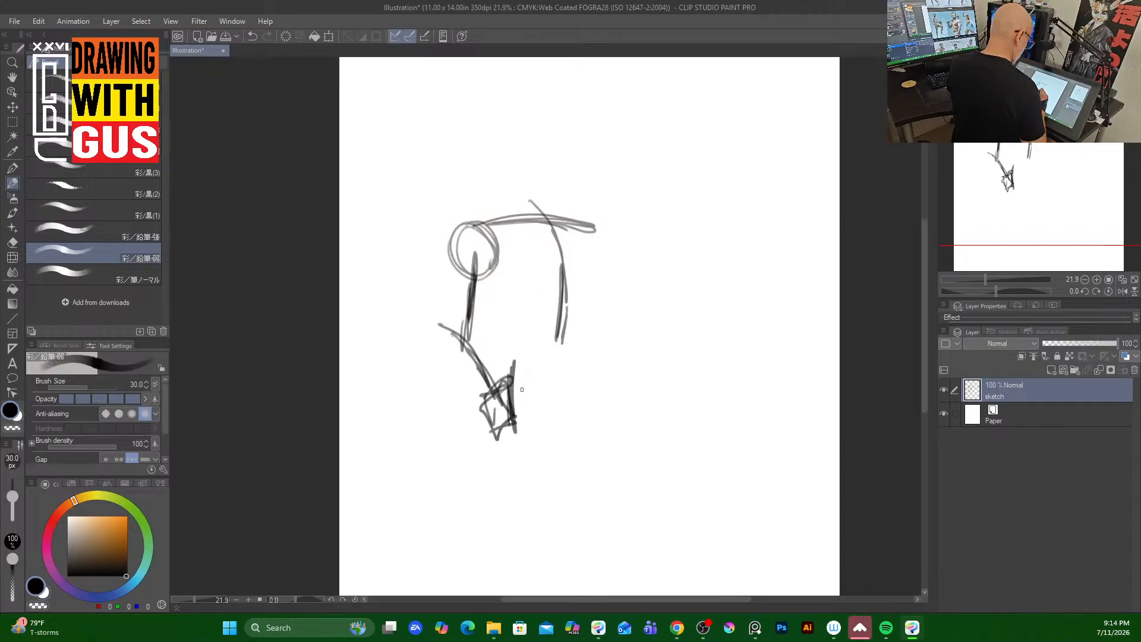
Draw a long sword blade rising diagonally from the fist toward the canvas's right edge, reinforcing both of its edges.
{"action": "left_click_drag", "start_coordinate": [517, 383], "coordinate": [803, 261]}
{"action": "left_click_drag", "start_coordinate": [514, 417], "coordinate": [791, 281]}
{"action": "left_click_drag", "start_coordinate": [692, 304], "coordinate": [805, 273]}
{"action": "left_click_drag", "start_coordinate": [645, 346], "coordinate": [789, 278]}
{"action": "left_click_drag", "start_coordinate": [716, 316], "coordinate": [538, 399]}
{"action": "left_click_drag", "start_coordinate": [617, 337], "coordinate": [506, 398]}
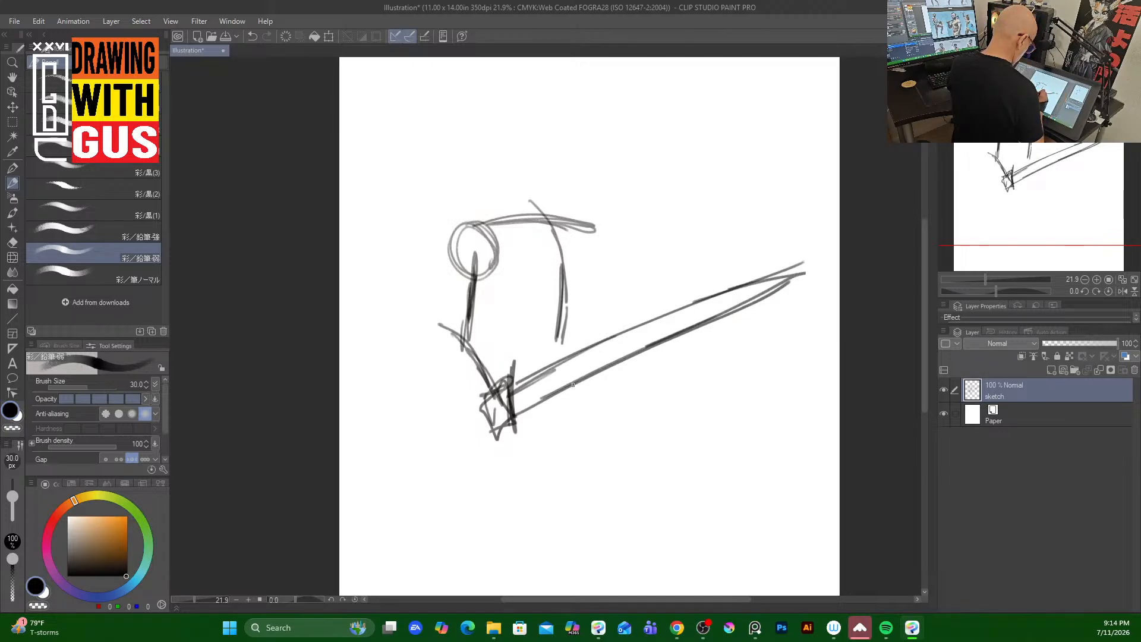
{"action": "left_click_drag", "start_coordinate": [576, 381], "coordinate": [503, 419]}
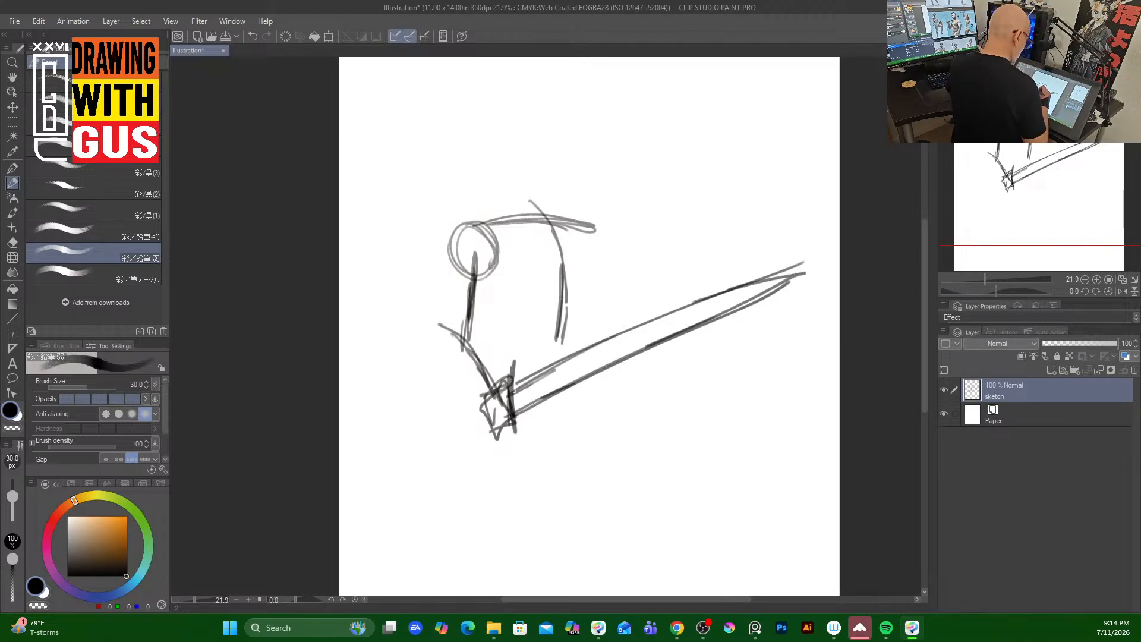
Add the curved crossguard at the fist, and the grip with a round pommel on the opposite side.
{"action": "mouse_move", "coordinate": [513, 380]}
{"action": "left_mouse_down"}
{"action": "mouse_move", "coordinate": [526, 348]}
{"action": "mouse_move", "coordinate": [522, 360]}
{"action": "left_mouse_up"}
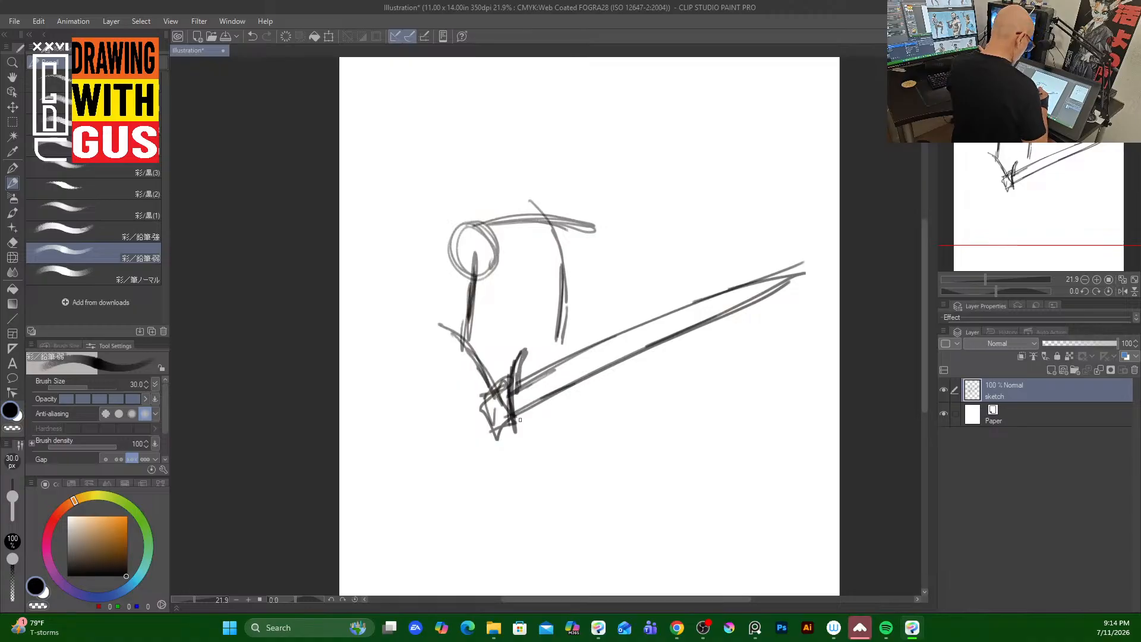
{"action": "left_click_drag", "start_coordinate": [518, 411], "coordinate": [523, 448]}
{"action": "mouse_move", "coordinate": [517, 386]}
{"action": "left_mouse_down"}
{"action": "mouse_move", "coordinate": [514, 439]}
{"action": "mouse_move", "coordinate": [516, 415]}
{"action": "mouse_move", "coordinate": [453, 425]}
{"action": "mouse_move", "coordinate": [446, 446]}
{"action": "left_mouse_up"}
{"action": "mouse_move", "coordinate": [485, 409]}
{"action": "left_mouse_down"}
{"action": "mouse_move", "coordinate": [424, 437]}
{"action": "mouse_move", "coordinate": [434, 428]}
{"action": "mouse_move", "coordinate": [439, 444]}
{"action": "mouse_move", "coordinate": [459, 425]}
{"action": "left_mouse_up"}
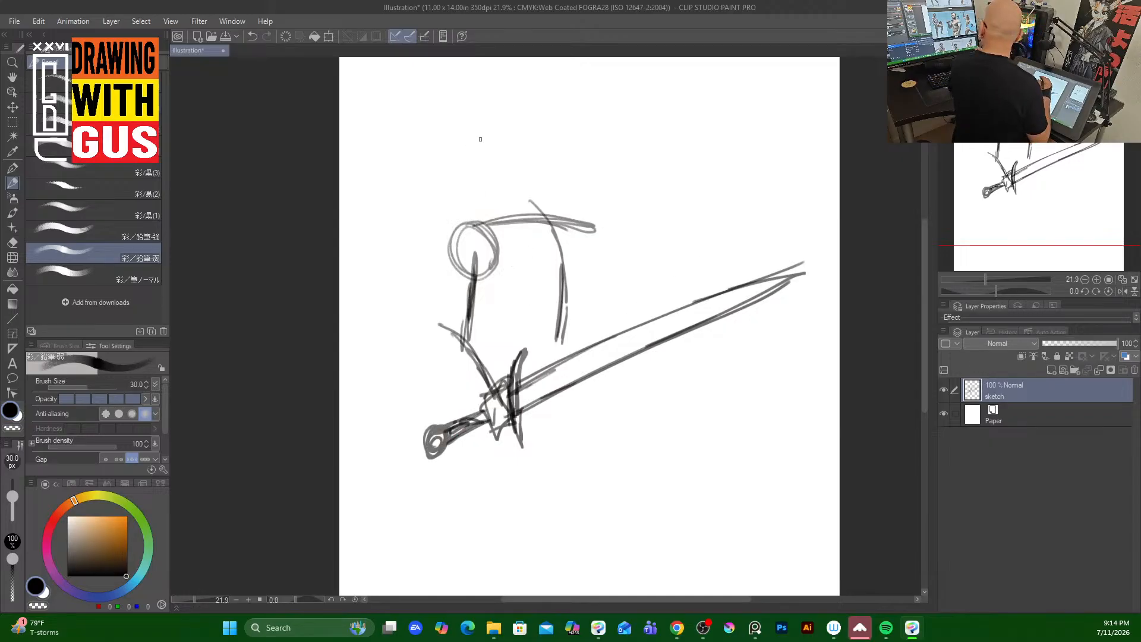
Outline the sword arm's volumes around its guide lines, from the shoulder circle through the upper arm and forearm to the fist.
{"action": "mouse_move", "coordinate": [493, 232]}
{"action": "left_mouse_down"}
{"action": "mouse_move", "coordinate": [457, 226]}
{"action": "mouse_move", "coordinate": [450, 259]}
{"action": "mouse_move", "coordinate": [468, 295]}
{"action": "left_mouse_up"}
{"action": "mouse_move", "coordinate": [466, 292]}
{"action": "left_mouse_down"}
{"action": "mouse_move", "coordinate": [497, 253]}
{"action": "mouse_move", "coordinate": [452, 290]}
{"action": "mouse_move", "coordinate": [459, 361]}
{"action": "left_mouse_up"}
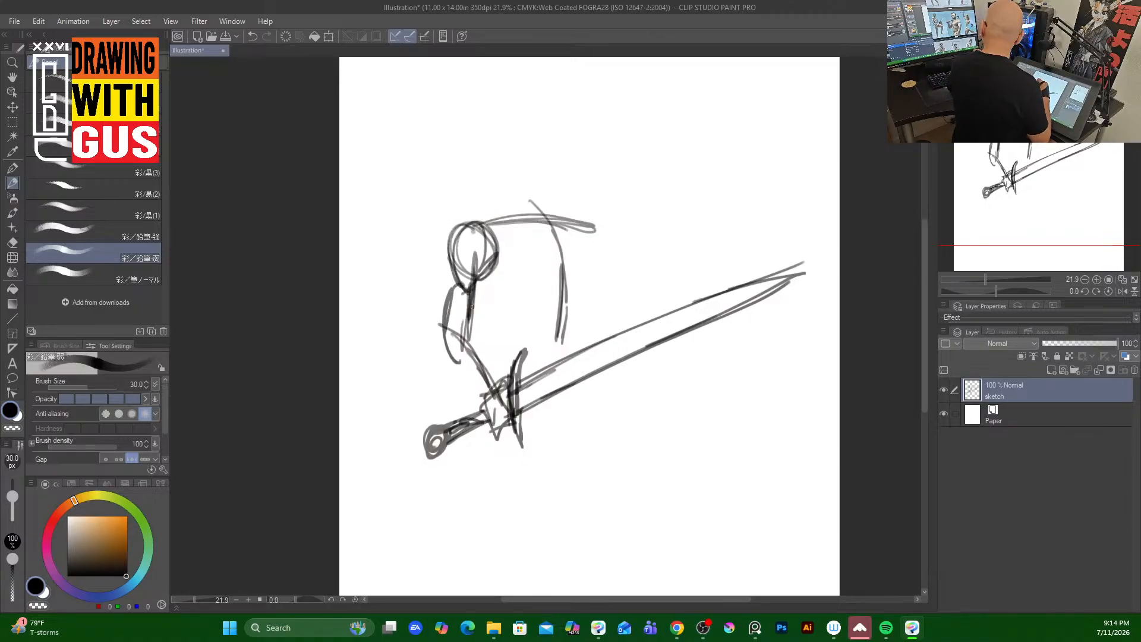
{"action": "mouse_move", "coordinate": [488, 279]}
{"action": "left_mouse_down"}
{"action": "mouse_move", "coordinate": [475, 360]}
{"action": "mouse_move", "coordinate": [451, 360]}
{"action": "mouse_move", "coordinate": [489, 408]}
{"action": "left_mouse_up"}
{"action": "mouse_move", "coordinate": [480, 332]}
{"action": "left_mouse_down"}
{"action": "mouse_move", "coordinate": [499, 363]}
{"action": "mouse_move", "coordinate": [503, 437]}
{"action": "left_mouse_up"}
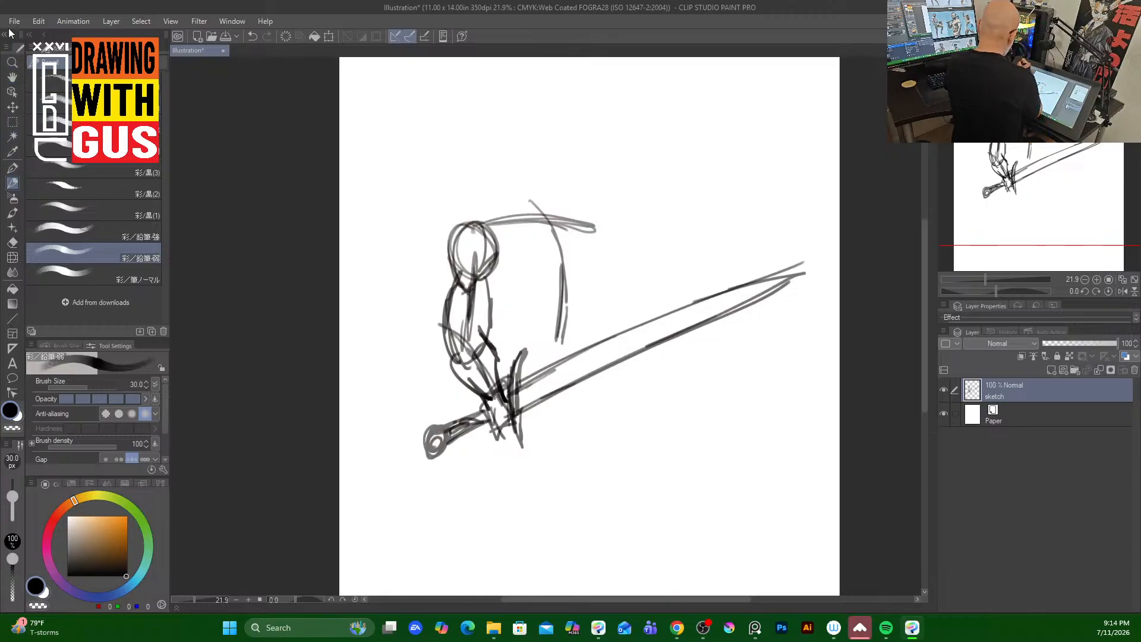
Lasso the sword with the fist and forearm, move the selection slightly down the canvas, and deselect it.
{"action": "left_click", "coordinate": [13, 121]}
{"action": "left_click", "coordinate": [59, 123]}
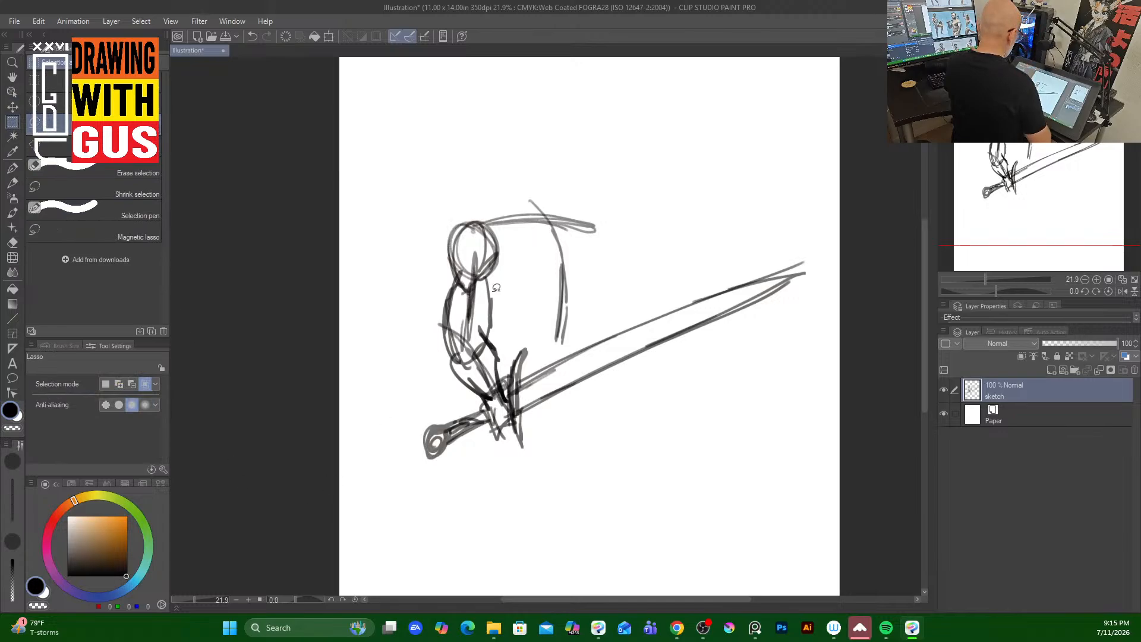
{"action": "mouse_move", "coordinate": [491, 336]}
{"action": "left_mouse_down"}
{"action": "mouse_move", "coordinate": [404, 438]}
{"action": "mouse_move", "coordinate": [454, 503]}
{"action": "mouse_move", "coordinate": [665, 410]}
{"action": "mouse_move", "coordinate": [836, 292]}
{"action": "mouse_move", "coordinate": [720, 264]}
{"action": "mouse_move", "coordinate": [489, 333]}
{"action": "left_mouse_up"}
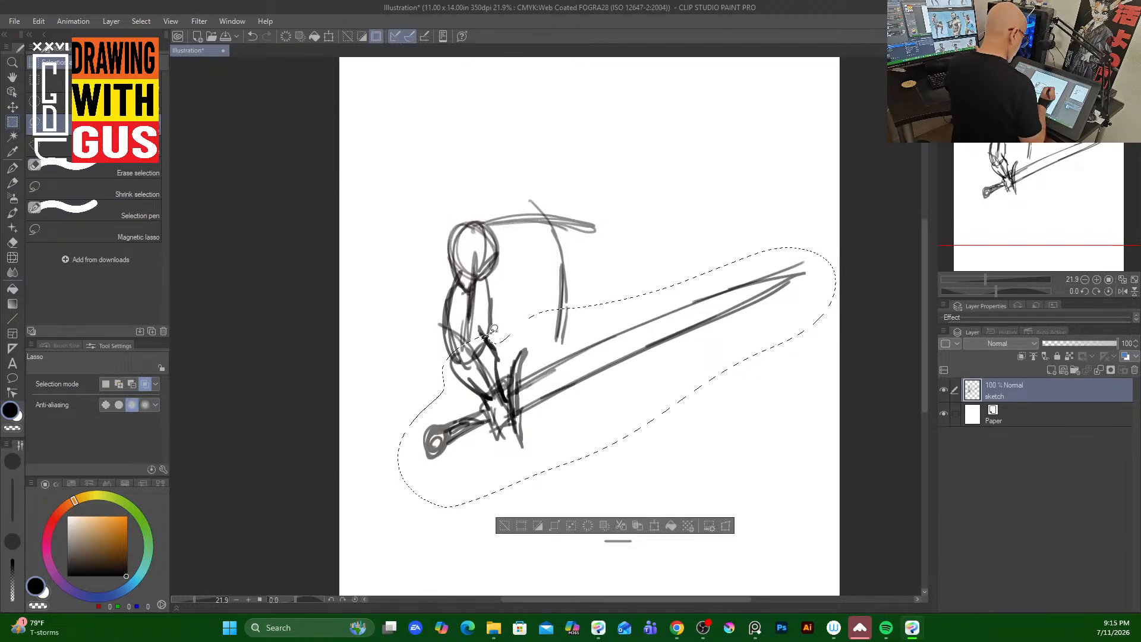
{"action": "left_click", "coordinate": [655, 526]}
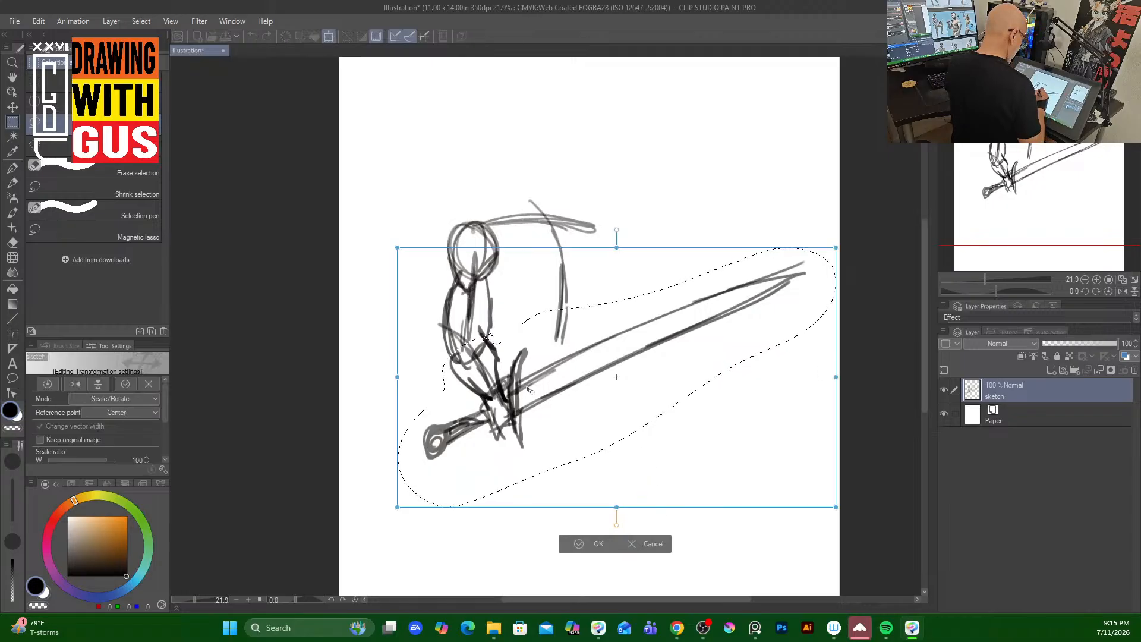
{"action": "left_click_drag", "start_coordinate": [529, 390], "coordinate": [532, 410]}
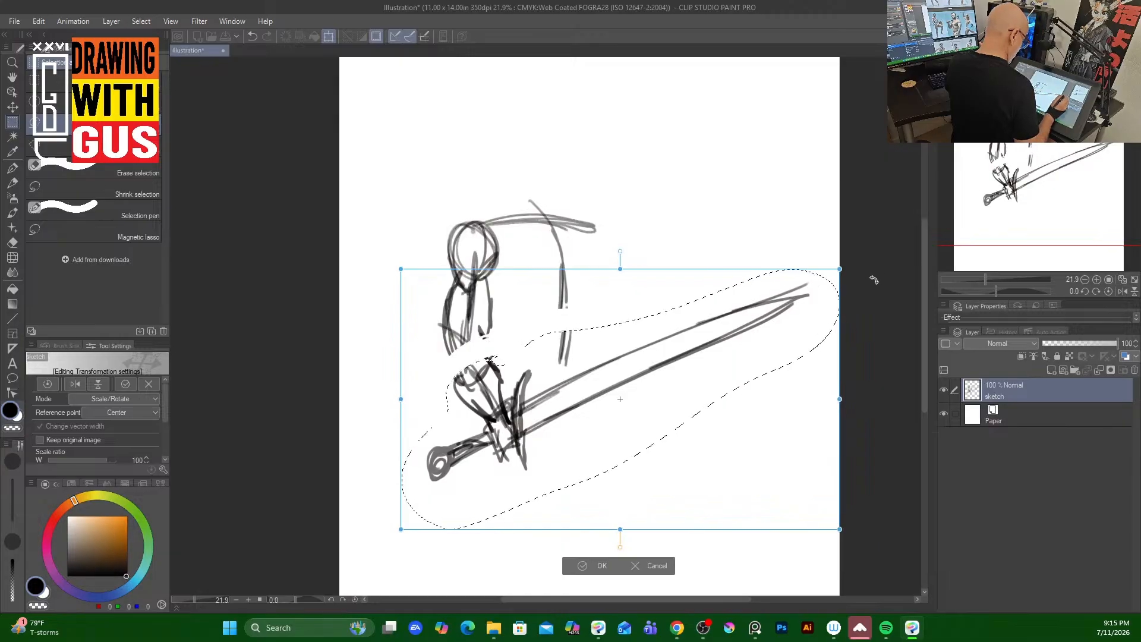
{"action": "left_click", "coordinate": [599, 565]}
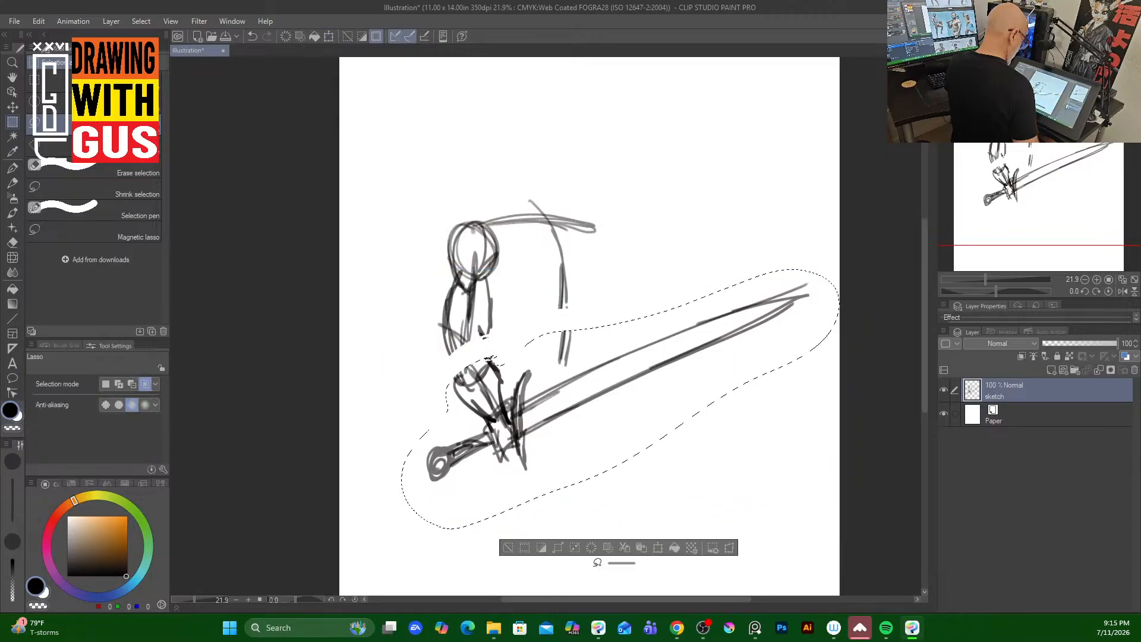
{"action": "left_click", "coordinate": [593, 560]}
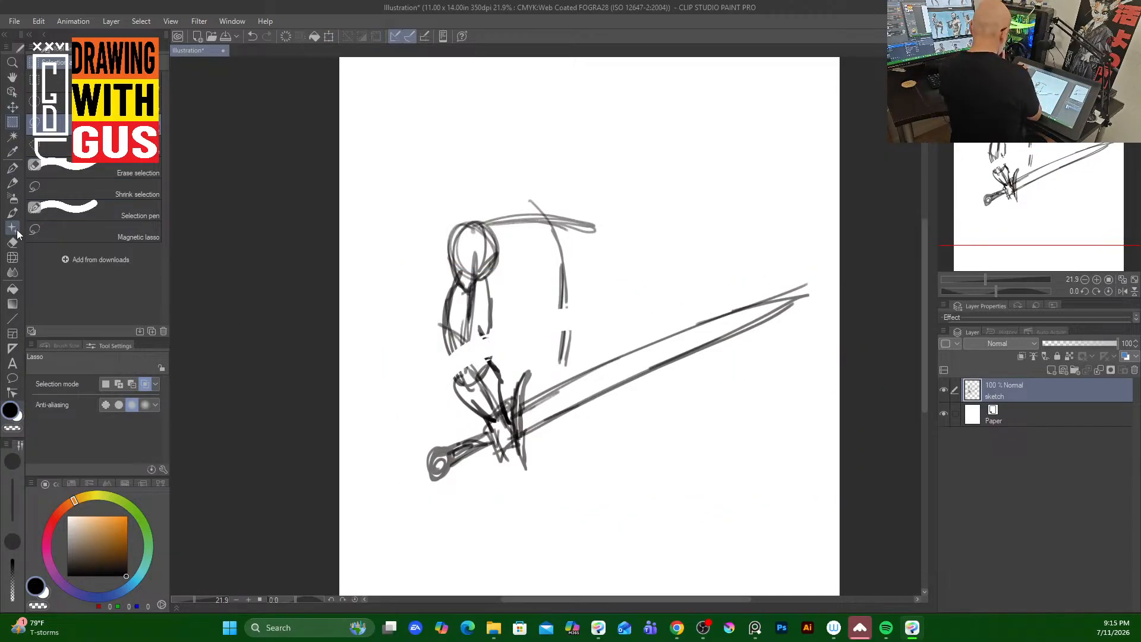
Reconnect the sword arm with the size 30 pencil brush, adding an elbow circle and redrawing the forearm and upper-arm contours.
{"action": "left_click", "coordinate": [12, 168]}
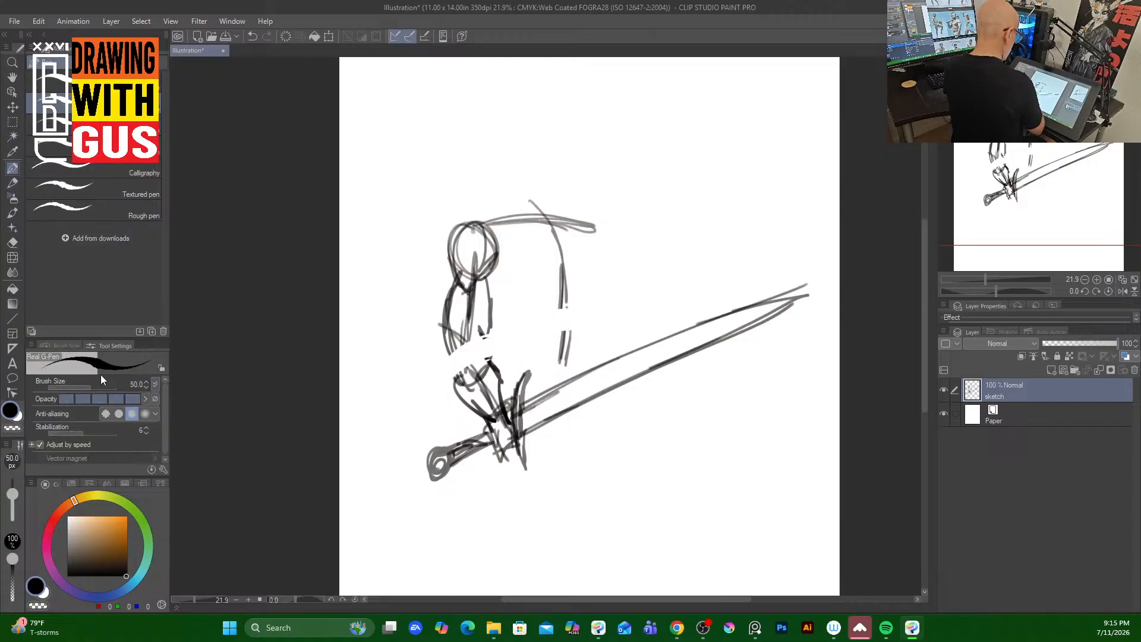
{"action": "left_click", "coordinate": [13, 184]}
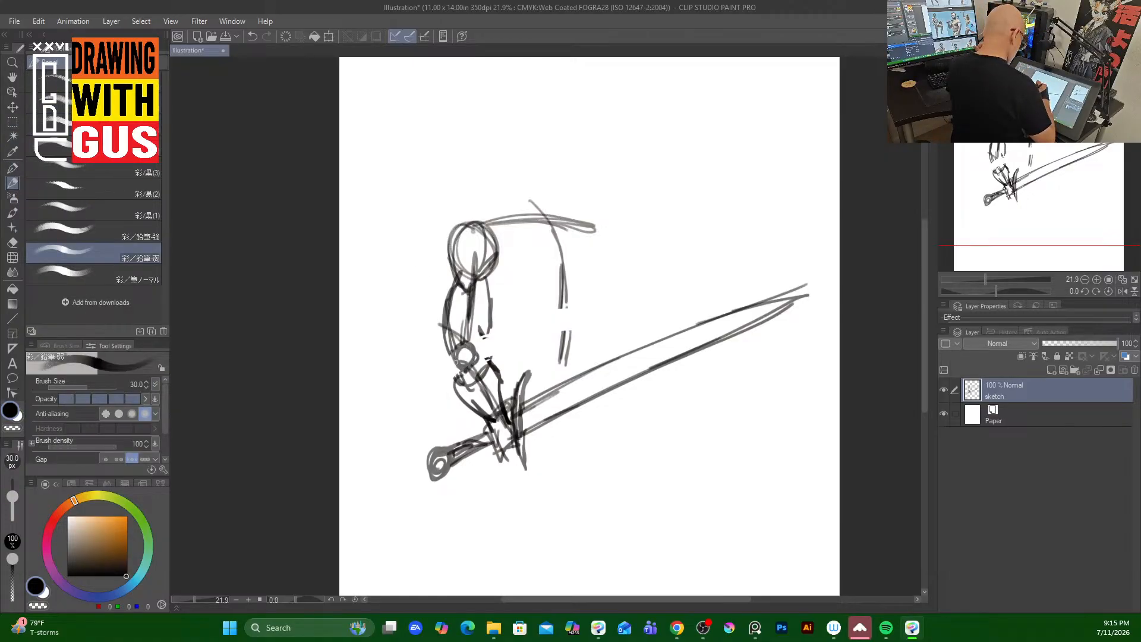
{"action": "left_click_drag", "start_coordinate": [465, 400], "coordinate": [494, 418]}
{"action": "left_click_drag", "start_coordinate": [491, 357], "coordinate": [480, 322]}
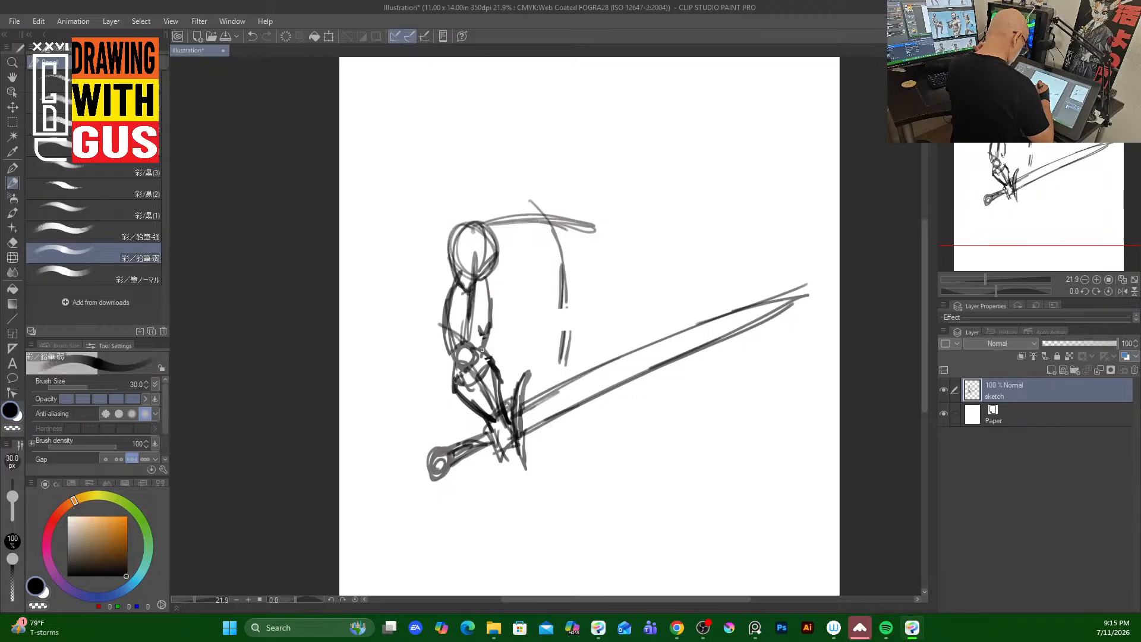
{"action": "left_click_drag", "start_coordinate": [490, 279], "coordinate": [479, 334]}
{"action": "left_click_drag", "start_coordinate": [450, 262], "coordinate": [456, 324]}
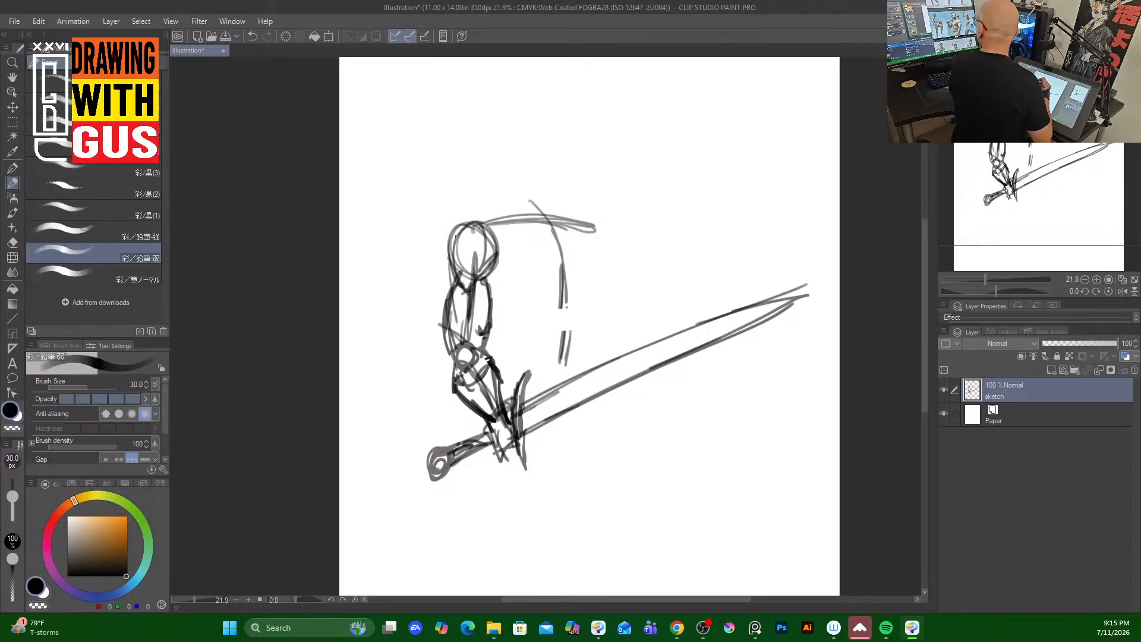
Block in the chest beside the shoulder circle, with its upper edge, curved lower edge and rounded far side.
{"action": "mouse_move", "coordinate": [476, 226]}
{"action": "left_mouse_down"}
{"action": "mouse_move", "coordinate": [461, 290]}
{"action": "mouse_move", "coordinate": [508, 242]}
{"action": "mouse_move", "coordinate": [487, 217]}
{"action": "mouse_move", "coordinate": [563, 248]}
{"action": "left_mouse_up"}
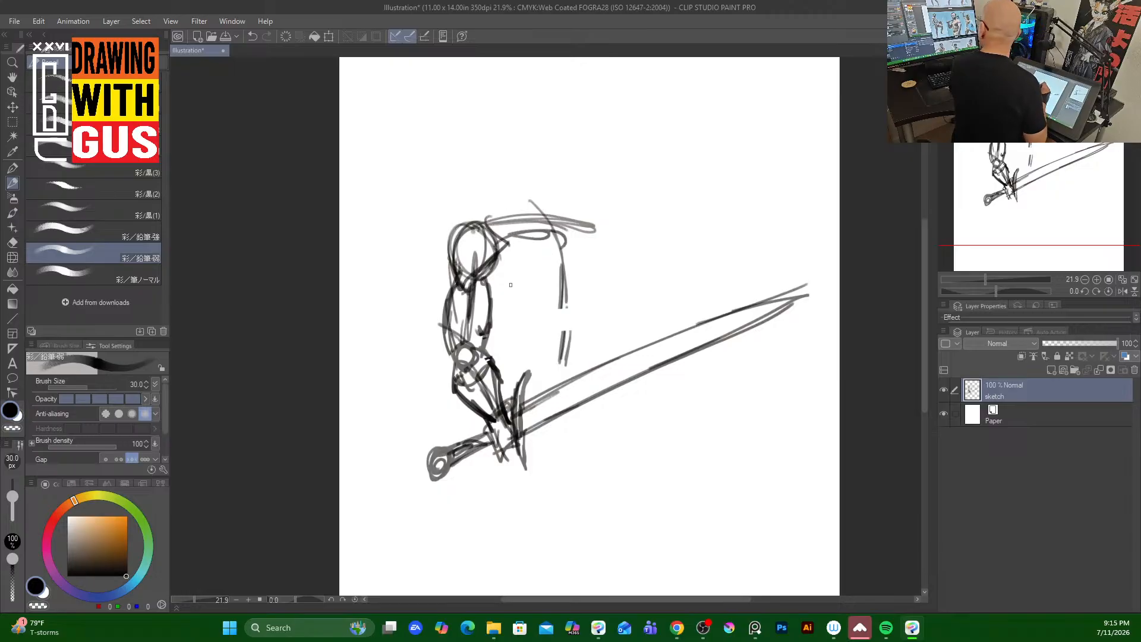
{"action": "mouse_move", "coordinate": [491, 296]}
{"action": "left_mouse_down"}
{"action": "mouse_move", "coordinate": [554, 277]}
{"action": "mouse_move", "coordinate": [526, 286]}
{"action": "mouse_move", "coordinate": [599, 291]}
{"action": "left_mouse_up"}
{"action": "left_click_drag", "start_coordinate": [520, 284], "coordinate": [606, 302]}
{"action": "left_click_drag", "start_coordinate": [587, 231], "coordinate": [603, 300]}
{"action": "left_click_drag", "start_coordinate": [599, 240], "coordinate": [609, 306]}
{"action": "left_click_drag", "start_coordinate": [613, 264], "coordinate": [587, 307]}
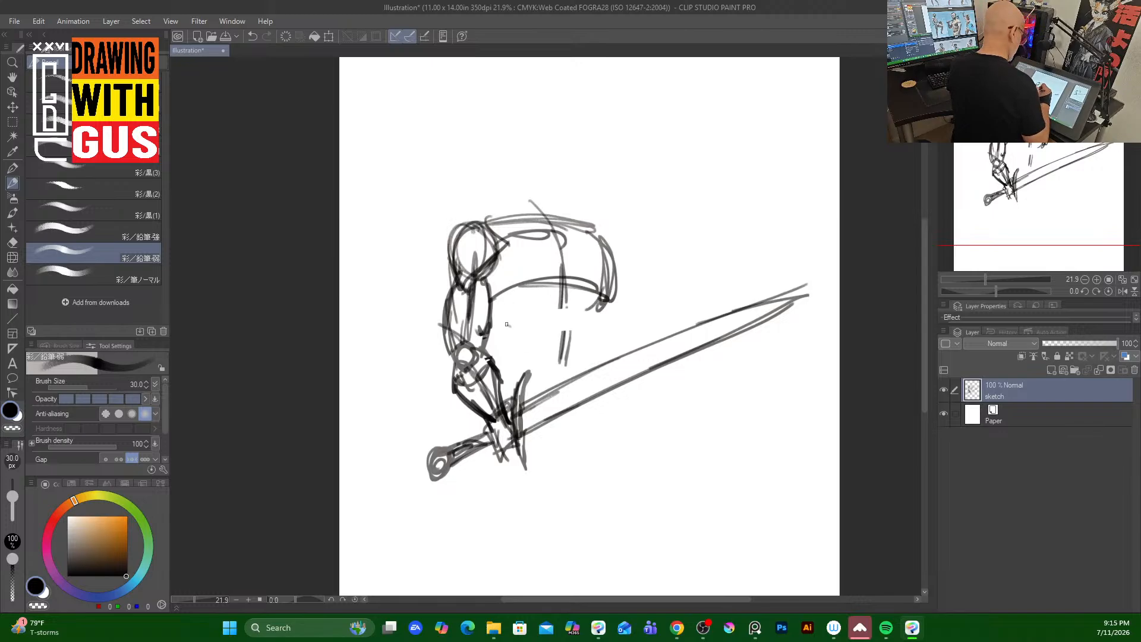
Sketch the abdomen below the chest, with rib lines converging in a V, both waist sides and the hip line across the sword.
{"action": "mouse_move", "coordinate": [498, 307]}
{"action": "left_mouse_down"}
{"action": "mouse_move", "coordinate": [542, 355]}
{"action": "mouse_move", "coordinate": [596, 312]}
{"action": "mouse_move", "coordinate": [572, 365]}
{"action": "left_mouse_up"}
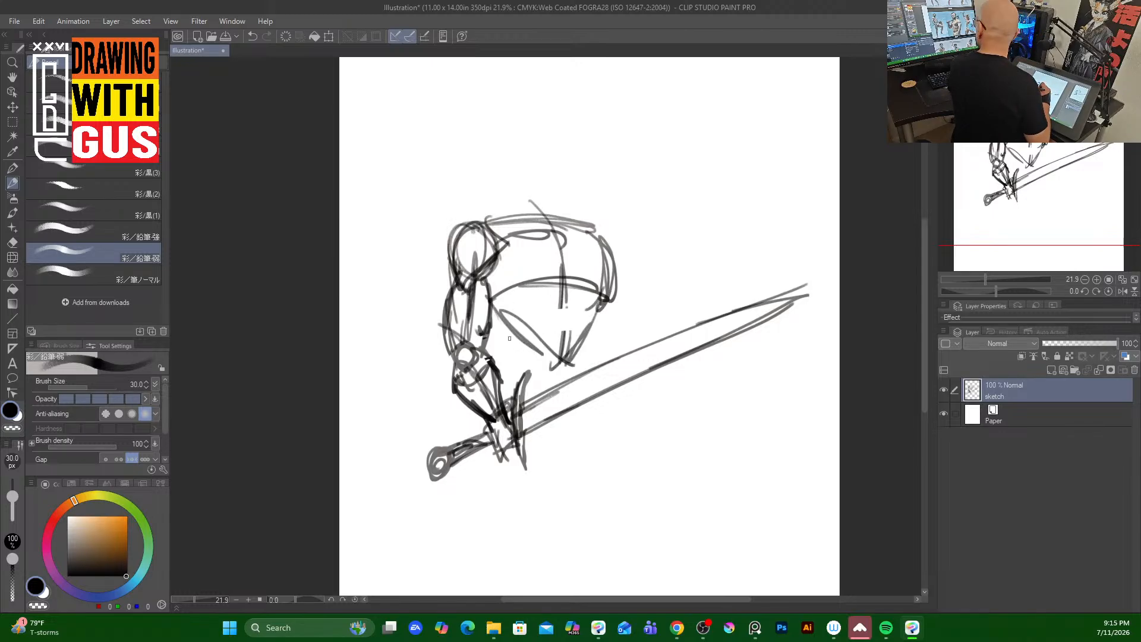
{"action": "mouse_move", "coordinate": [514, 339]}
{"action": "left_mouse_down"}
{"action": "mouse_move", "coordinate": [507, 385]}
{"action": "mouse_move", "coordinate": [547, 399]}
{"action": "left_mouse_up"}
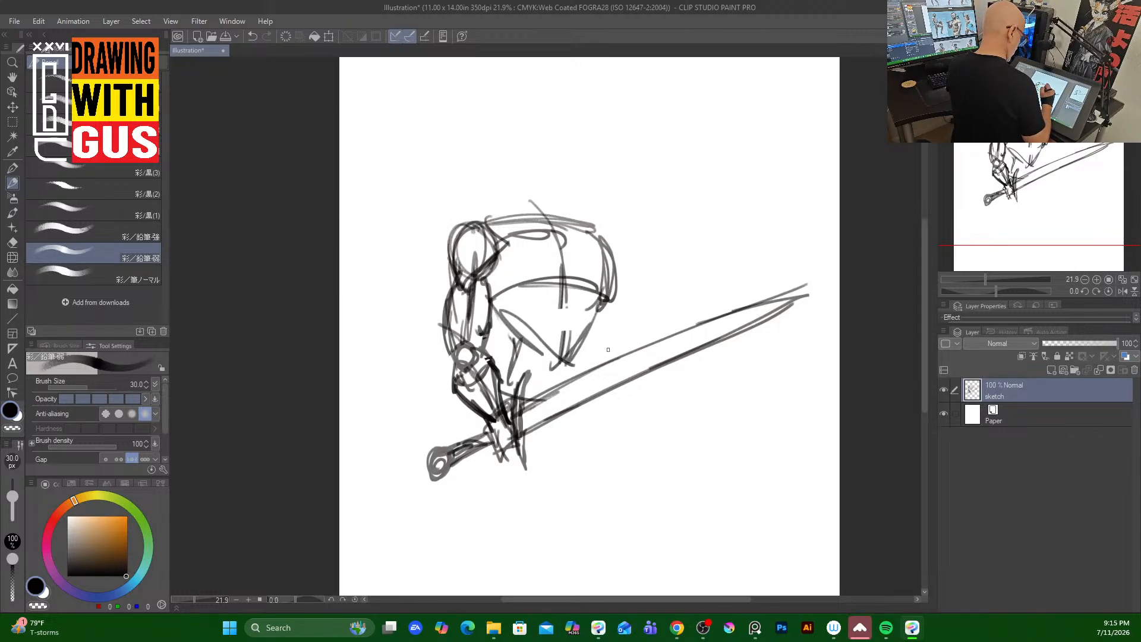
{"action": "left_click_drag", "start_coordinate": [593, 324], "coordinate": [606, 365]}
{"action": "left_click_drag", "start_coordinate": [605, 388], "coordinate": [597, 424]}
{"action": "left_click_drag", "start_coordinate": [550, 411], "coordinate": [602, 423]}
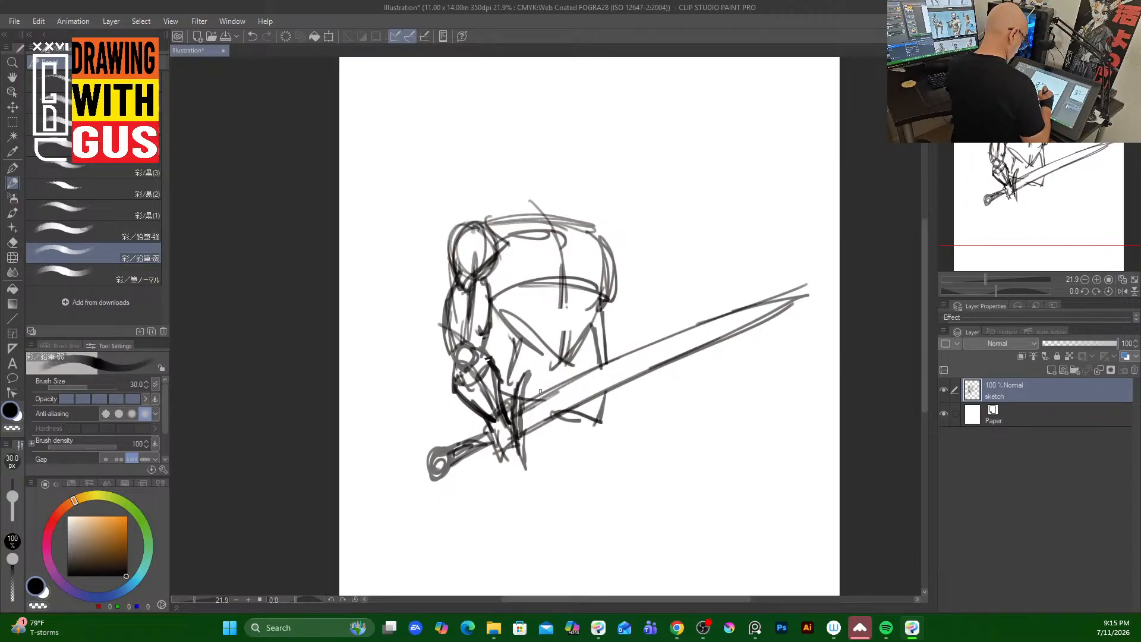
{"action": "left_click_drag", "start_coordinate": [491, 394], "coordinate": [552, 396]}
{"action": "left_click_drag", "start_coordinate": [521, 342], "coordinate": [508, 395]}
{"action": "mouse_move", "coordinate": [499, 303]}
{"action": "left_mouse_down"}
{"action": "mouse_move", "coordinate": [517, 359]}
{"action": "mouse_move", "coordinate": [513, 330]}
{"action": "left_mouse_up"}
{"action": "left_click_drag", "start_coordinate": [519, 315], "coordinate": [536, 337]}
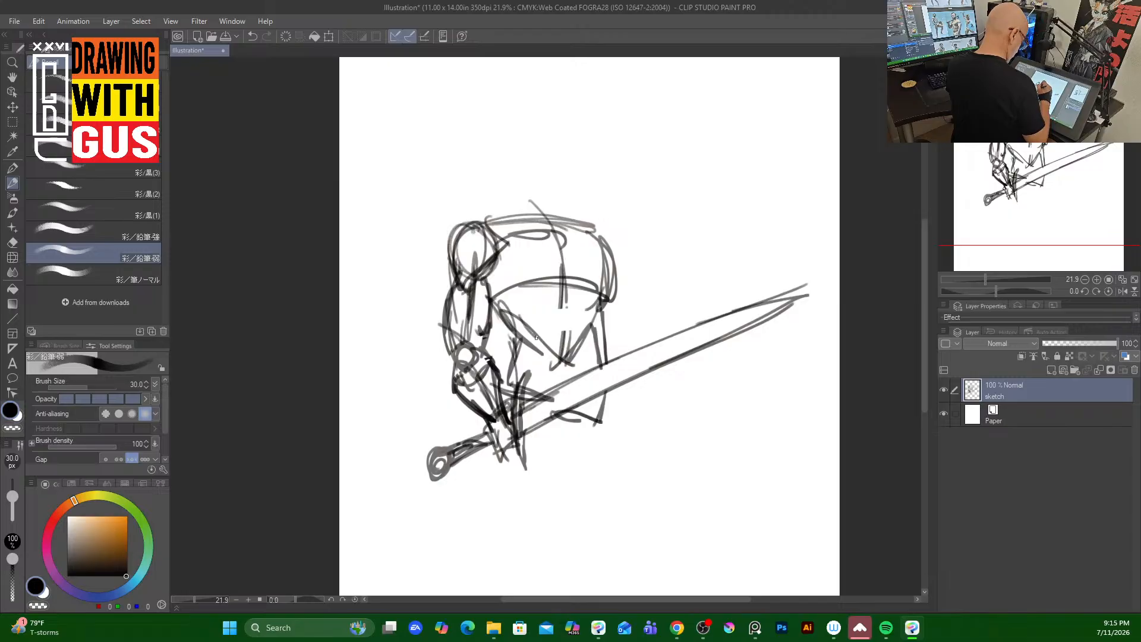
Shape the two pectorals on either side of the sternum, adding curved cross-contour lines over the chest.
{"action": "mouse_move", "coordinate": [519, 284]}
{"action": "left_mouse_down"}
{"action": "mouse_move", "coordinate": [487, 295]}
{"action": "mouse_move", "coordinate": [564, 279]}
{"action": "left_mouse_up"}
{"action": "left_click_drag", "start_coordinate": [502, 243], "coordinate": [566, 235]}
{"action": "left_click_drag", "start_coordinate": [565, 236], "coordinate": [555, 283]}
{"action": "mouse_move", "coordinate": [540, 235]}
{"action": "left_mouse_down"}
{"action": "mouse_move", "coordinate": [527, 291]}
{"action": "mouse_move", "coordinate": [570, 250]}
{"action": "left_mouse_up"}
{"action": "mouse_move", "coordinate": [508, 277]}
{"action": "left_mouse_down"}
{"action": "mouse_move", "coordinate": [541, 249]}
{"action": "mouse_move", "coordinate": [564, 275]}
{"action": "mouse_move", "coordinate": [561, 238]}
{"action": "left_mouse_up"}
{"action": "mouse_move", "coordinate": [564, 238]}
{"action": "left_mouse_down"}
{"action": "mouse_move", "coordinate": [538, 296]}
{"action": "mouse_move", "coordinate": [613, 259]}
{"action": "mouse_move", "coordinate": [607, 300]}
{"action": "left_mouse_up"}
{"action": "mouse_move", "coordinate": [591, 237]}
{"action": "left_mouse_down"}
{"action": "mouse_move", "coordinate": [599, 268]}
{"action": "mouse_move", "coordinate": [564, 263]}
{"action": "mouse_move", "coordinate": [612, 262]}
{"action": "left_mouse_up"}
{"action": "left_click_drag", "start_coordinate": [591, 233], "coordinate": [595, 281]}
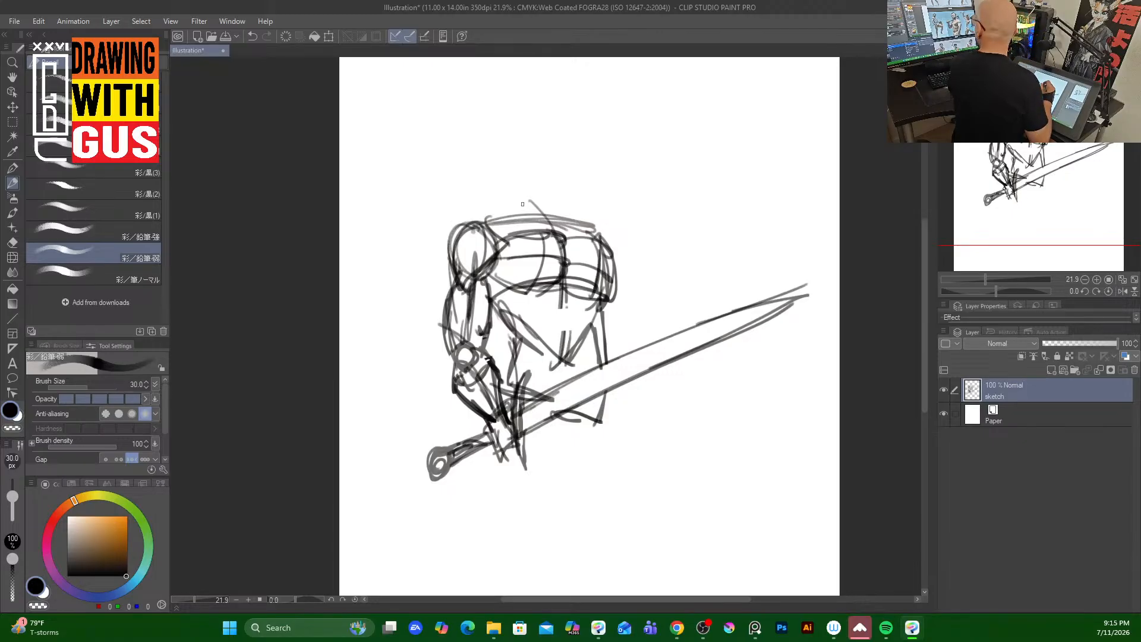
Add the collarbone and the slanted neck lines above it, and rough in the far arm's edges above and below the blade.
{"action": "left_click_drag", "start_coordinate": [488, 219], "coordinate": [570, 236]}
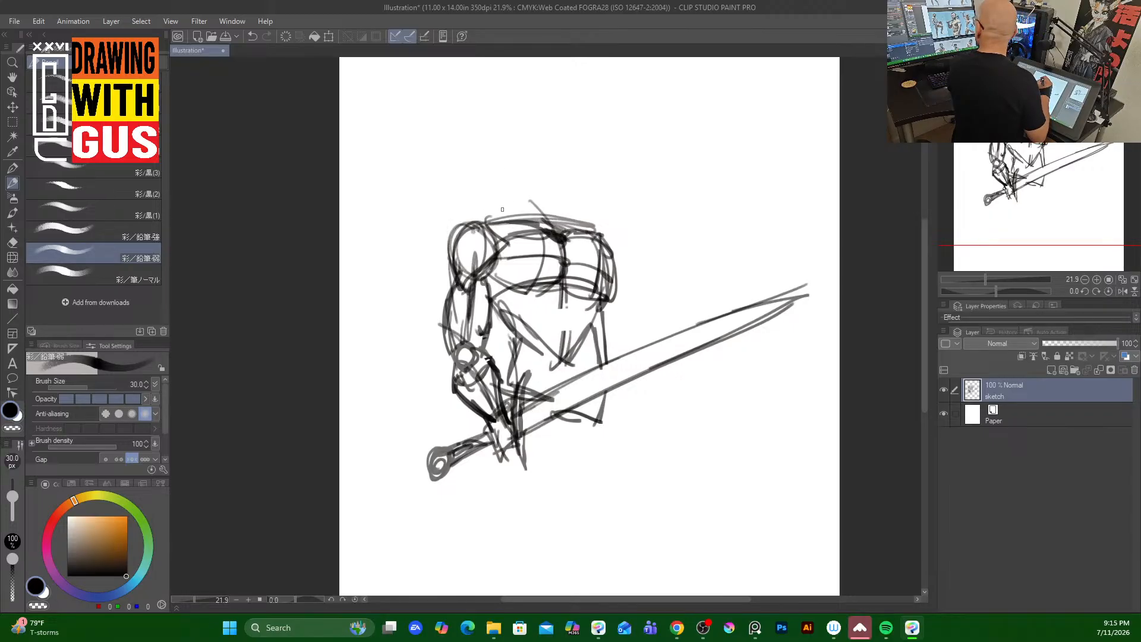
{"action": "left_click_drag", "start_coordinate": [497, 218], "coordinate": [523, 194]}
{"action": "left_click_drag", "start_coordinate": [580, 227], "coordinate": [564, 218]}
{"action": "left_click_drag", "start_coordinate": [559, 197], "coordinate": [569, 229]}
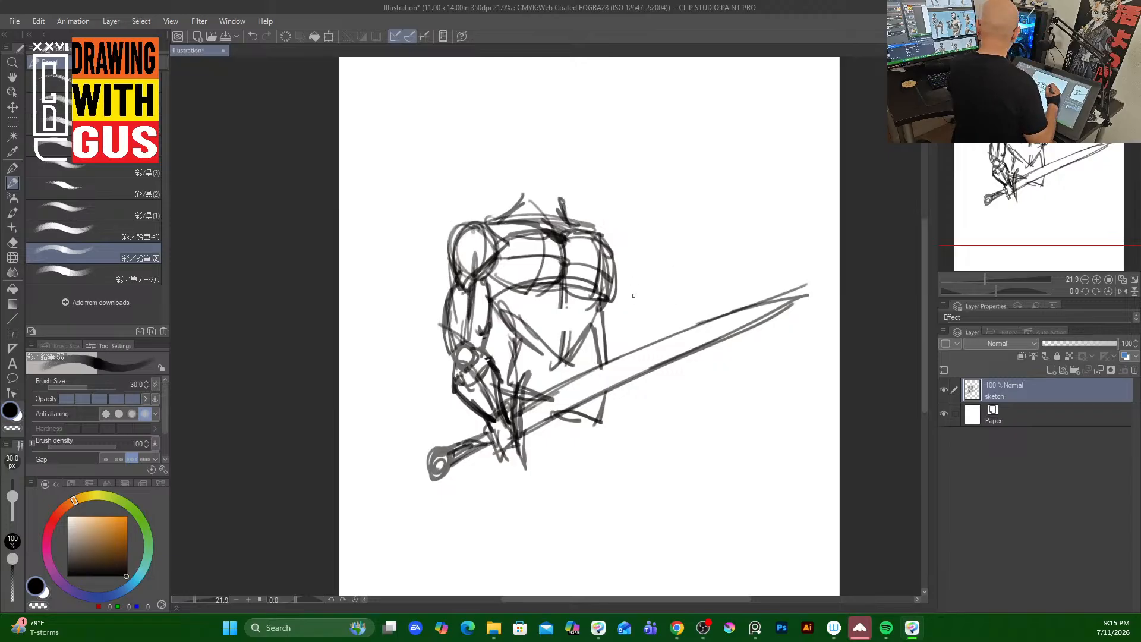
{"action": "mouse_move", "coordinate": [607, 311]}
{"action": "left_mouse_down"}
{"action": "mouse_move", "coordinate": [637, 342]}
{"action": "mouse_move", "coordinate": [648, 401]}
{"action": "mouse_move", "coordinate": [640, 418]}
{"action": "left_mouse_up"}
{"action": "left_click_drag", "start_coordinate": [646, 376], "coordinate": [653, 409]}
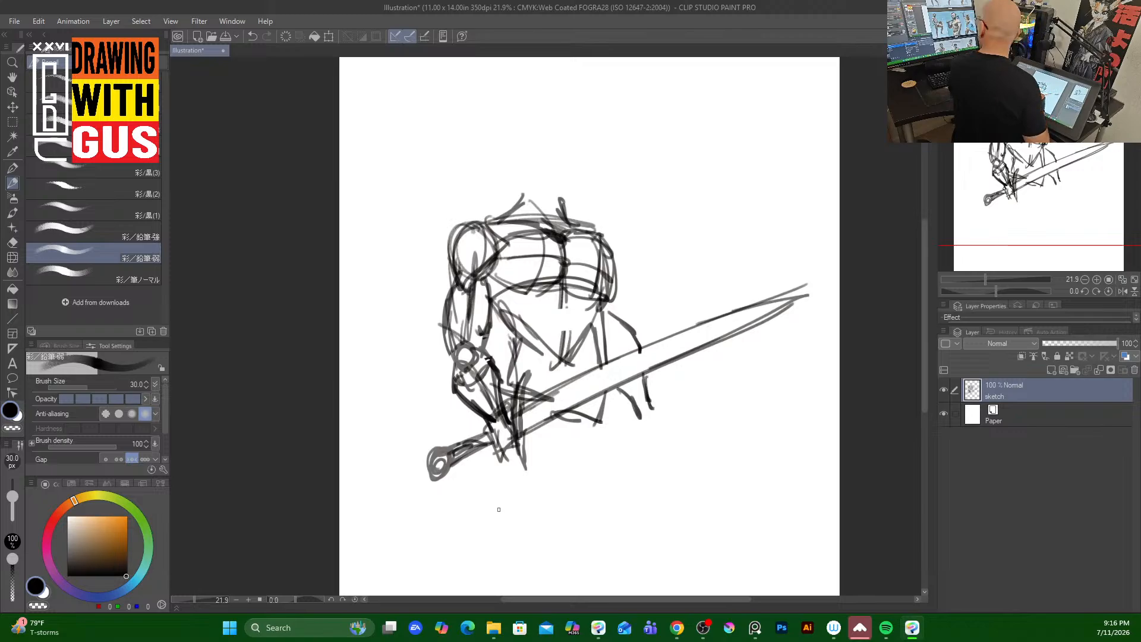
Redraw the fist block and crossguard in bold lines, and restate the sword with a slightly lower blade, heavier grip and round pommel.
{"action": "mouse_move", "coordinate": [505, 417]}
{"action": "left_mouse_down"}
{"action": "mouse_move", "coordinate": [482, 468]}
{"action": "mouse_move", "coordinate": [518, 449]}
{"action": "mouse_move", "coordinate": [493, 421]}
{"action": "mouse_move", "coordinate": [482, 468]}
{"action": "mouse_move", "coordinate": [506, 424]}
{"action": "mouse_move", "coordinate": [479, 469]}
{"action": "mouse_move", "coordinate": [521, 449]}
{"action": "mouse_move", "coordinate": [524, 482]}
{"action": "left_mouse_up"}
{"action": "left_click_drag", "start_coordinate": [520, 458], "coordinate": [532, 486]}
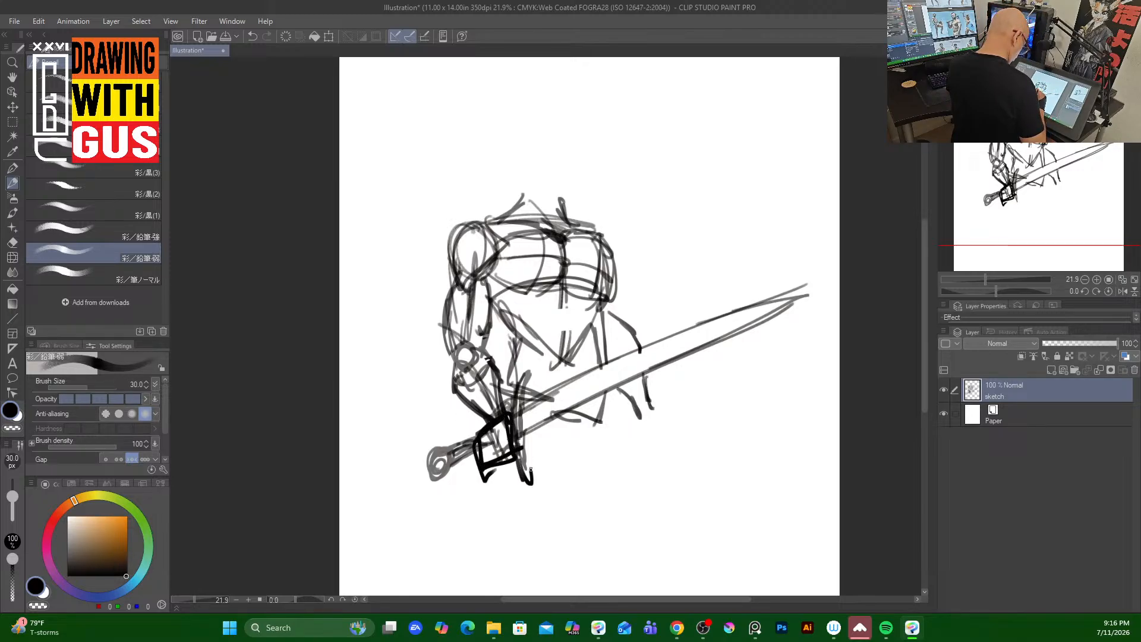
{"action": "mouse_move", "coordinate": [527, 438]}
{"action": "left_mouse_down"}
{"action": "mouse_move", "coordinate": [530, 472]}
{"action": "mouse_move", "coordinate": [539, 440]}
{"action": "mouse_move", "coordinate": [763, 340]}
{"action": "left_mouse_up"}
{"action": "left_click_drag", "start_coordinate": [530, 408], "coordinate": [701, 338]}
{"action": "left_click_drag", "start_coordinate": [585, 385], "coordinate": [759, 324]}
{"action": "left_click_drag", "start_coordinate": [665, 349], "coordinate": [792, 319]}
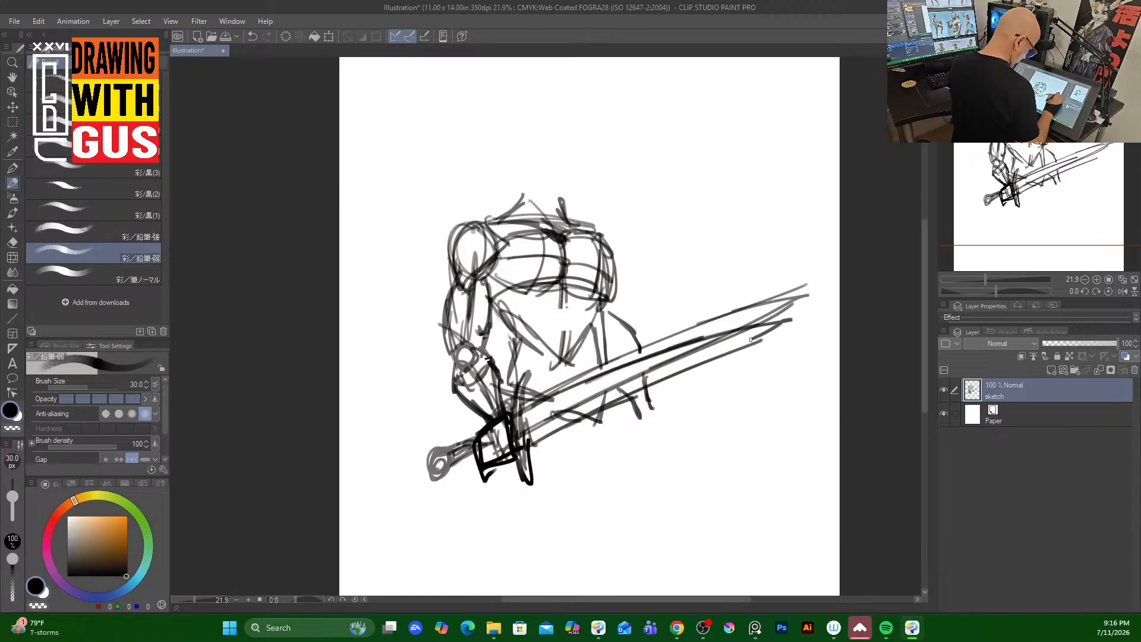
{"action": "left_click_drag", "start_coordinate": [586, 415], "coordinate": [761, 333]}
{"action": "mouse_move", "coordinate": [685, 363]}
{"action": "left_mouse_down"}
{"action": "mouse_move", "coordinate": [538, 438]}
{"action": "mouse_move", "coordinate": [771, 329]}
{"action": "mouse_move", "coordinate": [740, 329]}
{"action": "mouse_move", "coordinate": [775, 322]}
{"action": "mouse_move", "coordinate": [595, 406]}
{"action": "mouse_move", "coordinate": [529, 408]}
{"action": "left_mouse_up"}
{"action": "mouse_move", "coordinate": [587, 386]}
{"action": "left_mouse_down"}
{"action": "mouse_move", "coordinate": [518, 419]}
{"action": "mouse_move", "coordinate": [521, 430]}
{"action": "left_mouse_up"}
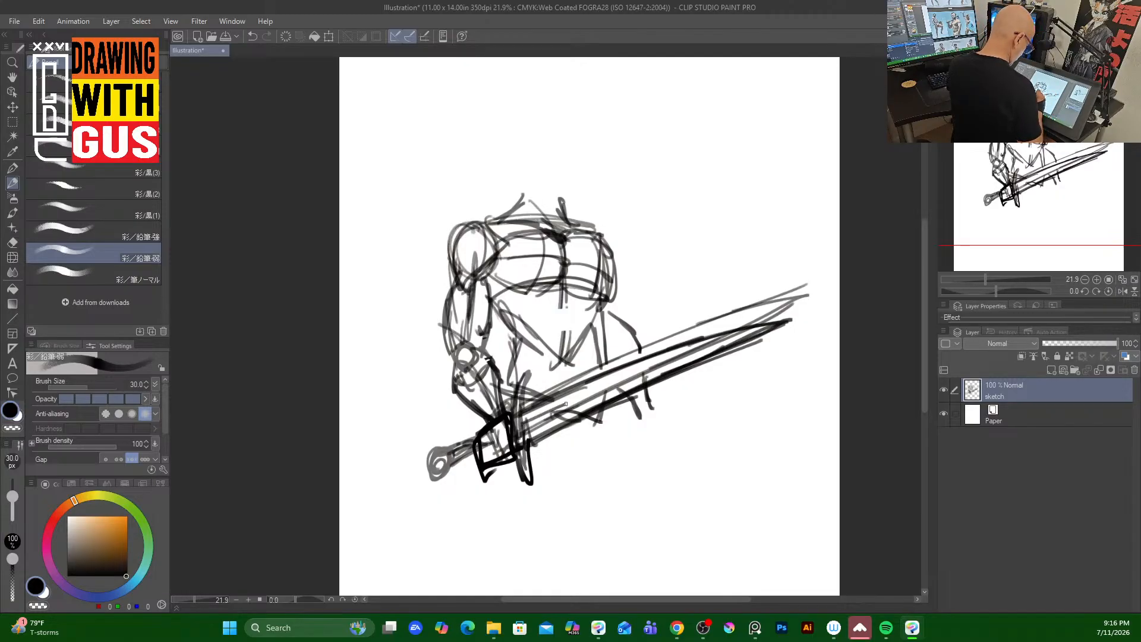
{"action": "mouse_move", "coordinate": [648, 370]}
{"action": "left_mouse_down"}
{"action": "mouse_move", "coordinate": [429, 475]}
{"action": "mouse_move", "coordinate": [455, 462]}
{"action": "left_mouse_up"}
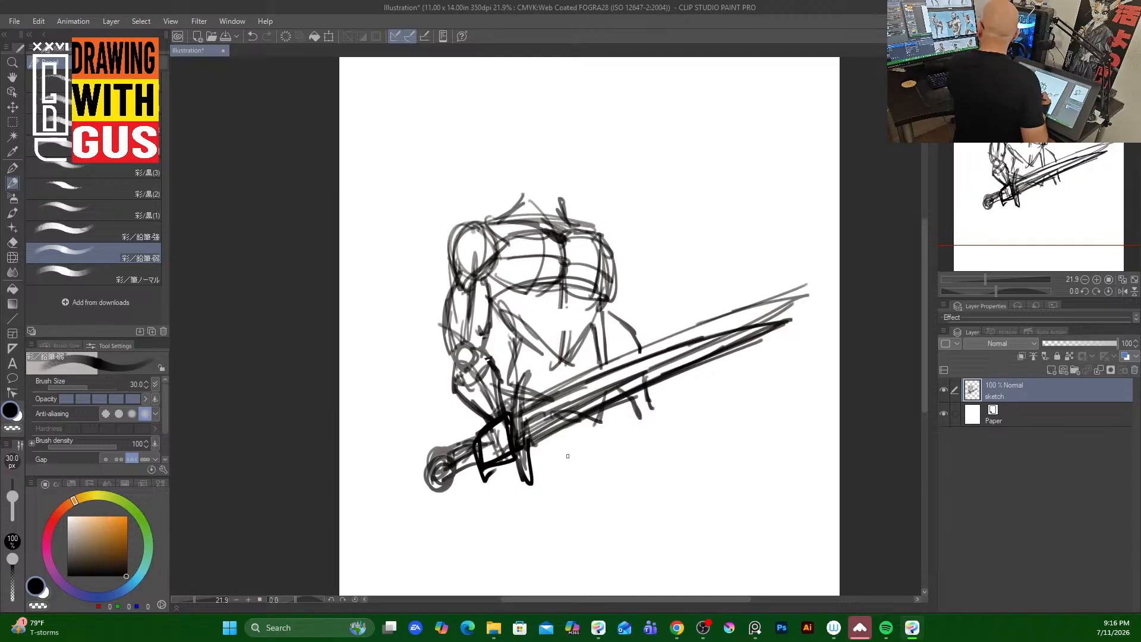
Draw the torso's centre line down from the collarbone, block in the pelvis below the blade, and darken the near waist contour.
{"action": "left_click_drag", "start_coordinate": [545, 214], "coordinate": [568, 412]}
{"action": "mouse_move", "coordinate": [567, 305]}
{"action": "left_mouse_down"}
{"action": "mouse_move", "coordinate": [568, 408]}
{"action": "mouse_move", "coordinate": [592, 425]}
{"action": "mouse_move", "coordinate": [606, 420]}
{"action": "mouse_move", "coordinate": [566, 475]}
{"action": "left_mouse_up"}
{"action": "left_click_drag", "start_coordinate": [545, 413], "coordinate": [568, 469]}
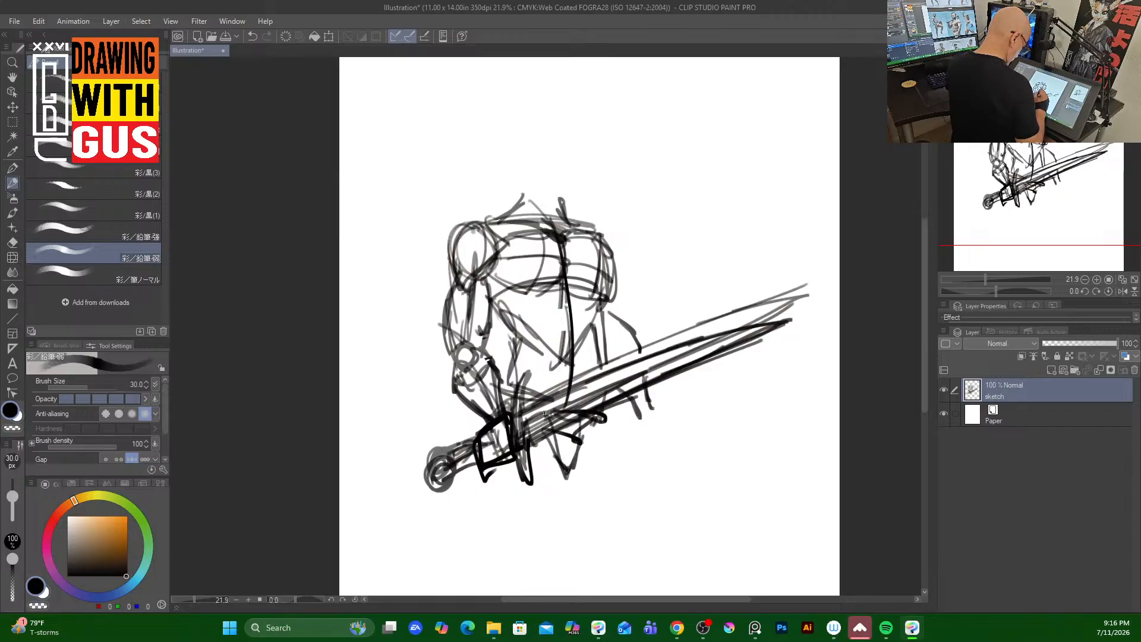
{"action": "mouse_move", "coordinate": [497, 382]}
{"action": "left_mouse_down"}
{"action": "mouse_move", "coordinate": [536, 425]}
{"action": "mouse_move", "coordinate": [532, 411]}
{"action": "left_mouse_up"}
{"action": "mouse_move", "coordinate": [513, 329]}
{"action": "left_mouse_down"}
{"action": "mouse_move", "coordinate": [522, 350]}
{"action": "mouse_move", "coordinate": [502, 392]}
{"action": "left_mouse_up"}
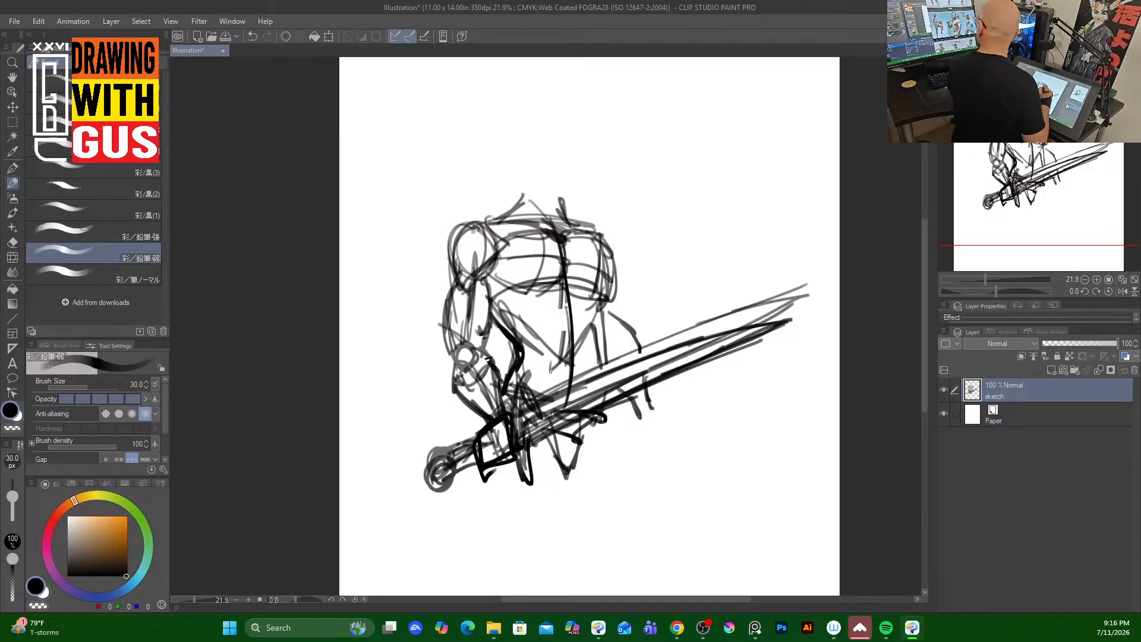
Draw the rib cage arch below the pectorals and sketch the curved abdominal muscles on both sides of the centre line.
{"action": "mouse_move", "coordinate": [555, 329]}
{"action": "left_mouse_down"}
{"action": "mouse_move", "coordinate": [535, 304]}
{"action": "mouse_move", "coordinate": [593, 326]}
{"action": "left_mouse_up"}
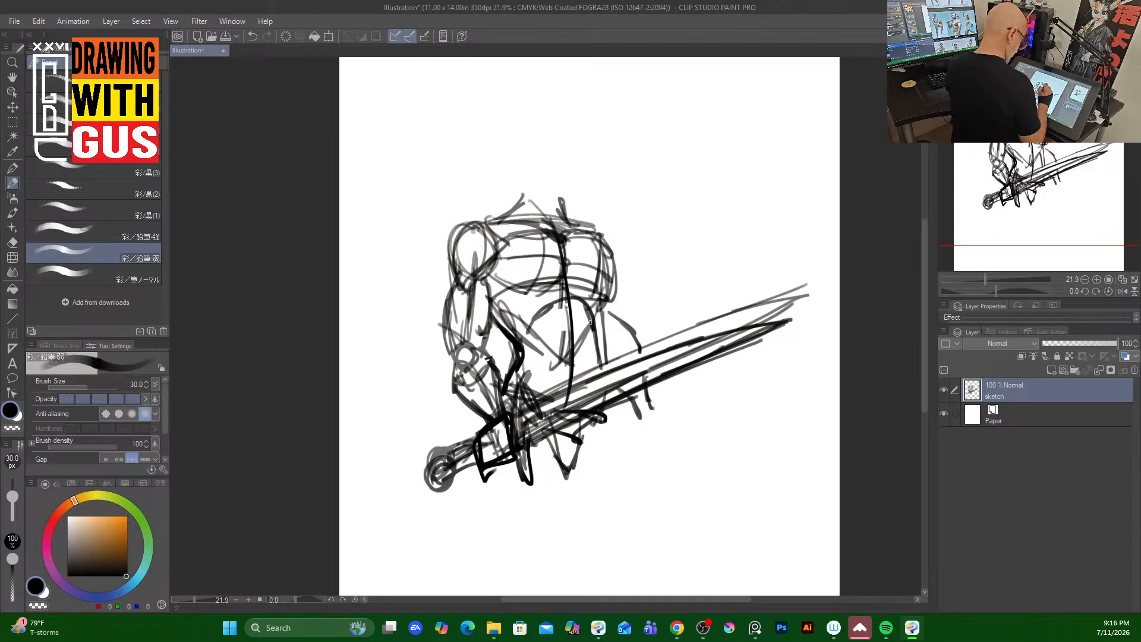
{"action": "mouse_move", "coordinate": [533, 354]}
{"action": "left_mouse_down"}
{"action": "mouse_move", "coordinate": [555, 300]}
{"action": "mouse_move", "coordinate": [566, 311]}
{"action": "left_mouse_up"}
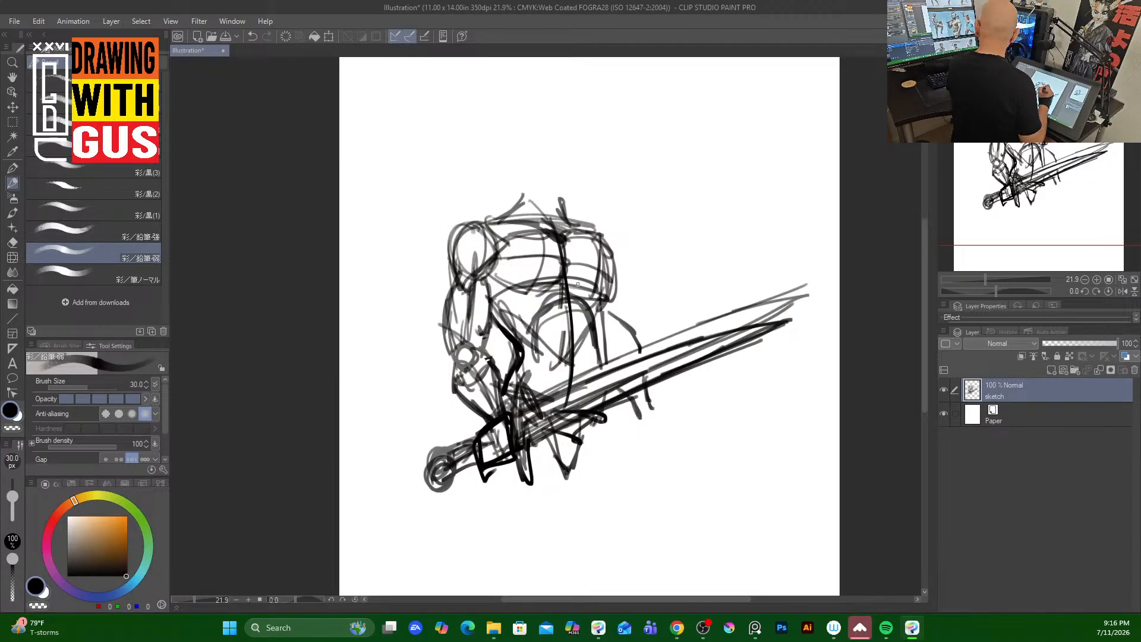
{"action": "mouse_move", "coordinate": [536, 323]}
{"action": "left_mouse_down"}
{"action": "mouse_move", "coordinate": [573, 356]}
{"action": "mouse_move", "coordinate": [599, 312]}
{"action": "mouse_move", "coordinate": [591, 303]}
{"action": "left_mouse_up"}
{"action": "mouse_move", "coordinate": [593, 315]}
{"action": "left_mouse_down"}
{"action": "mouse_move", "coordinate": [599, 343]}
{"action": "mouse_move", "coordinate": [578, 332]}
{"action": "left_mouse_up"}
{"action": "mouse_move", "coordinate": [528, 354]}
{"action": "left_mouse_down"}
{"action": "mouse_move", "coordinate": [581, 342]}
{"action": "mouse_move", "coordinate": [589, 368]}
{"action": "mouse_move", "coordinate": [543, 390]}
{"action": "mouse_move", "coordinate": [604, 399]}
{"action": "left_mouse_up"}
Bulk up the sword arm with dark outer contours around the shoulder, biceps and elbow, tying the shoulder into the chest.
{"action": "mouse_move", "coordinate": [604, 360]}
{"action": "left_mouse_down"}
{"action": "mouse_move", "coordinate": [605, 295]}
{"action": "mouse_move", "coordinate": [490, 279]}
{"action": "mouse_move", "coordinate": [503, 237]}
{"action": "mouse_move", "coordinate": [440, 259]}
{"action": "mouse_move", "coordinate": [452, 283]}
{"action": "mouse_move", "coordinate": [441, 363]}
{"action": "left_mouse_up"}
{"action": "left_click_drag", "start_coordinate": [445, 345], "coordinate": [448, 379]}
{"action": "left_click_drag", "start_coordinate": [489, 295], "coordinate": [480, 352]}
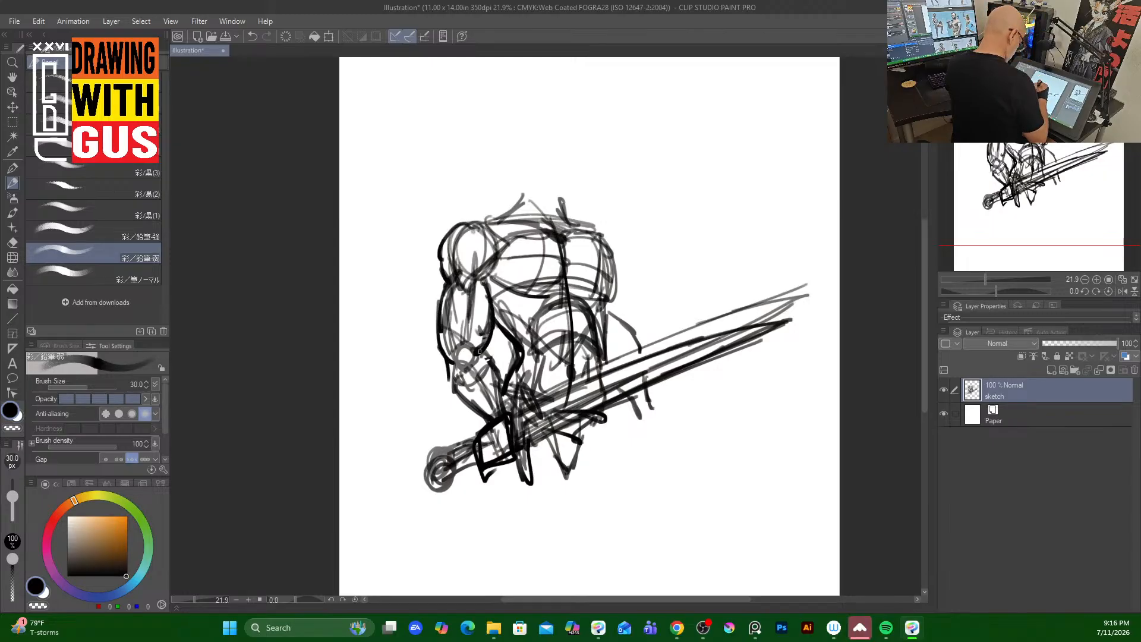
{"action": "left_click_drag", "start_coordinate": [472, 285], "coordinate": [463, 348]}
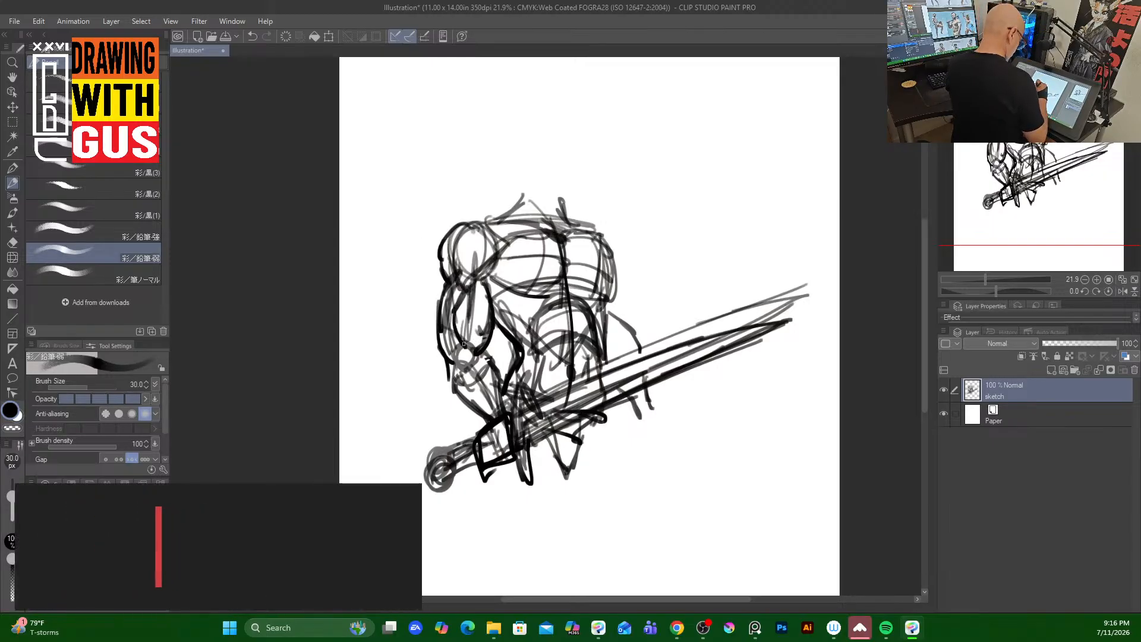
{"action": "left_click_drag", "start_coordinate": [461, 286], "coordinate": [514, 237]}
Darken the far chest side and far arm, start the far shoulder curve, and sketch both thighs tapering down from the pelvis.
{"action": "mouse_move", "coordinate": [617, 242]}
{"action": "left_mouse_down"}
{"action": "mouse_move", "coordinate": [634, 251]}
{"action": "mouse_move", "coordinate": [609, 303]}
{"action": "mouse_move", "coordinate": [655, 421]}
{"action": "mouse_move", "coordinate": [627, 420]}
{"action": "mouse_move", "coordinate": [538, 482]}
{"action": "left_mouse_up"}
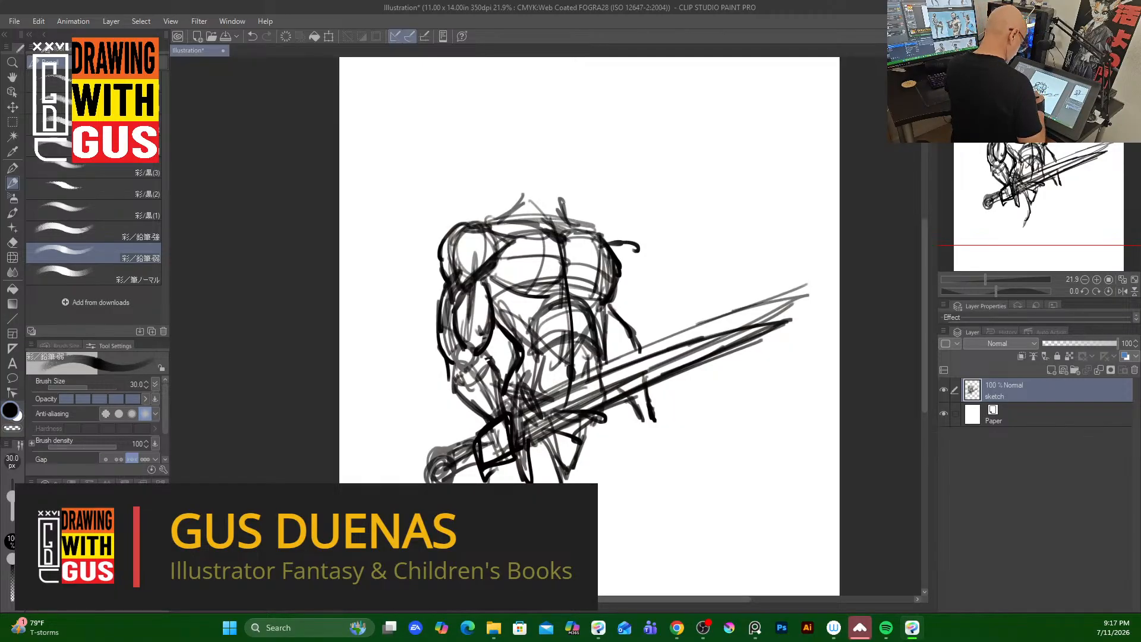
{"action": "mouse_move", "coordinate": [526, 543]}
{"action": "left_mouse_down"}
{"action": "mouse_move", "coordinate": [536, 567]}
{"action": "mouse_move", "coordinate": [533, 446]}
{"action": "mouse_move", "coordinate": [532, 462]}
{"action": "mouse_move", "coordinate": [492, 481]}
{"action": "left_mouse_up"}
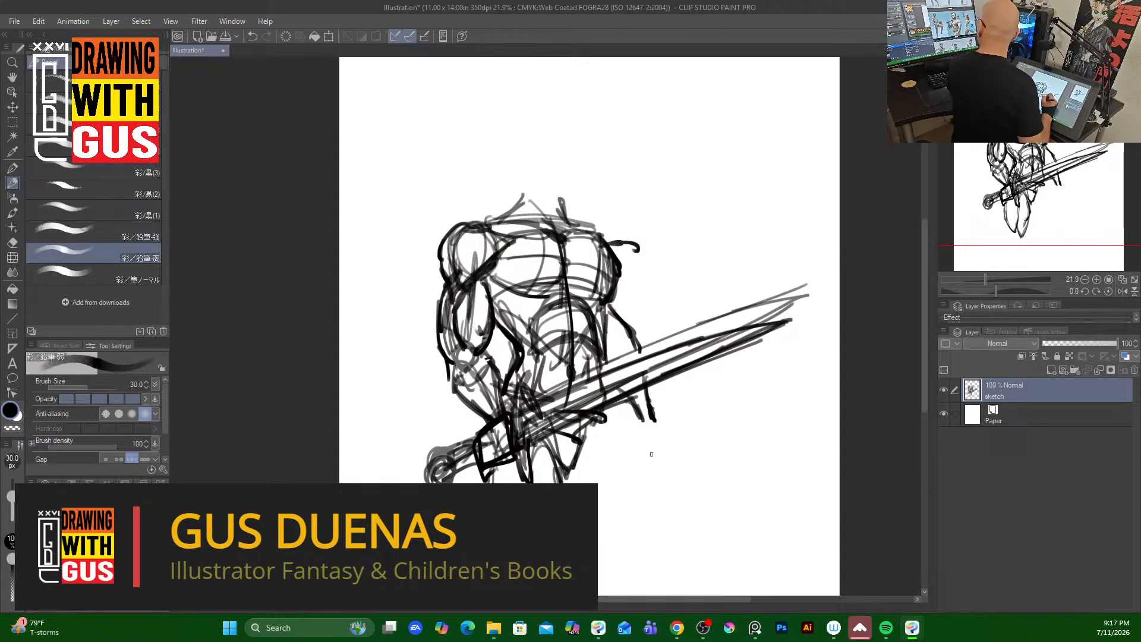
{"action": "mouse_move", "coordinate": [567, 475]}
{"action": "left_mouse_down"}
{"action": "mouse_move", "coordinate": [585, 419]}
{"action": "mouse_move", "coordinate": [582, 454]}
{"action": "left_mouse_up"}
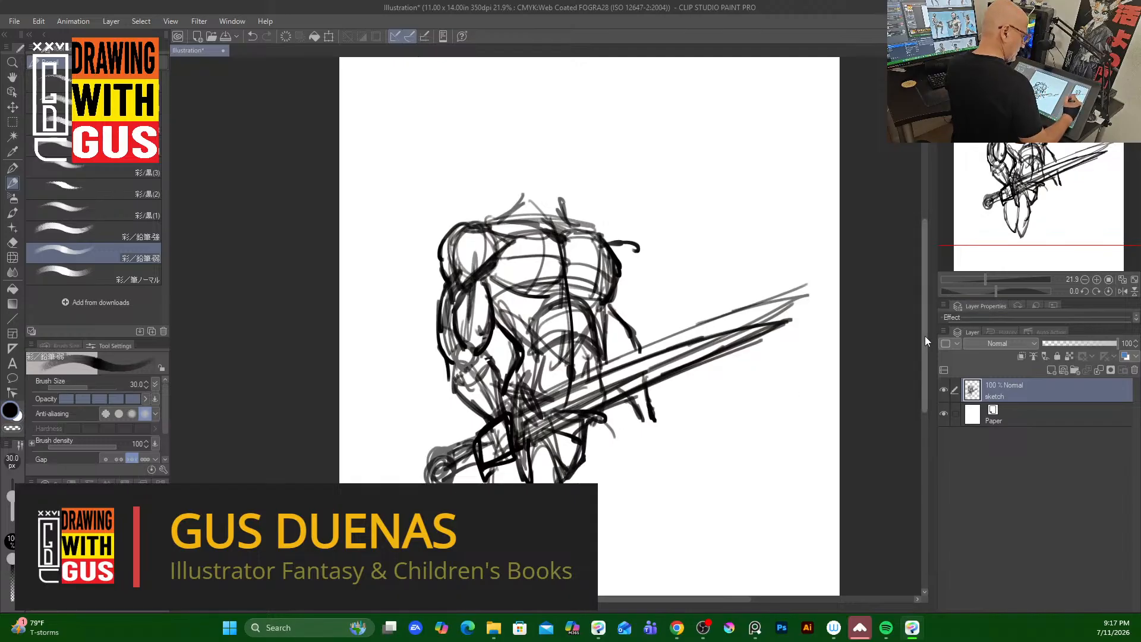
Sketch an elongated oval head with an angular jaw above the torso, and connect it to the collarbone with neck lines.
{"action": "mouse_move", "coordinate": [924, 337]}
{"action": "left_mouse_down"}
{"action": "mouse_move", "coordinate": [924, 386]}
{"action": "mouse_move", "coordinate": [920, 359]}
{"action": "left_mouse_up"}
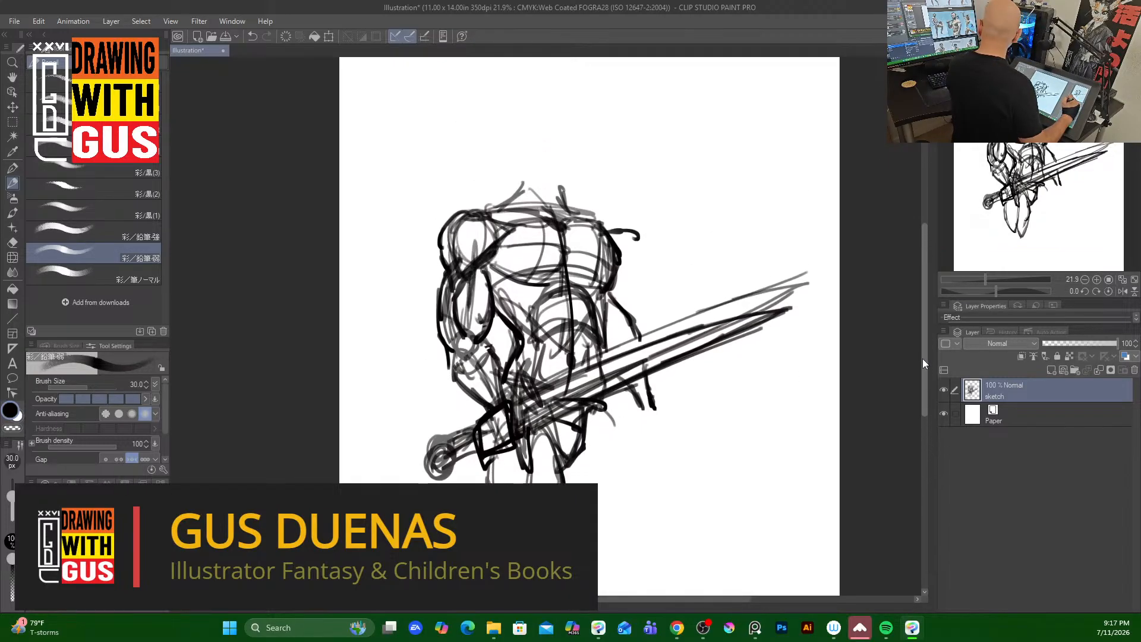
{"action": "mouse_move", "coordinate": [523, 121]}
{"action": "left_mouse_down"}
{"action": "mouse_move", "coordinate": [515, 166]}
{"action": "mouse_move", "coordinate": [543, 200]}
{"action": "mouse_move", "coordinate": [582, 174]}
{"action": "left_mouse_up"}
{"action": "mouse_move", "coordinate": [582, 175]}
{"action": "left_mouse_down"}
{"action": "mouse_move", "coordinate": [587, 112]}
{"action": "mouse_move", "coordinate": [581, 160]}
{"action": "left_mouse_up"}
{"action": "mouse_move", "coordinate": [523, 115]}
{"action": "left_mouse_down"}
{"action": "mouse_move", "coordinate": [511, 173]}
{"action": "mouse_move", "coordinate": [522, 89]}
{"action": "mouse_move", "coordinate": [581, 83]}
{"action": "mouse_move", "coordinate": [585, 168]}
{"action": "left_mouse_up"}
{"action": "mouse_move", "coordinate": [561, 89]}
{"action": "left_mouse_down"}
{"action": "mouse_move", "coordinate": [509, 161]}
{"action": "mouse_move", "coordinate": [555, 205]}
{"action": "mouse_move", "coordinate": [585, 104]}
{"action": "mouse_move", "coordinate": [563, 198]}
{"action": "left_mouse_up"}
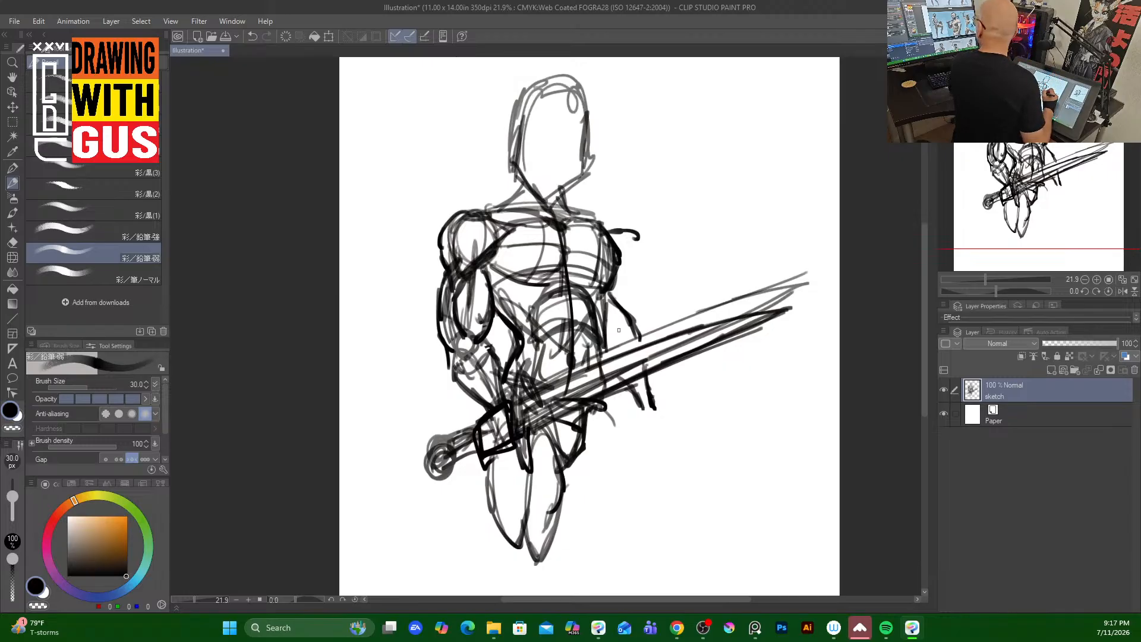
Sketch the far thigh angling outward from the hip in long curves, ending in a boxy bent knee.
{"action": "mouse_move", "coordinate": [634, 407]}
{"action": "left_mouse_down"}
{"action": "mouse_move", "coordinate": [659, 392]}
{"action": "mouse_move", "coordinate": [650, 430]}
{"action": "mouse_move", "coordinate": [668, 490]}
{"action": "left_mouse_up"}
{"action": "mouse_move", "coordinate": [564, 472]}
{"action": "left_mouse_down"}
{"action": "mouse_move", "coordinate": [624, 520]}
{"action": "mouse_move", "coordinate": [659, 517]}
{"action": "left_mouse_up"}
{"action": "left_click_drag", "start_coordinate": [603, 408], "coordinate": [583, 494]}
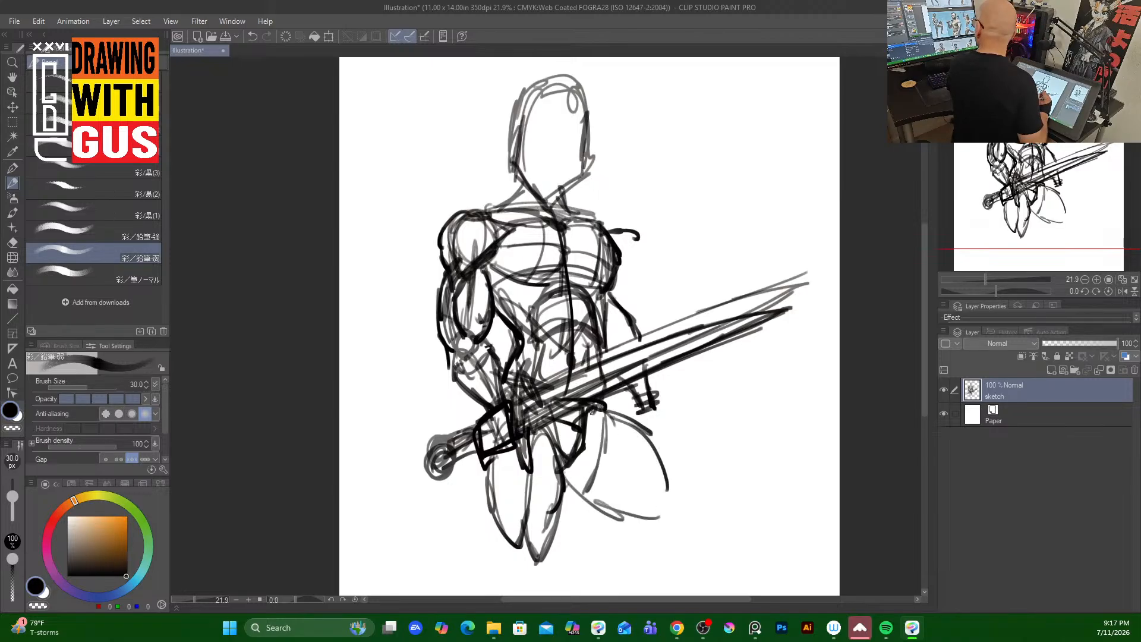
{"action": "mouse_move", "coordinate": [618, 423]}
{"action": "left_mouse_down"}
{"action": "mouse_move", "coordinate": [580, 458]}
{"action": "mouse_move", "coordinate": [612, 507]}
{"action": "mouse_move", "coordinate": [634, 519]}
{"action": "mouse_move", "coordinate": [677, 499]}
{"action": "mouse_move", "coordinate": [679, 512]}
{"action": "left_mouse_up"}
{"action": "left_click_drag", "start_coordinate": [592, 502], "coordinate": [687, 523]}
{"action": "left_click_drag", "start_coordinate": [588, 458], "coordinate": [630, 495]}
{"action": "mouse_move", "coordinate": [672, 502]}
{"action": "left_mouse_down"}
{"action": "mouse_move", "coordinate": [634, 495]}
{"action": "mouse_move", "coordinate": [701, 532]}
{"action": "left_mouse_up"}
{"action": "left_click_drag", "start_coordinate": [635, 524], "coordinate": [673, 556]}
{"action": "mouse_move", "coordinate": [676, 500]}
{"action": "left_mouse_down"}
{"action": "mouse_move", "coordinate": [713, 534]}
{"action": "mouse_move", "coordinate": [671, 556]}
{"action": "left_mouse_up"}
{"action": "left_click_drag", "start_coordinate": [673, 515], "coordinate": [642, 523]}
Draw an oval kneecap on the straight front leg and extend the calf contours down to the canvas edge.
{"action": "left_click_drag", "start_coordinate": [925, 394], "coordinate": [925, 430]}
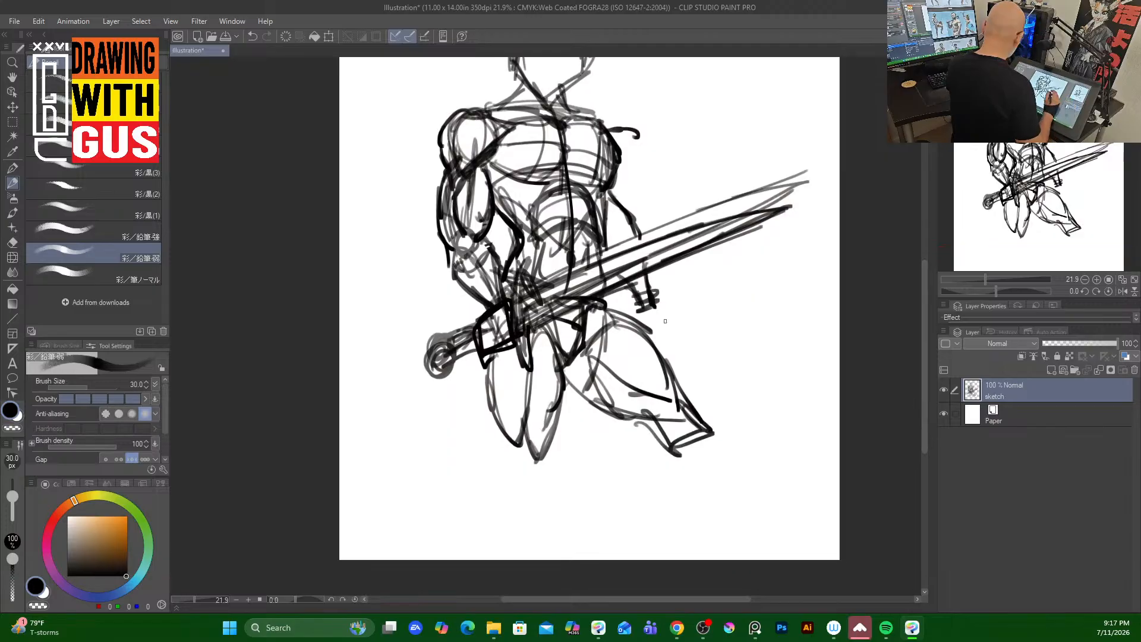
{"action": "mouse_move", "coordinate": [510, 436]}
{"action": "left_mouse_down"}
{"action": "mouse_move", "coordinate": [509, 504]}
{"action": "mouse_move", "coordinate": [535, 457]}
{"action": "mouse_move", "coordinate": [523, 515]}
{"action": "mouse_move", "coordinate": [512, 455]}
{"action": "mouse_move", "coordinate": [497, 441]}
{"action": "mouse_move", "coordinate": [540, 464]}
{"action": "mouse_move", "coordinate": [545, 401]}
{"action": "mouse_move", "coordinate": [530, 415]}
{"action": "mouse_move", "coordinate": [537, 475]}
{"action": "left_mouse_up"}
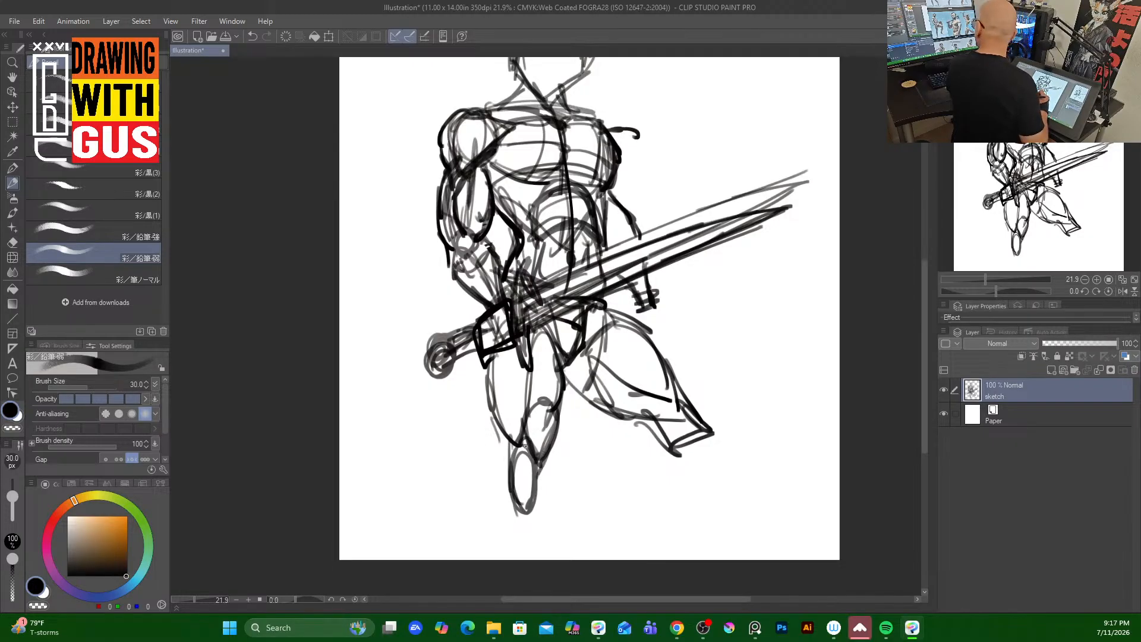
{"action": "mouse_move", "coordinate": [496, 428]}
{"action": "left_mouse_down"}
{"action": "mouse_move", "coordinate": [509, 487]}
{"action": "mouse_move", "coordinate": [497, 487]}
{"action": "mouse_move", "coordinate": [505, 472]}
{"action": "mouse_move", "coordinate": [488, 512]}
{"action": "mouse_move", "coordinate": [501, 558]}
{"action": "left_mouse_up"}
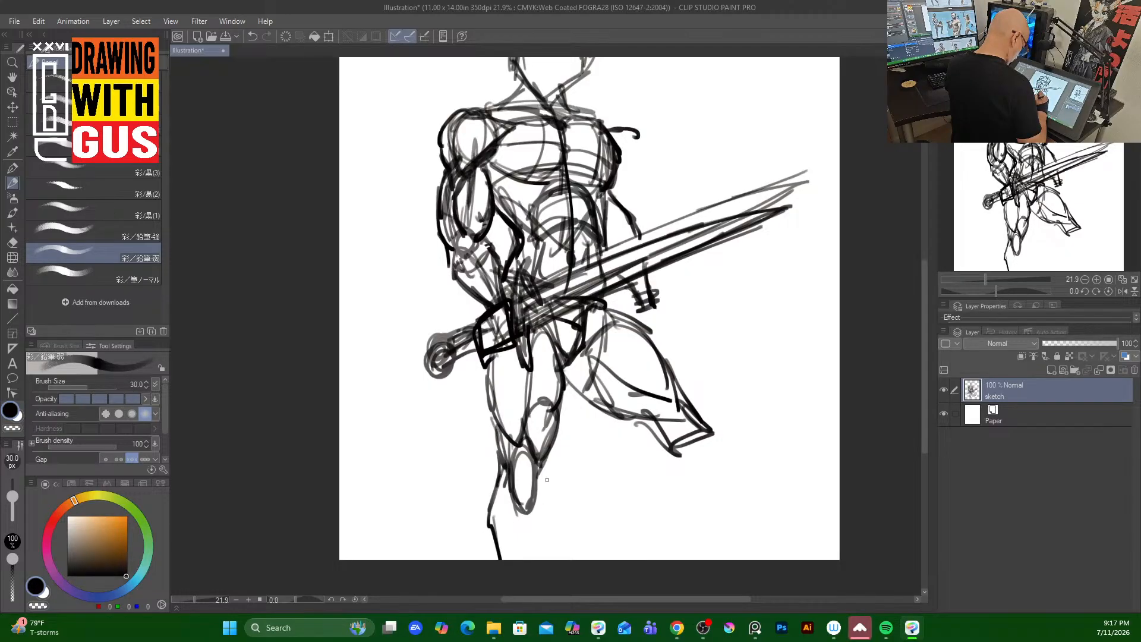
{"action": "left_click_drag", "start_coordinate": [541, 485], "coordinate": [526, 555]}
{"action": "left_click_drag", "start_coordinate": [496, 508], "coordinate": [506, 539]}
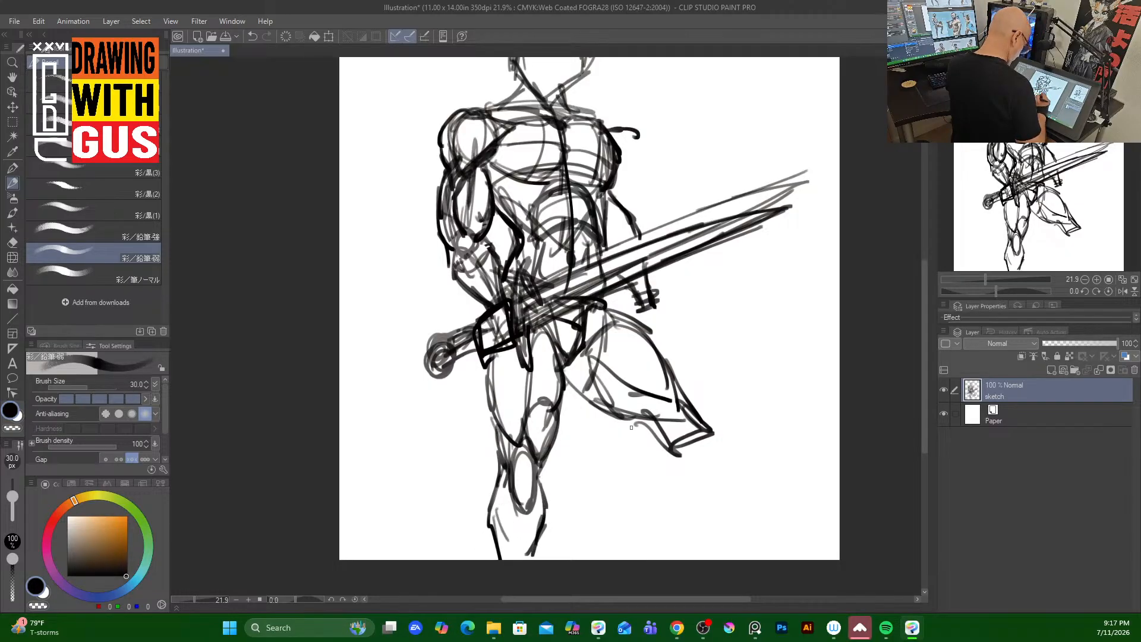
Sketch the bent leg's shin and calf slanting back from the knee and tapering to the ankle.
{"action": "mouse_move", "coordinate": [683, 403]}
{"action": "left_mouse_down"}
{"action": "mouse_move", "coordinate": [705, 436]}
{"action": "mouse_move", "coordinate": [630, 533]}
{"action": "left_mouse_up"}
{"action": "mouse_move", "coordinate": [659, 427]}
{"action": "left_mouse_down"}
{"action": "mouse_move", "coordinate": [631, 449]}
{"action": "mouse_move", "coordinate": [606, 536]}
{"action": "left_mouse_up"}
{"action": "left_click_drag", "start_coordinate": [663, 498], "coordinate": [621, 556]}
{"action": "mouse_move", "coordinate": [612, 507]}
{"action": "left_mouse_down"}
{"action": "mouse_move", "coordinate": [603, 558]}
{"action": "mouse_move", "coordinate": [589, 550]}
{"action": "left_mouse_up"}
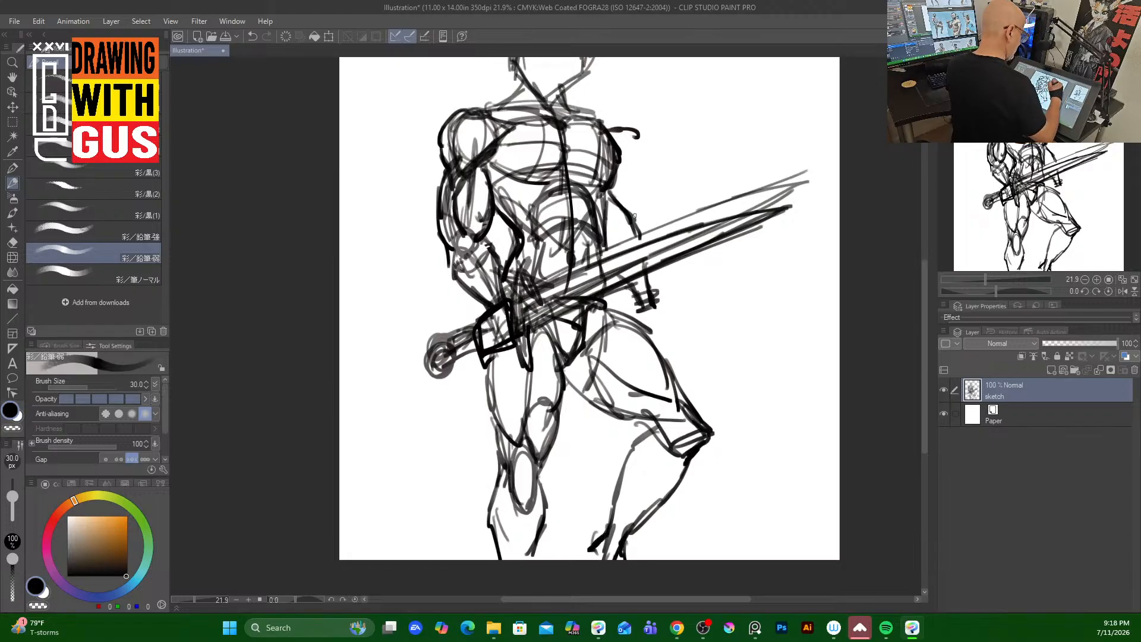
Darken the forearm contours of both arms, from the elbow toward the wrist.
{"action": "left_click_drag", "start_coordinate": [633, 214], "coordinate": [656, 307]}
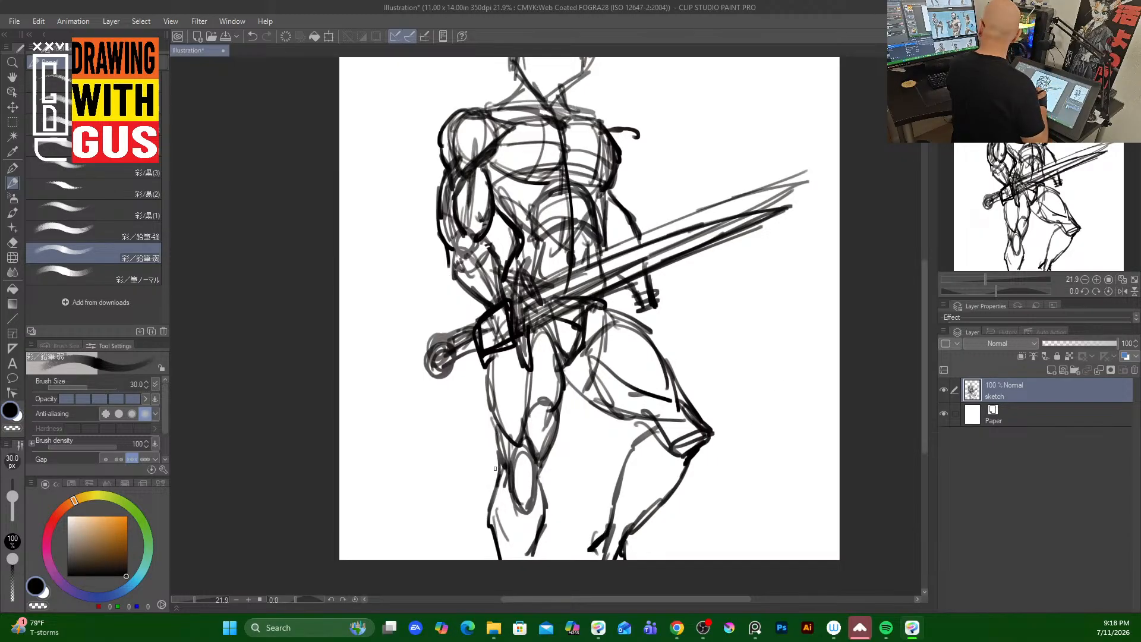
{"action": "left_click_drag", "start_coordinate": [446, 265], "coordinate": [483, 317]}
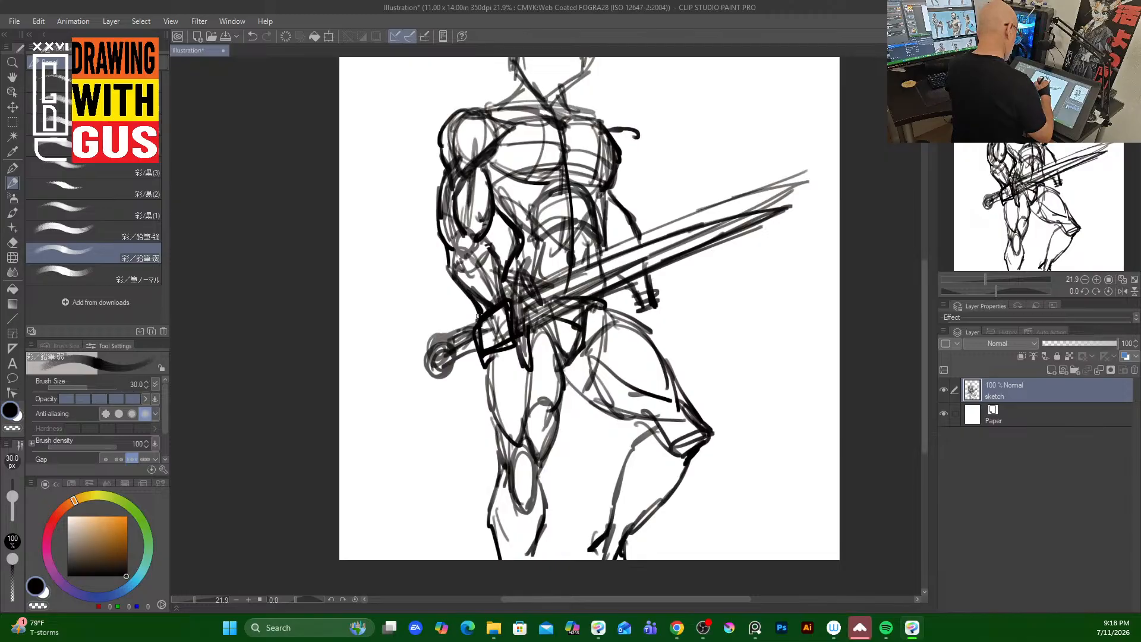
{"action": "left_click_drag", "start_coordinate": [496, 258], "coordinate": [499, 302]}
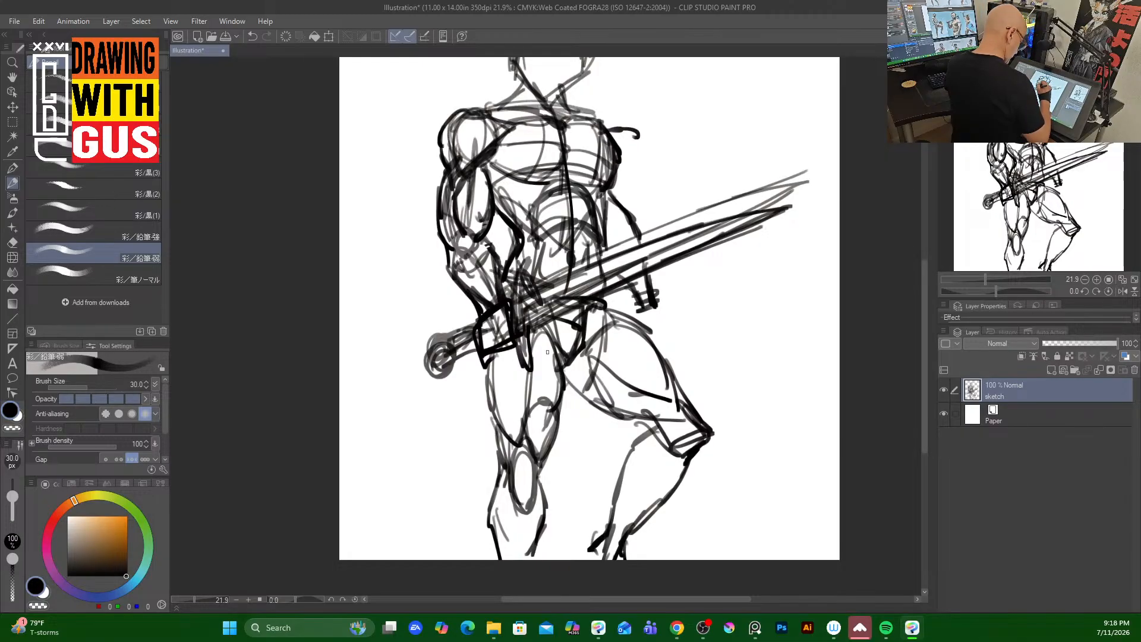
Rough in the far hand below the blade and draw the large curved shield outline behind the arm down to the knee.
{"action": "mouse_move", "coordinate": [623, 289]}
{"action": "left_mouse_down"}
{"action": "mouse_move", "coordinate": [631, 312]}
{"action": "mouse_move", "coordinate": [647, 297]}
{"action": "left_mouse_up"}
{"action": "mouse_move", "coordinate": [623, 310]}
{"action": "left_mouse_down"}
{"action": "mouse_move", "coordinate": [649, 307]}
{"action": "mouse_move", "coordinate": [650, 341]}
{"action": "left_mouse_up"}
{"action": "mouse_move", "coordinate": [629, 205]}
{"action": "left_mouse_down"}
{"action": "mouse_move", "coordinate": [697, 215]}
{"action": "mouse_move", "coordinate": [710, 389]}
{"action": "mouse_move", "coordinate": [694, 409]}
{"action": "left_mouse_up"}
{"action": "left_click_drag", "start_coordinate": [611, 421], "coordinate": [644, 440]}
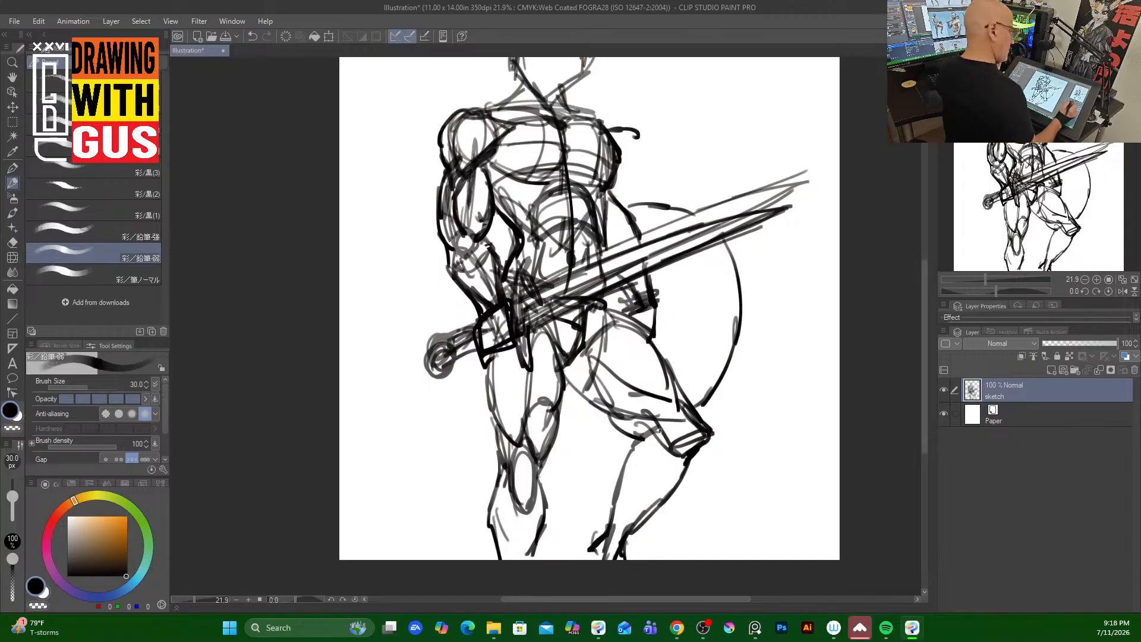
Reinforce the jaw and inner contour of the head, and add a horizontal eye line and a vertical centre line.
{"action": "left_click_drag", "start_coordinate": [924, 386], "coordinate": [920, 341]}
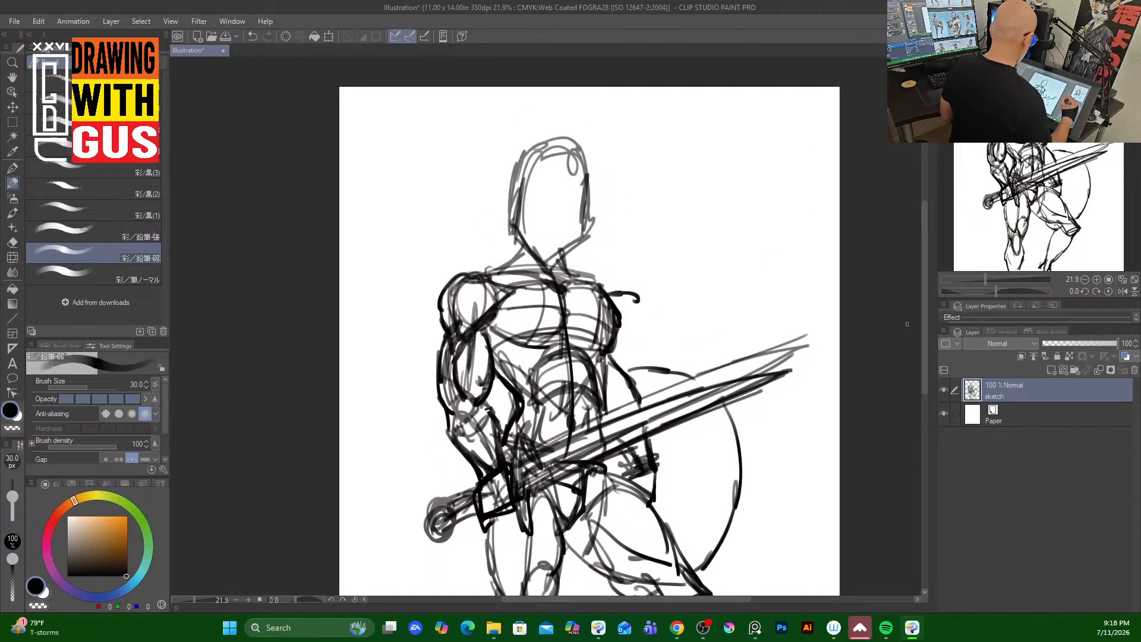
{"action": "left_click_drag", "start_coordinate": [512, 224], "coordinate": [547, 265]}
{"action": "mouse_move", "coordinate": [588, 225]}
{"action": "left_mouse_down"}
{"action": "mouse_move", "coordinate": [558, 256]}
{"action": "mouse_move", "coordinate": [578, 183]}
{"action": "left_mouse_up"}
{"action": "left_click_drag", "start_coordinate": [580, 190], "coordinate": [524, 158]}
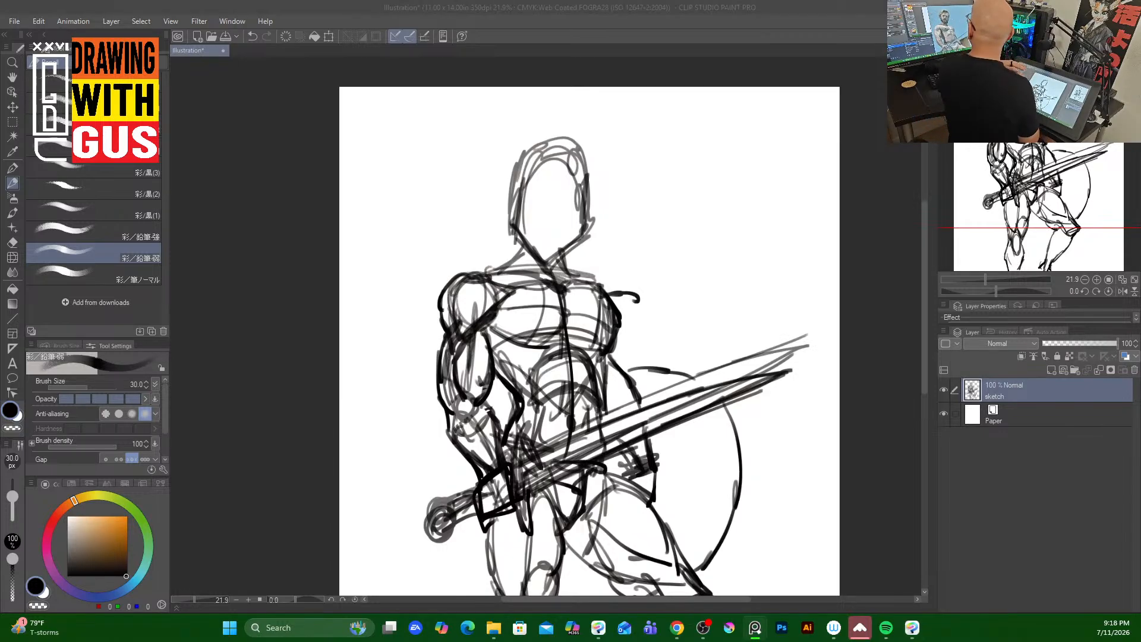
{"action": "mouse_move", "coordinate": [513, 195]}
{"action": "left_mouse_down"}
{"action": "mouse_move", "coordinate": [590, 209]}
{"action": "mouse_move", "coordinate": [577, 209]}
{"action": "left_mouse_up"}
{"action": "mouse_move", "coordinate": [553, 138]}
{"action": "left_mouse_down"}
{"action": "mouse_move", "coordinate": [560, 255]}
{"action": "mouse_move", "coordinate": [543, 261]}
{"action": "left_mouse_up"}
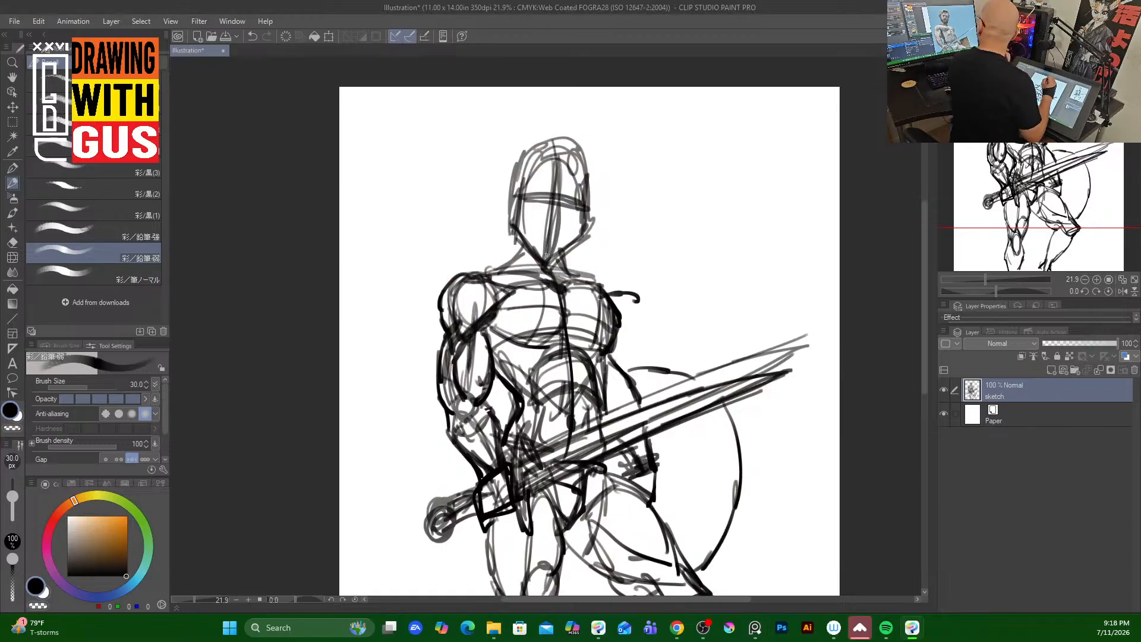
Sketch the nose along the face's centre line and shade in the mouth and bearded chin.
{"action": "left_click_drag", "start_coordinate": [554, 166], "coordinate": [538, 258]}
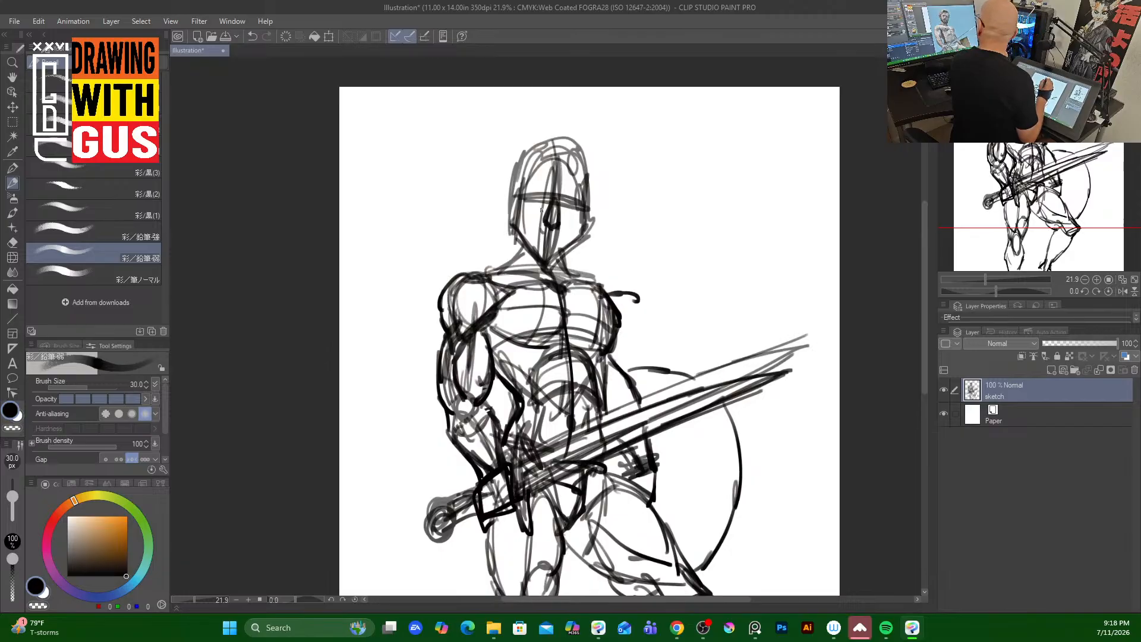
{"action": "left_click_drag", "start_coordinate": [549, 221], "coordinate": [550, 227]}
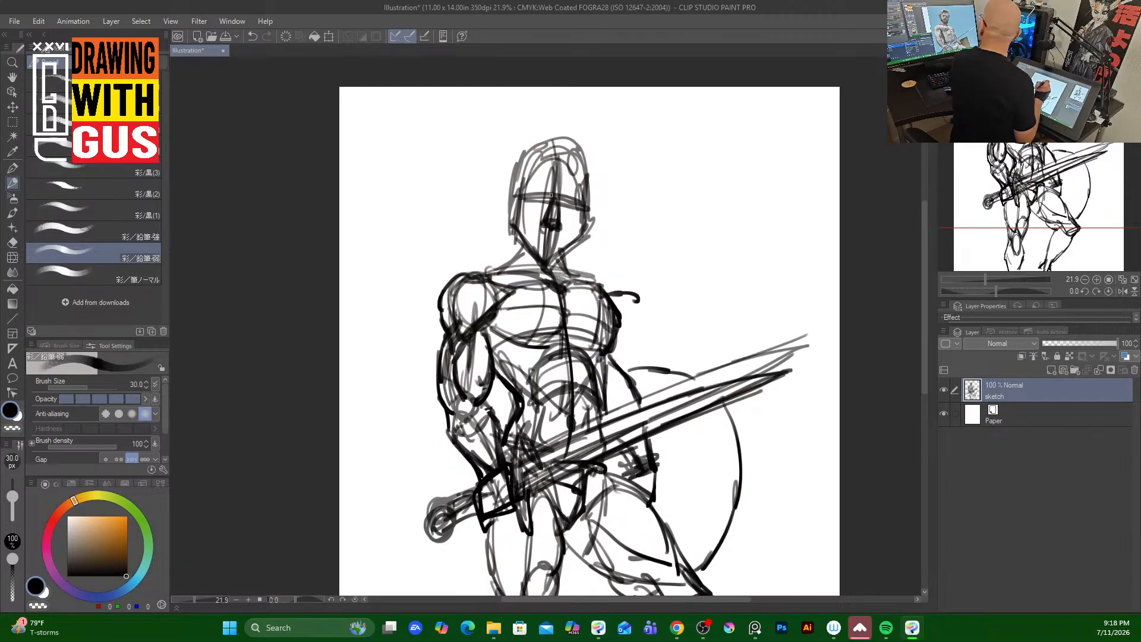
{"action": "mouse_move", "coordinate": [549, 230]}
{"action": "left_mouse_down"}
{"action": "mouse_move", "coordinate": [533, 180]}
{"action": "mouse_move", "coordinate": [545, 228]}
{"action": "mouse_move", "coordinate": [524, 246]}
{"action": "mouse_move", "coordinate": [535, 252]}
{"action": "mouse_move", "coordinate": [528, 244]}
{"action": "mouse_move", "coordinate": [507, 256]}
{"action": "mouse_move", "coordinate": [540, 277]}
{"action": "mouse_move", "coordinate": [569, 265]}
{"action": "mouse_move", "coordinate": [568, 234]}
{"action": "mouse_move", "coordinate": [575, 256]}
{"action": "mouse_move", "coordinate": [557, 234]}
{"action": "mouse_move", "coordinate": [556, 250]}
{"action": "mouse_move", "coordinate": [543, 246]}
{"action": "mouse_move", "coordinate": [569, 254]}
{"action": "left_mouse_up"}
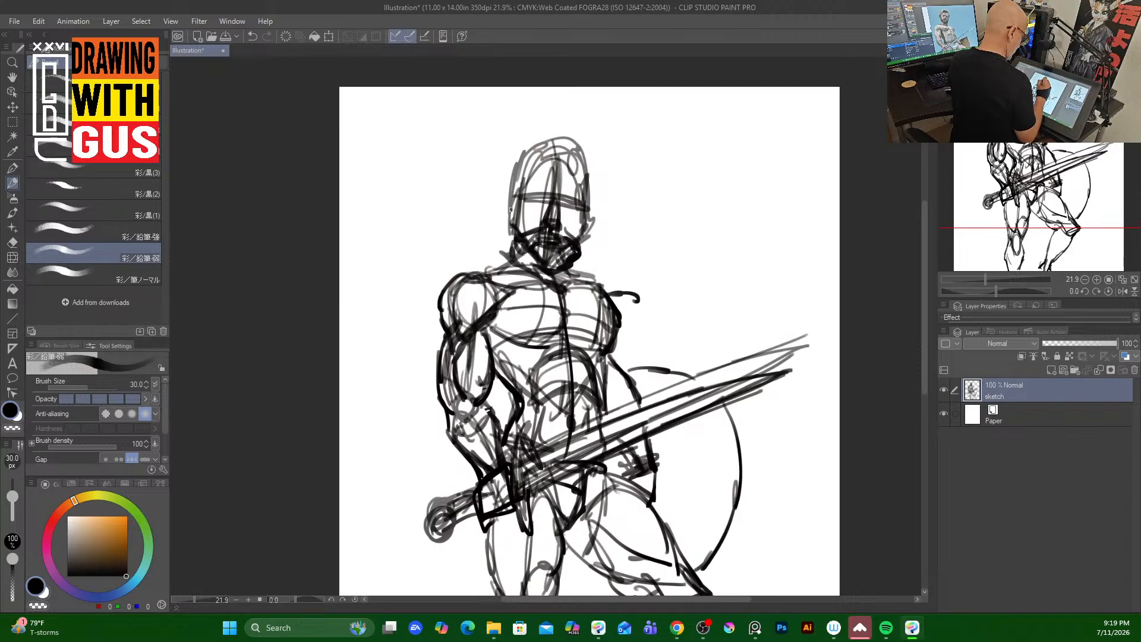
Draw a helmet with a dark rim across the face, a tall dome around the head, and eyes above the rim.
{"action": "mouse_move", "coordinate": [522, 220]}
{"action": "left_mouse_down"}
{"action": "mouse_move", "coordinate": [570, 203]}
{"action": "mouse_move", "coordinate": [557, 217]}
{"action": "mouse_move", "coordinate": [513, 214]}
{"action": "mouse_move", "coordinate": [593, 221]}
{"action": "mouse_move", "coordinate": [590, 178]}
{"action": "left_mouse_up"}
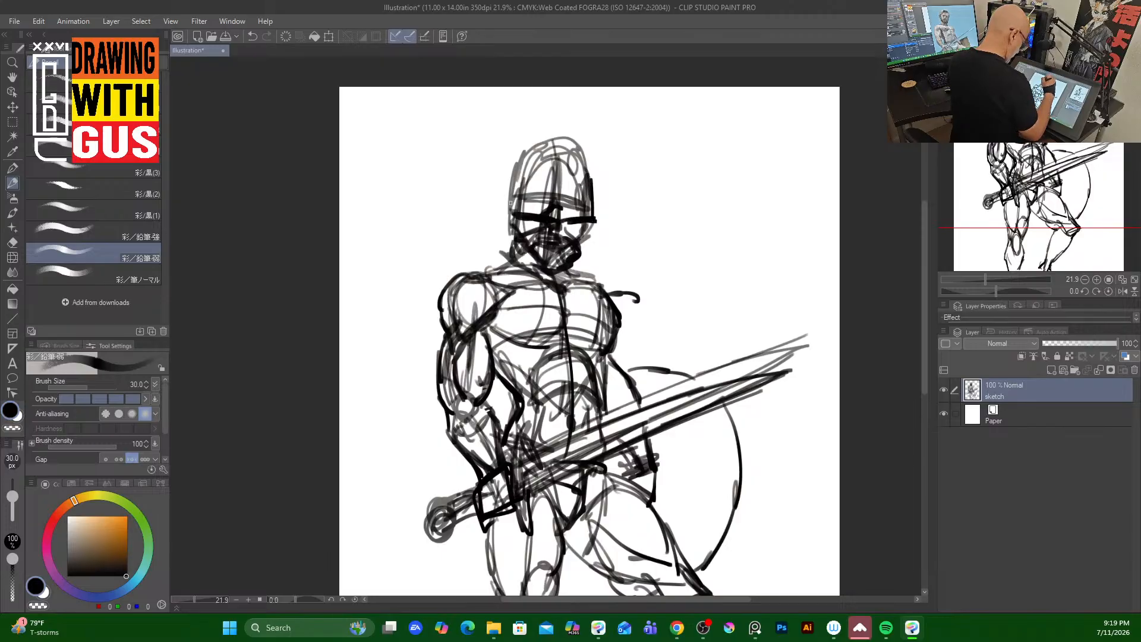
{"action": "mouse_move", "coordinate": [530, 151]}
{"action": "left_mouse_down"}
{"action": "mouse_move", "coordinate": [590, 156]}
{"action": "mouse_move", "coordinate": [590, 219]}
{"action": "mouse_move", "coordinate": [519, 167]}
{"action": "left_mouse_up"}
{"action": "mouse_move", "coordinate": [521, 164]}
{"action": "left_mouse_down"}
{"action": "mouse_move", "coordinate": [512, 226]}
{"action": "mouse_move", "coordinate": [508, 215]}
{"action": "left_mouse_up"}
{"action": "mouse_move", "coordinate": [597, 165]}
{"action": "left_mouse_down"}
{"action": "mouse_move", "coordinate": [542, 130]}
{"action": "mouse_move", "coordinate": [511, 166]}
{"action": "mouse_move", "coordinate": [502, 210]}
{"action": "mouse_move", "coordinate": [517, 164]}
{"action": "mouse_move", "coordinate": [566, 130]}
{"action": "mouse_move", "coordinate": [593, 222]}
{"action": "left_mouse_up"}
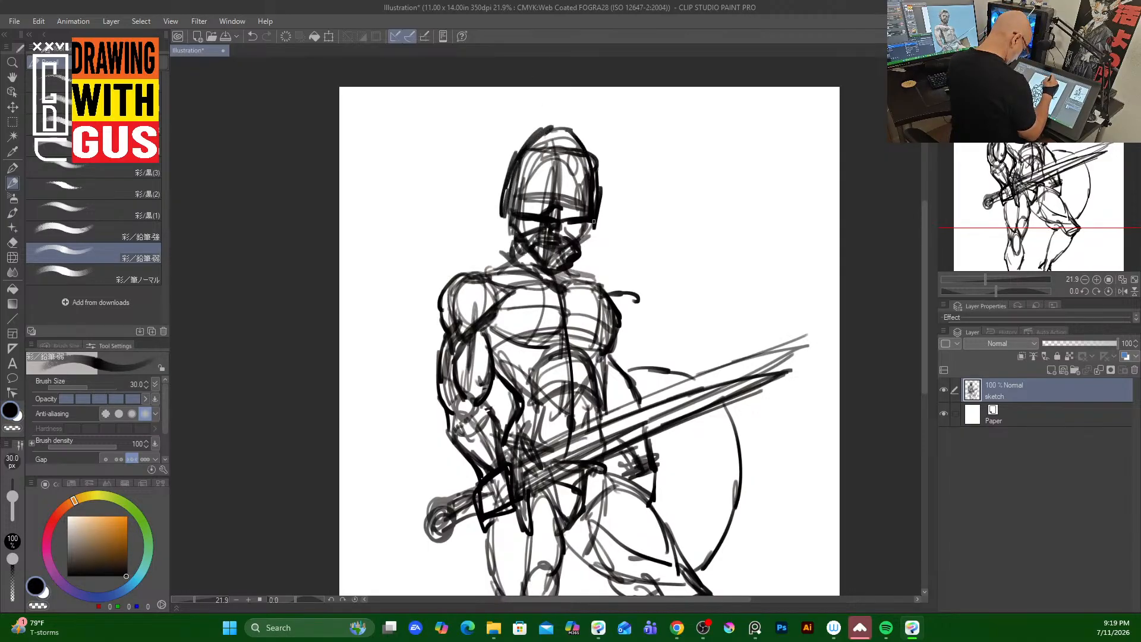
{"action": "mouse_move", "coordinate": [514, 219]}
{"action": "left_mouse_down"}
{"action": "mouse_move", "coordinate": [546, 197]}
{"action": "mouse_move", "coordinate": [531, 207]}
{"action": "mouse_move", "coordinate": [527, 192]}
{"action": "mouse_move", "coordinate": [581, 201]}
{"action": "mouse_move", "coordinate": [586, 211]}
{"action": "mouse_move", "coordinate": [568, 207]}
{"action": "mouse_move", "coordinate": [583, 221]}
{"action": "mouse_move", "coordinate": [565, 229]}
{"action": "mouse_move", "coordinate": [558, 219]}
{"action": "mouse_move", "coordinate": [577, 205]}
{"action": "mouse_move", "coordinate": [569, 198]}
{"action": "mouse_move", "coordinate": [563, 224]}
{"action": "mouse_move", "coordinate": [593, 220]}
{"action": "mouse_move", "coordinate": [558, 256]}
{"action": "left_mouse_up"}
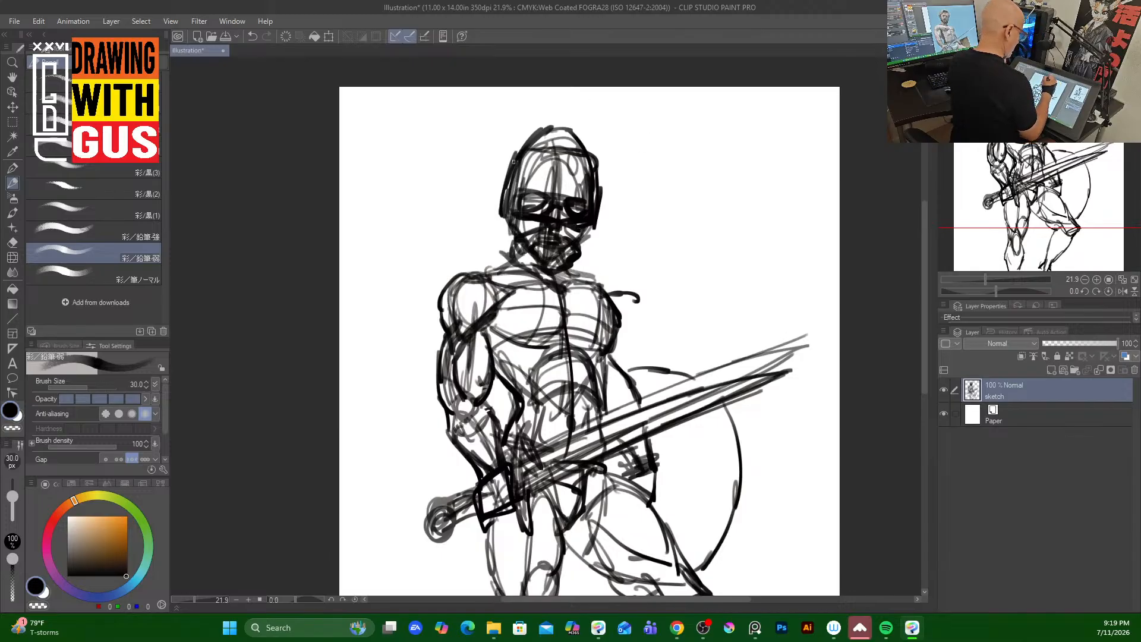
Add crossing bands and shading over the helmet dome, and darken the helmet's side edges.
{"action": "mouse_move", "coordinate": [527, 141]}
{"action": "left_mouse_down"}
{"action": "mouse_move", "coordinate": [588, 173]}
{"action": "mouse_move", "coordinate": [555, 166]}
{"action": "mouse_move", "coordinate": [568, 202]}
{"action": "mouse_move", "coordinate": [514, 184]}
{"action": "mouse_move", "coordinate": [542, 194]}
{"action": "mouse_move", "coordinate": [537, 149]}
{"action": "mouse_move", "coordinate": [522, 178]}
{"action": "mouse_move", "coordinate": [563, 177]}
{"action": "mouse_move", "coordinate": [582, 152]}
{"action": "mouse_move", "coordinate": [594, 201]}
{"action": "left_mouse_up"}
{"action": "left_click_drag", "start_coordinate": [583, 139], "coordinate": [595, 169]}
{"action": "left_click_drag", "start_coordinate": [593, 224], "coordinate": [586, 244]}
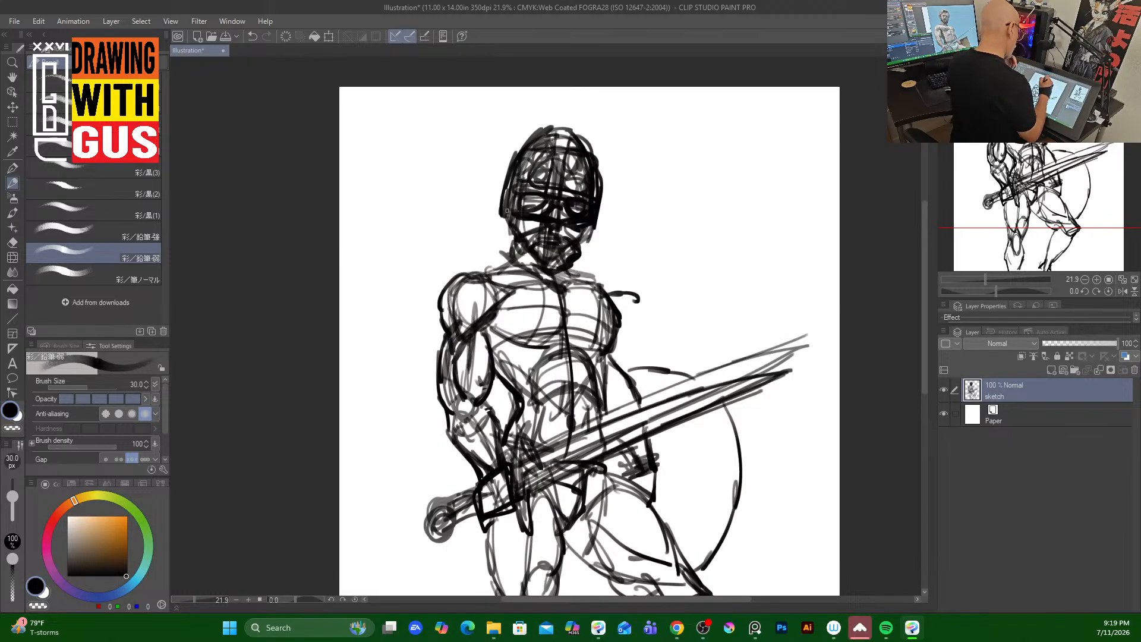
{"action": "left_click_drag", "start_coordinate": [512, 205], "coordinate": [502, 235]}
Draw a large downward-curving horn on each side of the helmet, with a band around each horn's base.
{"action": "mouse_move", "coordinate": [601, 170]}
{"action": "left_mouse_down"}
{"action": "mouse_move", "coordinate": [627, 173]}
{"action": "mouse_move", "coordinate": [672, 238]}
{"action": "left_mouse_up"}
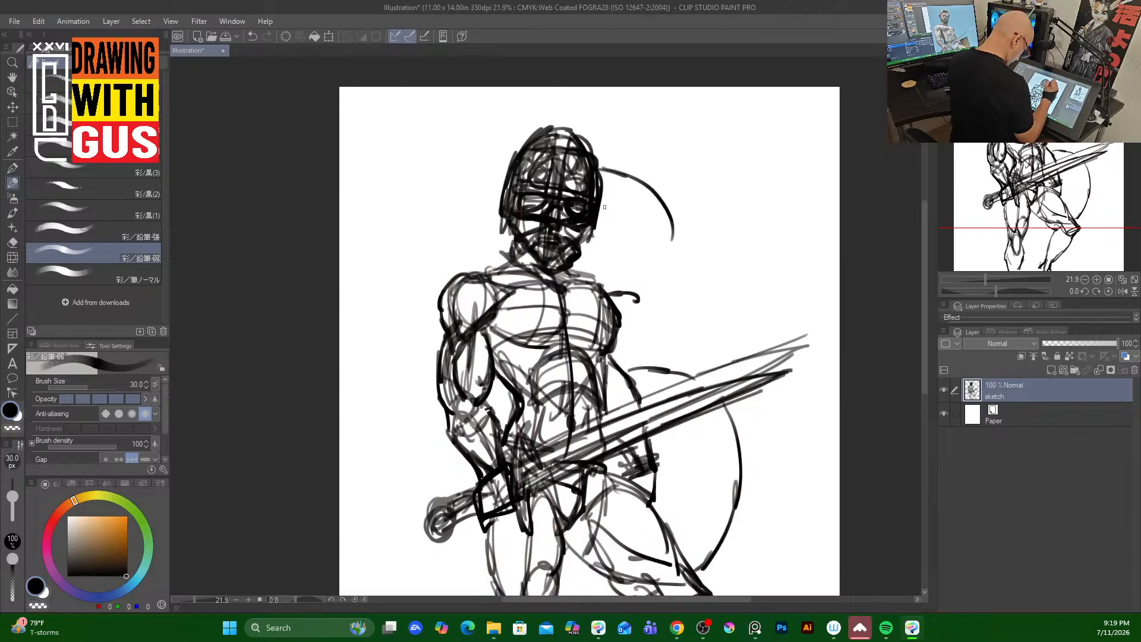
{"action": "mouse_move", "coordinate": [598, 210]}
{"action": "left_mouse_down"}
{"action": "mouse_move", "coordinate": [651, 226]}
{"action": "mouse_move", "coordinate": [641, 271]}
{"action": "left_mouse_up"}
{"action": "mouse_move", "coordinate": [670, 219]}
{"action": "left_mouse_down"}
{"action": "mouse_move", "coordinate": [640, 268]}
{"action": "mouse_move", "coordinate": [599, 212]}
{"action": "left_mouse_up"}
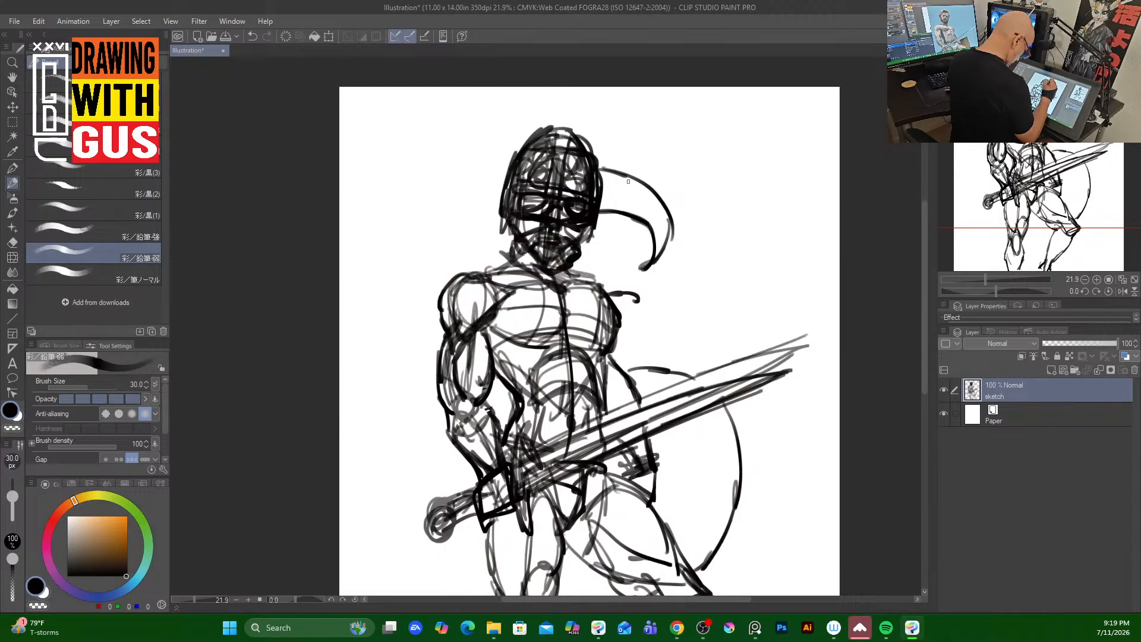
{"action": "left_click_drag", "start_coordinate": [621, 166], "coordinate": [599, 174]}
{"action": "mouse_move", "coordinate": [516, 156]}
{"action": "left_mouse_down"}
{"action": "mouse_move", "coordinate": [442, 174]}
{"action": "mouse_move", "coordinate": [432, 229]}
{"action": "left_mouse_up"}
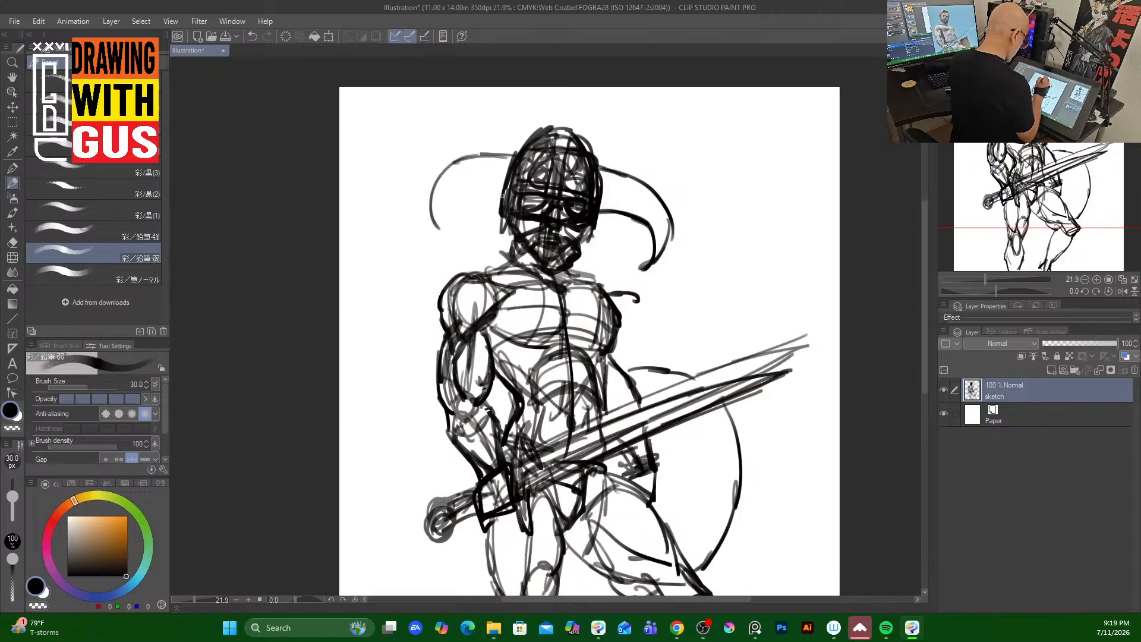
{"action": "mouse_move", "coordinate": [502, 191]}
{"action": "left_mouse_down"}
{"action": "mouse_move", "coordinate": [451, 221]}
{"action": "mouse_move", "coordinate": [446, 242]}
{"action": "mouse_move", "coordinate": [497, 155]}
{"action": "mouse_move", "coordinate": [443, 243]}
{"action": "mouse_move", "coordinate": [499, 189]}
{"action": "mouse_move", "coordinate": [511, 196]}
{"action": "left_mouse_up"}
{"action": "left_click_drag", "start_coordinate": [489, 156], "coordinate": [507, 153]}
{"action": "left_click_drag", "start_coordinate": [606, 183], "coordinate": [600, 207]}
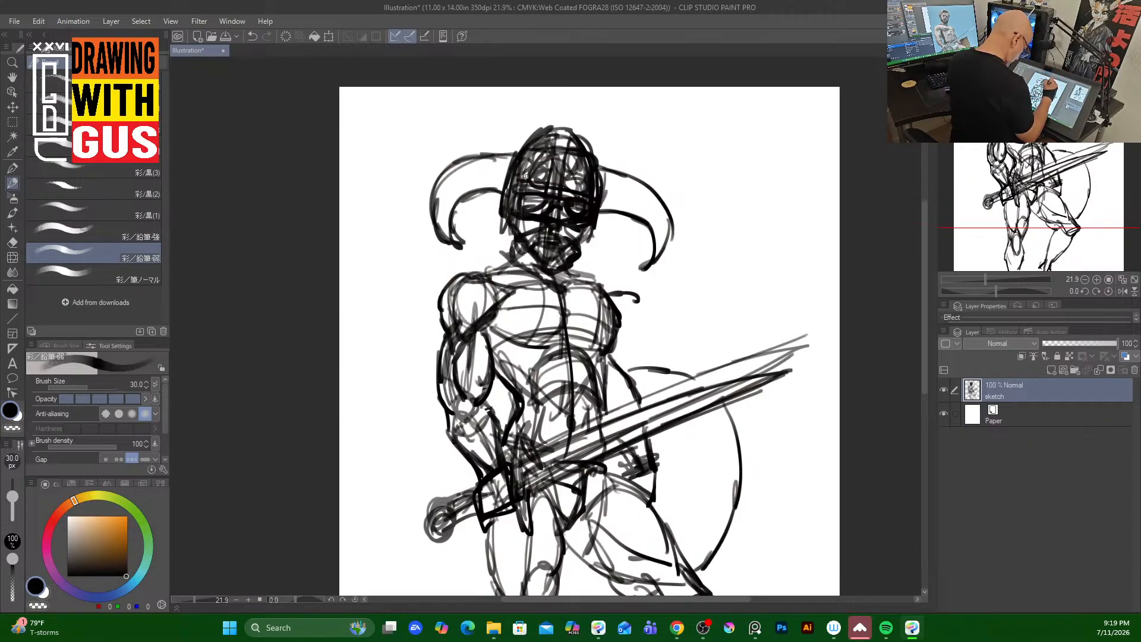
{"action": "left_click_drag", "start_coordinate": [500, 157], "coordinate": [493, 199]}
{"action": "left_click_drag", "start_coordinate": [613, 178], "coordinate": [605, 218]}
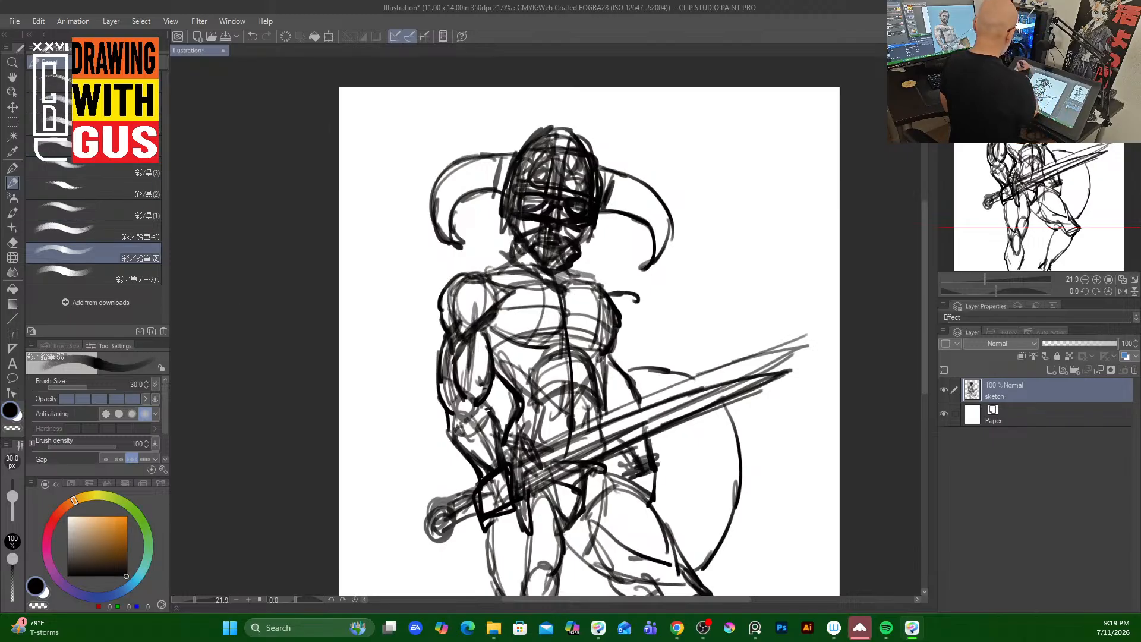
Lasso the horned head, scale it down to about 83%, reposition it on the neck, and deselect.
{"action": "left_click", "coordinate": [13, 122]}
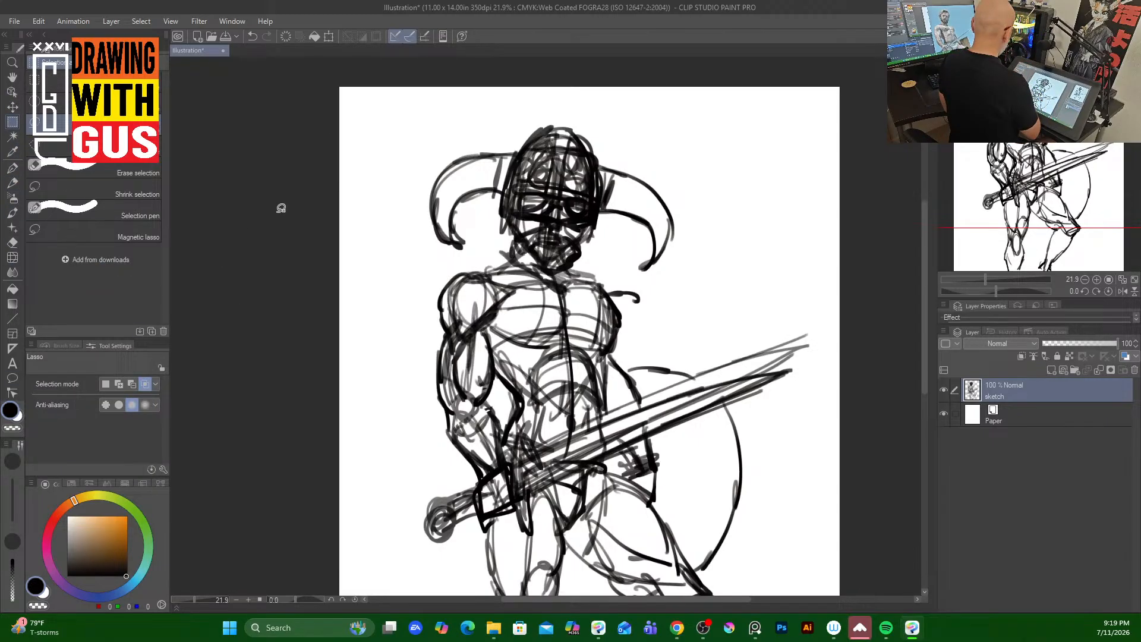
{"action": "mouse_move", "coordinate": [531, 101]}
{"action": "left_mouse_down"}
{"action": "mouse_move", "coordinate": [419, 160]}
{"action": "mouse_move", "coordinate": [443, 243]}
{"action": "mouse_move", "coordinate": [613, 278]}
{"action": "mouse_move", "coordinate": [709, 275]}
{"action": "mouse_move", "coordinate": [637, 128]}
{"action": "mouse_move", "coordinate": [531, 101]}
{"action": "left_mouse_up"}
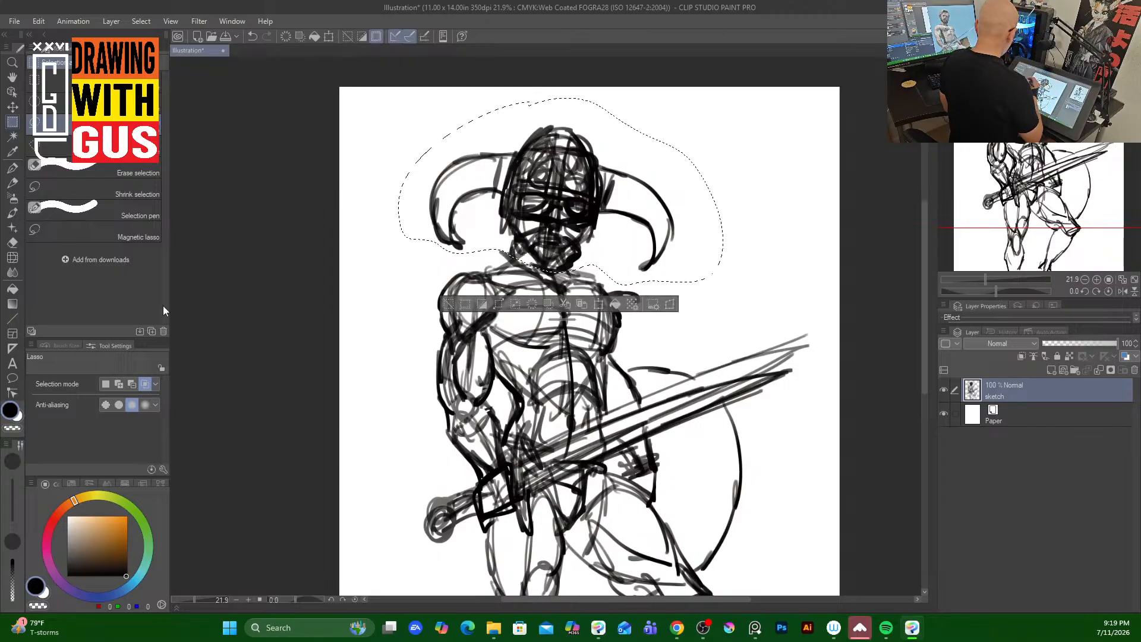
{"action": "left_click", "coordinate": [12, 107]}
{"action": "left_click", "coordinate": [599, 303]}
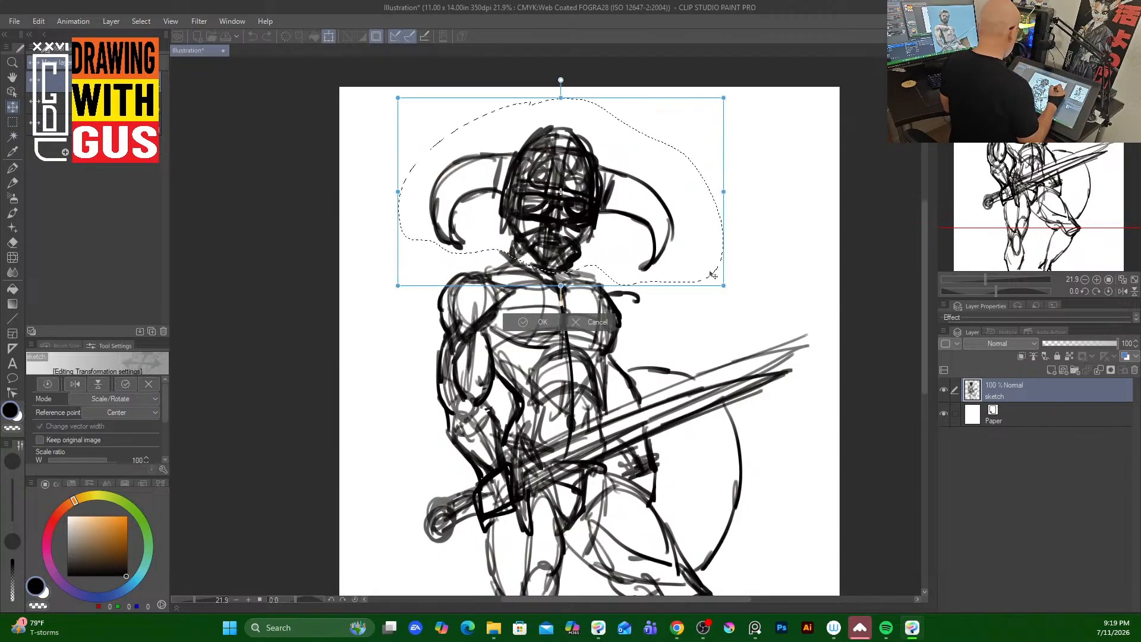
{"action": "left_click_drag", "start_coordinate": [723, 285], "coordinate": [696, 270]}
{"action": "left_click_drag", "start_coordinate": [565, 215], "coordinate": [566, 216]}
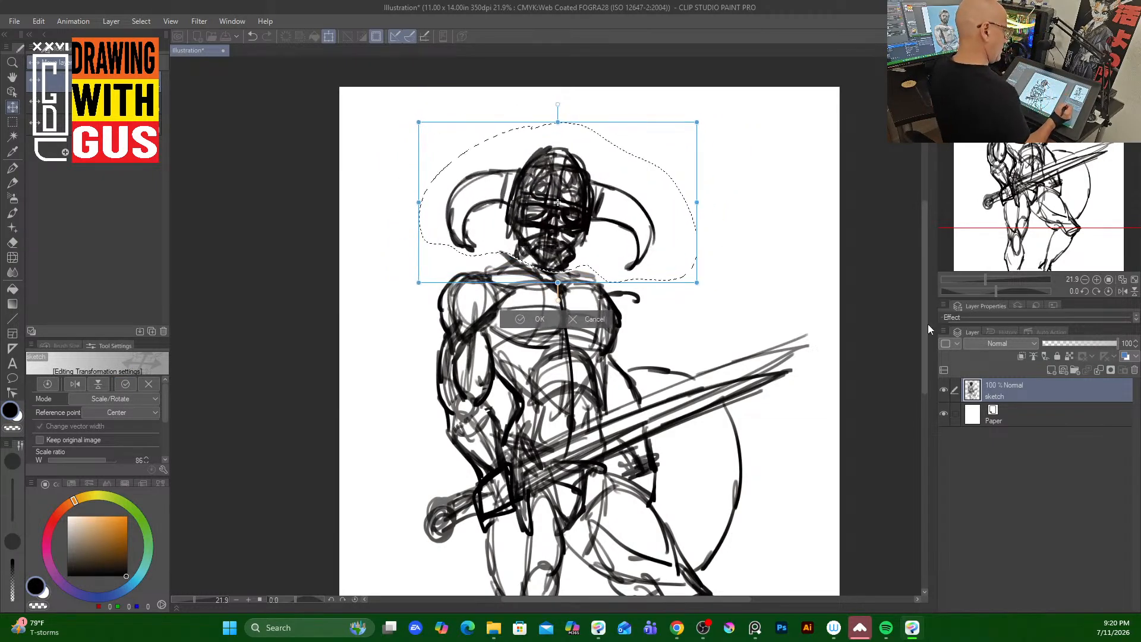
{"action": "left_click_drag", "start_coordinate": [696, 282], "coordinate": [688, 277]}
{"action": "left_click_drag", "start_coordinate": [566, 221], "coordinate": [568, 227]}
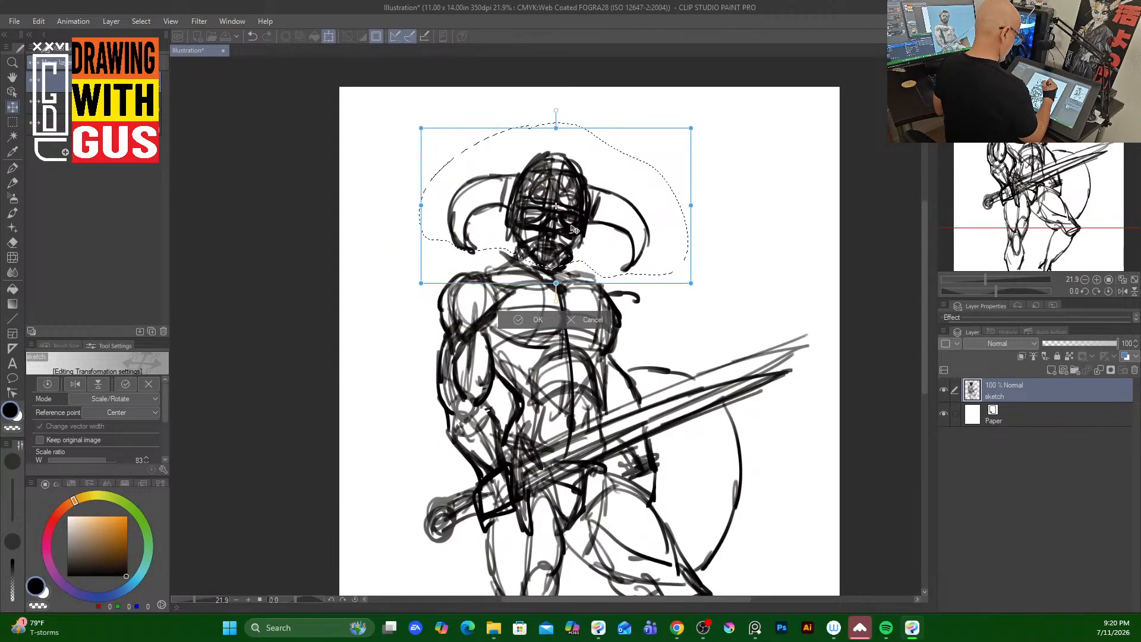
{"action": "left_click", "coordinate": [540, 319]}
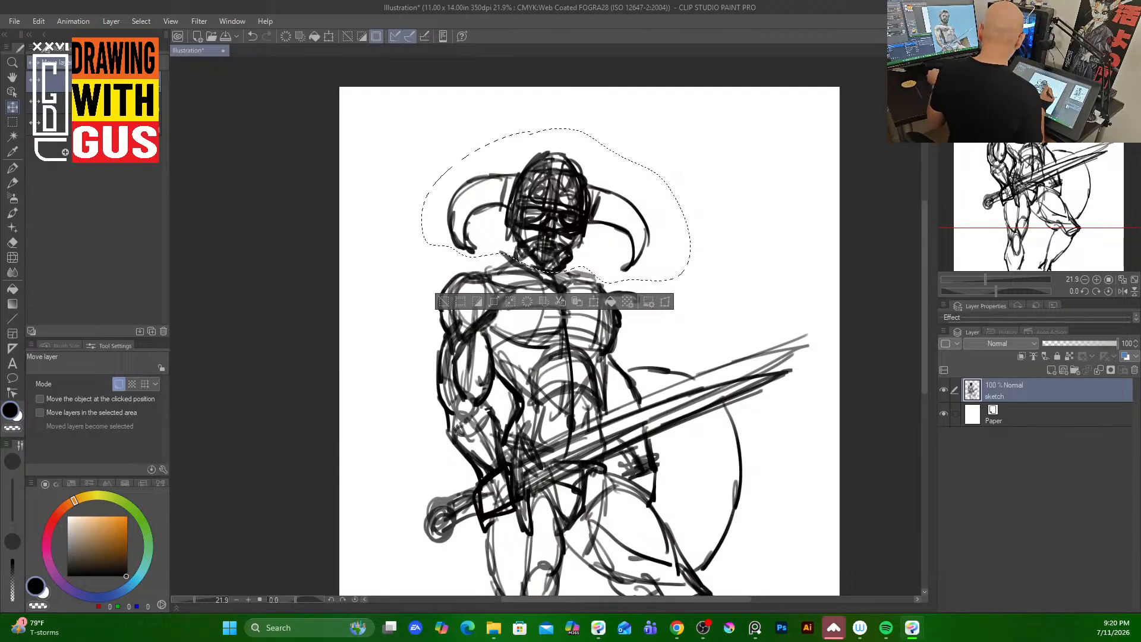
{"action": "key", "text": "ctrl+d"}
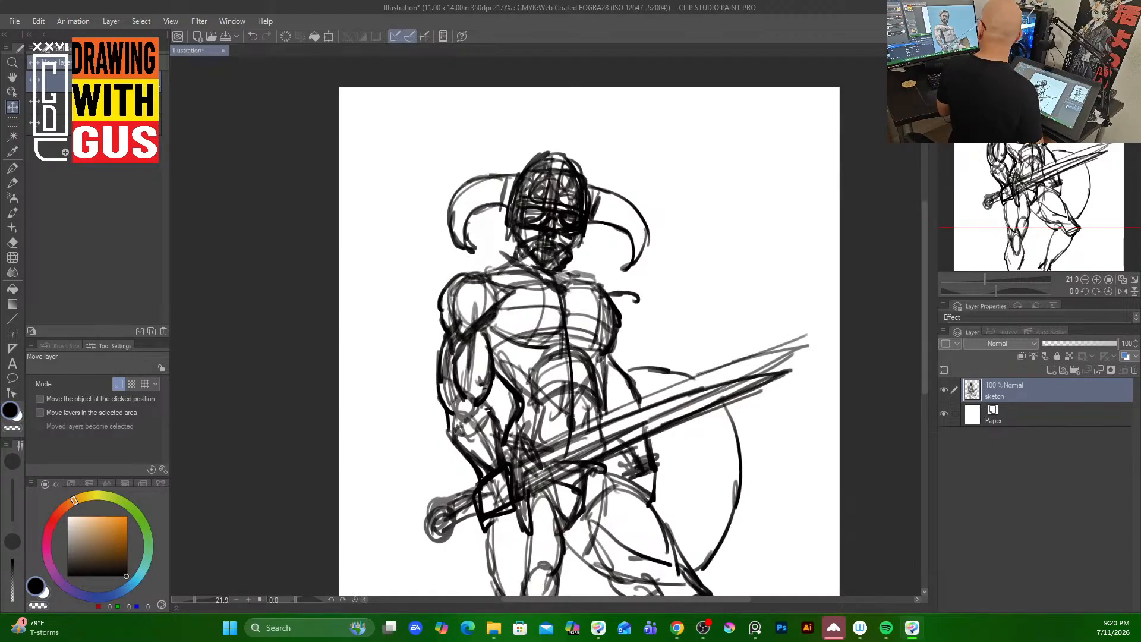
{"action": "key", "text": "ctrl+z"}
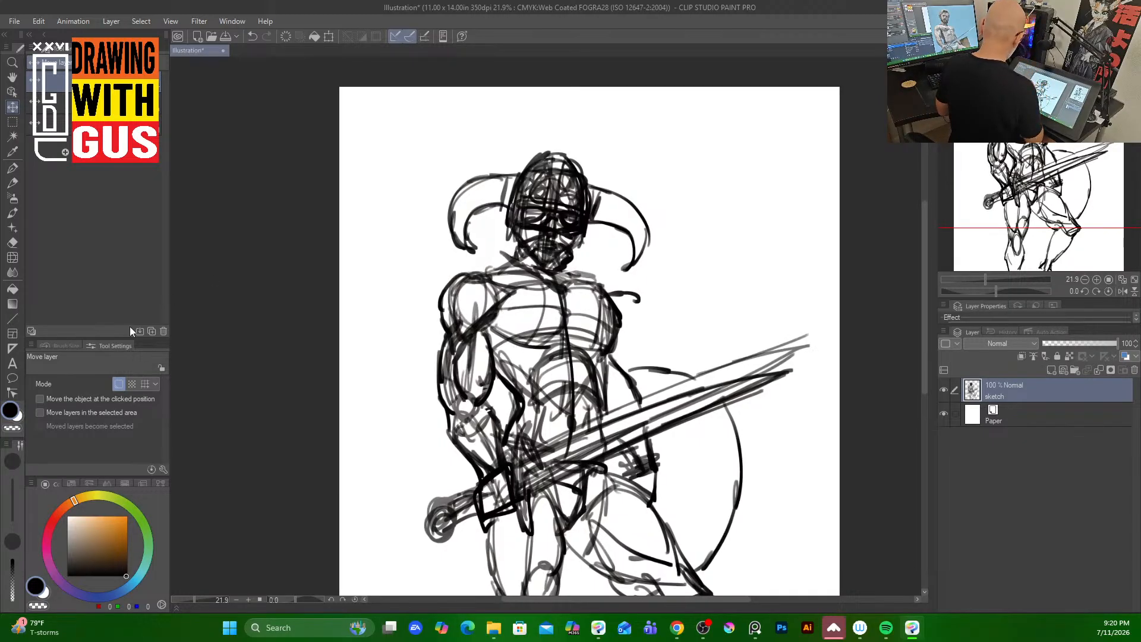
Darken the lower pectoral contours with the pencil, add the nipples, and redraw the neck-to-shoulder line below the head.
{"action": "left_click", "coordinate": [13, 185]}
{"action": "mouse_move", "coordinate": [500, 334]}
{"action": "left_mouse_down"}
{"action": "mouse_move", "coordinate": [559, 335]}
{"action": "mouse_move", "coordinate": [528, 344]}
{"action": "mouse_move", "coordinate": [564, 326]}
{"action": "mouse_move", "coordinate": [596, 347]}
{"action": "mouse_move", "coordinate": [589, 339]}
{"action": "mouse_move", "coordinate": [607, 345]}
{"action": "mouse_move", "coordinate": [603, 322]}
{"action": "left_mouse_up"}
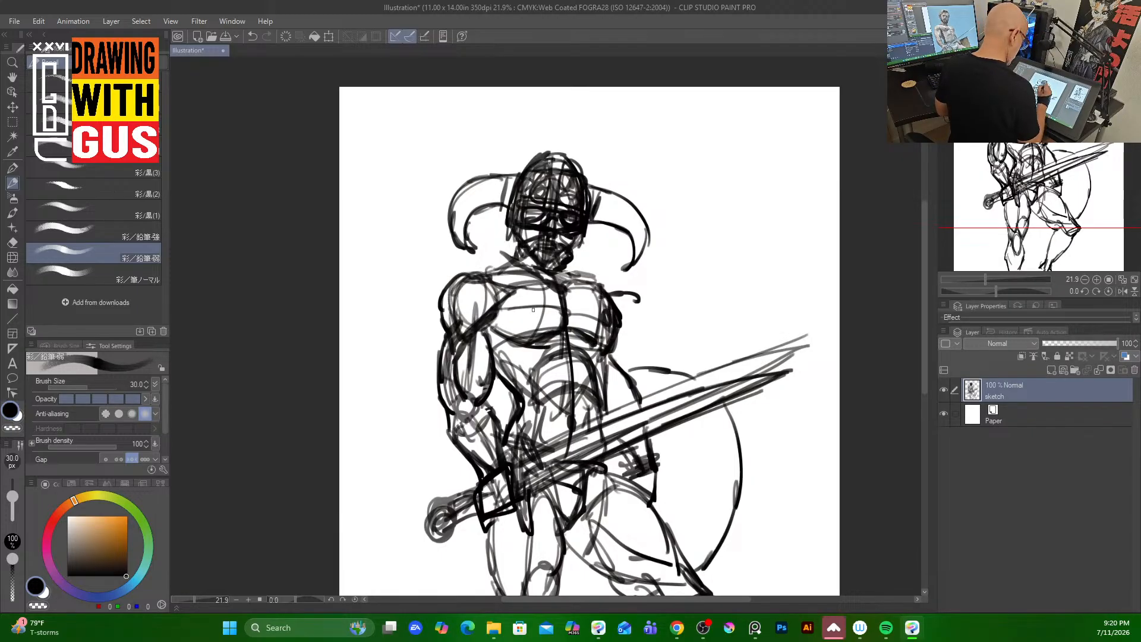
{"action": "mouse_move", "coordinate": [533, 309]}
{"action": "left_mouse_down"}
{"action": "mouse_move", "coordinate": [580, 285]}
{"action": "mouse_move", "coordinate": [505, 279]}
{"action": "mouse_move", "coordinate": [520, 286]}
{"action": "mouse_move", "coordinate": [495, 257]}
{"action": "mouse_move", "coordinate": [525, 287]}
{"action": "mouse_move", "coordinate": [459, 275]}
{"action": "mouse_move", "coordinate": [443, 333]}
{"action": "left_mouse_up"}
{"action": "left_click_drag", "start_coordinate": [525, 251], "coordinate": [490, 278]}
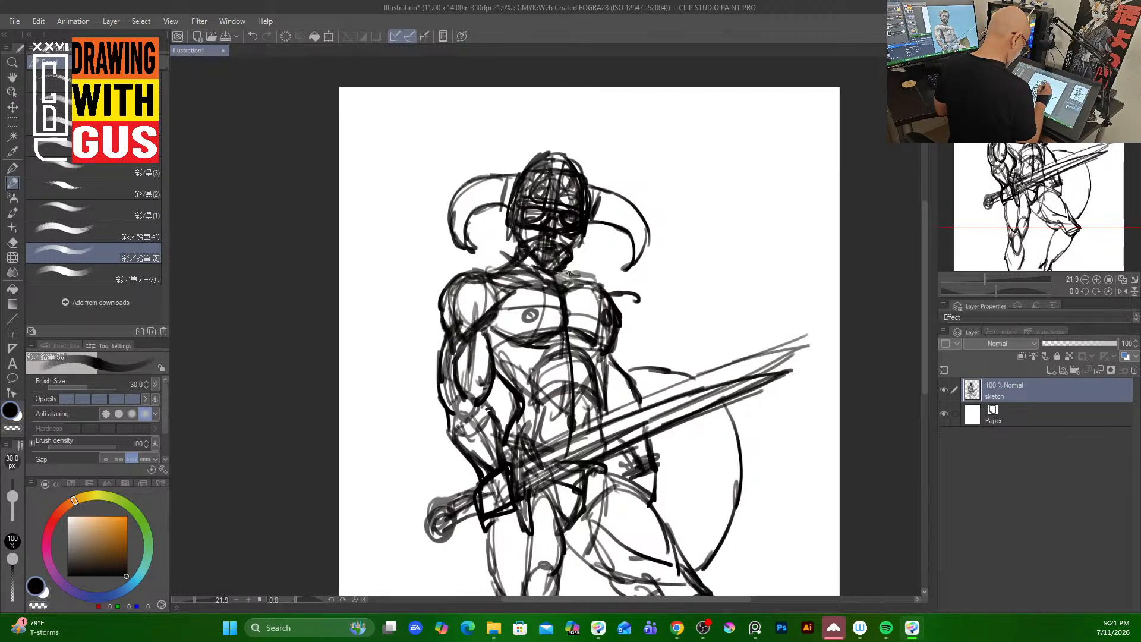
Touch up the far shoulder line and the helmet's edge, and draw an armband around the sword arm near the elbow.
{"action": "left_click_drag", "start_coordinate": [559, 272], "coordinate": [588, 286]}
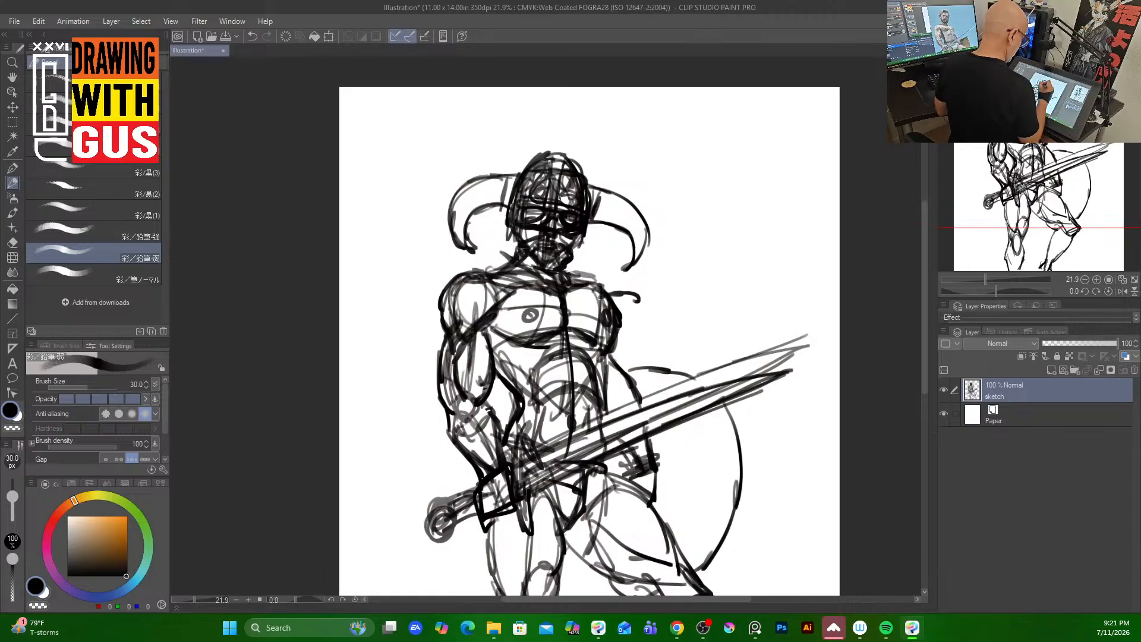
{"action": "left_click_drag", "start_coordinate": [541, 213], "coordinate": [531, 211]}
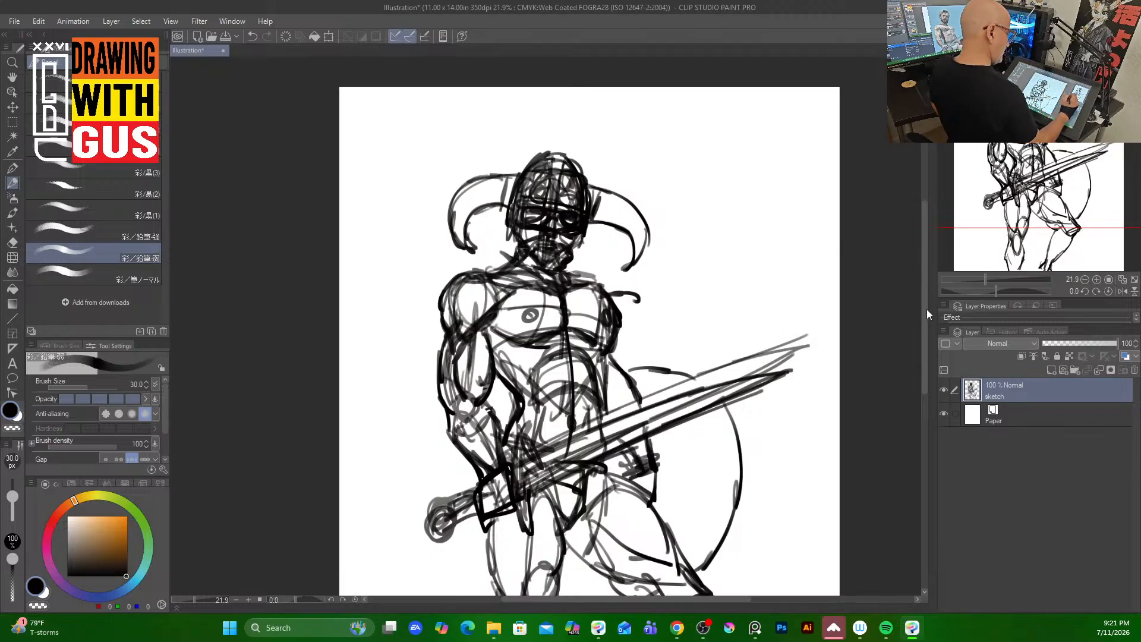
{"action": "scroll", "coordinate": [923, 391], "scroll_direction": "down", "scroll_amount": 3}
{"action": "mouse_move", "coordinate": [440, 264]}
{"action": "left_mouse_down"}
{"action": "mouse_move", "coordinate": [438, 293]}
{"action": "mouse_move", "coordinate": [492, 276]}
{"action": "left_mouse_up"}
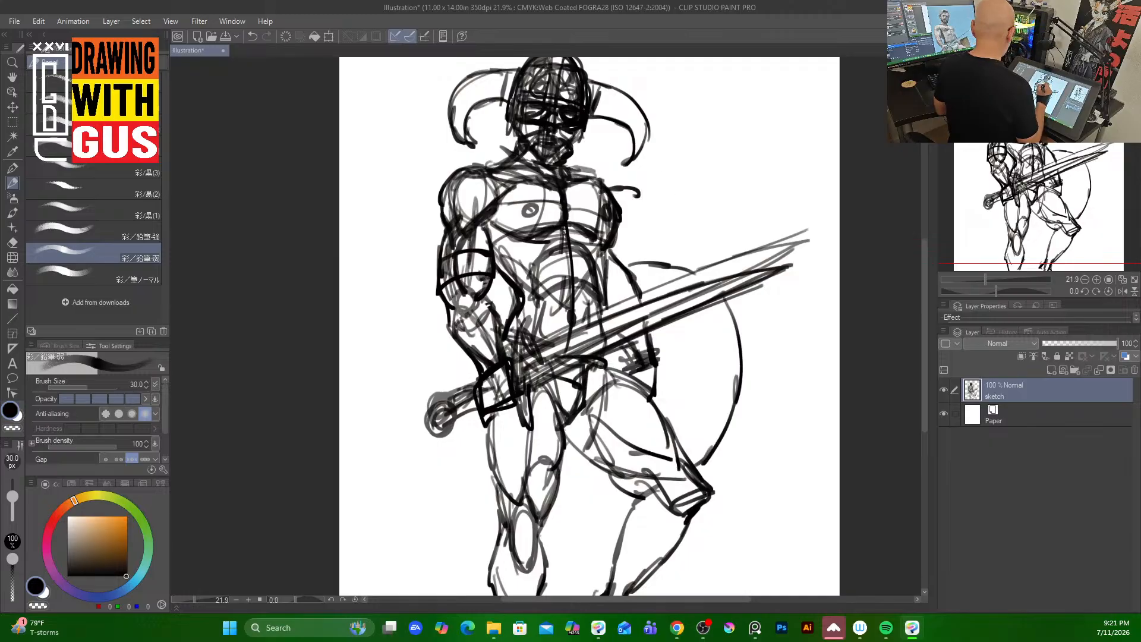
Draw a thick arched belt with hanging strips across the waist, and add a bracer to the sword arm's forearm.
{"action": "mouse_move", "coordinate": [512, 310]}
{"action": "left_mouse_down"}
{"action": "mouse_move", "coordinate": [570, 284]}
{"action": "mouse_move", "coordinate": [589, 292]}
{"action": "left_mouse_up"}
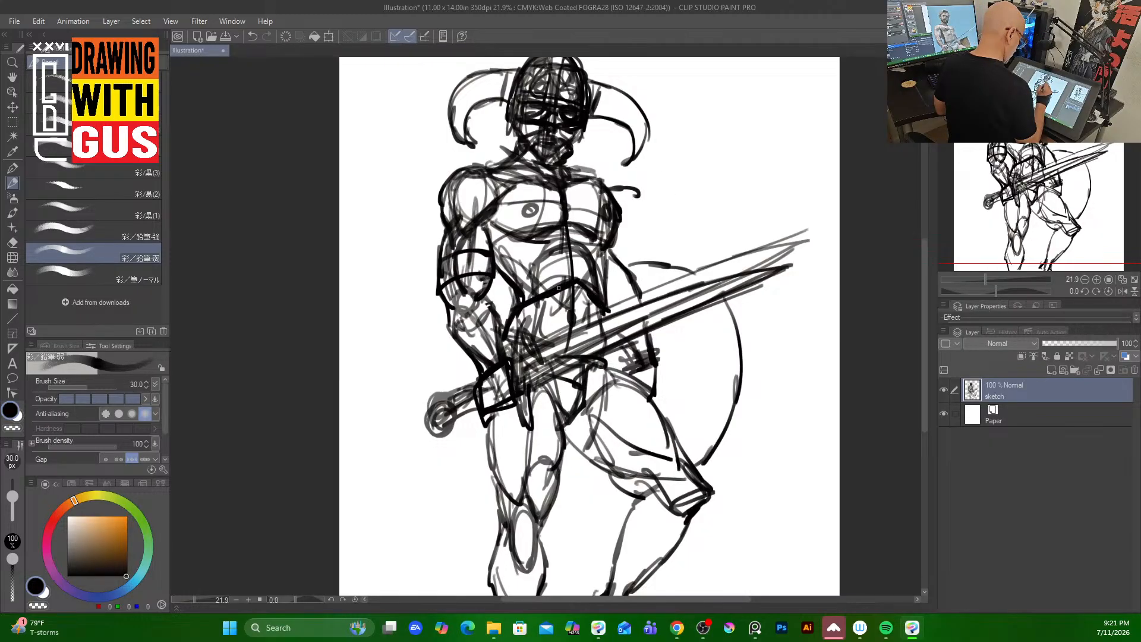
{"action": "mouse_move", "coordinate": [500, 303]}
{"action": "left_mouse_down"}
{"action": "mouse_move", "coordinate": [526, 301]}
{"action": "mouse_move", "coordinate": [503, 344]}
{"action": "mouse_move", "coordinate": [516, 323]}
{"action": "mouse_move", "coordinate": [538, 347]}
{"action": "mouse_move", "coordinate": [555, 304]}
{"action": "mouse_move", "coordinate": [575, 297]}
{"action": "mouse_move", "coordinate": [584, 320]}
{"action": "mouse_move", "coordinate": [603, 313]}
{"action": "mouse_move", "coordinate": [599, 360]}
{"action": "mouse_move", "coordinate": [634, 374]}
{"action": "mouse_move", "coordinate": [592, 392]}
{"action": "mouse_move", "coordinate": [568, 437]}
{"action": "mouse_move", "coordinate": [535, 379]}
{"action": "mouse_move", "coordinate": [587, 413]}
{"action": "mouse_move", "coordinate": [529, 383]}
{"action": "left_mouse_up"}
{"action": "mouse_move", "coordinate": [572, 450]}
{"action": "left_mouse_down"}
{"action": "mouse_move", "coordinate": [564, 472]}
{"action": "mouse_move", "coordinate": [572, 441]}
{"action": "left_mouse_up"}
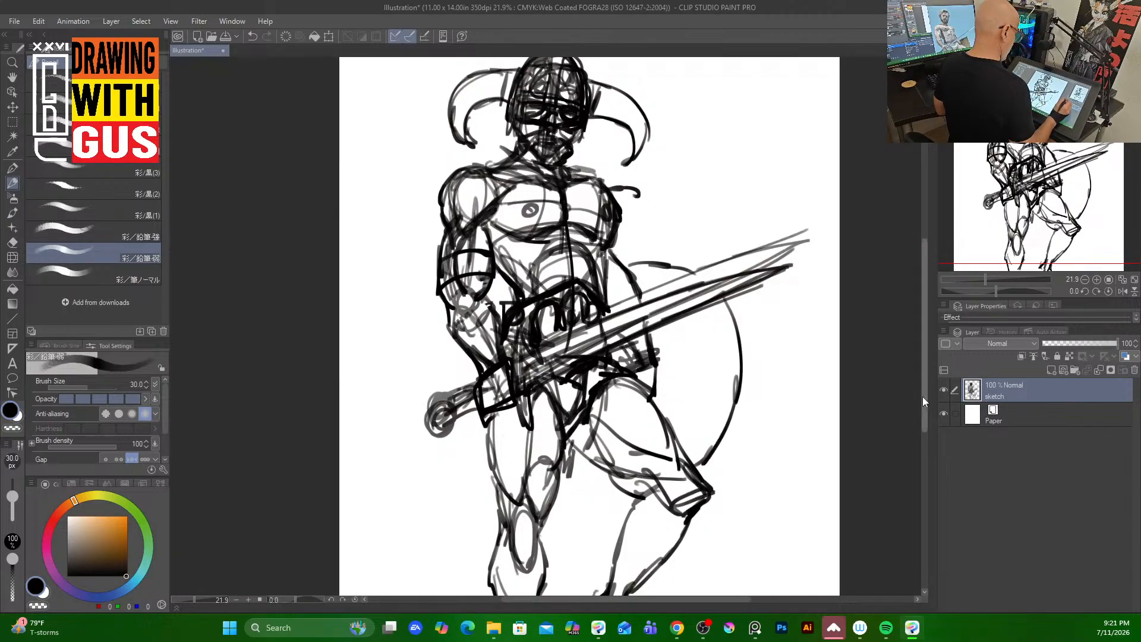
{"action": "left_click_drag", "start_coordinate": [470, 279], "coordinate": [490, 278]}
{"action": "mouse_move", "coordinate": [474, 351]}
{"action": "left_mouse_down"}
{"action": "mouse_move", "coordinate": [481, 382]}
{"action": "mouse_move", "coordinate": [499, 339]}
{"action": "mouse_move", "coordinate": [508, 364]}
{"action": "mouse_move", "coordinate": [480, 375]}
{"action": "mouse_move", "coordinate": [480, 327]}
{"action": "left_mouse_up"}
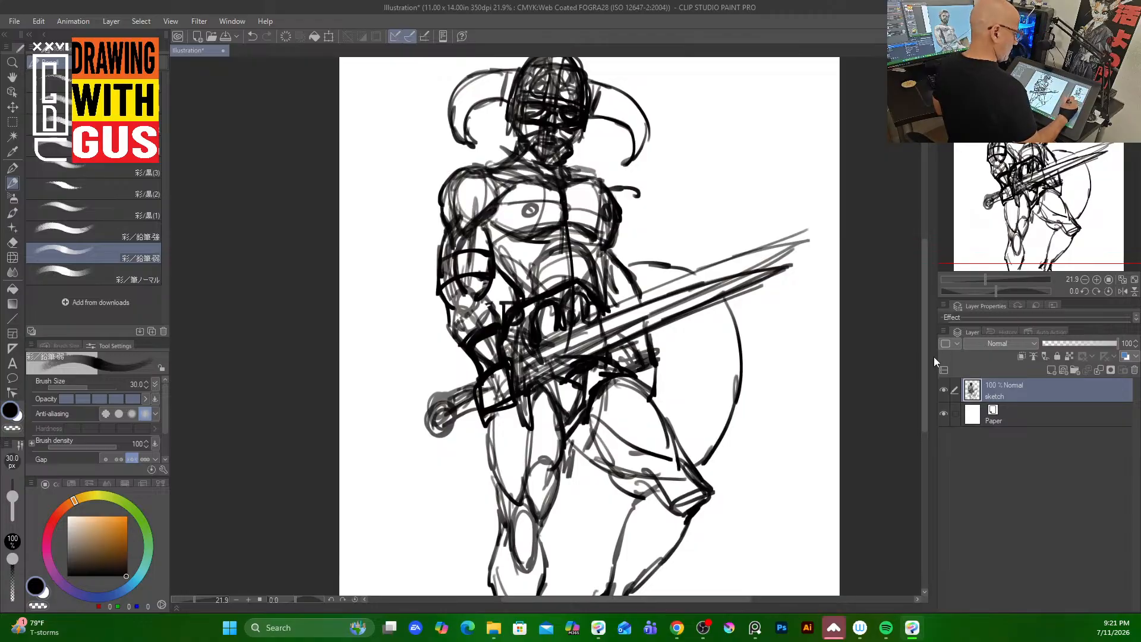
Add a small knob to the helmet's crown and a tall plume arching up from it and falling behind the head to the shoulder.
{"action": "left_click_drag", "start_coordinate": [926, 356], "coordinate": [926, 329]}
{"action": "mouse_move", "coordinate": [550, 113]}
{"action": "left_mouse_down"}
{"action": "mouse_move", "coordinate": [557, 122]}
{"action": "mouse_move", "coordinate": [553, 64]}
{"action": "mouse_move", "coordinate": [499, 137]}
{"action": "mouse_move", "coordinate": [549, 98]}
{"action": "mouse_move", "coordinate": [567, 66]}
{"action": "mouse_move", "coordinate": [572, 125]}
{"action": "left_mouse_up"}
{"action": "left_click_drag", "start_coordinate": [535, 71], "coordinate": [526, 141]}
{"action": "left_click_drag", "start_coordinate": [506, 101], "coordinate": [482, 244]}
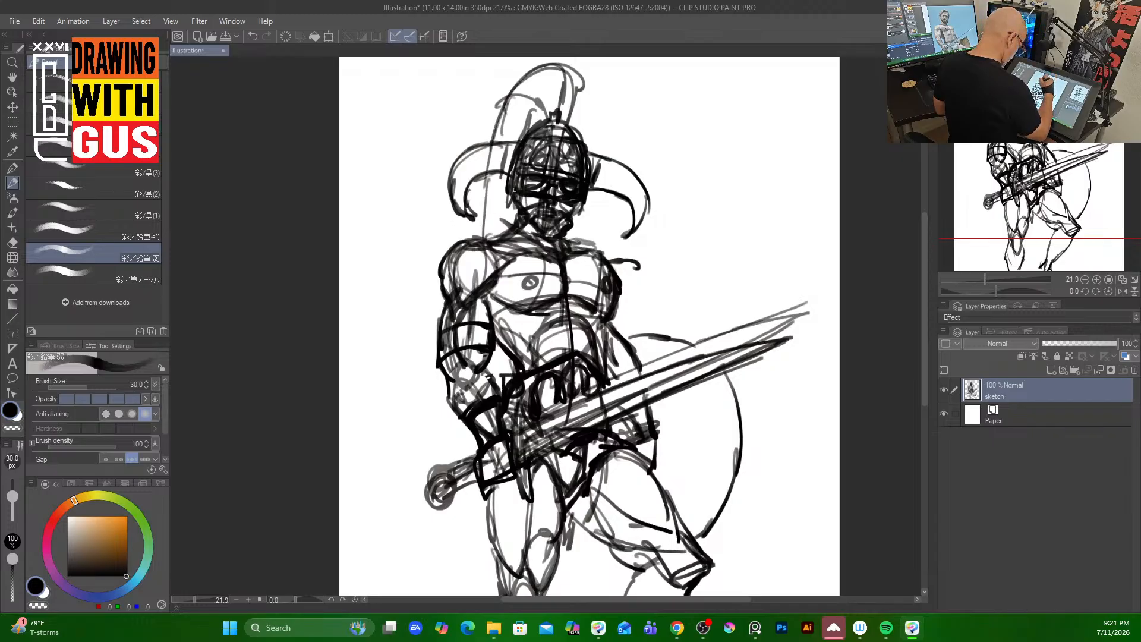
{"action": "left_click_drag", "start_coordinate": [515, 190], "coordinate": [509, 242]}
Draw an armored shin guard with a jagged band below the bent leg's knee, and darken the lower leg down to the ankle.
{"action": "left_click_drag", "start_coordinate": [925, 372], "coordinate": [918, 478]}
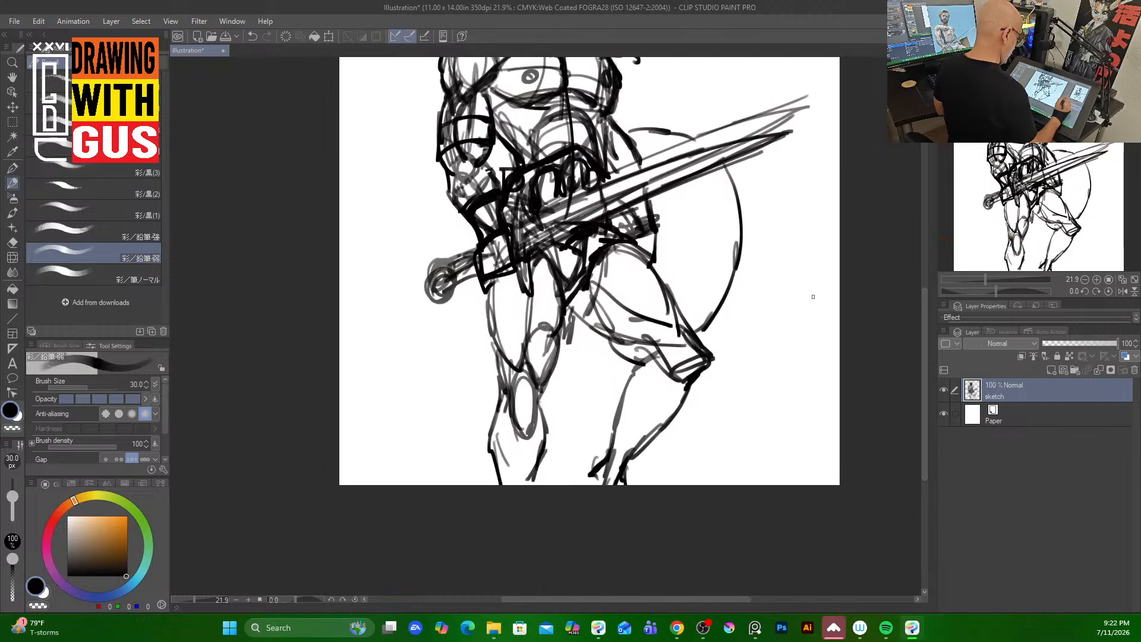
{"action": "mouse_move", "coordinate": [621, 404]}
{"action": "left_mouse_down"}
{"action": "mouse_move", "coordinate": [628, 381]}
{"action": "mouse_move", "coordinate": [664, 374]}
{"action": "mouse_move", "coordinate": [683, 409]}
{"action": "mouse_move", "coordinate": [634, 443]}
{"action": "mouse_move", "coordinate": [630, 428]}
{"action": "left_mouse_up"}
{"action": "mouse_move", "coordinate": [641, 373]}
{"action": "left_mouse_down"}
{"action": "mouse_move", "coordinate": [618, 408]}
{"action": "mouse_move", "coordinate": [664, 404]}
{"action": "mouse_move", "coordinate": [693, 410]}
{"action": "left_mouse_up"}
{"action": "left_click_drag", "start_coordinate": [633, 373], "coordinate": [651, 367]}
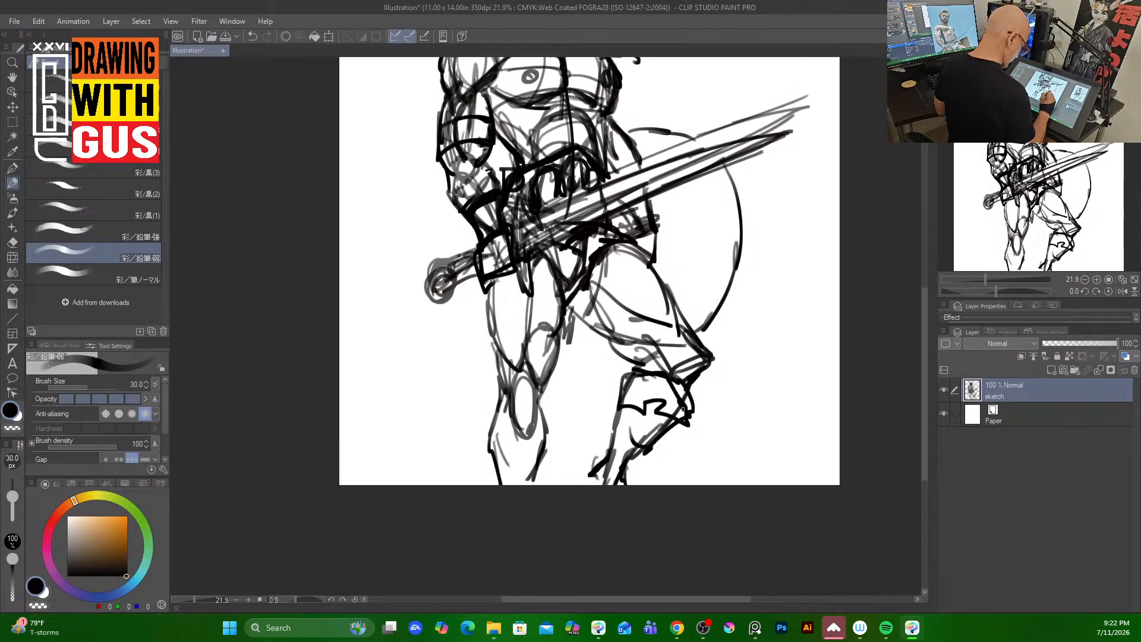
{"action": "mouse_move", "coordinate": [675, 425]}
{"action": "left_mouse_down"}
{"action": "mouse_move", "coordinate": [624, 482]}
{"action": "mouse_move", "coordinate": [594, 482]}
{"action": "left_mouse_up"}
{"action": "mouse_move", "coordinate": [628, 432]}
{"action": "left_mouse_down"}
{"action": "mouse_move", "coordinate": [625, 464]}
{"action": "mouse_move", "coordinate": [607, 484]}
{"action": "left_mouse_up"}
Draw a boxy band of armor around the straight leg's lower shin, and darken the leg's contours above and below it.
{"action": "mouse_move", "coordinate": [487, 453]}
{"action": "left_mouse_down"}
{"action": "mouse_move", "coordinate": [482, 417]}
{"action": "mouse_move", "coordinate": [559, 411]}
{"action": "left_mouse_up"}
{"action": "mouse_move", "coordinate": [555, 413]}
{"action": "left_mouse_down"}
{"action": "mouse_move", "coordinate": [482, 418]}
{"action": "mouse_move", "coordinate": [487, 459]}
{"action": "left_mouse_up"}
{"action": "mouse_move", "coordinate": [488, 454]}
{"action": "left_mouse_down"}
{"action": "mouse_move", "coordinate": [530, 439]}
{"action": "mouse_move", "coordinate": [528, 451]}
{"action": "left_mouse_up"}
{"action": "left_click_drag", "start_coordinate": [553, 413], "coordinate": [553, 445]}
{"action": "mouse_move", "coordinate": [546, 450]}
{"action": "left_mouse_down"}
{"action": "mouse_move", "coordinate": [535, 483]}
{"action": "mouse_move", "coordinate": [502, 484]}
{"action": "left_mouse_up"}
{"action": "mouse_move", "coordinate": [512, 399]}
{"action": "left_mouse_down"}
{"action": "mouse_move", "coordinate": [525, 415]}
{"action": "mouse_move", "coordinate": [535, 381]}
{"action": "mouse_move", "coordinate": [523, 371]}
{"action": "left_mouse_up"}
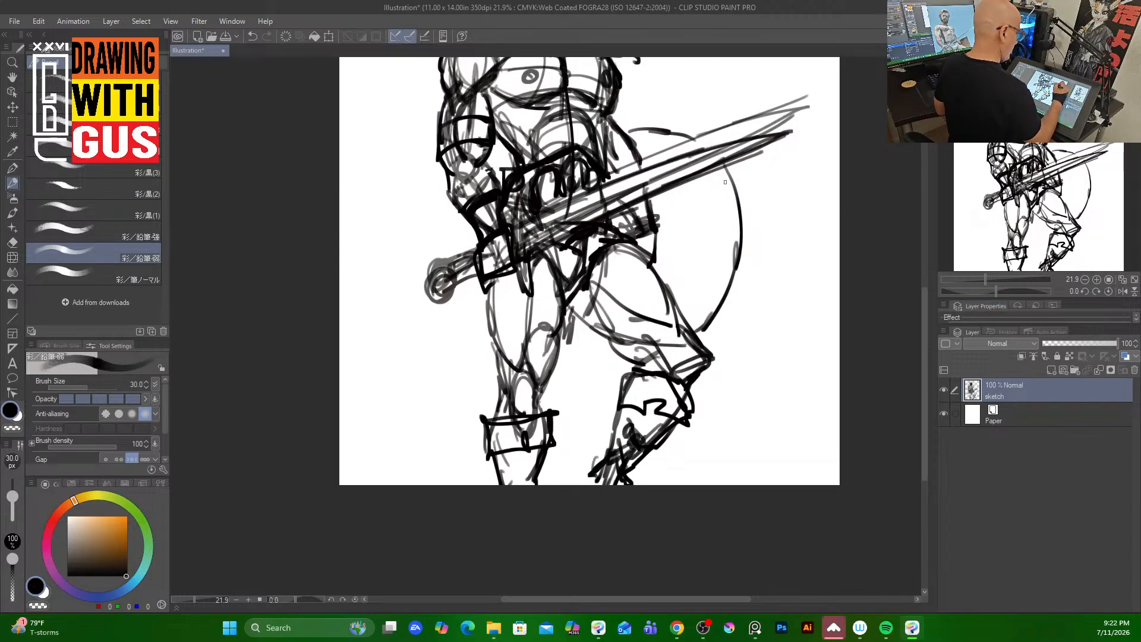
Add parallel lines to thicken the shield's curved rim, and darken the strapped details at the far hip.
{"action": "mouse_move", "coordinate": [720, 170]}
{"action": "left_mouse_down"}
{"action": "mouse_move", "coordinate": [733, 231]}
{"action": "mouse_move", "coordinate": [719, 292]}
{"action": "mouse_move", "coordinate": [700, 329]}
{"action": "left_mouse_up"}
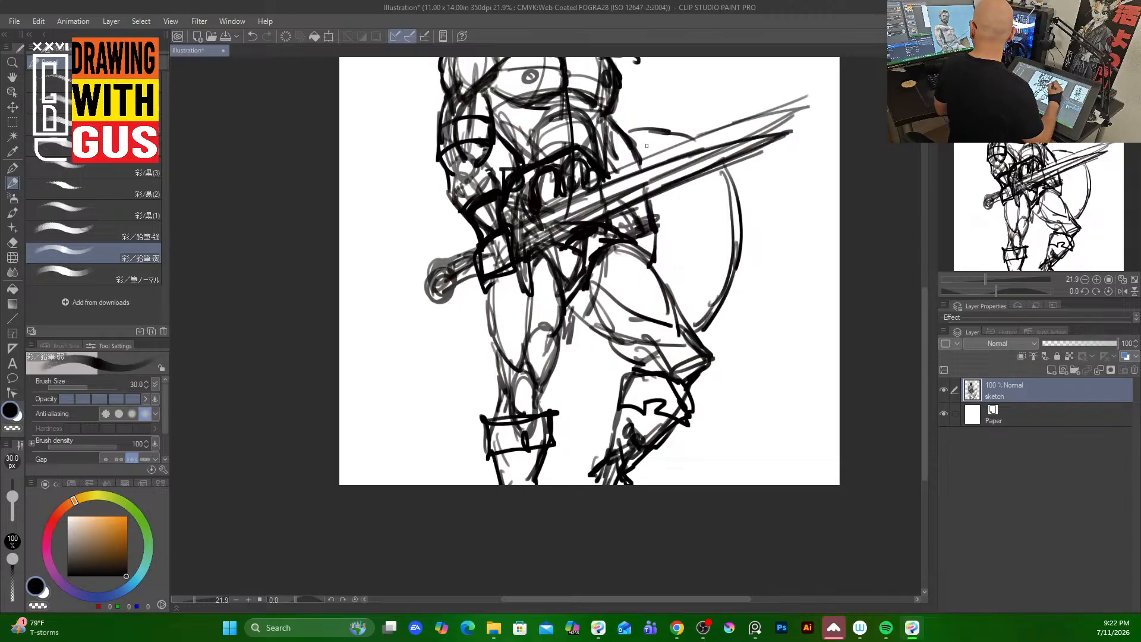
{"action": "left_click_drag", "start_coordinate": [644, 216], "coordinate": [649, 223]}
{"action": "left_click_drag", "start_coordinate": [654, 209], "coordinate": [662, 233]}
{"action": "left_click_drag", "start_coordinate": [659, 218], "coordinate": [653, 274]}
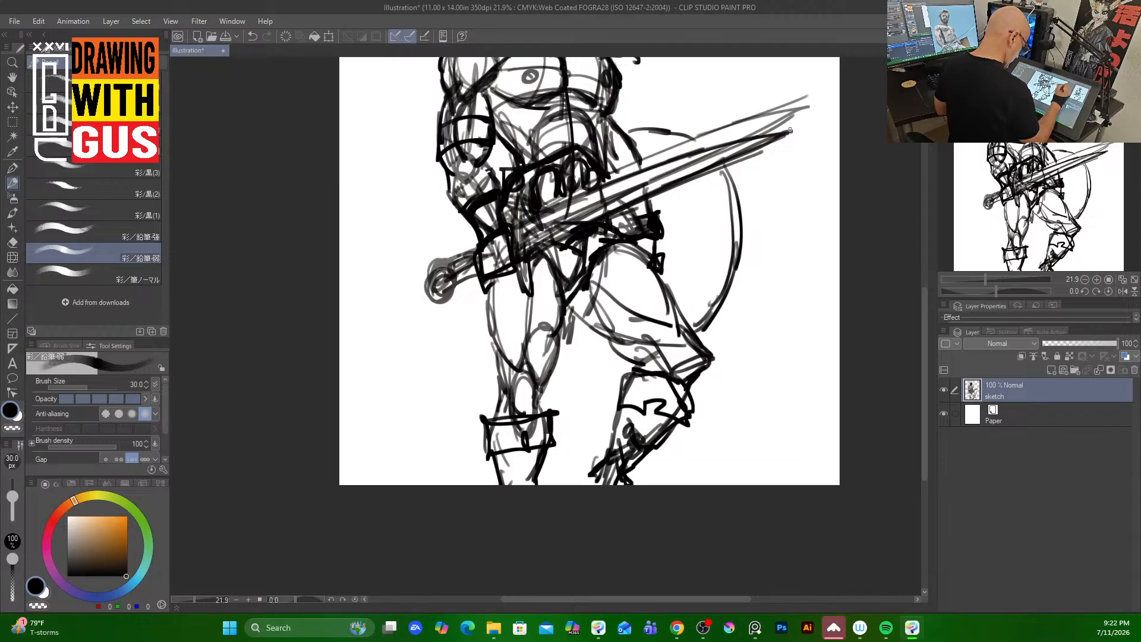
{"action": "left_click_drag", "start_coordinate": [723, 177], "coordinate": [718, 300]}
{"action": "left_click_drag", "start_coordinate": [728, 163], "coordinate": [701, 333]}
{"action": "left_click_drag", "start_coordinate": [733, 286], "coordinate": [695, 332]}
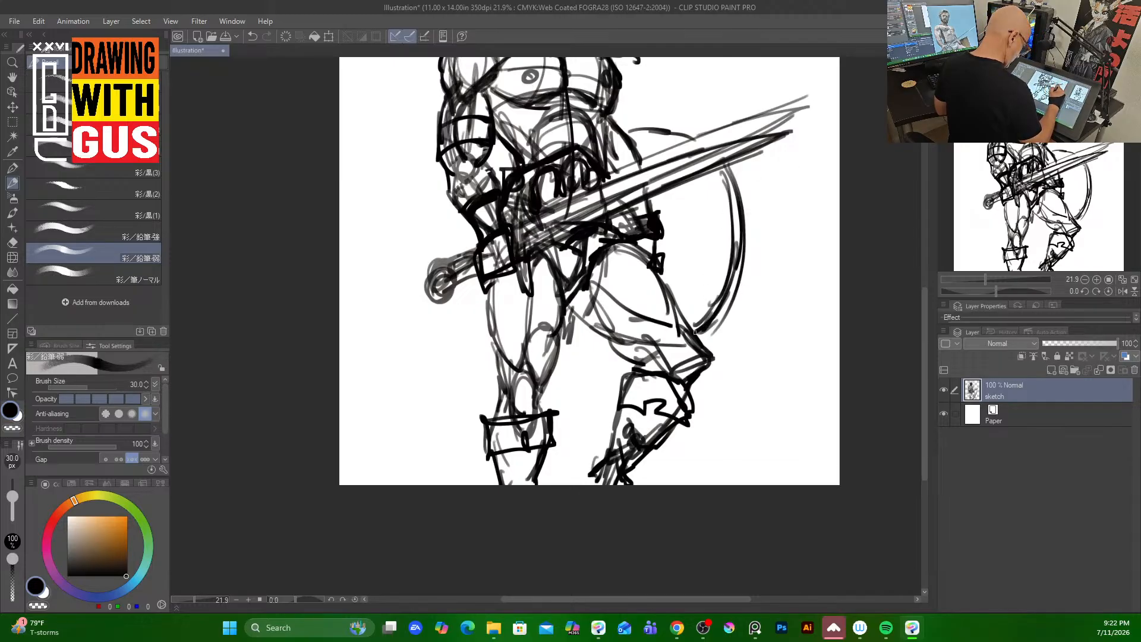
Draw vertical plank lines across the shield face, and touch up the raised thigh's underside and the shield's upper edge.
{"action": "mouse_move", "coordinate": [693, 138]}
{"action": "left_mouse_down"}
{"action": "mouse_move", "coordinate": [631, 137]}
{"action": "mouse_move", "coordinate": [694, 285]}
{"action": "mouse_move", "coordinate": [689, 328]}
{"action": "left_mouse_up"}
{"action": "left_click_drag", "start_coordinate": [670, 189], "coordinate": [667, 294]}
{"action": "left_click_drag", "start_coordinate": [721, 165], "coordinate": [710, 313]}
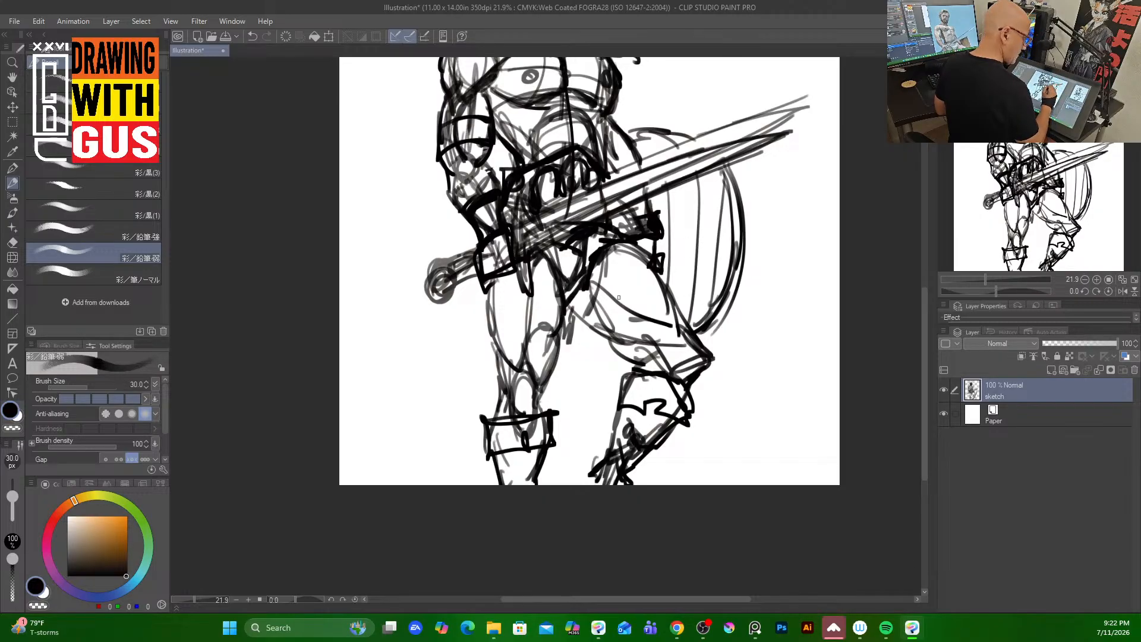
{"action": "left_click_drag", "start_coordinate": [590, 324], "coordinate": [627, 346]}
{"action": "left_click_drag", "start_coordinate": [633, 132], "coordinate": [653, 128]}
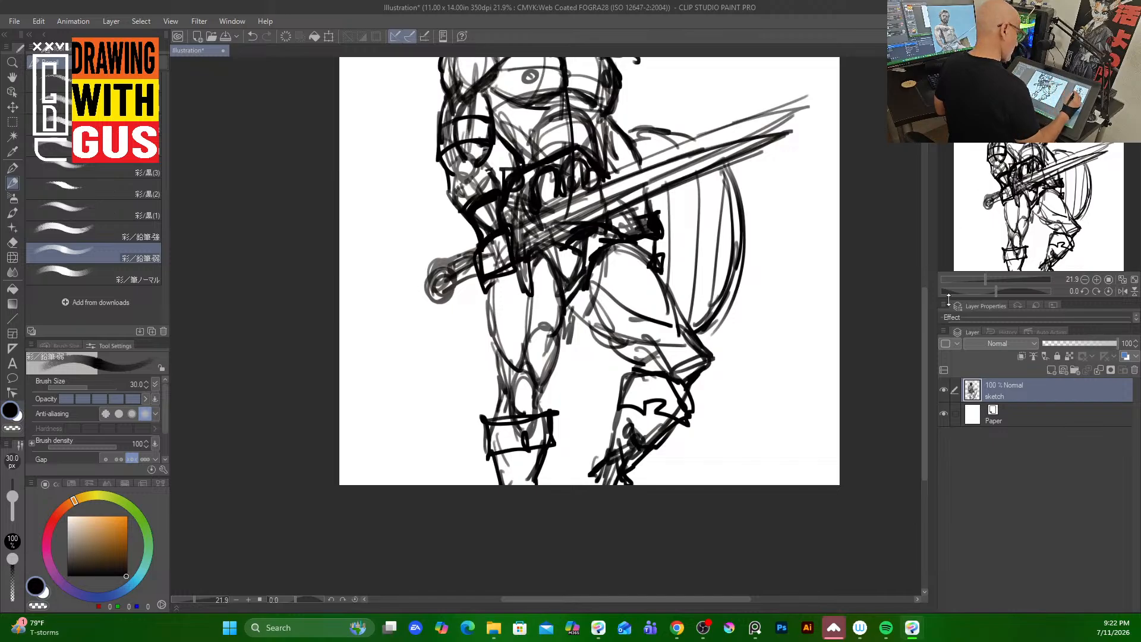
{"action": "mouse_move", "coordinate": [923, 362]}
{"action": "left_mouse_down"}
{"action": "mouse_move", "coordinate": [915, 254]}
{"action": "mouse_move", "coordinate": [914, 361]}
{"action": "mouse_move", "coordinate": [916, 344]}
{"action": "left_mouse_up"}
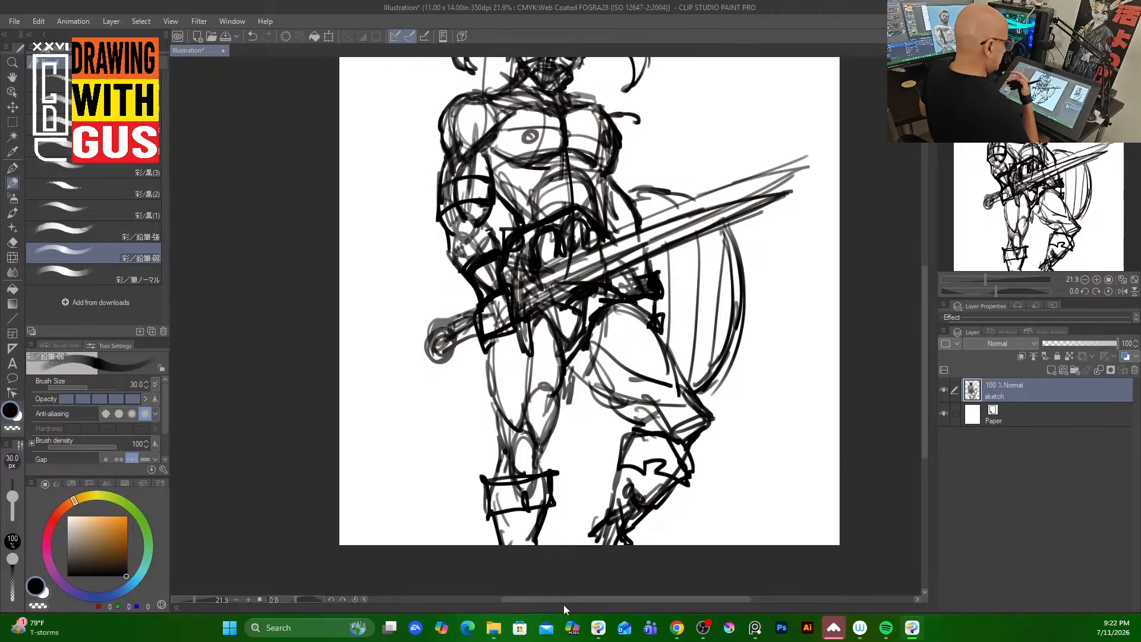
{"action": "left_click_drag", "start_coordinate": [923, 404], "coordinate": [918, 339]}
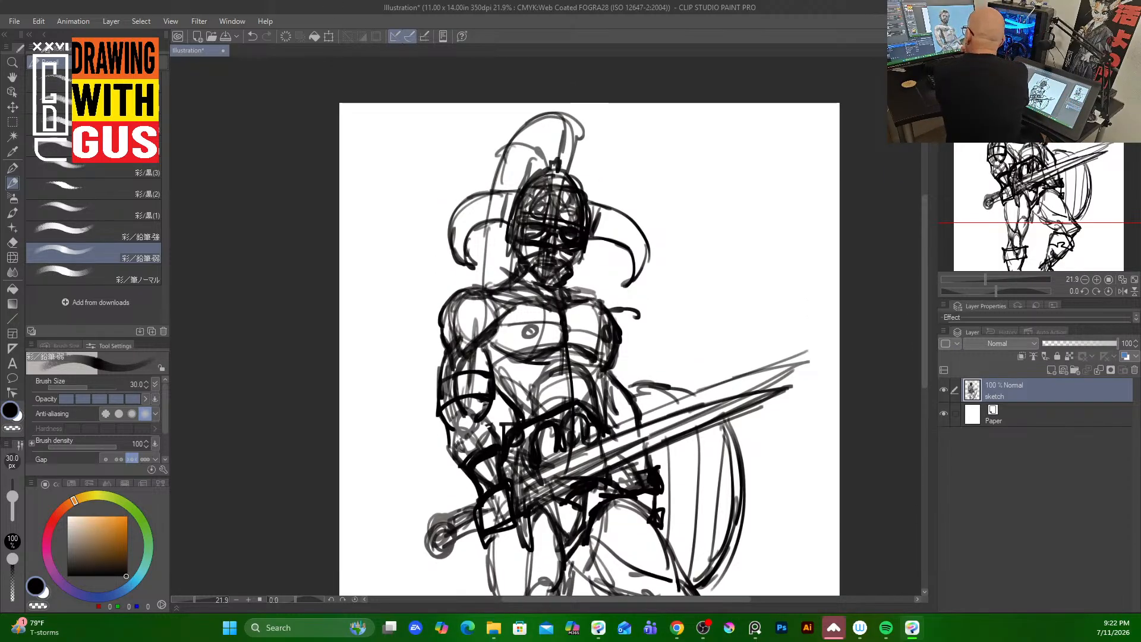
{"action": "key", "text": "alt+Tab"}
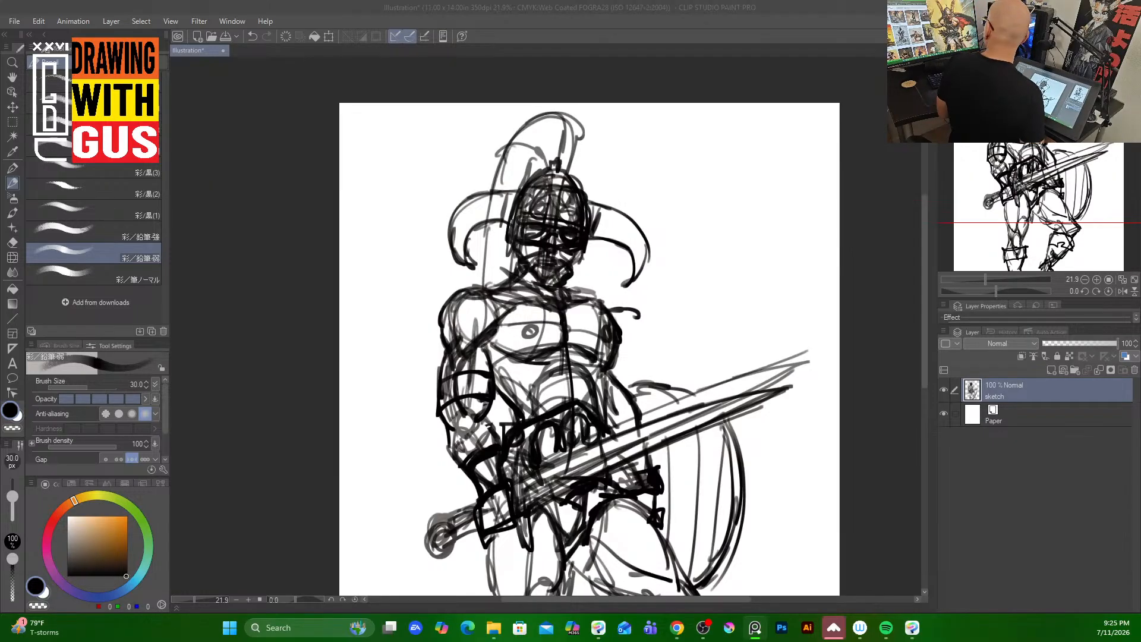
Sketch a hanging skirt panel over the straight leg's outer thigh, reaching down from the belt toward the shin armor.
{"action": "left_click", "coordinate": [922, 364]}
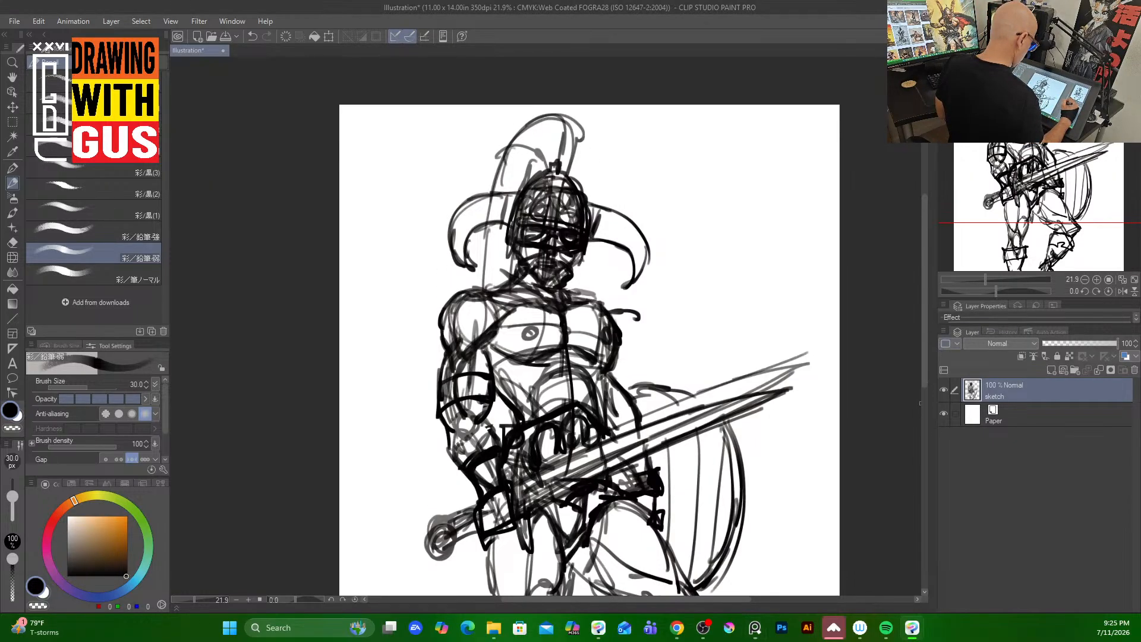
{"action": "left_click_drag", "start_coordinate": [923, 382], "coordinate": [919, 443]}
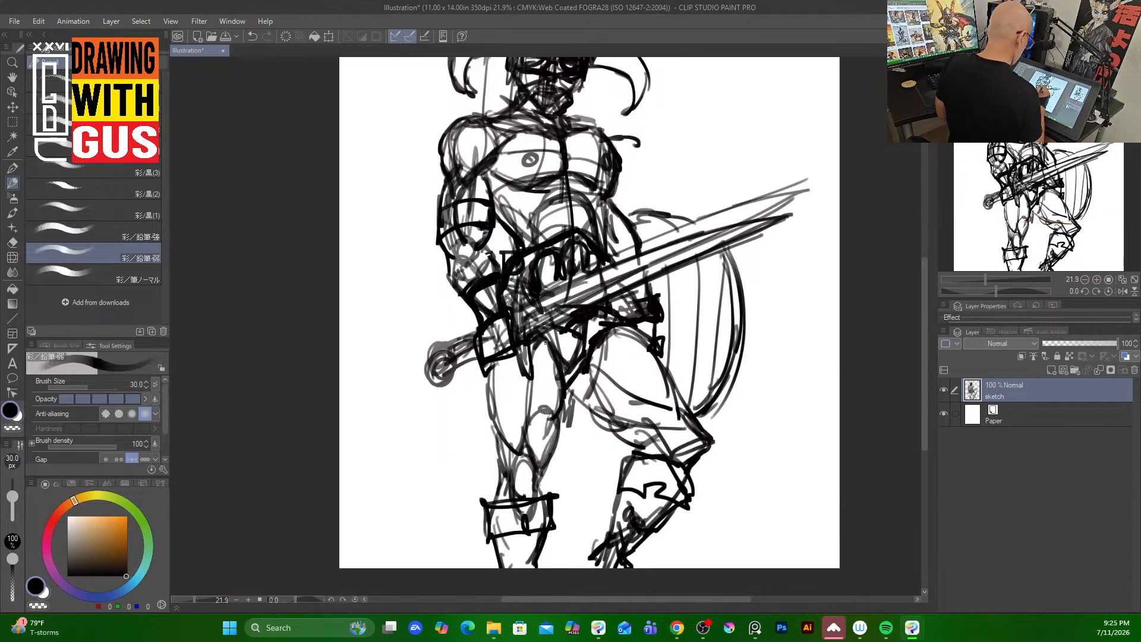
{"action": "left_click_drag", "start_coordinate": [544, 343], "coordinate": [489, 435]}
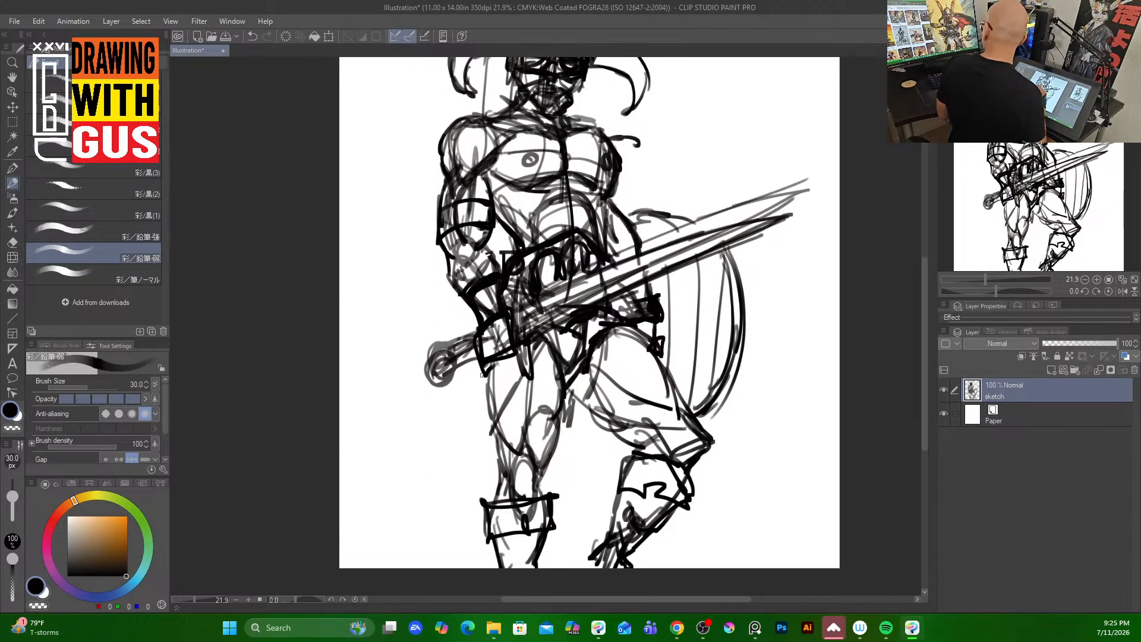
{"action": "left_click_drag", "start_coordinate": [482, 373], "coordinate": [474, 452]}
{"action": "left_click_drag", "start_coordinate": [505, 404], "coordinate": [485, 489]}
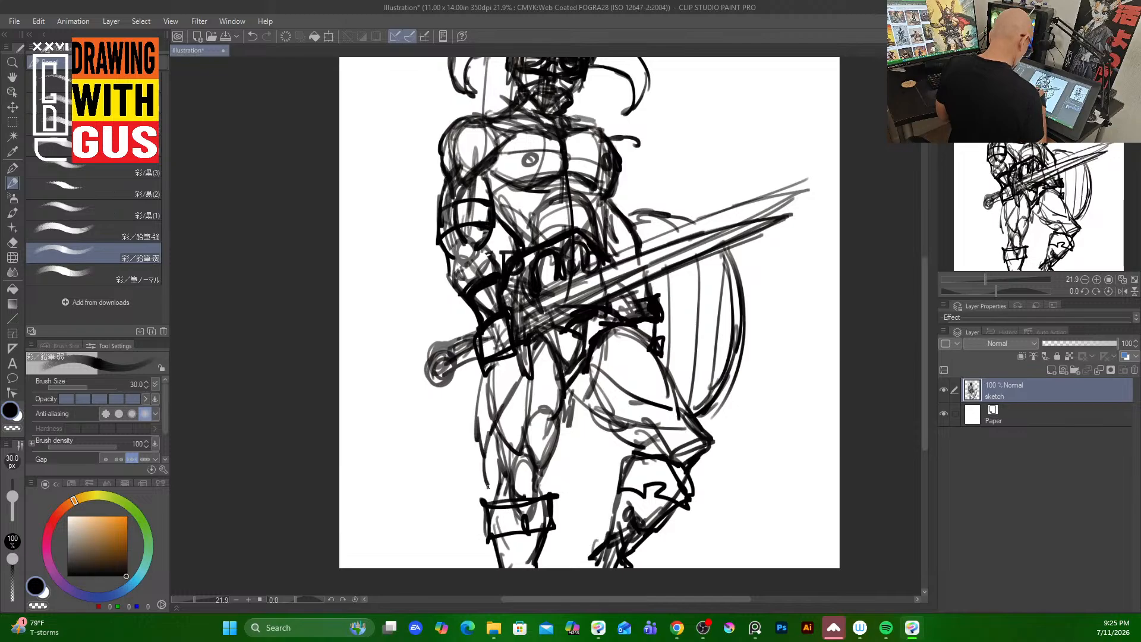
{"action": "left_click_drag", "start_coordinate": [486, 439], "coordinate": [486, 504]}
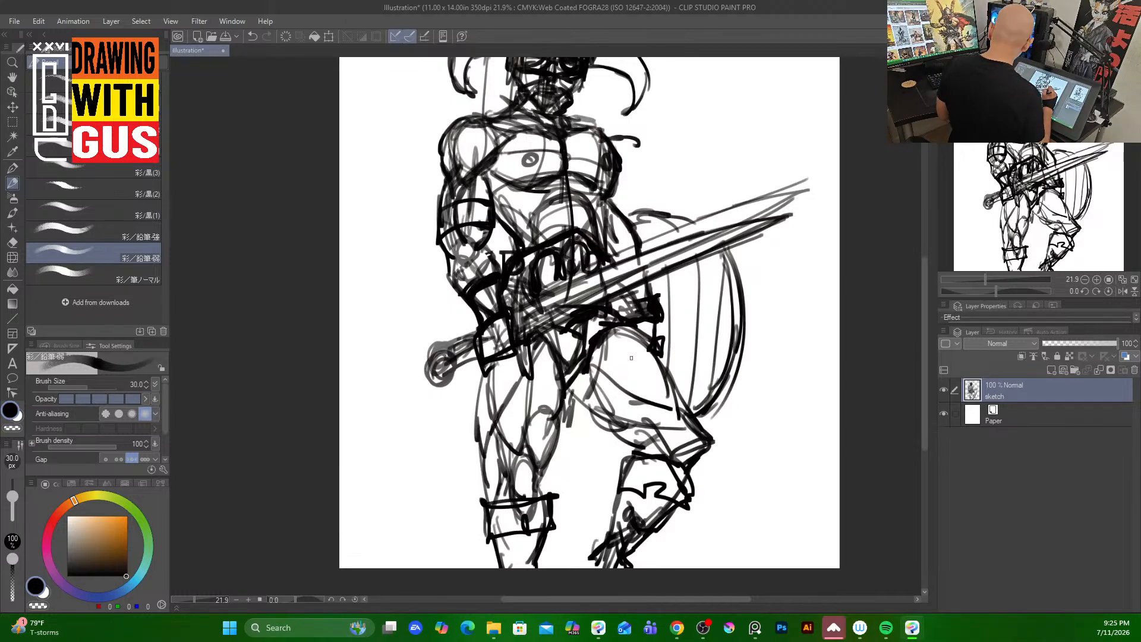
Draw the skirt's hem curving across the raised thigh, and add a jagged line between the lower legs.
{"action": "left_click_drag", "start_coordinate": [592, 352], "coordinate": [685, 399]}
{"action": "left_click_drag", "start_coordinate": [659, 356], "coordinate": [684, 414]}
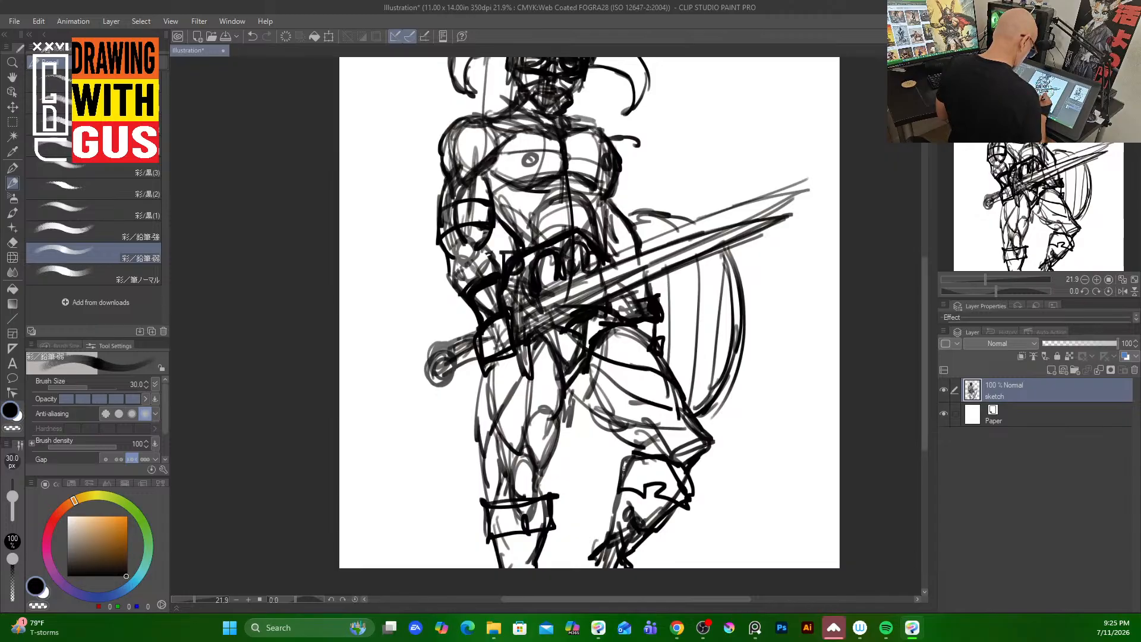
{"action": "mouse_move", "coordinate": [556, 502]}
{"action": "left_mouse_down"}
{"action": "mouse_move", "coordinate": [577, 460]}
{"action": "mouse_move", "coordinate": [582, 508]}
{"action": "mouse_move", "coordinate": [608, 495]}
{"action": "left_mouse_up"}
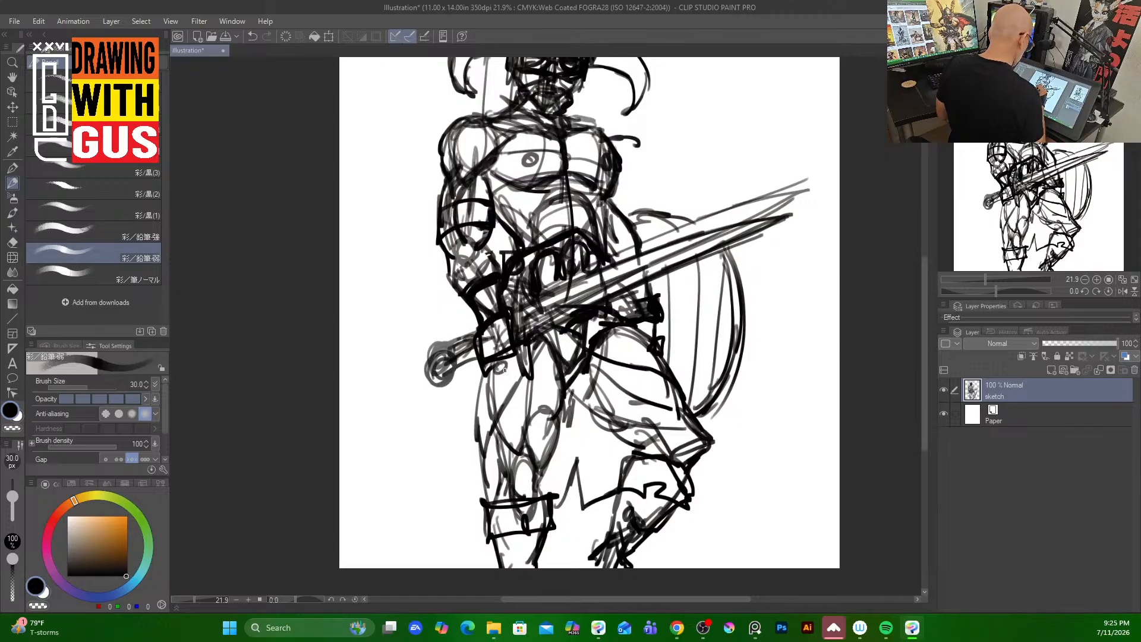
Fill the skirt panels on both thighs with a chain-mail pattern of small rounded links.
{"action": "mouse_move", "coordinate": [505, 368]}
{"action": "left_mouse_down"}
{"action": "mouse_move", "coordinate": [504, 397]}
{"action": "mouse_move", "coordinate": [491, 371]}
{"action": "mouse_move", "coordinate": [495, 404]}
{"action": "mouse_move", "coordinate": [479, 417]}
{"action": "mouse_move", "coordinate": [488, 441]}
{"action": "mouse_move", "coordinate": [585, 393]}
{"action": "mouse_move", "coordinate": [559, 288]}
{"action": "mouse_move", "coordinate": [482, 446]}
{"action": "left_mouse_up"}
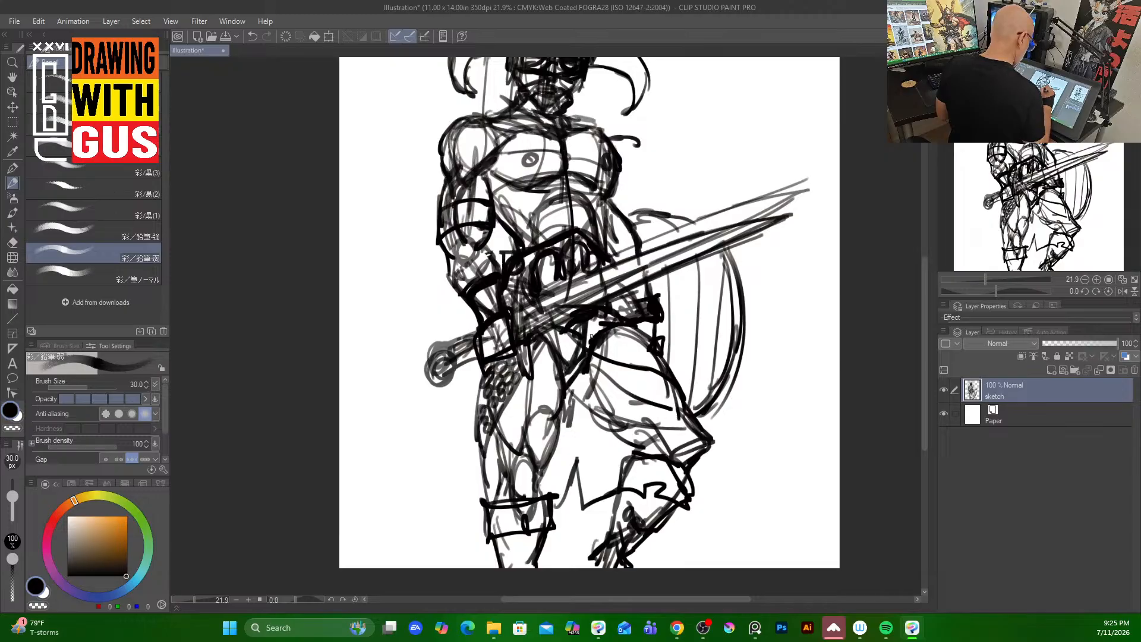
{"action": "mouse_move", "coordinate": [591, 337]}
{"action": "left_mouse_down"}
{"action": "mouse_move", "coordinate": [595, 320]}
{"action": "mouse_move", "coordinate": [635, 342]}
{"action": "mouse_move", "coordinate": [607, 354]}
{"action": "mouse_move", "coordinate": [628, 345]}
{"action": "mouse_move", "coordinate": [619, 359]}
{"action": "mouse_move", "coordinate": [645, 354]}
{"action": "mouse_move", "coordinate": [640, 340]}
{"action": "mouse_move", "coordinate": [645, 364]}
{"action": "mouse_move", "coordinate": [666, 372]}
{"action": "left_mouse_up"}
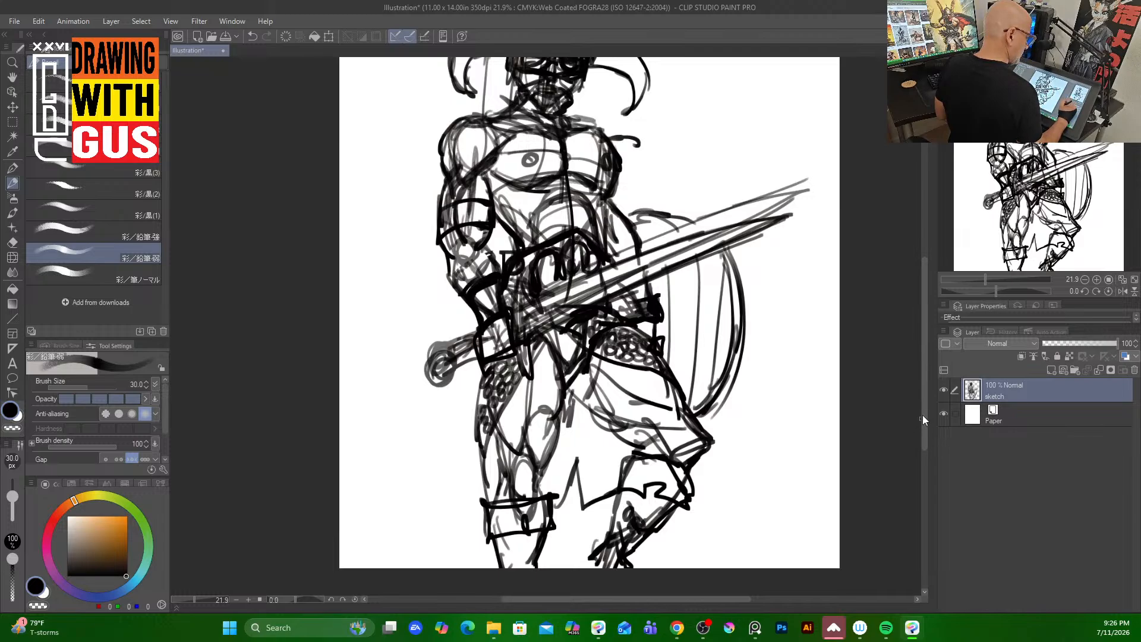
Lasso the plumed, horned head, scale it down to 87%, reposition it over the neck, deselect, and switch back to the pencil.
{"action": "mouse_move", "coordinate": [922, 416]}
{"action": "left_mouse_down"}
{"action": "mouse_move", "coordinate": [918, 501]}
{"action": "mouse_move", "coordinate": [916, 354]}
{"action": "mouse_move", "coordinate": [922, 407]}
{"action": "mouse_move", "coordinate": [929, 354]}
{"action": "left_mouse_up"}
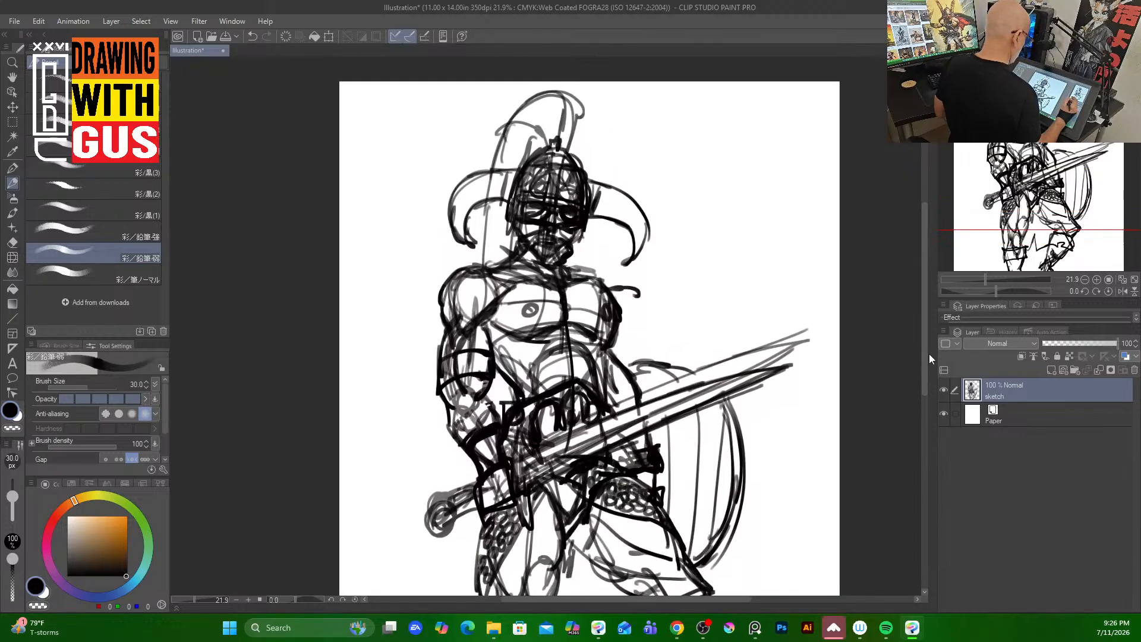
{"action": "left_click", "coordinate": [16, 121]}
{"action": "mouse_move", "coordinate": [510, 90]}
{"action": "left_mouse_down"}
{"action": "mouse_move", "coordinate": [460, 143]}
{"action": "mouse_move", "coordinate": [490, 250]}
{"action": "left_mouse_up"}
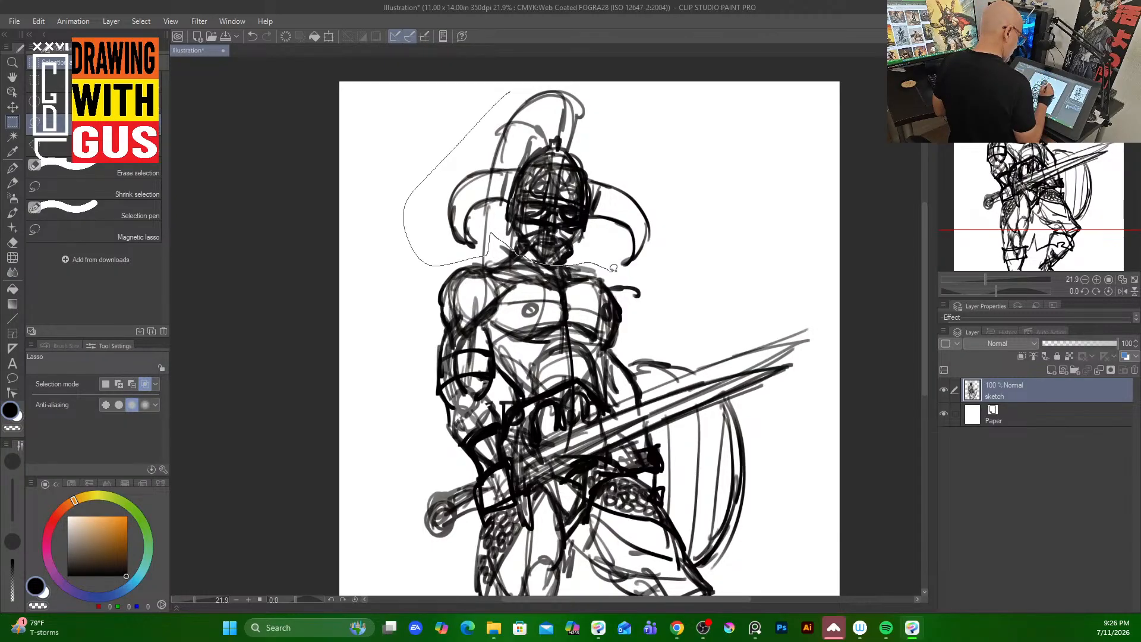
{"action": "mouse_move", "coordinate": [613, 268]}
{"action": "left_mouse_down"}
{"action": "mouse_move", "coordinate": [668, 170]}
{"action": "mouse_move", "coordinate": [594, 90]}
{"action": "mouse_move", "coordinate": [509, 93]}
{"action": "left_mouse_up"}
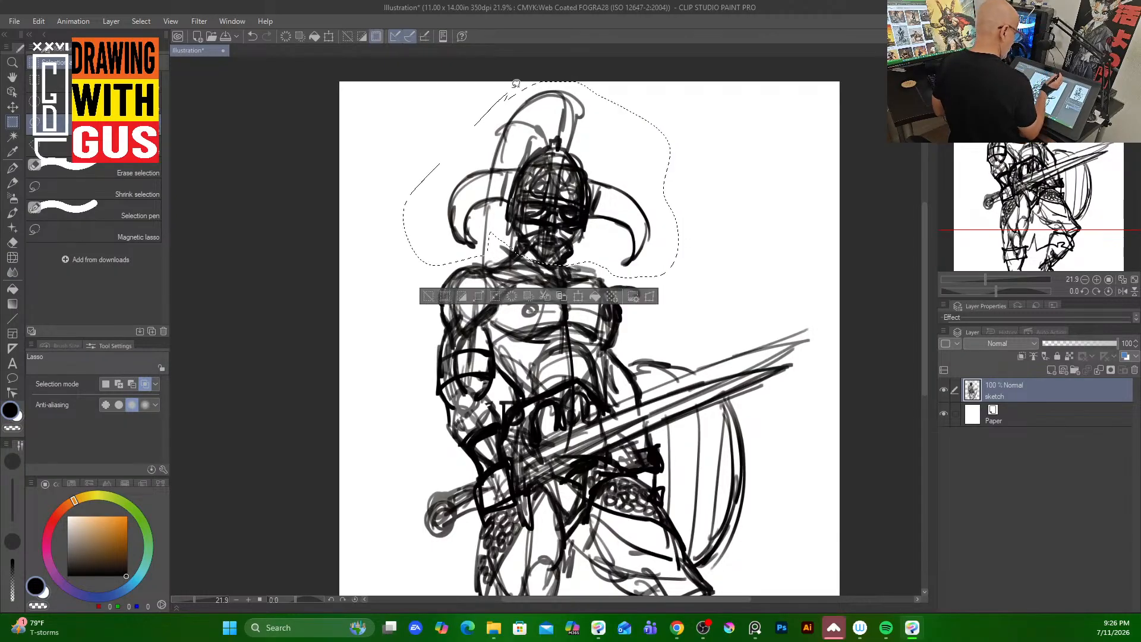
{"action": "left_click", "coordinate": [580, 296]}
{"action": "left_click_drag", "start_coordinate": [679, 277], "coordinate": [645, 250]}
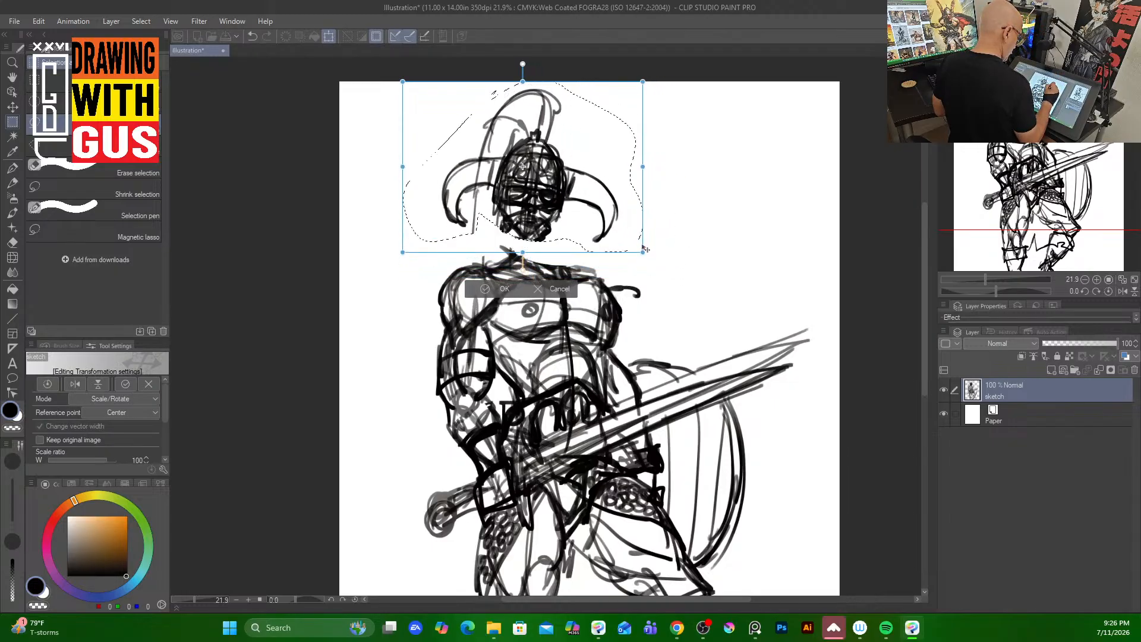
{"action": "mouse_move", "coordinate": [551, 209]}
{"action": "left_mouse_down"}
{"action": "mouse_move", "coordinate": [575, 232]}
{"action": "mouse_move", "coordinate": [579, 214]}
{"action": "left_mouse_up"}
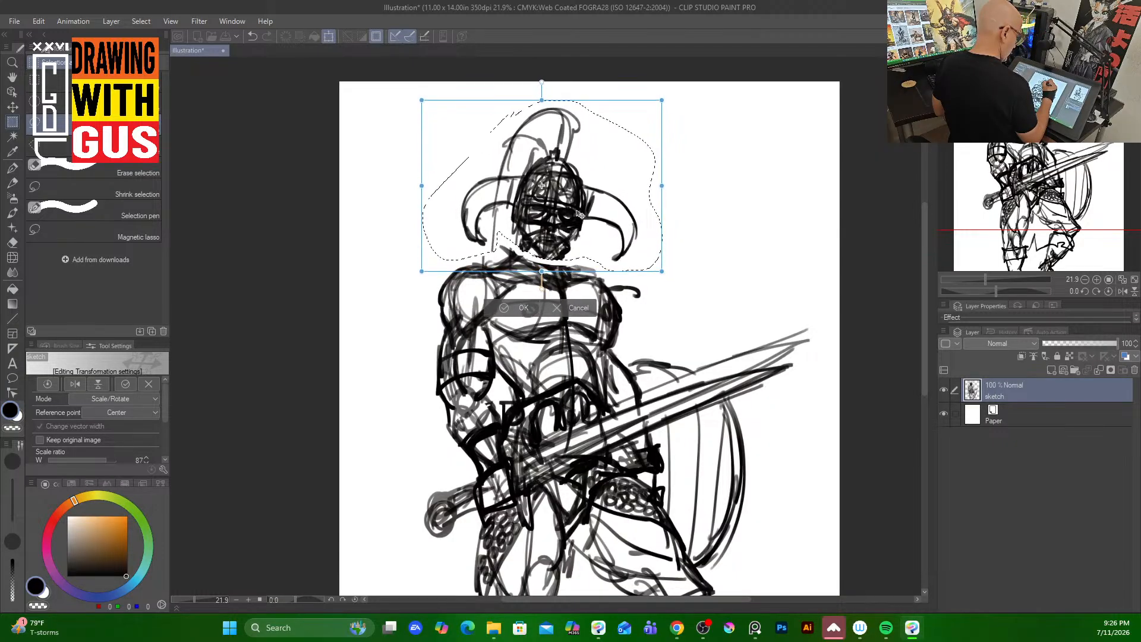
{"action": "left_click", "coordinate": [522, 307]}
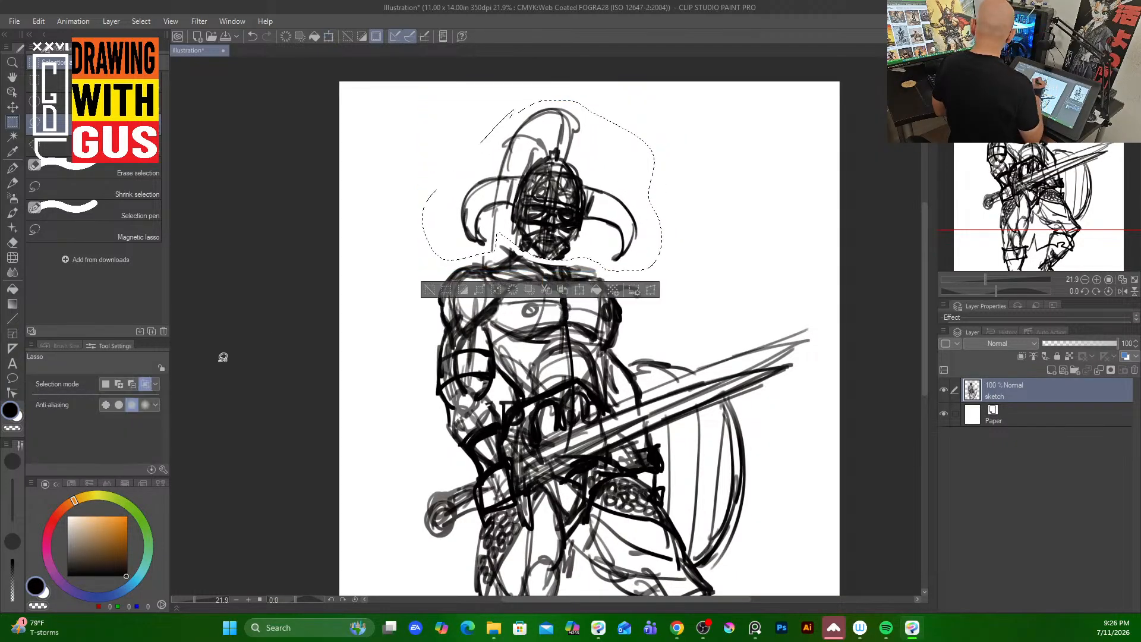
{"action": "key", "text": "ctrl+d"}
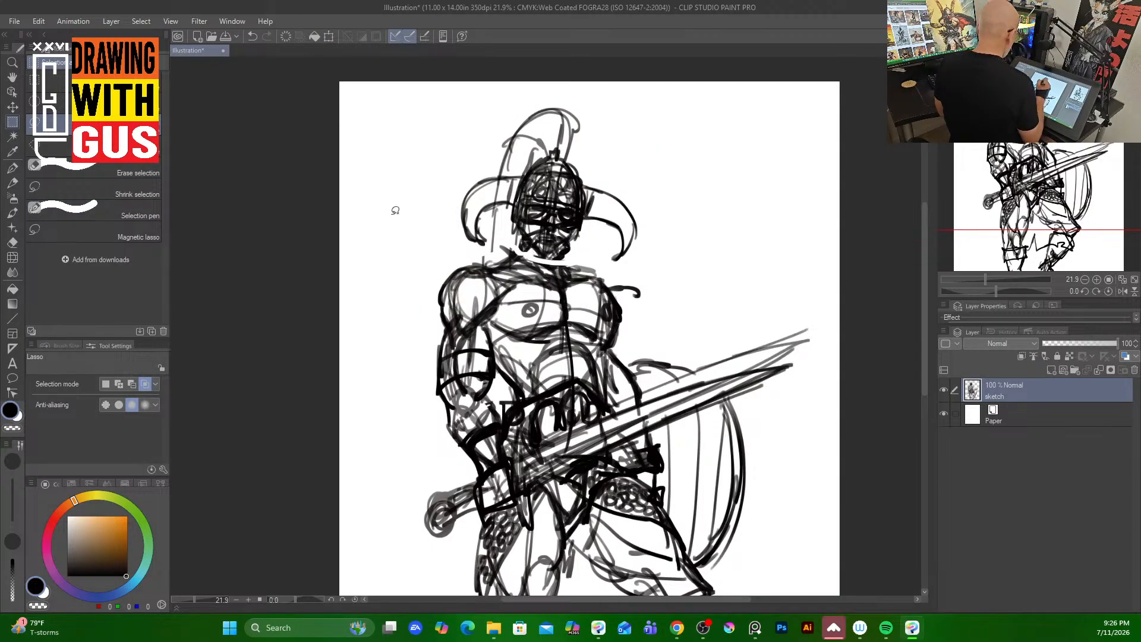
{"action": "left_click", "coordinate": [13, 183]}
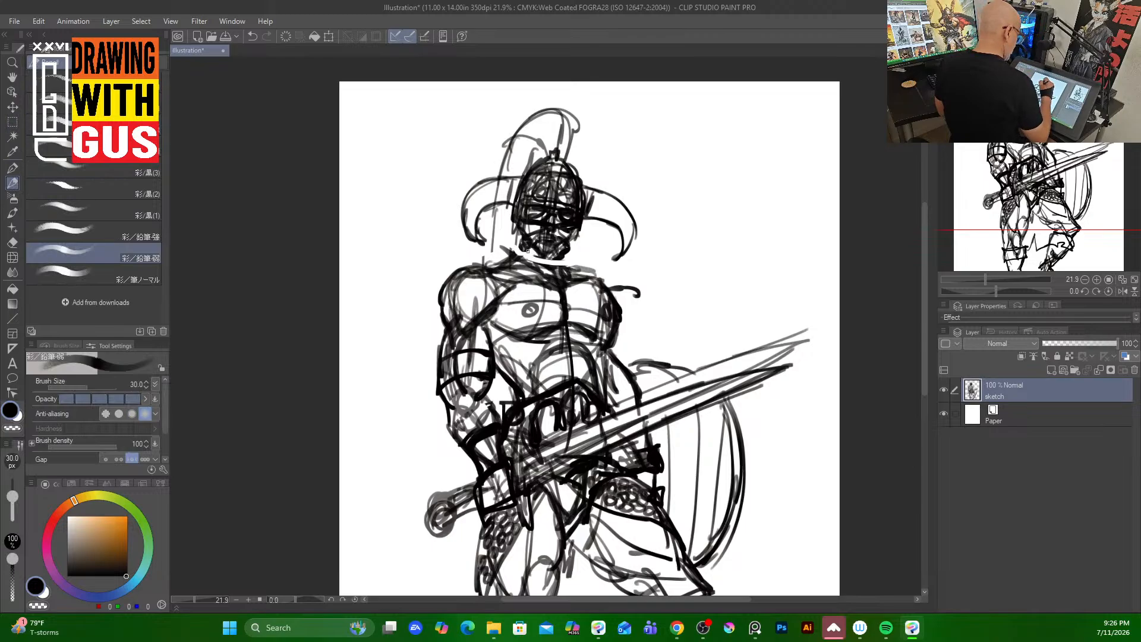
Sketch the neck and trapezius lines sloping down on both sides to join the resized head to the shoulders.
{"action": "mouse_move", "coordinate": [563, 245]}
{"action": "left_mouse_down"}
{"action": "mouse_move", "coordinate": [562, 268]}
{"action": "mouse_move", "coordinate": [524, 243]}
{"action": "mouse_move", "coordinate": [491, 266]}
{"action": "left_mouse_up"}
{"action": "left_click_drag", "start_coordinate": [569, 254], "coordinate": [599, 284]}
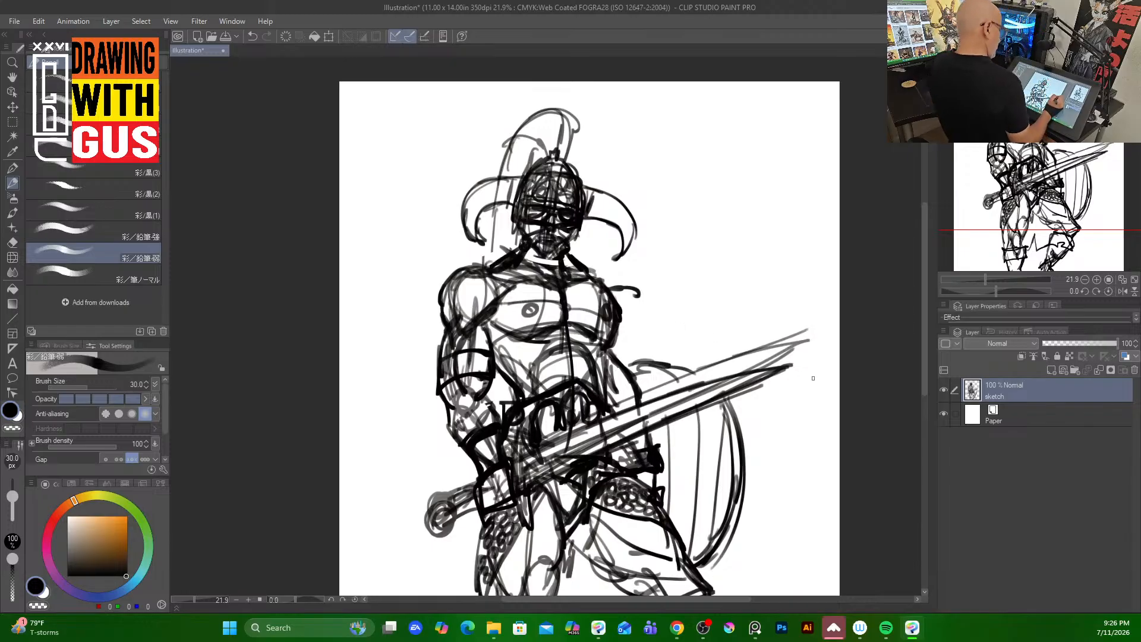
Lower the sketch layer's opacity to 50% and add a new raster layer above it.
{"action": "mouse_move", "coordinate": [925, 353]}
{"action": "left_mouse_down"}
{"action": "mouse_move", "coordinate": [914, 452]}
{"action": "mouse_move", "coordinate": [909, 384]}
{"action": "left_mouse_up"}
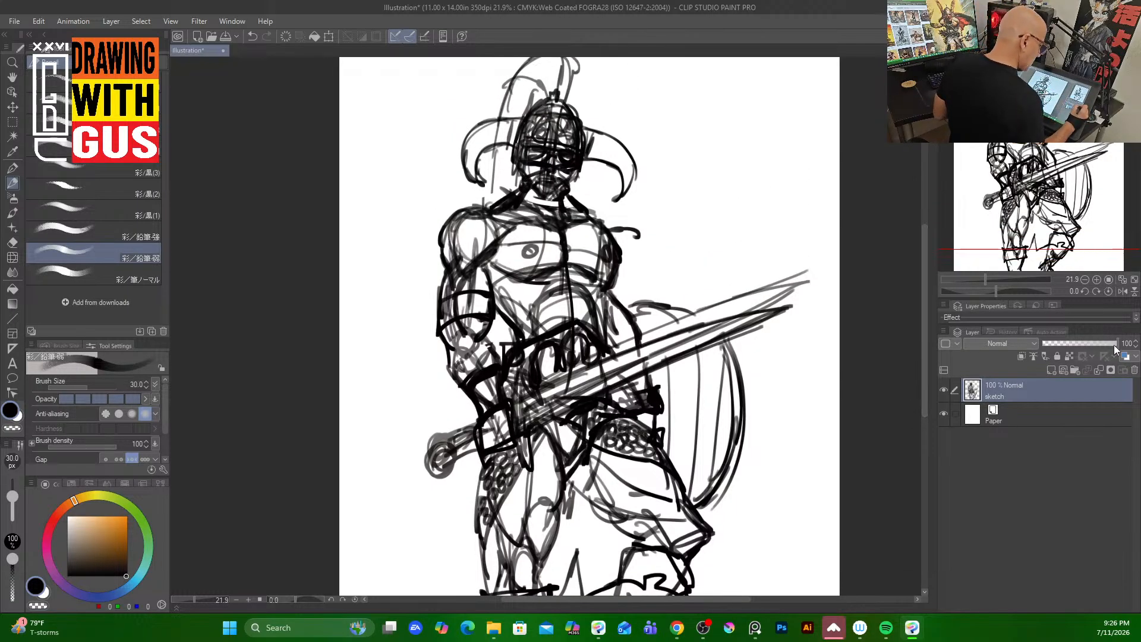
{"action": "left_click_drag", "start_coordinate": [1116, 343], "coordinate": [1081, 348]}
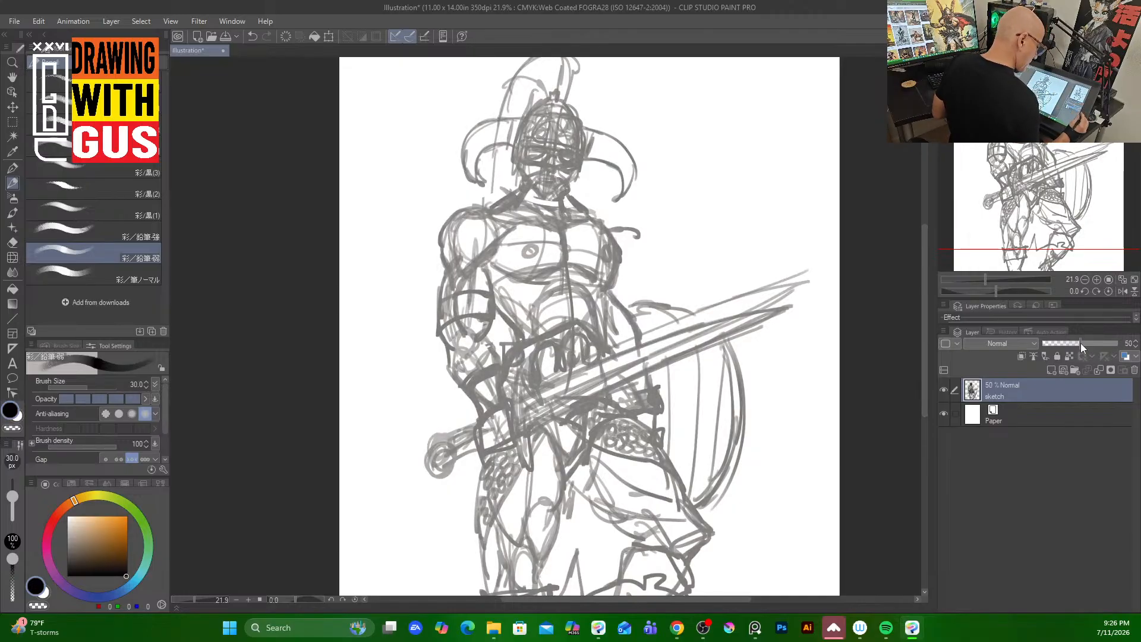
{"action": "left_click", "coordinate": [1046, 367]}
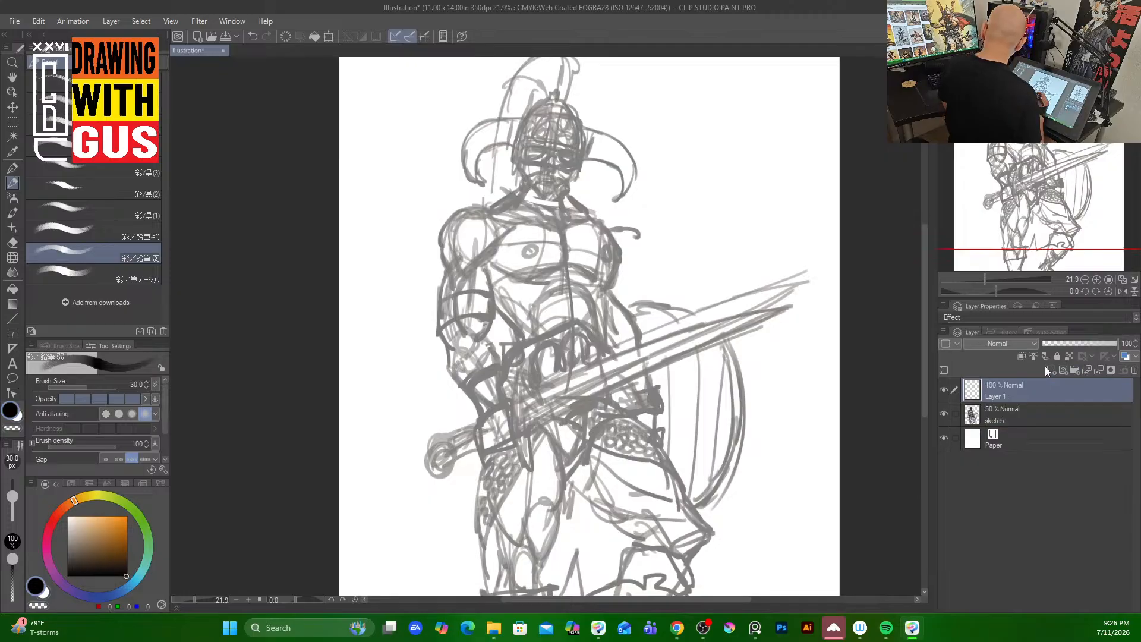
Trace the helmet's dome, notched lower rim, eye openings, brow band and nose guard with the Pencil brush on the new layer.
{"action": "key", "text": "ctrl+plus"}
{"action": "key", "text": "ctrl+plus"}
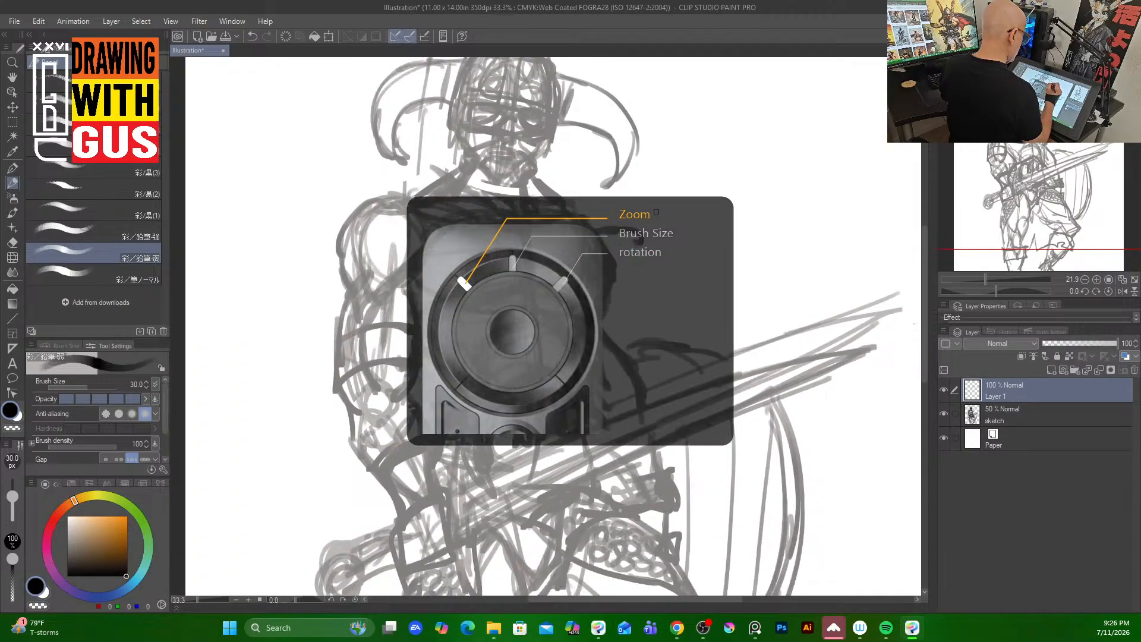
{"action": "left_click_drag", "start_coordinate": [926, 350], "coordinate": [925, 302]}
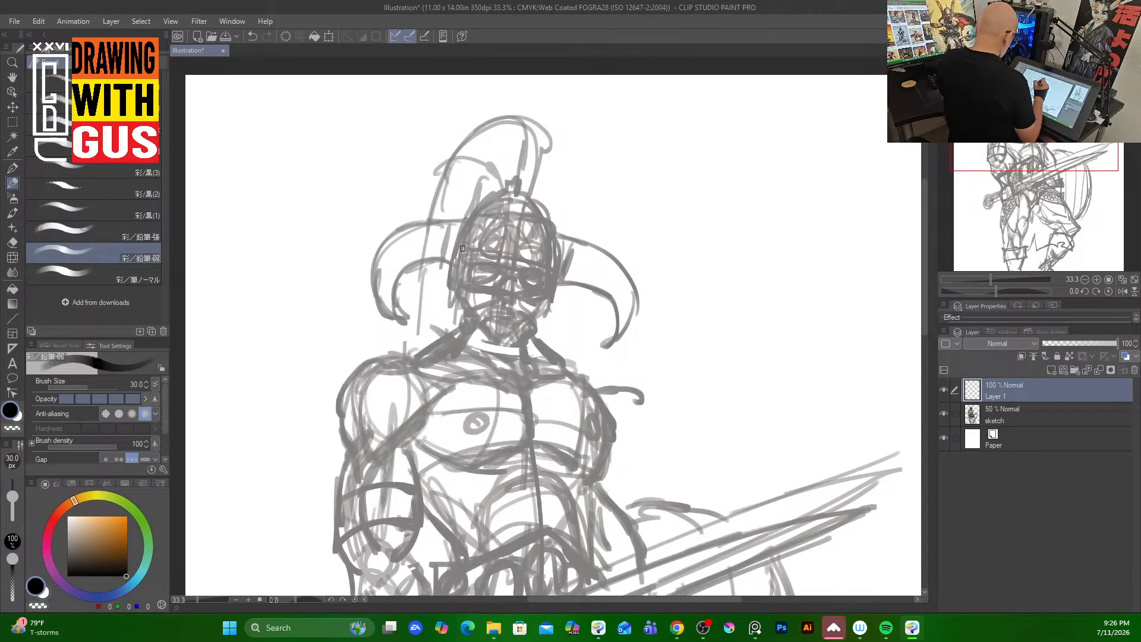
{"action": "left_click", "coordinate": [95, 82]}
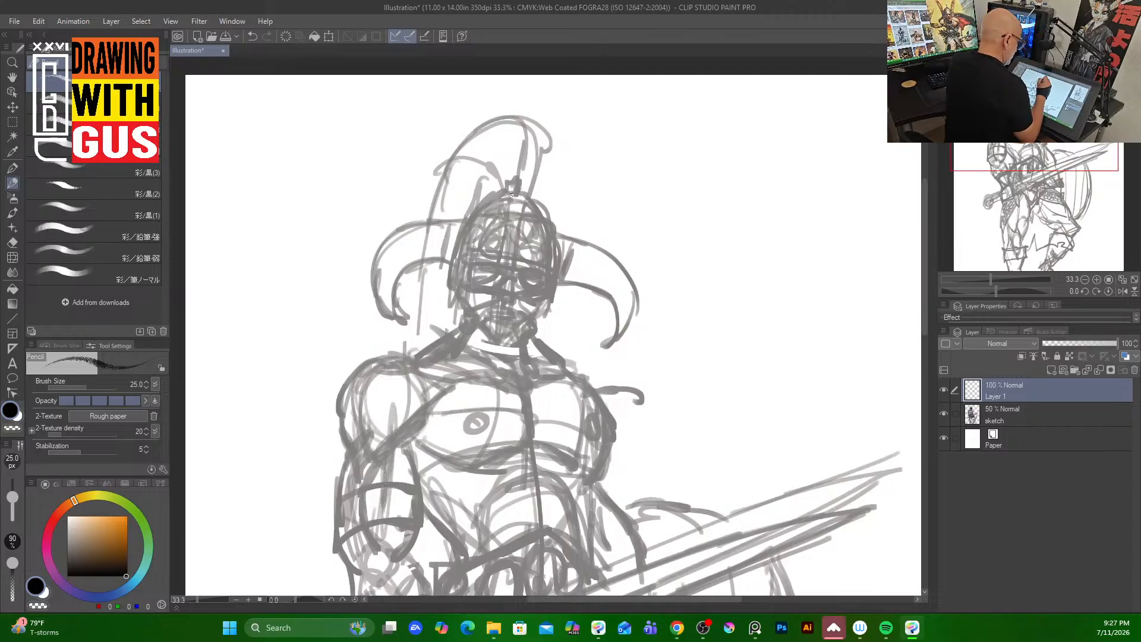
{"action": "mouse_move", "coordinate": [511, 195]}
{"action": "left_mouse_down"}
{"action": "mouse_move", "coordinate": [466, 228]}
{"action": "mouse_move", "coordinate": [493, 201]}
{"action": "mouse_move", "coordinate": [445, 287]}
{"action": "mouse_move", "coordinate": [465, 304]}
{"action": "mouse_move", "coordinate": [503, 282]}
{"action": "mouse_move", "coordinate": [493, 263]}
{"action": "mouse_move", "coordinate": [498, 274]}
{"action": "mouse_move", "coordinate": [474, 281]}
{"action": "mouse_move", "coordinate": [477, 264]}
{"action": "mouse_move", "coordinate": [500, 290]}
{"action": "mouse_move", "coordinate": [506, 282]}
{"action": "mouse_move", "coordinate": [492, 292]}
{"action": "mouse_move", "coordinate": [519, 294]}
{"action": "mouse_move", "coordinate": [542, 273]}
{"action": "mouse_move", "coordinate": [530, 272]}
{"action": "mouse_move", "coordinate": [530, 291]}
{"action": "mouse_move", "coordinate": [539, 288]}
{"action": "mouse_move", "coordinate": [525, 295]}
{"action": "mouse_move", "coordinate": [545, 303]}
{"action": "mouse_move", "coordinate": [551, 278]}
{"action": "mouse_move", "coordinate": [541, 316]}
{"action": "left_mouse_up"}
{"action": "left_click_drag", "start_coordinate": [470, 293], "coordinate": [460, 305]}
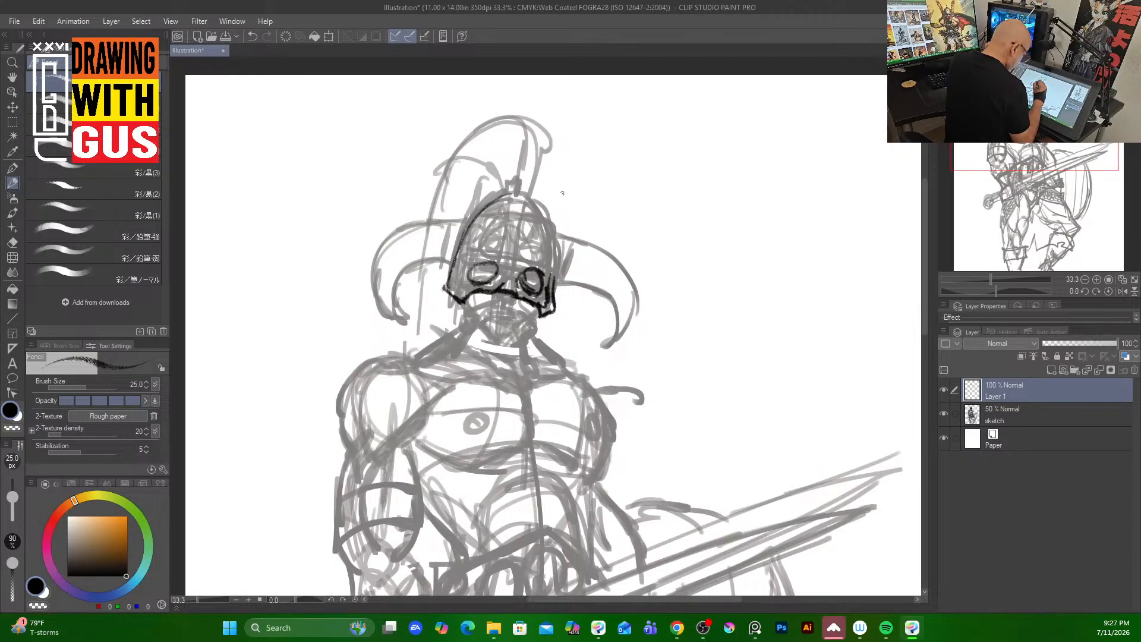
{"action": "mouse_move", "coordinate": [555, 282]}
{"action": "left_mouse_down"}
{"action": "mouse_move", "coordinate": [547, 221]}
{"action": "mouse_move", "coordinate": [534, 203]}
{"action": "mouse_move", "coordinate": [510, 194]}
{"action": "mouse_move", "coordinate": [544, 219]}
{"action": "mouse_move", "coordinate": [476, 223]}
{"action": "left_mouse_up"}
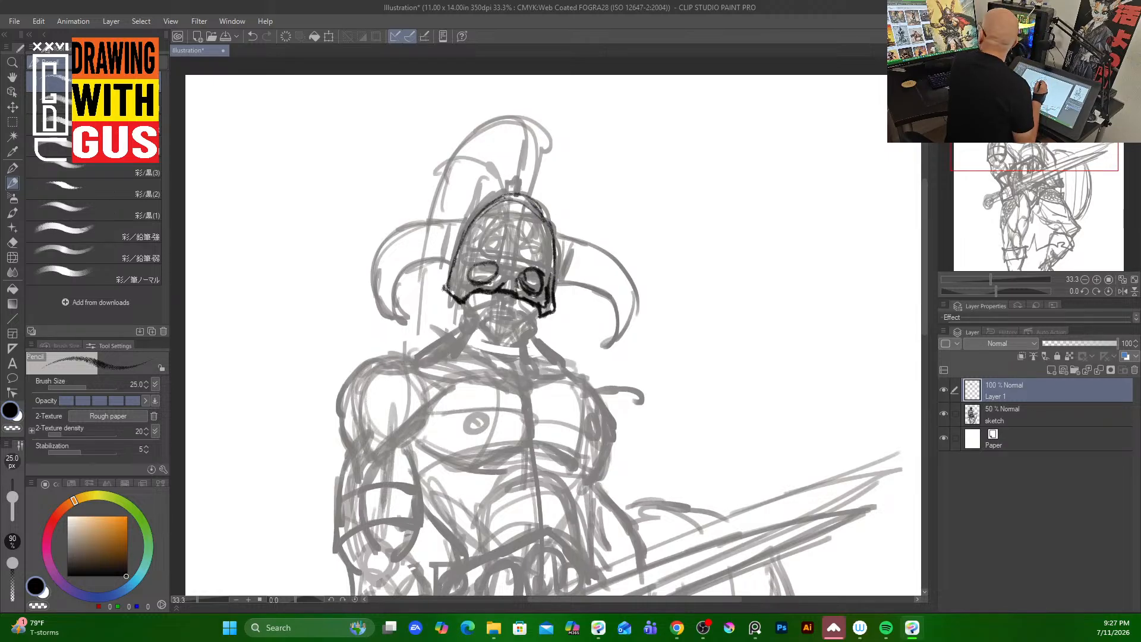
{"action": "mouse_move", "coordinate": [489, 261]}
{"action": "left_mouse_down"}
{"action": "mouse_move", "coordinate": [452, 272]}
{"action": "mouse_move", "coordinate": [546, 254]}
{"action": "mouse_move", "coordinate": [552, 279]}
{"action": "left_mouse_up"}
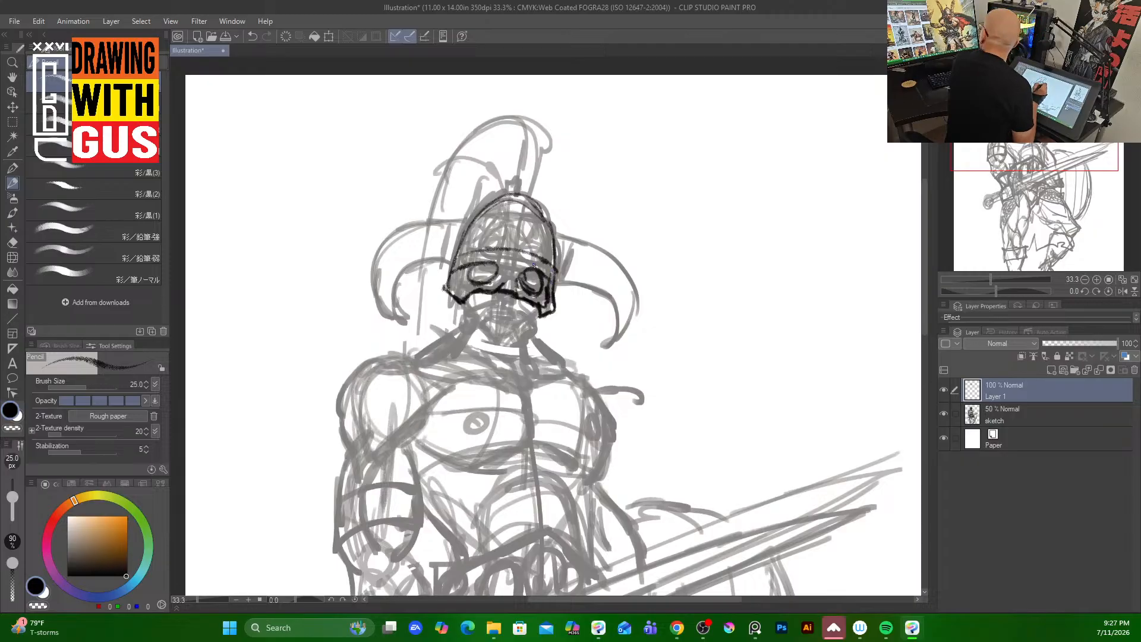
{"action": "mouse_move", "coordinate": [498, 266]}
{"action": "left_mouse_down"}
{"action": "mouse_move", "coordinate": [499, 285]}
{"action": "mouse_move", "coordinate": [518, 297]}
{"action": "mouse_move", "coordinate": [496, 291]}
{"action": "left_mouse_up"}
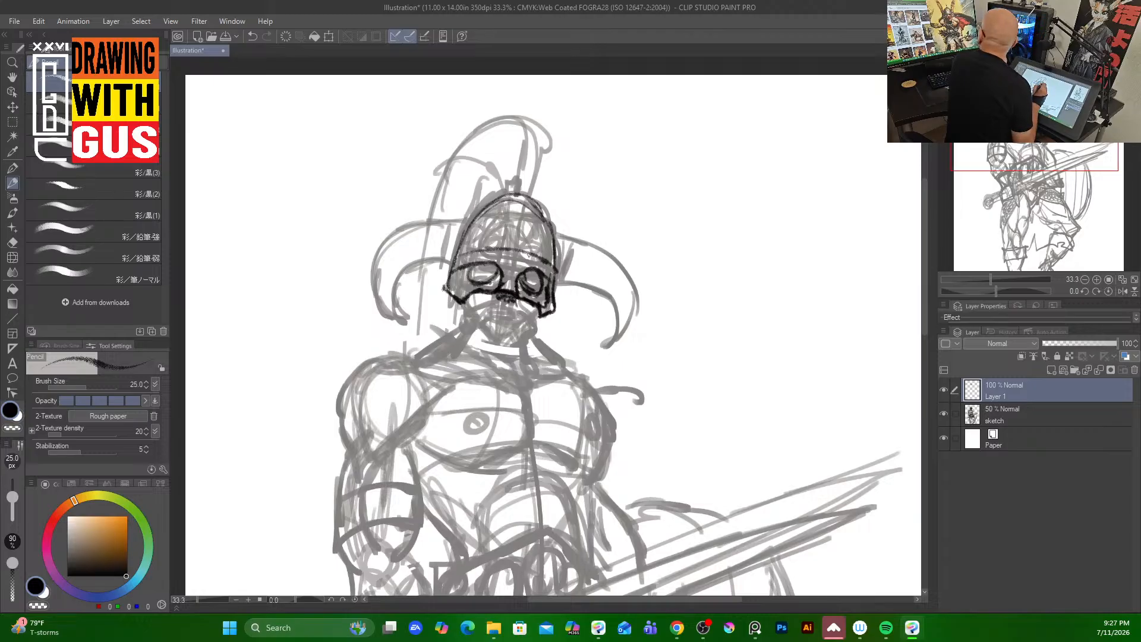
Draw the moustache, mouth and jagged beard below the helmet, with tufts of hair at both sides of the jaw.
{"action": "mouse_move", "coordinate": [497, 299]}
{"action": "left_mouse_down"}
{"action": "mouse_move", "coordinate": [475, 323]}
{"action": "mouse_move", "coordinate": [530, 306]}
{"action": "mouse_move", "coordinate": [532, 331]}
{"action": "mouse_move", "coordinate": [506, 316]}
{"action": "mouse_move", "coordinate": [518, 318]}
{"action": "left_mouse_up"}
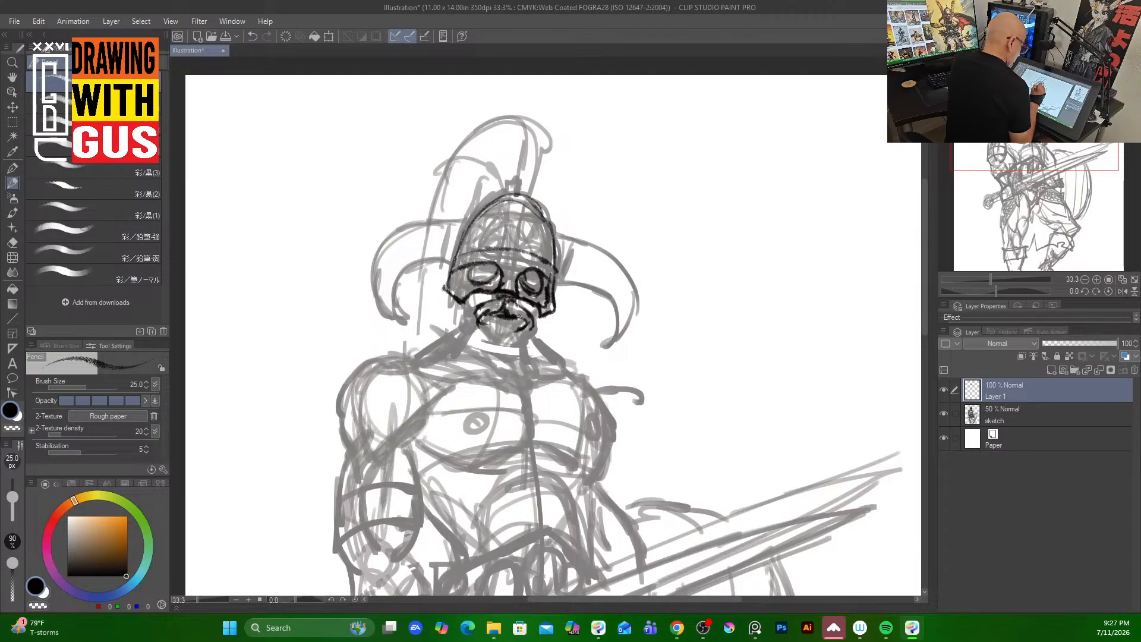
{"action": "mouse_move", "coordinate": [489, 315]}
{"action": "left_mouse_down"}
{"action": "mouse_move", "coordinate": [521, 320]}
{"action": "mouse_move", "coordinate": [469, 333]}
{"action": "mouse_move", "coordinate": [489, 350]}
{"action": "mouse_move", "coordinate": [524, 343]}
{"action": "mouse_move", "coordinate": [530, 330]}
{"action": "mouse_move", "coordinate": [511, 356]}
{"action": "mouse_move", "coordinate": [481, 347]}
{"action": "left_mouse_up"}
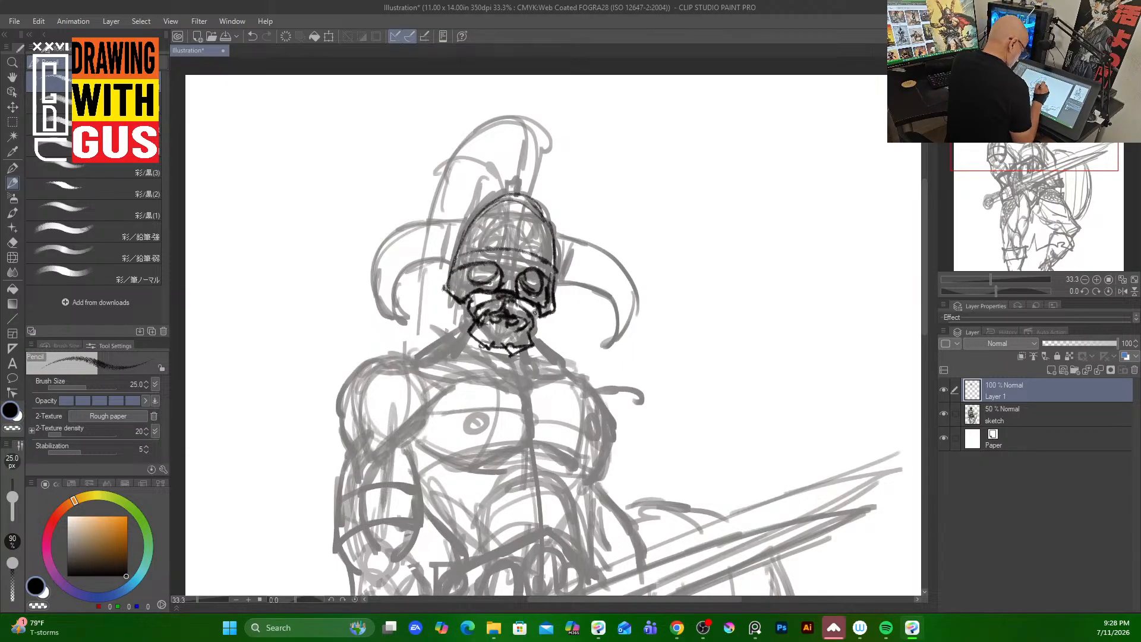
{"action": "left_click_drag", "start_coordinate": [534, 310], "coordinate": [534, 327]}
{"action": "mouse_move", "coordinate": [474, 301]}
{"action": "left_mouse_down"}
{"action": "mouse_move", "coordinate": [471, 330]}
{"action": "mouse_move", "coordinate": [446, 331]}
{"action": "left_mouse_up"}
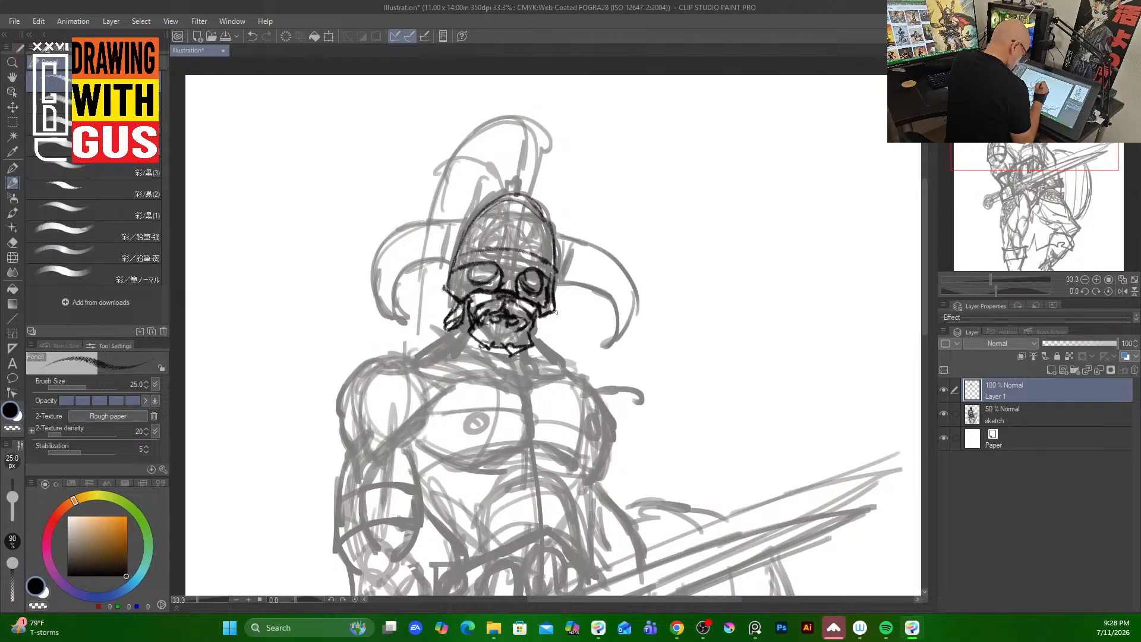
{"action": "left_click_drag", "start_coordinate": [552, 313], "coordinate": [534, 349]}
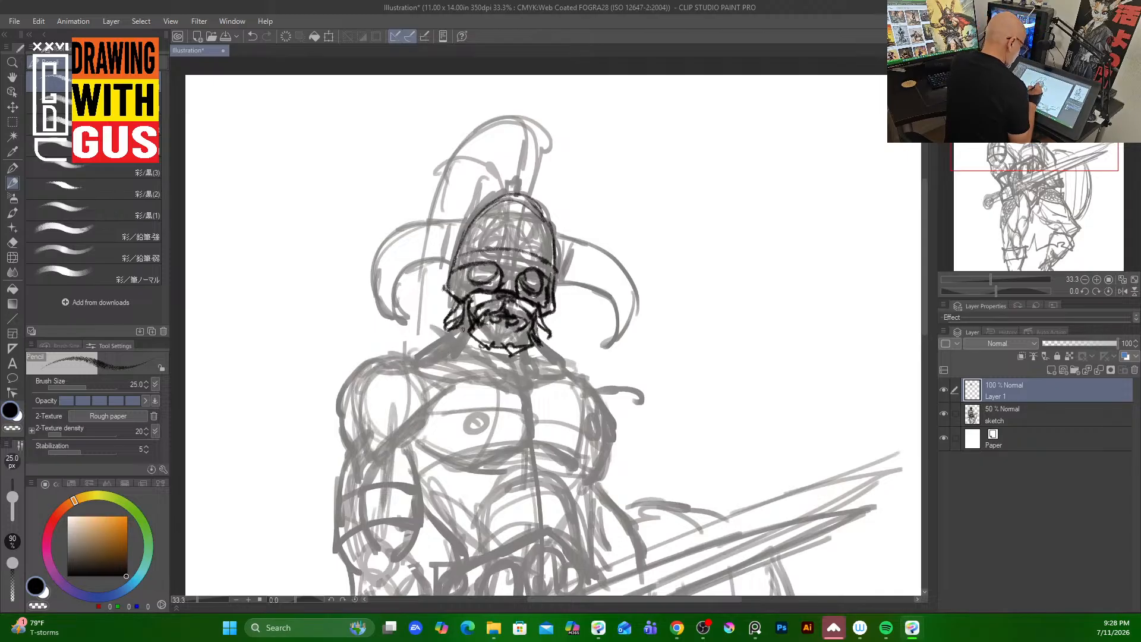
Trace the neck, collarbones and both pectorals, including the chest's center line and the nipple on the shield side.
{"action": "left_click_drag", "start_coordinate": [463, 329], "coordinate": [423, 359]}
{"action": "mouse_move", "coordinate": [469, 309]}
{"action": "left_mouse_down"}
{"action": "mouse_move", "coordinate": [454, 348]}
{"action": "mouse_move", "coordinate": [487, 356]}
{"action": "mouse_move", "coordinate": [434, 360]}
{"action": "mouse_move", "coordinate": [510, 384]}
{"action": "left_mouse_up"}
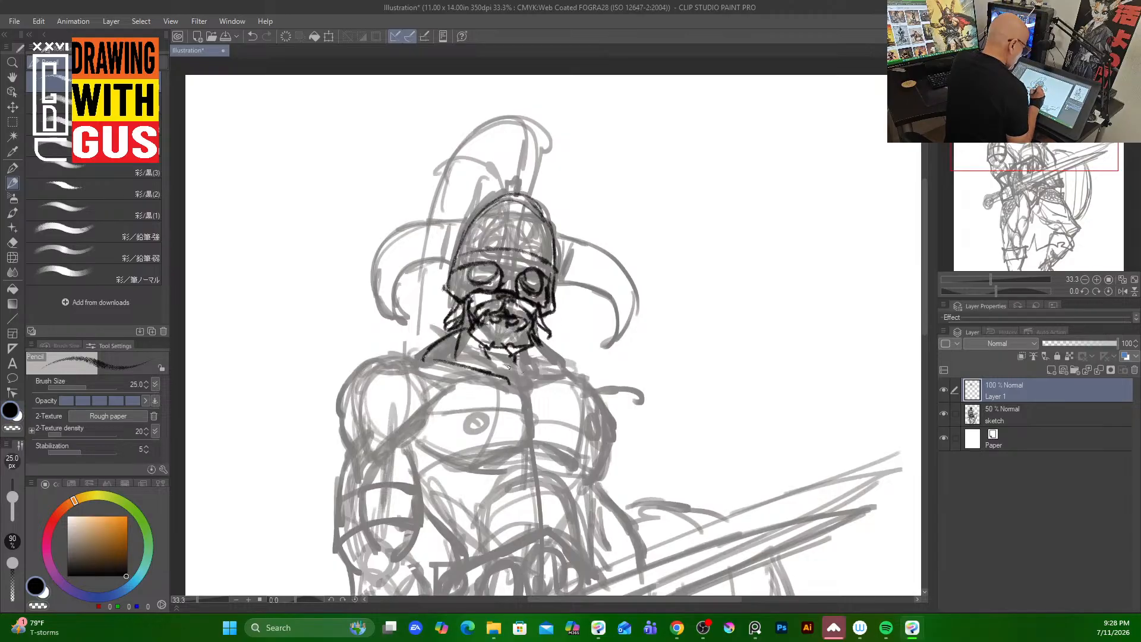
{"action": "mouse_move", "coordinate": [534, 343]}
{"action": "left_mouse_down"}
{"action": "mouse_move", "coordinate": [573, 374]}
{"action": "mouse_move", "coordinate": [597, 460]}
{"action": "mouse_move", "coordinate": [581, 475]}
{"action": "left_mouse_up"}
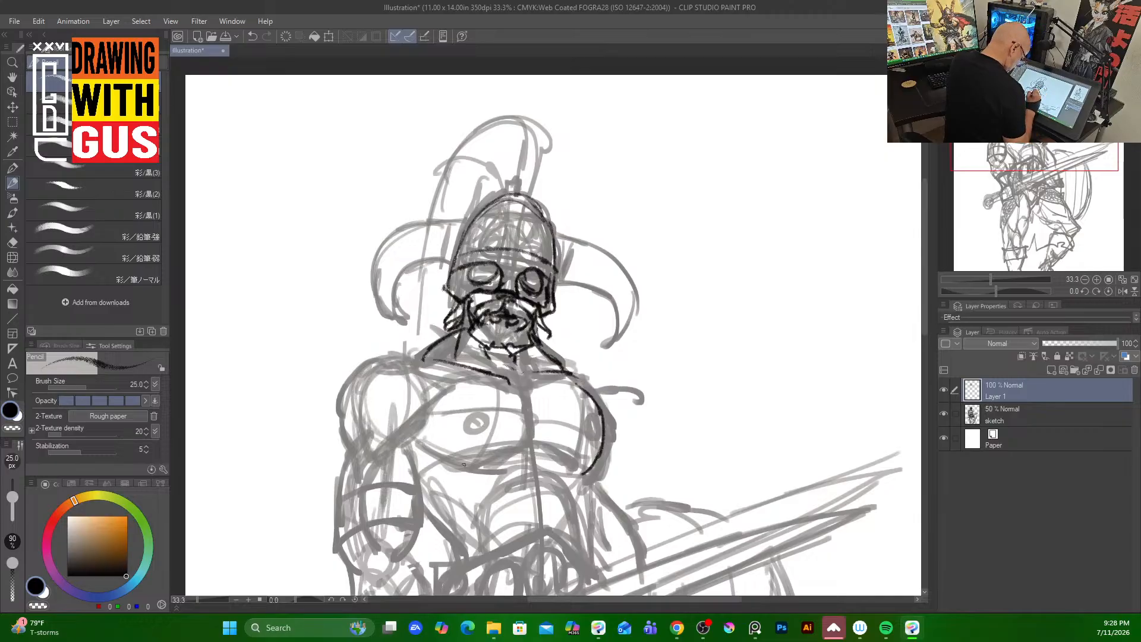
{"action": "left_click_drag", "start_coordinate": [450, 459], "coordinate": [524, 446]}
{"action": "mouse_move", "coordinate": [528, 406]}
{"action": "left_mouse_down"}
{"action": "mouse_move", "coordinate": [523, 439]}
{"action": "mouse_move", "coordinate": [459, 449]}
{"action": "left_mouse_up"}
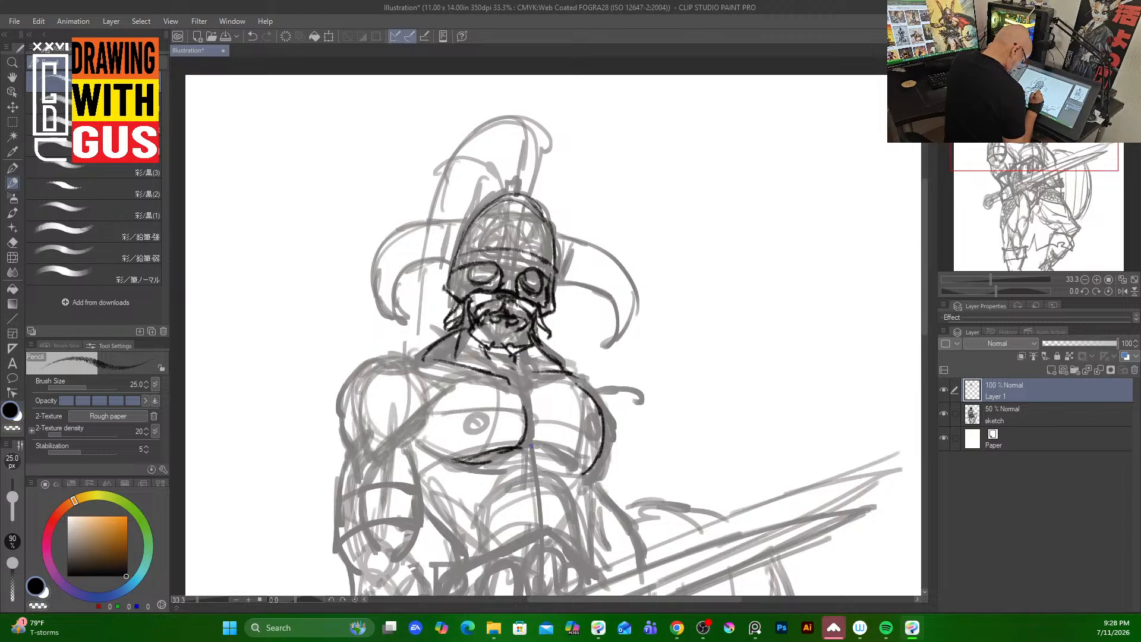
{"action": "mouse_move", "coordinate": [531, 445]}
{"action": "left_mouse_down"}
{"action": "mouse_move", "coordinate": [588, 459]}
{"action": "mouse_move", "coordinate": [582, 433]}
{"action": "mouse_move", "coordinate": [593, 434]}
{"action": "left_mouse_up"}
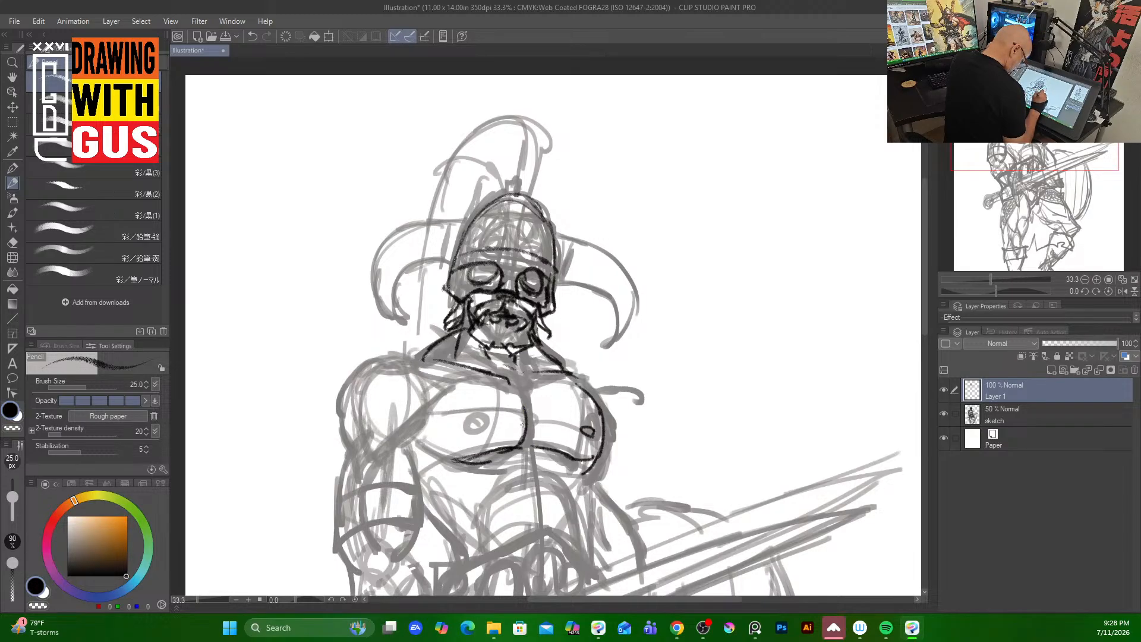
Draw the sword-side nipple and armpit fold, and trace that arm's shoulder, upper arm and elbow contours.
{"action": "mouse_move", "coordinate": [479, 418]}
{"action": "left_mouse_down"}
{"action": "mouse_move", "coordinate": [414, 428]}
{"action": "mouse_move", "coordinate": [375, 459]}
{"action": "left_mouse_up"}
{"action": "mouse_move", "coordinate": [378, 363]}
{"action": "left_mouse_down"}
{"action": "mouse_move", "coordinate": [343, 423]}
{"action": "mouse_move", "coordinate": [356, 476]}
{"action": "mouse_move", "coordinate": [335, 504]}
{"action": "left_mouse_up"}
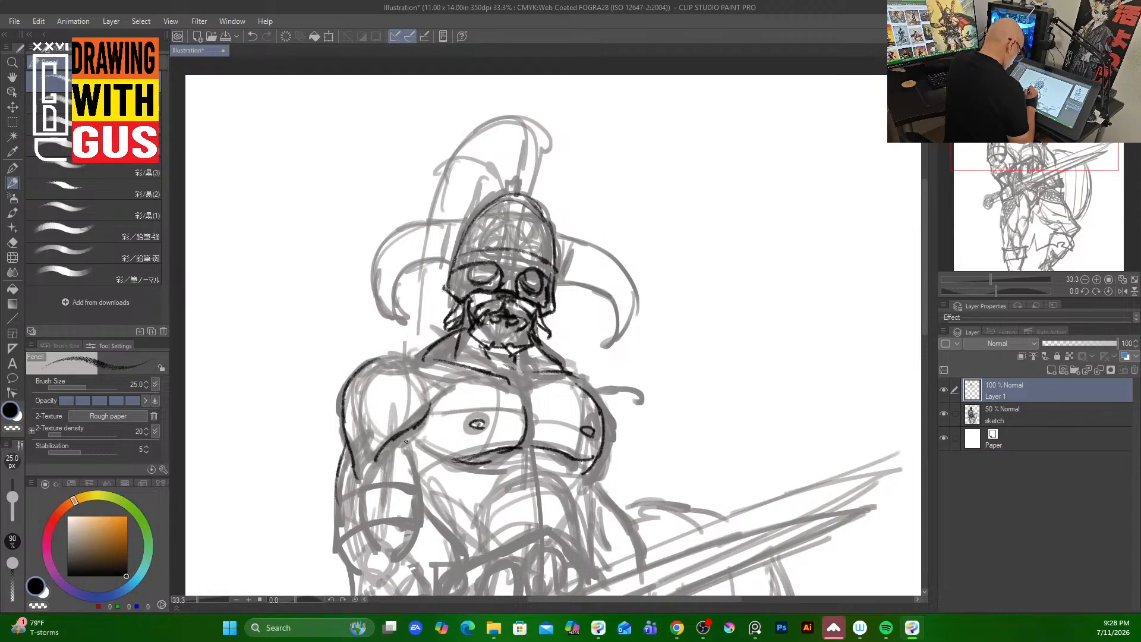
{"action": "left_click_drag", "start_coordinate": [406, 440], "coordinate": [416, 475]}
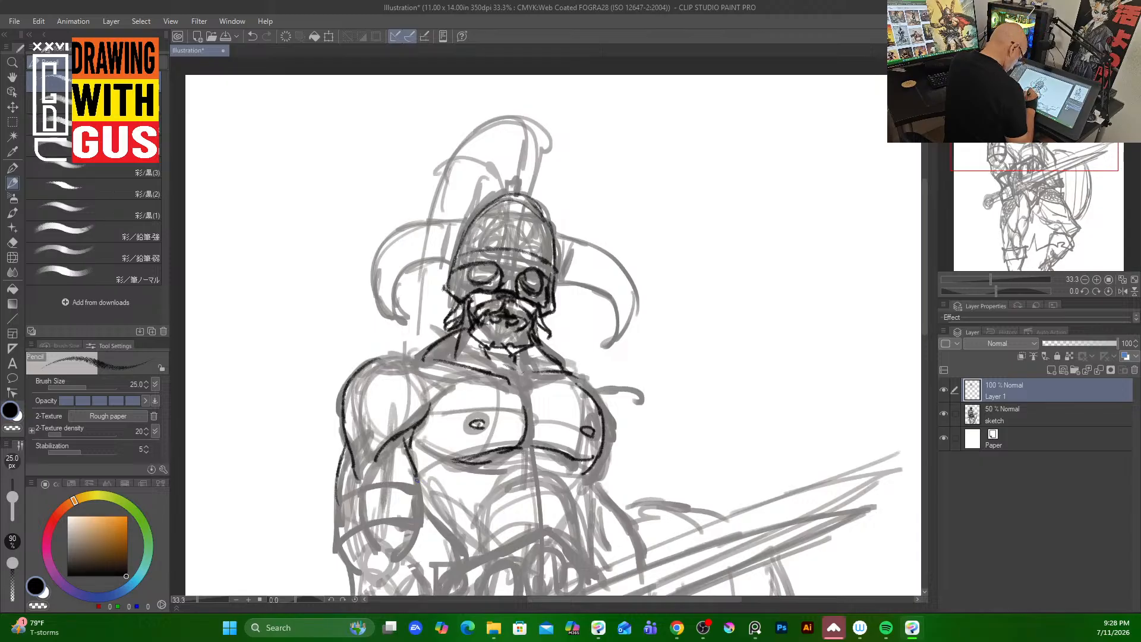
{"action": "mouse_move", "coordinate": [416, 479]}
{"action": "left_mouse_down"}
{"action": "mouse_move", "coordinate": [410, 542]}
{"action": "mouse_move", "coordinate": [392, 560]}
{"action": "mouse_move", "coordinate": [356, 541]}
{"action": "left_mouse_up"}
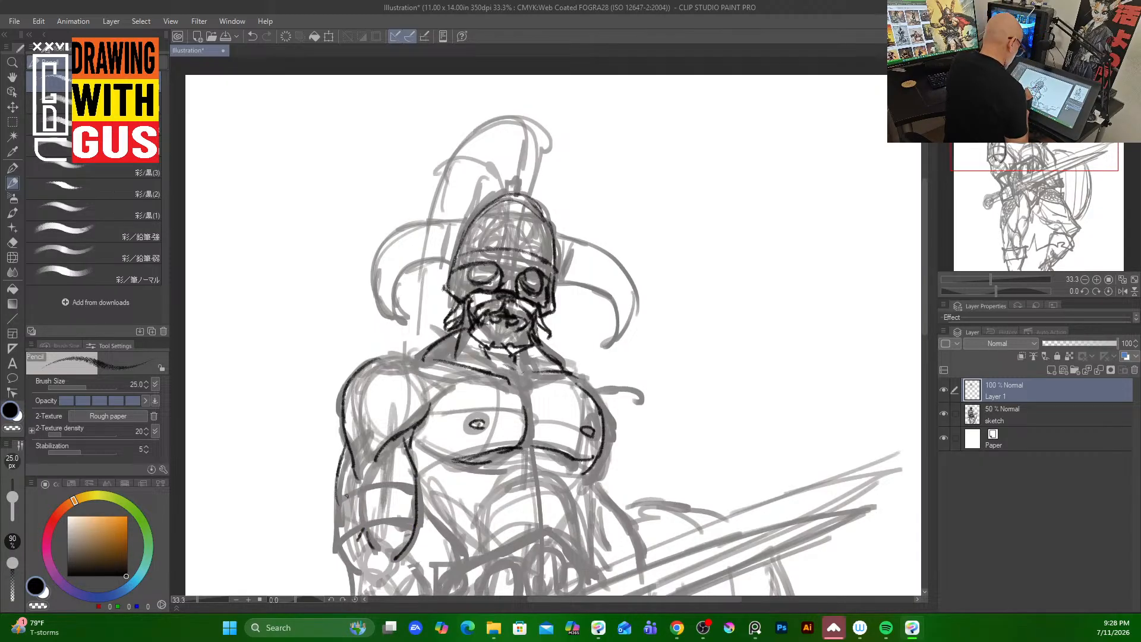
Draw the sword arm's armband with double-lined edges, and fill it with curled ornaments and dark hatching.
{"action": "mouse_move", "coordinate": [413, 472]}
{"action": "left_mouse_down"}
{"action": "mouse_move", "coordinate": [334, 499]}
{"action": "mouse_move", "coordinate": [416, 475]}
{"action": "mouse_move", "coordinate": [335, 500]}
{"action": "mouse_move", "coordinate": [341, 555]}
{"action": "mouse_move", "coordinate": [407, 530]}
{"action": "mouse_move", "coordinate": [410, 542]}
{"action": "left_mouse_up"}
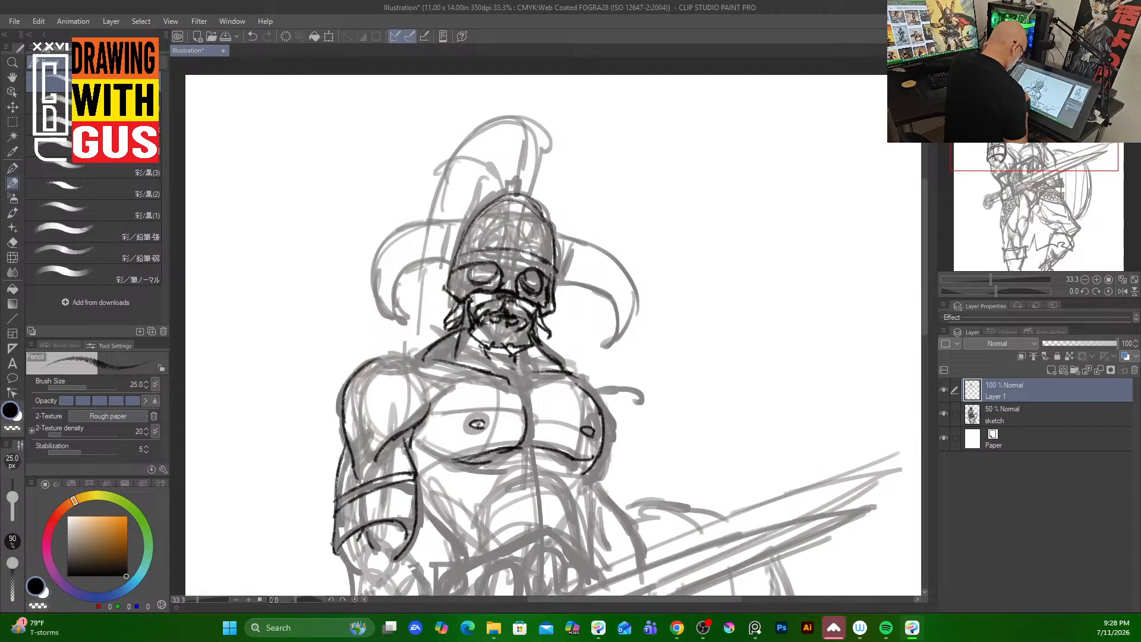
{"action": "mouse_move", "coordinate": [332, 544]}
{"action": "left_mouse_down"}
{"action": "mouse_move", "coordinate": [400, 511]}
{"action": "mouse_move", "coordinate": [402, 550]}
{"action": "left_mouse_up"}
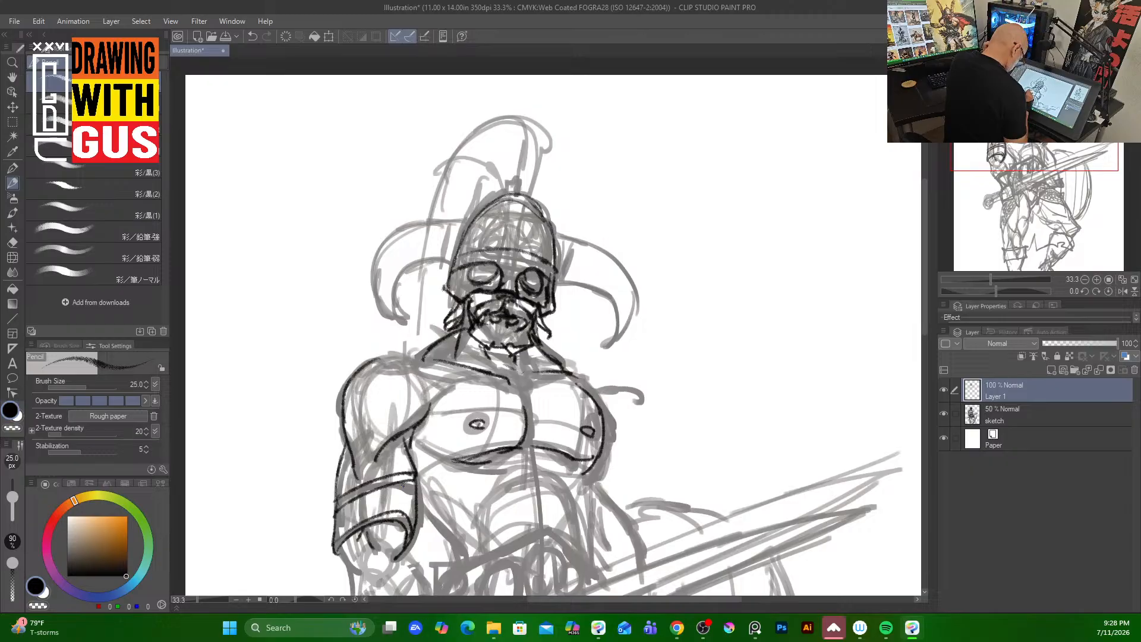
{"action": "mouse_move", "coordinate": [410, 480]}
{"action": "left_mouse_down"}
{"action": "mouse_move", "coordinate": [386, 511]}
{"action": "mouse_move", "coordinate": [407, 505]}
{"action": "mouse_move", "coordinate": [390, 511]}
{"action": "left_mouse_up"}
{"action": "left_click_drag", "start_coordinate": [397, 505], "coordinate": [347, 530]}
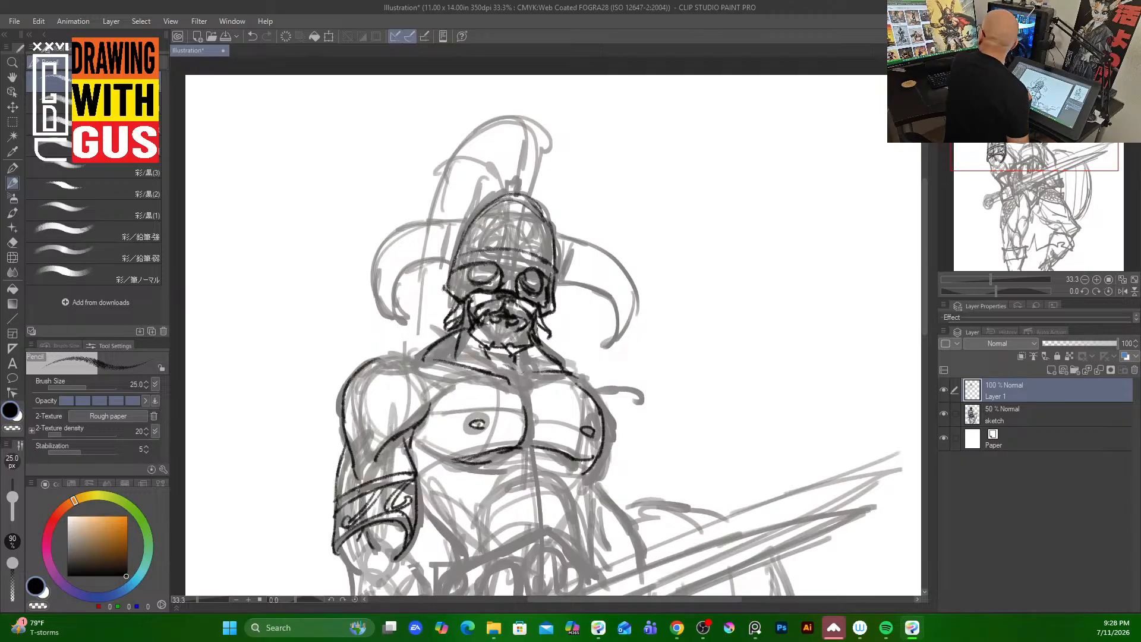
{"action": "mouse_move", "coordinate": [404, 483]}
{"action": "left_mouse_down"}
{"action": "mouse_move", "coordinate": [356, 527]}
{"action": "mouse_move", "coordinate": [344, 511]}
{"action": "mouse_move", "coordinate": [355, 509]}
{"action": "left_mouse_up"}
{"action": "mouse_move", "coordinate": [359, 496]}
{"action": "left_mouse_down"}
{"action": "mouse_move", "coordinate": [396, 478]}
{"action": "mouse_move", "coordinate": [334, 540]}
{"action": "left_mouse_up"}
{"action": "left_click_drag", "start_coordinate": [342, 537], "coordinate": [332, 546]}
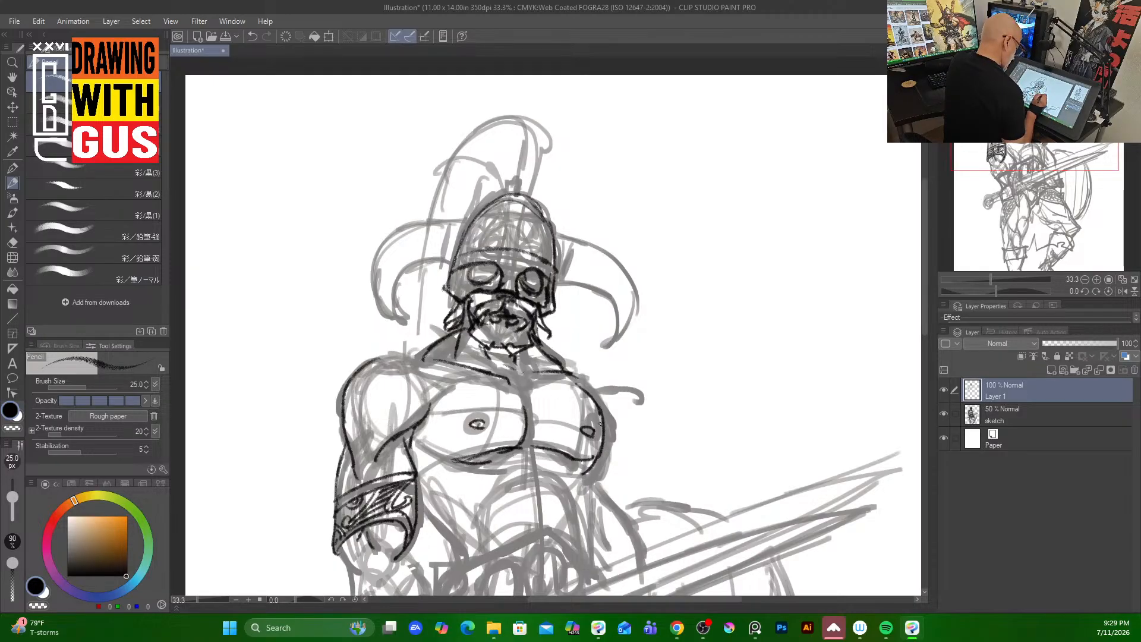
Draw the abdominal muscles with their center line and cross folds, plus the rib and flank lines on both sides.
{"action": "mouse_move", "coordinate": [509, 470]}
{"action": "left_mouse_down"}
{"action": "mouse_move", "coordinate": [483, 501]}
{"action": "mouse_move", "coordinate": [486, 515]}
{"action": "mouse_move", "coordinate": [513, 508]}
{"action": "mouse_move", "coordinate": [491, 522]}
{"action": "mouse_move", "coordinate": [496, 545]}
{"action": "mouse_move", "coordinate": [533, 523]}
{"action": "mouse_move", "coordinate": [538, 476]}
{"action": "mouse_move", "coordinate": [548, 507]}
{"action": "left_mouse_up"}
{"action": "mouse_move", "coordinate": [562, 486]}
{"action": "left_mouse_down"}
{"action": "mouse_move", "coordinate": [564, 542]}
{"action": "mouse_move", "coordinate": [550, 474]}
{"action": "mouse_move", "coordinate": [498, 476]}
{"action": "left_mouse_up"}
{"action": "mouse_move", "coordinate": [434, 491]}
{"action": "left_mouse_down"}
{"action": "mouse_move", "coordinate": [466, 504]}
{"action": "mouse_move", "coordinate": [462, 561]}
{"action": "left_mouse_up"}
{"action": "left_click_drag", "start_coordinate": [460, 516], "coordinate": [466, 545]}
{"action": "left_click_drag", "start_coordinate": [433, 493], "coordinate": [424, 488]}
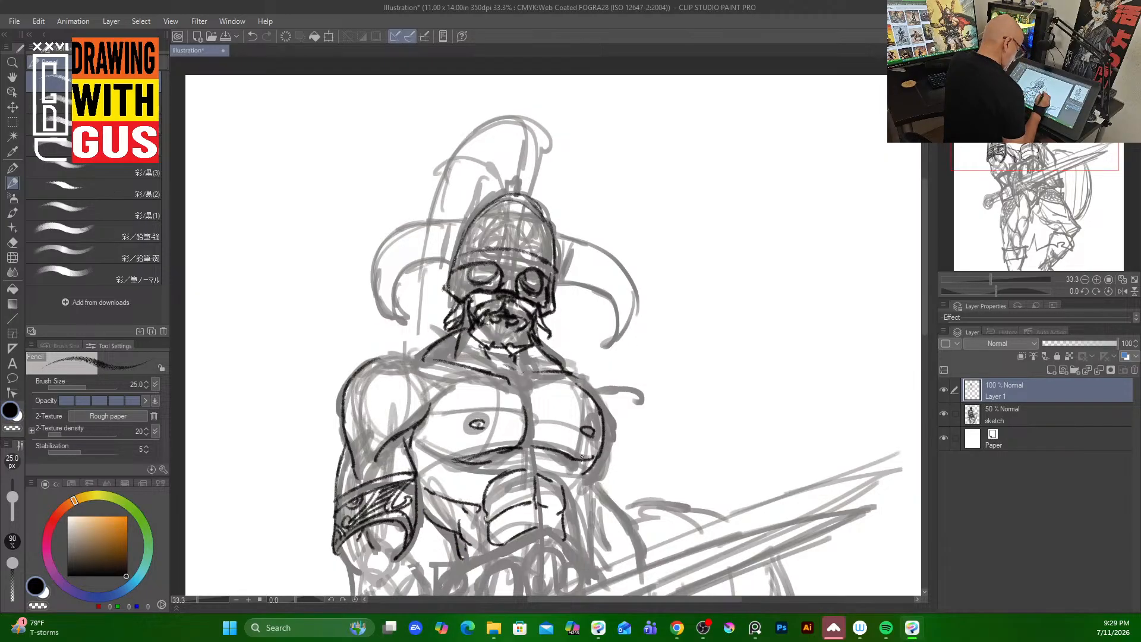
{"action": "mouse_move", "coordinate": [583, 475]}
{"action": "left_mouse_down"}
{"action": "mouse_move", "coordinate": [566, 505]}
{"action": "mouse_move", "coordinate": [584, 502]}
{"action": "mouse_move", "coordinate": [584, 556]}
{"action": "left_mouse_up"}
{"action": "mouse_move", "coordinate": [563, 514]}
{"action": "left_mouse_down"}
{"action": "mouse_move", "coordinate": [571, 541]}
{"action": "mouse_move", "coordinate": [543, 536]}
{"action": "left_mouse_up"}
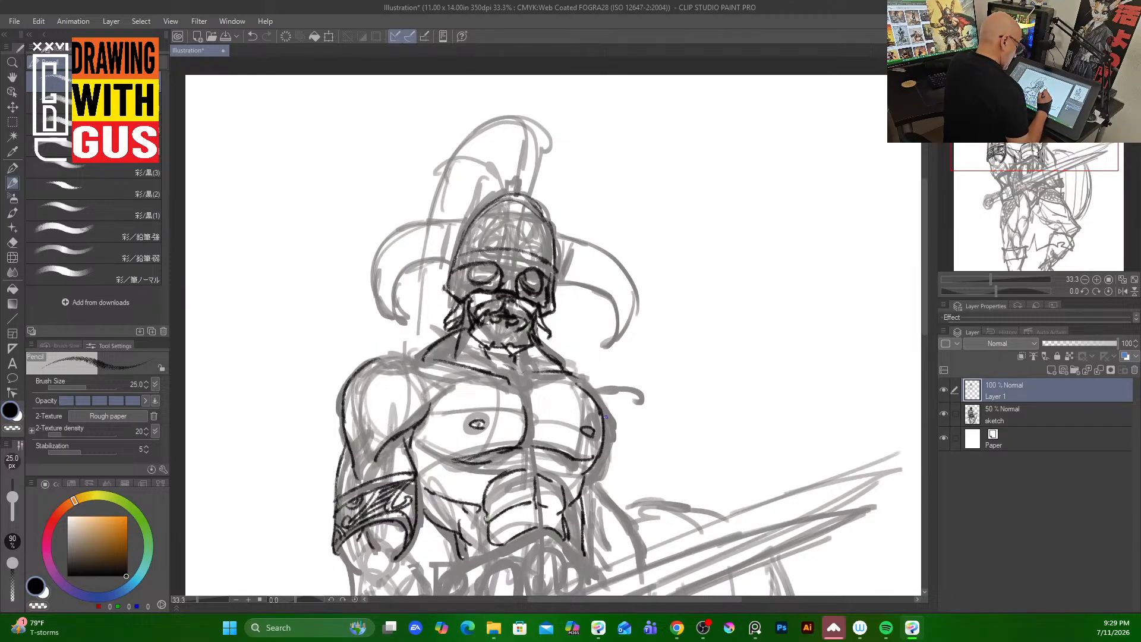
Trace the torso's outer flank on the shield side, reinforce the chest's outer edge, and close the opposite shoulder's upper contour.
{"action": "mouse_move", "coordinate": [596, 403]}
{"action": "left_mouse_down"}
{"action": "mouse_move", "coordinate": [592, 480]}
{"action": "mouse_move", "coordinate": [630, 531]}
{"action": "mouse_move", "coordinate": [634, 561]}
{"action": "left_mouse_up"}
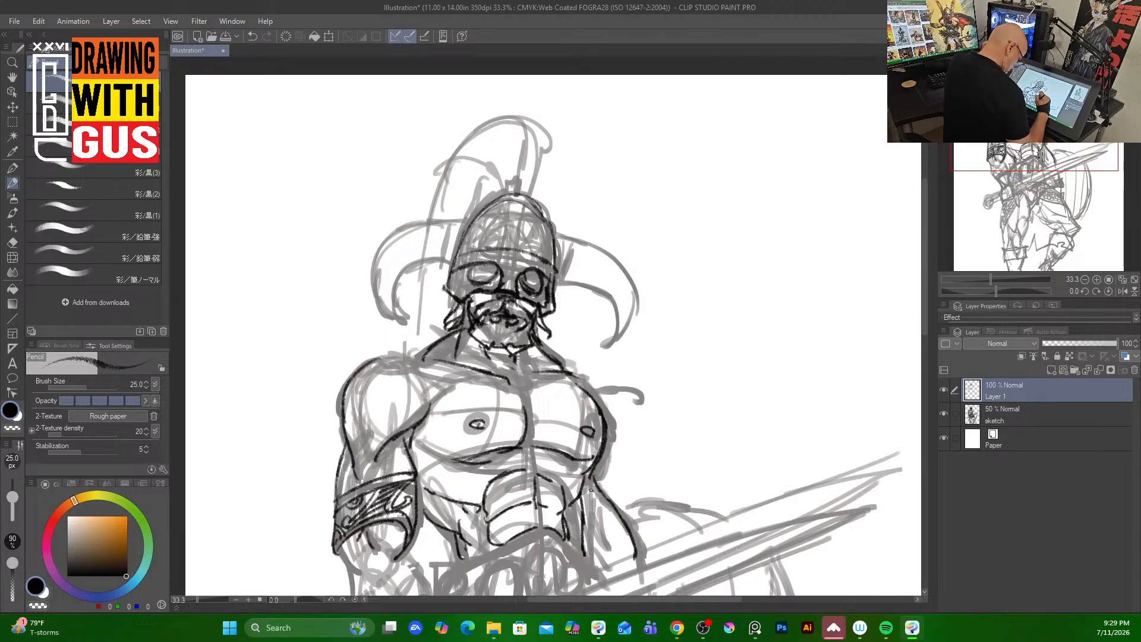
{"action": "left_click_drag", "start_coordinate": [590, 489], "coordinate": [591, 510]}
{"action": "mouse_move", "coordinate": [569, 376]}
{"action": "left_mouse_down"}
{"action": "mouse_move", "coordinate": [590, 383]}
{"action": "mouse_move", "coordinate": [602, 413]}
{"action": "left_mouse_up"}
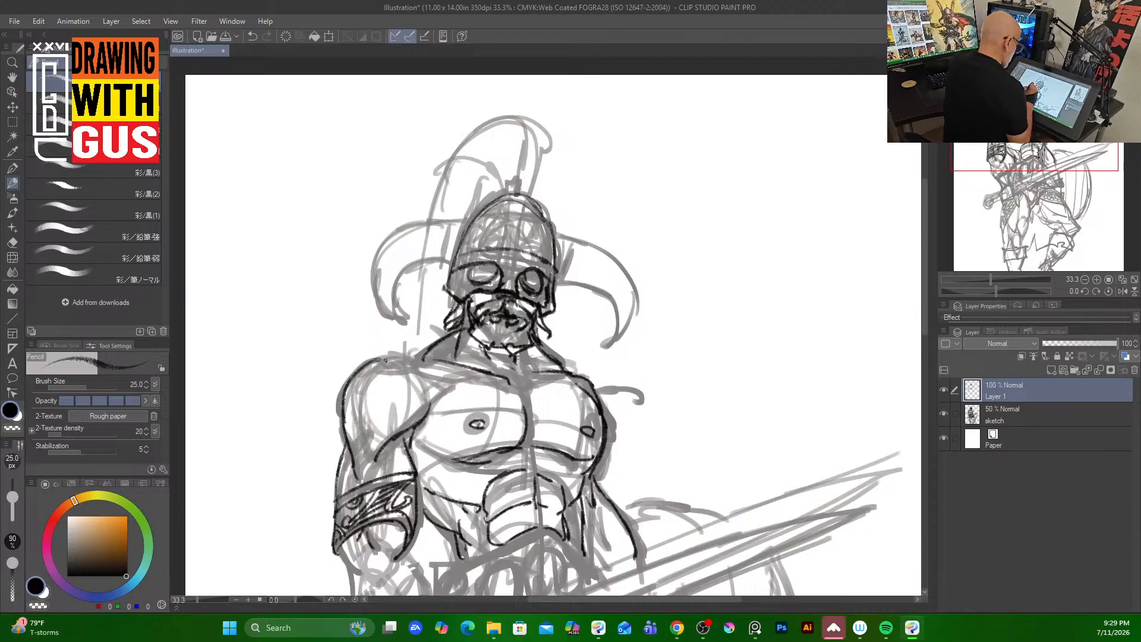
{"action": "left_click_drag", "start_coordinate": [385, 359], "coordinate": [423, 358]}
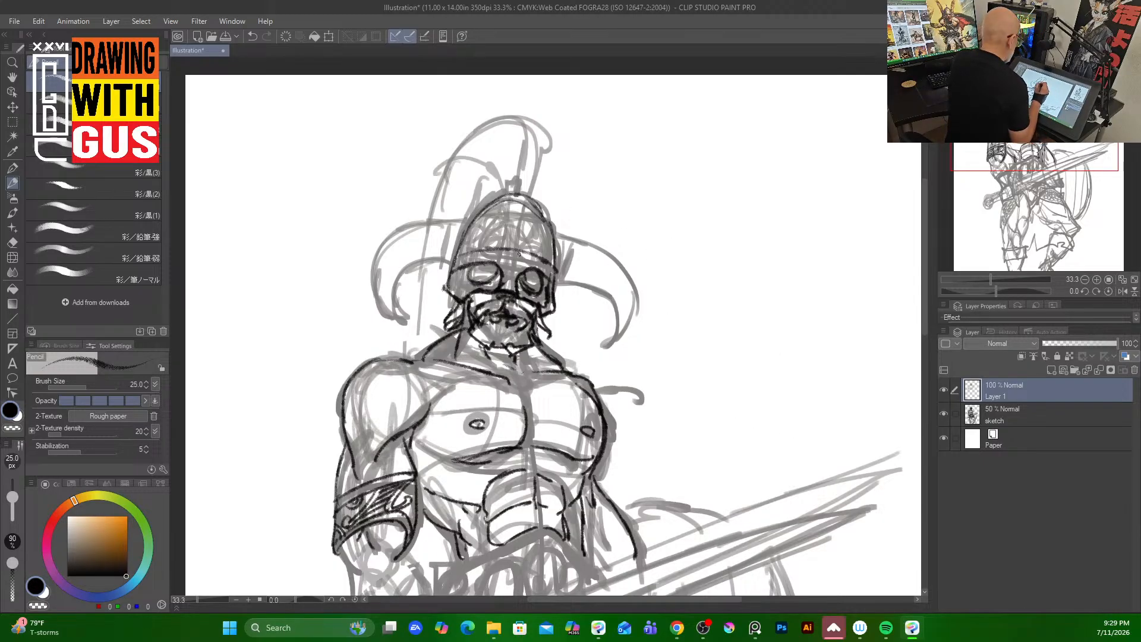
Darken the eye openings in the helmet and fill the moustache and beard with short hair strokes.
{"action": "mouse_move", "coordinate": [482, 264]}
{"action": "left_mouse_down"}
{"action": "mouse_move", "coordinate": [500, 271]}
{"action": "mouse_move", "coordinate": [476, 272]}
{"action": "mouse_move", "coordinate": [541, 282]}
{"action": "left_mouse_up"}
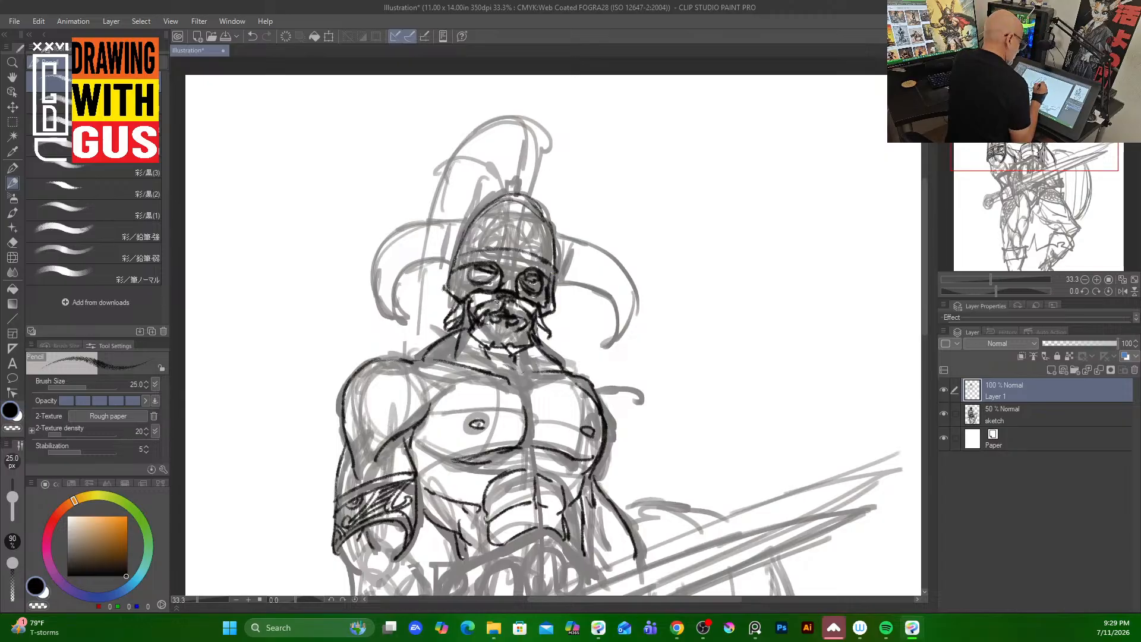
{"action": "mouse_move", "coordinate": [498, 299]}
{"action": "left_mouse_down"}
{"action": "mouse_move", "coordinate": [477, 317]}
{"action": "mouse_move", "coordinate": [512, 318]}
{"action": "left_mouse_up"}
{"action": "left_click_drag", "start_coordinate": [525, 307], "coordinate": [498, 317]}
{"action": "mouse_move", "coordinate": [500, 310]}
{"action": "left_mouse_down"}
{"action": "mouse_move", "coordinate": [493, 334]}
{"action": "mouse_move", "coordinate": [507, 339]}
{"action": "left_mouse_up"}
{"action": "mouse_move", "coordinate": [498, 322]}
{"action": "left_mouse_down"}
{"action": "mouse_move", "coordinate": [484, 345]}
{"action": "mouse_move", "coordinate": [475, 337]}
{"action": "left_mouse_up"}
{"action": "mouse_move", "coordinate": [491, 319]}
{"action": "left_mouse_down"}
{"action": "mouse_move", "coordinate": [470, 338]}
{"action": "mouse_move", "coordinate": [488, 345]}
{"action": "left_mouse_up"}
{"action": "left_click_drag", "start_coordinate": [502, 327], "coordinate": [495, 345]}
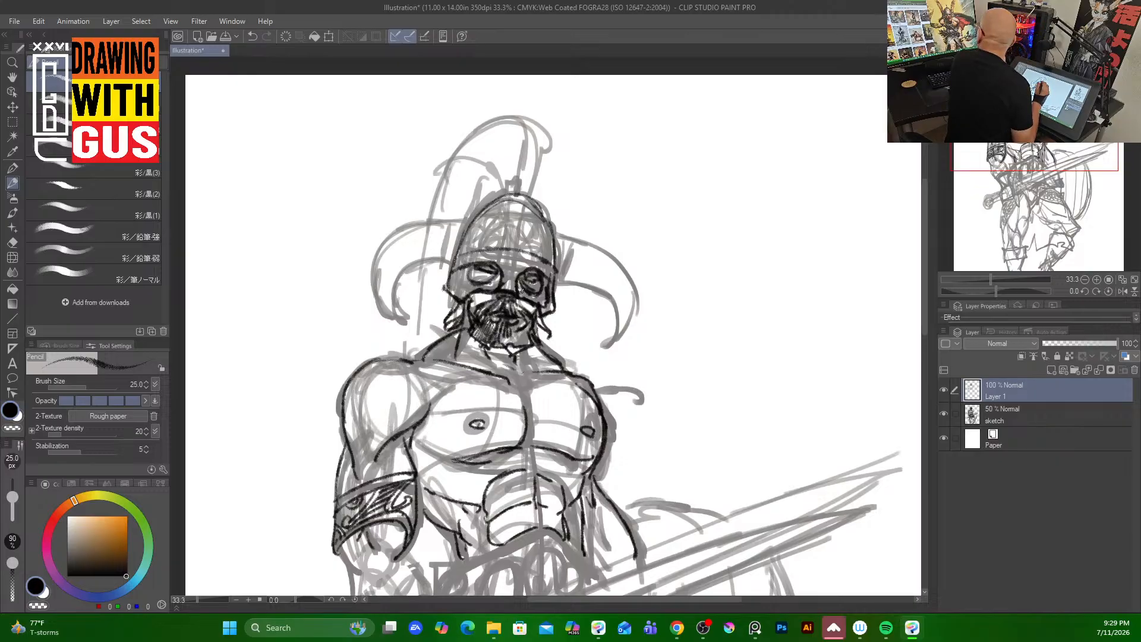
Add shading strokes to the trapezius and neck hollow, and draw a round gem at the center of the helmet's brow band.
{"action": "mouse_move", "coordinate": [439, 343]}
{"action": "left_mouse_down"}
{"action": "mouse_move", "coordinate": [410, 360]}
{"action": "mouse_move", "coordinate": [458, 343]}
{"action": "mouse_move", "coordinate": [456, 364]}
{"action": "mouse_move", "coordinate": [445, 355]}
{"action": "mouse_move", "coordinate": [516, 367]}
{"action": "left_mouse_up"}
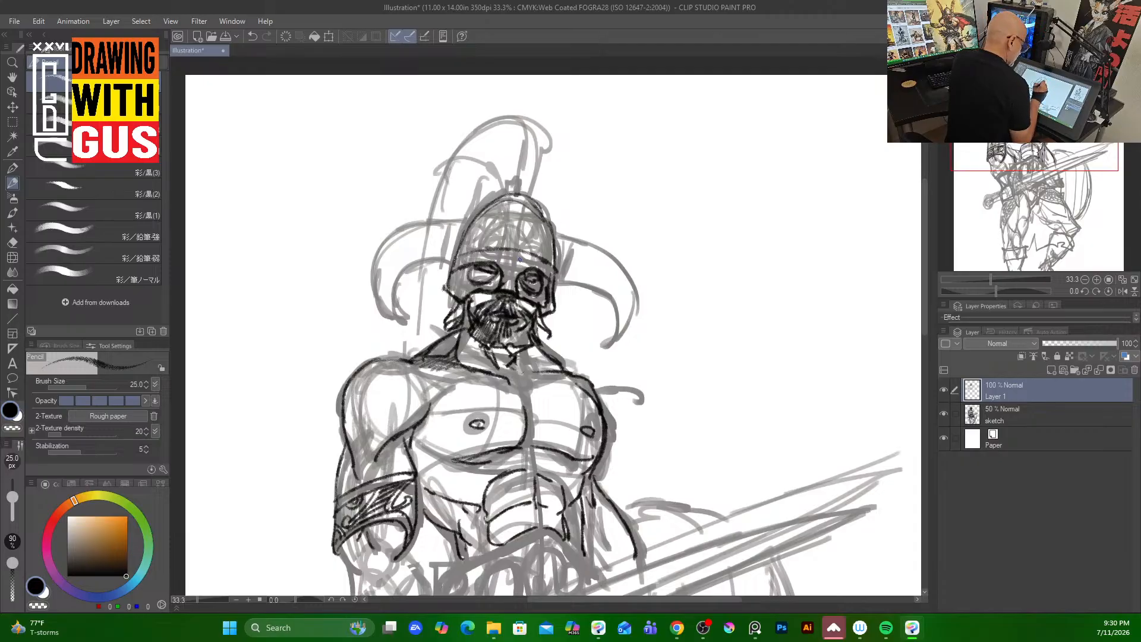
{"action": "mouse_move", "coordinate": [519, 259]}
{"action": "left_mouse_down"}
{"action": "mouse_move", "coordinate": [504, 257]}
{"action": "mouse_move", "coordinate": [528, 264]}
{"action": "mouse_move", "coordinate": [494, 262]}
{"action": "mouse_move", "coordinate": [502, 271]}
{"action": "left_mouse_up"}
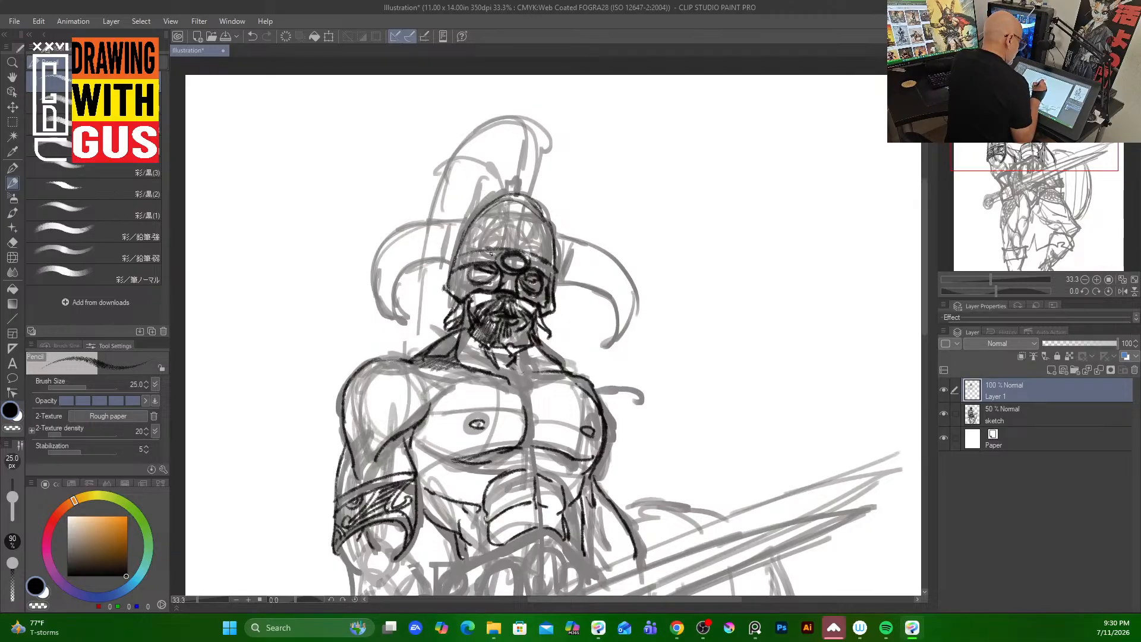
Fill the helmet's brow band with small ornaments on both sides of the round gem and darken the nose guard between the eyes.
{"action": "mouse_move", "coordinate": [490, 253]}
{"action": "left_mouse_down"}
{"action": "mouse_move", "coordinate": [461, 266]}
{"action": "mouse_move", "coordinate": [465, 255]}
{"action": "mouse_move", "coordinate": [451, 272]}
{"action": "left_mouse_up"}
{"action": "left_click_drag", "start_coordinate": [473, 256], "coordinate": [457, 261]}
{"action": "mouse_move", "coordinate": [538, 259]}
{"action": "left_mouse_down"}
{"action": "mouse_move", "coordinate": [531, 268]}
{"action": "mouse_move", "coordinate": [549, 274]}
{"action": "left_mouse_up"}
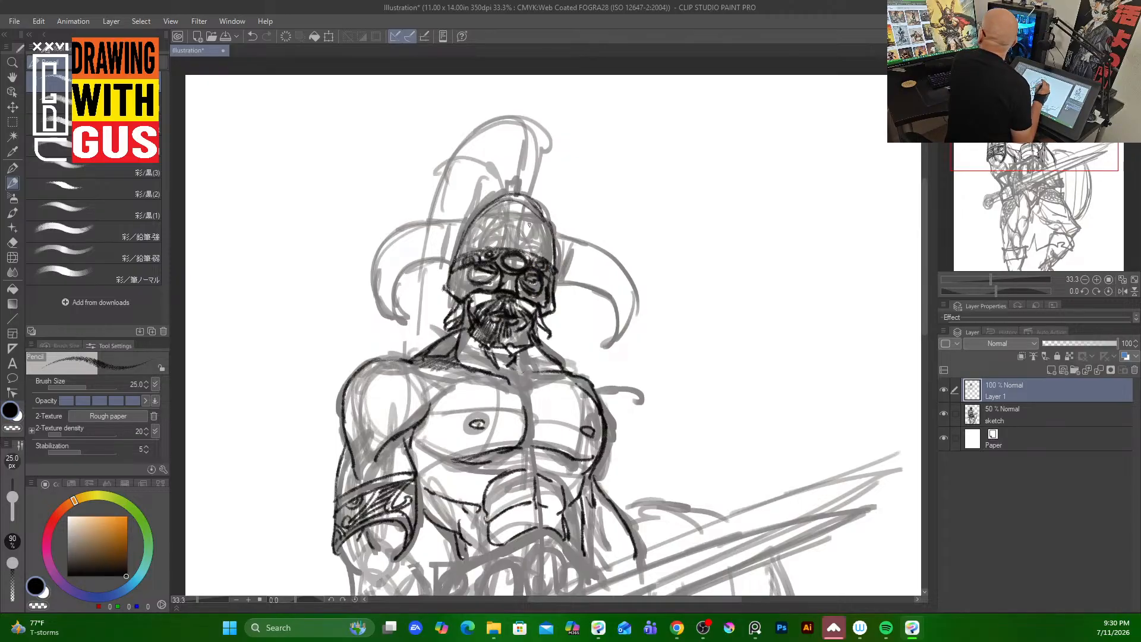
{"action": "left_click_drag", "start_coordinate": [504, 274], "coordinate": [513, 292]}
{"action": "mouse_move", "coordinate": [513, 274]}
{"action": "left_mouse_down"}
{"action": "mouse_move", "coordinate": [514, 291]}
{"action": "mouse_move", "coordinate": [504, 287]}
{"action": "left_mouse_up"}
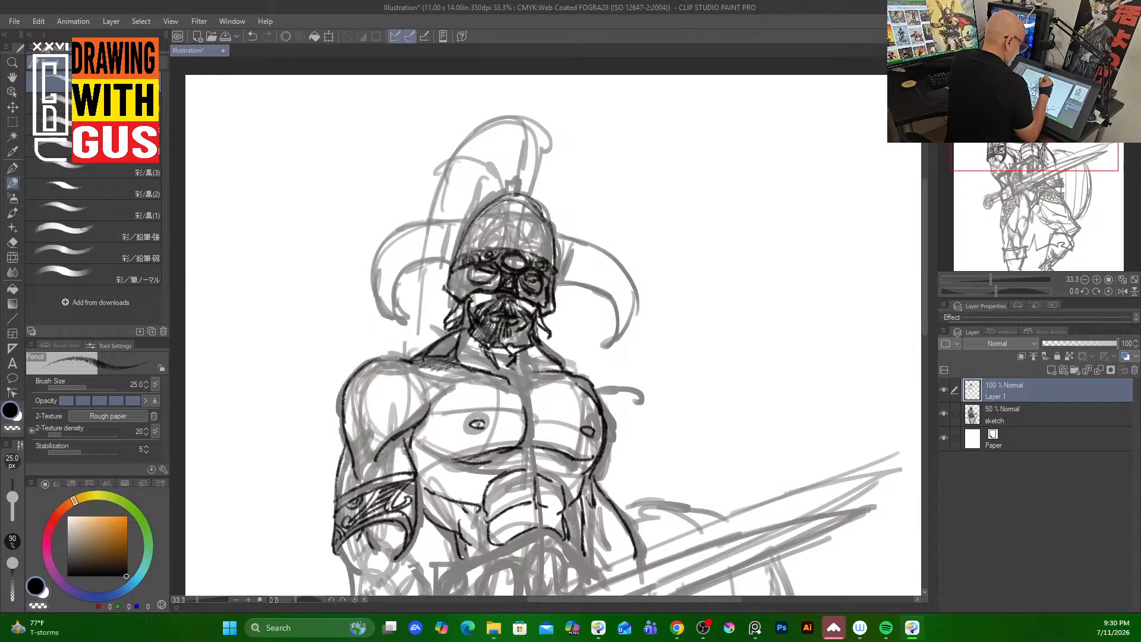
Draw the flared plume holder on top of the helmet and reinforce the outer edges of both cheek guards.
{"action": "mouse_move", "coordinate": [512, 196]}
{"action": "left_mouse_down"}
{"action": "mouse_move", "coordinate": [514, 183]}
{"action": "mouse_move", "coordinate": [534, 200]}
{"action": "mouse_move", "coordinate": [510, 173]}
{"action": "mouse_move", "coordinate": [543, 177]}
{"action": "mouse_move", "coordinate": [529, 204]}
{"action": "left_mouse_up"}
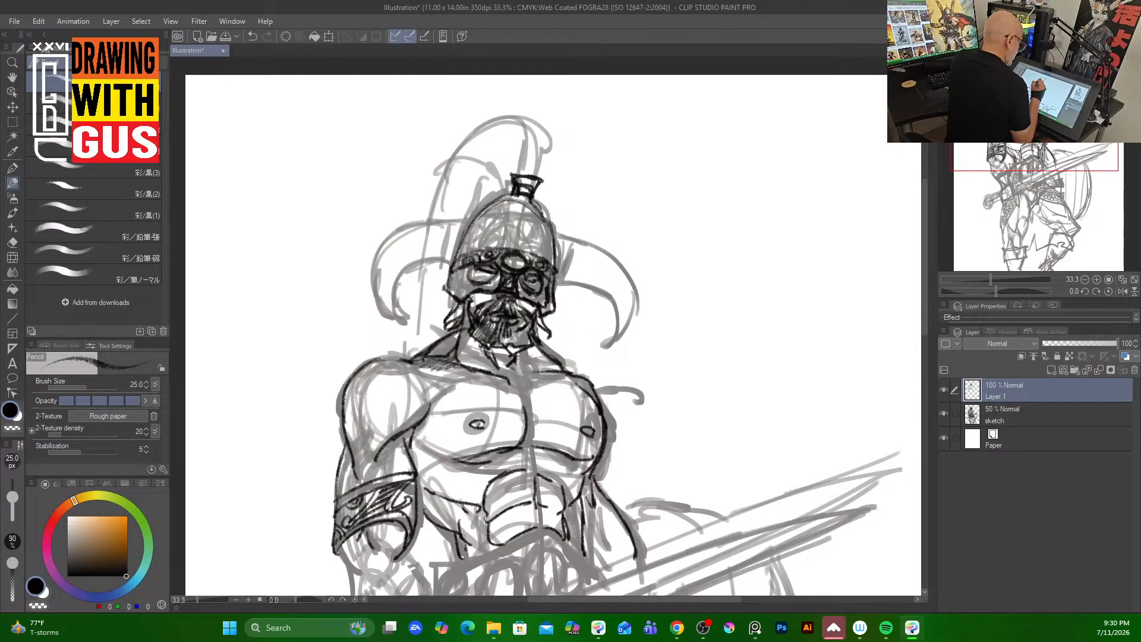
{"action": "mouse_move", "coordinate": [474, 289]}
{"action": "left_mouse_down"}
{"action": "mouse_move", "coordinate": [461, 306]}
{"action": "mouse_move", "coordinate": [442, 296]}
{"action": "left_mouse_up"}
{"action": "left_click_drag", "start_coordinate": [442, 279], "coordinate": [453, 308]}
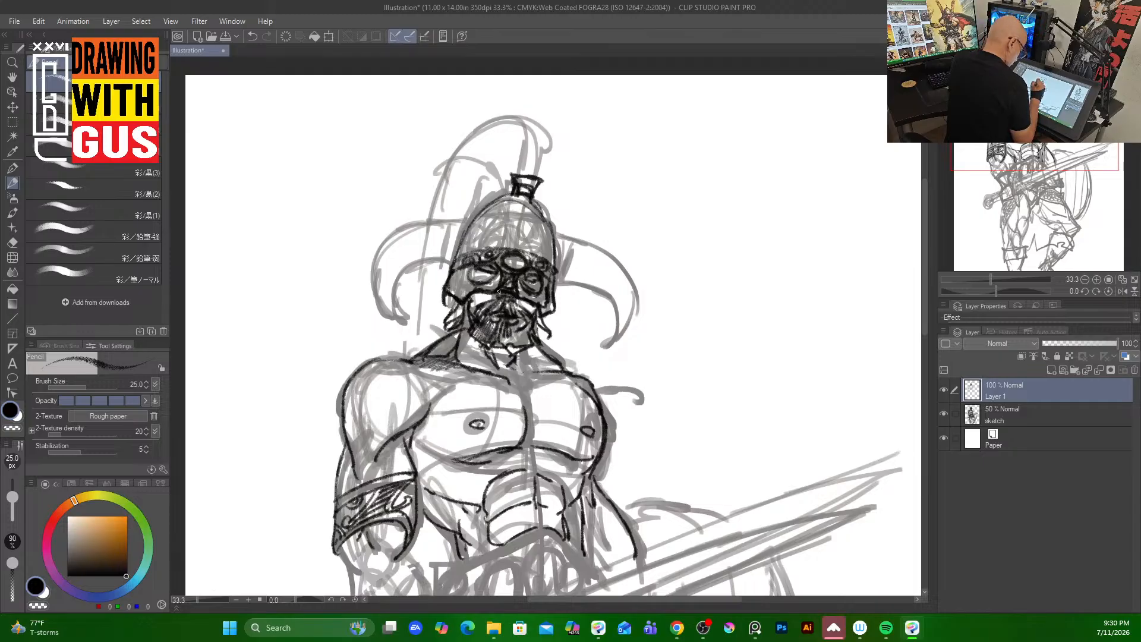
{"action": "left_click_drag", "start_coordinate": [541, 304], "coordinate": [552, 322]}
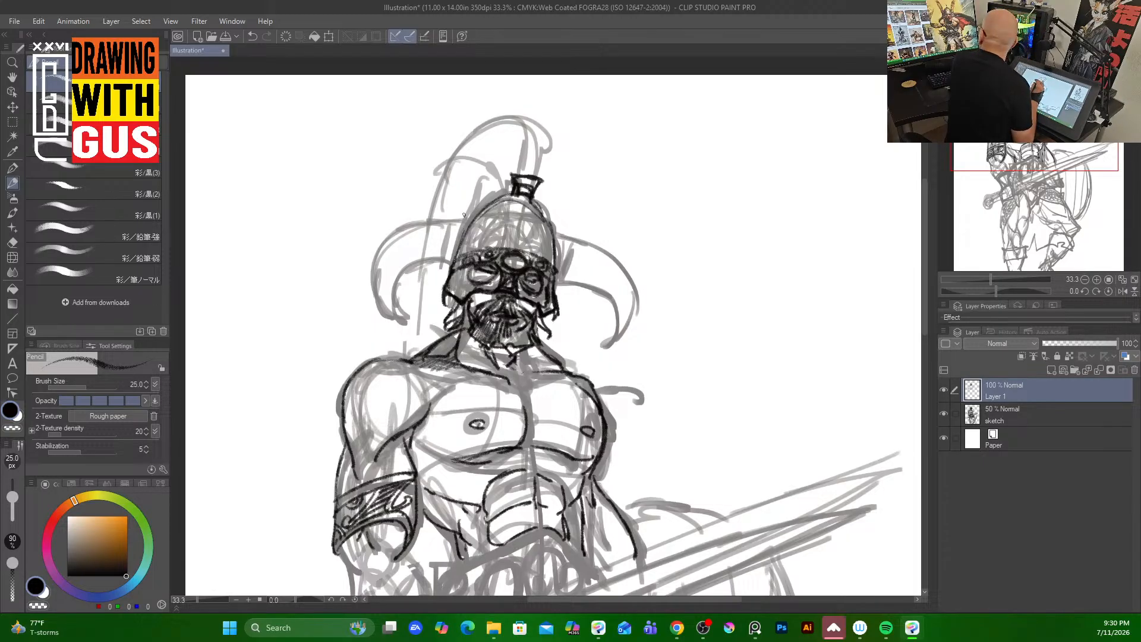
Draw loose hair strands hanging behind both cheek guards and strengthen the neck muscle lines down to the collarbones.
{"action": "left_click_drag", "start_coordinate": [455, 299], "coordinate": [424, 347]}
{"action": "left_click_drag", "start_coordinate": [448, 314], "coordinate": [425, 345]}
{"action": "left_click_drag", "start_coordinate": [446, 322], "coordinate": [440, 342]}
{"action": "mouse_move", "coordinate": [557, 315]}
{"action": "left_mouse_down"}
{"action": "mouse_move", "coordinate": [537, 355]}
{"action": "mouse_move", "coordinate": [551, 364]}
{"action": "left_mouse_up"}
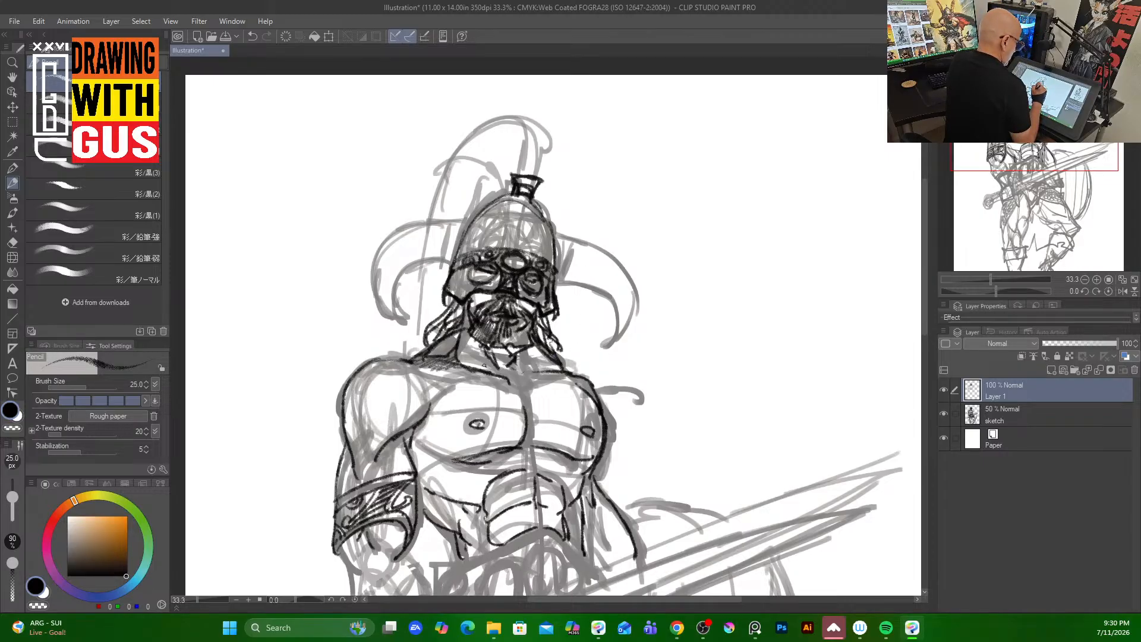
{"action": "mouse_move", "coordinate": [464, 318]}
{"action": "left_mouse_down"}
{"action": "mouse_move", "coordinate": [486, 375]}
{"action": "mouse_move", "coordinate": [549, 361]}
{"action": "mouse_move", "coordinate": [568, 373]}
{"action": "mouse_move", "coordinate": [521, 383]}
{"action": "left_mouse_up"}
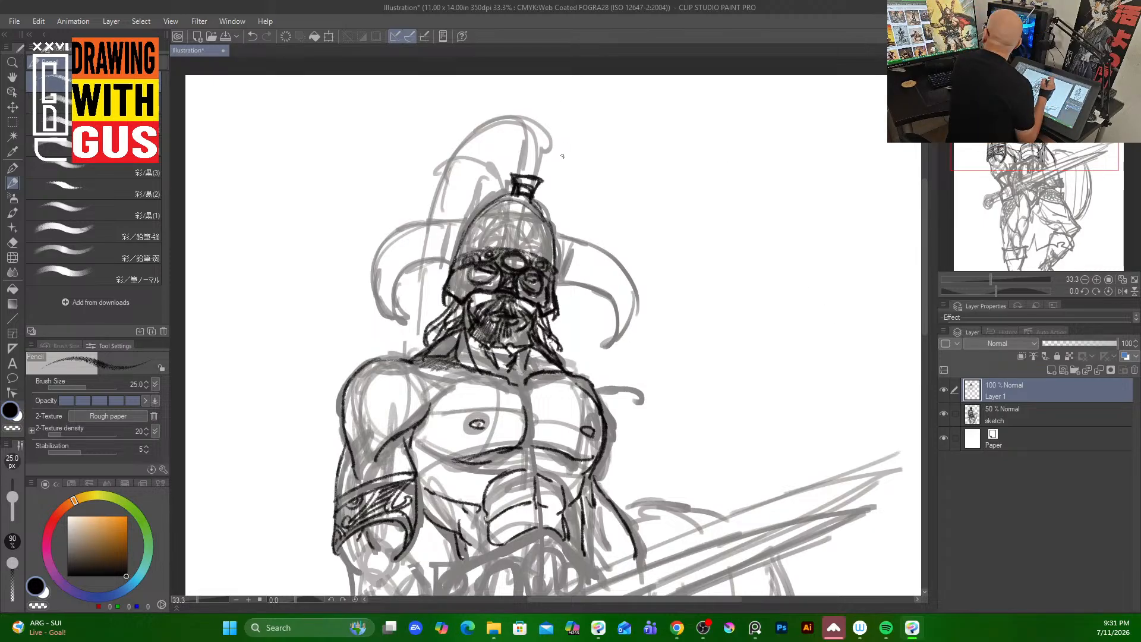
Draw the horn sockets on both sides of the helmet and trace the curved horn on the sword-arm side.
{"action": "mouse_move", "coordinate": [471, 218]}
{"action": "left_mouse_down"}
{"action": "mouse_move", "coordinate": [459, 216]}
{"action": "mouse_move", "coordinate": [444, 270]}
{"action": "mouse_move", "coordinate": [468, 218]}
{"action": "mouse_move", "coordinate": [408, 225]}
{"action": "mouse_move", "coordinate": [377, 261]}
{"action": "mouse_move", "coordinate": [379, 253]}
{"action": "mouse_move", "coordinate": [384, 307]}
{"action": "mouse_move", "coordinate": [410, 322]}
{"action": "mouse_move", "coordinate": [399, 275]}
{"action": "mouse_move", "coordinate": [449, 263]}
{"action": "left_mouse_up"}
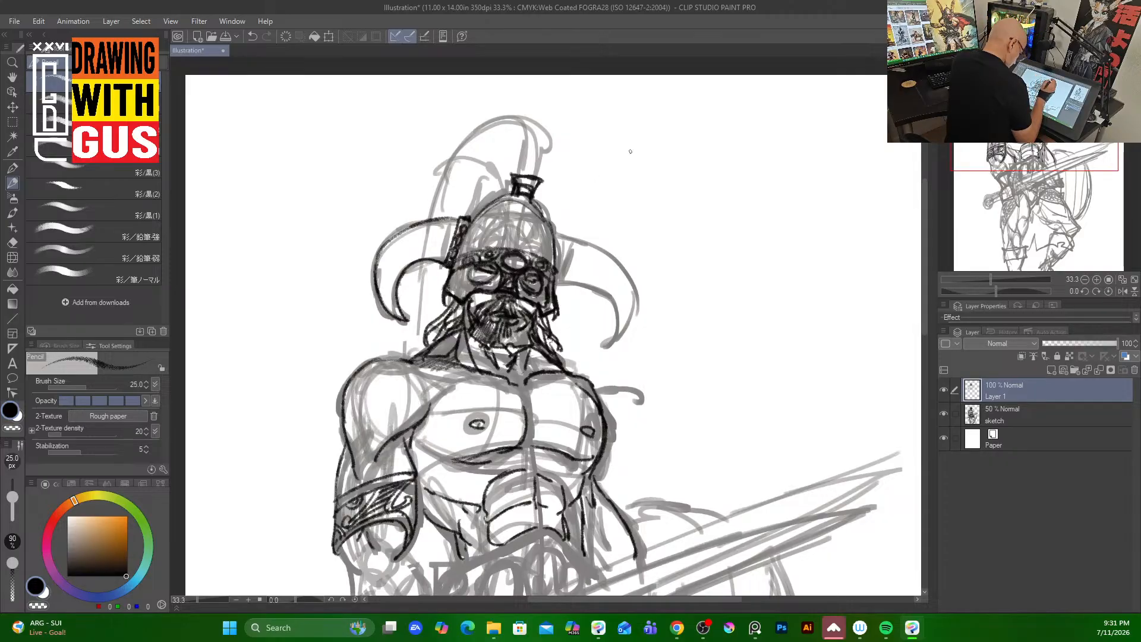
{"action": "mouse_move", "coordinate": [552, 235]}
{"action": "left_mouse_down"}
{"action": "mouse_move", "coordinate": [567, 240]}
{"action": "mouse_move", "coordinate": [555, 271]}
{"action": "left_mouse_up"}
Decorate the helmet dome with a central almond-shaped gem and curled ornaments on both sides, continuing the pattern lines onto the face guard.
{"action": "mouse_move", "coordinate": [490, 203]}
{"action": "left_mouse_down"}
{"action": "mouse_move", "coordinate": [515, 196]}
{"action": "mouse_move", "coordinate": [509, 236]}
{"action": "mouse_move", "coordinate": [518, 210]}
{"action": "mouse_move", "coordinate": [527, 234]}
{"action": "mouse_move", "coordinate": [509, 244]}
{"action": "mouse_move", "coordinate": [521, 227]}
{"action": "mouse_move", "coordinate": [513, 250]}
{"action": "left_mouse_up"}
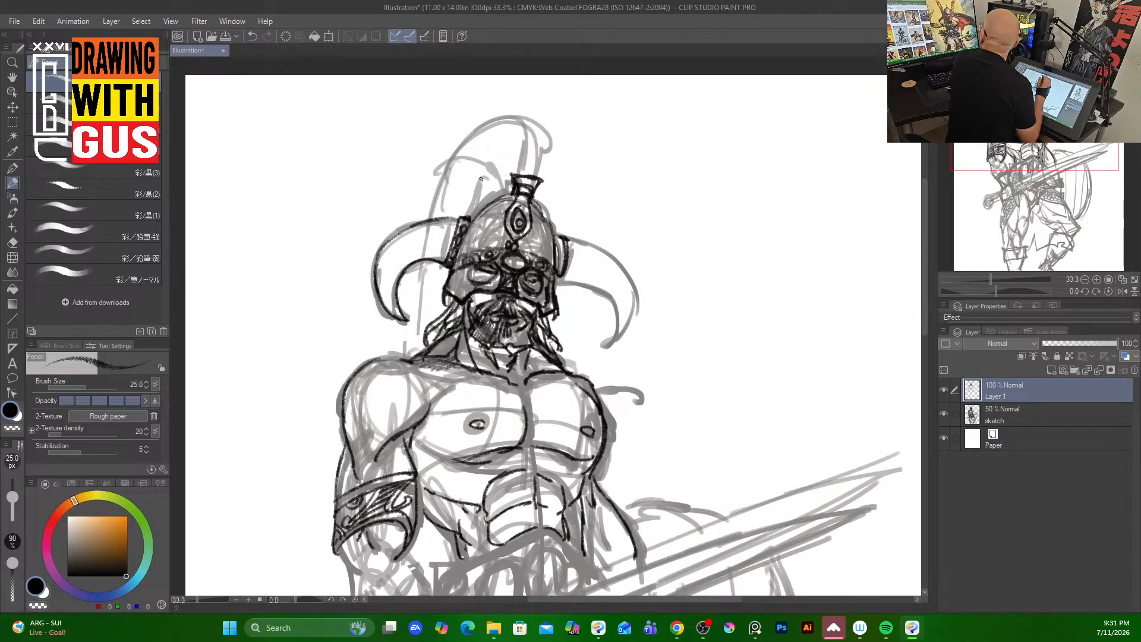
{"action": "mouse_move", "coordinate": [506, 222]}
{"action": "left_mouse_down"}
{"action": "mouse_move", "coordinate": [499, 239]}
{"action": "mouse_move", "coordinate": [490, 232]}
{"action": "left_mouse_up"}
{"action": "mouse_move", "coordinate": [485, 224]}
{"action": "left_mouse_down"}
{"action": "mouse_move", "coordinate": [465, 253]}
{"action": "mouse_move", "coordinate": [489, 247]}
{"action": "mouse_move", "coordinate": [473, 236]}
{"action": "mouse_move", "coordinate": [459, 254]}
{"action": "left_mouse_up"}
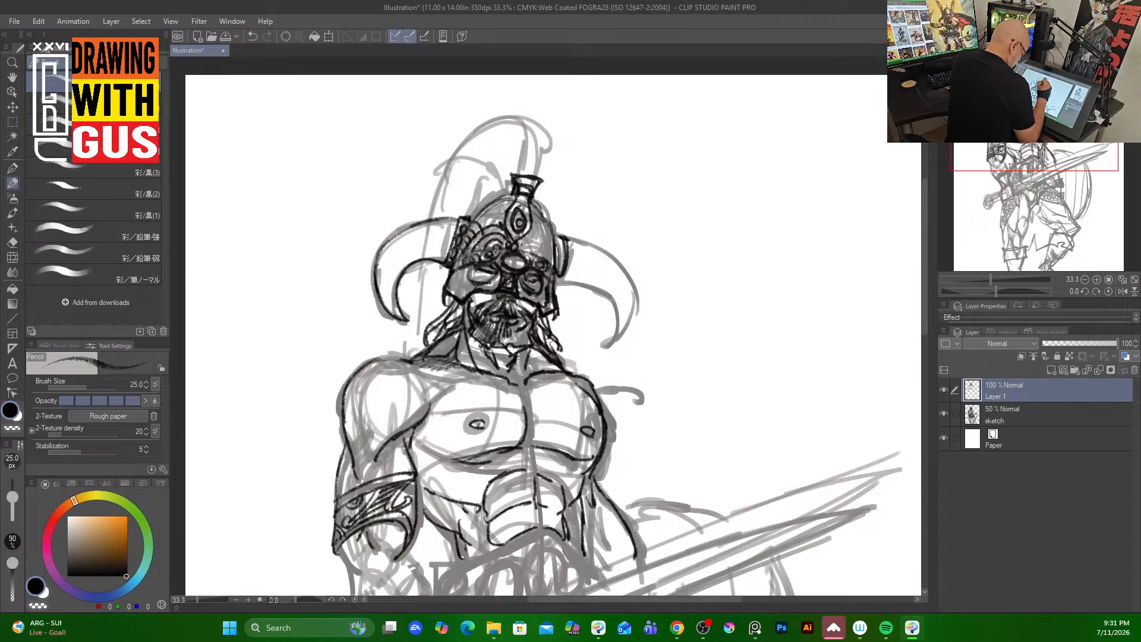
{"action": "left_click_drag", "start_coordinate": [522, 234], "coordinate": [551, 254]}
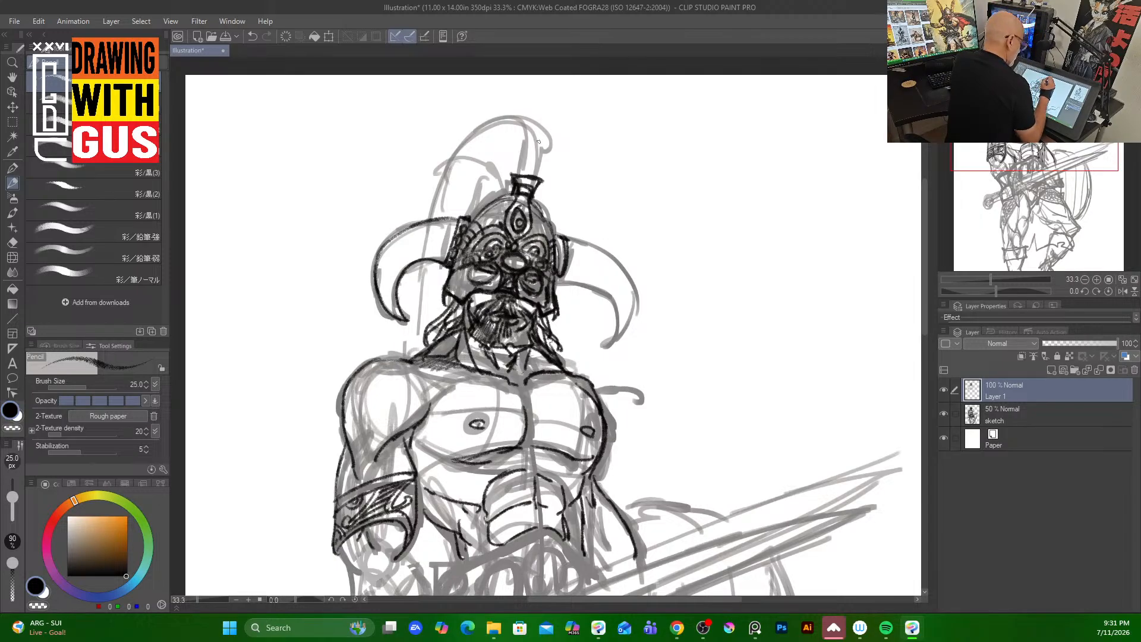
{"action": "left_click_drag", "start_coordinate": [541, 211], "coordinate": [536, 235]}
{"action": "left_click_drag", "start_coordinate": [540, 217], "coordinate": [551, 237]}
{"action": "left_click_drag", "start_coordinate": [498, 209], "coordinate": [487, 220]}
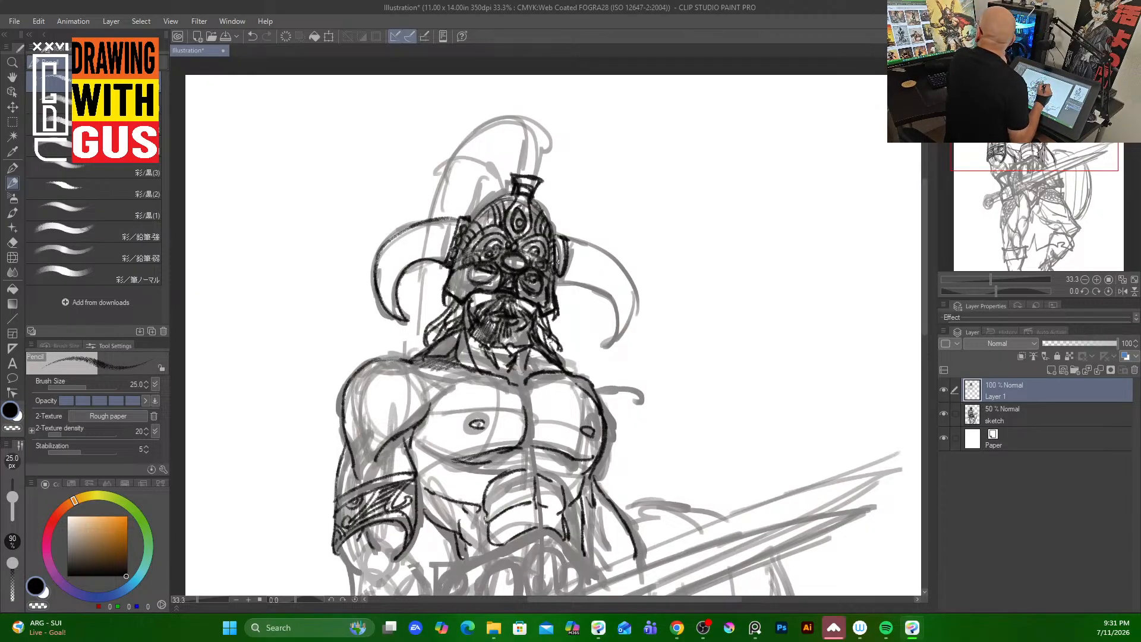
{"action": "left_click_drag", "start_coordinate": [493, 280], "coordinate": [473, 290]}
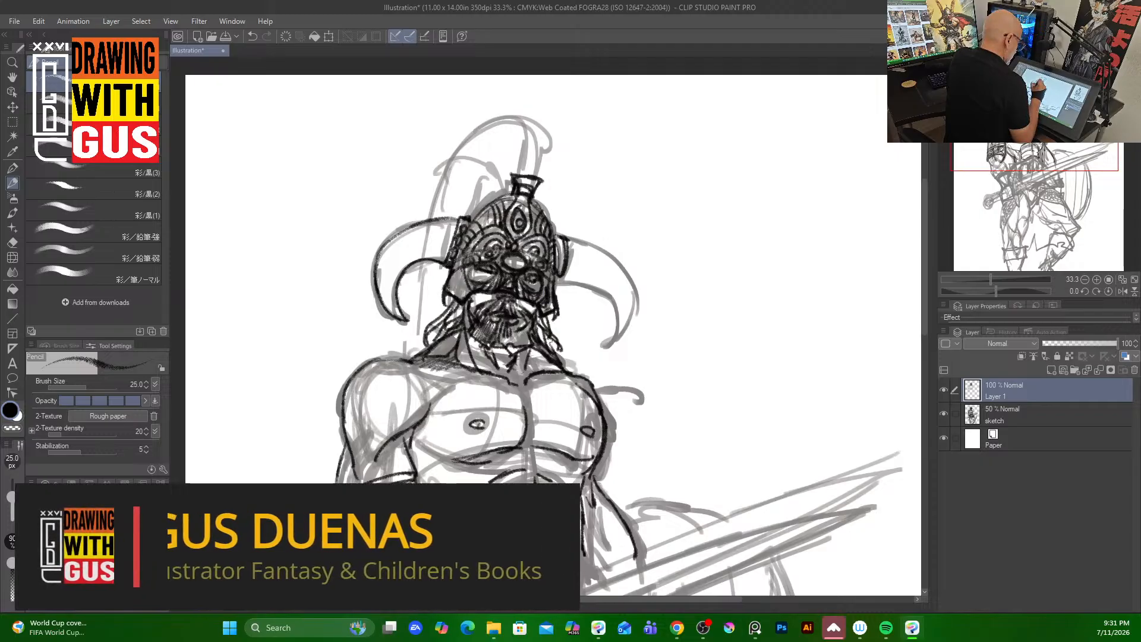
{"action": "mouse_move", "coordinate": [456, 284]}
{"action": "left_mouse_down"}
{"action": "mouse_move", "coordinate": [461, 300]}
{"action": "mouse_move", "coordinate": [456, 278]}
{"action": "left_mouse_up"}
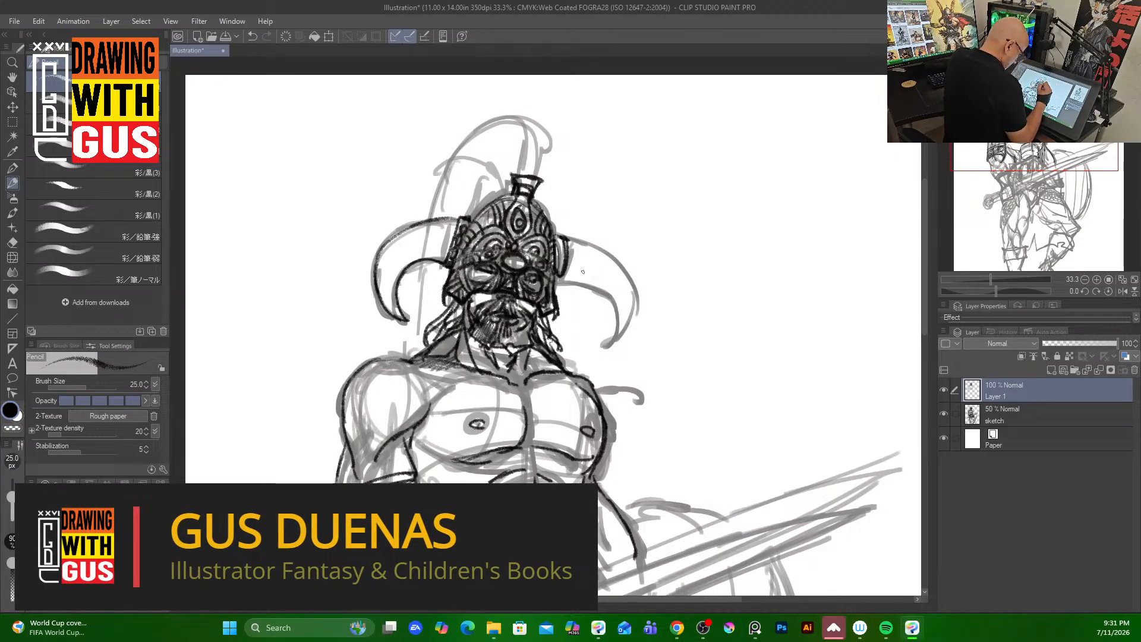
Outline the helmet's plume fanning up from its holder and sweeping down behind the helmet, and hatch its shaded inner side.
{"action": "left_click_drag", "start_coordinate": [549, 147], "coordinate": [536, 181]}
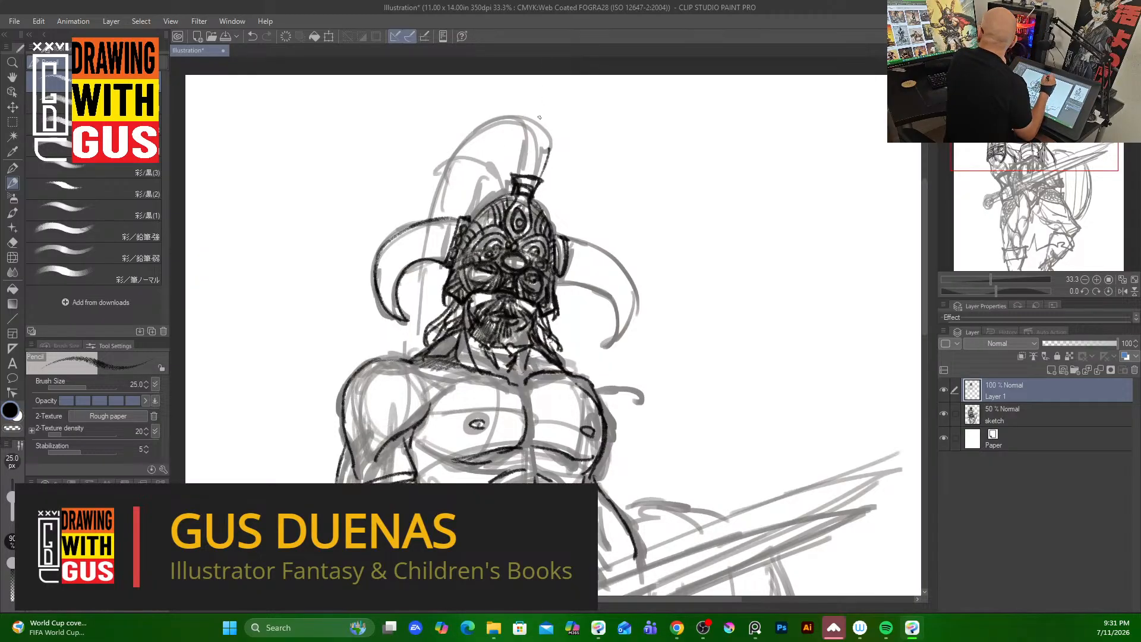
{"action": "left_click_drag", "start_coordinate": [541, 181], "coordinate": [564, 140]}
{"action": "left_click_drag", "start_coordinate": [554, 163], "coordinate": [564, 129]}
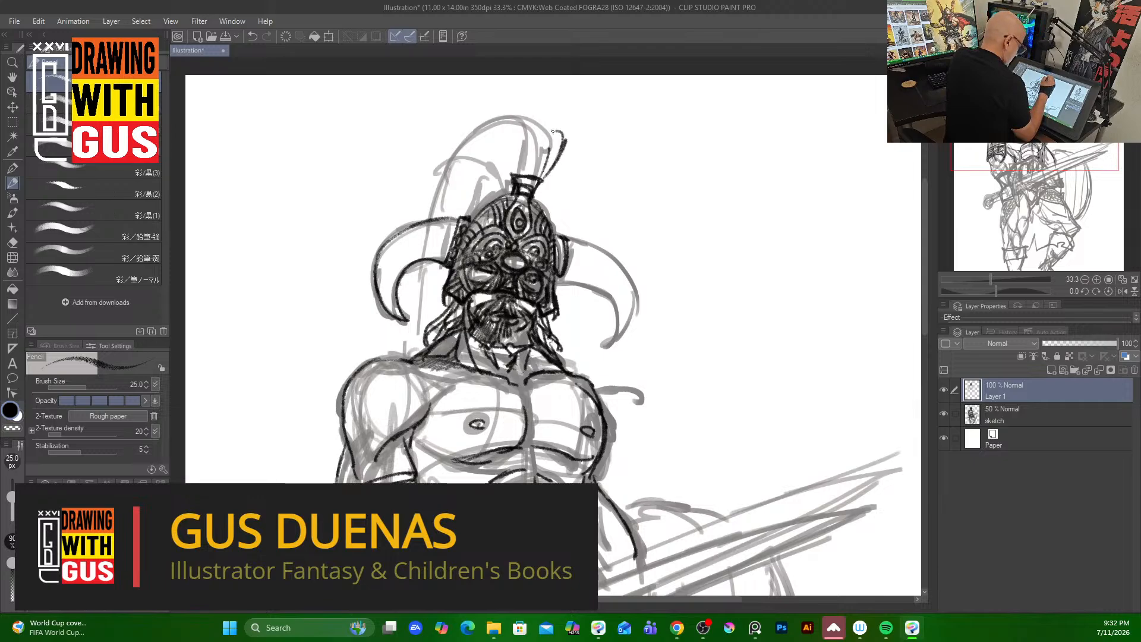
{"action": "left_click_drag", "start_coordinate": [512, 176], "coordinate": [493, 131]}
{"action": "left_click_drag", "start_coordinate": [561, 138], "coordinate": [496, 116]}
{"action": "mouse_move", "coordinate": [500, 117]}
{"action": "left_mouse_down"}
{"action": "mouse_move", "coordinate": [469, 127]}
{"action": "mouse_move", "coordinate": [475, 141]}
{"action": "mouse_move", "coordinate": [444, 210]}
{"action": "left_mouse_up"}
{"action": "left_click_drag", "start_coordinate": [495, 166], "coordinate": [508, 199]}
{"action": "mouse_move", "coordinate": [475, 133]}
{"action": "left_mouse_down"}
{"action": "mouse_move", "coordinate": [450, 156]}
{"action": "mouse_move", "coordinate": [440, 206]}
{"action": "mouse_move", "coordinate": [480, 174]}
{"action": "mouse_move", "coordinate": [490, 145]}
{"action": "mouse_move", "coordinate": [449, 216]}
{"action": "left_mouse_up"}
{"action": "mouse_move", "coordinate": [488, 141]}
{"action": "left_mouse_down"}
{"action": "mouse_move", "coordinate": [454, 215]}
{"action": "mouse_move", "coordinate": [486, 203]}
{"action": "mouse_move", "coordinate": [425, 261]}
{"action": "mouse_move", "coordinate": [423, 328]}
{"action": "left_mouse_up"}
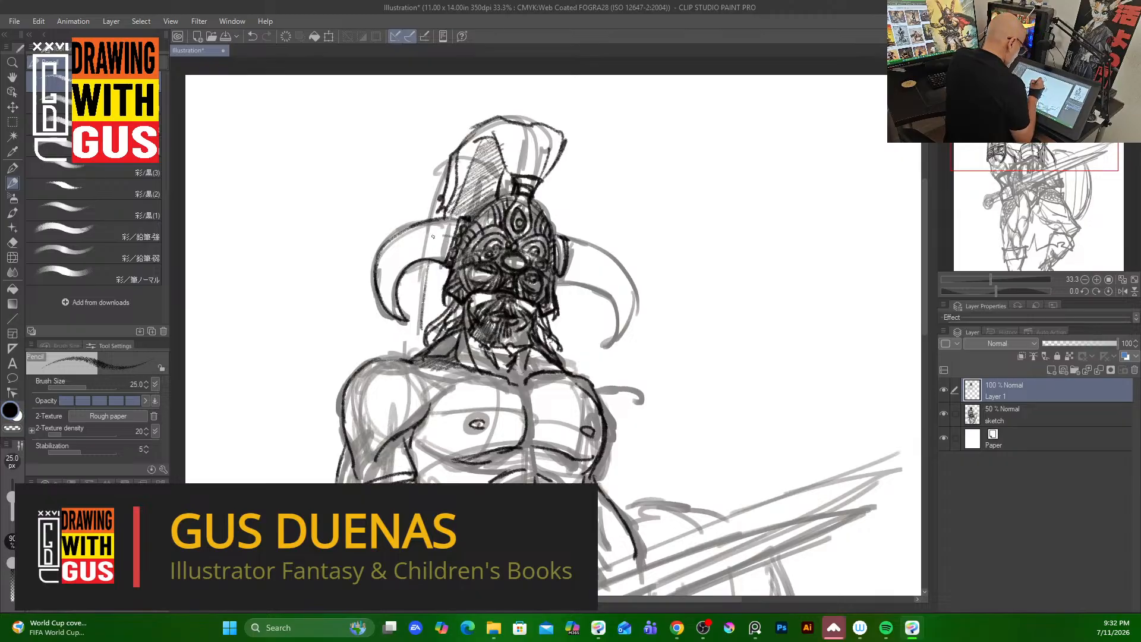
Hatch the shaded base of the sword-arm-side horn, and trace and hatch the horn on the shield side.
{"action": "mouse_move", "coordinate": [444, 236]}
{"action": "left_mouse_down"}
{"action": "mouse_move", "coordinate": [399, 265]}
{"action": "mouse_move", "coordinate": [393, 289]}
{"action": "mouse_move", "coordinate": [405, 256]}
{"action": "mouse_move", "coordinate": [449, 234]}
{"action": "left_mouse_up"}
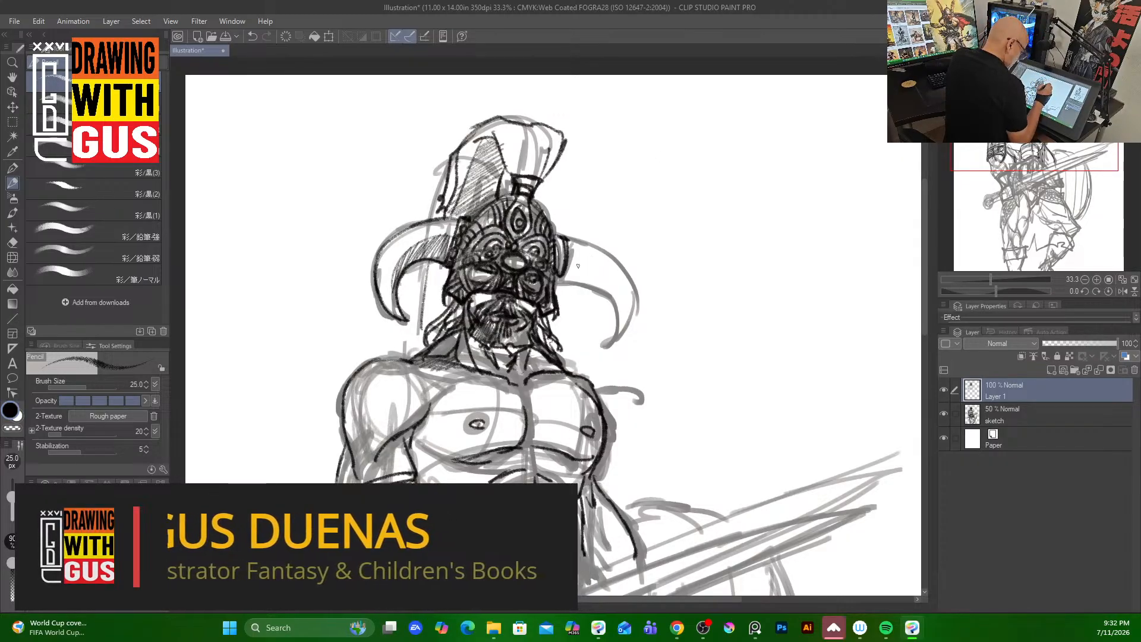
{"action": "mouse_move", "coordinate": [567, 256]}
{"action": "left_mouse_down"}
{"action": "mouse_move", "coordinate": [603, 273]}
{"action": "mouse_move", "coordinate": [613, 335]}
{"action": "mouse_move", "coordinate": [628, 315]}
{"action": "mouse_move", "coordinate": [609, 260]}
{"action": "mouse_move", "coordinate": [560, 238]}
{"action": "mouse_move", "coordinate": [562, 286]}
{"action": "mouse_move", "coordinate": [556, 274]}
{"action": "mouse_move", "coordinate": [561, 254]}
{"action": "mouse_move", "coordinate": [615, 309]}
{"action": "mouse_move", "coordinate": [588, 278]}
{"action": "mouse_move", "coordinate": [612, 289]}
{"action": "mouse_move", "coordinate": [615, 312]}
{"action": "left_mouse_up"}
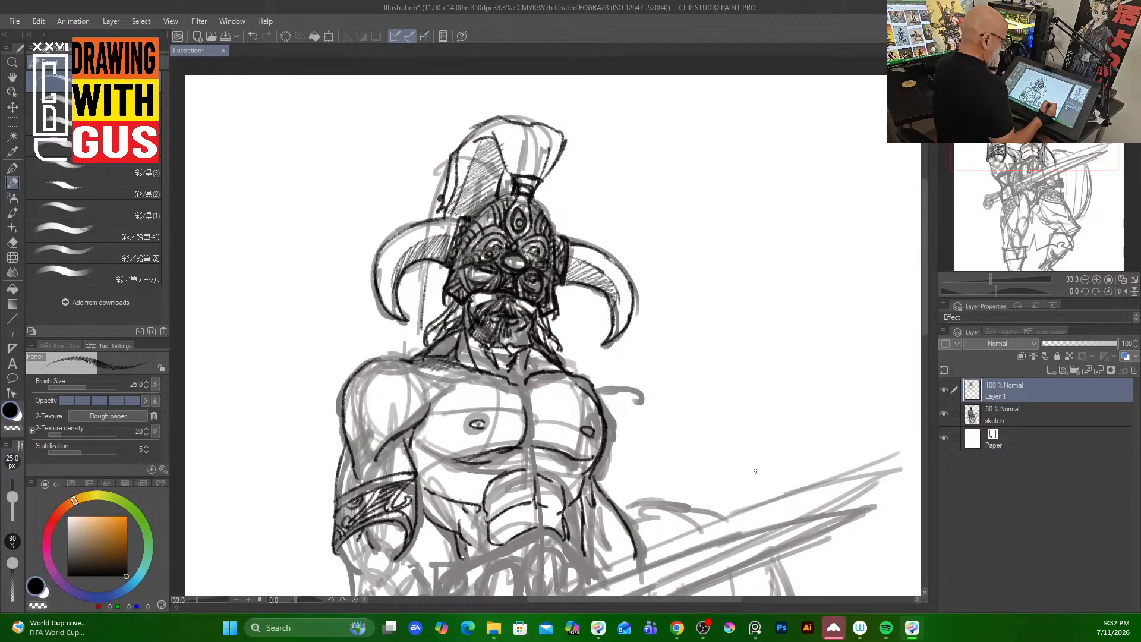
Thicken the hair beside the cheek guards, fill the beard with darker strokes, and sharpen the helmet's eye openings.
{"action": "left_click_drag", "start_coordinate": [450, 295], "coordinate": [440, 319]}
{"action": "left_click_drag", "start_coordinate": [551, 311], "coordinate": [553, 354]}
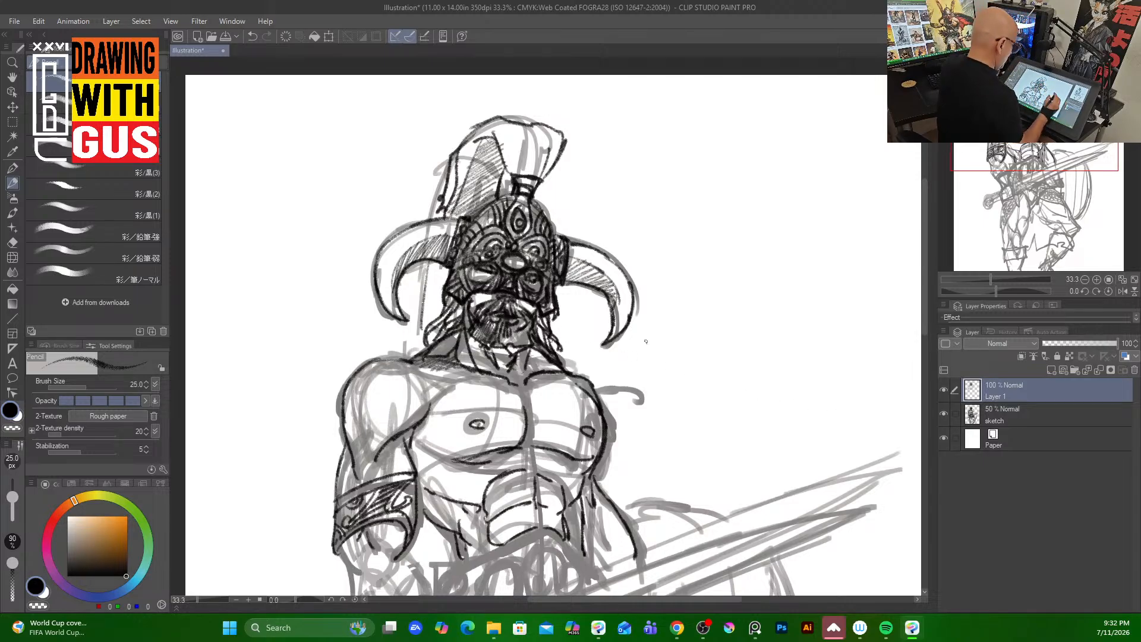
{"action": "mouse_move", "coordinate": [505, 340]}
{"action": "left_mouse_down"}
{"action": "mouse_move", "coordinate": [526, 325]}
{"action": "mouse_move", "coordinate": [466, 336]}
{"action": "mouse_move", "coordinate": [497, 350]}
{"action": "mouse_move", "coordinate": [515, 319]}
{"action": "mouse_move", "coordinate": [497, 325]}
{"action": "mouse_move", "coordinate": [520, 321]}
{"action": "mouse_move", "coordinate": [487, 315]}
{"action": "mouse_move", "coordinate": [504, 308]}
{"action": "left_mouse_up"}
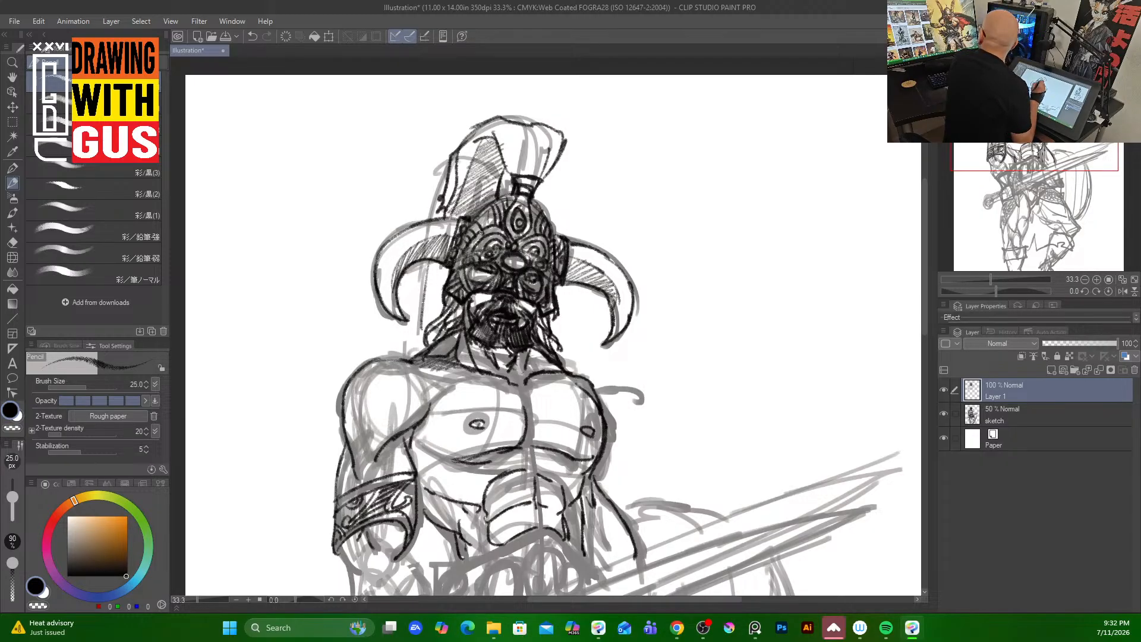
{"action": "mouse_move", "coordinate": [476, 269]}
{"action": "left_mouse_down"}
{"action": "mouse_move", "coordinate": [472, 281]}
{"action": "mouse_move", "coordinate": [479, 269]}
{"action": "mouse_move", "coordinate": [544, 293]}
{"action": "mouse_move", "coordinate": [536, 284]}
{"action": "left_mouse_up"}
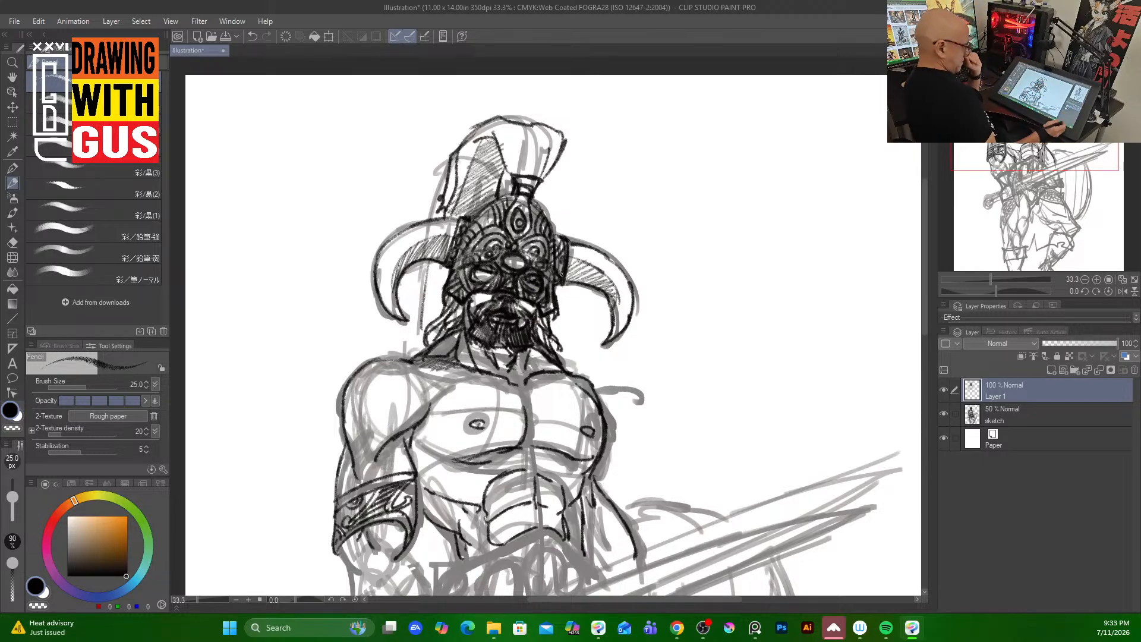
Draw long wavy hair strands blowing out over the shield-side shoulder and add strands on the opposite side of the neck.
{"action": "mouse_move", "coordinate": [559, 348]}
{"action": "left_mouse_down"}
{"action": "mouse_move", "coordinate": [603, 379]}
{"action": "mouse_move", "coordinate": [575, 375]}
{"action": "left_mouse_up"}
{"action": "mouse_move", "coordinate": [550, 326]}
{"action": "left_mouse_down"}
{"action": "mouse_move", "coordinate": [565, 347]}
{"action": "mouse_move", "coordinate": [648, 359]}
{"action": "mouse_move", "coordinate": [601, 378]}
{"action": "left_mouse_up"}
{"action": "left_click_drag", "start_coordinate": [430, 329], "coordinate": [414, 341]}
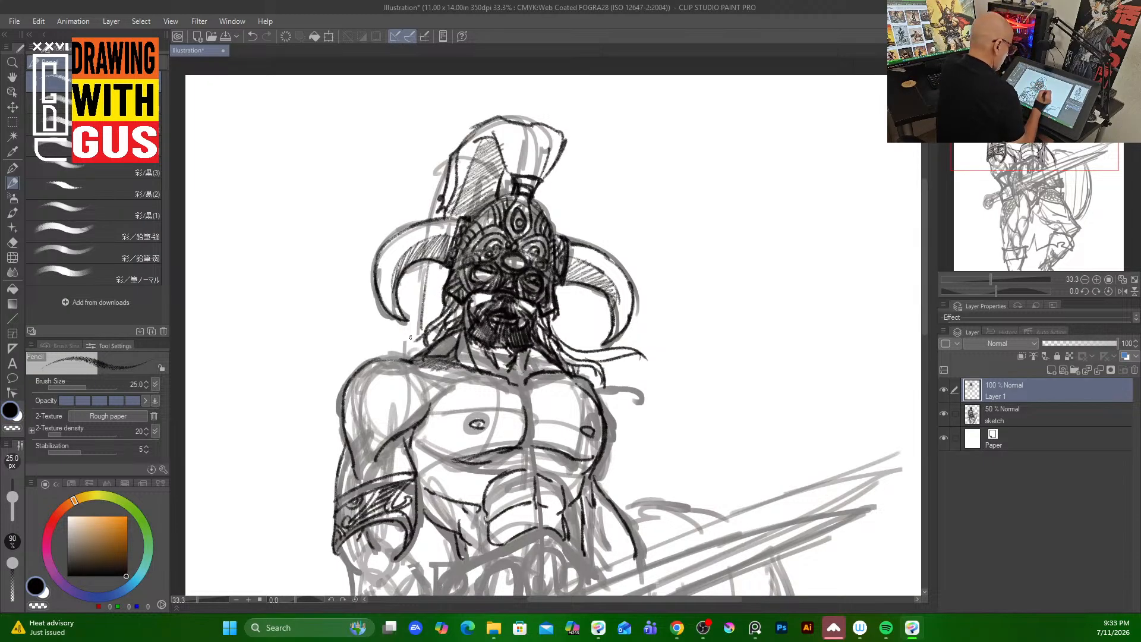
{"action": "scroll", "coordinate": [931, 294], "scroll_direction": "down", "scroll_amount": 5}
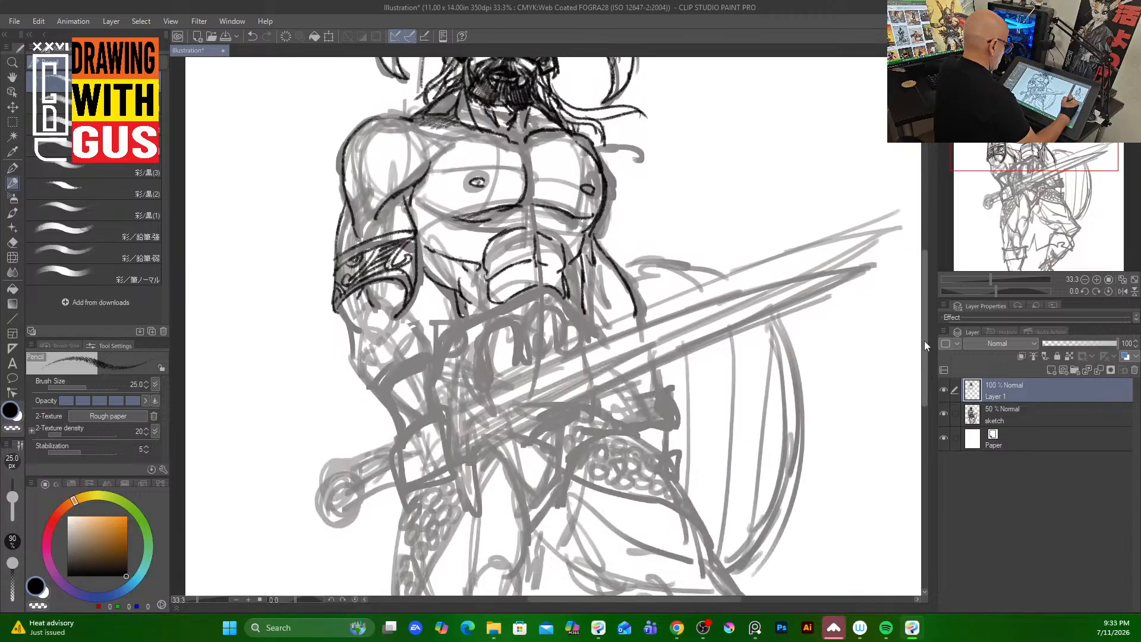
{"action": "mouse_move", "coordinate": [356, 319]}
{"action": "left_mouse_down"}
{"action": "mouse_move", "coordinate": [364, 341]}
{"action": "mouse_move", "coordinate": [381, 347]}
{"action": "left_mouse_up"}
{"action": "mouse_move", "coordinate": [392, 309]}
{"action": "left_mouse_down"}
{"action": "mouse_move", "coordinate": [382, 335]}
{"action": "mouse_move", "coordinate": [364, 315]}
{"action": "left_mouse_up"}
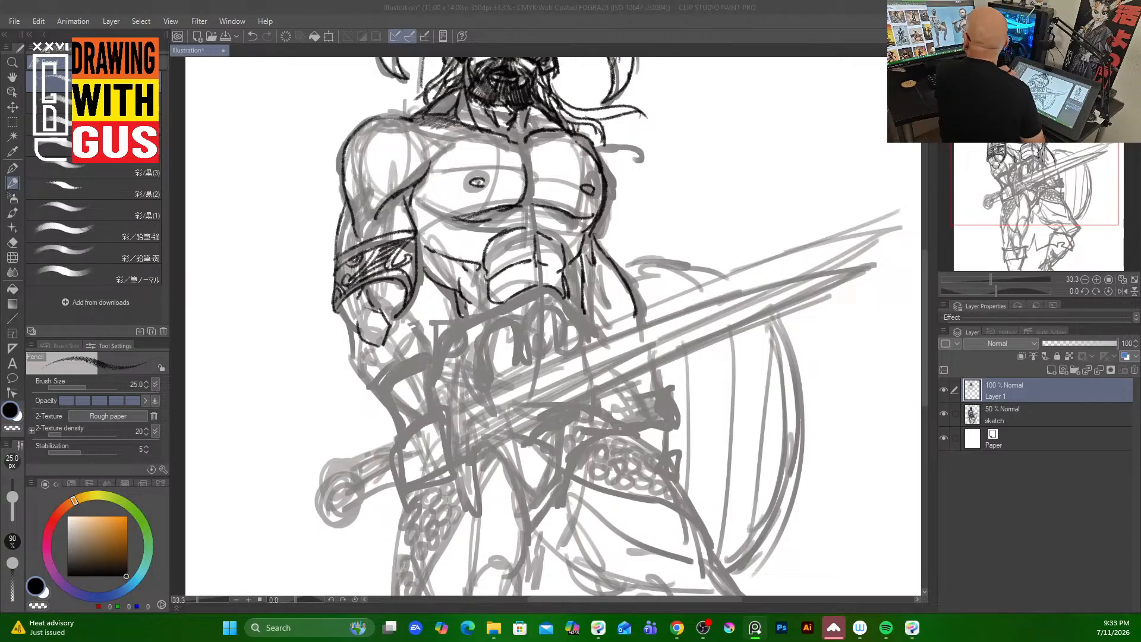
{"action": "left_click", "coordinate": [374, 317]}
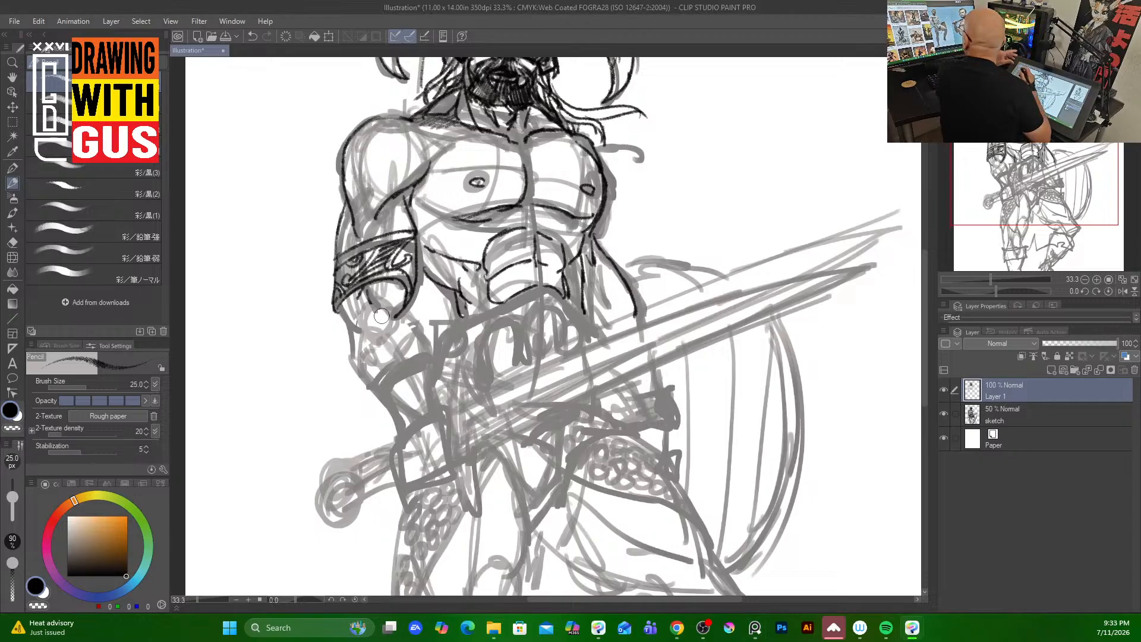
Trace both contours of the sword arm's forearm below the armband and draw the gripping fist with its knuckles and fingers.
{"action": "mouse_move", "coordinate": [348, 322]}
{"action": "left_mouse_down"}
{"action": "mouse_move", "coordinate": [381, 397]}
{"action": "mouse_move", "coordinate": [410, 417]}
{"action": "left_mouse_up"}
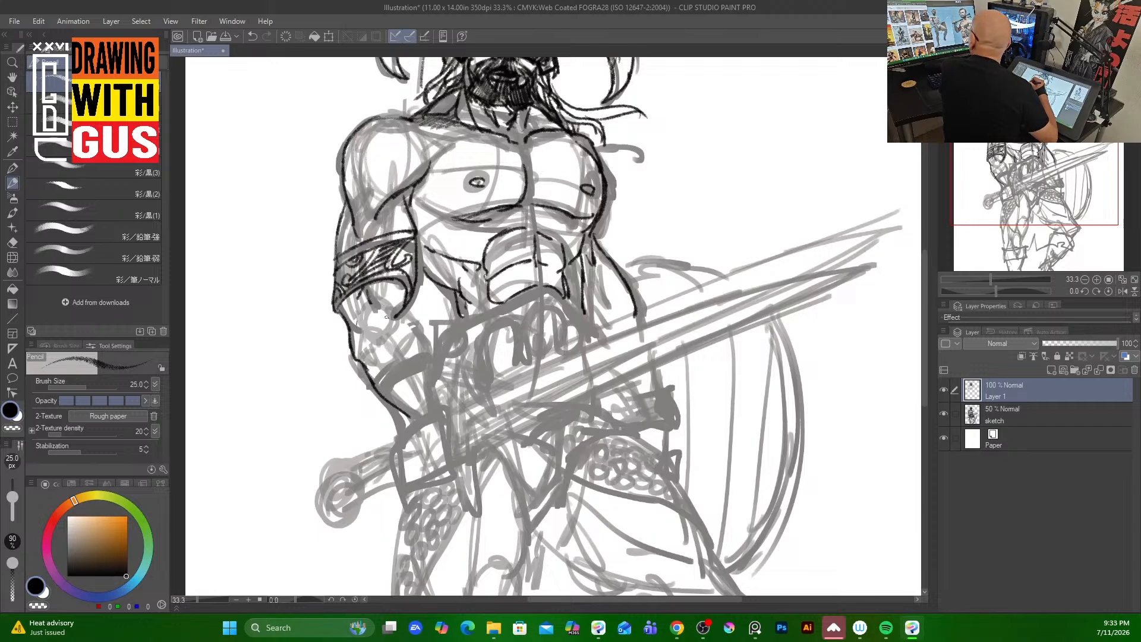
{"action": "mouse_move", "coordinate": [408, 323]}
{"action": "left_mouse_down"}
{"action": "mouse_move", "coordinate": [430, 341]}
{"action": "mouse_move", "coordinate": [446, 408]}
{"action": "mouse_move", "coordinate": [397, 440]}
{"action": "mouse_move", "coordinate": [400, 452]}
{"action": "mouse_move", "coordinate": [412, 457]}
{"action": "mouse_move", "coordinate": [443, 432]}
{"action": "left_mouse_up"}
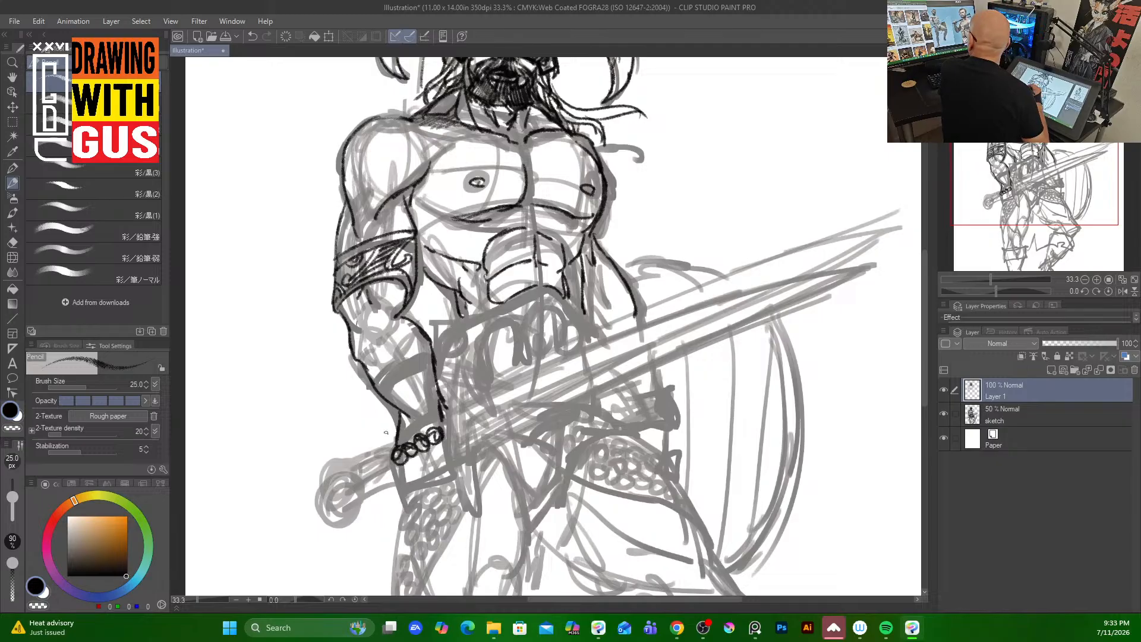
{"action": "mouse_move", "coordinate": [425, 441]}
{"action": "left_mouse_down"}
{"action": "mouse_move", "coordinate": [451, 468]}
{"action": "mouse_move", "coordinate": [450, 453]}
{"action": "left_mouse_up"}
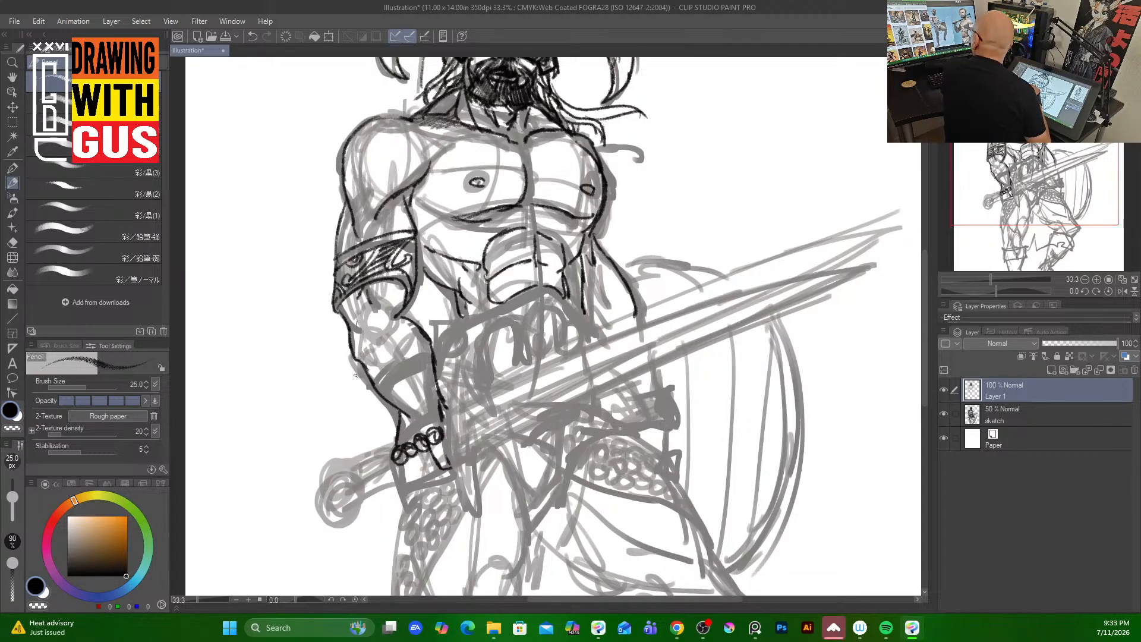
{"action": "left_click_drag", "start_coordinate": [419, 460], "coordinate": [439, 477]}
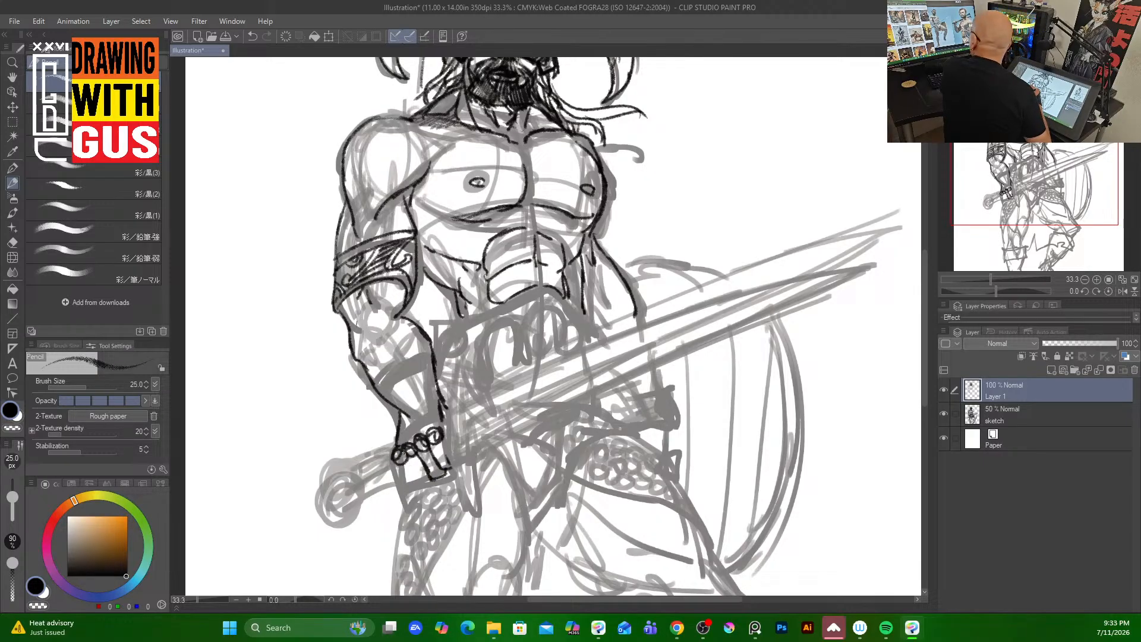
{"action": "mouse_move", "coordinate": [417, 469]}
{"action": "left_mouse_down"}
{"action": "mouse_move", "coordinate": [393, 464]}
{"action": "mouse_move", "coordinate": [426, 481]}
{"action": "mouse_move", "coordinate": [401, 467]}
{"action": "mouse_move", "coordinate": [426, 483]}
{"action": "left_mouse_up"}
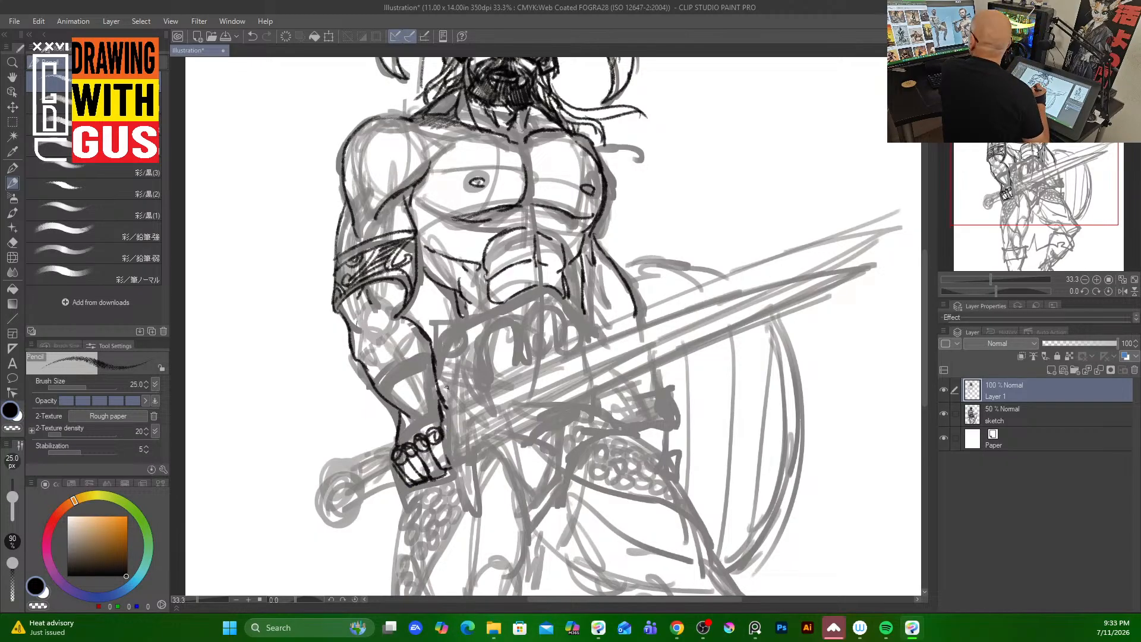
Draw the sword's curved crossguard beside the fist and trace the blade's edges and center line toward the tip.
{"action": "mouse_move", "coordinate": [452, 440]}
{"action": "left_mouse_down"}
{"action": "mouse_move", "coordinate": [449, 386]}
{"action": "mouse_move", "coordinate": [469, 370]}
{"action": "mouse_move", "coordinate": [454, 490]}
{"action": "mouse_move", "coordinate": [472, 493]}
{"action": "mouse_move", "coordinate": [461, 505]}
{"action": "mouse_move", "coordinate": [482, 508]}
{"action": "left_mouse_up"}
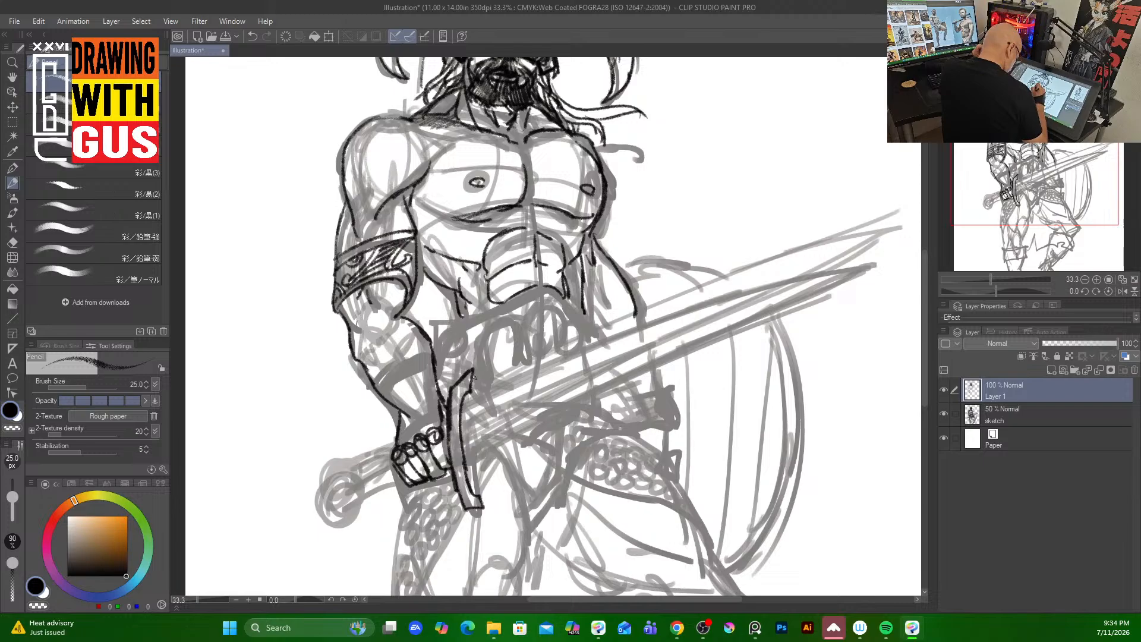
{"action": "left_click_drag", "start_coordinate": [474, 375], "coordinate": [484, 508]}
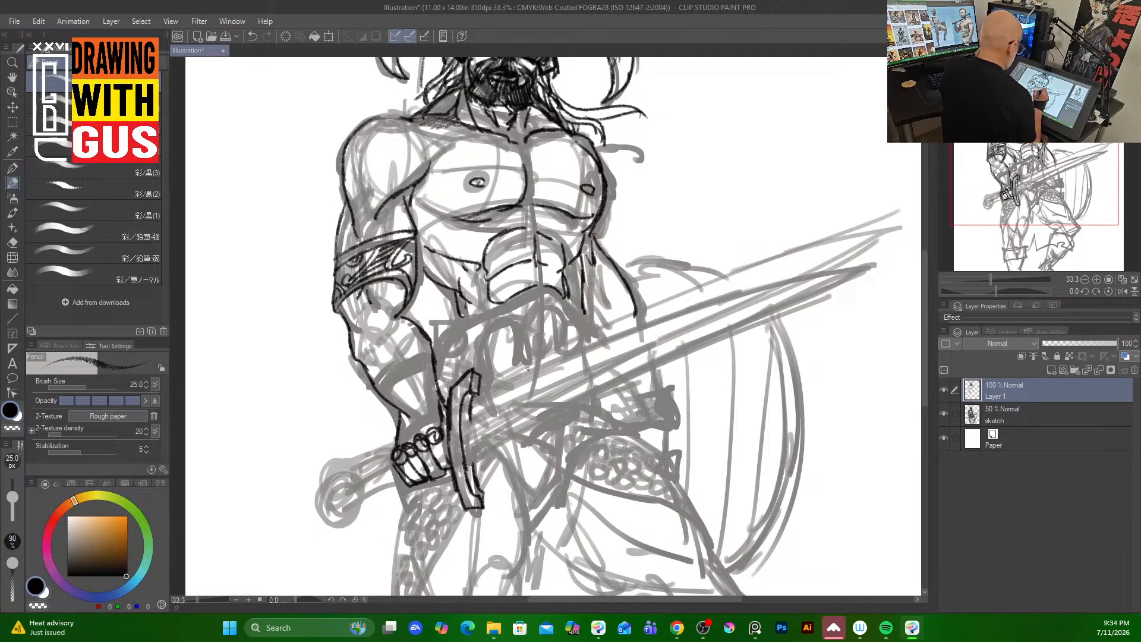
{"action": "left_click_drag", "start_coordinate": [463, 423], "coordinate": [550, 381]}
{"action": "left_click_drag", "start_coordinate": [492, 409], "coordinate": [630, 347]}
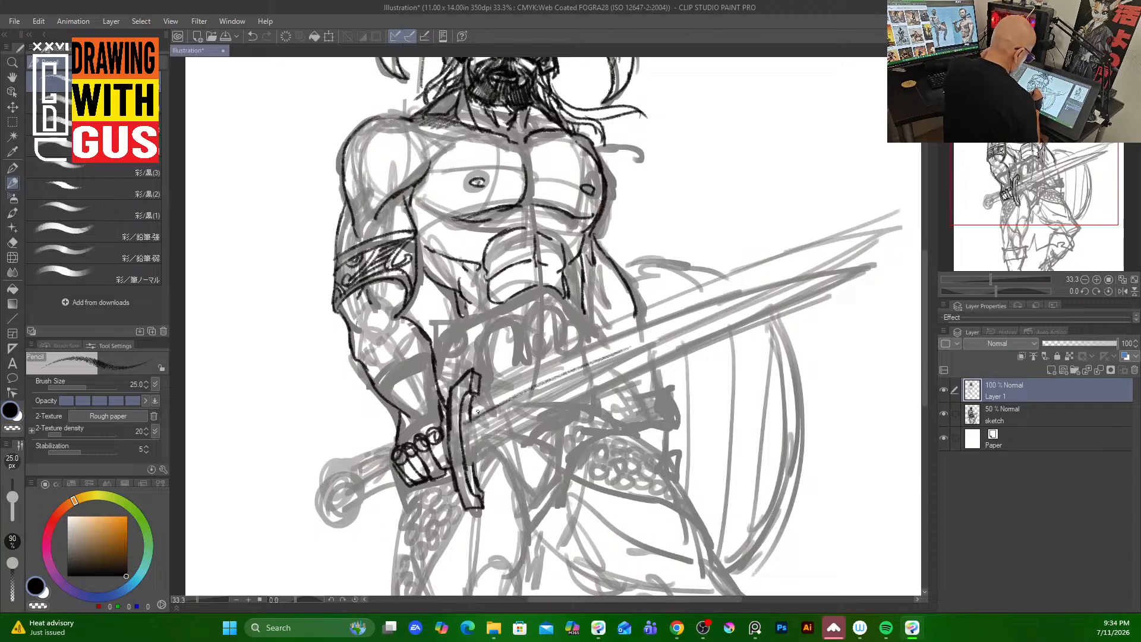
{"action": "left_click_drag", "start_coordinate": [471, 413], "coordinate": [609, 346]}
{"action": "left_click_drag", "start_coordinate": [533, 381], "coordinate": [688, 317]}
{"action": "mouse_move", "coordinate": [610, 347]}
{"action": "left_mouse_down"}
{"action": "mouse_move", "coordinate": [766, 288]}
{"action": "mouse_move", "coordinate": [861, 268]}
{"action": "left_mouse_up"}
{"action": "mouse_move", "coordinate": [805, 299]}
{"action": "left_mouse_down"}
{"action": "mouse_move", "coordinate": [855, 272]}
{"action": "mouse_move", "coordinate": [469, 458]}
{"action": "mouse_move", "coordinate": [565, 407]}
{"action": "left_mouse_up"}
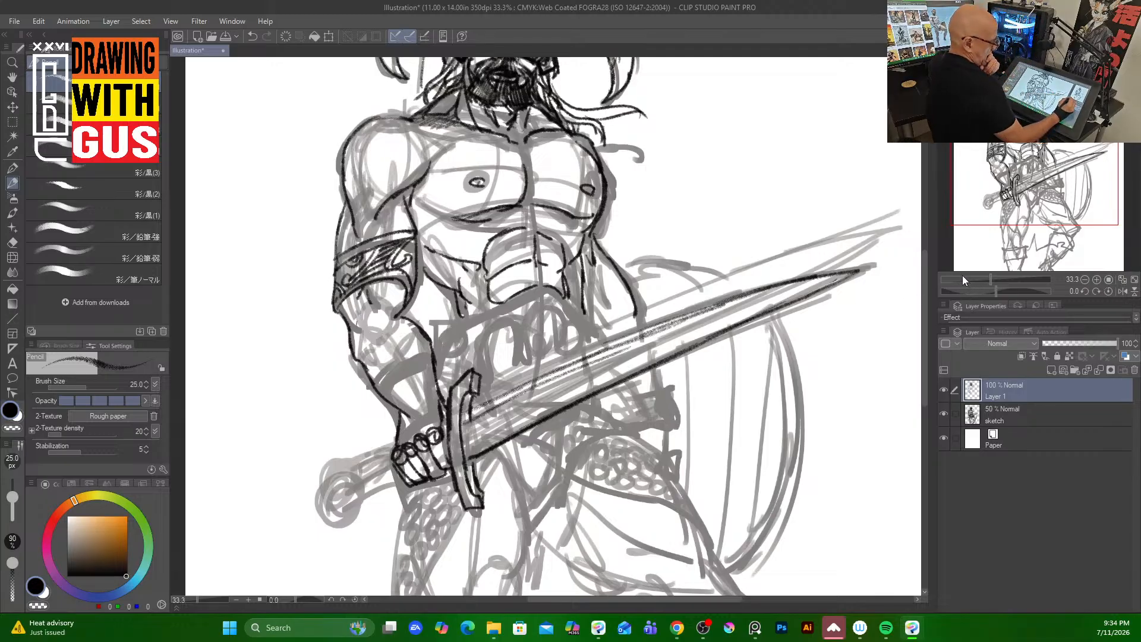
Sharpen the sword's tip, darken both blade edges, and draw the collar where the blade meets the crossguard.
{"action": "mouse_move", "coordinate": [744, 295]}
{"action": "left_mouse_down"}
{"action": "mouse_move", "coordinate": [876, 262]}
{"action": "mouse_move", "coordinate": [804, 296]}
{"action": "mouse_move", "coordinate": [795, 283]}
{"action": "mouse_move", "coordinate": [829, 278]}
{"action": "mouse_move", "coordinate": [808, 294]}
{"action": "mouse_move", "coordinate": [837, 273]}
{"action": "left_mouse_up"}
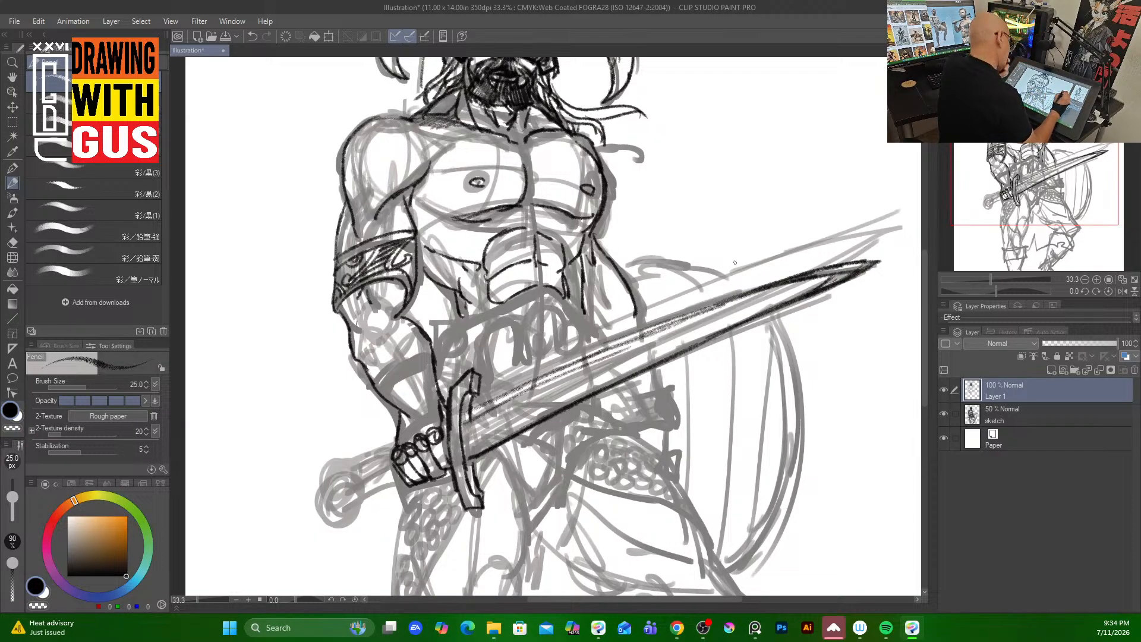
{"action": "left_click_drag", "start_coordinate": [474, 412], "coordinate": [654, 326]}
{"action": "left_click_drag", "start_coordinate": [573, 363], "coordinate": [804, 271]}
{"action": "left_click_drag", "start_coordinate": [738, 294], "coordinate": [859, 259]}
{"action": "left_click_drag", "start_coordinate": [802, 295], "coordinate": [469, 456]}
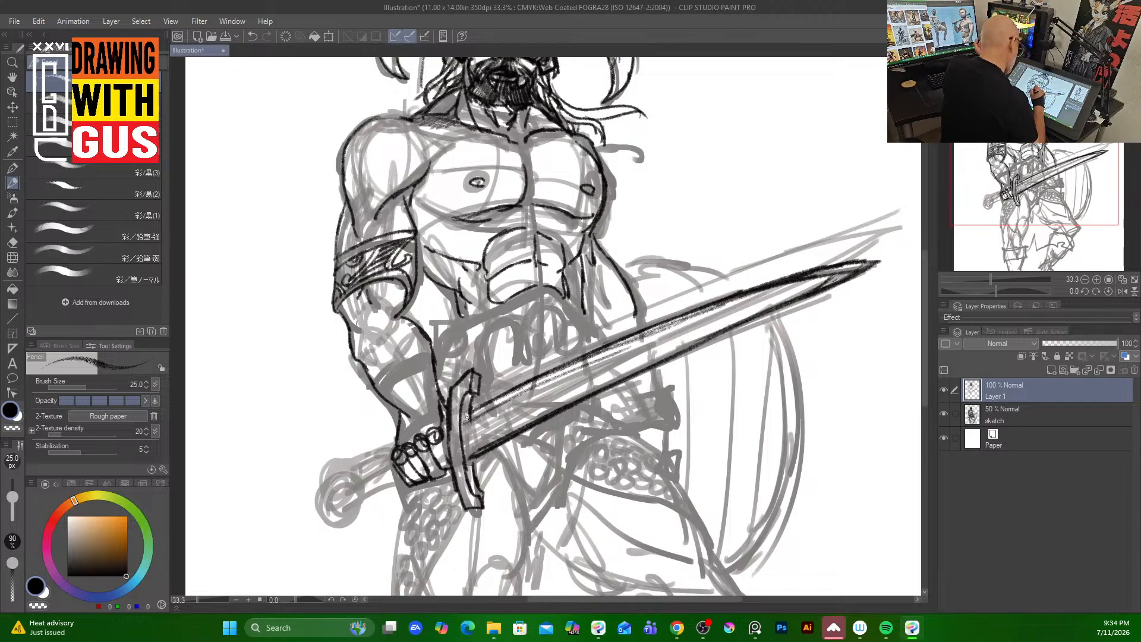
{"action": "mouse_move", "coordinate": [470, 415]}
{"action": "left_mouse_down"}
{"action": "mouse_move", "coordinate": [461, 461]}
{"action": "mouse_move", "coordinate": [478, 405]}
{"action": "mouse_move", "coordinate": [470, 458]}
{"action": "left_mouse_up"}
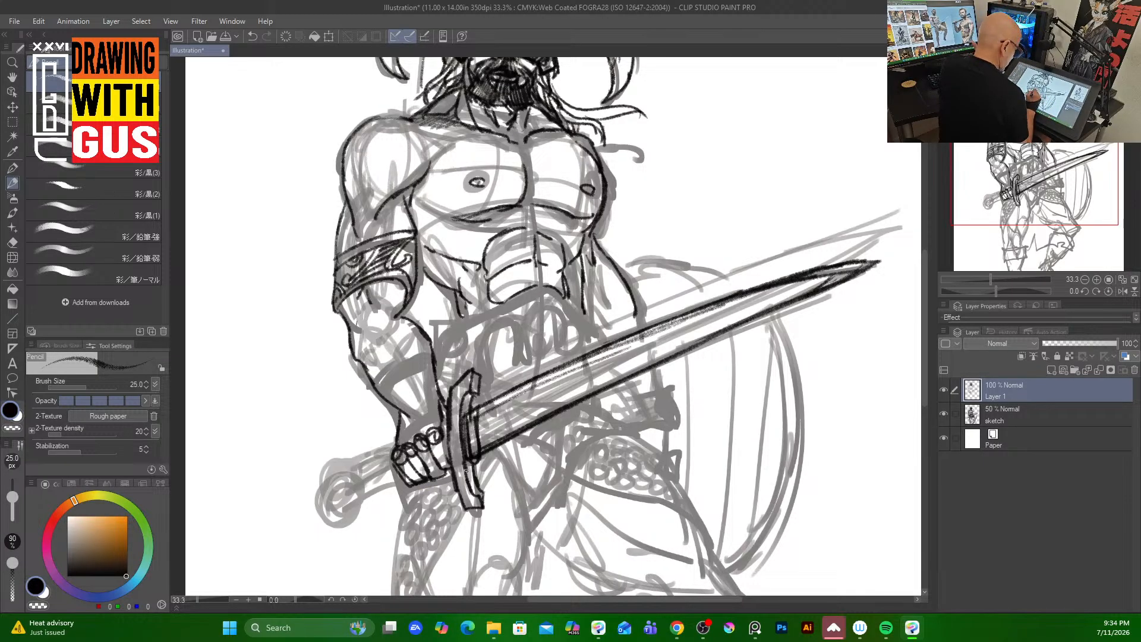
{"action": "left_click_drag", "start_coordinate": [440, 479], "coordinate": [451, 473]}
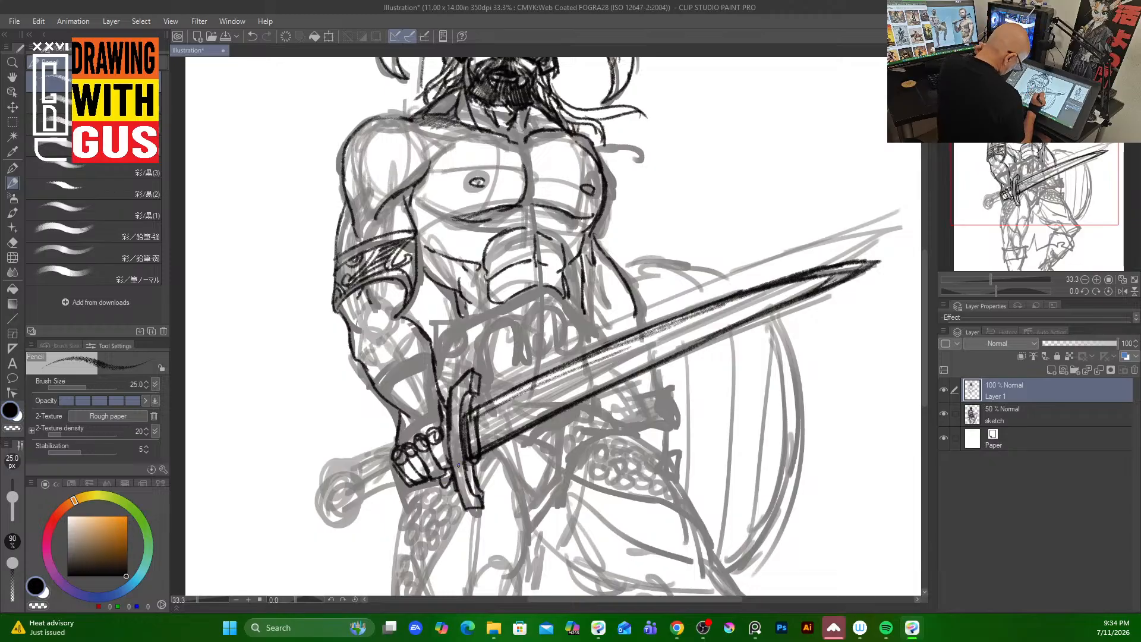
Draw a hatched bracer around the sword arm's wrist and add muscle contour lines along the forearm.
{"action": "mouse_move", "coordinate": [401, 440]}
{"action": "left_mouse_down"}
{"action": "mouse_move", "coordinate": [445, 418]}
{"action": "mouse_move", "coordinate": [427, 399]}
{"action": "mouse_move", "coordinate": [369, 388]}
{"action": "mouse_move", "coordinate": [385, 342]}
{"action": "left_mouse_up"}
{"action": "mouse_move", "coordinate": [380, 344]}
{"action": "left_mouse_down"}
{"action": "mouse_move", "coordinate": [433, 357]}
{"action": "mouse_move", "coordinate": [432, 370]}
{"action": "mouse_move", "coordinate": [384, 373]}
{"action": "mouse_move", "coordinate": [376, 392]}
{"action": "left_mouse_up"}
{"action": "mouse_move", "coordinate": [426, 352]}
{"action": "left_mouse_down"}
{"action": "mouse_move", "coordinate": [386, 373]}
{"action": "mouse_move", "coordinate": [423, 407]}
{"action": "mouse_move", "coordinate": [394, 408]}
{"action": "left_mouse_up"}
{"action": "mouse_move", "coordinate": [412, 359]}
{"action": "left_mouse_down"}
{"action": "mouse_move", "coordinate": [397, 399]}
{"action": "mouse_move", "coordinate": [419, 408]}
{"action": "mouse_move", "coordinate": [403, 373]}
{"action": "mouse_move", "coordinate": [428, 412]}
{"action": "left_mouse_up"}
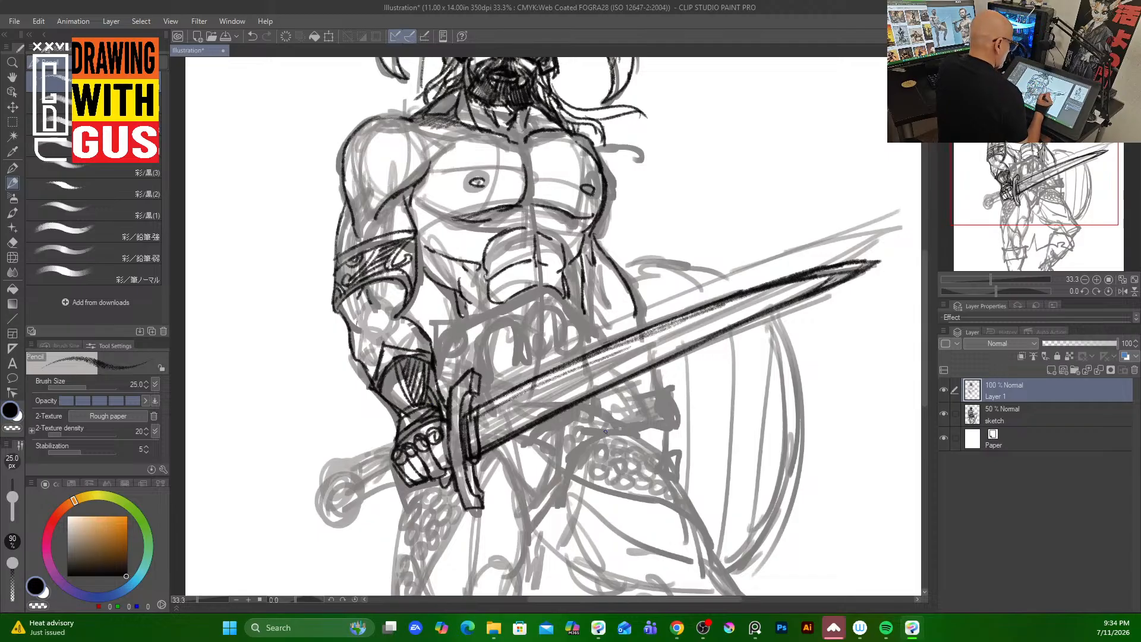
{"action": "left_click_drag", "start_coordinate": [408, 299], "coordinate": [414, 322]}
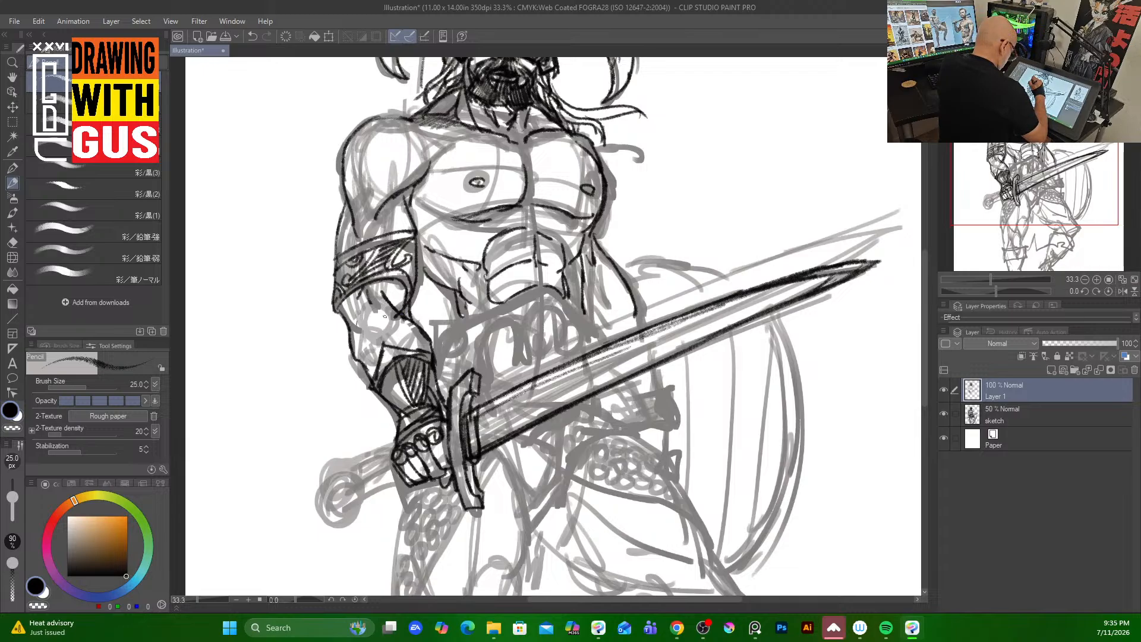
{"action": "mouse_move", "coordinate": [337, 306]}
{"action": "left_mouse_down"}
{"action": "mouse_move", "coordinate": [353, 328]}
{"action": "mouse_move", "coordinate": [359, 320]}
{"action": "mouse_move", "coordinate": [357, 360]}
{"action": "mouse_move", "coordinate": [379, 384]}
{"action": "left_mouse_up"}
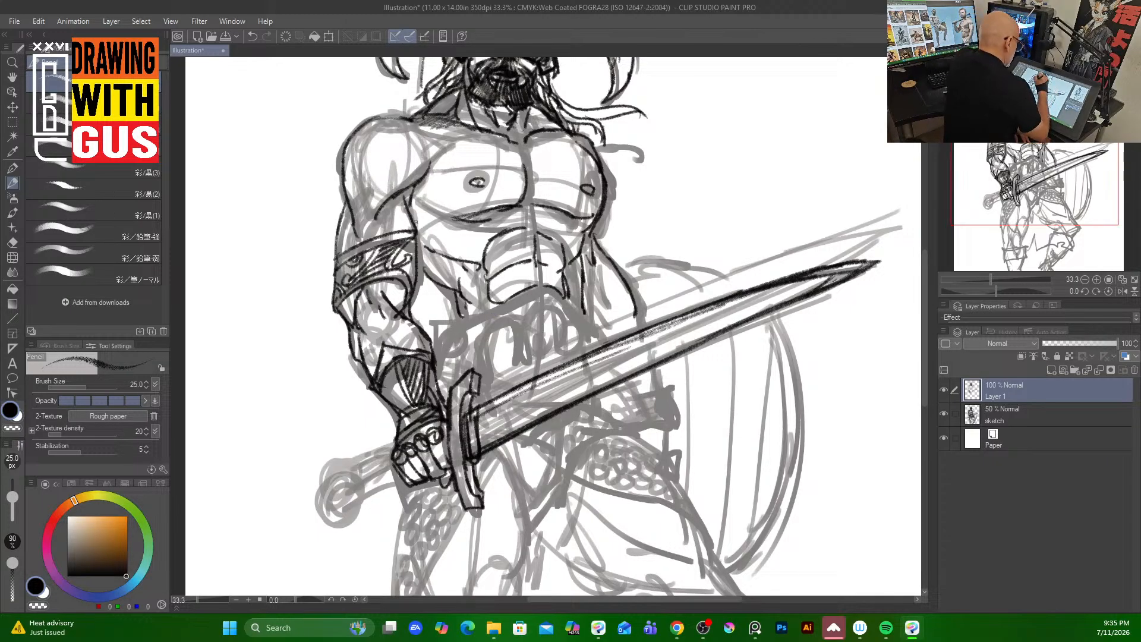
Add contour strokes down both flanks and trace the wide belt's peaked upper edge across the abdomen.
{"action": "mouse_move", "coordinate": [414, 236]}
{"action": "left_mouse_down"}
{"action": "mouse_move", "coordinate": [417, 287]}
{"action": "mouse_move", "coordinate": [434, 277]}
{"action": "mouse_move", "coordinate": [428, 252]}
{"action": "mouse_move", "coordinate": [438, 280]}
{"action": "left_mouse_up"}
{"action": "left_click_drag", "start_coordinate": [579, 264], "coordinate": [583, 317]}
{"action": "mouse_move", "coordinate": [460, 323]}
{"action": "left_mouse_down"}
{"action": "mouse_move", "coordinate": [541, 286]}
{"action": "mouse_move", "coordinate": [593, 326]}
{"action": "mouse_move", "coordinate": [440, 322]}
{"action": "mouse_move", "coordinate": [446, 342]}
{"action": "mouse_move", "coordinate": [540, 298]}
{"action": "mouse_move", "coordinate": [594, 338]}
{"action": "left_mouse_up"}
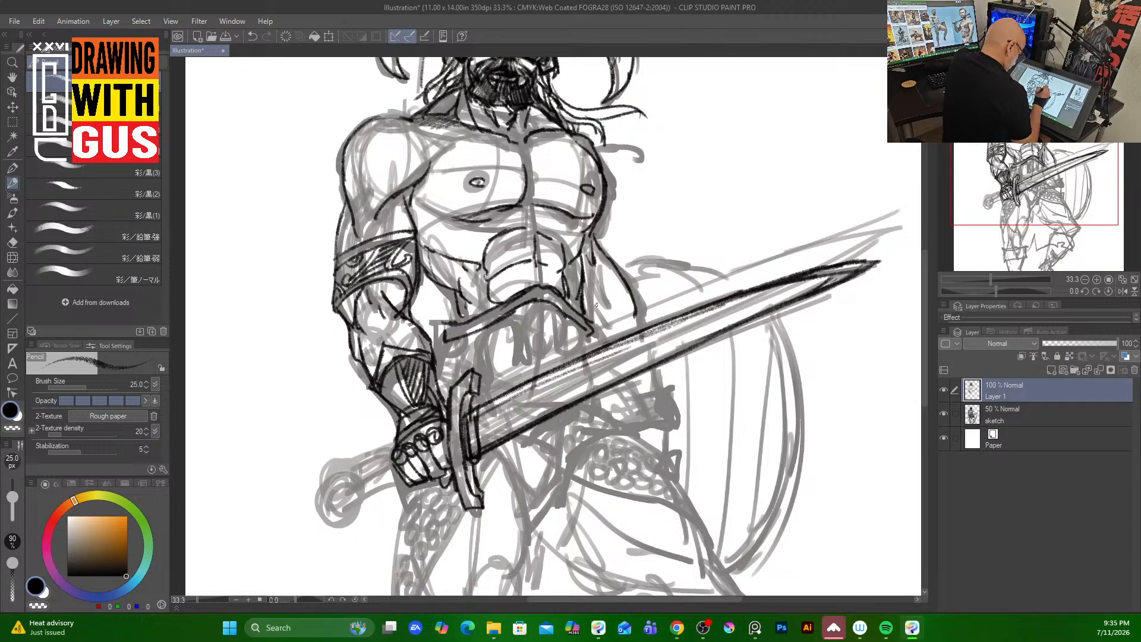
Draw the row of tall oval plates inside the wide belt above the blade and close the belt's corner beside the sword arm.
{"action": "left_click_drag", "start_coordinate": [515, 321], "coordinate": [522, 357]}
{"action": "left_click_drag", "start_coordinate": [518, 347], "coordinate": [514, 368]}
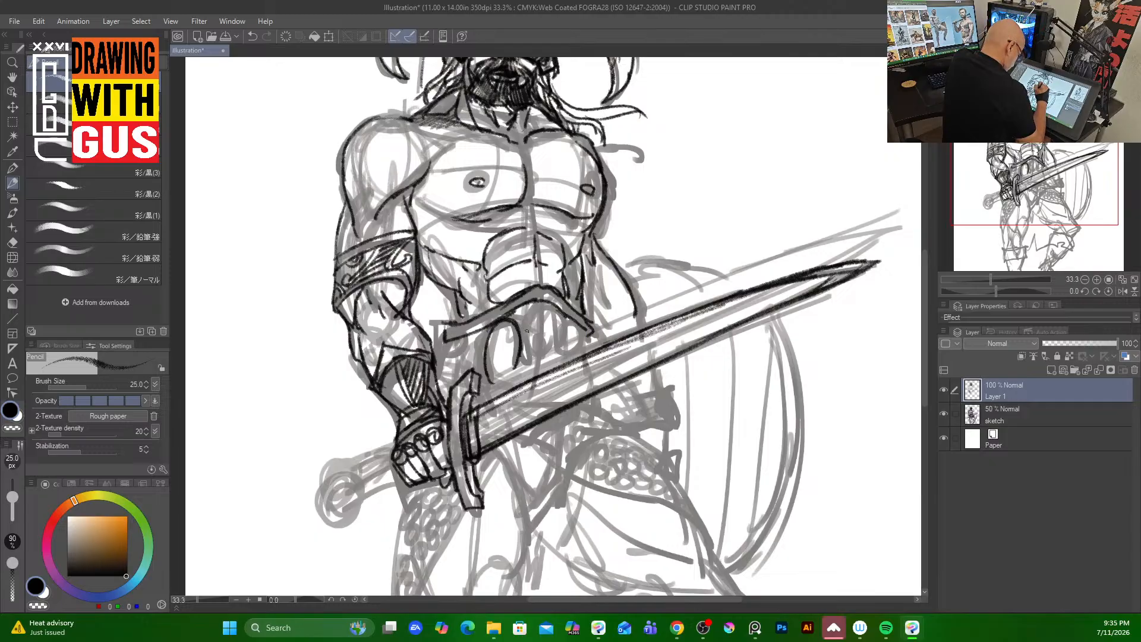
{"action": "left_click_drag", "start_coordinate": [540, 306], "coordinate": [526, 367]}
{"action": "mouse_move", "coordinate": [530, 312]}
{"action": "left_mouse_down"}
{"action": "mouse_move", "coordinate": [556, 321]}
{"action": "mouse_move", "coordinate": [554, 362]}
{"action": "mouse_move", "coordinate": [538, 380]}
{"action": "mouse_move", "coordinate": [488, 394]}
{"action": "left_mouse_up"}
{"action": "mouse_move", "coordinate": [475, 342]}
{"action": "left_mouse_down"}
{"action": "mouse_move", "coordinate": [451, 339]}
{"action": "mouse_move", "coordinate": [470, 372]}
{"action": "left_mouse_up"}
{"action": "mouse_move", "coordinate": [447, 343]}
{"action": "left_mouse_down"}
{"action": "mouse_move", "coordinate": [474, 393]}
{"action": "mouse_move", "coordinate": [467, 403]}
{"action": "mouse_move", "coordinate": [443, 382]}
{"action": "left_mouse_up"}
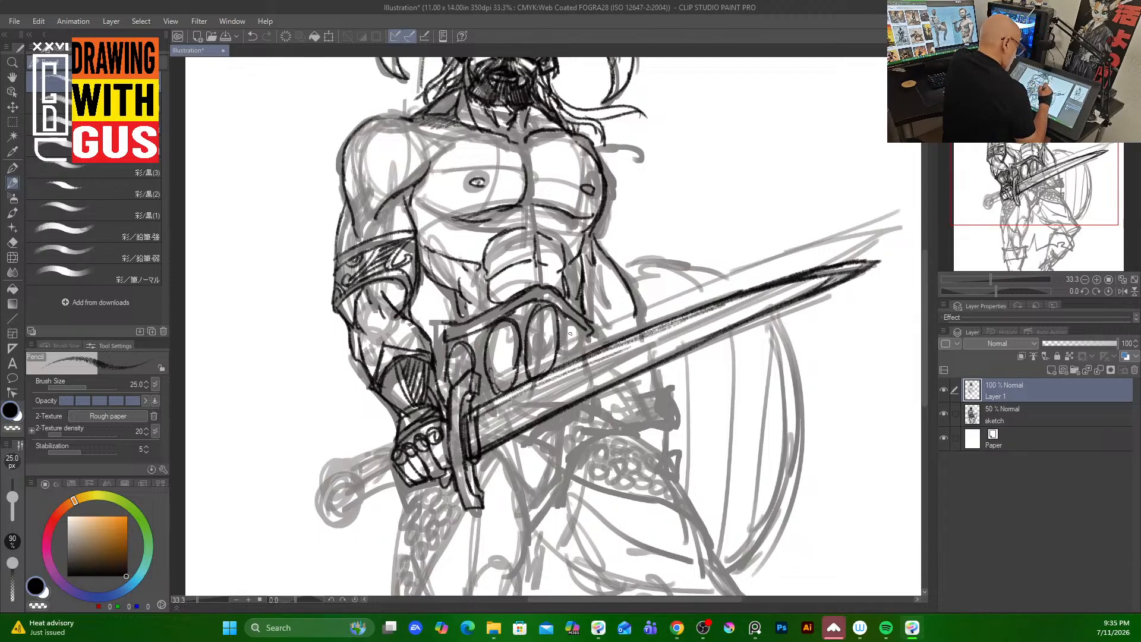
{"action": "left_click_drag", "start_coordinate": [585, 326], "coordinate": [566, 359]}
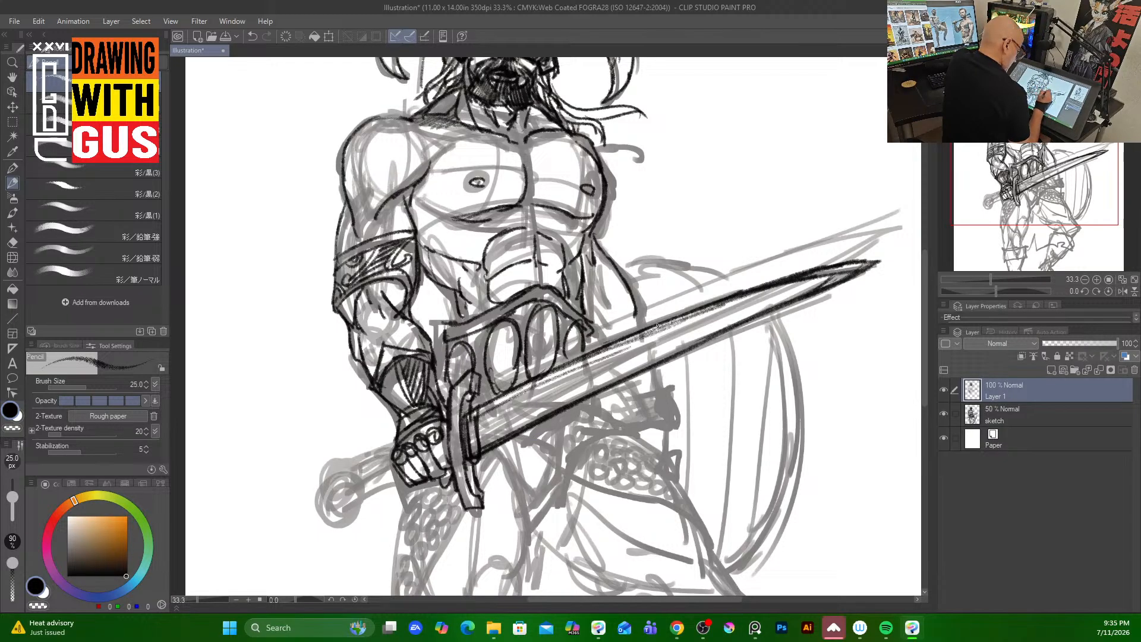
{"action": "left_click_drag", "start_coordinate": [462, 327], "coordinate": [439, 337]}
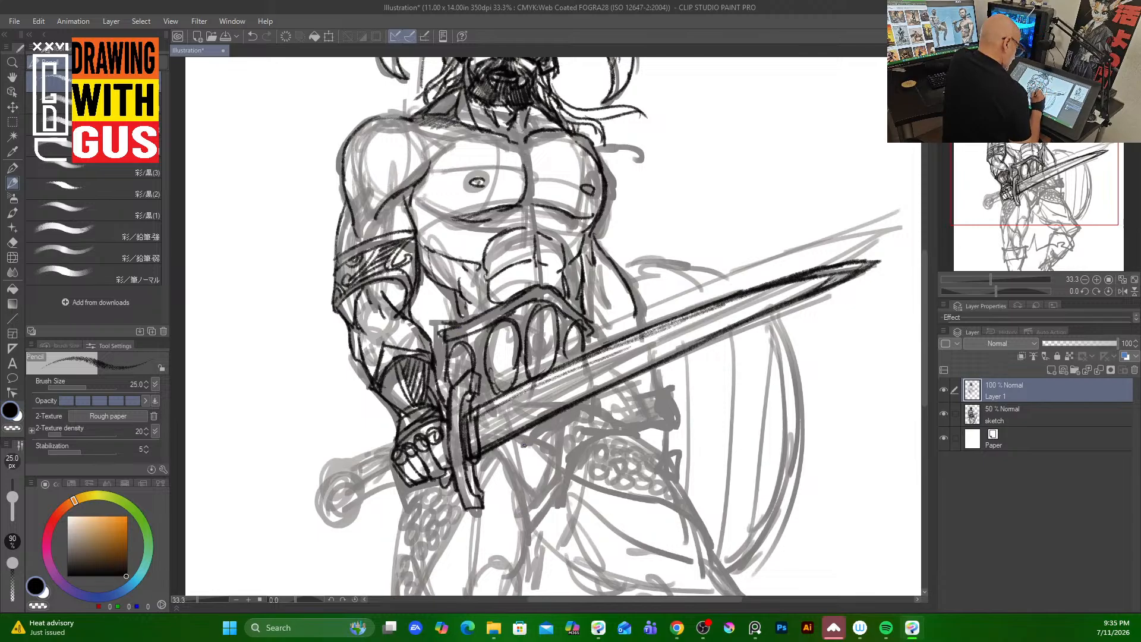
Draw the belt's lower edge beneath the blade, bead columns between the oval plates, and short strokes at the waist sides.
{"action": "mouse_move", "coordinate": [524, 444]}
{"action": "left_mouse_down"}
{"action": "mouse_move", "coordinate": [575, 424]}
{"action": "mouse_move", "coordinate": [597, 398]}
{"action": "mouse_move", "coordinate": [525, 432]}
{"action": "mouse_move", "coordinate": [487, 405]}
{"action": "left_mouse_up"}
{"action": "left_click_drag", "start_coordinate": [481, 332], "coordinate": [487, 398]}
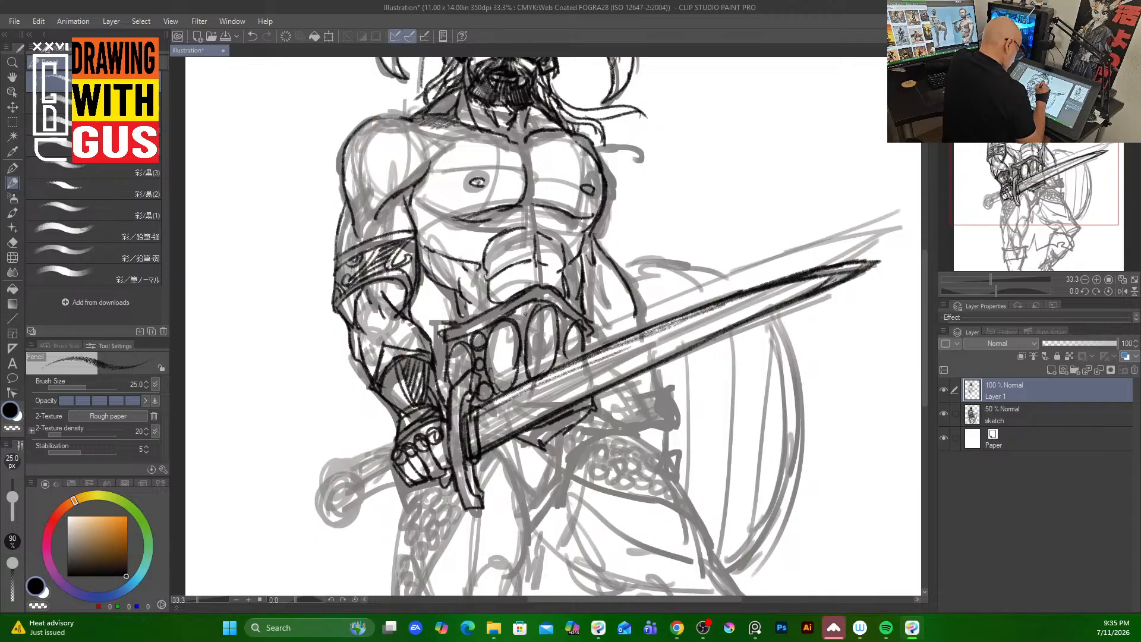
{"action": "left_click_drag", "start_coordinate": [525, 314], "coordinate": [516, 377]}
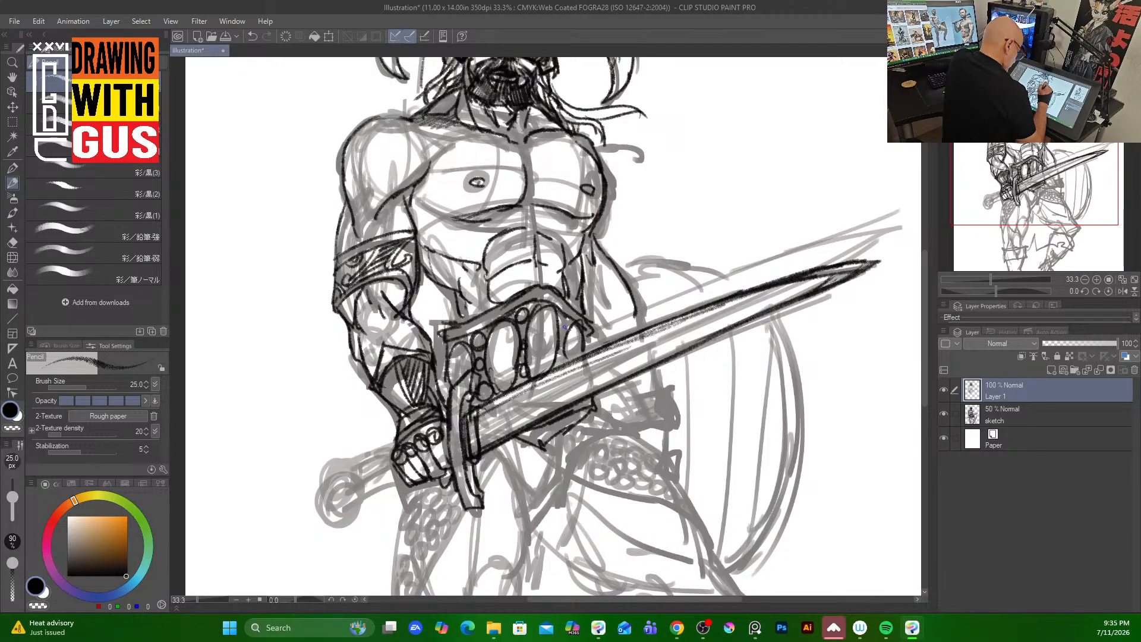
{"action": "mouse_move", "coordinate": [564, 317]}
{"action": "left_mouse_down"}
{"action": "mouse_move", "coordinate": [565, 364]}
{"action": "mouse_move", "coordinate": [588, 355]}
{"action": "left_mouse_up"}
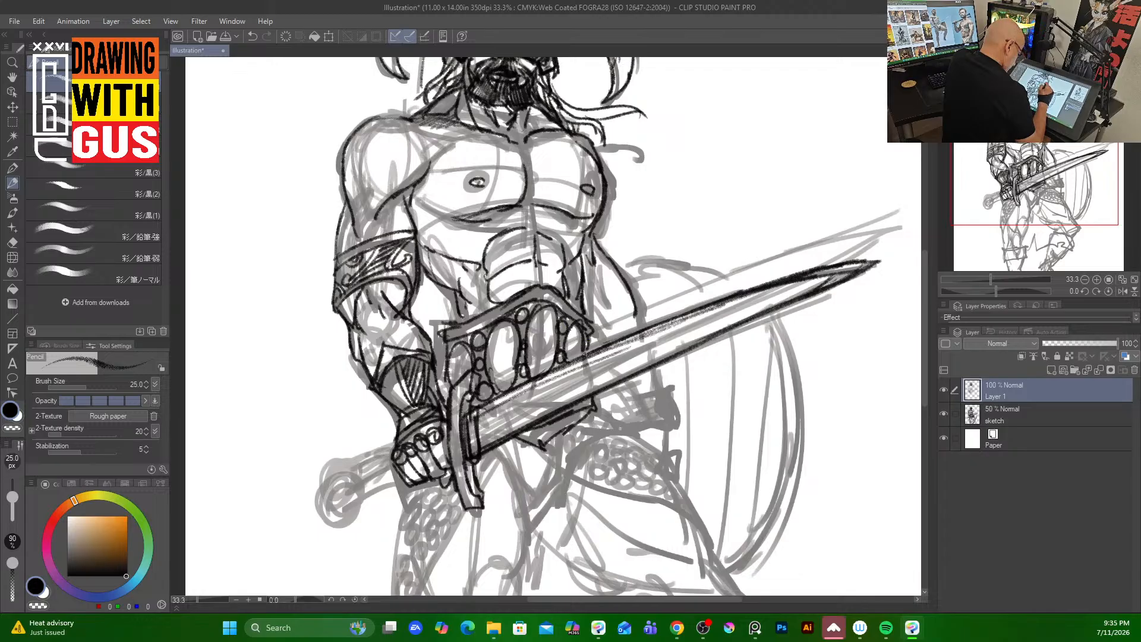
{"action": "left_click_drag", "start_coordinate": [447, 346], "coordinate": [446, 397]}
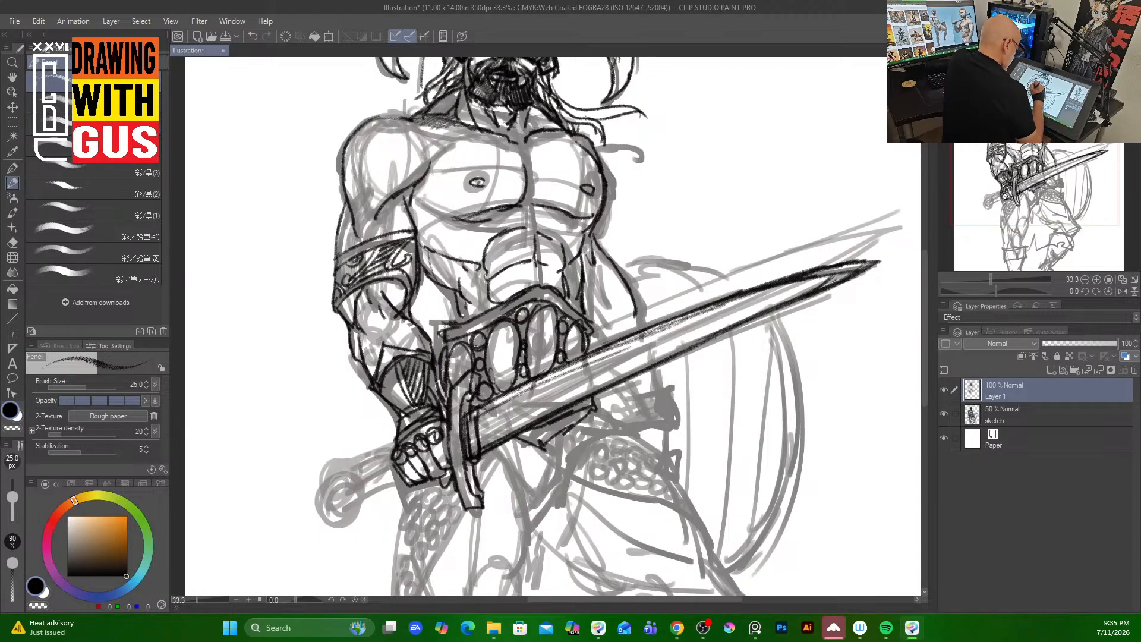
{"action": "left_click_drag", "start_coordinate": [454, 290], "coordinate": [452, 325]}
{"action": "mouse_move", "coordinate": [582, 293]}
{"action": "left_mouse_down"}
{"action": "mouse_move", "coordinate": [575, 314]}
{"action": "mouse_move", "coordinate": [586, 318]}
{"action": "left_mouse_up"}
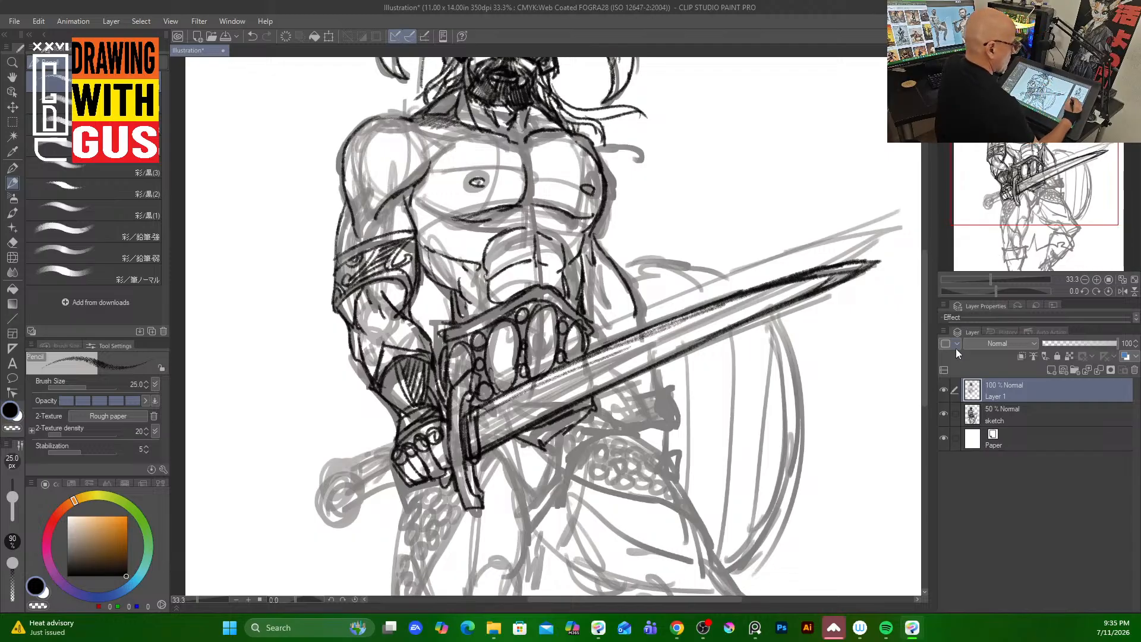
Draw the pointed loincloth flap below the belt and trace the sword-side leg's thigh contours and knee down to the boot cuff.
{"action": "mouse_move", "coordinate": [923, 369]}
{"action": "left_mouse_down"}
{"action": "mouse_move", "coordinate": [924, 313]}
{"action": "mouse_move", "coordinate": [922, 409]}
{"action": "mouse_move", "coordinate": [920, 390]}
{"action": "left_mouse_up"}
{"action": "mouse_move", "coordinate": [562, 373]}
{"action": "left_mouse_down"}
{"action": "mouse_move", "coordinate": [557, 411]}
{"action": "mouse_move", "coordinate": [526, 430]}
{"action": "mouse_move", "coordinate": [517, 526]}
{"action": "left_mouse_up"}
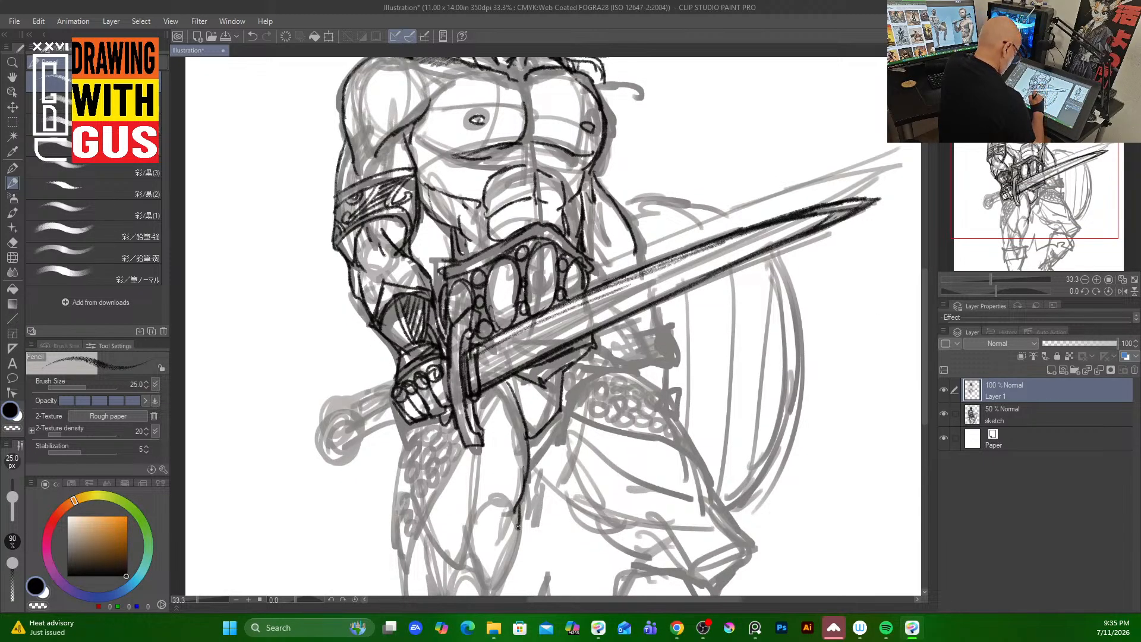
{"action": "left_click_drag", "start_coordinate": [922, 366], "coordinate": [924, 383]}
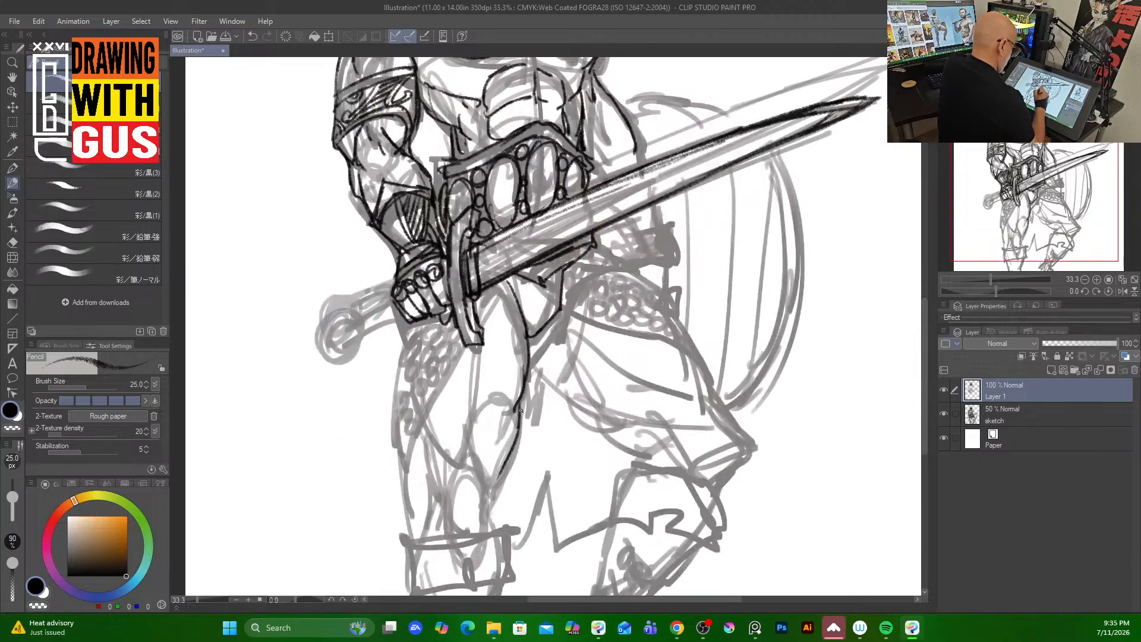
{"action": "mouse_move", "coordinate": [520, 411]}
{"action": "left_mouse_down"}
{"action": "mouse_move", "coordinate": [482, 476]}
{"action": "mouse_move", "coordinate": [496, 470]}
{"action": "mouse_move", "coordinate": [440, 477]}
{"action": "left_mouse_up"}
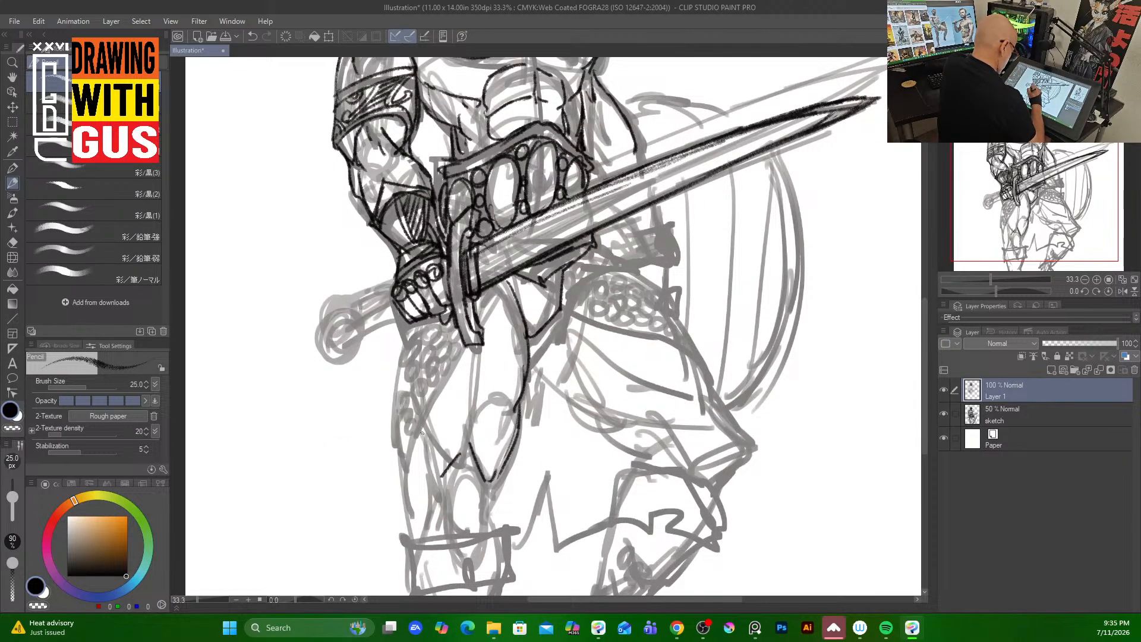
{"action": "mouse_move", "coordinate": [418, 429]}
{"action": "left_mouse_down"}
{"action": "mouse_move", "coordinate": [451, 527]}
{"action": "mouse_move", "coordinate": [484, 493]}
{"action": "mouse_move", "coordinate": [472, 472]}
{"action": "mouse_move", "coordinate": [493, 531]}
{"action": "left_mouse_up"}
{"action": "left_click_drag", "start_coordinate": [432, 475], "coordinate": [430, 538]}
{"action": "left_click_drag", "start_coordinate": [423, 436], "coordinate": [433, 455]}
{"action": "left_click_drag", "start_coordinate": [469, 346], "coordinate": [420, 432]}
{"action": "left_click_drag", "start_coordinate": [438, 391], "coordinate": [406, 538]}
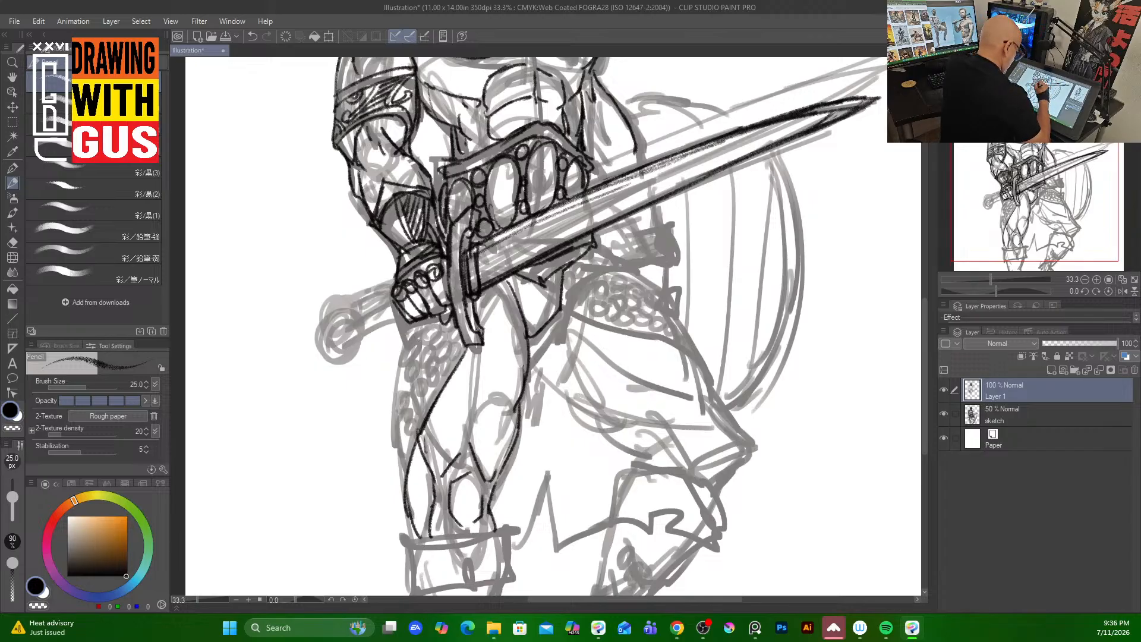
Trace the shield-side thigh's upper contour and the curved edge of its scaled hip armor from the belt toward the knee.
{"action": "mouse_move", "coordinate": [480, 322]}
{"action": "left_mouse_down"}
{"action": "mouse_move", "coordinate": [516, 276]}
{"action": "mouse_move", "coordinate": [696, 358]}
{"action": "mouse_move", "coordinate": [710, 379]}
{"action": "left_mouse_up"}
{"action": "mouse_move", "coordinate": [634, 265]}
{"action": "left_mouse_down"}
{"action": "mouse_move", "coordinate": [696, 328]}
{"action": "mouse_move", "coordinate": [713, 384]}
{"action": "left_mouse_up"}
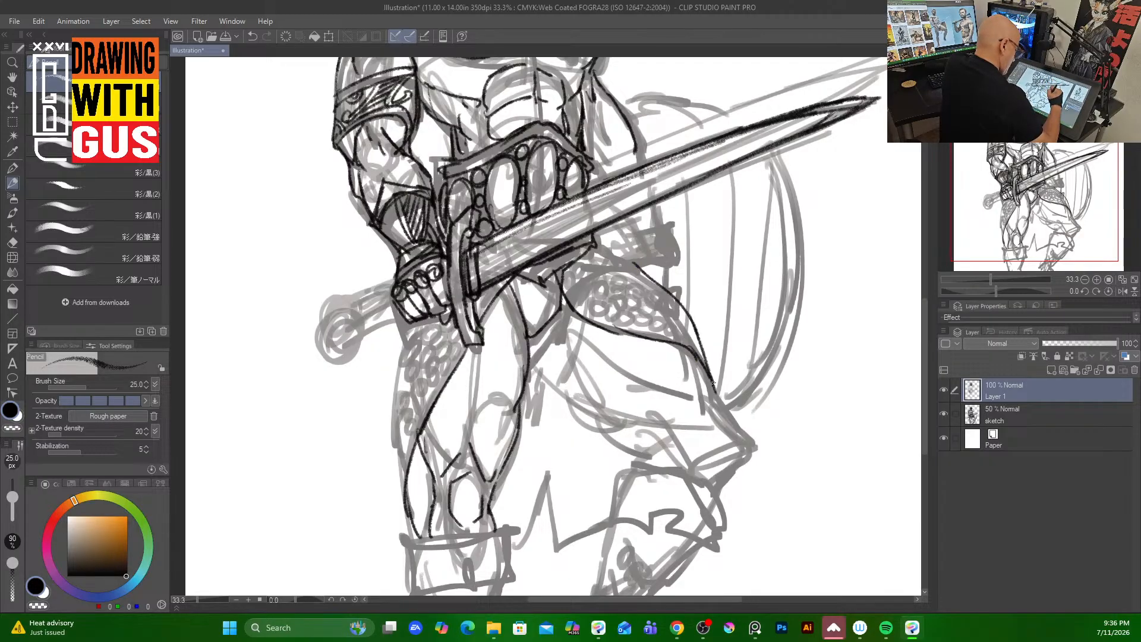
{"action": "left_click_drag", "start_coordinate": [630, 268], "coordinate": [587, 243]}
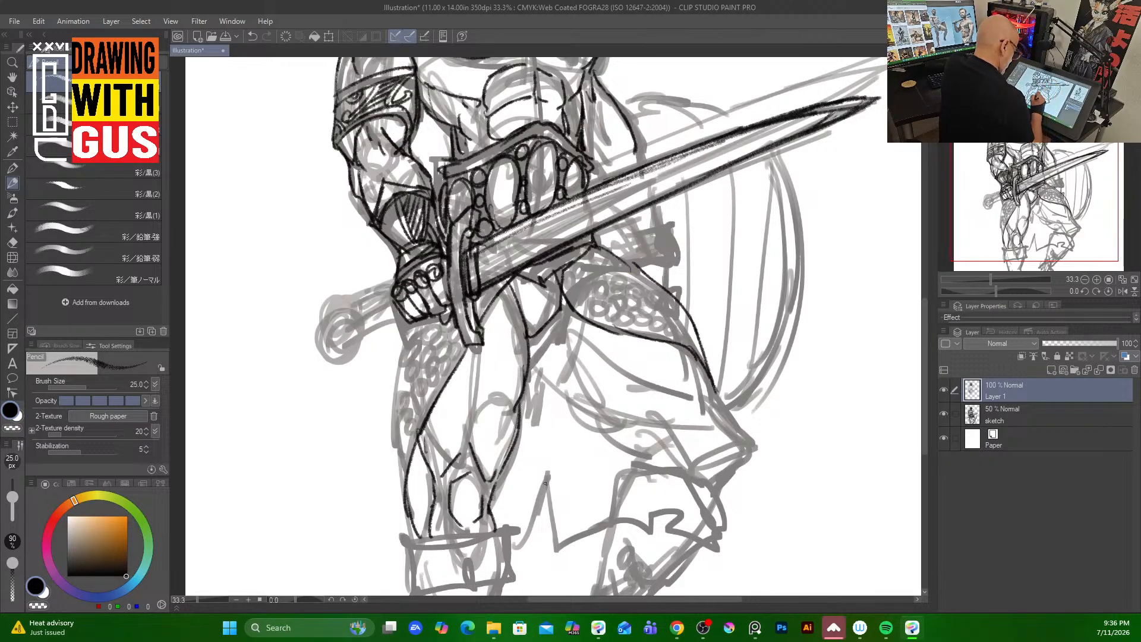
Draw the jagged spiked line between the lower legs and extend the shield-side thigh's edge toward the knee.
{"action": "left_click_drag", "start_coordinate": [547, 475], "coordinate": [525, 551]}
{"action": "mouse_move", "coordinate": [544, 498]}
{"action": "left_mouse_down"}
{"action": "mouse_move", "coordinate": [519, 553]}
{"action": "mouse_move", "coordinate": [505, 546]}
{"action": "left_mouse_up"}
{"action": "mouse_move", "coordinate": [543, 481]}
{"action": "left_mouse_down"}
{"action": "mouse_move", "coordinate": [553, 559]}
{"action": "mouse_move", "coordinate": [603, 521]}
{"action": "left_mouse_up"}
{"action": "left_click_drag", "start_coordinate": [707, 368], "coordinate": [720, 404]}
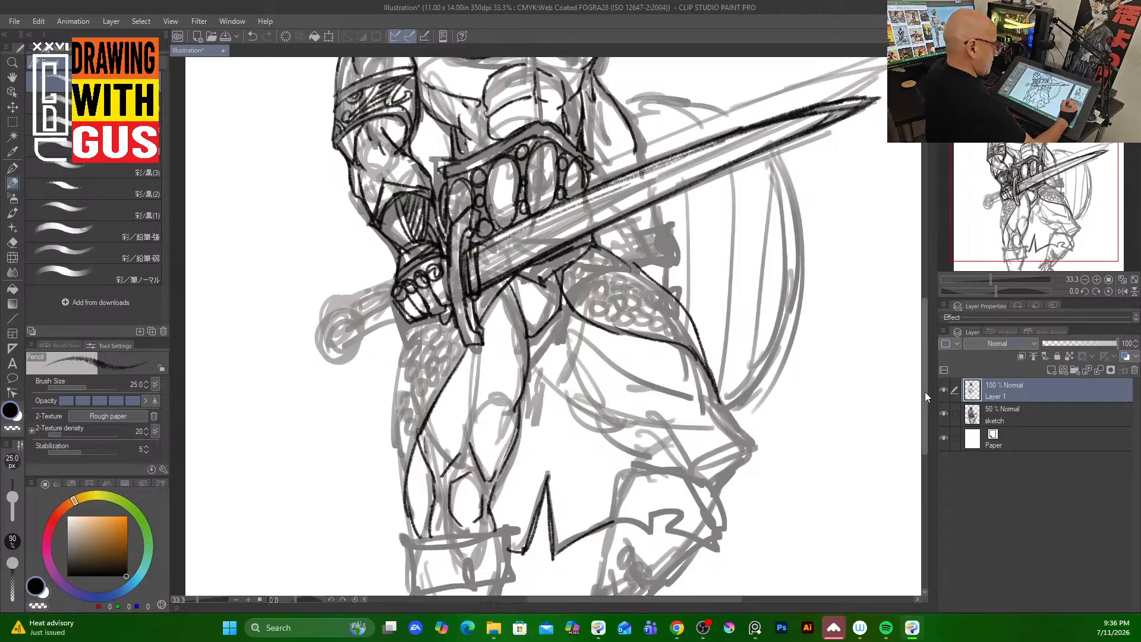
{"action": "left_click_drag", "start_coordinate": [925, 391], "coordinate": [922, 357]}
{"action": "left_click_drag", "start_coordinate": [398, 333], "coordinate": [427, 359]}
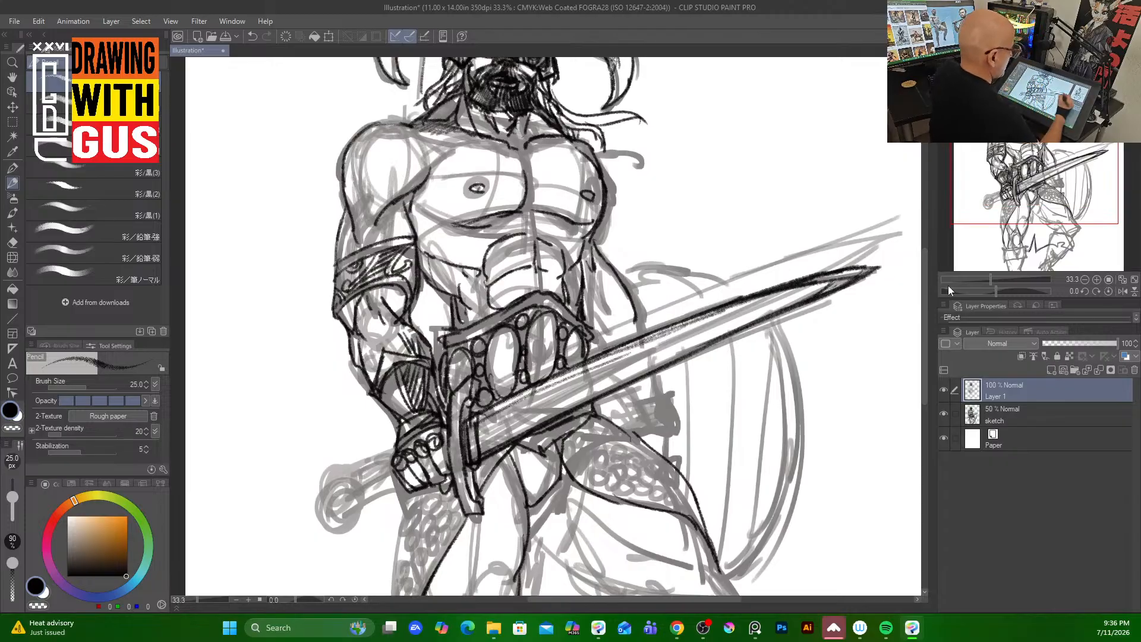
Hide the sketch layer so only the clean pencil lines of the whole figure show.
{"action": "left_click_drag", "start_coordinate": [922, 340], "coordinate": [920, 294]}
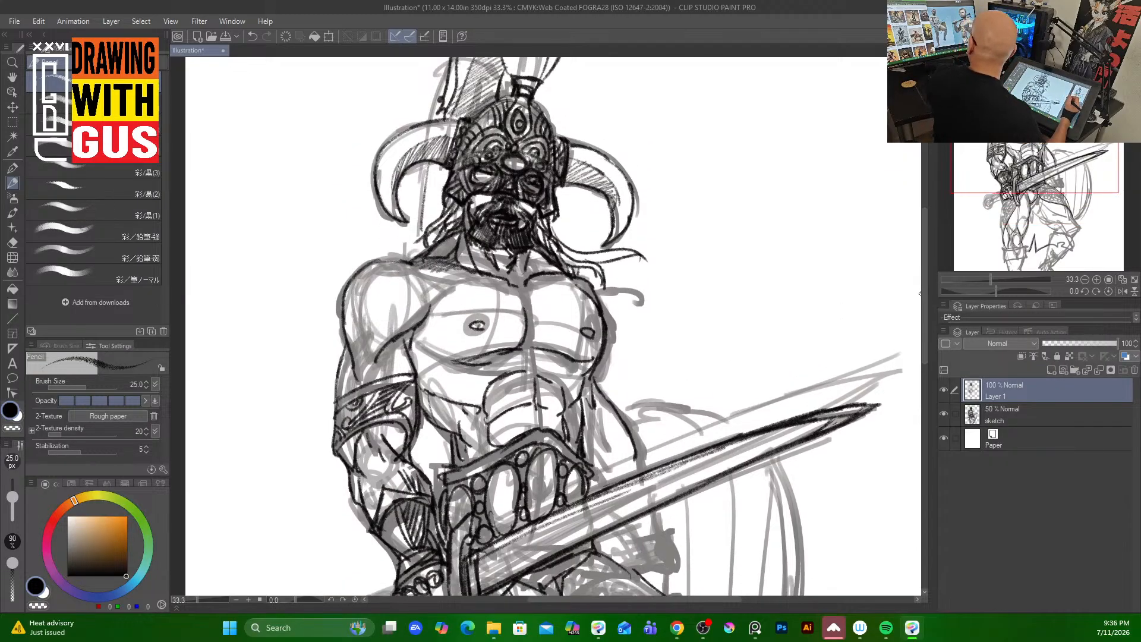
{"action": "scroll", "coordinate": [921, 293], "scroll_direction": "up", "scroll_amount": 1}
{"action": "scroll", "coordinate": [667, 294], "scroll_direction": "down", "scroll_amount": 5}
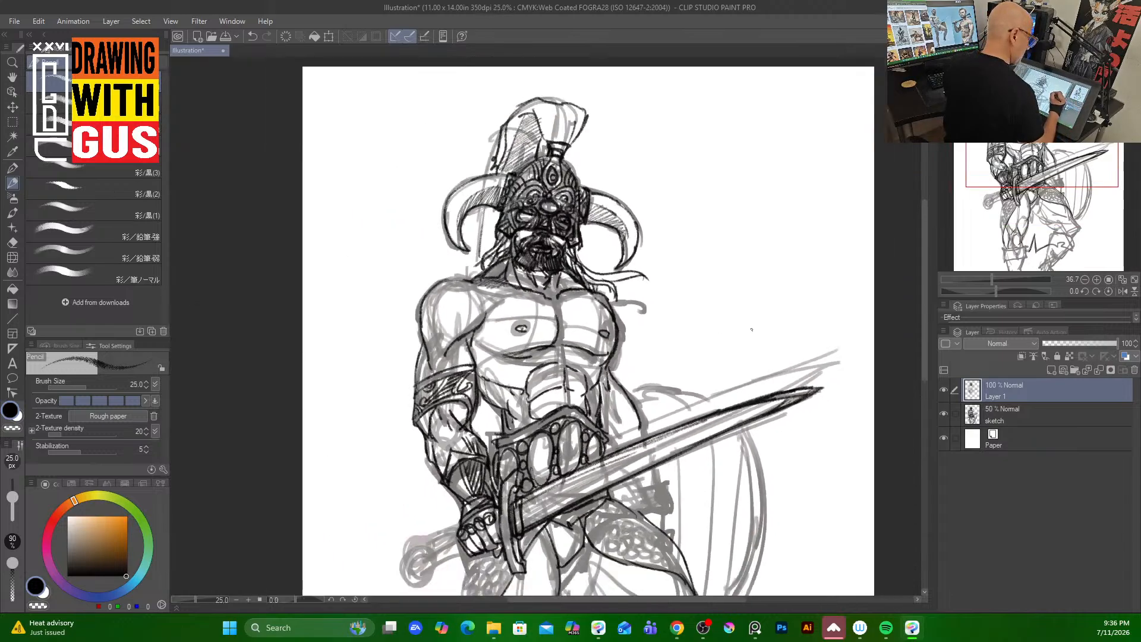
{"action": "left_click_drag", "start_coordinate": [925, 365], "coordinate": [921, 401]}
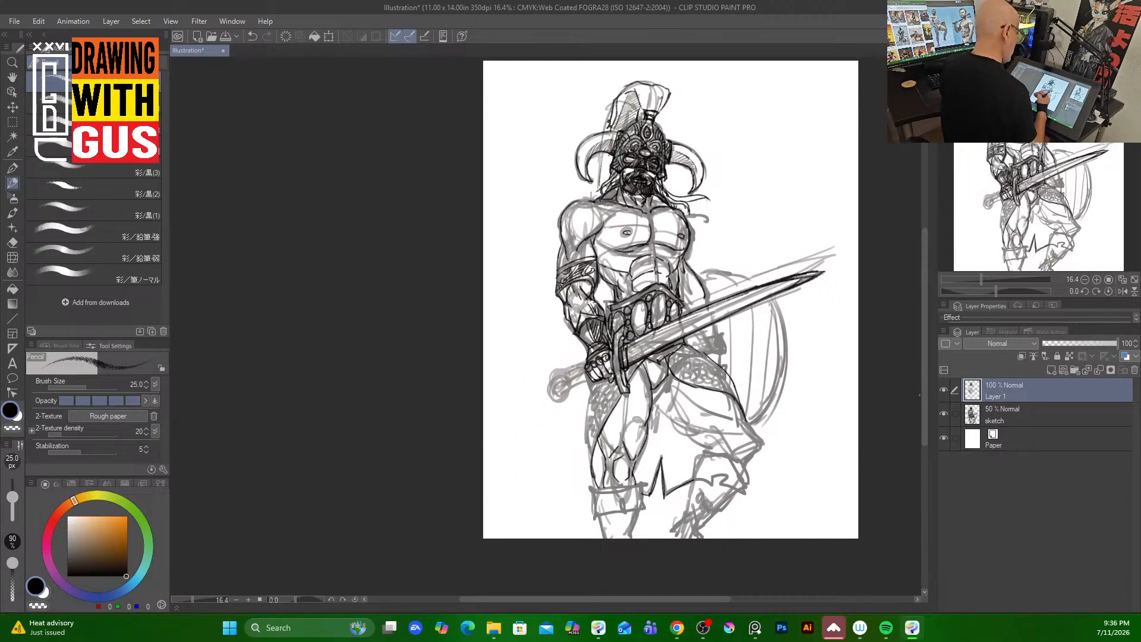
{"action": "left_click", "coordinate": [942, 414]}
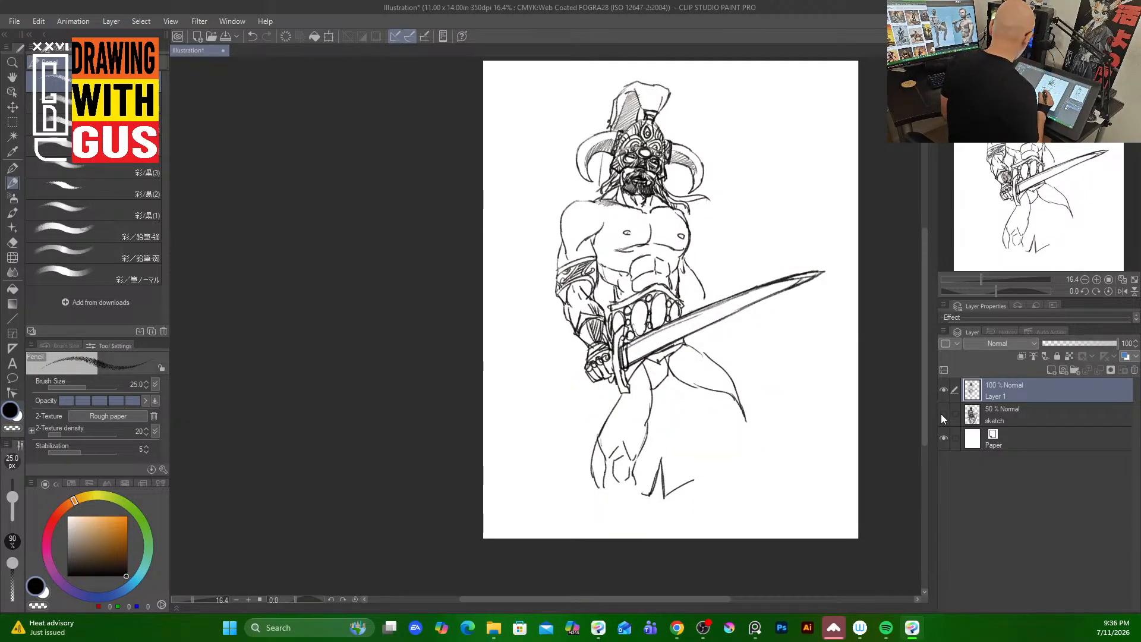
Clear the helmet's eye openings, redraw both eyes inside them with darker outlines, and darken the mustache and beard.
{"action": "scroll", "coordinate": [645, 190], "scroll_direction": "up", "scroll_amount": 1}
{"action": "scroll", "coordinate": [636, 207], "scroll_direction": "up", "scroll_amount": 4}
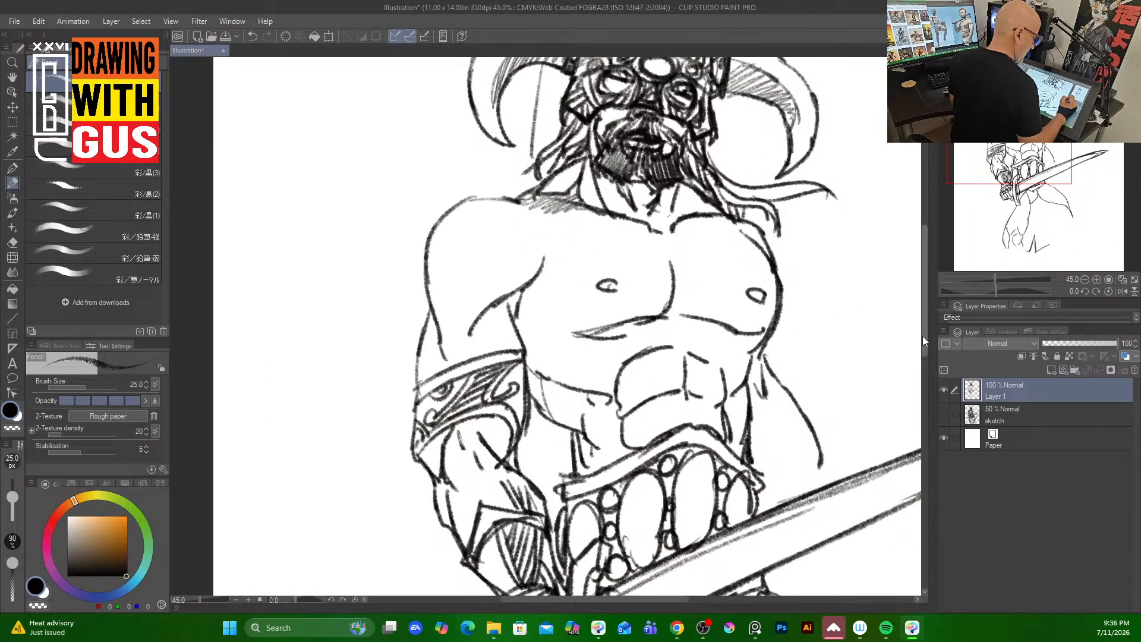
{"action": "left_click_drag", "start_coordinate": [924, 336], "coordinate": [923, 312]}
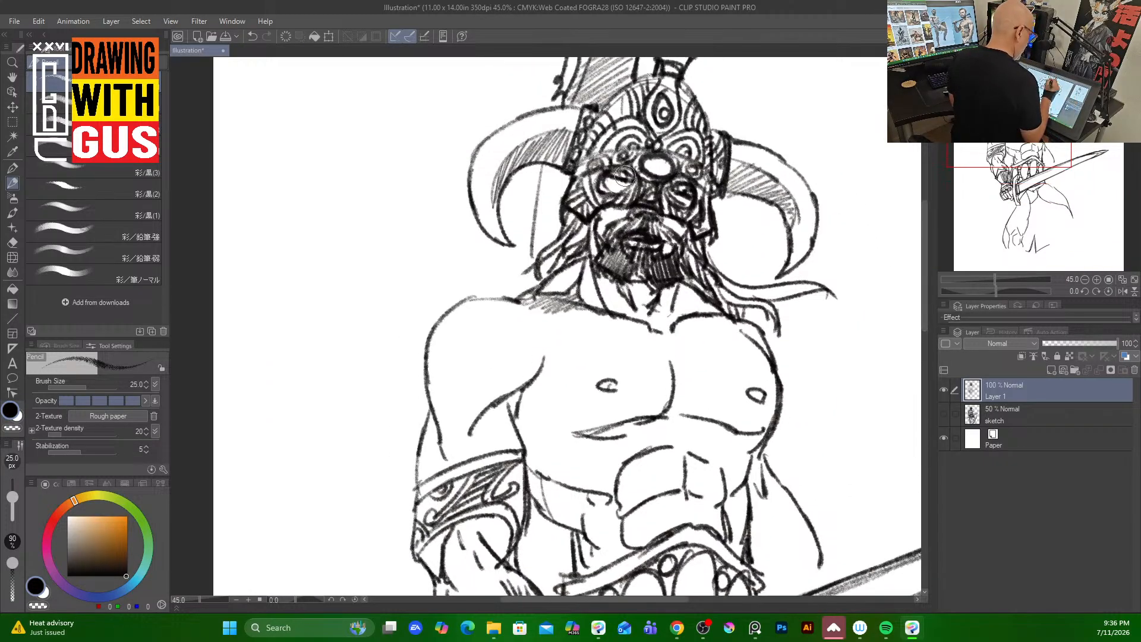
{"action": "left_click_drag", "start_coordinate": [625, 177], "coordinate": [694, 196]}
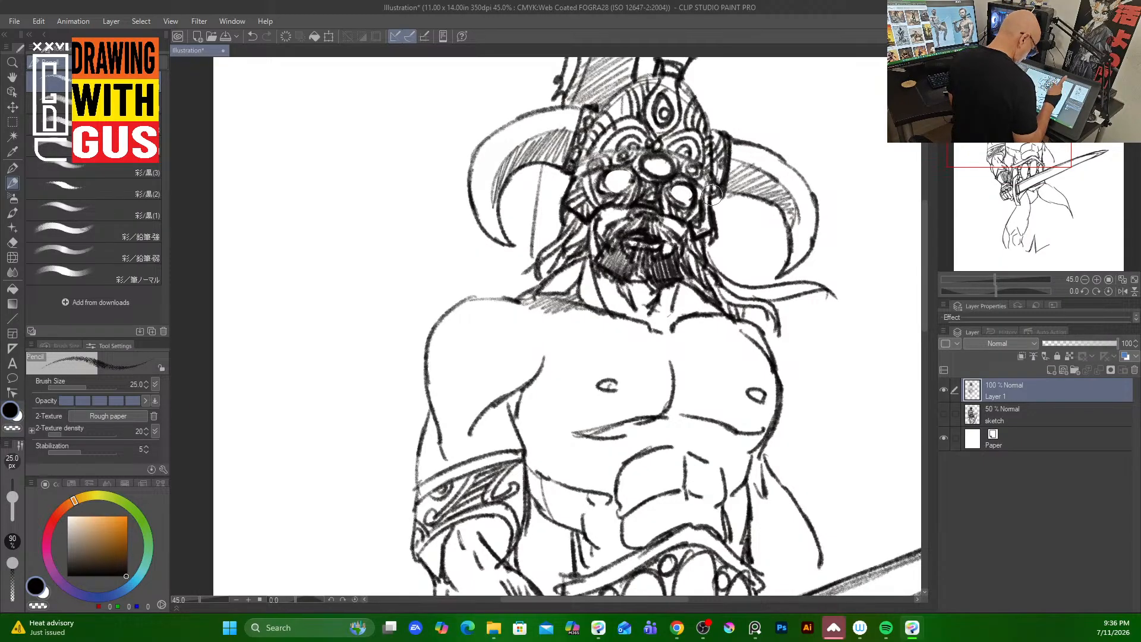
{"action": "mouse_move", "coordinate": [607, 177]}
{"action": "left_mouse_down"}
{"action": "mouse_move", "coordinate": [631, 179]}
{"action": "mouse_move", "coordinate": [607, 177]}
{"action": "mouse_move", "coordinate": [695, 189]}
{"action": "mouse_move", "coordinate": [678, 191]}
{"action": "mouse_move", "coordinate": [693, 198]}
{"action": "mouse_move", "coordinate": [614, 174]}
{"action": "mouse_move", "coordinate": [659, 178]}
{"action": "mouse_move", "coordinate": [682, 195]}
{"action": "mouse_move", "coordinate": [646, 169]}
{"action": "mouse_move", "coordinate": [609, 178]}
{"action": "mouse_move", "coordinate": [633, 192]}
{"action": "mouse_move", "coordinate": [631, 173]}
{"action": "mouse_move", "coordinate": [691, 204]}
{"action": "left_mouse_up"}
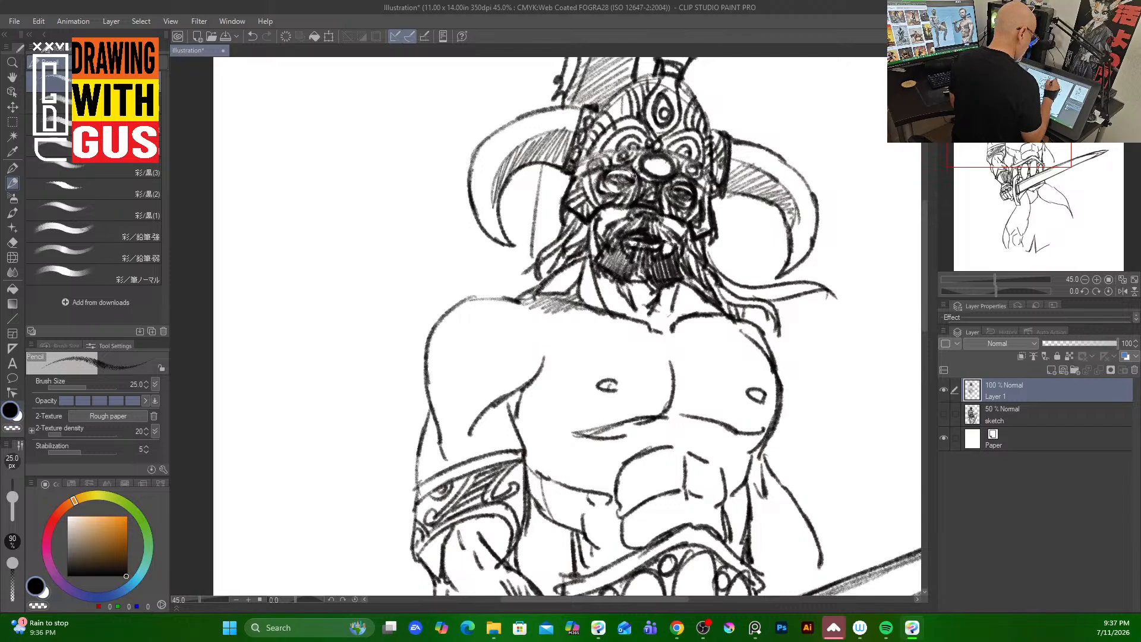
{"action": "mouse_move", "coordinate": [636, 172]}
{"action": "left_mouse_down"}
{"action": "mouse_move", "coordinate": [623, 198]}
{"action": "mouse_move", "coordinate": [595, 191]}
{"action": "mouse_move", "coordinate": [633, 187]}
{"action": "mouse_move", "coordinate": [689, 212]}
{"action": "left_mouse_up"}
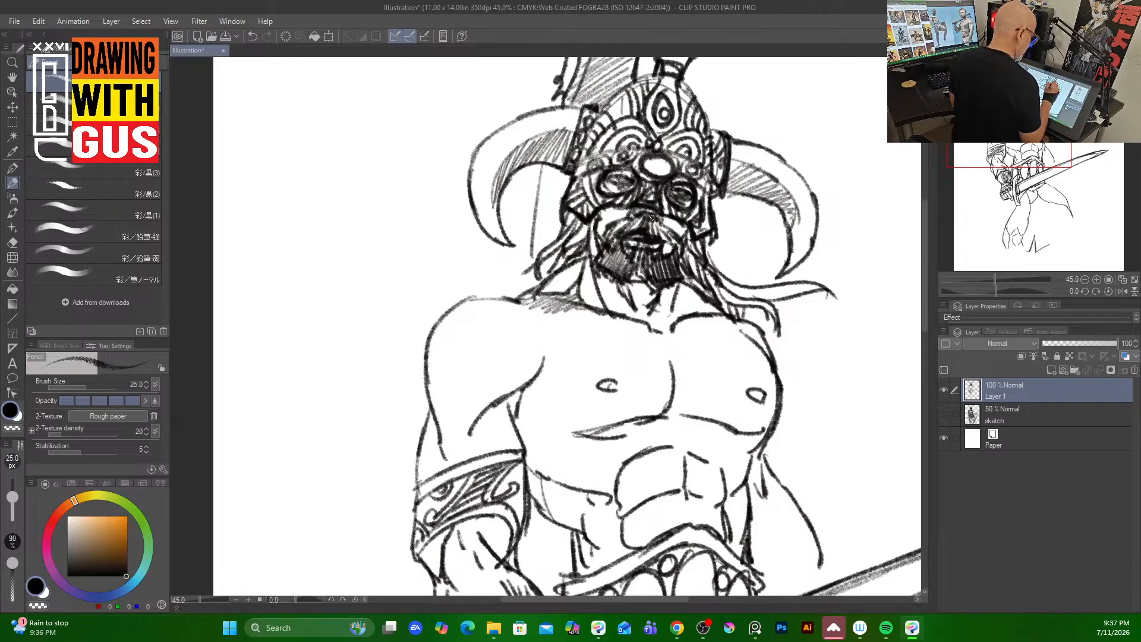
{"action": "mouse_move", "coordinate": [642, 211]}
{"action": "left_mouse_down"}
{"action": "mouse_move", "coordinate": [656, 226]}
{"action": "mouse_move", "coordinate": [639, 222]}
{"action": "mouse_move", "coordinate": [680, 240]}
{"action": "mouse_move", "coordinate": [669, 265]}
{"action": "left_mouse_up"}
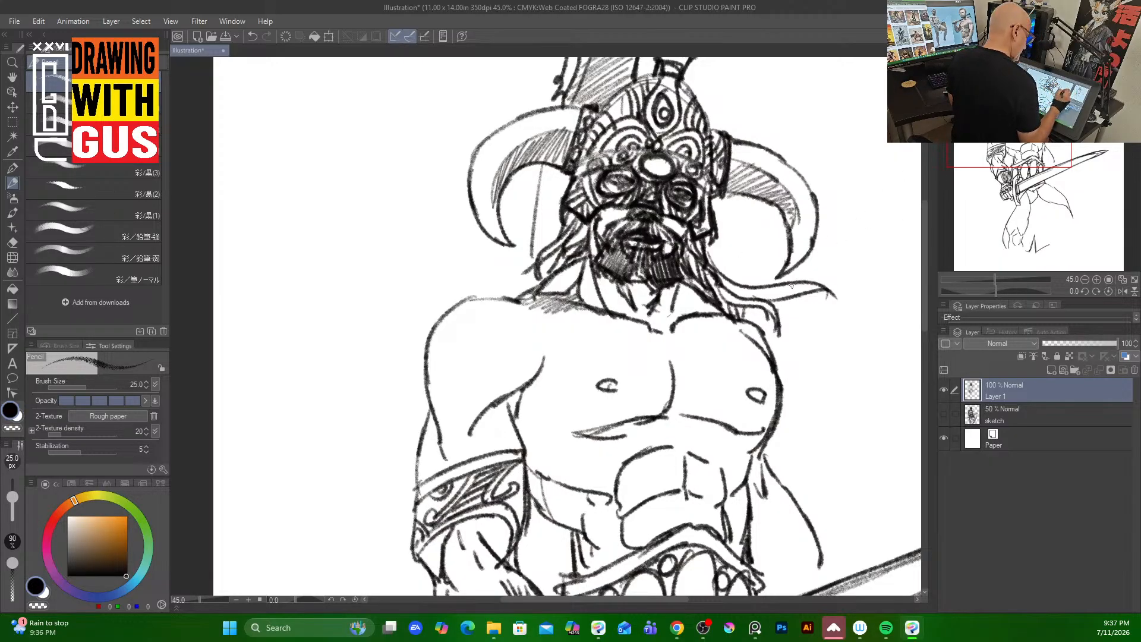
Darken the side plates at the base of both horns and strengthen the brow band of the helmet with pencil strokes.
{"action": "left_click_drag", "start_coordinate": [728, 138], "coordinate": [740, 146]}
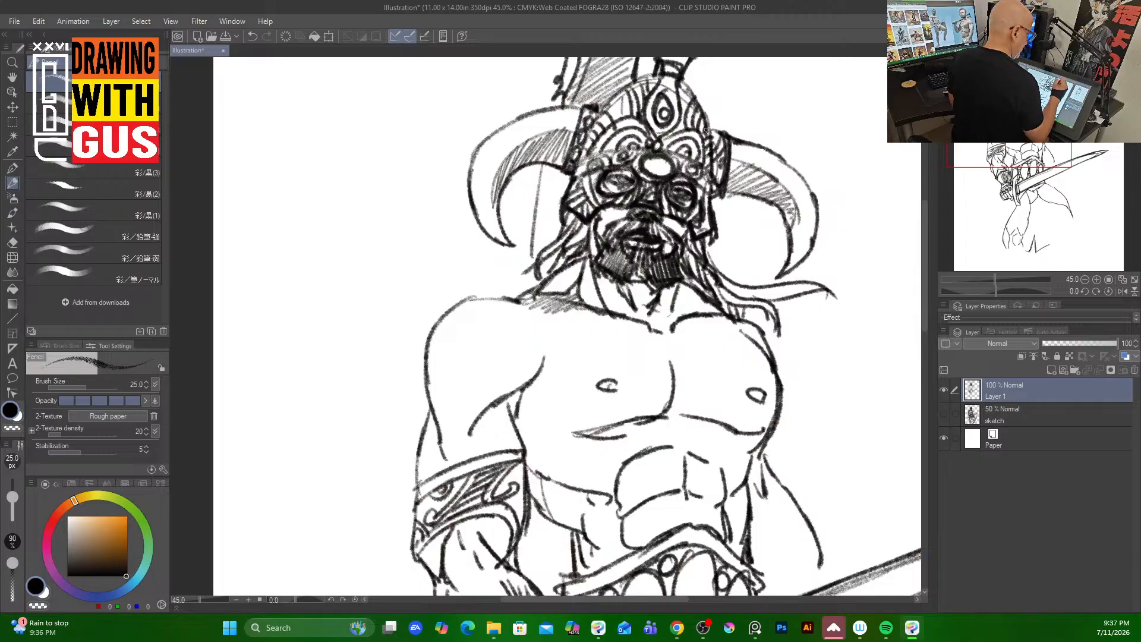
{"action": "mouse_move", "coordinate": [600, 108]}
{"action": "left_mouse_down"}
{"action": "mouse_move", "coordinate": [657, 77]}
{"action": "mouse_move", "coordinate": [704, 110]}
{"action": "mouse_move", "coordinate": [707, 142]}
{"action": "mouse_move", "coordinate": [581, 157]}
{"action": "mouse_move", "coordinate": [575, 176]}
{"action": "mouse_move", "coordinate": [564, 168]}
{"action": "mouse_move", "coordinate": [585, 104]}
{"action": "mouse_move", "coordinate": [590, 131]}
{"action": "left_mouse_up"}
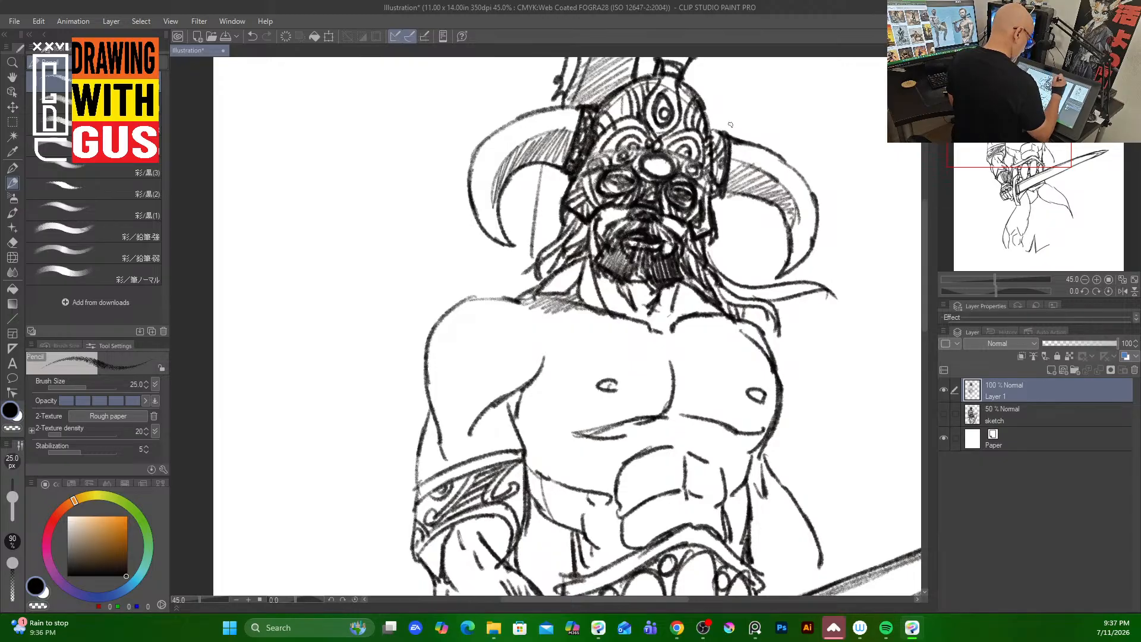
{"action": "left_click_drag", "start_coordinate": [711, 129], "coordinate": [711, 191]}
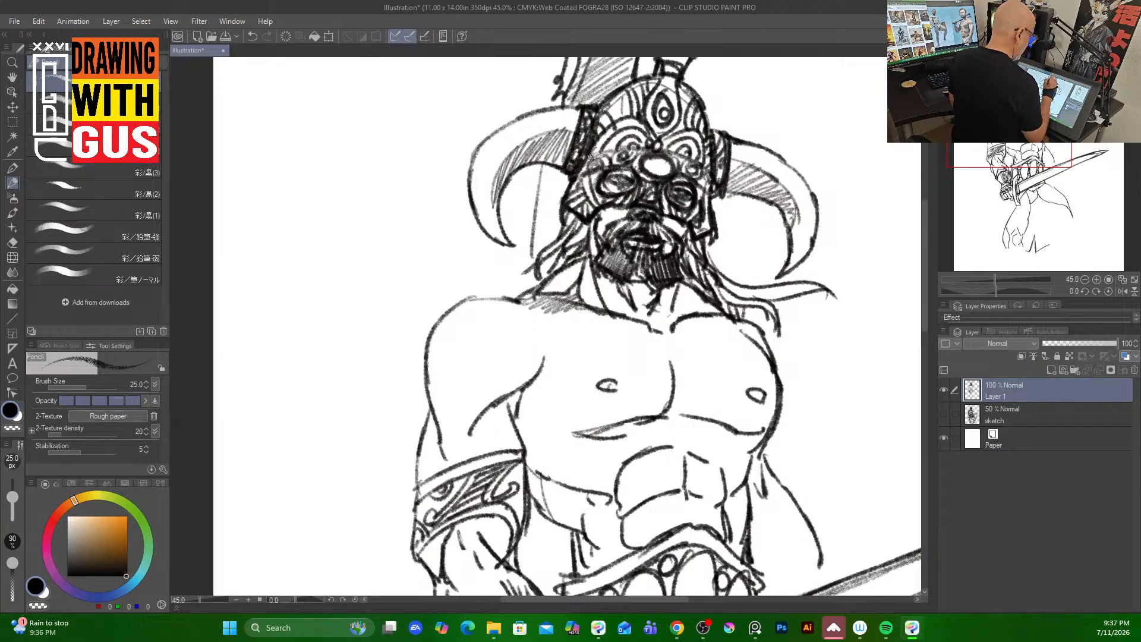
{"action": "left_click_drag", "start_coordinate": [588, 158], "coordinate": [655, 146]}
{"action": "mouse_move", "coordinate": [576, 178]}
{"action": "left_mouse_down"}
{"action": "mouse_move", "coordinate": [646, 165]}
{"action": "mouse_move", "coordinate": [709, 189]}
{"action": "mouse_move", "coordinate": [699, 183]}
{"action": "left_mouse_up"}
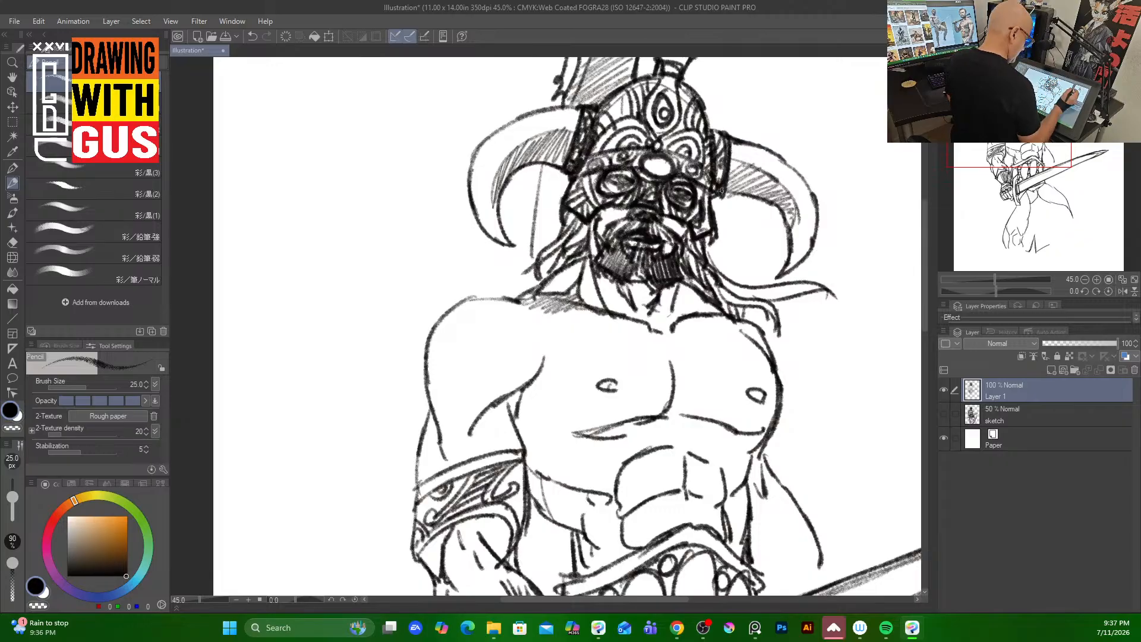
Thicken the outer shoulder contour of the sword arm, then erase and redraw the crease running from armpit to inner upper arm.
{"action": "mouse_move", "coordinate": [925, 312]}
{"action": "left_mouse_down"}
{"action": "mouse_move", "coordinate": [922, 352]}
{"action": "mouse_move", "coordinate": [923, 338]}
{"action": "left_mouse_up"}
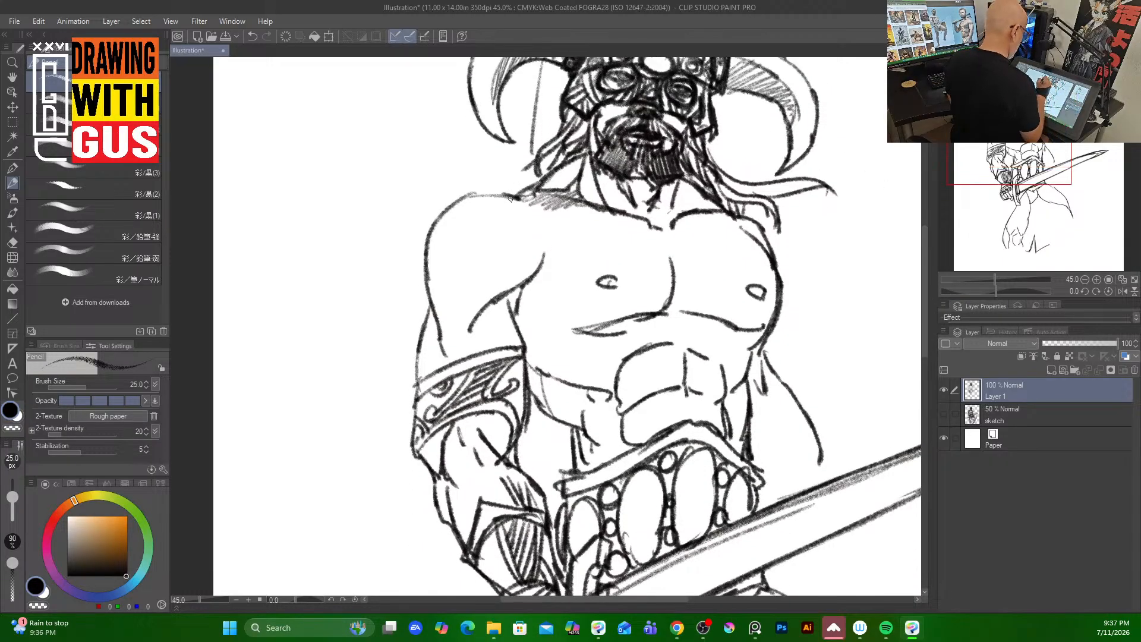
{"action": "mouse_move", "coordinate": [509, 198]}
{"action": "left_mouse_down"}
{"action": "mouse_move", "coordinate": [454, 200]}
{"action": "mouse_move", "coordinate": [425, 286]}
{"action": "mouse_move", "coordinate": [437, 341]}
{"action": "mouse_move", "coordinate": [420, 340]}
{"action": "left_mouse_up"}
{"action": "left_click_drag", "start_coordinate": [514, 293], "coordinate": [508, 306]}
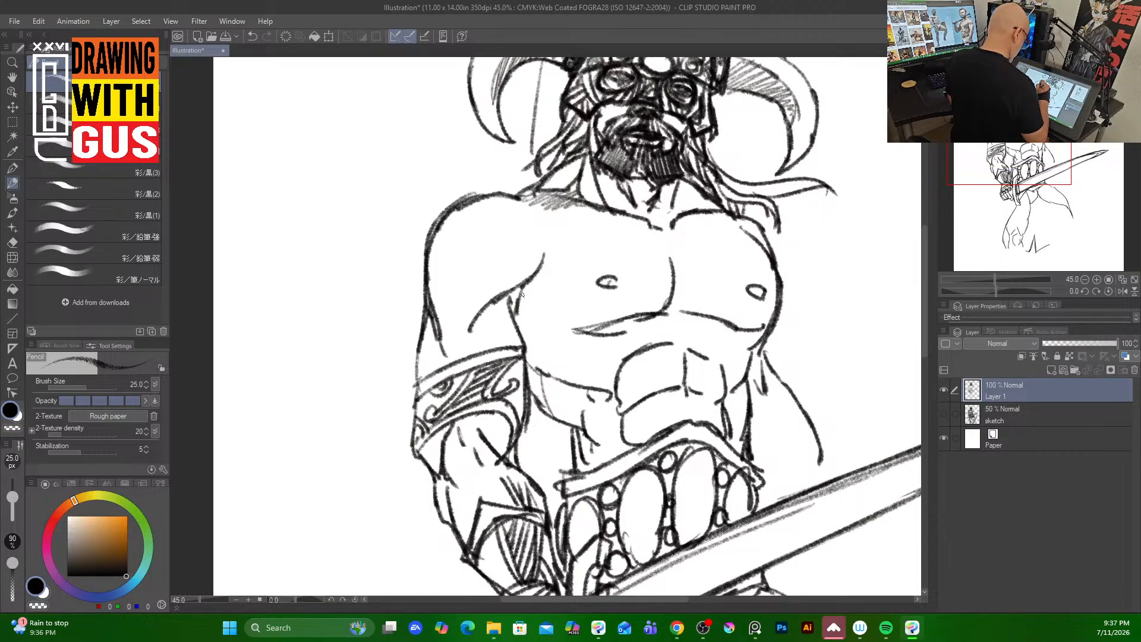
{"action": "left_click_drag", "start_coordinate": [547, 256], "coordinate": [466, 334]}
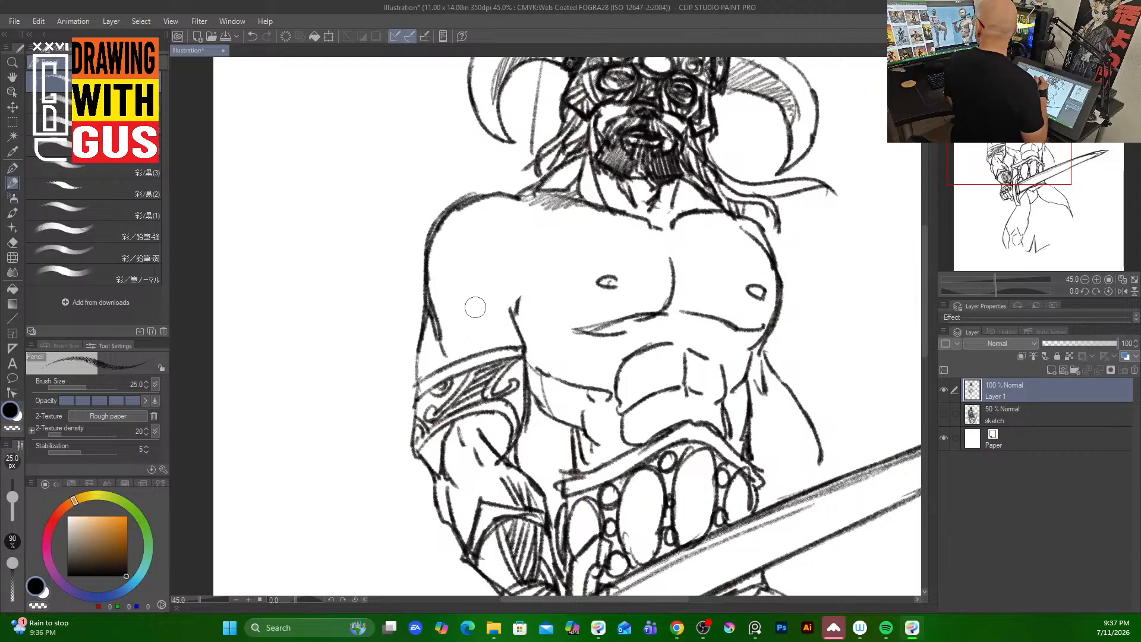
{"action": "left_click_drag", "start_coordinate": [477, 338], "coordinate": [543, 260]}
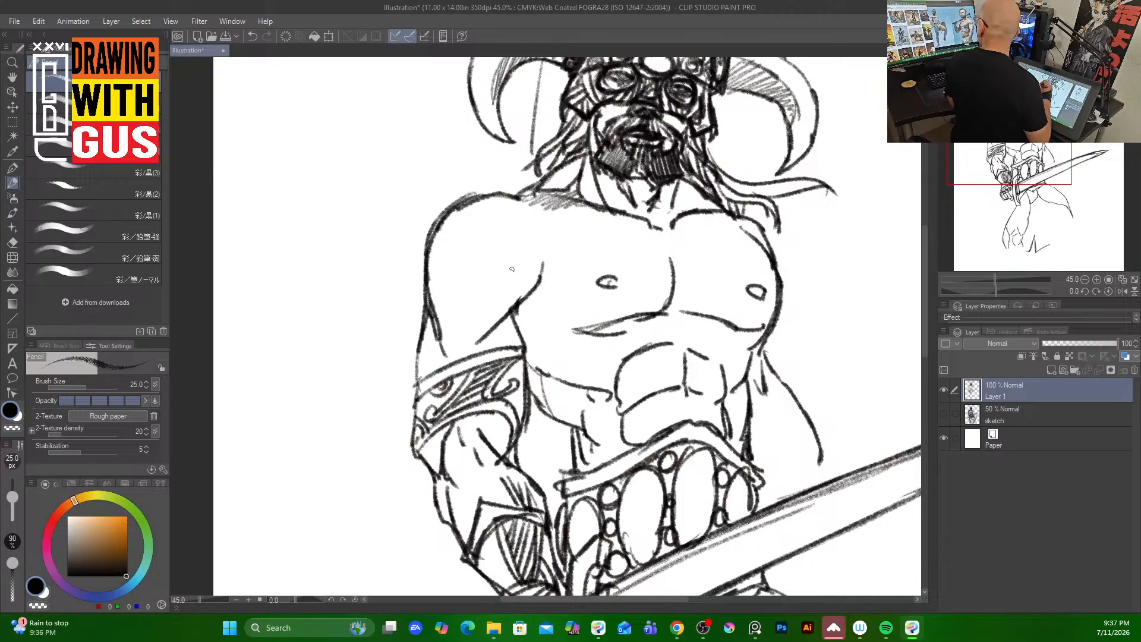
Darken the inner contour of the sword arm from the armpit down past the decorated armband.
{"action": "mouse_move", "coordinate": [522, 302]}
{"action": "left_mouse_down"}
{"action": "mouse_move", "coordinate": [547, 245]}
{"action": "mouse_move", "coordinate": [517, 330]}
{"action": "mouse_move", "coordinate": [533, 418]}
{"action": "mouse_move", "coordinate": [517, 447]}
{"action": "left_mouse_up"}
{"action": "mouse_move", "coordinate": [506, 345]}
{"action": "left_mouse_down"}
{"action": "mouse_move", "coordinate": [533, 343]}
{"action": "mouse_move", "coordinate": [526, 426]}
{"action": "left_mouse_up"}
{"action": "left_click_drag", "start_coordinate": [529, 318], "coordinate": [524, 340]}
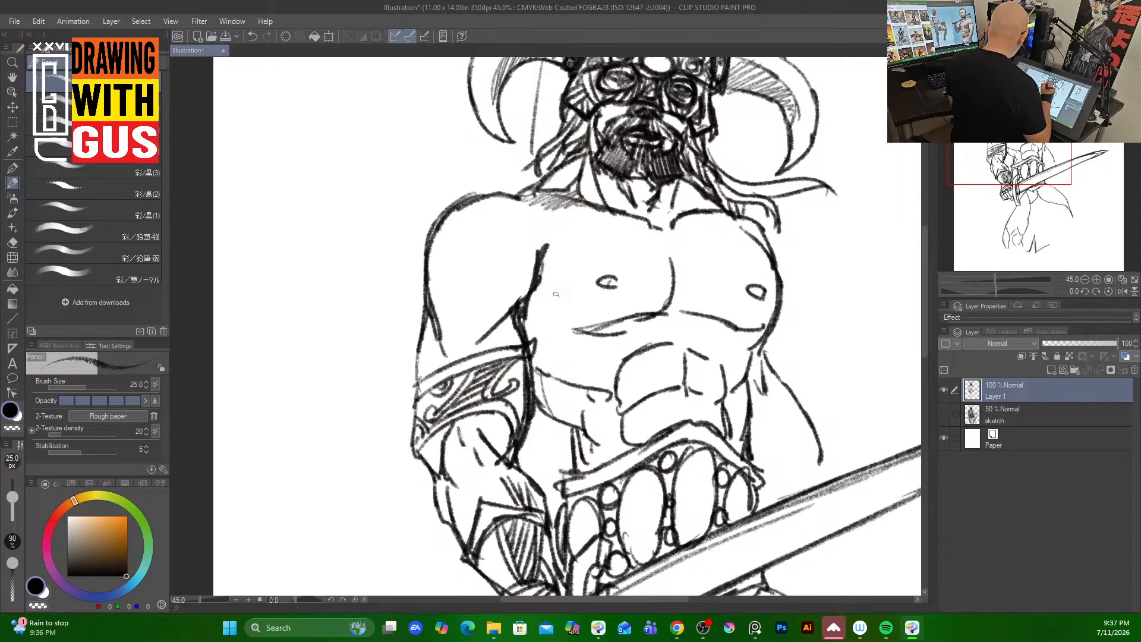
Draw the outer edge of the pectoral beside the sword arm down to its lower fold and add short rib strokes below.
{"action": "left_click_drag", "start_coordinate": [536, 240], "coordinate": [552, 316]}
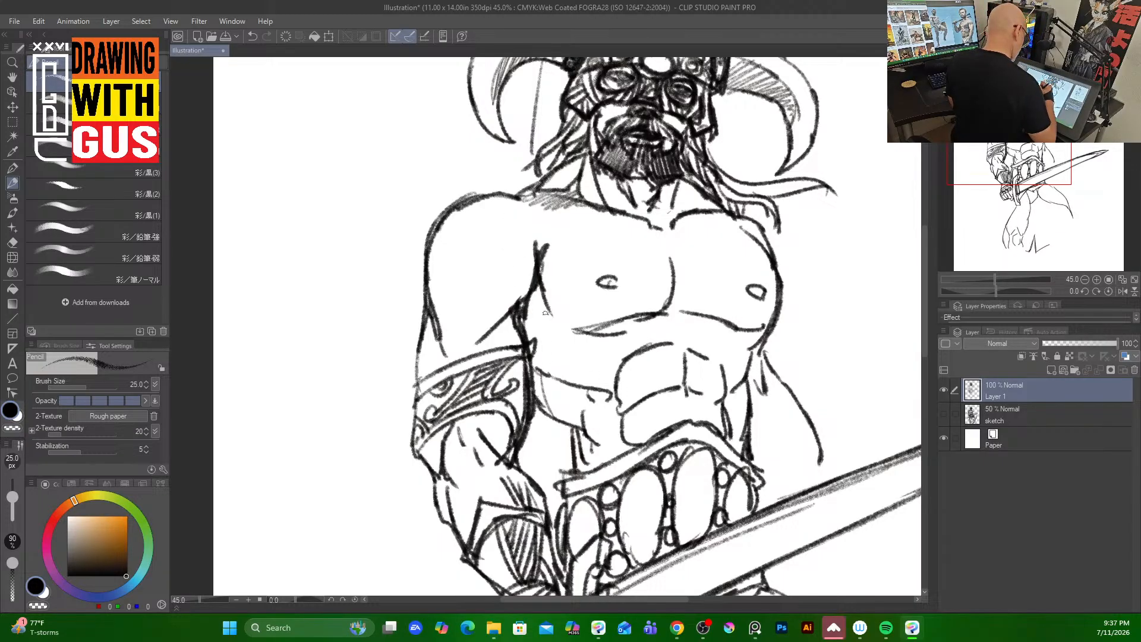
{"action": "left_click_drag", "start_coordinate": [546, 313], "coordinate": [575, 340]}
{"action": "left_click_drag", "start_coordinate": [562, 385], "coordinate": [568, 405]}
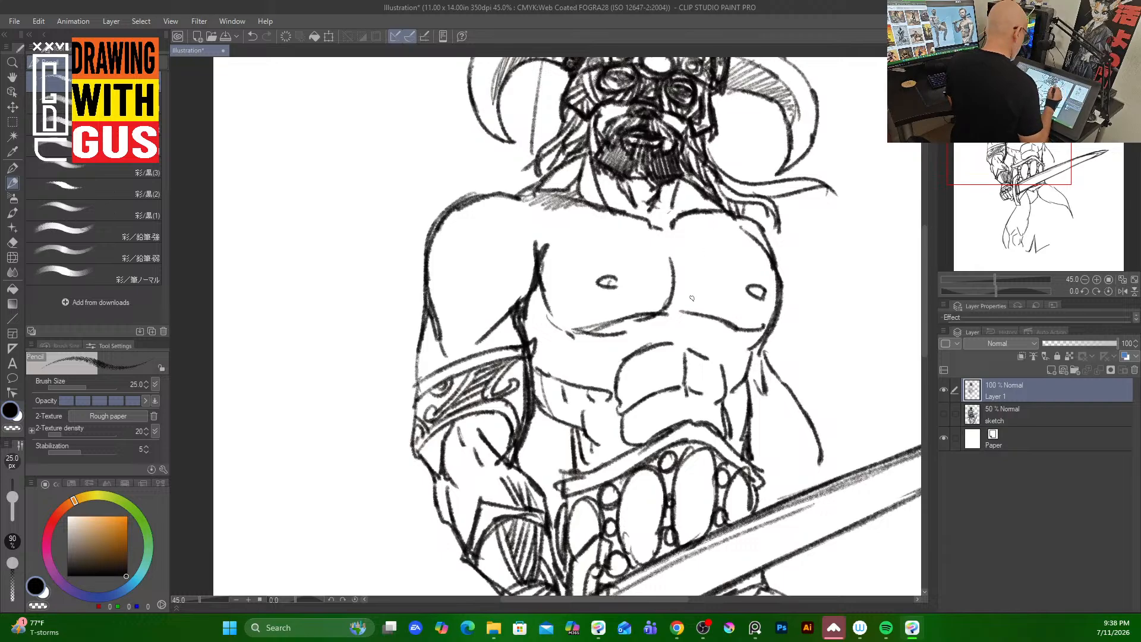
Add the upper abdominal muscles under the chest, then erase and redraw the lower abdominal lines above the belt.
{"action": "mouse_move", "coordinate": [669, 313]}
{"action": "left_mouse_down"}
{"action": "mouse_move", "coordinate": [678, 342]}
{"action": "mouse_move", "coordinate": [612, 359]}
{"action": "mouse_move", "coordinate": [719, 352]}
{"action": "left_mouse_up"}
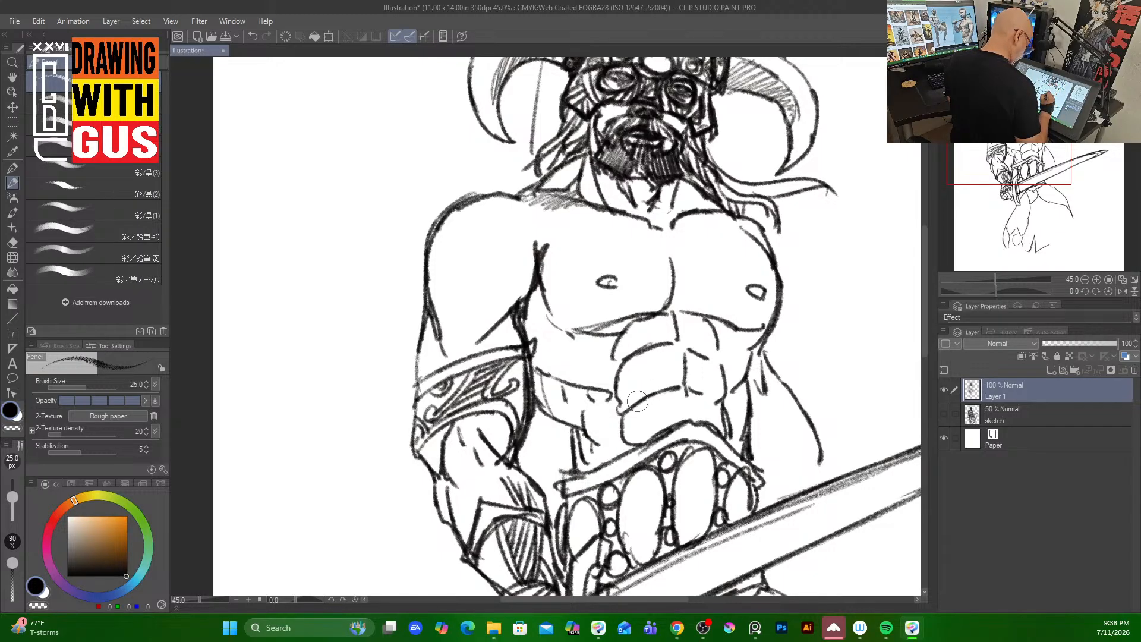
{"action": "left_click_drag", "start_coordinate": [637, 401], "coordinate": [667, 399]}
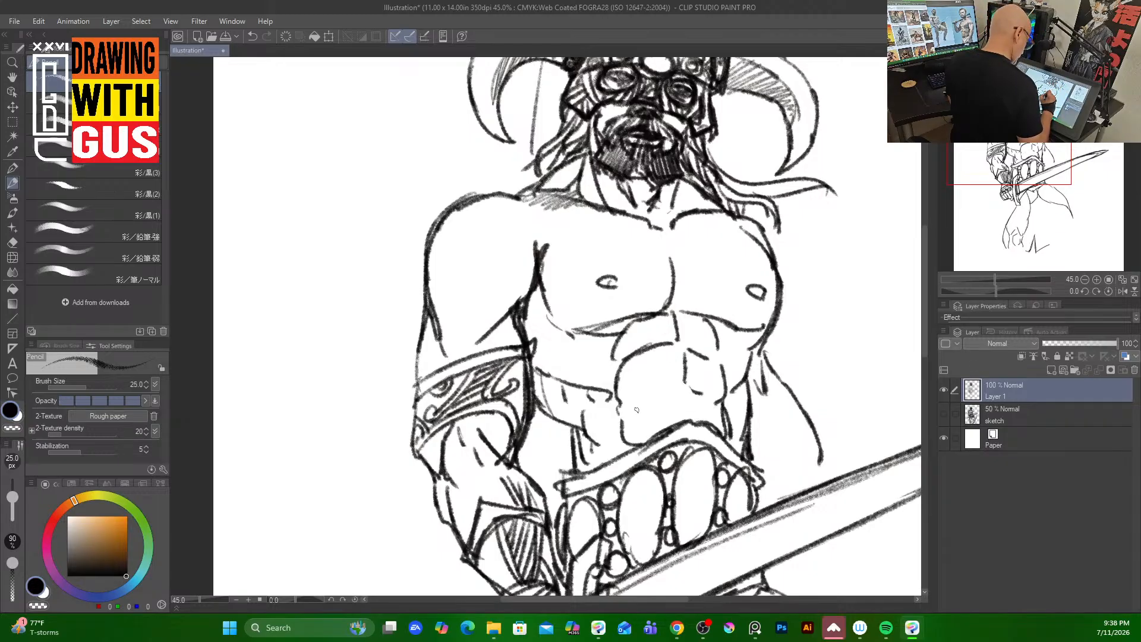
{"action": "mouse_move", "coordinate": [631, 421]}
{"action": "left_mouse_down"}
{"action": "mouse_move", "coordinate": [684, 396]}
{"action": "mouse_move", "coordinate": [690, 410]}
{"action": "mouse_move", "coordinate": [704, 401]}
{"action": "left_mouse_up"}
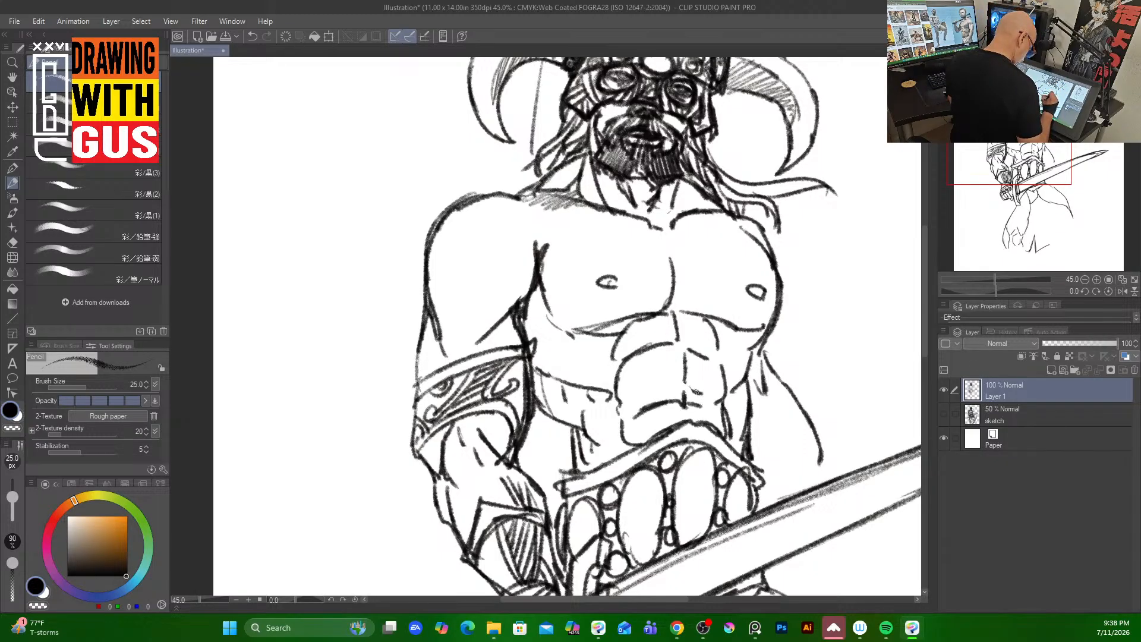
{"action": "left_click_drag", "start_coordinate": [714, 351], "coordinate": [721, 362]}
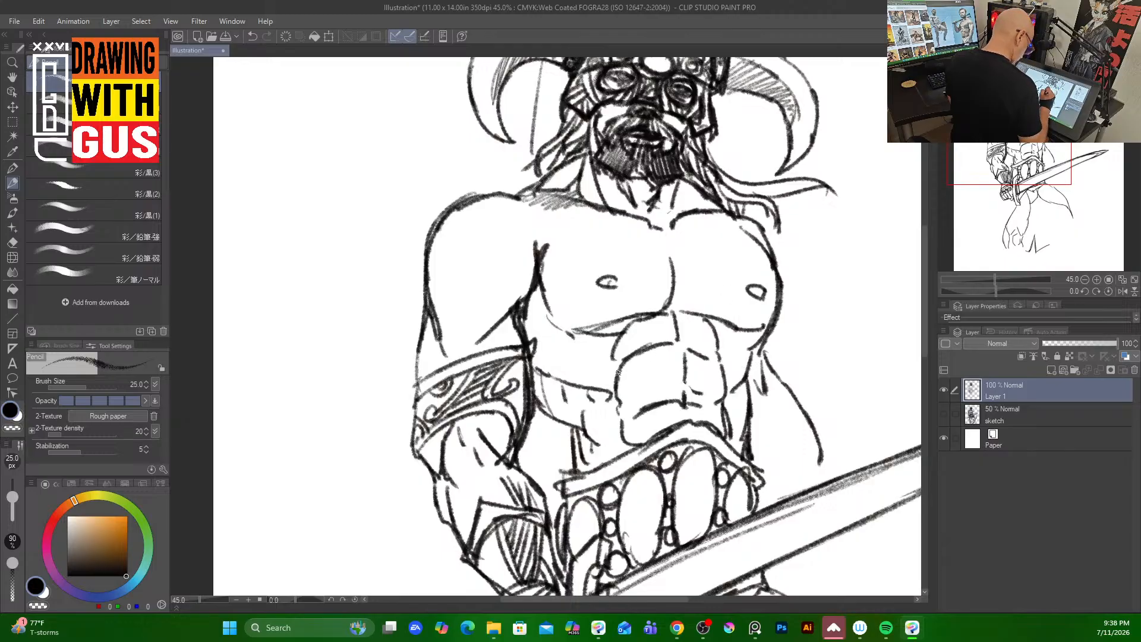
{"action": "left_click_drag", "start_coordinate": [618, 370], "coordinate": [614, 386]}
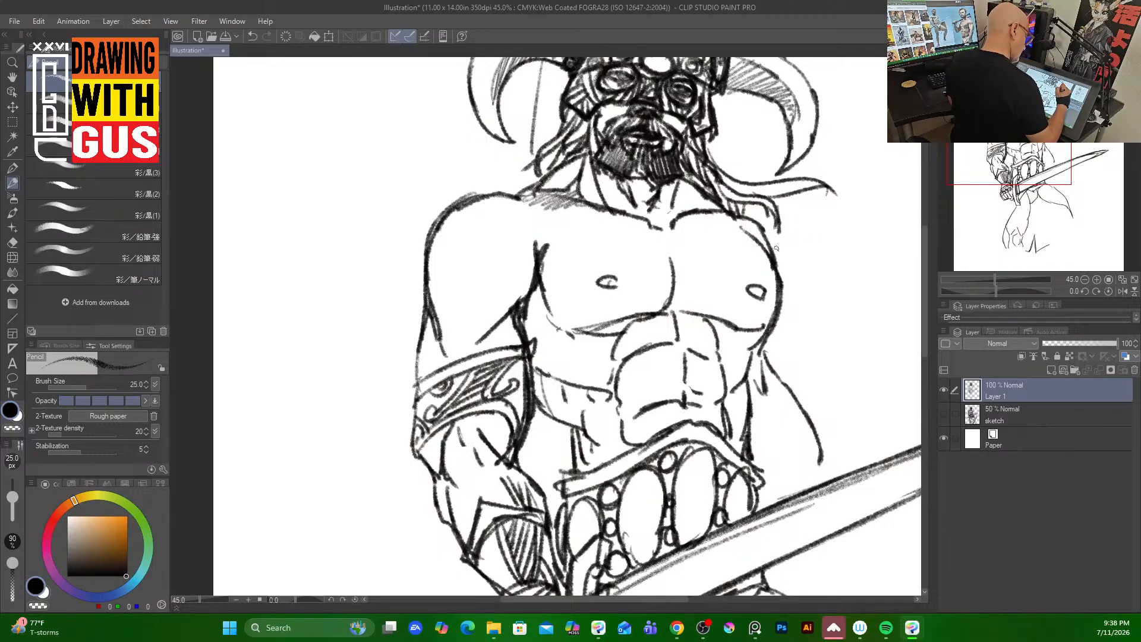
Reinforce the far side contour of the chest and redraw both nipples darker, moving the far one closer to the chest's edge.
{"action": "mouse_move", "coordinate": [776, 248]}
{"action": "left_mouse_down"}
{"action": "mouse_move", "coordinate": [779, 313]}
{"action": "mouse_move", "coordinate": [763, 324]}
{"action": "left_mouse_up"}
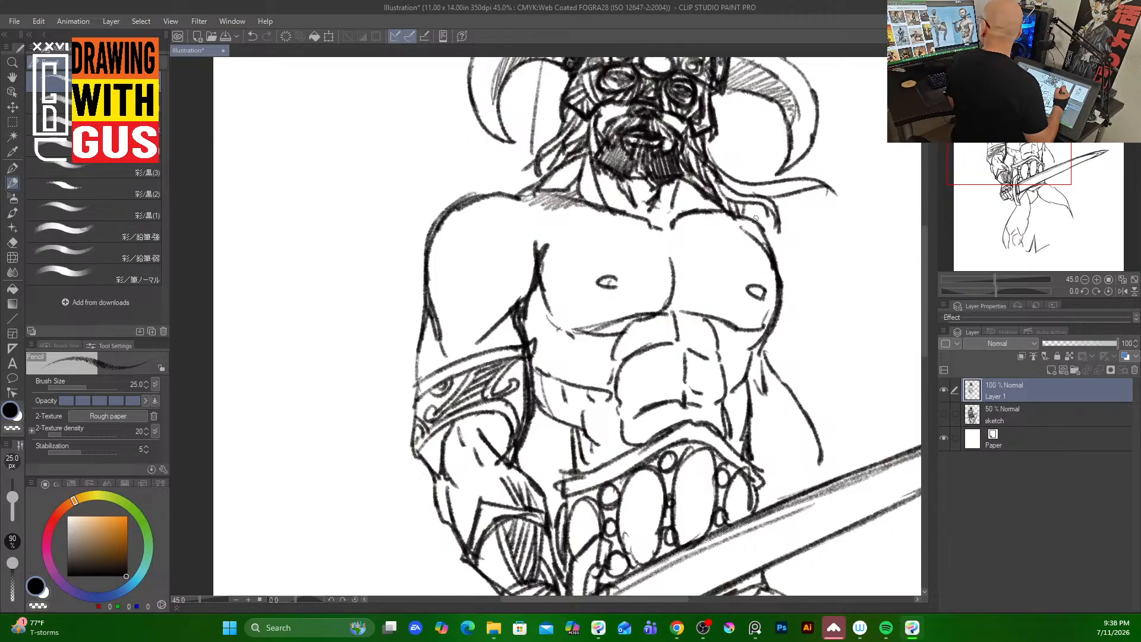
{"action": "mouse_move", "coordinate": [762, 282]}
{"action": "left_mouse_down"}
{"action": "mouse_move", "coordinate": [774, 301]}
{"action": "mouse_move", "coordinate": [769, 290]}
{"action": "mouse_move", "coordinate": [766, 302]}
{"action": "mouse_move", "coordinate": [751, 298]}
{"action": "mouse_move", "coordinate": [760, 291]}
{"action": "left_mouse_up"}
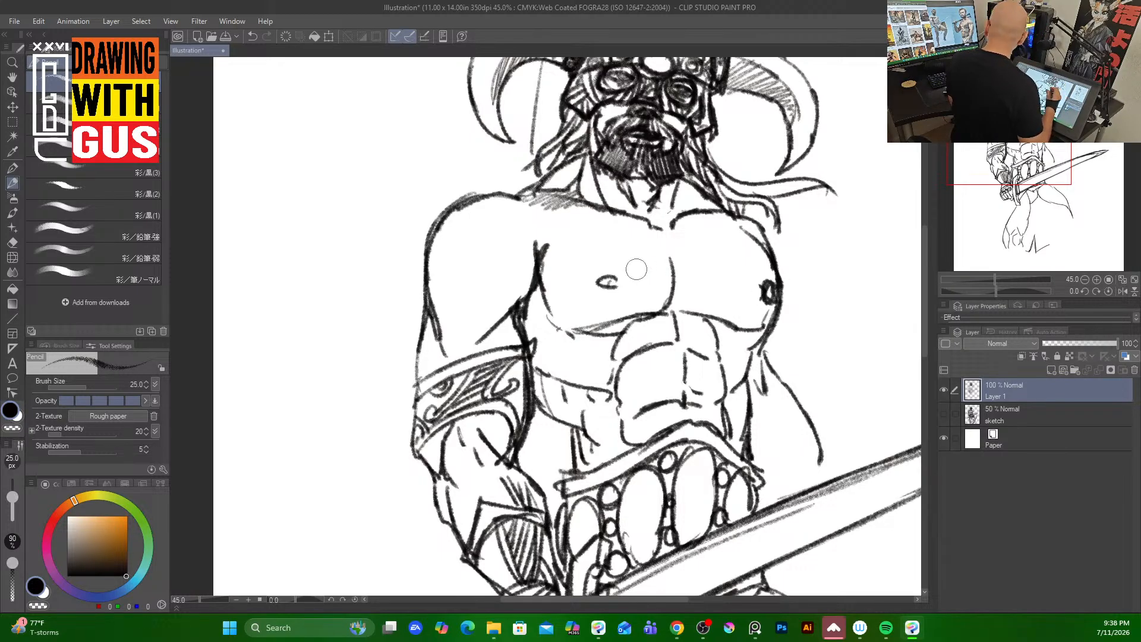
{"action": "mouse_move", "coordinate": [602, 279]}
{"action": "left_mouse_down"}
{"action": "mouse_move", "coordinate": [615, 287]}
{"action": "mouse_move", "coordinate": [618, 274]}
{"action": "left_mouse_up"}
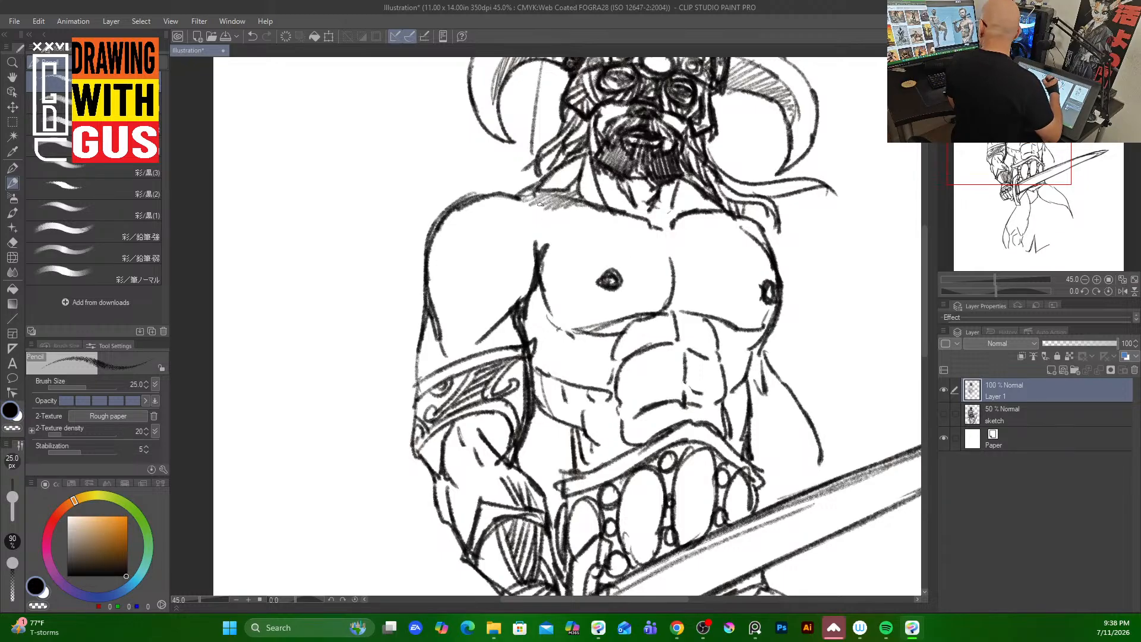
Draw a thin curved guide line across the pectoral and rework the sword arm's shoulder outline into a thinner, flatter contour.
{"action": "mouse_move", "coordinate": [535, 200]}
{"action": "left_mouse_down"}
{"action": "mouse_move", "coordinate": [606, 270]}
{"action": "mouse_move", "coordinate": [564, 359]}
{"action": "left_mouse_up"}
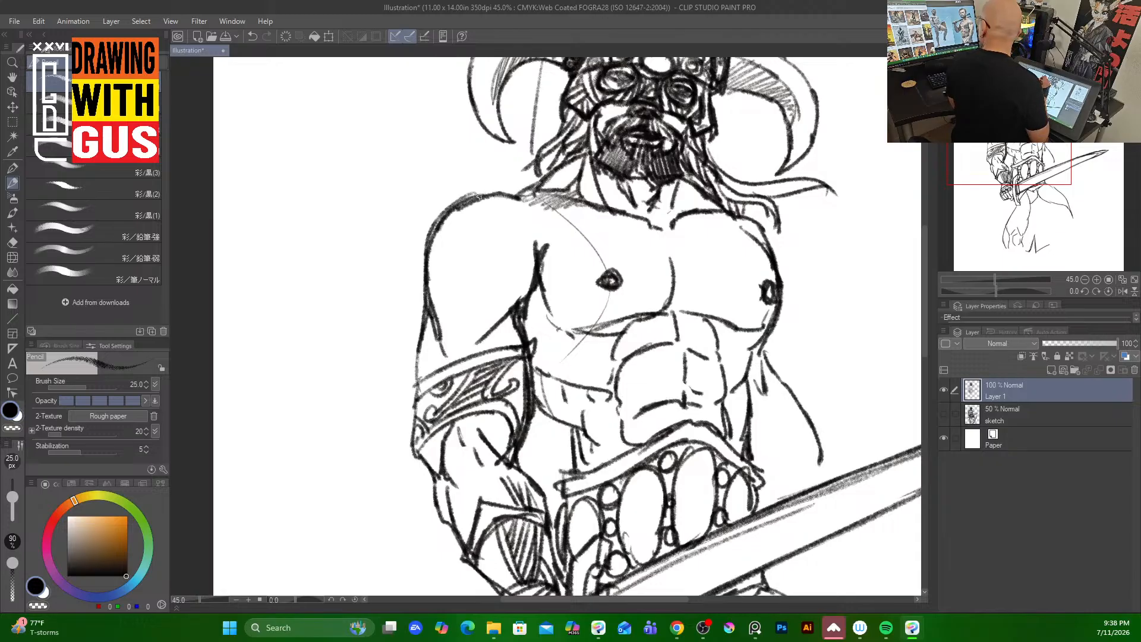
{"action": "mouse_move", "coordinate": [497, 197]}
{"action": "left_mouse_down"}
{"action": "mouse_move", "coordinate": [424, 262]}
{"action": "mouse_move", "coordinate": [421, 315]}
{"action": "mouse_move", "coordinate": [468, 214]}
{"action": "mouse_move", "coordinate": [537, 193]}
{"action": "left_mouse_up"}
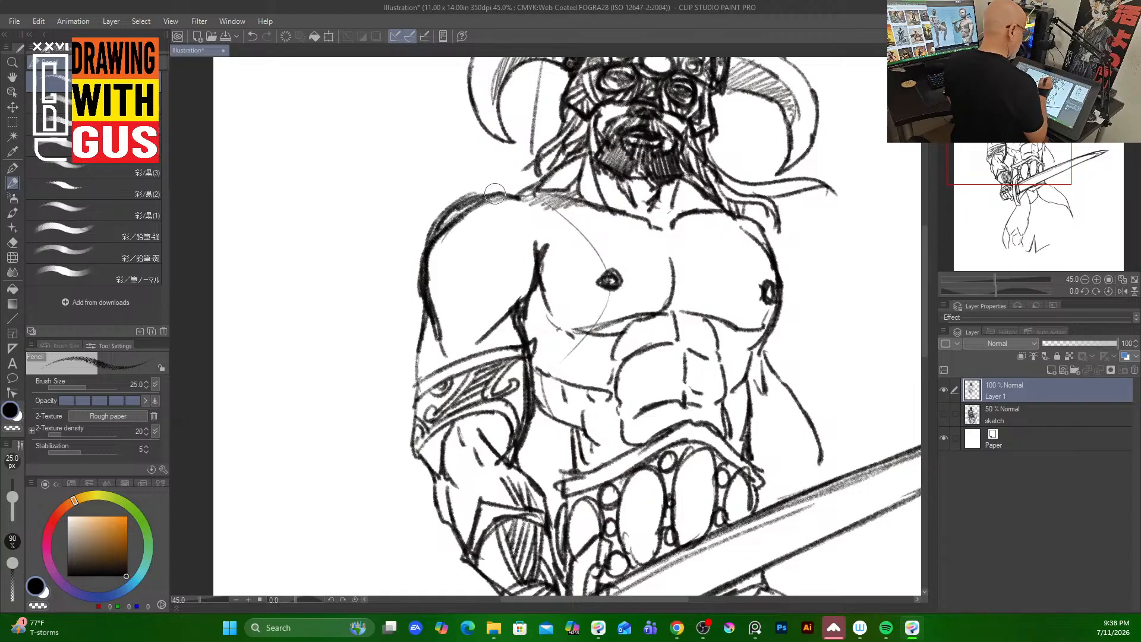
{"action": "key", "text": "ctrl+z"}
{"action": "key", "text": "ctrl+z"}
{"action": "key", "text": "ctrl+z"}
{"action": "key", "text": "ctrl+z"}
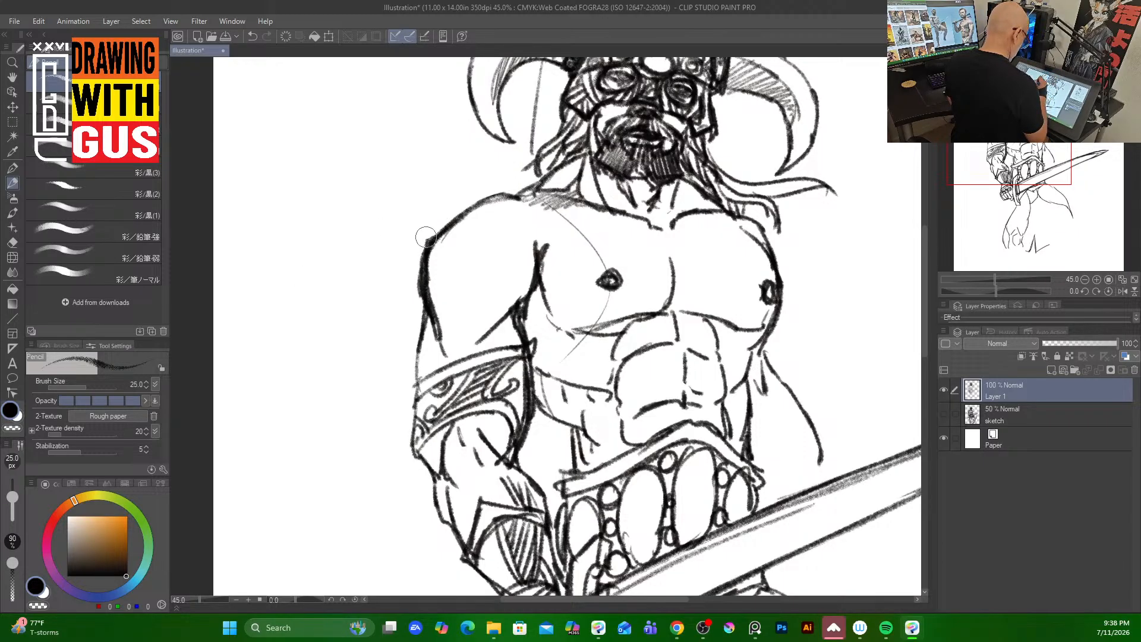
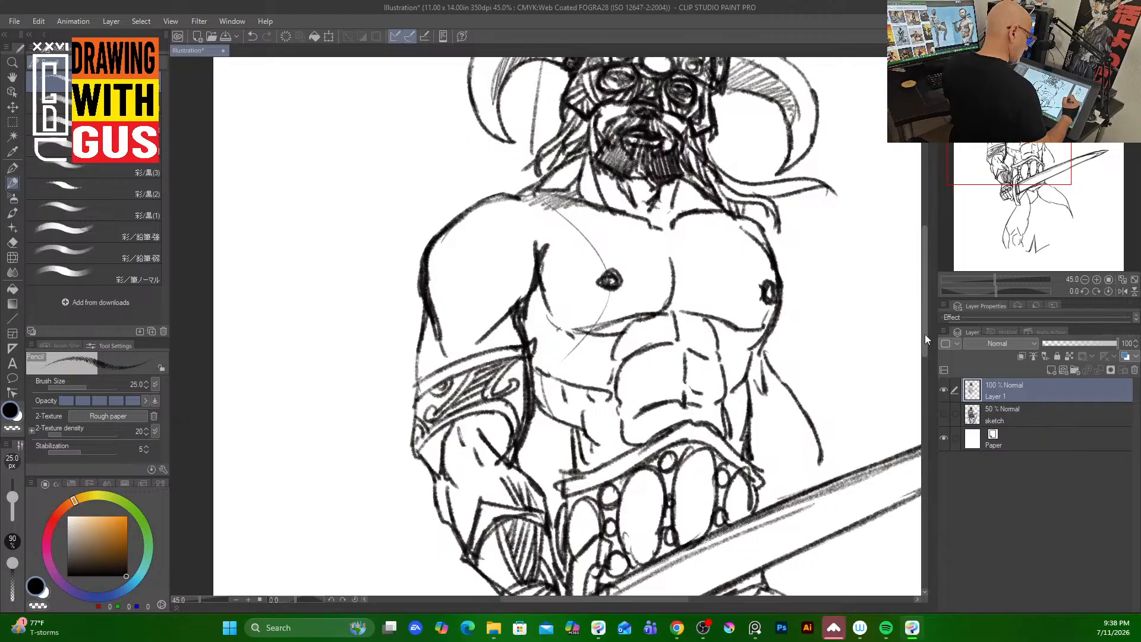
Darken the inner-elbow crease and the outer contour of the sword arm along the forearm, armband edge and upper arm.
{"action": "left_click_drag", "start_coordinate": [924, 335], "coordinate": [925, 356]}
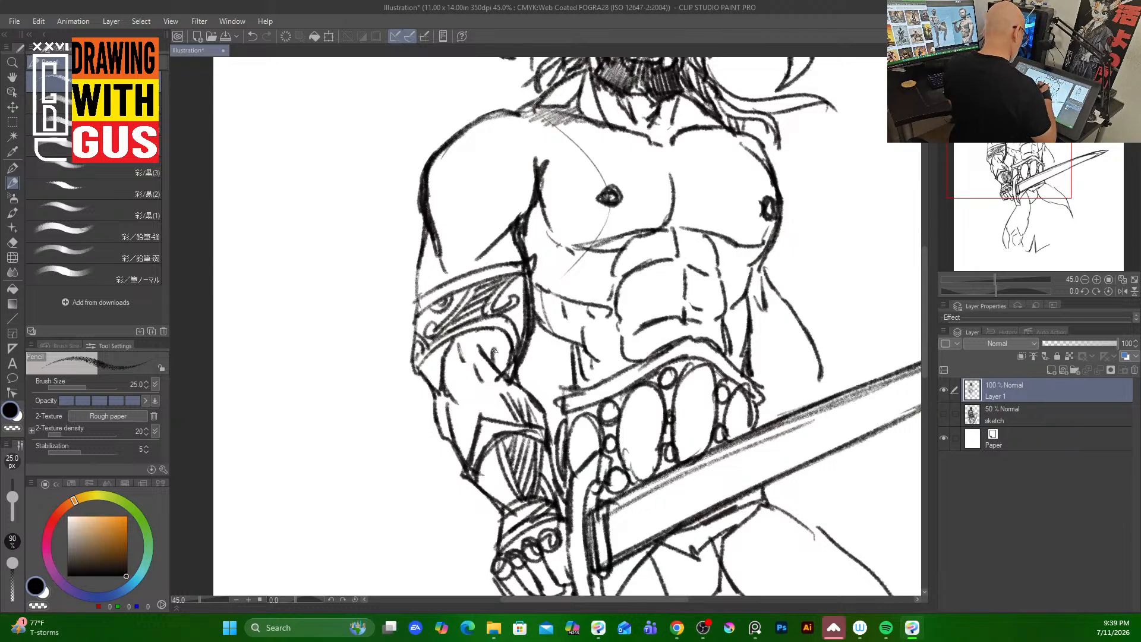
{"action": "left_click_drag", "start_coordinate": [494, 351], "coordinate": [510, 380]}
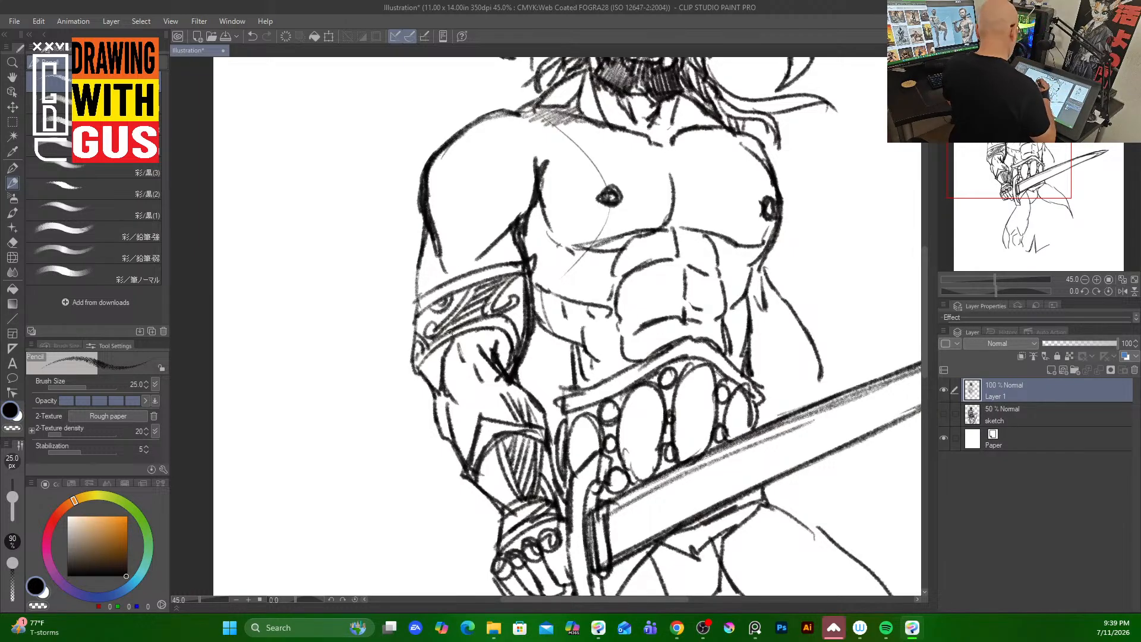
{"action": "left_click_drag", "start_coordinate": [432, 393], "coordinate": [462, 467]}
{"action": "left_click_drag", "start_coordinate": [446, 426], "coordinate": [420, 359]}
{"action": "left_click_drag", "start_coordinate": [419, 298], "coordinate": [417, 355]}
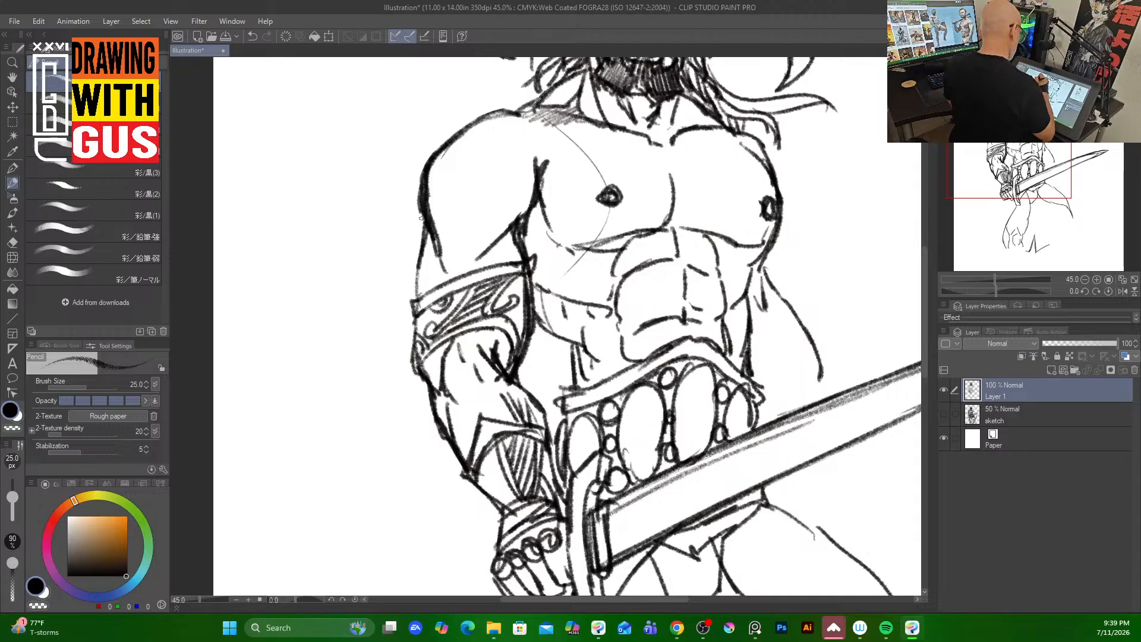
{"action": "left_click_drag", "start_coordinate": [420, 231], "coordinate": [417, 303]}
{"action": "left_click_drag", "start_coordinate": [422, 205], "coordinate": [420, 295]}
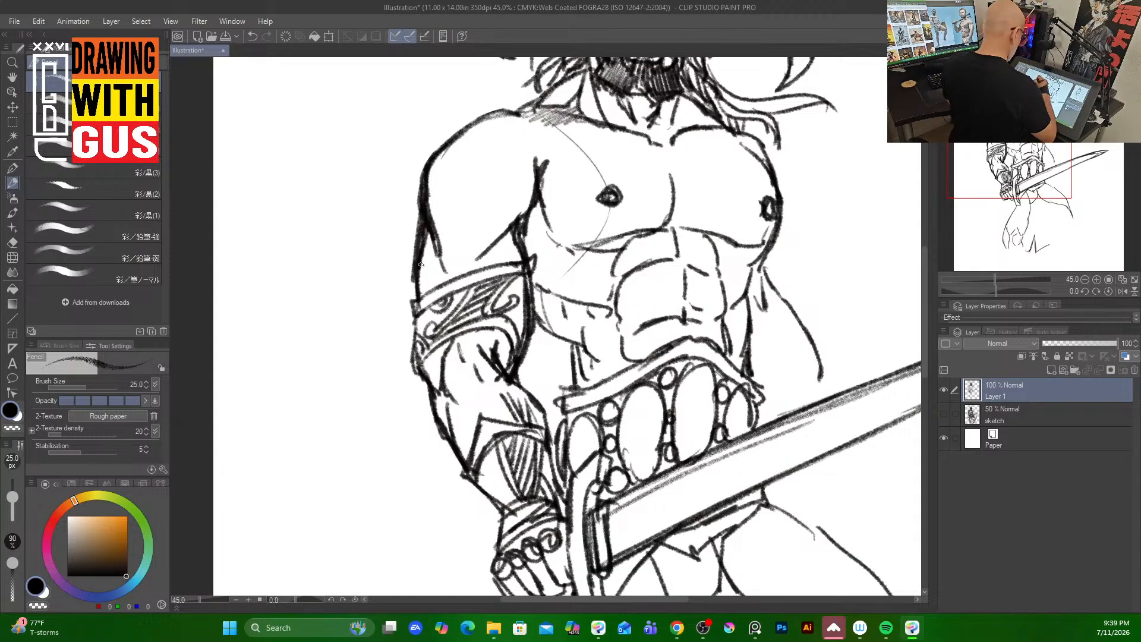
Hatch a narrow shadow along the outer back of the upper arm, just above the armband.
{"action": "left_click_drag", "start_coordinate": [428, 236], "coordinate": [419, 293]}
{"action": "left_click_drag", "start_coordinate": [434, 245], "coordinate": [427, 298]}
{"action": "left_click_drag", "start_coordinate": [443, 264], "coordinate": [441, 284]}
{"action": "left_click_drag", "start_coordinate": [441, 253], "coordinate": [437, 271]}
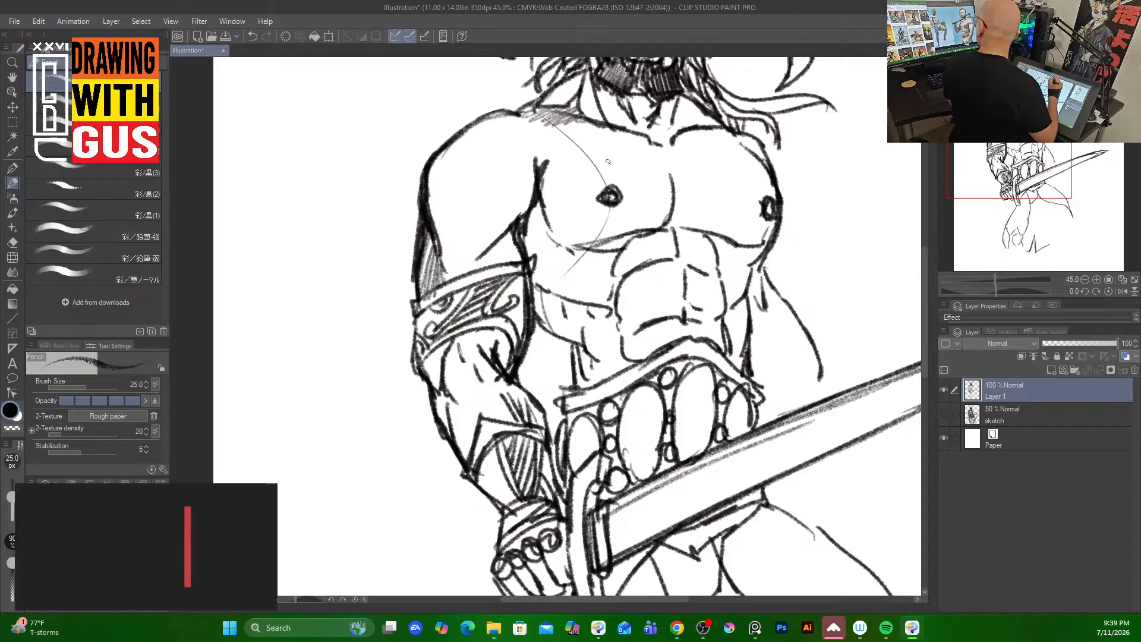
Shade the inner side of the upper arm near the armpit with parallel diagonal and vertical hatching.
{"action": "mouse_move", "coordinate": [532, 166]}
{"action": "left_mouse_down"}
{"action": "mouse_move", "coordinate": [465, 209]}
{"action": "mouse_move", "coordinate": [471, 262]}
{"action": "left_mouse_up"}
{"action": "mouse_move", "coordinate": [488, 194]}
{"action": "left_mouse_down"}
{"action": "mouse_move", "coordinate": [475, 260]}
{"action": "mouse_move", "coordinate": [482, 249]}
{"action": "left_mouse_up"}
{"action": "mouse_move", "coordinate": [502, 183]}
{"action": "left_mouse_down"}
{"action": "mouse_move", "coordinate": [488, 246]}
{"action": "mouse_move", "coordinate": [496, 238]}
{"action": "left_mouse_up"}
{"action": "left_click_drag", "start_coordinate": [518, 176], "coordinate": [512, 225]}
{"action": "left_click_drag", "start_coordinate": [534, 166], "coordinate": [525, 255]}
Hatch the side of the torso below the armpit, from the pectoral's lower edge down to the rib line.
{"action": "left_click_drag", "start_coordinate": [542, 208], "coordinate": [537, 289]}
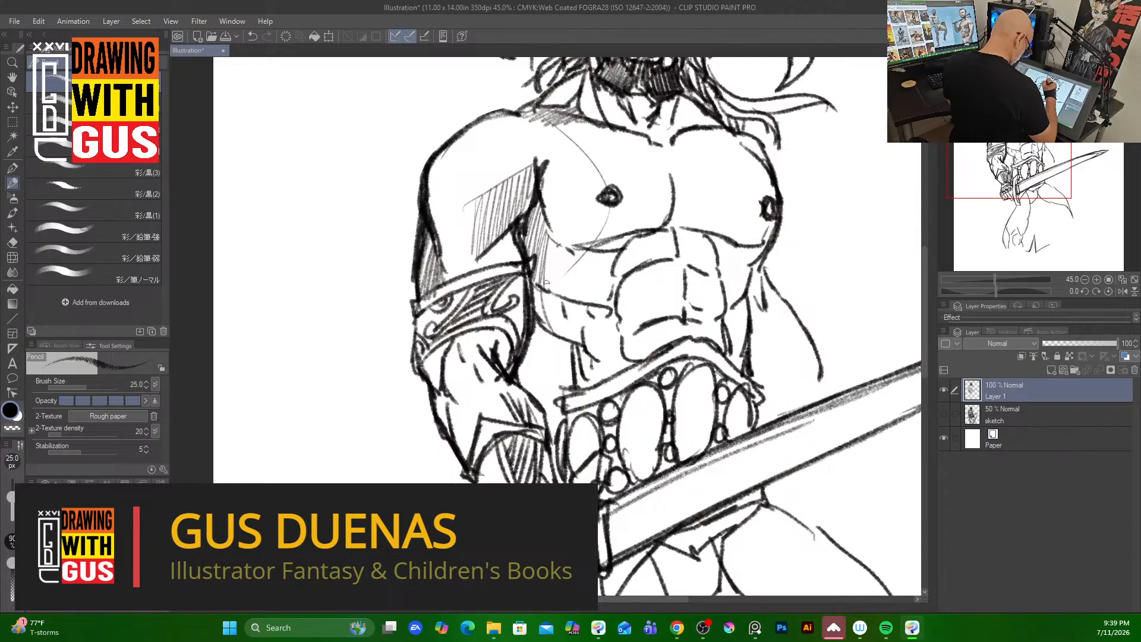
{"action": "left_click_drag", "start_coordinate": [561, 244], "coordinate": [563, 300]}
{"action": "left_click_drag", "start_coordinate": [580, 249], "coordinate": [573, 300]}
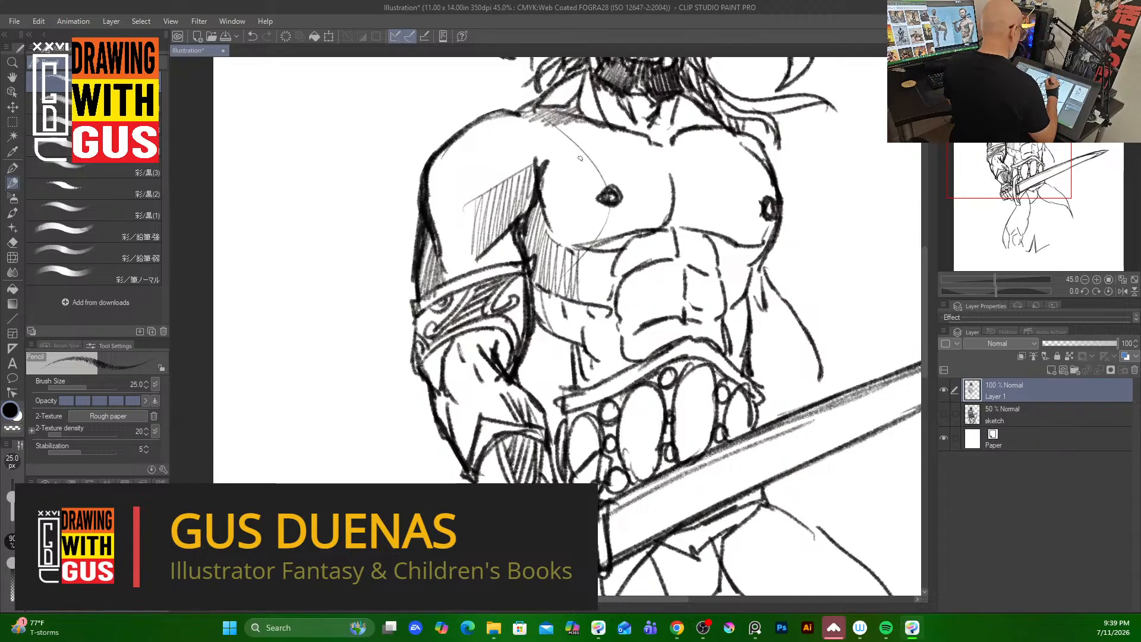
Shade both pectorals with diagonal hatching around the nipples, along the lower folds and at the far shoulder side.
{"action": "mouse_move", "coordinate": [551, 184]}
{"action": "left_mouse_down"}
{"action": "mouse_move", "coordinate": [575, 173]}
{"action": "mouse_move", "coordinate": [572, 192]}
{"action": "mouse_move", "coordinate": [599, 193]}
{"action": "mouse_move", "coordinate": [593, 237]}
{"action": "mouse_move", "coordinate": [619, 205]}
{"action": "mouse_move", "coordinate": [625, 227]}
{"action": "mouse_move", "coordinate": [632, 203]}
{"action": "mouse_move", "coordinate": [651, 223]}
{"action": "left_mouse_up"}
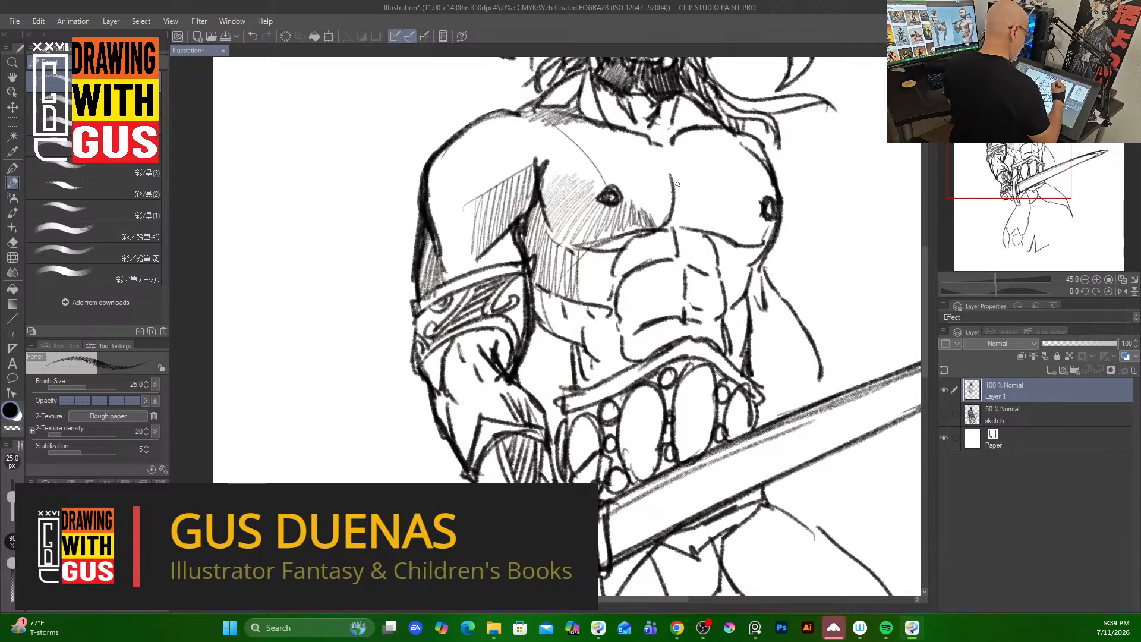
{"action": "mouse_move", "coordinate": [677, 185]}
{"action": "left_mouse_down"}
{"action": "mouse_move", "coordinate": [681, 223]}
{"action": "mouse_move", "coordinate": [713, 210]}
{"action": "mouse_move", "coordinate": [710, 231]}
{"action": "mouse_move", "coordinate": [737, 240]}
{"action": "left_mouse_up"}
{"action": "left_click_drag", "start_coordinate": [671, 198], "coordinate": [664, 159]}
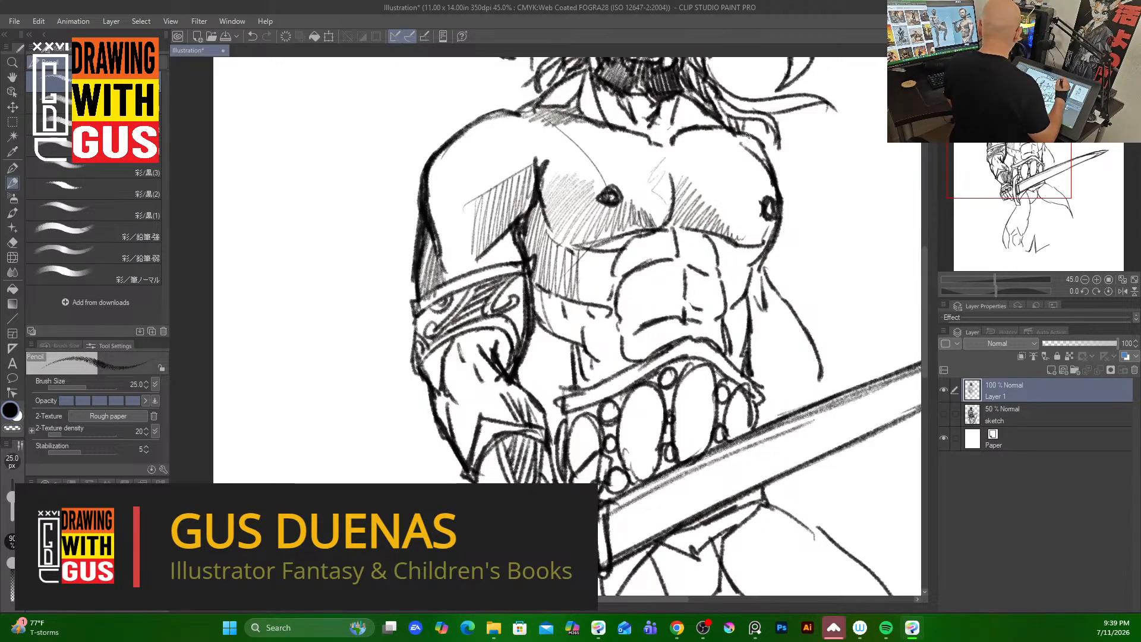
{"action": "mouse_move", "coordinate": [727, 140]}
{"action": "left_mouse_down"}
{"action": "mouse_move", "coordinate": [765, 145]}
{"action": "mouse_move", "coordinate": [718, 165]}
{"action": "mouse_move", "coordinate": [748, 178]}
{"action": "left_mouse_up"}
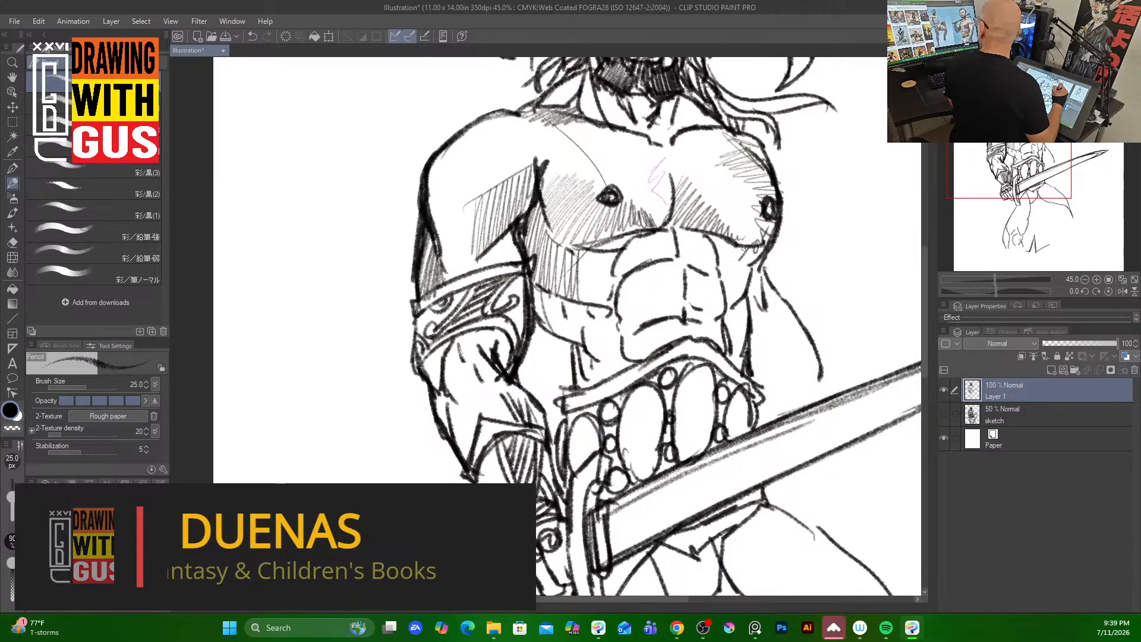
Hatch shadows beneath the chest on the upper abdominals and across the central abdominal block above the belt.
{"action": "mouse_move", "coordinate": [633, 264]}
{"action": "left_mouse_down"}
{"action": "mouse_move", "coordinate": [673, 236]}
{"action": "mouse_move", "coordinate": [687, 264]}
{"action": "mouse_move", "coordinate": [655, 271]}
{"action": "left_mouse_up"}
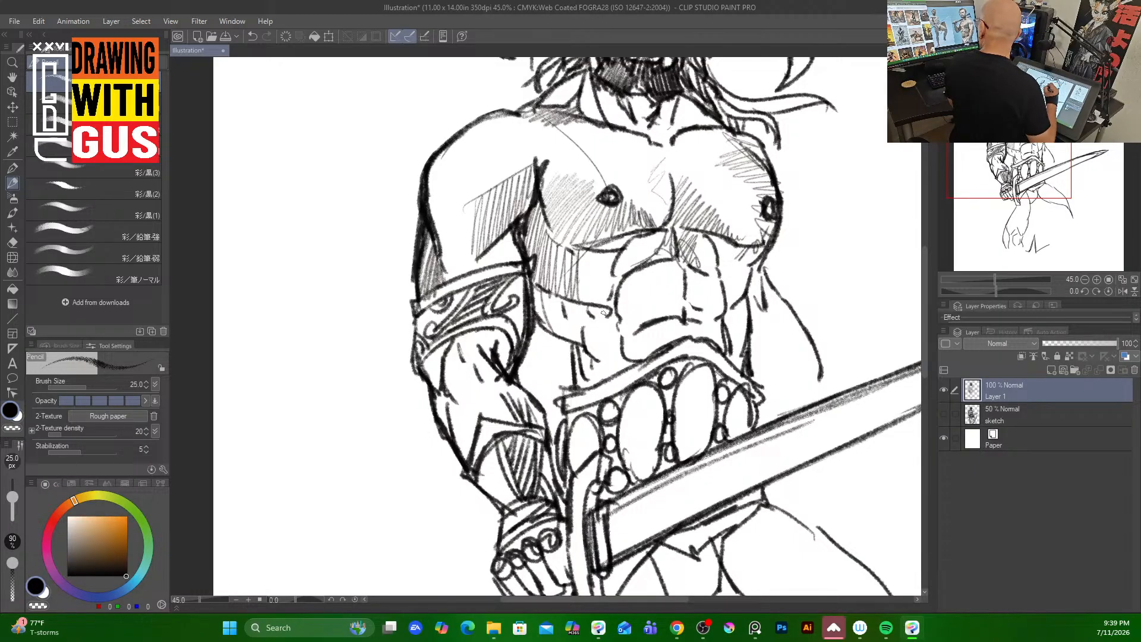
{"action": "mouse_move", "coordinate": [617, 330]}
{"action": "left_mouse_down"}
{"action": "mouse_move", "coordinate": [645, 294]}
{"action": "mouse_move", "coordinate": [659, 316]}
{"action": "mouse_move", "coordinate": [658, 279]}
{"action": "mouse_move", "coordinate": [678, 310]}
{"action": "mouse_move", "coordinate": [653, 321]}
{"action": "mouse_move", "coordinate": [666, 296]}
{"action": "mouse_move", "coordinate": [652, 299]}
{"action": "mouse_move", "coordinate": [624, 335]}
{"action": "mouse_move", "coordinate": [634, 304]}
{"action": "mouse_move", "coordinate": [679, 321]}
{"action": "mouse_move", "coordinate": [682, 301]}
{"action": "mouse_move", "coordinate": [694, 319]}
{"action": "mouse_move", "coordinate": [699, 305]}
{"action": "mouse_move", "coordinate": [707, 321]}
{"action": "mouse_move", "coordinate": [711, 302]}
{"action": "mouse_move", "coordinate": [686, 285]}
{"action": "mouse_move", "coordinate": [718, 325]}
{"action": "left_mouse_up"}
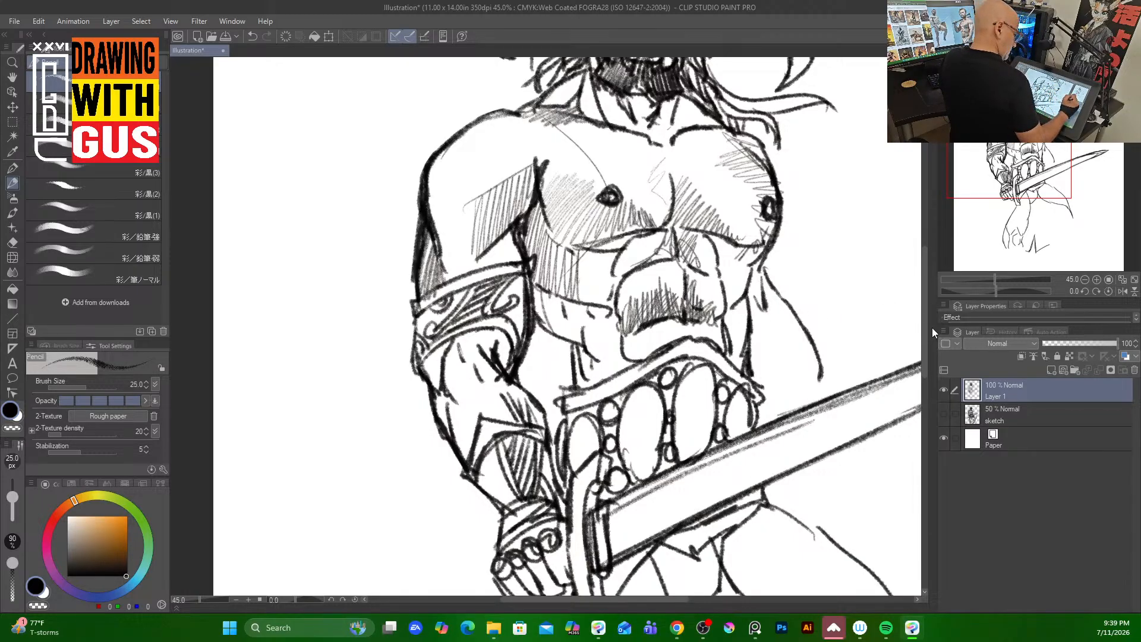
Hatch the waist between the rib line and the belt, and lightly shade the lower abdominal block above the belt.
{"action": "left_click_drag", "start_coordinate": [923, 318], "coordinate": [922, 332]}
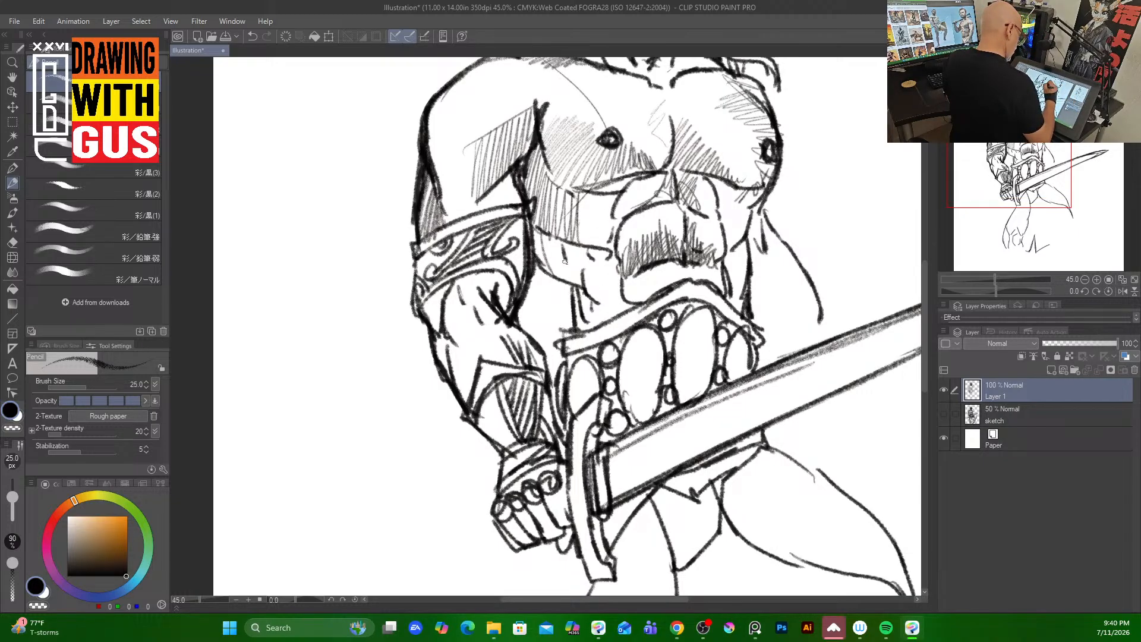
{"action": "mouse_move", "coordinate": [536, 243]}
{"action": "left_mouse_down"}
{"action": "mouse_move", "coordinate": [547, 273]}
{"action": "mouse_move", "coordinate": [556, 252]}
{"action": "mouse_move", "coordinate": [567, 280]}
{"action": "mouse_move", "coordinate": [574, 255]}
{"action": "mouse_move", "coordinate": [580, 283]}
{"action": "mouse_move", "coordinate": [545, 249]}
{"action": "mouse_move", "coordinate": [530, 266]}
{"action": "mouse_move", "coordinate": [548, 228]}
{"action": "mouse_move", "coordinate": [535, 241]}
{"action": "mouse_move", "coordinate": [566, 219]}
{"action": "mouse_move", "coordinate": [557, 266]}
{"action": "mouse_move", "coordinate": [571, 274]}
{"action": "mouse_move", "coordinate": [582, 261]}
{"action": "mouse_move", "coordinate": [573, 341]}
{"action": "mouse_move", "coordinate": [617, 311]}
{"action": "mouse_move", "coordinate": [589, 311]}
{"action": "mouse_move", "coordinate": [604, 283]}
{"action": "mouse_move", "coordinate": [585, 291]}
{"action": "mouse_move", "coordinate": [599, 271]}
{"action": "mouse_move", "coordinate": [577, 277]}
{"action": "mouse_move", "coordinate": [598, 246]}
{"action": "mouse_move", "coordinate": [582, 276]}
{"action": "mouse_move", "coordinate": [592, 270]}
{"action": "mouse_move", "coordinate": [600, 289]}
{"action": "mouse_move", "coordinate": [589, 308]}
{"action": "mouse_move", "coordinate": [582, 300]}
{"action": "mouse_move", "coordinate": [584, 332]}
{"action": "mouse_move", "coordinate": [597, 315]}
{"action": "mouse_move", "coordinate": [622, 309]}
{"action": "left_mouse_up"}
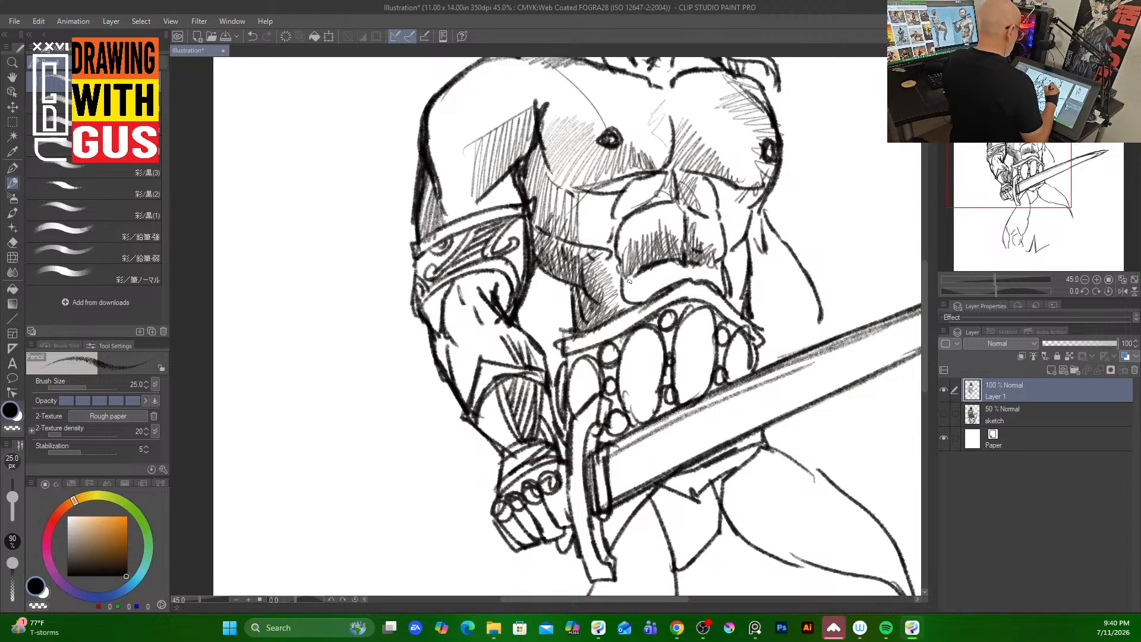
{"action": "mouse_move", "coordinate": [633, 272]}
{"action": "left_mouse_down"}
{"action": "mouse_move", "coordinate": [642, 297]}
{"action": "mouse_move", "coordinate": [678, 270]}
{"action": "left_mouse_up"}
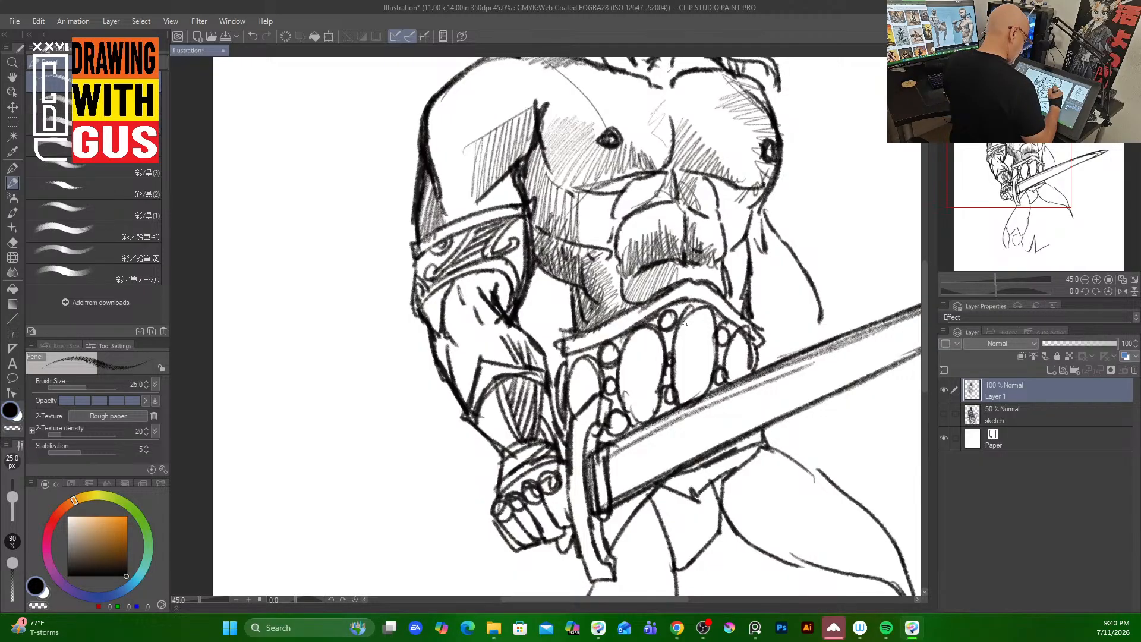
Strengthen the outlines of the two large central ovals on the belt.
{"action": "mouse_move", "coordinate": [680, 324]}
{"action": "left_mouse_down"}
{"action": "mouse_move", "coordinate": [708, 306]}
{"action": "mouse_move", "coordinate": [698, 407]}
{"action": "mouse_move", "coordinate": [670, 372]}
{"action": "mouse_move", "coordinate": [640, 423]}
{"action": "left_mouse_up"}
{"action": "mouse_move", "coordinate": [645, 327]}
{"action": "left_mouse_down"}
{"action": "mouse_move", "coordinate": [630, 419]}
{"action": "mouse_move", "coordinate": [661, 331]}
{"action": "mouse_move", "coordinate": [648, 416]}
{"action": "left_mouse_up"}
{"action": "left_click_drag", "start_coordinate": [689, 304], "coordinate": [677, 398]}
{"action": "left_click_drag", "start_coordinate": [674, 345], "coordinate": [683, 402]}
{"action": "left_click_drag", "start_coordinate": [699, 362], "coordinate": [695, 396]}
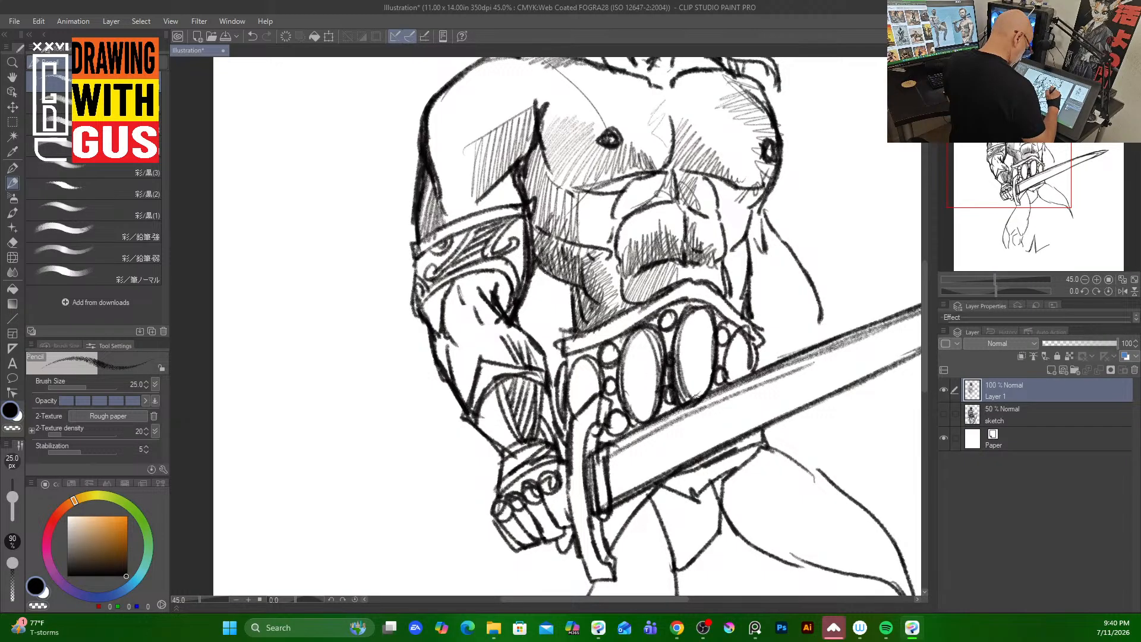
Shade the belt's oval plates with vertical hatching that follows their rounded shape.
{"action": "mouse_move", "coordinate": [694, 325]}
{"action": "left_mouse_down"}
{"action": "mouse_move", "coordinate": [704, 372]}
{"action": "mouse_move", "coordinate": [687, 333]}
{"action": "mouse_move", "coordinate": [693, 405]}
{"action": "left_mouse_up"}
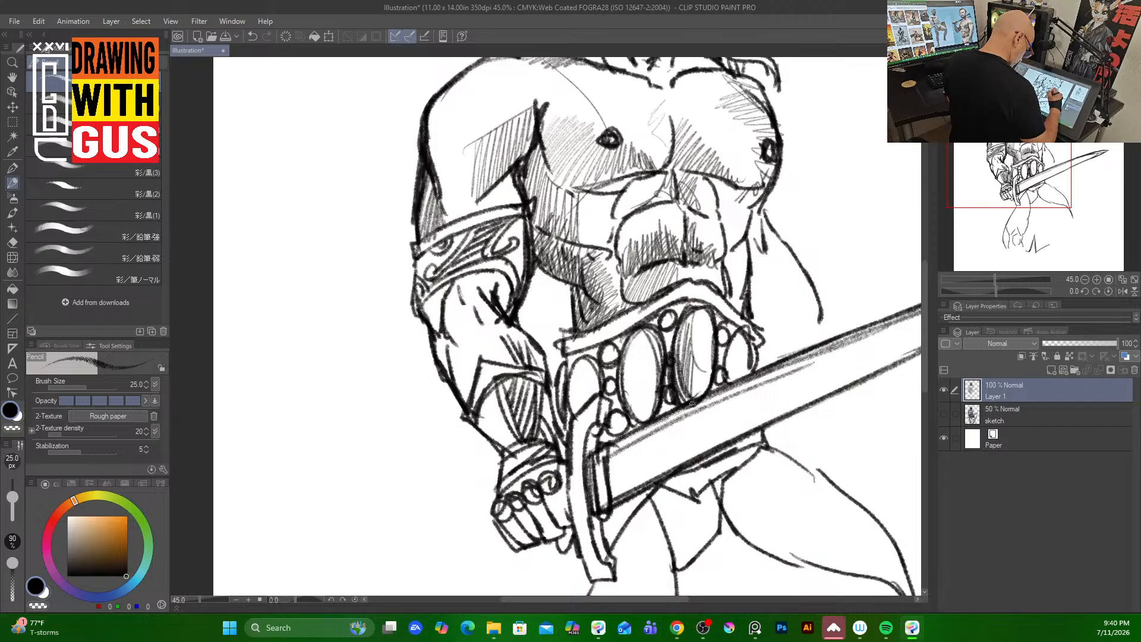
{"action": "left_click_drag", "start_coordinate": [700, 365], "coordinate": [706, 389]}
{"action": "mouse_move", "coordinate": [739, 334]}
{"action": "left_mouse_down"}
{"action": "mouse_move", "coordinate": [728, 385]}
{"action": "mouse_move", "coordinate": [743, 371]}
{"action": "left_mouse_up"}
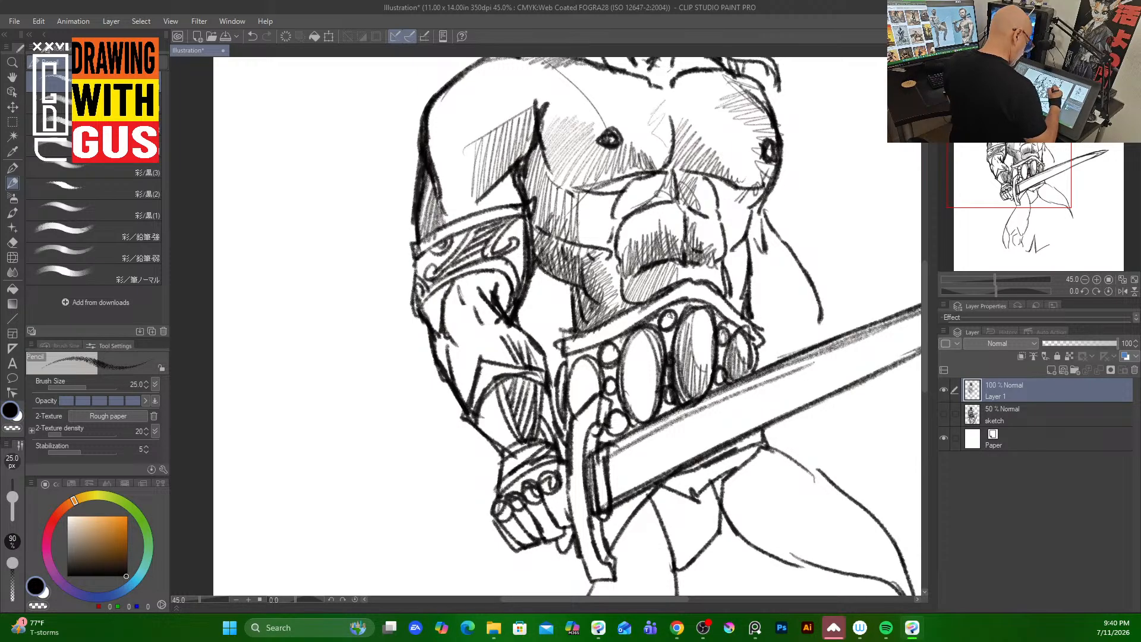
{"action": "mouse_move", "coordinate": [670, 311]}
{"action": "left_mouse_down"}
{"action": "mouse_move", "coordinate": [631, 346]}
{"action": "mouse_move", "coordinate": [631, 396]}
{"action": "left_mouse_up"}
{"action": "left_click_drag", "start_coordinate": [630, 343], "coordinate": [624, 402]}
{"action": "left_click_drag", "start_coordinate": [636, 352], "coordinate": [627, 419]}
{"action": "left_click_drag", "start_coordinate": [642, 373], "coordinate": [634, 419]}
{"action": "left_click_drag", "start_coordinate": [647, 384], "coordinate": [639, 421]}
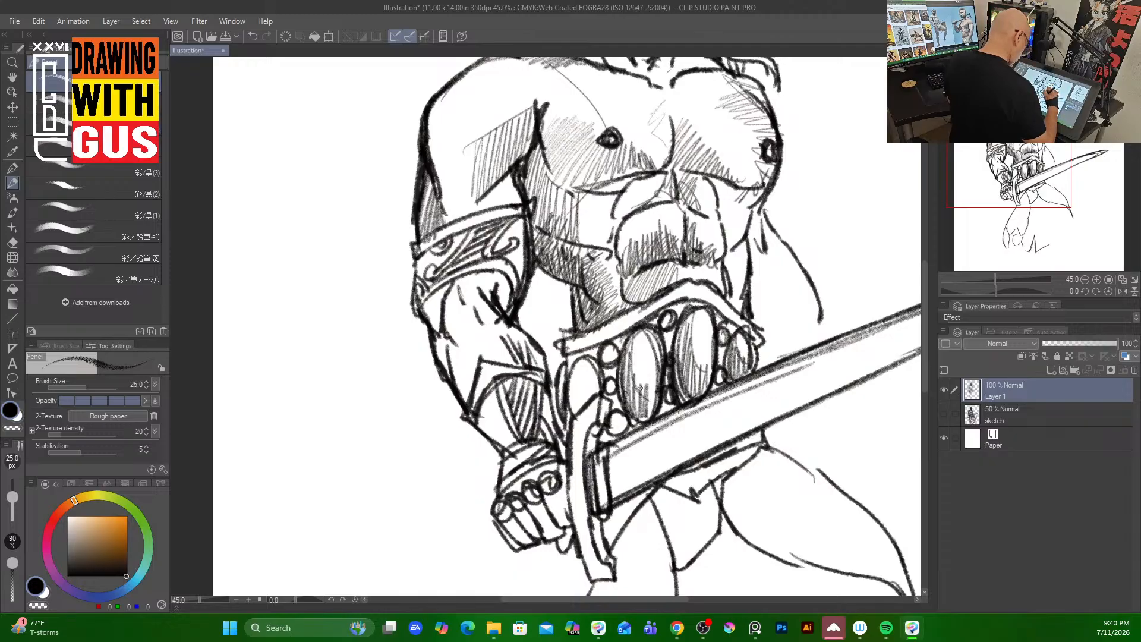
{"action": "left_click_drag", "start_coordinate": [592, 361], "coordinate": [584, 413]}
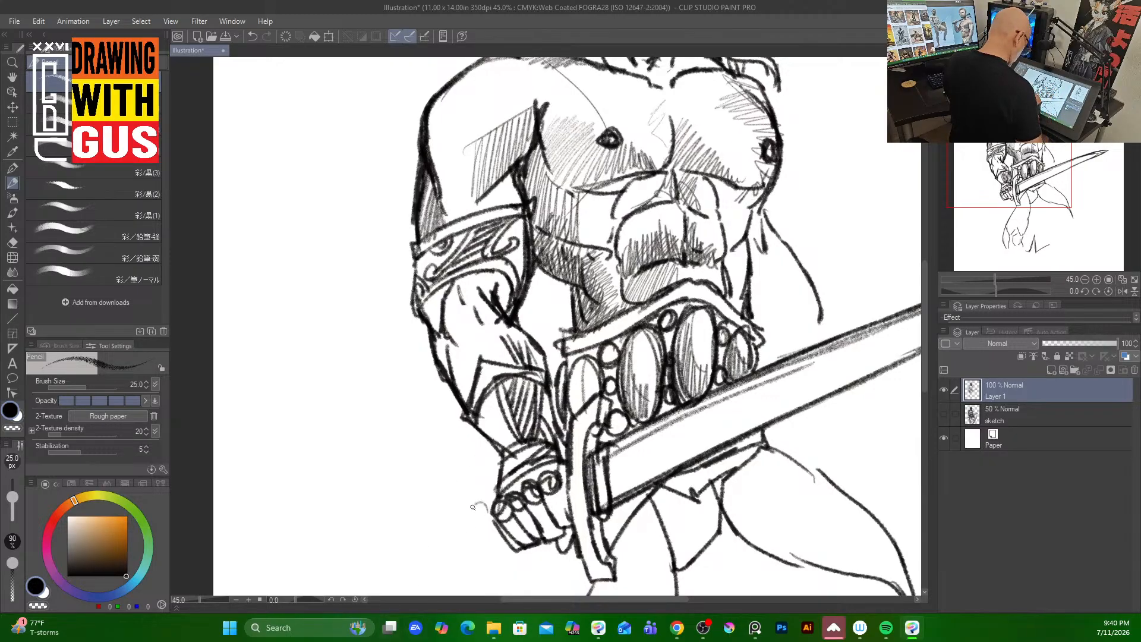
Draw a round pommel with concentric rings behind the fist and add long groove lines and shading along the sword blade.
{"action": "mouse_move", "coordinate": [473, 506]}
{"action": "left_mouse_down"}
{"action": "mouse_move", "coordinate": [484, 559]}
{"action": "mouse_move", "coordinate": [493, 517]}
{"action": "mouse_move", "coordinate": [505, 543]}
{"action": "mouse_move", "coordinate": [496, 559]}
{"action": "mouse_move", "coordinate": [460, 541]}
{"action": "left_mouse_up"}
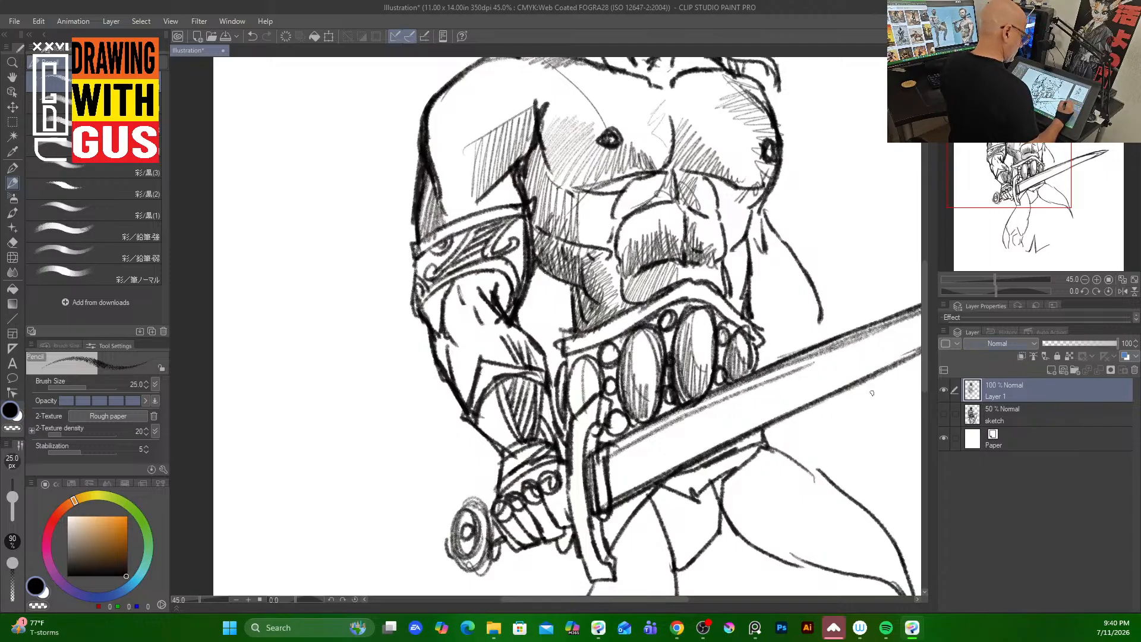
{"action": "left_click_drag", "start_coordinate": [609, 485], "coordinate": [825, 368]}
{"action": "left_click_drag", "start_coordinate": [621, 455], "coordinate": [909, 336]}
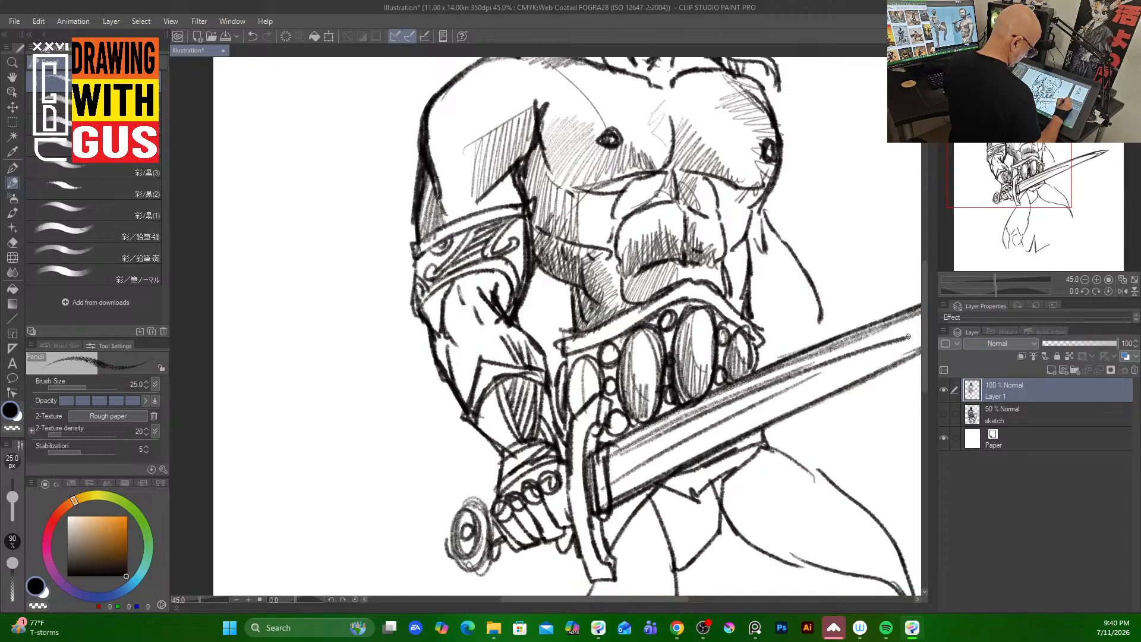
{"action": "mouse_move", "coordinate": [717, 424]}
{"action": "left_mouse_down"}
{"action": "mouse_move", "coordinate": [902, 338]}
{"action": "mouse_move", "coordinate": [612, 490]}
{"action": "mouse_move", "coordinate": [669, 429]}
{"action": "mouse_move", "coordinate": [884, 342]}
{"action": "mouse_move", "coordinate": [703, 442]}
{"action": "left_mouse_up"}
{"action": "mouse_move", "coordinate": [749, 413]}
{"action": "left_mouse_down"}
{"action": "mouse_move", "coordinate": [615, 490]}
{"action": "mouse_move", "coordinate": [670, 428]}
{"action": "left_mouse_up"}
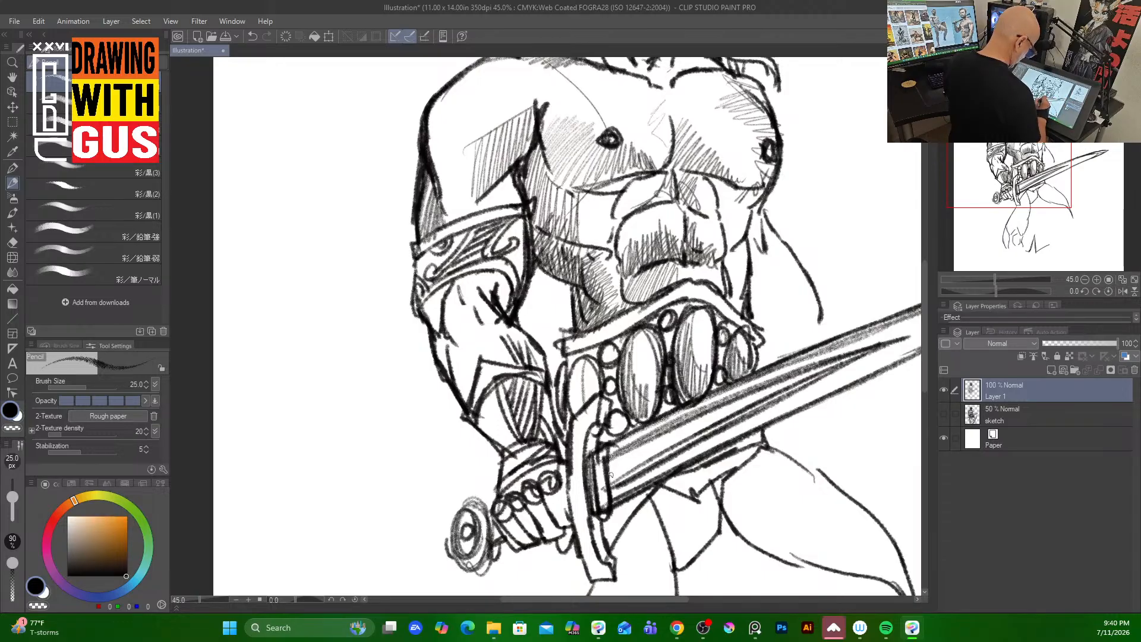
Decorate the sword's crossguard with small ornamental shapes and darken the block at its lower end.
{"action": "mouse_move", "coordinate": [586, 431]}
{"action": "left_mouse_down"}
{"action": "mouse_move", "coordinate": [570, 452]}
{"action": "mouse_move", "coordinate": [588, 544]}
{"action": "mouse_move", "coordinate": [582, 532]}
{"action": "mouse_move", "coordinate": [579, 546]}
{"action": "mouse_move", "coordinate": [602, 581]}
{"action": "left_mouse_up"}
{"action": "left_click_drag", "start_coordinate": [592, 408], "coordinate": [586, 425]}
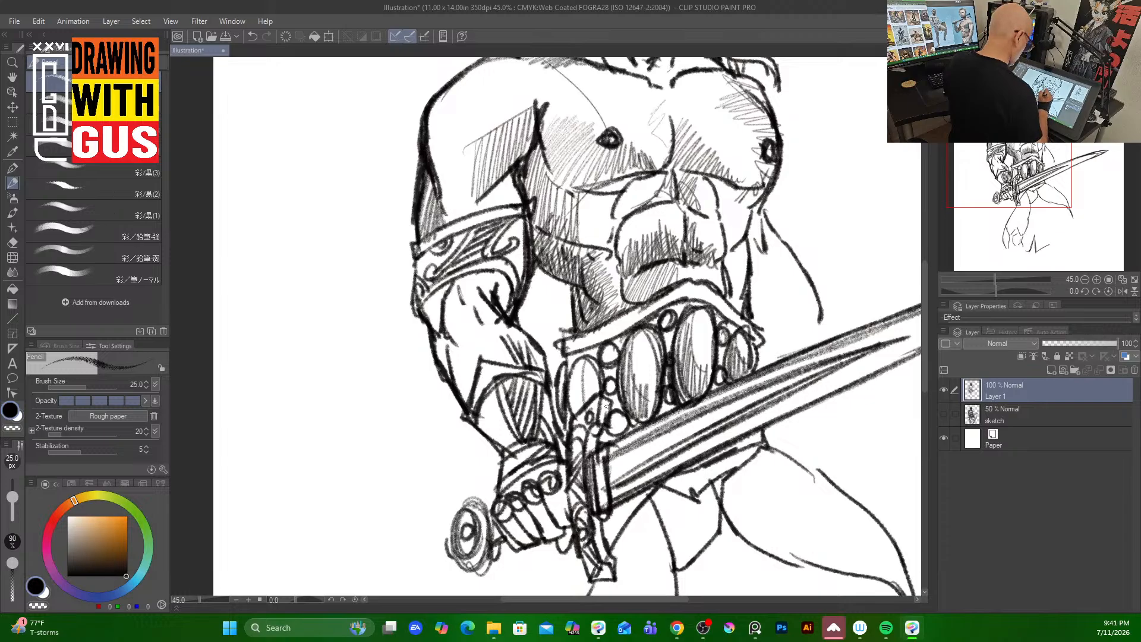
{"action": "left_click_drag", "start_coordinate": [618, 557], "coordinate": [614, 583]}
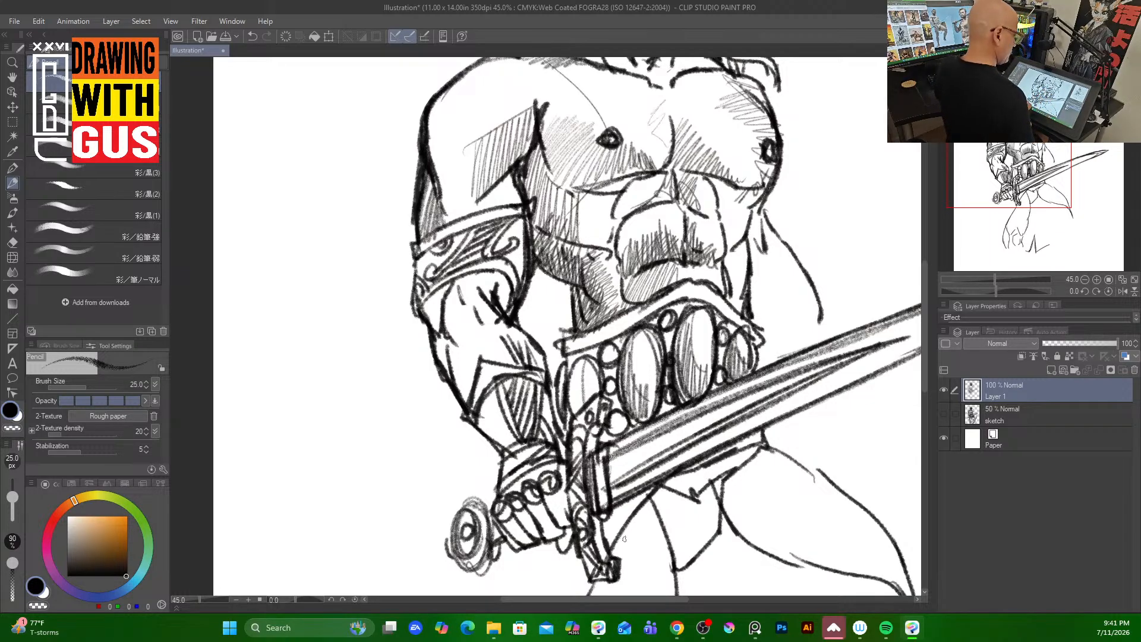
Hatch both sides of the neck beneath the beard and hair, down to the collarbones.
{"action": "left_click_drag", "start_coordinate": [925, 314], "coordinate": [922, 276]}
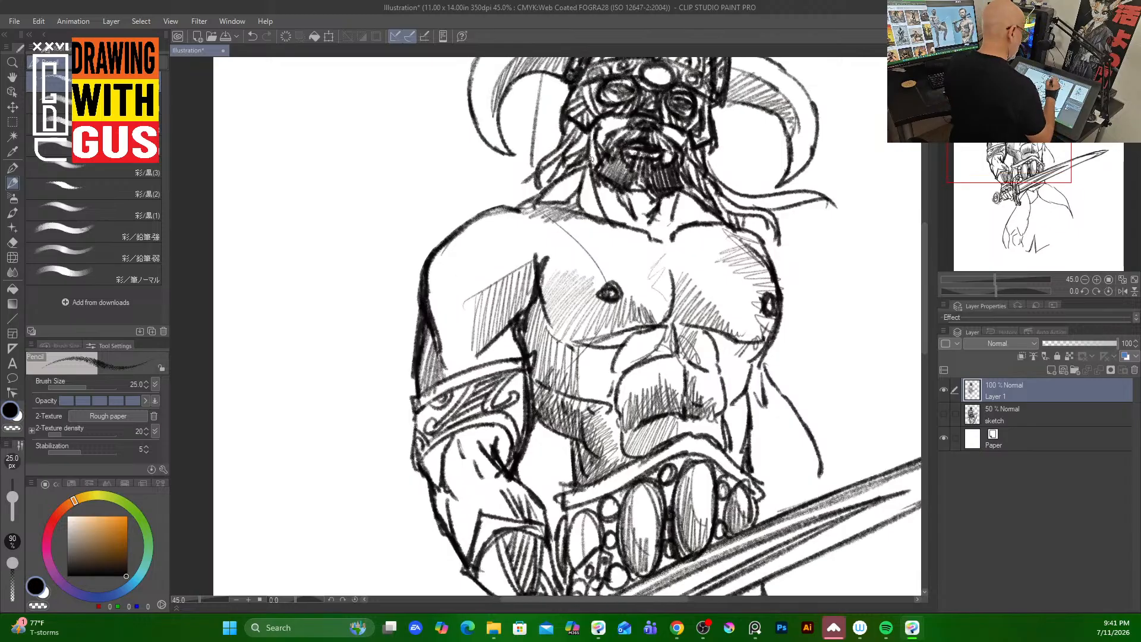
{"action": "left_click_drag", "start_coordinate": [588, 166], "coordinate": [548, 202]}
{"action": "mouse_move", "coordinate": [596, 178]}
{"action": "left_mouse_down"}
{"action": "mouse_move", "coordinate": [562, 203]}
{"action": "mouse_move", "coordinate": [572, 205]}
{"action": "left_mouse_up"}
{"action": "left_click_drag", "start_coordinate": [612, 185], "coordinate": [587, 217]}
{"action": "left_click_drag", "start_coordinate": [627, 195], "coordinate": [611, 223]}
{"action": "mouse_move", "coordinate": [681, 178]}
{"action": "left_mouse_down"}
{"action": "mouse_move", "coordinate": [653, 196]}
{"action": "mouse_move", "coordinate": [671, 236]}
{"action": "left_mouse_up"}
{"action": "mouse_move", "coordinate": [707, 200]}
{"action": "left_mouse_down"}
{"action": "mouse_move", "coordinate": [685, 225]}
{"action": "mouse_move", "coordinate": [707, 229]}
{"action": "mouse_move", "coordinate": [674, 261]}
{"action": "left_mouse_up"}
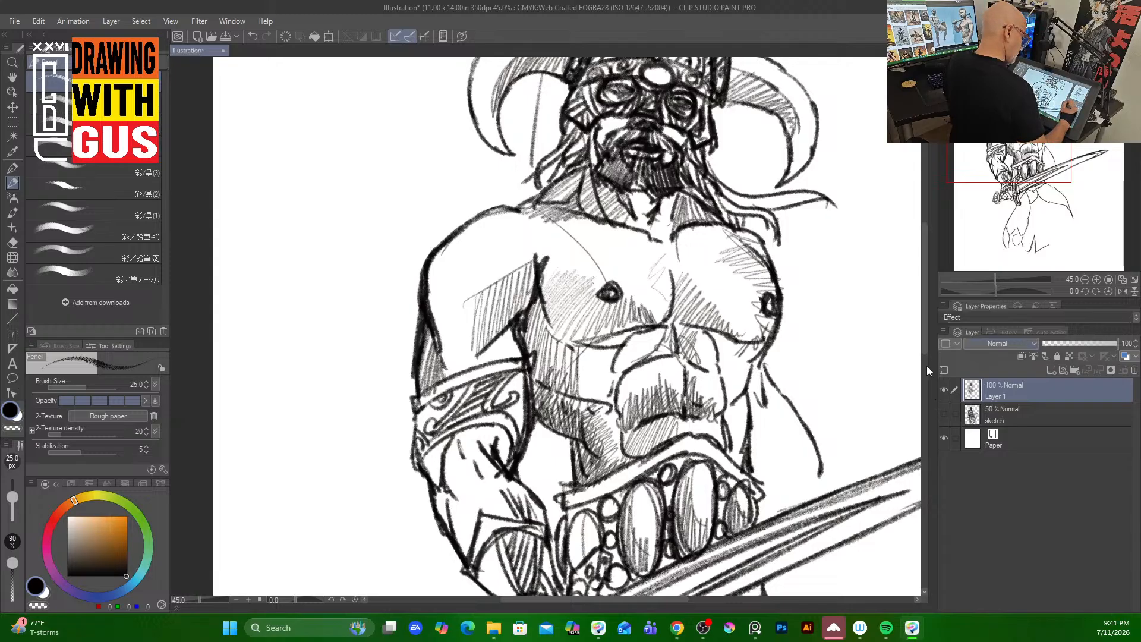
Add a light muscle line on the front thigh and shade the loincloth between the legs with vertical hatching.
{"action": "left_click_drag", "start_coordinate": [925, 365], "coordinate": [914, 434]}
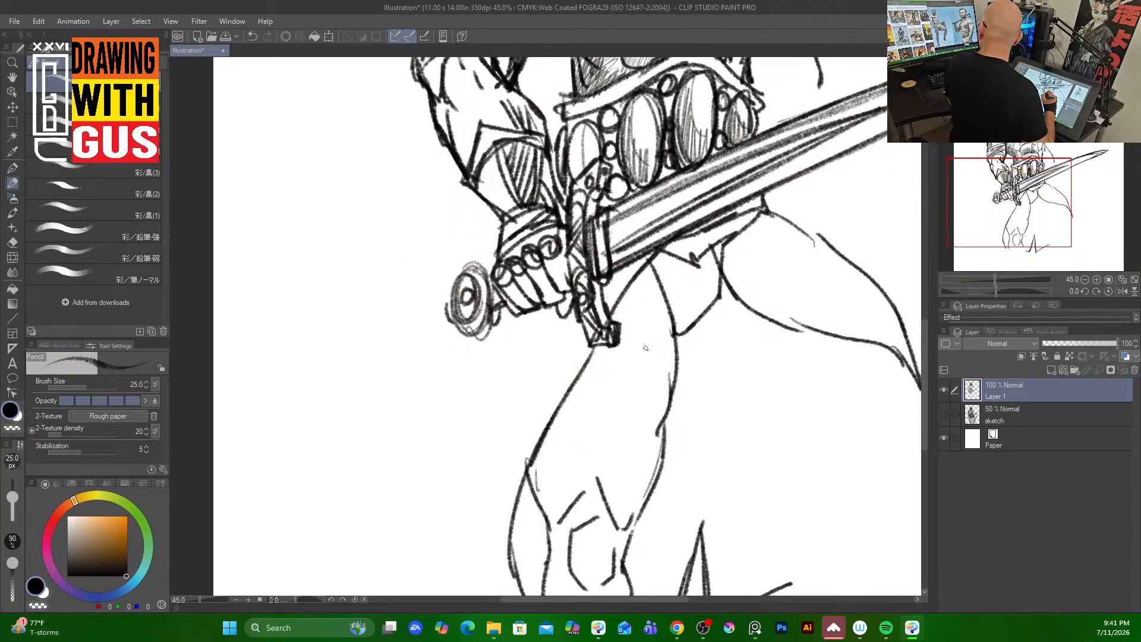
{"action": "left_click_drag", "start_coordinate": [645, 378], "coordinate": [605, 471]}
{"action": "mouse_move", "coordinate": [656, 264]}
{"action": "left_mouse_down"}
{"action": "mouse_move", "coordinate": [707, 280]}
{"action": "mouse_move", "coordinate": [668, 318]}
{"action": "left_mouse_up"}
{"action": "mouse_move", "coordinate": [683, 280]}
{"action": "left_mouse_down"}
{"action": "mouse_move", "coordinate": [675, 331]}
{"action": "mouse_move", "coordinate": [701, 269]}
{"action": "mouse_move", "coordinate": [699, 315]}
{"action": "left_mouse_up"}
{"action": "mouse_move", "coordinate": [713, 258]}
{"action": "left_mouse_down"}
{"action": "mouse_move", "coordinate": [705, 308]}
{"action": "mouse_move", "coordinate": [709, 295]}
{"action": "left_mouse_up"}
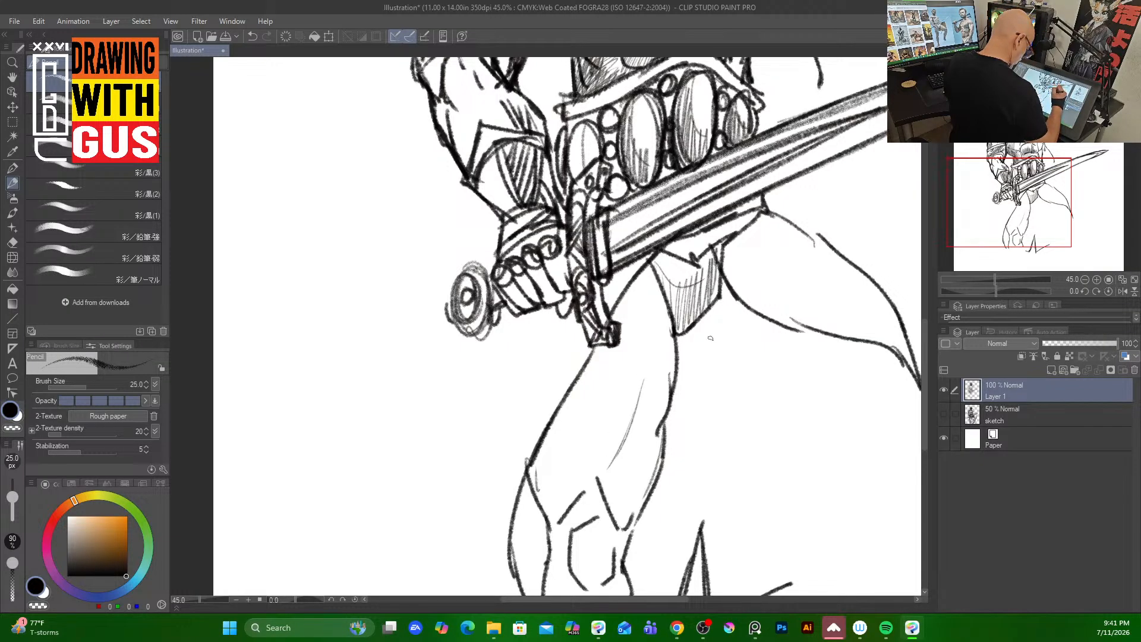
Show the sketch layer and outline the outer edge of the scaled skirt hanging beside the thigh below the fist.
{"action": "left_click", "coordinate": [943, 414]}
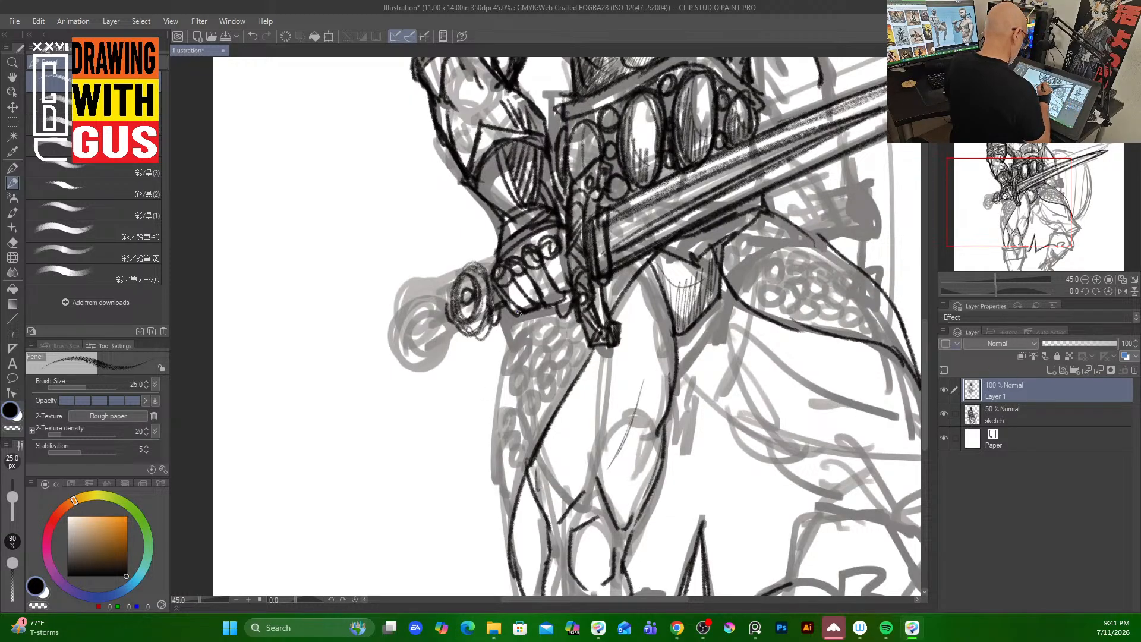
{"action": "left_click_drag", "start_coordinate": [514, 315], "coordinate": [495, 374]}
{"action": "left_click_drag", "start_coordinate": [508, 334], "coordinate": [493, 404]}
{"action": "mouse_move", "coordinate": [502, 361]}
{"action": "left_mouse_down"}
{"action": "mouse_move", "coordinate": [491, 426]}
{"action": "mouse_move", "coordinate": [509, 550]}
{"action": "left_mouse_up"}
Fill the skirt panel below the sword hand with rounded scales down to its pointed end, darkening the gap behind the crossguard.
{"action": "left_click_drag", "start_coordinate": [526, 316], "coordinate": [520, 341]}
{"action": "mouse_move", "coordinate": [524, 314]}
{"action": "left_mouse_down"}
{"action": "mouse_move", "coordinate": [517, 326]}
{"action": "mouse_move", "coordinate": [552, 308]}
{"action": "mouse_move", "coordinate": [570, 333]}
{"action": "mouse_move", "coordinate": [534, 364]}
{"action": "mouse_move", "coordinate": [556, 341]}
{"action": "mouse_move", "coordinate": [550, 364]}
{"action": "left_mouse_up"}
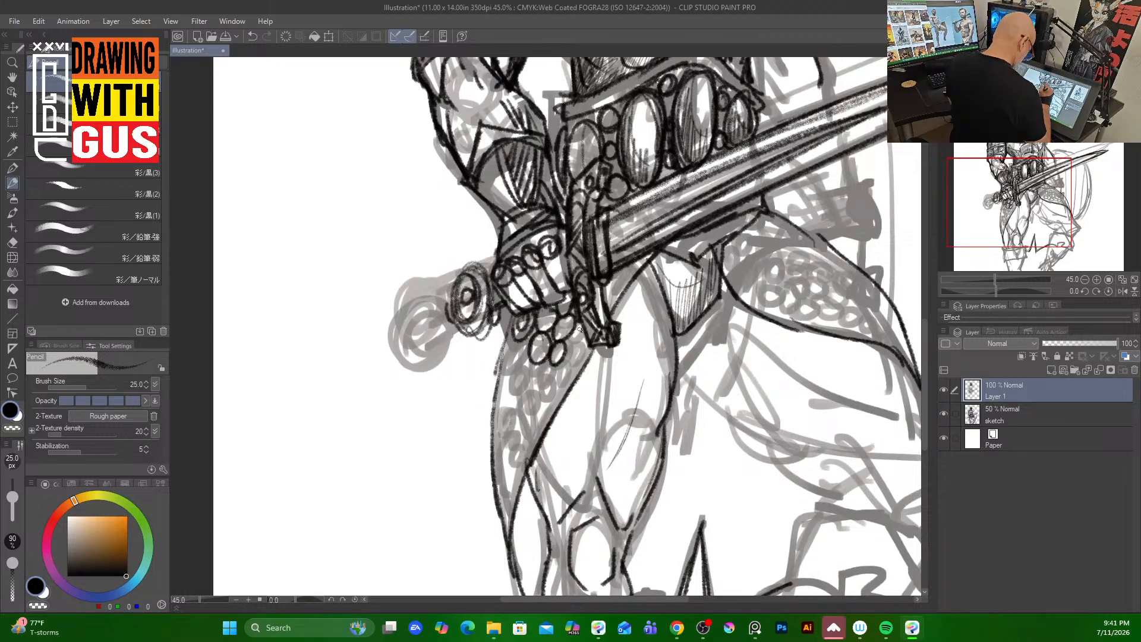
{"action": "mouse_move", "coordinate": [571, 326]}
{"action": "left_mouse_down"}
{"action": "mouse_move", "coordinate": [585, 351]}
{"action": "mouse_move", "coordinate": [571, 376]}
{"action": "mouse_move", "coordinate": [591, 362]}
{"action": "left_mouse_up"}
{"action": "left_click_drag", "start_coordinate": [628, 272], "coordinate": [613, 303]}
{"action": "left_click_drag", "start_coordinate": [645, 257], "coordinate": [623, 278]}
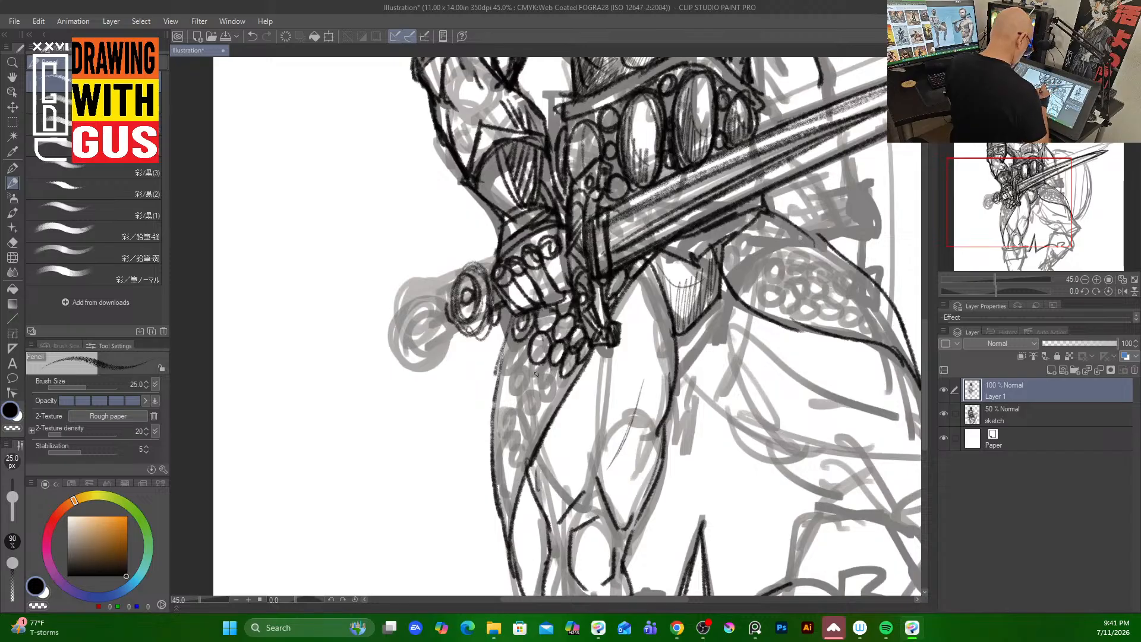
{"action": "mouse_move", "coordinate": [536, 374]}
{"action": "left_mouse_down"}
{"action": "mouse_move", "coordinate": [565, 401]}
{"action": "mouse_move", "coordinate": [537, 416]}
{"action": "mouse_move", "coordinate": [550, 425]}
{"action": "mouse_move", "coordinate": [515, 442]}
{"action": "mouse_move", "coordinate": [525, 449]}
{"action": "mouse_move", "coordinate": [510, 467]}
{"action": "mouse_move", "coordinate": [504, 522]}
{"action": "left_mouse_up"}
{"action": "mouse_move", "coordinate": [500, 454]}
{"action": "left_mouse_down"}
{"action": "mouse_move", "coordinate": [494, 482]}
{"action": "mouse_move", "coordinate": [500, 449]}
{"action": "left_mouse_up"}
{"action": "left_click_drag", "start_coordinate": [498, 434], "coordinate": [521, 390]}
{"action": "left_click_drag", "start_coordinate": [529, 401], "coordinate": [522, 359]}
{"action": "mouse_move", "coordinate": [530, 380]}
{"action": "left_mouse_down"}
{"action": "mouse_move", "coordinate": [523, 341]}
{"action": "mouse_move", "coordinate": [509, 341]}
{"action": "left_mouse_up"}
{"action": "left_click_drag", "start_coordinate": [506, 399], "coordinate": [504, 368]}
{"action": "left_click_drag", "start_coordinate": [502, 421], "coordinate": [500, 401]}
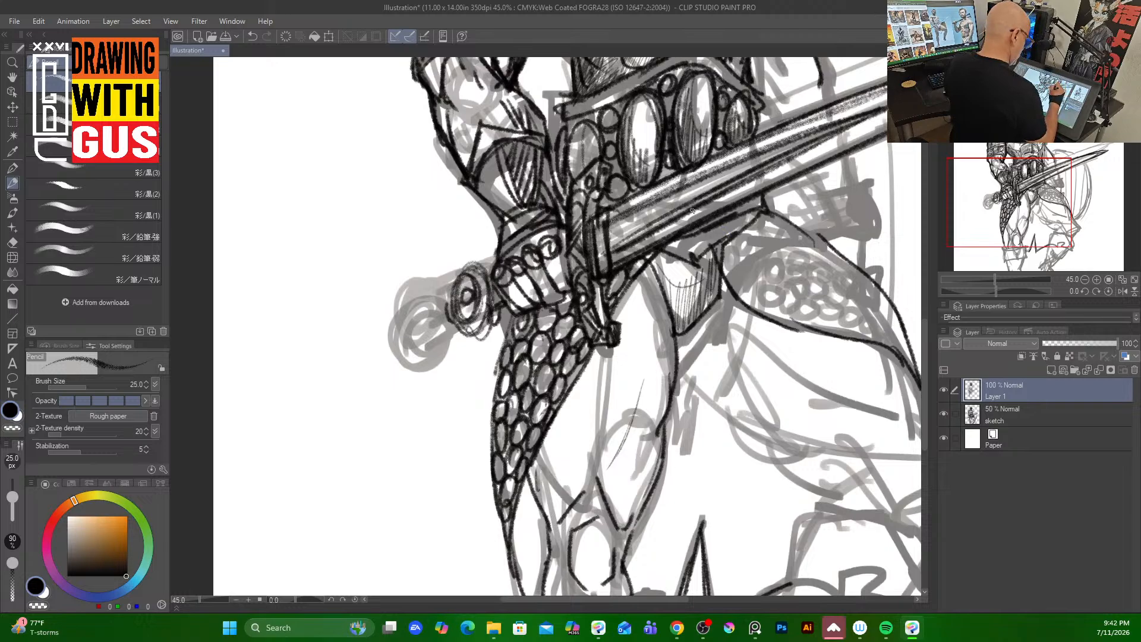
Darken the shadows along both sides of the blade below the belt and shade the belt plate nearest the hilt.
{"action": "left_click_drag", "start_coordinate": [677, 237], "coordinate": [758, 194]}
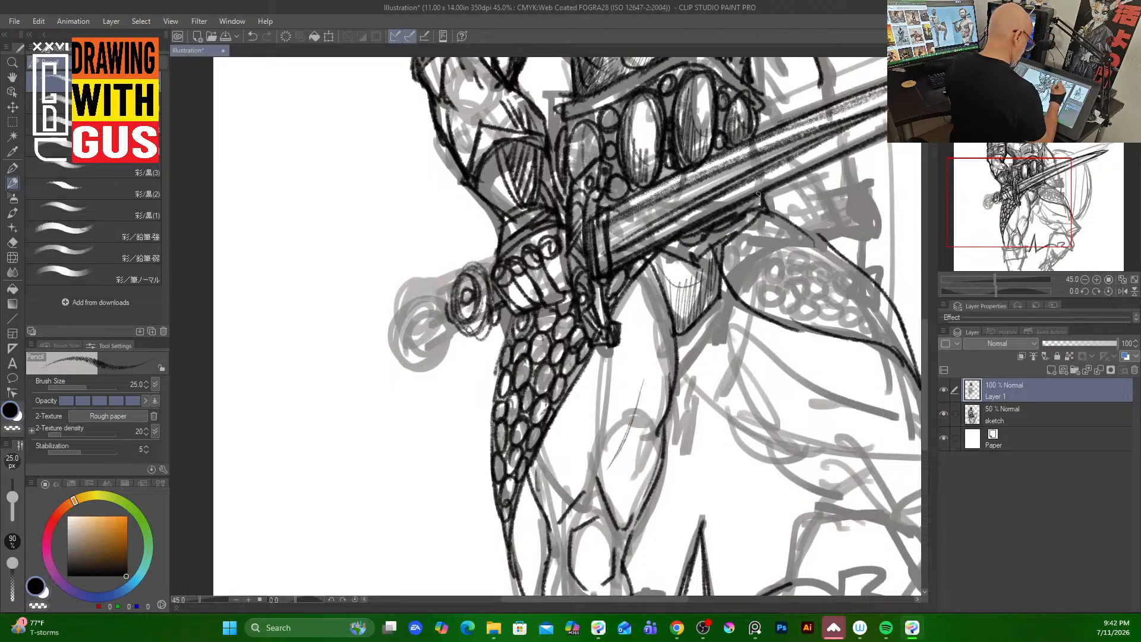
{"action": "mouse_move", "coordinate": [669, 167]}
{"action": "left_mouse_down"}
{"action": "mouse_move", "coordinate": [615, 186]}
{"action": "mouse_move", "coordinate": [612, 196]}
{"action": "mouse_move", "coordinate": [625, 196]}
{"action": "left_mouse_up"}
{"action": "left_click_drag", "start_coordinate": [580, 126], "coordinate": [578, 178]}
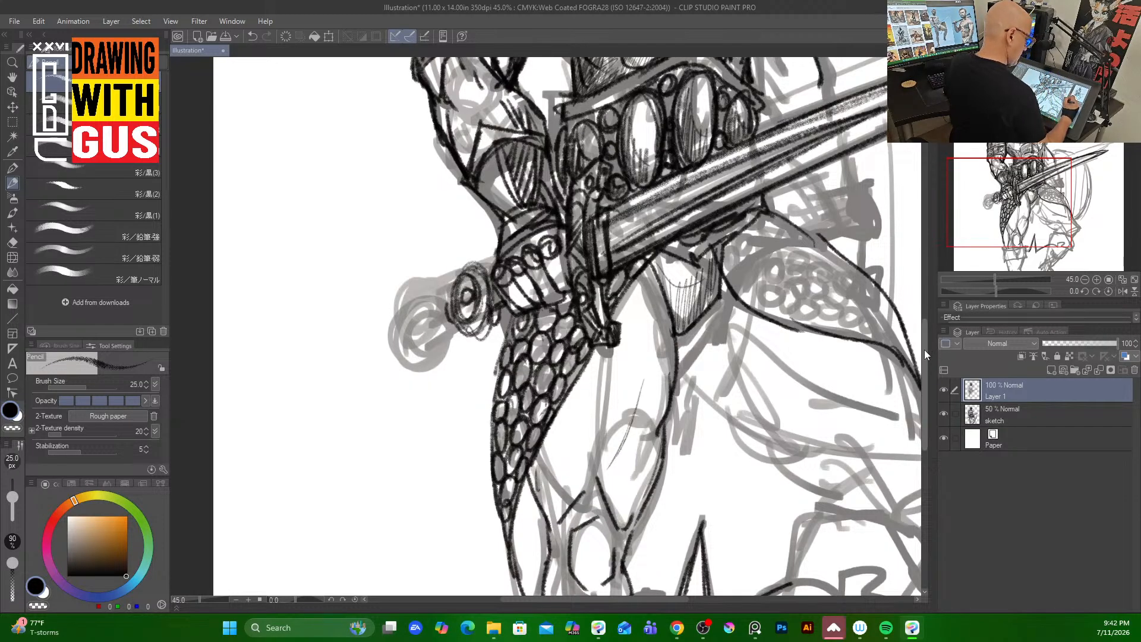
Add loose strokes trailing from the back of the helmet crest and beside the nearer horn.
{"action": "left_click_drag", "start_coordinate": [926, 344], "coordinate": [918, 178]}
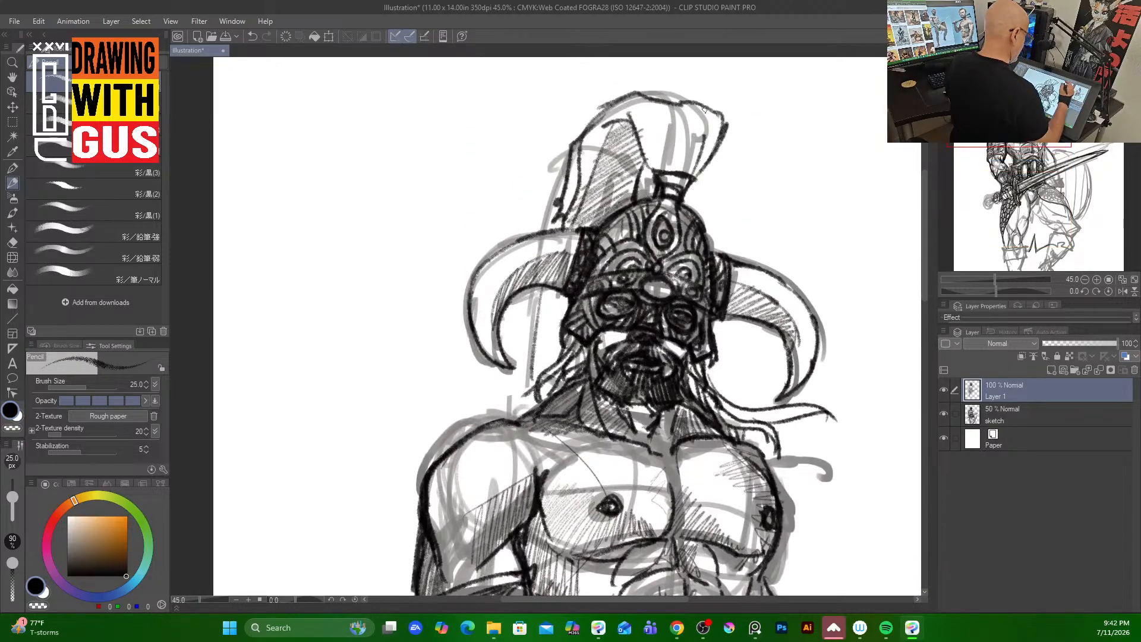
{"action": "left_click_drag", "start_coordinate": [606, 135], "coordinate": [577, 202]}
{"action": "mouse_move", "coordinate": [632, 93]}
{"action": "left_mouse_down"}
{"action": "mouse_move", "coordinate": [585, 109]}
{"action": "mouse_move", "coordinate": [598, 119]}
{"action": "mouse_move", "coordinate": [557, 157]}
{"action": "mouse_move", "coordinate": [589, 130]}
{"action": "mouse_move", "coordinate": [557, 205]}
{"action": "left_mouse_up"}
{"action": "mouse_move", "coordinate": [555, 299]}
{"action": "left_mouse_down"}
{"action": "mouse_move", "coordinate": [521, 353]}
{"action": "mouse_move", "coordinate": [566, 295]}
{"action": "mouse_move", "coordinate": [546, 370]}
{"action": "left_mouse_up"}
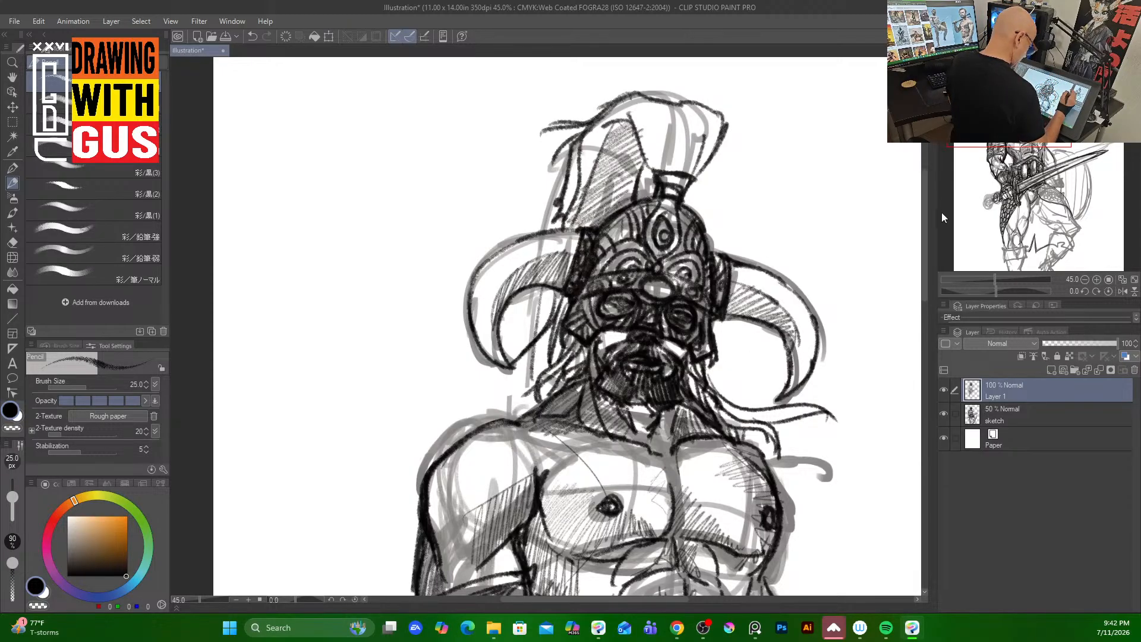
Draw a curved muscle line down the front thigh and hatch its inner edge below the loincloth.
{"action": "left_click_drag", "start_coordinate": [925, 290], "coordinate": [911, 475]}
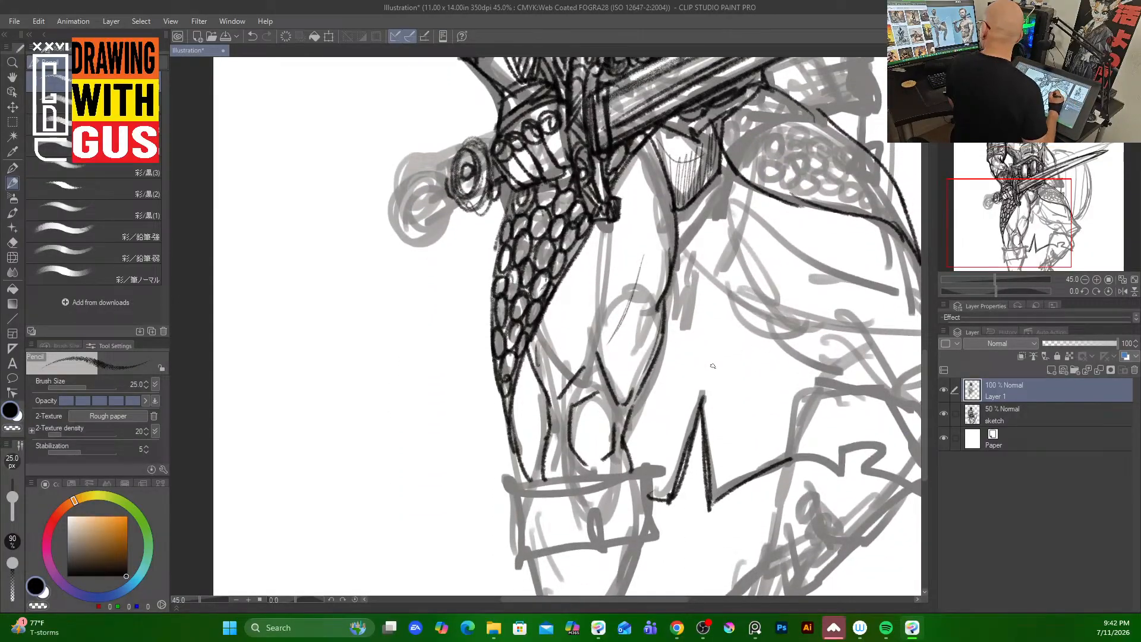
{"action": "left_click_drag", "start_coordinate": [601, 332], "coordinate": [633, 230]}
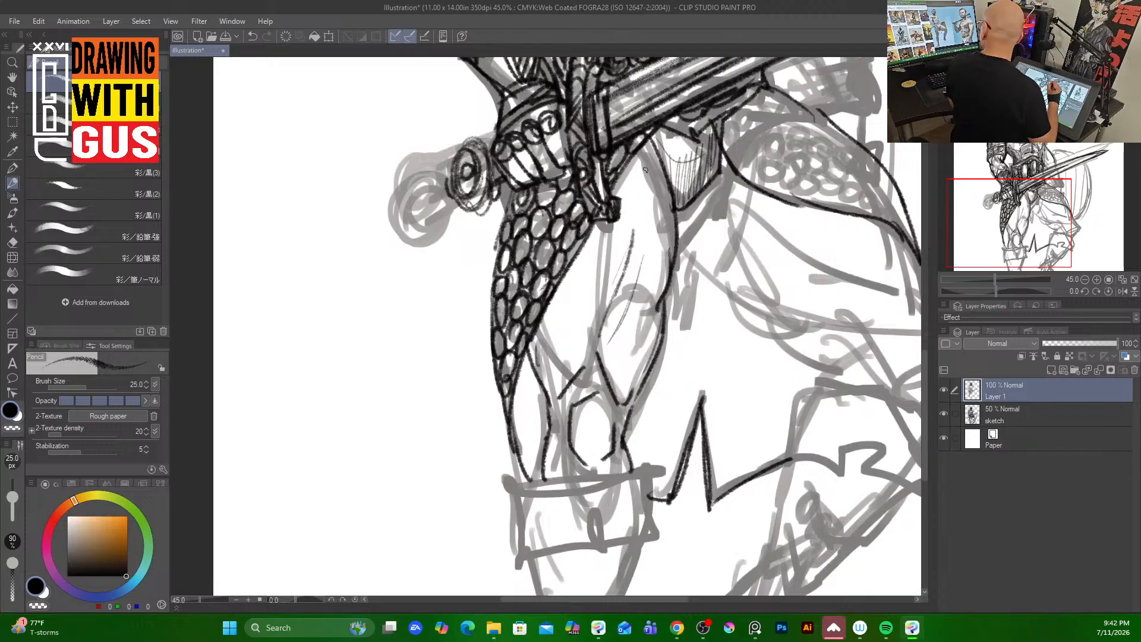
{"action": "left_click_drag", "start_coordinate": [655, 212], "coordinate": [664, 286]}
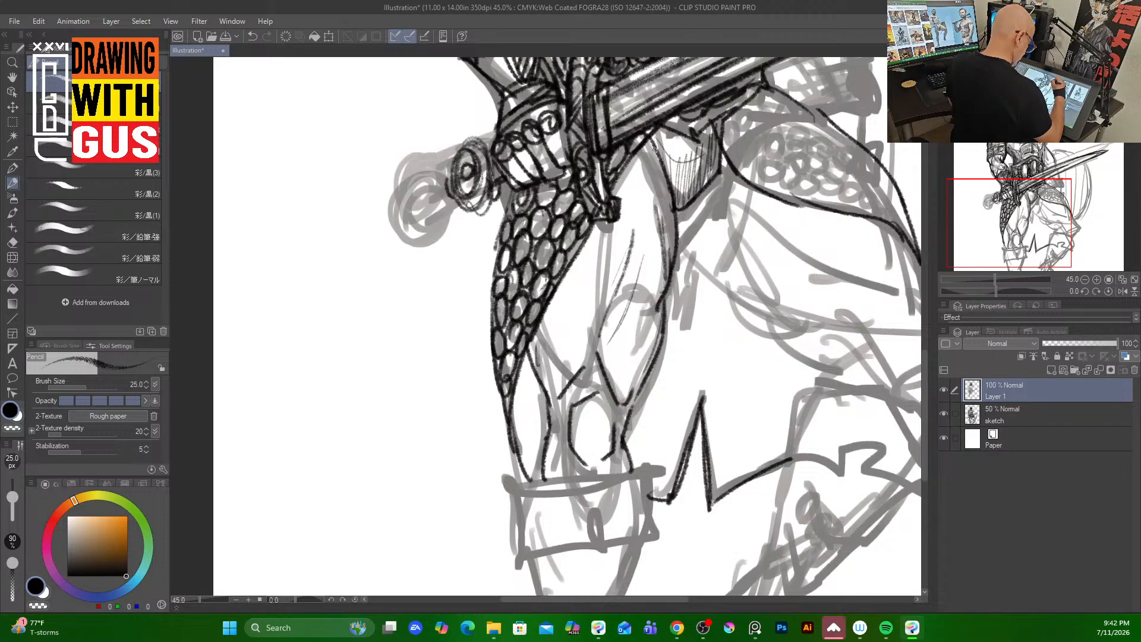
{"action": "mouse_move", "coordinate": [654, 149]}
{"action": "left_mouse_down"}
{"action": "mouse_move", "coordinate": [658, 219]}
{"action": "mouse_move", "coordinate": [673, 211]}
{"action": "mouse_move", "coordinate": [672, 261]}
{"action": "mouse_move", "coordinate": [658, 321]}
{"action": "left_mouse_up"}
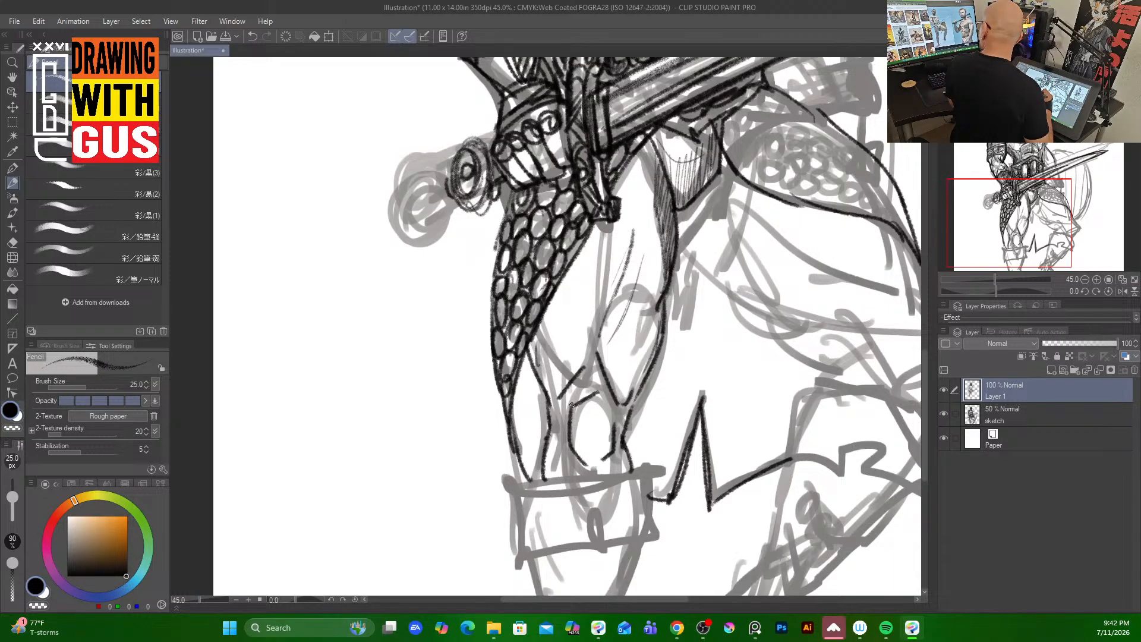
Hatch the kneecap and the area above it, the lower outer thigh and the side of the knee below the scaled skirt.
{"action": "mouse_move", "coordinate": [575, 382]}
{"action": "left_mouse_down"}
{"action": "mouse_move", "coordinate": [591, 369]}
{"action": "mouse_move", "coordinate": [603, 380]}
{"action": "mouse_move", "coordinate": [620, 445]}
{"action": "mouse_move", "coordinate": [591, 416]}
{"action": "mouse_move", "coordinate": [579, 440]}
{"action": "mouse_move", "coordinate": [593, 430]}
{"action": "mouse_move", "coordinate": [601, 451]}
{"action": "mouse_move", "coordinate": [579, 445]}
{"action": "mouse_move", "coordinate": [609, 463]}
{"action": "mouse_move", "coordinate": [576, 452]}
{"action": "left_mouse_up"}
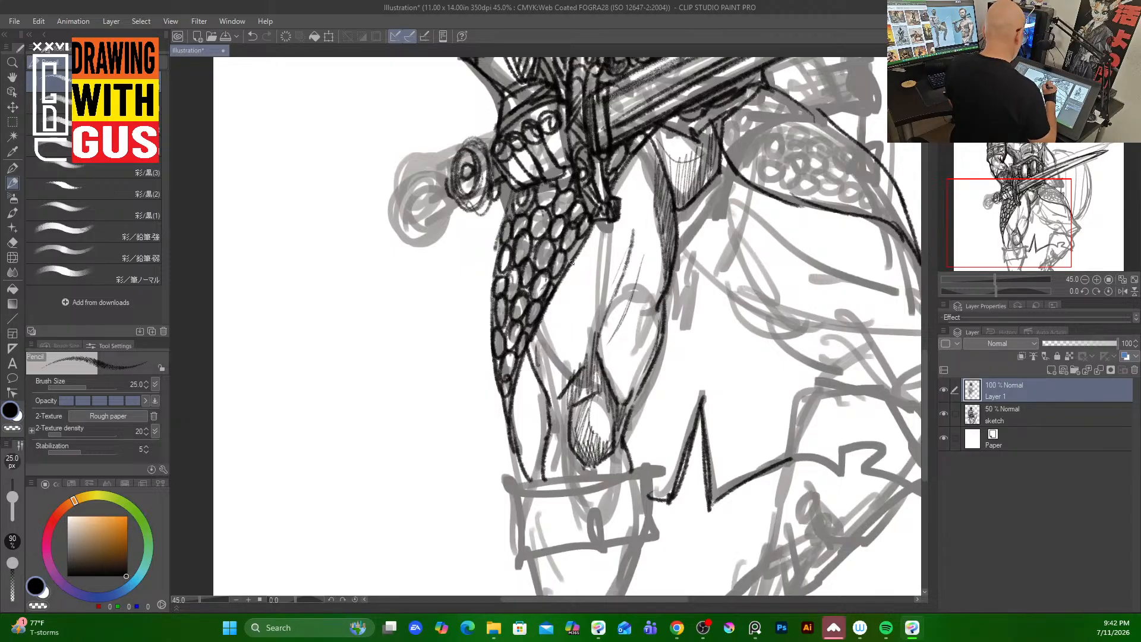
{"action": "mouse_move", "coordinate": [539, 326]}
{"action": "left_mouse_down"}
{"action": "mouse_move", "coordinate": [556, 402]}
{"action": "mouse_move", "coordinate": [570, 365]}
{"action": "mouse_move", "coordinate": [554, 403]}
{"action": "mouse_move", "coordinate": [565, 370]}
{"action": "mouse_move", "coordinate": [541, 375]}
{"action": "mouse_move", "coordinate": [558, 341]}
{"action": "mouse_move", "coordinate": [531, 353]}
{"action": "mouse_move", "coordinate": [566, 293]}
{"action": "mouse_move", "coordinate": [561, 275]}
{"action": "mouse_move", "coordinate": [537, 336]}
{"action": "mouse_move", "coordinate": [546, 435]}
{"action": "mouse_move", "coordinate": [564, 400]}
{"action": "mouse_move", "coordinate": [538, 425]}
{"action": "left_mouse_up"}
{"action": "mouse_move", "coordinate": [530, 368]}
{"action": "left_mouse_down"}
{"action": "mouse_move", "coordinate": [543, 431]}
{"action": "mouse_move", "coordinate": [518, 381]}
{"action": "mouse_move", "coordinate": [531, 467]}
{"action": "mouse_move", "coordinate": [523, 398]}
{"action": "mouse_move", "coordinate": [543, 421]}
{"action": "mouse_move", "coordinate": [528, 364]}
{"action": "mouse_move", "coordinate": [544, 390]}
{"action": "mouse_move", "coordinate": [540, 433]}
{"action": "mouse_move", "coordinate": [532, 379]}
{"action": "mouse_move", "coordinate": [518, 416]}
{"action": "mouse_move", "coordinate": [518, 427]}
{"action": "mouse_move", "coordinate": [532, 383]}
{"action": "mouse_move", "coordinate": [533, 458]}
{"action": "mouse_move", "coordinate": [545, 398]}
{"action": "mouse_move", "coordinate": [527, 343]}
{"action": "mouse_move", "coordinate": [530, 468]}
{"action": "left_mouse_up"}
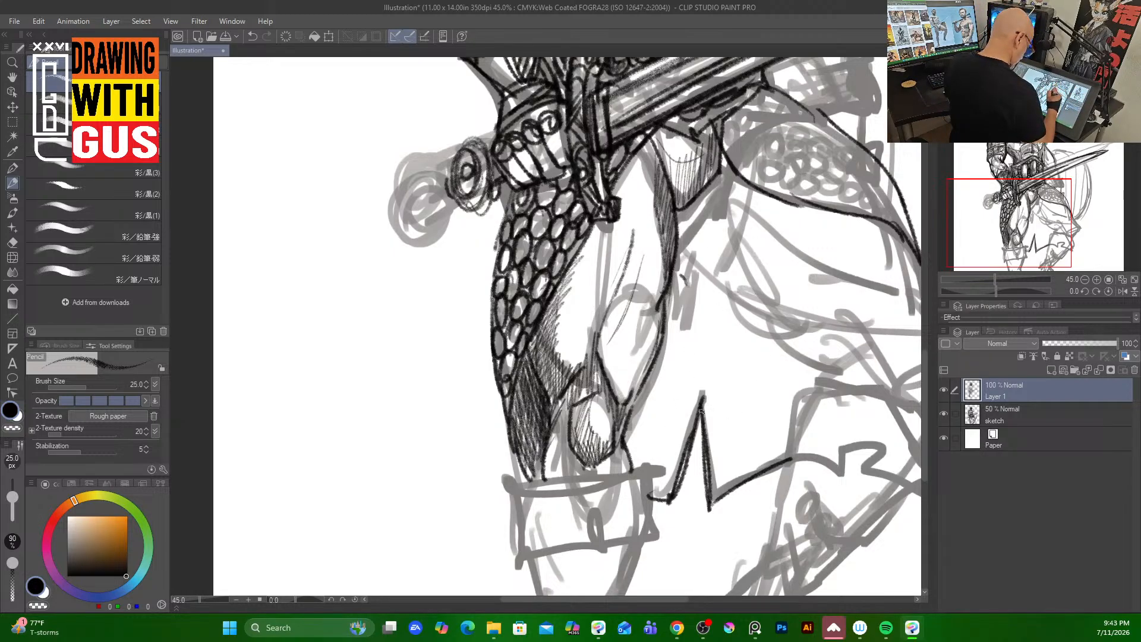
Thicken and shade the inner edges of the jagged spike beside the lower leg.
{"action": "left_click_drag", "start_coordinate": [688, 455], "coordinate": [680, 484]}
{"action": "left_click_drag", "start_coordinate": [703, 433], "coordinate": [709, 508]}
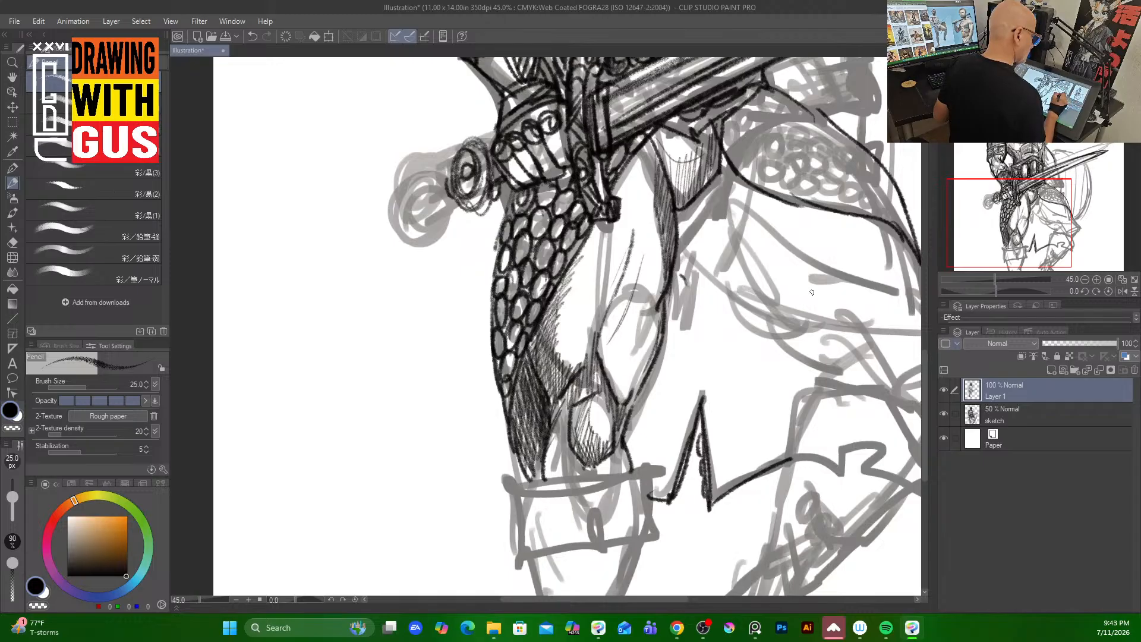
Erase the sword's old tip and redraw the upper blade edge at a steeper angle from guard towards tip.
{"action": "left_click_drag", "start_coordinate": [808, 275], "coordinate": [548, 540]}
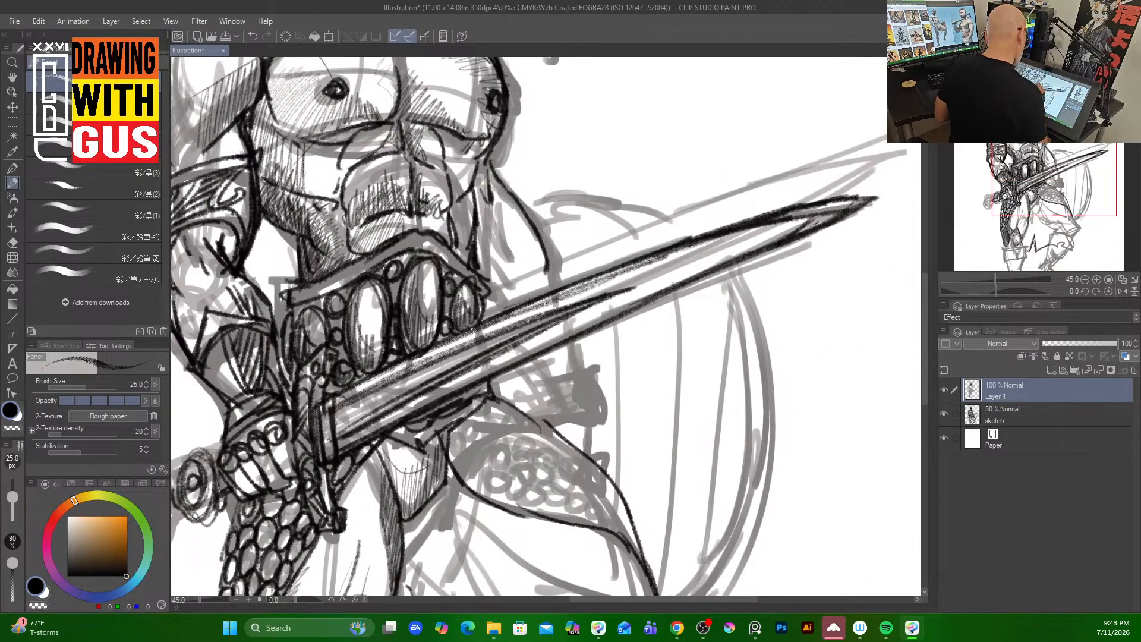
{"action": "mouse_move", "coordinate": [473, 329]}
{"action": "left_mouse_down"}
{"action": "mouse_move", "coordinate": [782, 206]}
{"action": "mouse_move", "coordinate": [755, 214]}
{"action": "mouse_move", "coordinate": [831, 205]}
{"action": "mouse_move", "coordinate": [692, 263]}
{"action": "left_mouse_up"}
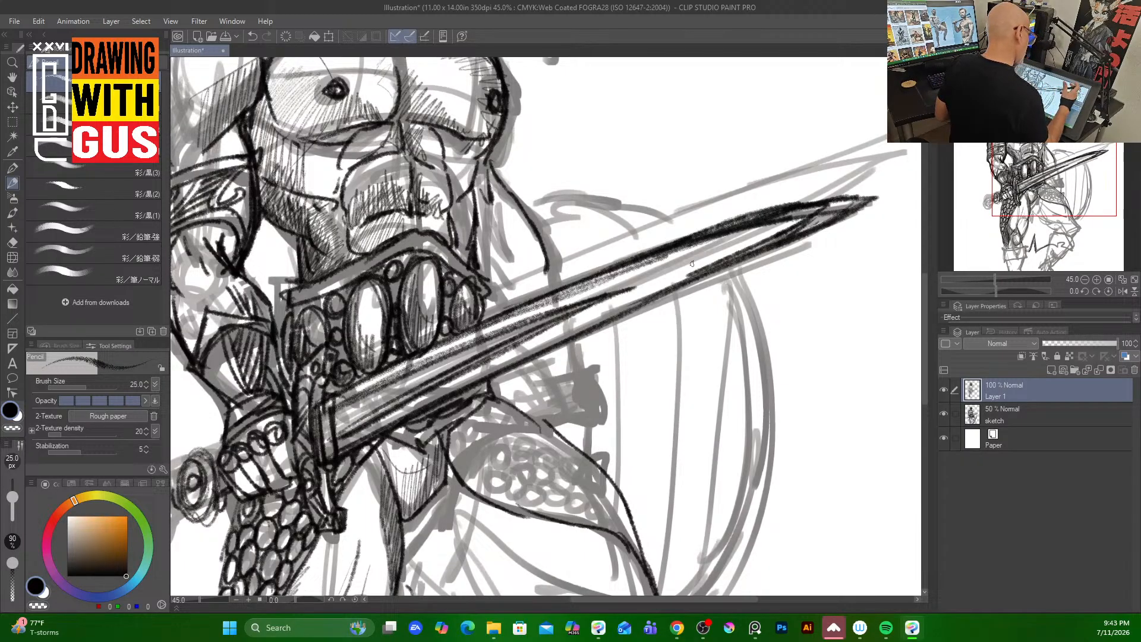
{"action": "mouse_move", "coordinate": [867, 193]}
{"action": "left_mouse_down"}
{"action": "mouse_move", "coordinate": [807, 231]}
{"action": "mouse_move", "coordinate": [865, 187]}
{"action": "mouse_move", "coordinate": [889, 188]}
{"action": "left_mouse_up"}
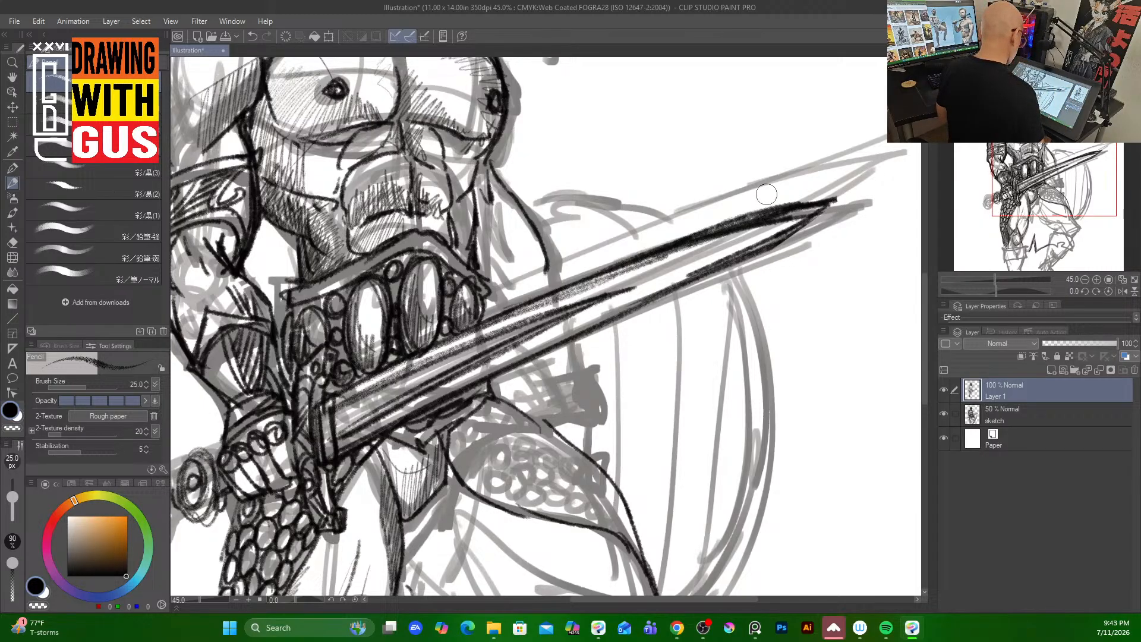
{"action": "left_click_drag", "start_coordinate": [333, 398], "coordinate": [622, 256]}
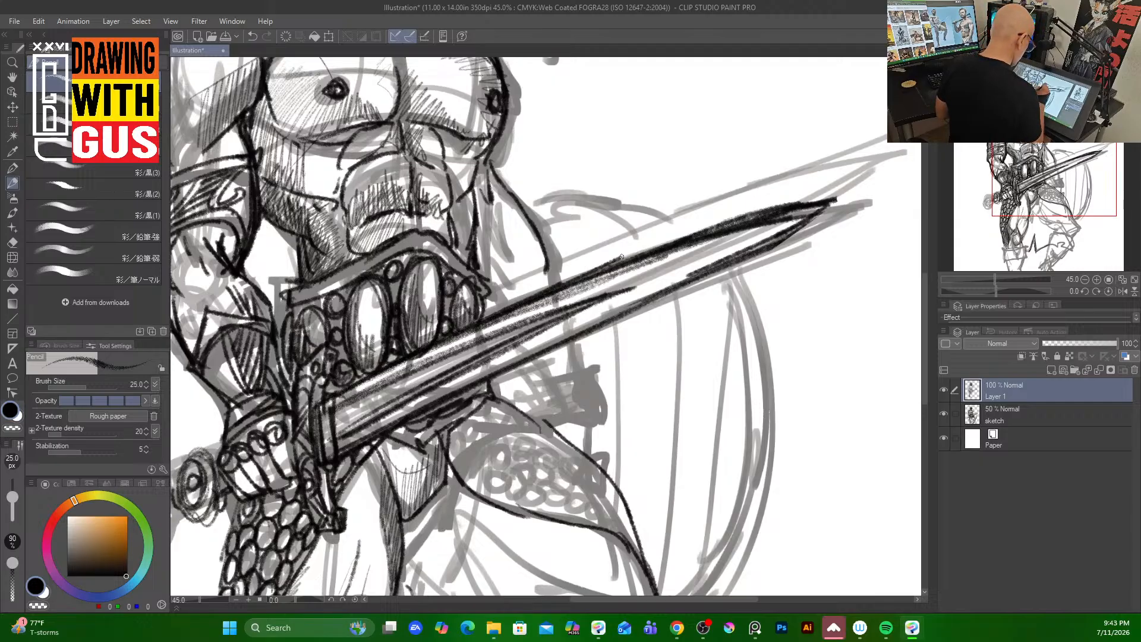
{"action": "left_click_drag", "start_coordinate": [554, 289], "coordinate": [697, 226]}
{"action": "left_click_drag", "start_coordinate": [613, 264], "coordinate": [738, 207]}
{"action": "left_click_drag", "start_coordinate": [652, 242], "coordinate": [752, 203]}
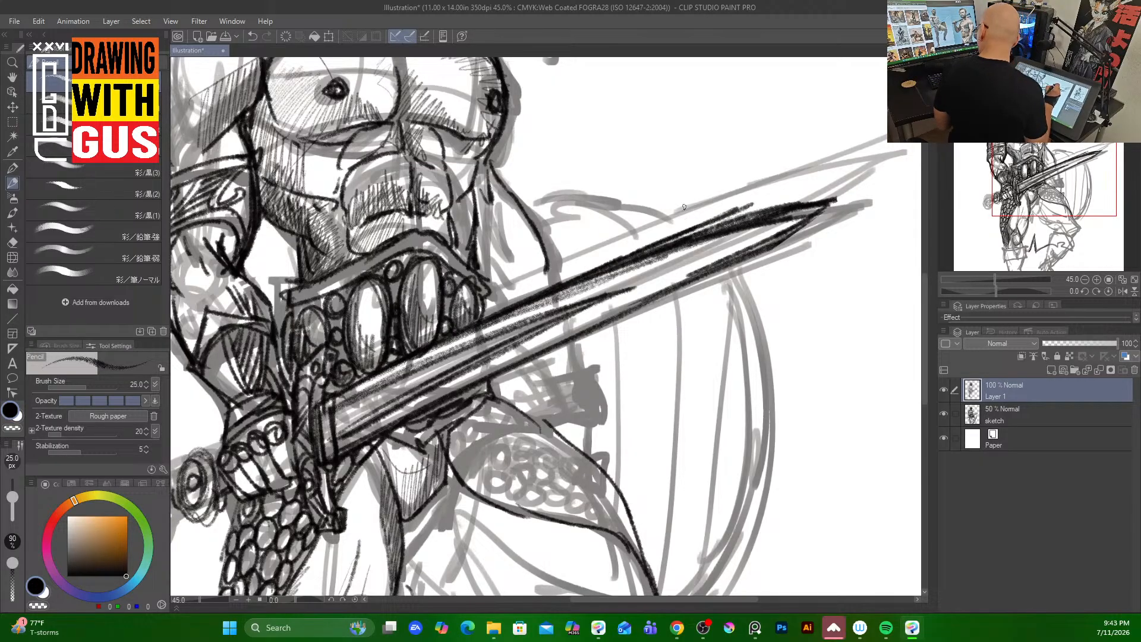
{"action": "left_click_drag", "start_coordinate": [334, 395], "coordinate": [774, 190]}
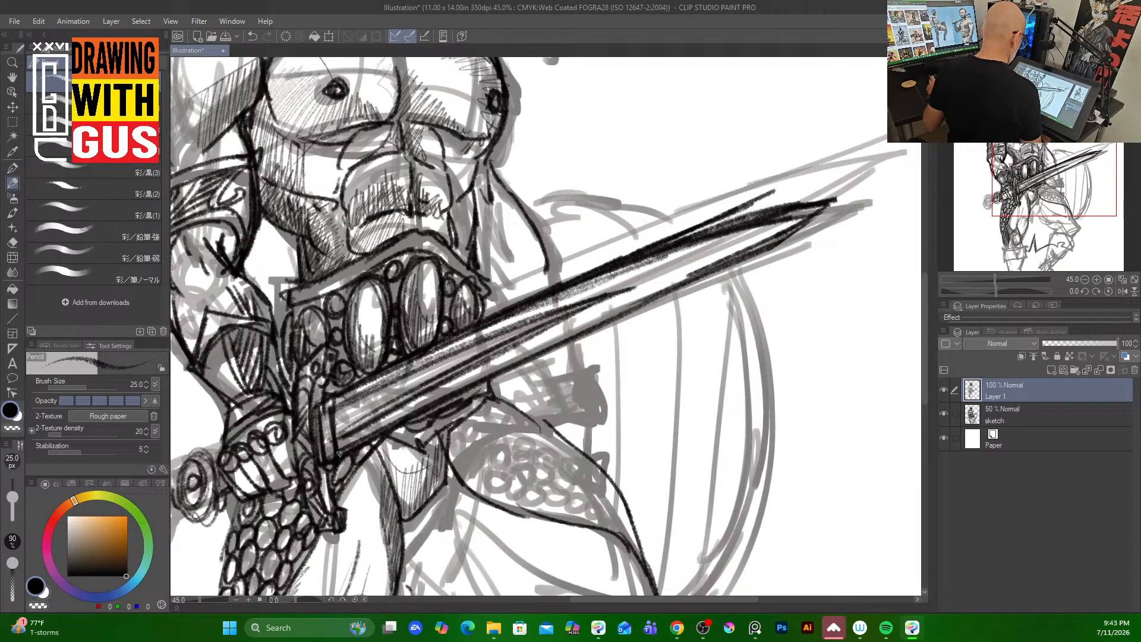
Draw the sword's new pointed tip with its lower edge, and erase leftovers of the old lower edge and tip.
{"action": "left_click_drag", "start_coordinate": [338, 453], "coordinate": [834, 192]}
{"action": "mouse_move", "coordinate": [765, 194]}
{"action": "left_mouse_down"}
{"action": "mouse_move", "coordinate": [855, 173]}
{"action": "mouse_move", "coordinate": [830, 201]}
{"action": "mouse_move", "coordinate": [622, 295]}
{"action": "left_mouse_up"}
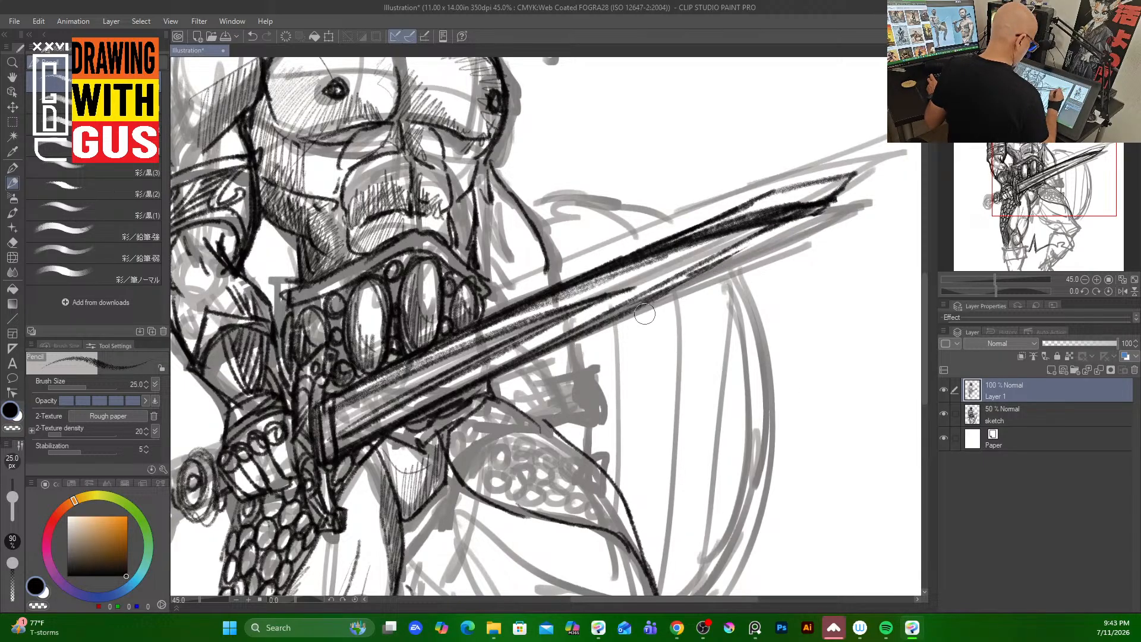
{"action": "left_click_drag", "start_coordinate": [748, 256], "coordinate": [618, 315]}
{"action": "left_click_drag", "start_coordinate": [719, 267], "coordinate": [560, 352]}
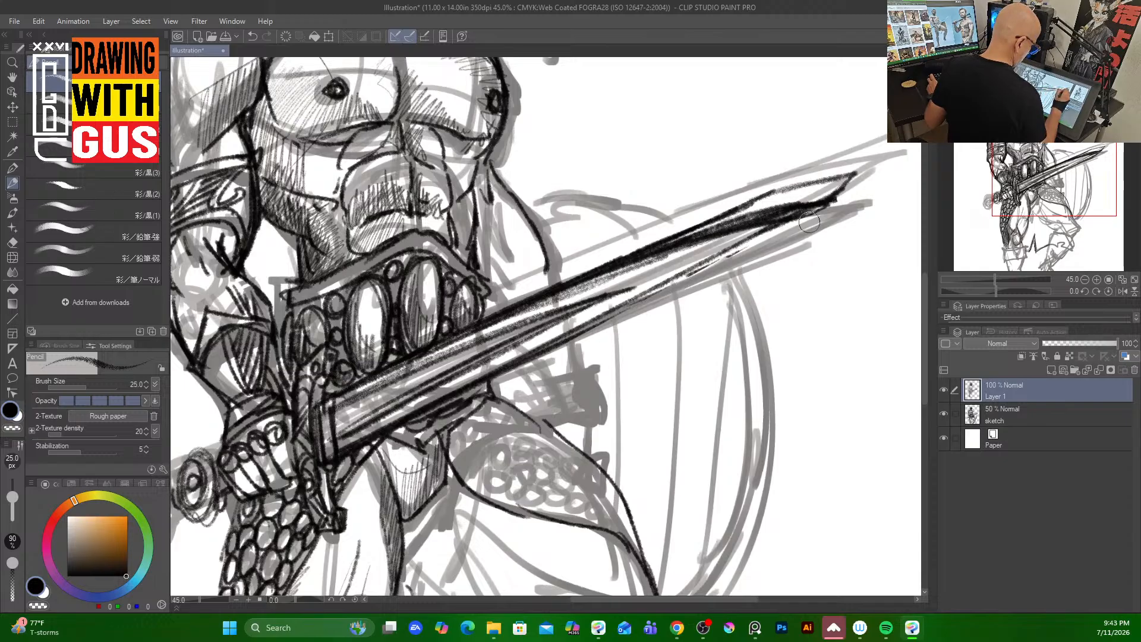
{"action": "mouse_move", "coordinate": [810, 222]}
{"action": "left_mouse_down"}
{"action": "mouse_move", "coordinate": [863, 188]}
{"action": "mouse_move", "coordinate": [764, 246]}
{"action": "mouse_move", "coordinate": [850, 191]}
{"action": "mouse_move", "coordinate": [809, 215]}
{"action": "mouse_move", "coordinate": [837, 188]}
{"action": "left_mouse_up"}
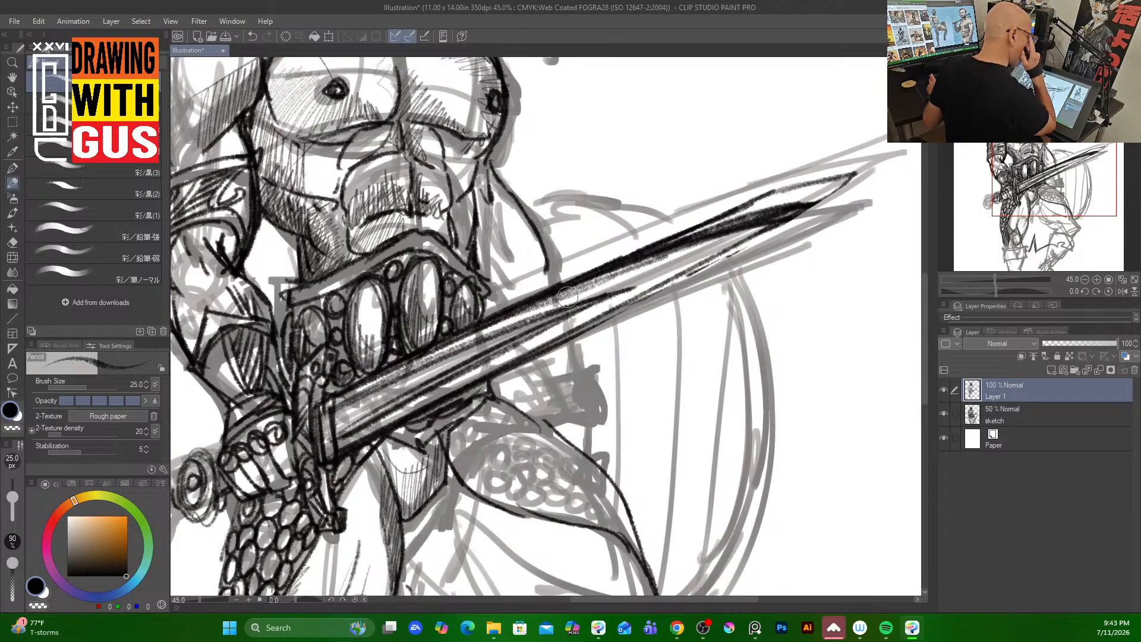
Erase the old lines and shading inside the sword blade, and darken its upper and lower edges.
{"action": "mouse_move", "coordinate": [614, 296]}
{"action": "left_mouse_down"}
{"action": "mouse_move", "coordinate": [571, 308]}
{"action": "mouse_move", "coordinate": [575, 298]}
{"action": "mouse_move", "coordinate": [409, 377]}
{"action": "mouse_move", "coordinate": [462, 348]}
{"action": "mouse_move", "coordinate": [358, 417]}
{"action": "mouse_move", "coordinate": [628, 281]}
{"action": "mouse_move", "coordinate": [350, 422]}
{"action": "left_mouse_up"}
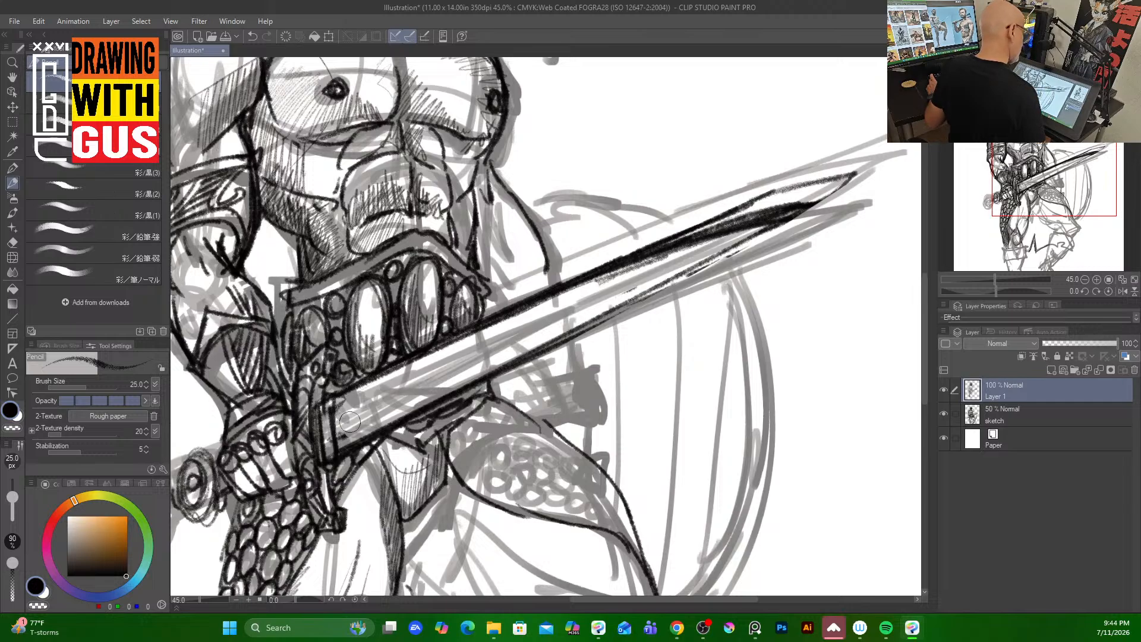
{"action": "mouse_move", "coordinate": [799, 224]}
{"action": "left_mouse_down"}
{"action": "mouse_move", "coordinate": [799, 201]}
{"action": "mouse_move", "coordinate": [778, 215]}
{"action": "mouse_move", "coordinate": [798, 197]}
{"action": "mouse_move", "coordinate": [772, 203]}
{"action": "mouse_move", "coordinate": [617, 284]}
{"action": "mouse_move", "coordinate": [629, 271]}
{"action": "mouse_move", "coordinate": [754, 221]}
{"action": "mouse_move", "coordinate": [550, 328]}
{"action": "left_mouse_up"}
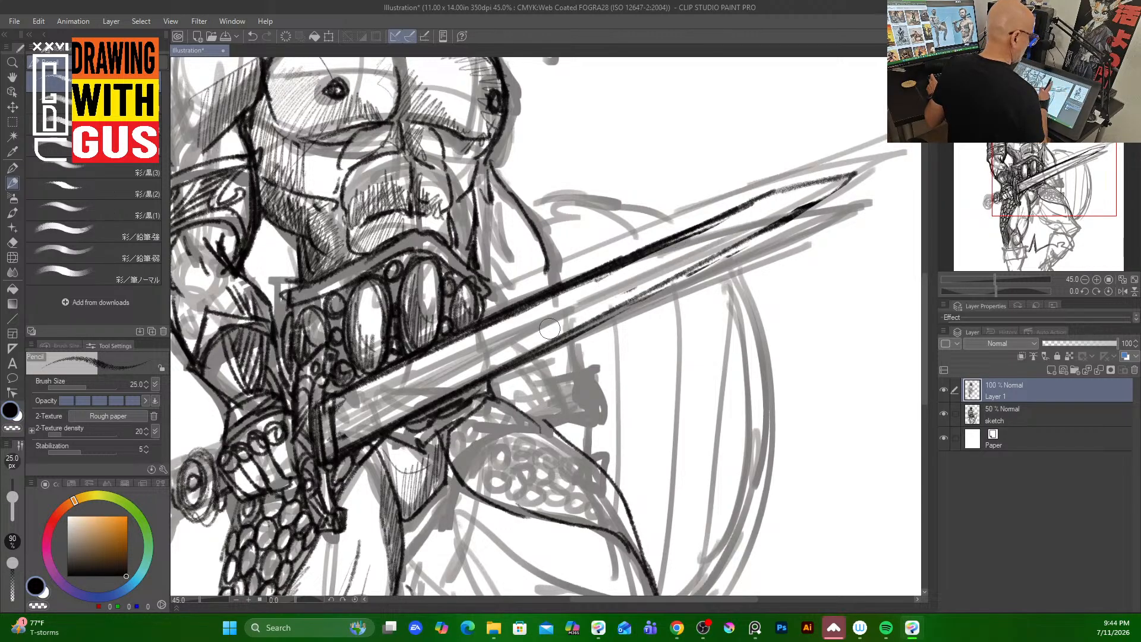
{"action": "mouse_move", "coordinate": [719, 216]}
{"action": "left_mouse_down"}
{"action": "mouse_move", "coordinate": [853, 172]}
{"action": "mouse_move", "coordinate": [765, 193]}
{"action": "mouse_move", "coordinate": [849, 173]}
{"action": "mouse_move", "coordinate": [773, 228]}
{"action": "mouse_move", "coordinate": [551, 343]}
{"action": "left_mouse_up"}
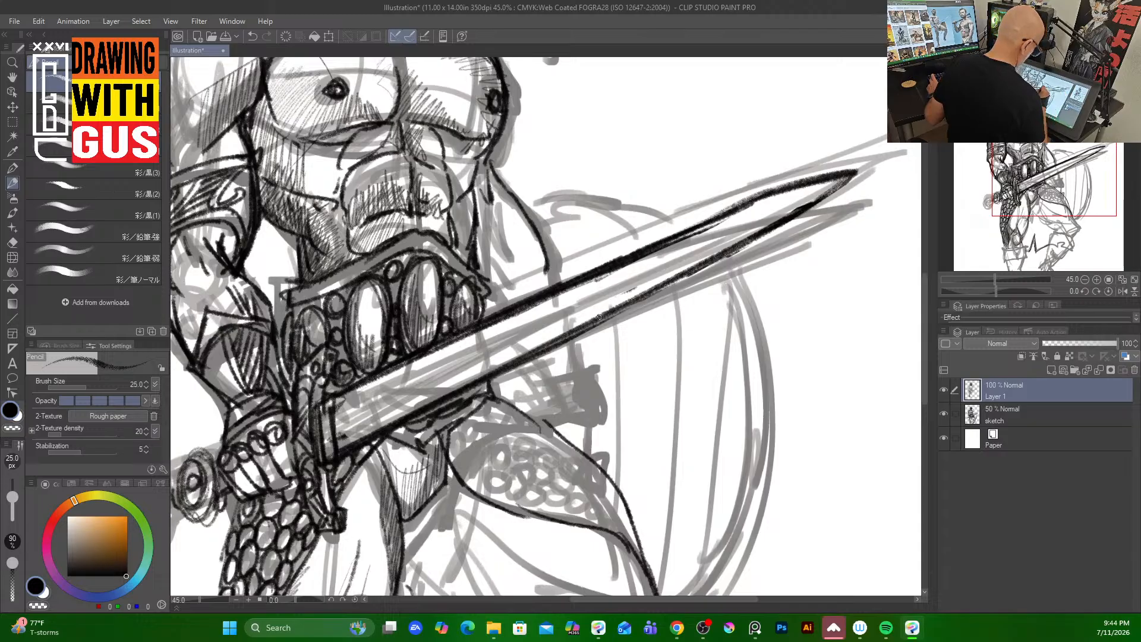
{"action": "left_click_drag", "start_coordinate": [695, 270], "coordinate": [443, 407]}
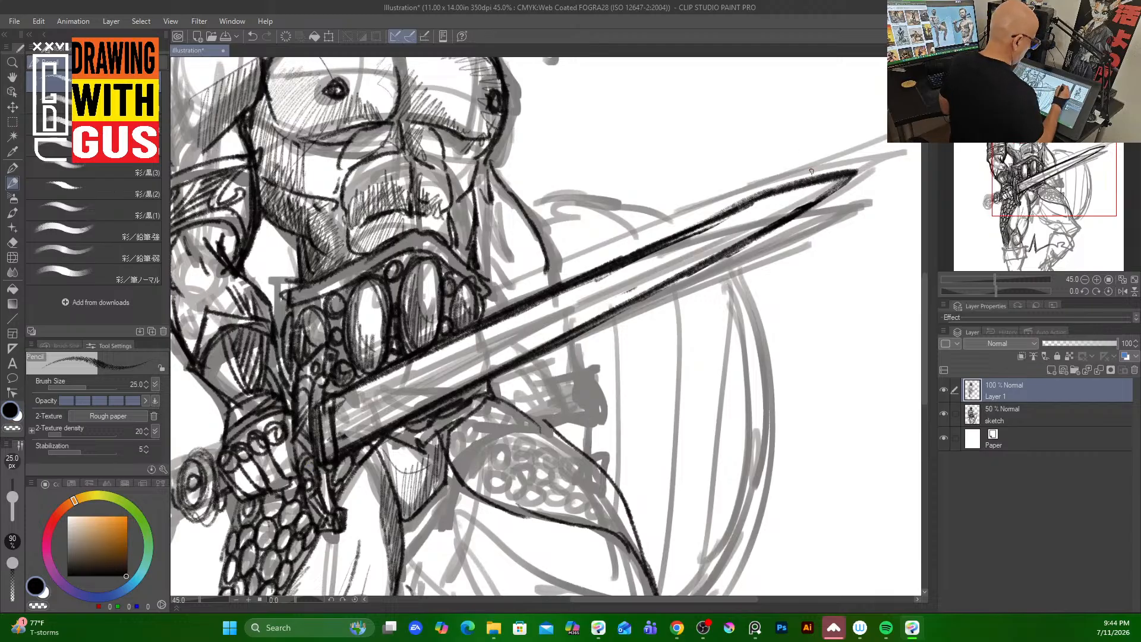
{"action": "left_click_drag", "start_coordinate": [772, 194], "coordinate": [640, 248]}
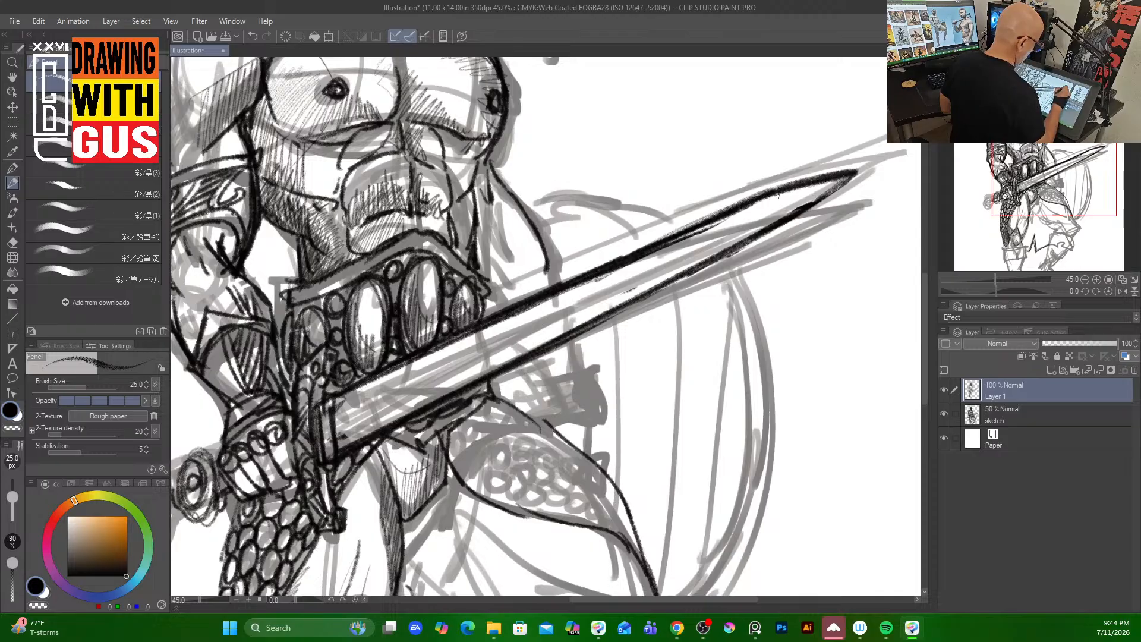
Draw a central ridge line along the sword blade from the guard towards the tip.
{"action": "left_click_drag", "start_coordinate": [341, 408], "coordinate": [514, 334]}
{"action": "mouse_move", "coordinate": [338, 436]}
{"action": "left_mouse_down"}
{"action": "mouse_move", "coordinate": [477, 356]}
{"action": "mouse_move", "coordinate": [345, 436]}
{"action": "left_mouse_up"}
{"action": "mouse_move", "coordinate": [493, 350]}
{"action": "left_mouse_down"}
{"action": "mouse_move", "coordinate": [337, 435]}
{"action": "mouse_move", "coordinate": [333, 408]}
{"action": "left_mouse_up"}
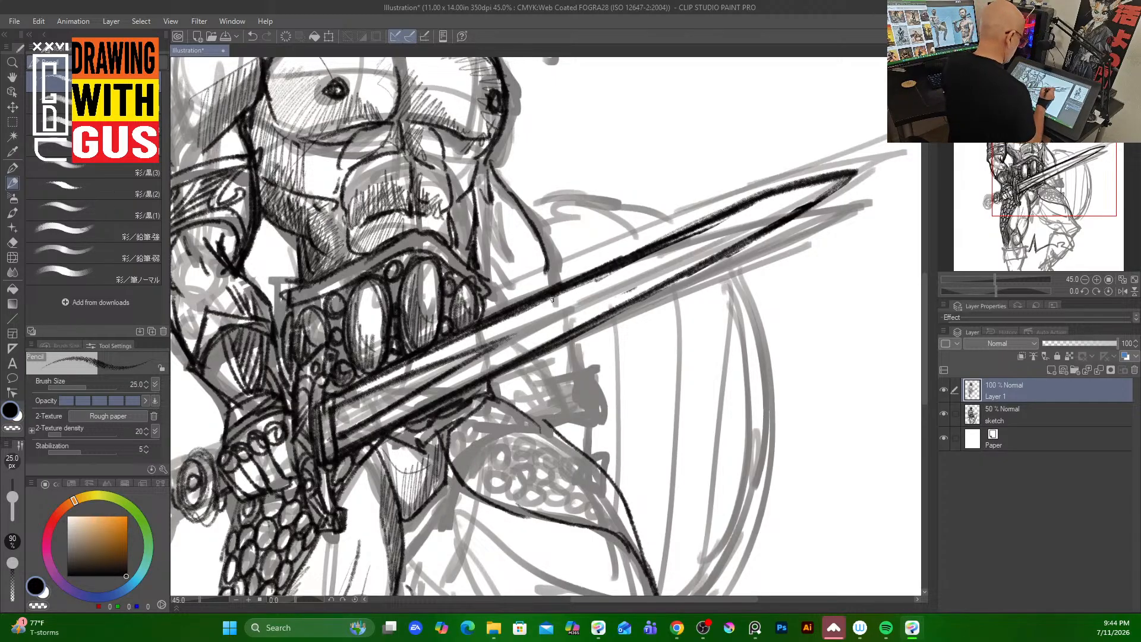
{"action": "left_click_drag", "start_coordinate": [506, 339], "coordinate": [617, 287]}
{"action": "left_click_drag", "start_coordinate": [558, 311], "coordinate": [736, 227]}
{"action": "mouse_move", "coordinate": [627, 276]}
{"action": "left_mouse_down"}
{"action": "mouse_move", "coordinate": [835, 181]}
{"action": "mouse_move", "coordinate": [656, 264]}
{"action": "left_mouse_up"}
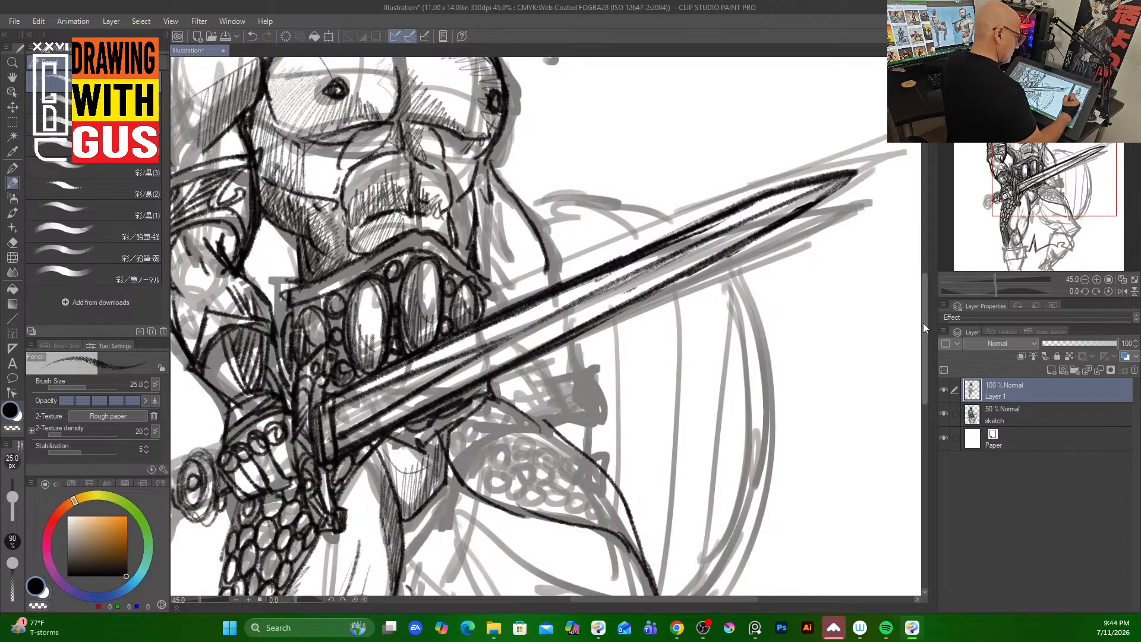
Draw the underside contour of the bent leg's thigh and the outline around its knee.
{"action": "left_click_drag", "start_coordinate": [924, 322], "coordinate": [911, 398]}
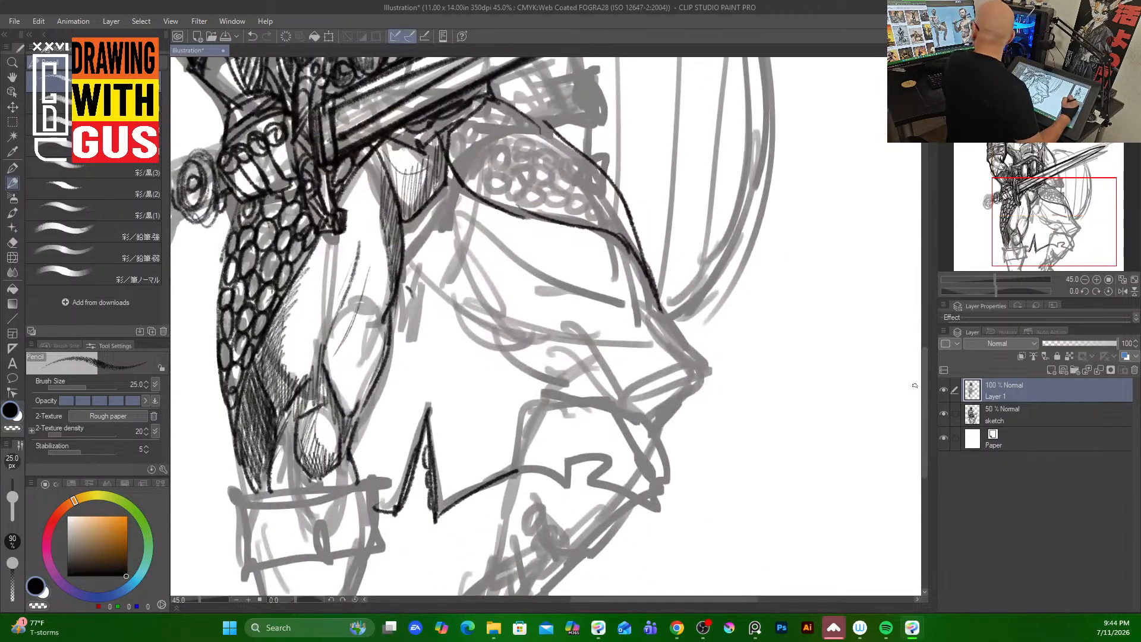
{"action": "left_click_drag", "start_coordinate": [409, 267], "coordinate": [489, 328]}
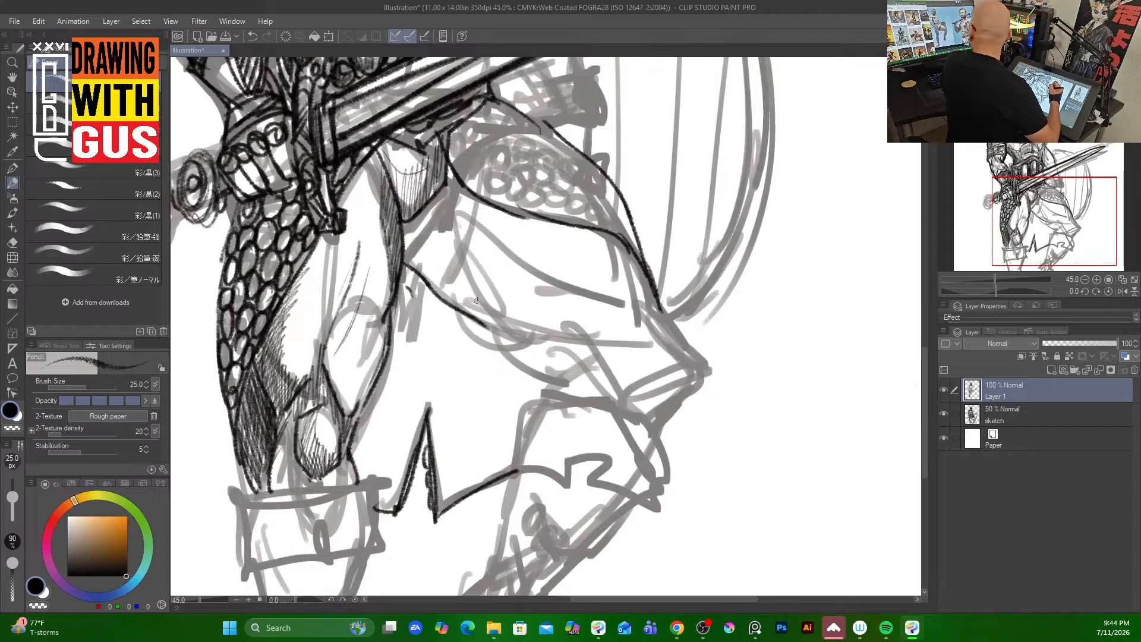
{"action": "mouse_move", "coordinate": [470, 314]}
{"action": "left_mouse_down"}
{"action": "mouse_move", "coordinate": [589, 373]}
{"action": "mouse_move", "coordinate": [558, 376]}
{"action": "mouse_move", "coordinate": [550, 392]}
{"action": "left_mouse_up"}
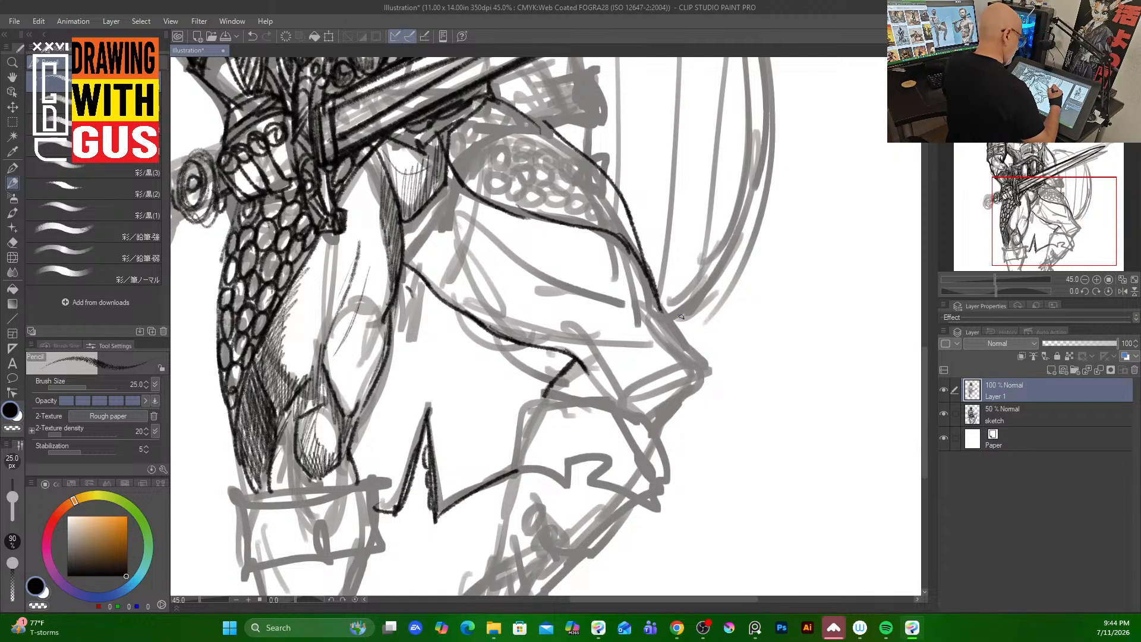
{"action": "mouse_move", "coordinate": [682, 317]}
{"action": "left_mouse_down"}
{"action": "mouse_move", "coordinate": [695, 362]}
{"action": "mouse_move", "coordinate": [664, 429]}
{"action": "left_mouse_up"}
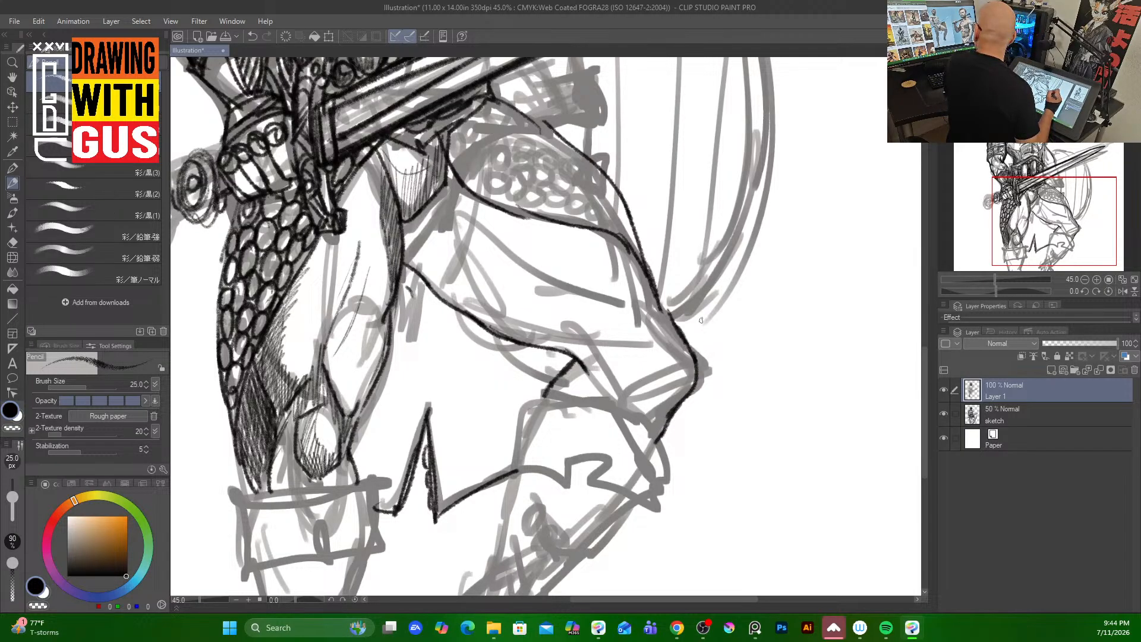
Hatch the bent leg's inner thigh, its underside and the area beneath the scaled skirt's hem.
{"action": "mouse_move", "coordinate": [426, 202]}
{"action": "left_mouse_down"}
{"action": "mouse_move", "coordinate": [435, 278]}
{"action": "mouse_move", "coordinate": [465, 272]}
{"action": "left_mouse_up"}
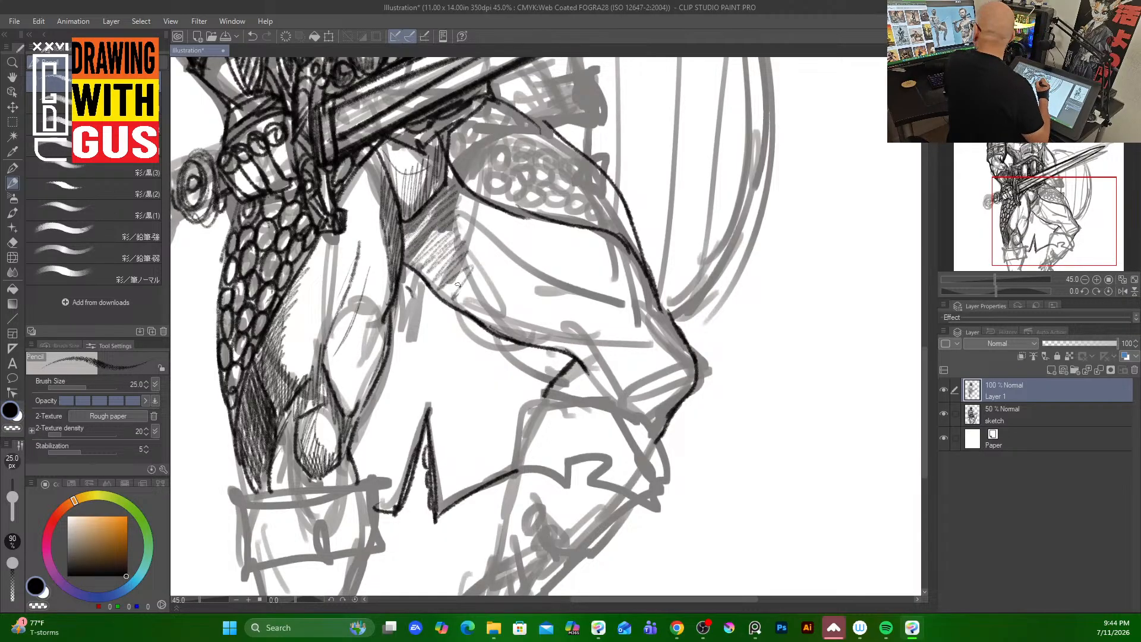
{"action": "mouse_move", "coordinate": [446, 189]}
{"action": "left_mouse_down"}
{"action": "mouse_move", "coordinate": [401, 241]}
{"action": "mouse_move", "coordinate": [440, 175]}
{"action": "mouse_move", "coordinate": [389, 221]}
{"action": "mouse_move", "coordinate": [419, 267]}
{"action": "mouse_move", "coordinate": [458, 306]}
{"action": "mouse_move", "coordinate": [567, 347]}
{"action": "left_mouse_up"}
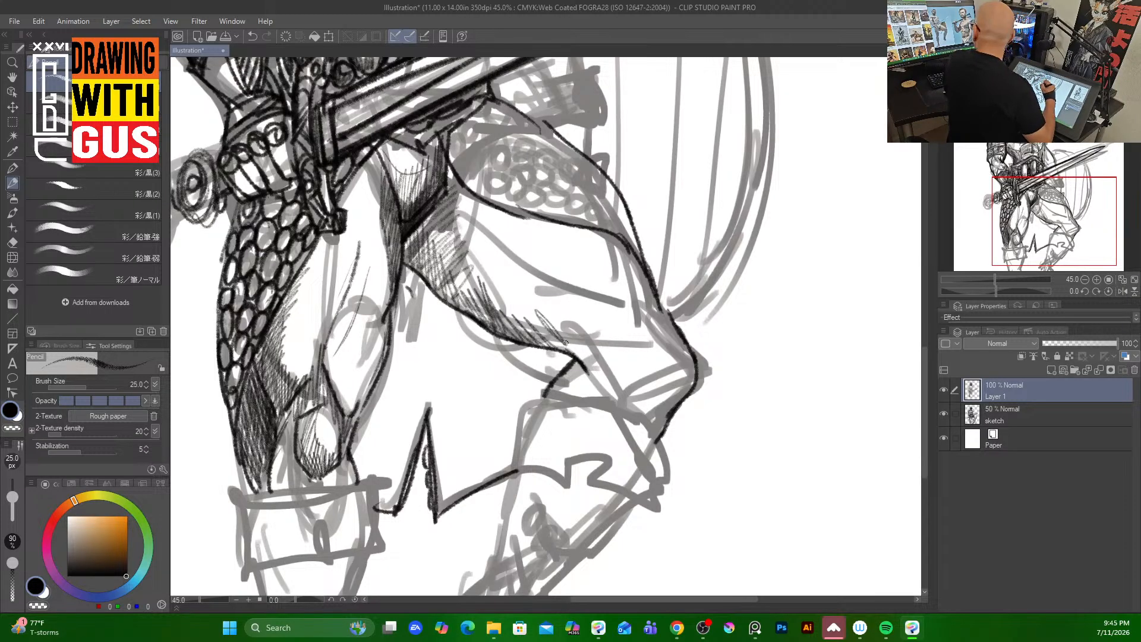
{"action": "left_click_drag", "start_coordinate": [541, 312], "coordinate": [571, 344]}
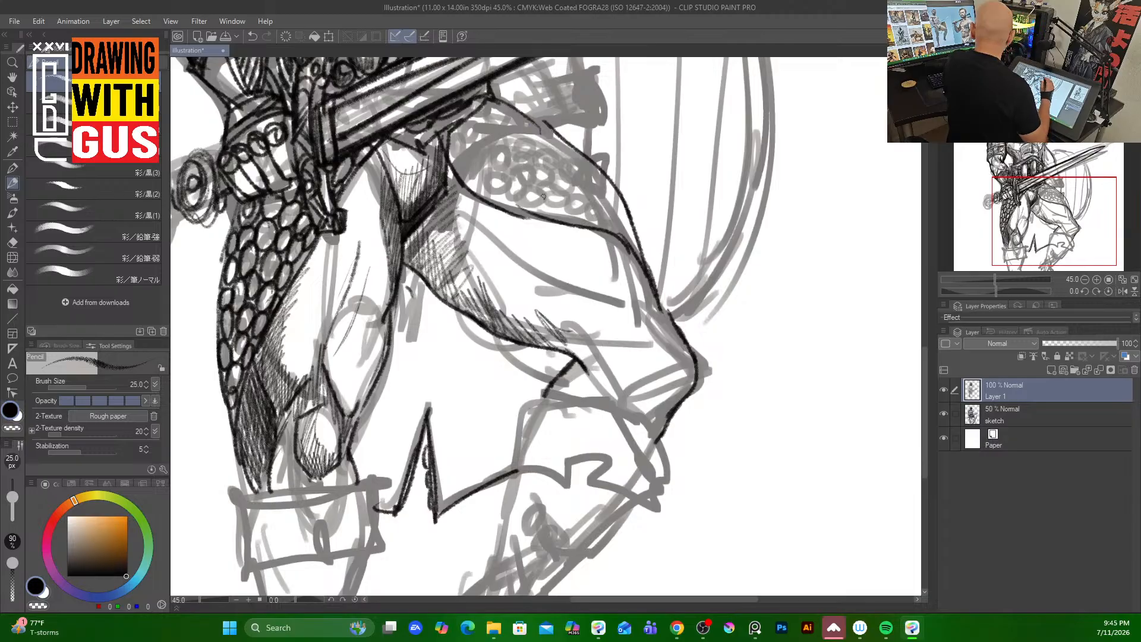
{"action": "mouse_move", "coordinate": [527, 239]}
{"action": "left_mouse_down"}
{"action": "mouse_move", "coordinate": [600, 245]}
{"action": "mouse_move", "coordinate": [535, 229]}
{"action": "mouse_move", "coordinate": [538, 213]}
{"action": "mouse_move", "coordinate": [618, 242]}
{"action": "left_mouse_up"}
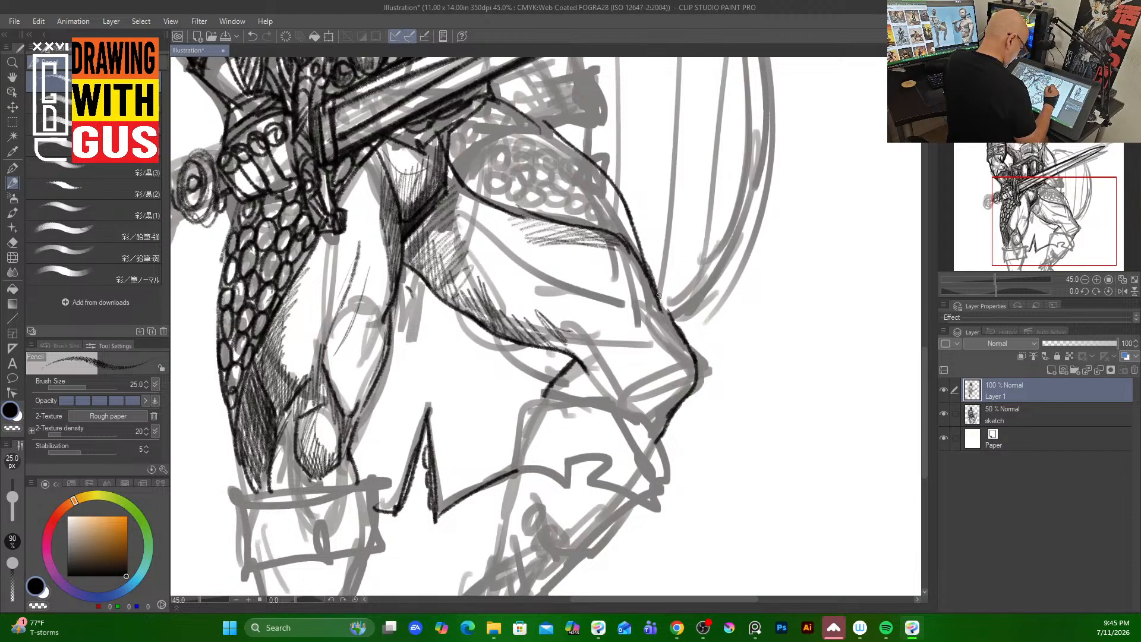
{"action": "left_click_drag", "start_coordinate": [658, 295], "coordinate": [691, 372]}
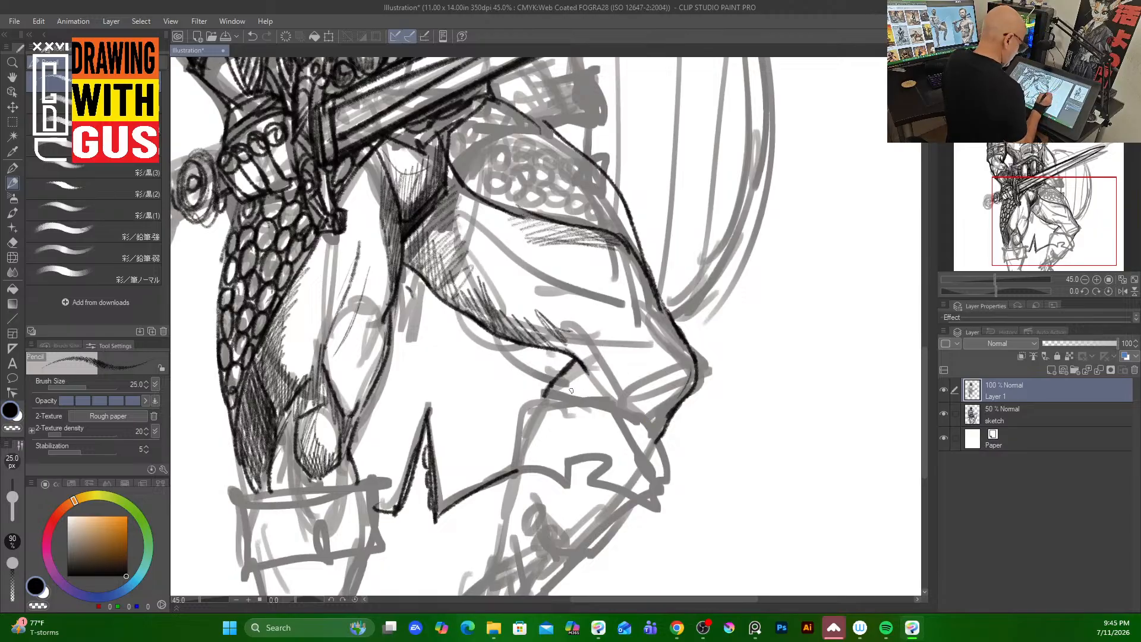
Outline the ragged boot cuff below the bent knee with torn notches, and start the calf line beneath it.
{"action": "mouse_move", "coordinate": [532, 396]}
{"action": "left_mouse_down"}
{"action": "mouse_move", "coordinate": [647, 424]}
{"action": "mouse_move", "coordinate": [528, 397]}
{"action": "mouse_move", "coordinate": [499, 458]}
{"action": "mouse_move", "coordinate": [519, 476]}
{"action": "mouse_move", "coordinate": [577, 464]}
{"action": "left_mouse_up"}
{"action": "mouse_move", "coordinate": [600, 476]}
{"action": "left_mouse_down"}
{"action": "mouse_move", "coordinate": [613, 450]}
{"action": "mouse_move", "coordinate": [603, 483]}
{"action": "mouse_move", "coordinate": [664, 507]}
{"action": "mouse_move", "coordinate": [658, 429]}
{"action": "mouse_move", "coordinate": [638, 414]}
{"action": "mouse_move", "coordinate": [668, 429]}
{"action": "mouse_move", "coordinate": [662, 501]}
{"action": "left_mouse_up"}
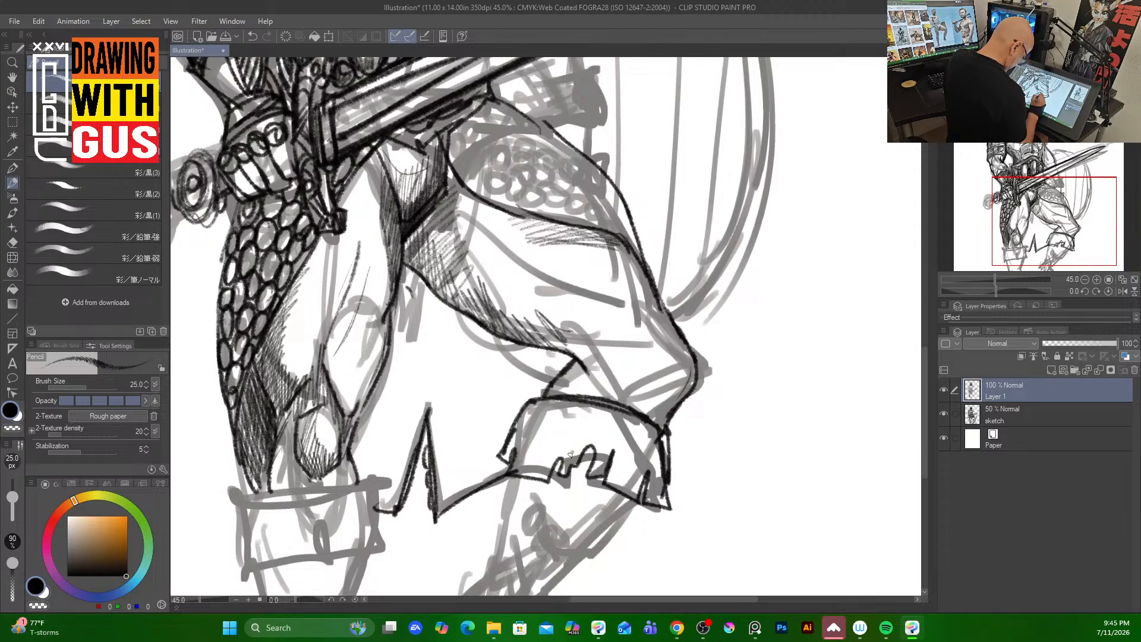
{"action": "left_click_drag", "start_coordinate": [542, 463], "coordinate": [499, 542]}
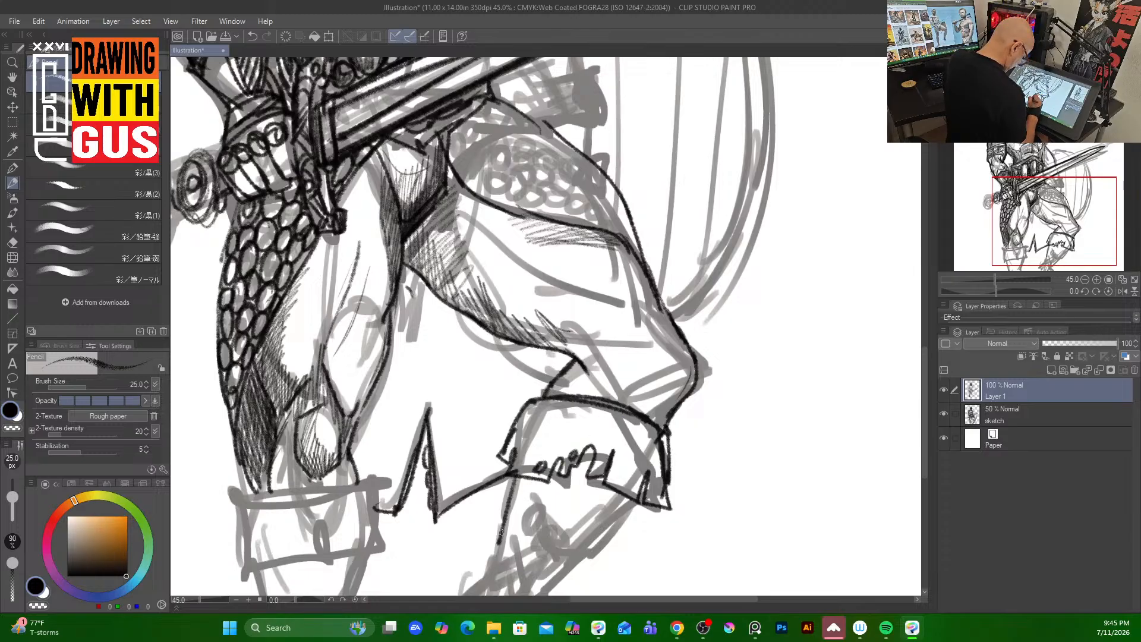
Draw the bent leg's lower contours down to the page edge, with rounded, studded boot straps along the shin.
{"action": "scroll", "coordinate": [924, 336], "scroll_direction": "down", "scroll_amount": 5}
{"action": "left_click_drag", "start_coordinate": [635, 314], "coordinate": [549, 415]}
{"action": "left_click_drag", "start_coordinate": [503, 352], "coordinate": [461, 443]}
{"action": "mouse_move", "coordinate": [556, 343]}
{"action": "left_mouse_down"}
{"action": "mouse_move", "coordinate": [543, 371]}
{"action": "mouse_move", "coordinate": [565, 354]}
{"action": "mouse_move", "coordinate": [579, 379]}
{"action": "mouse_move", "coordinate": [549, 366]}
{"action": "mouse_move", "coordinate": [569, 384]}
{"action": "mouse_move", "coordinate": [581, 370]}
{"action": "mouse_move", "coordinate": [525, 411]}
{"action": "mouse_move", "coordinate": [527, 395]}
{"action": "mouse_move", "coordinate": [533, 423]}
{"action": "left_mouse_up"}
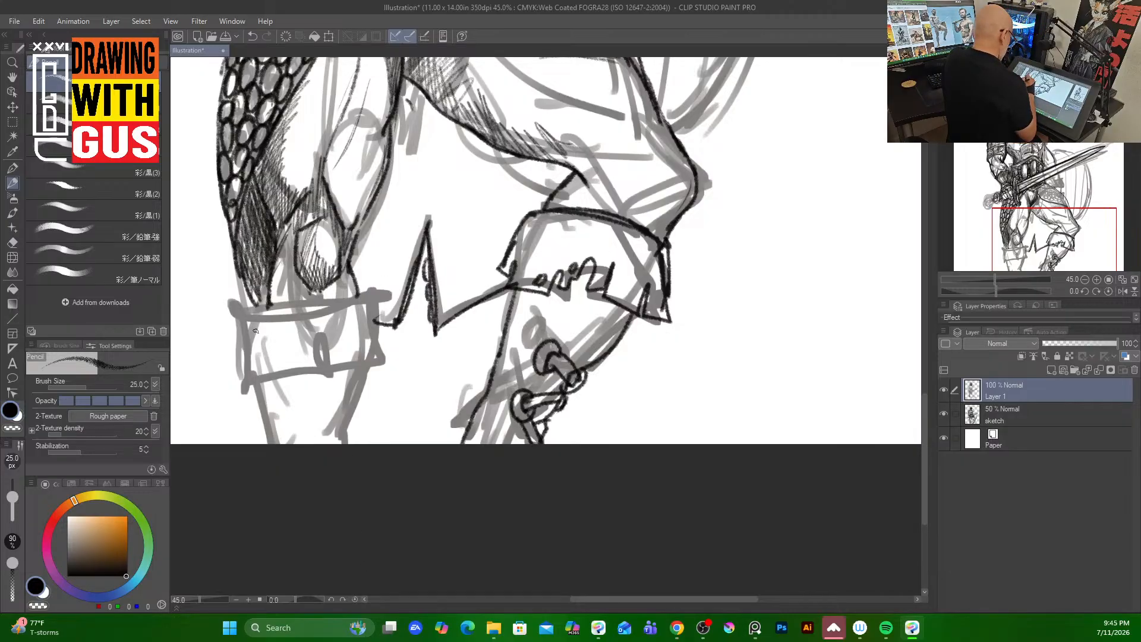
Outline the front leg's boot cuff with a ragged, notched lower edge, and draw the shin contours below it.
{"action": "mouse_move", "coordinate": [268, 310]}
{"action": "left_mouse_down"}
{"action": "mouse_move", "coordinate": [260, 296]}
{"action": "mouse_move", "coordinate": [250, 314]}
{"action": "mouse_move", "coordinate": [324, 313]}
{"action": "mouse_move", "coordinate": [367, 296]}
{"action": "left_mouse_up"}
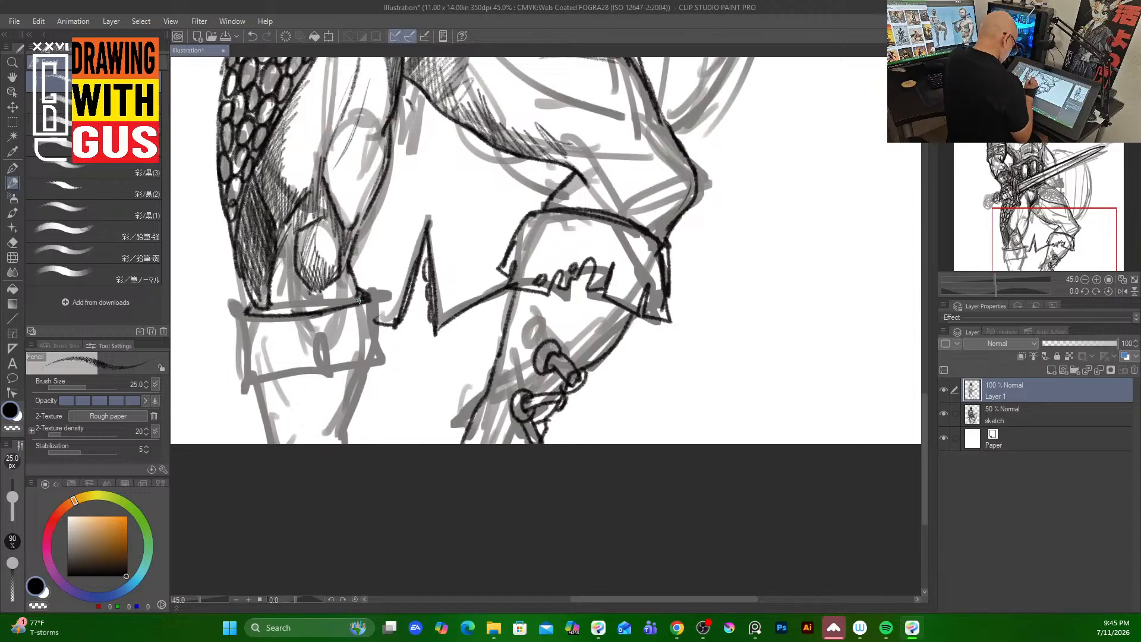
{"action": "mouse_move", "coordinate": [248, 310]}
{"action": "left_mouse_down"}
{"action": "mouse_move", "coordinate": [236, 393]}
{"action": "mouse_move", "coordinate": [296, 396]}
{"action": "mouse_move", "coordinate": [300, 366]}
{"action": "mouse_move", "coordinate": [318, 404]}
{"action": "mouse_move", "coordinate": [325, 344]}
{"action": "mouse_move", "coordinate": [335, 373]}
{"action": "mouse_move", "coordinate": [337, 353]}
{"action": "mouse_move", "coordinate": [338, 372]}
{"action": "mouse_move", "coordinate": [352, 355]}
{"action": "mouse_move", "coordinate": [362, 395]}
{"action": "mouse_move", "coordinate": [379, 341]}
{"action": "mouse_move", "coordinate": [374, 296]}
{"action": "left_mouse_up"}
{"action": "mouse_move", "coordinate": [374, 374]}
{"action": "left_mouse_down"}
{"action": "mouse_move", "coordinate": [316, 384]}
{"action": "mouse_move", "coordinate": [322, 394]}
{"action": "mouse_move", "coordinate": [360, 368]}
{"action": "mouse_move", "coordinate": [348, 431]}
{"action": "left_mouse_up"}
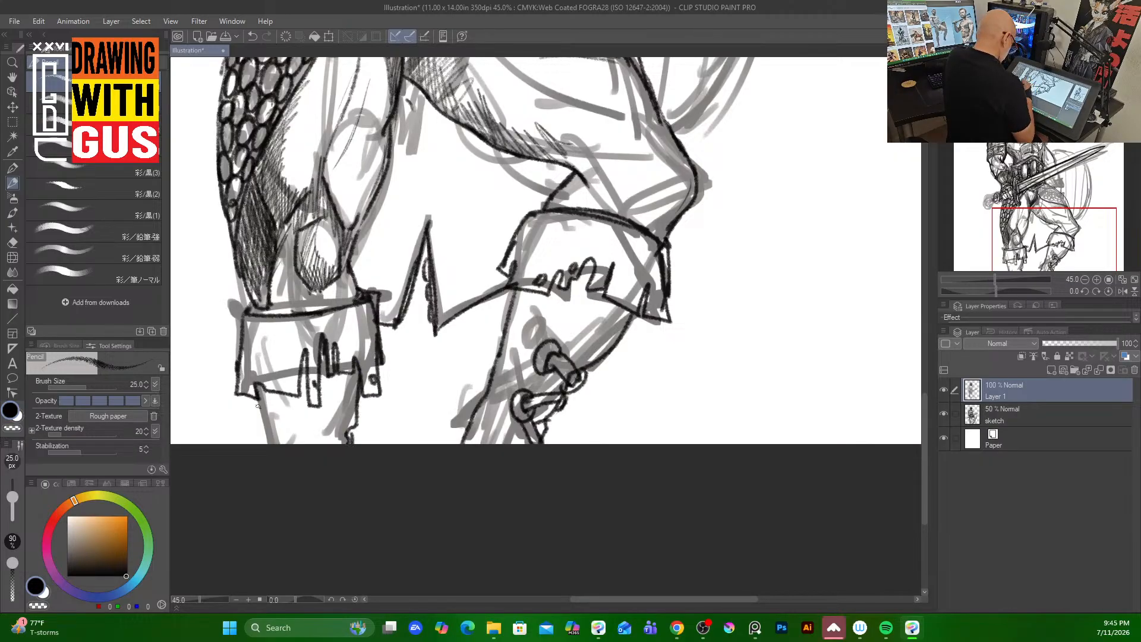
{"action": "mouse_move", "coordinate": [258, 405]}
{"action": "left_mouse_down"}
{"action": "mouse_move", "coordinate": [274, 442]}
{"action": "mouse_move", "coordinate": [337, 430]}
{"action": "left_mouse_up"}
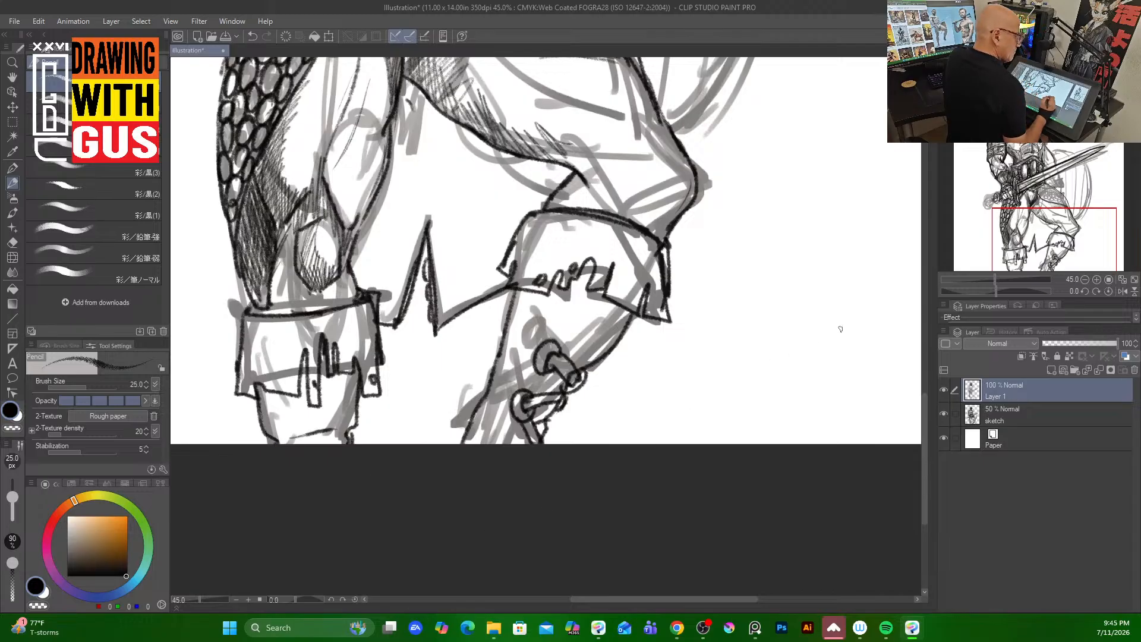
Reinforce the outline of the helmet's plume and hatch the part trailing behind it.
{"action": "left_click_drag", "start_coordinate": [925, 397], "coordinate": [895, 186]}
{"action": "left_click_drag", "start_coordinate": [343, 115], "coordinate": [307, 199]}
{"action": "mouse_move", "coordinate": [379, 157]}
{"action": "left_mouse_down"}
{"action": "mouse_move", "coordinate": [361, 89]}
{"action": "mouse_move", "coordinate": [389, 93]}
{"action": "mouse_move", "coordinate": [377, 78]}
{"action": "mouse_move", "coordinate": [395, 93]}
{"action": "mouse_move", "coordinate": [389, 58]}
{"action": "mouse_move", "coordinate": [370, 73]}
{"action": "mouse_move", "coordinate": [451, 116]}
{"action": "left_mouse_up"}
{"action": "mouse_move", "coordinate": [451, 116]}
{"action": "left_mouse_down"}
{"action": "mouse_move", "coordinate": [432, 149]}
{"action": "mouse_move", "coordinate": [411, 92]}
{"action": "left_mouse_up"}
{"action": "mouse_move", "coordinate": [395, 132]}
{"action": "left_mouse_down"}
{"action": "mouse_move", "coordinate": [366, 92]}
{"action": "mouse_move", "coordinate": [340, 99]}
{"action": "mouse_move", "coordinate": [347, 89]}
{"action": "mouse_move", "coordinate": [327, 152]}
{"action": "left_mouse_up"}
{"action": "left_click_drag", "start_coordinate": [355, 115], "coordinate": [315, 182]}
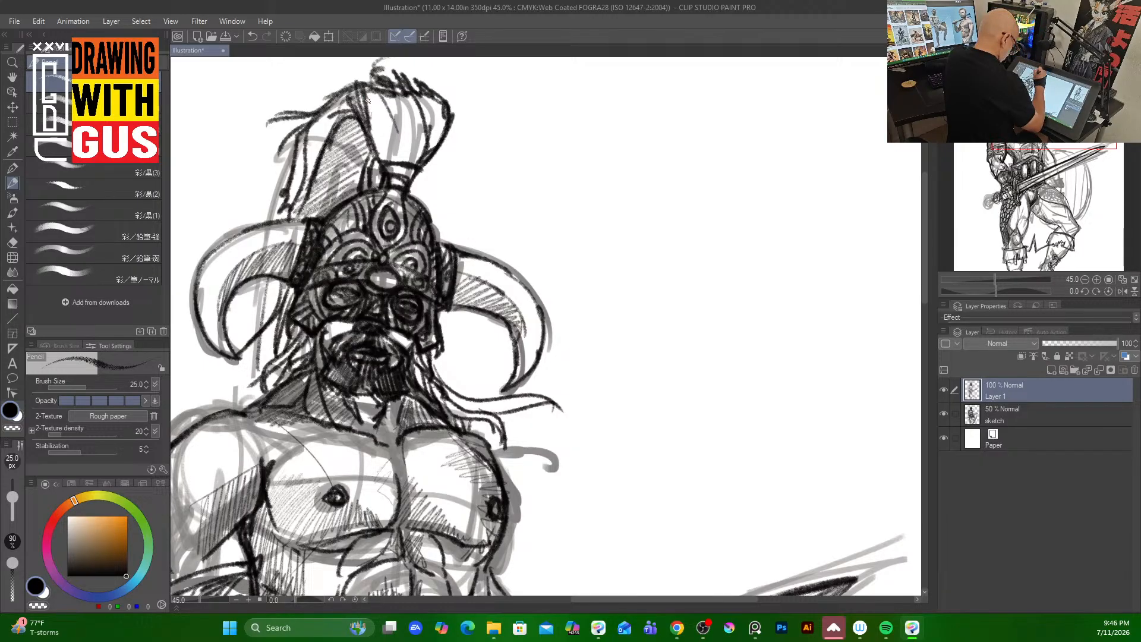
Fill the helmet's upright plume with hair strands fanning up from its binding.
{"action": "mouse_move", "coordinate": [318, 126]}
{"action": "left_mouse_down"}
{"action": "mouse_move", "coordinate": [350, 86]}
{"action": "mouse_move", "coordinate": [333, 111]}
{"action": "left_mouse_up"}
{"action": "left_click_drag", "start_coordinate": [335, 109], "coordinate": [325, 131]}
{"action": "mouse_move", "coordinate": [367, 90]}
{"action": "left_mouse_down"}
{"action": "mouse_move", "coordinate": [384, 159]}
{"action": "mouse_move", "coordinate": [386, 84]}
{"action": "mouse_move", "coordinate": [391, 169]}
{"action": "left_mouse_up"}
{"action": "mouse_move", "coordinate": [400, 80]}
{"action": "left_mouse_down"}
{"action": "mouse_move", "coordinate": [392, 160]}
{"action": "mouse_move", "coordinate": [404, 95]}
{"action": "left_mouse_up"}
{"action": "mouse_move", "coordinate": [399, 164]}
{"action": "left_mouse_down"}
{"action": "mouse_move", "coordinate": [419, 74]}
{"action": "mouse_move", "coordinate": [428, 79]}
{"action": "left_mouse_up"}
{"action": "mouse_move", "coordinate": [407, 163]}
{"action": "left_mouse_down"}
{"action": "mouse_move", "coordinate": [438, 76]}
{"action": "mouse_move", "coordinate": [444, 86]}
{"action": "left_mouse_up"}
{"action": "left_click_drag", "start_coordinate": [410, 164], "coordinate": [457, 95]}
{"action": "left_click_drag", "start_coordinate": [418, 167], "coordinate": [457, 78]}
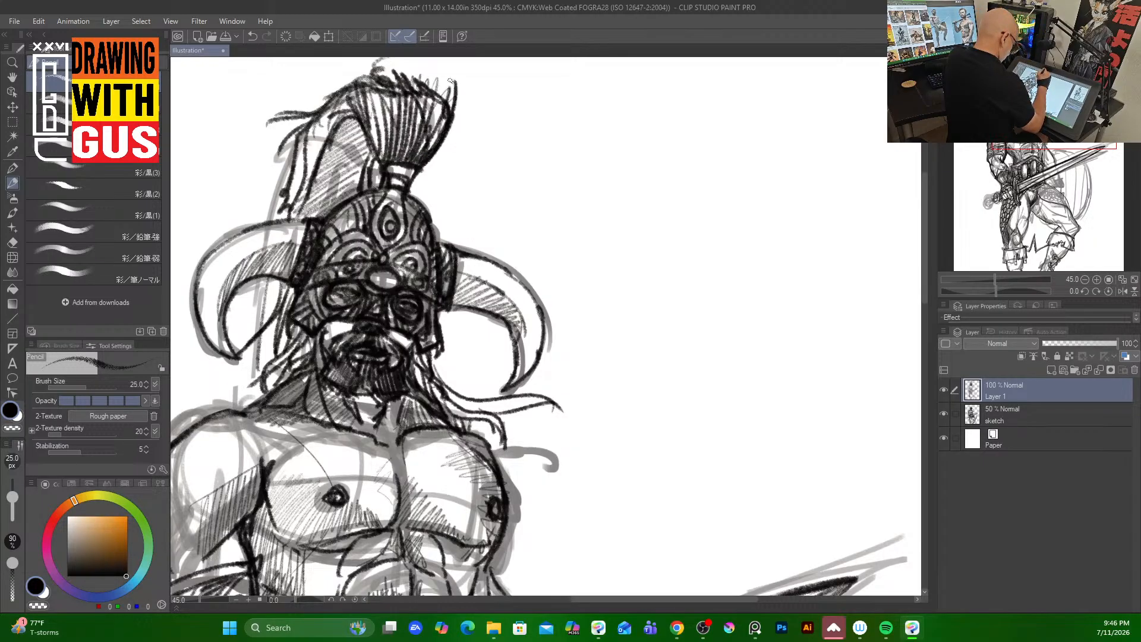
Extend the plume's strands past its upper outline as bristly hair tips and darken its inner hair.
{"action": "left_click_drag", "start_coordinate": [438, 128], "coordinate": [452, 71]}
{"action": "left_click_drag", "start_coordinate": [428, 123], "coordinate": [433, 67]}
{"action": "mouse_move", "coordinate": [416, 109]}
{"action": "left_mouse_down"}
{"action": "mouse_move", "coordinate": [430, 68]}
{"action": "mouse_move", "coordinate": [411, 67]}
{"action": "left_mouse_up"}
{"action": "left_click_drag", "start_coordinate": [416, 90], "coordinate": [388, 67]}
{"action": "left_click_drag", "start_coordinate": [391, 85], "coordinate": [376, 69]}
{"action": "left_click_drag", "start_coordinate": [388, 112], "coordinate": [372, 70]}
{"action": "left_click_drag", "start_coordinate": [381, 124], "coordinate": [369, 71]}
{"action": "left_click_drag", "start_coordinate": [376, 147], "coordinate": [364, 72]}
{"action": "left_click_drag", "start_coordinate": [370, 146], "coordinate": [349, 80]}
Add hair strands through the plume's trailing tail and along its outer edge behind the helmet.
{"action": "mouse_move", "coordinate": [314, 114]}
{"action": "left_mouse_down"}
{"action": "mouse_move", "coordinate": [358, 97]}
{"action": "mouse_move", "coordinate": [344, 101]}
{"action": "left_mouse_up"}
{"action": "left_click_drag", "start_coordinate": [300, 173], "coordinate": [332, 119]}
{"action": "left_click_drag", "start_coordinate": [282, 205], "coordinate": [321, 131]}
{"action": "left_click_drag", "start_coordinate": [279, 225], "coordinate": [300, 176]}
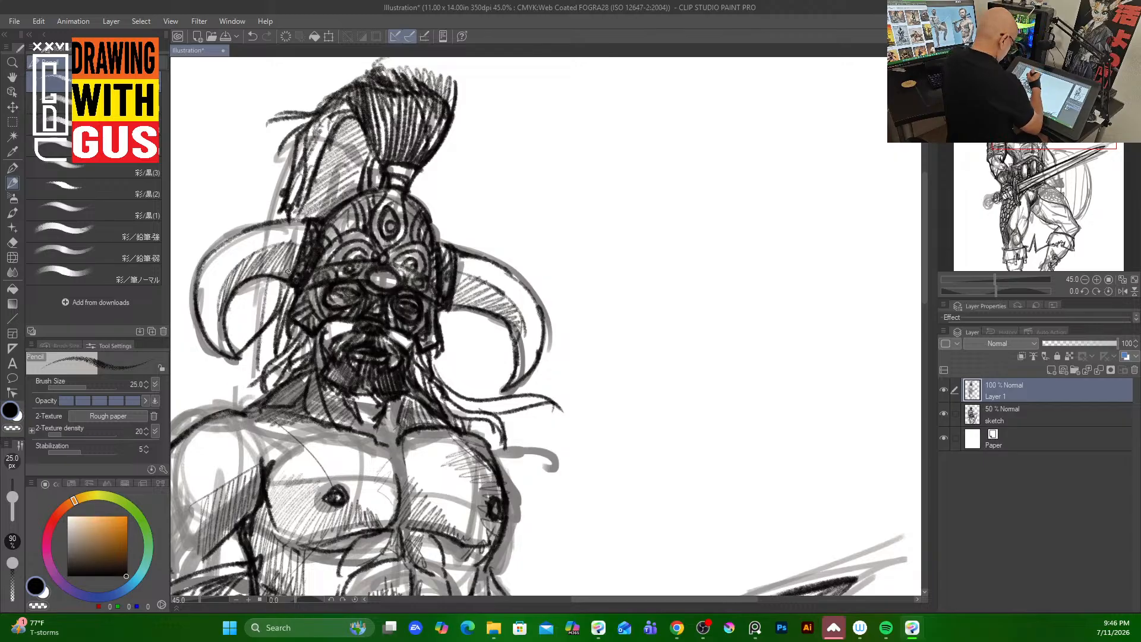
{"action": "left_click_drag", "start_coordinate": [268, 351], "coordinate": [280, 315]}
{"action": "left_click_drag", "start_coordinate": [283, 304], "coordinate": [290, 291]}
{"action": "left_click_drag", "start_coordinate": [325, 160], "coordinate": [338, 132]}
{"action": "mouse_move", "coordinate": [309, 203]}
{"action": "left_mouse_down"}
{"action": "mouse_move", "coordinate": [322, 159]}
{"action": "mouse_move", "coordinate": [355, 119]}
{"action": "left_mouse_up"}
{"action": "left_click_drag", "start_coordinate": [350, 127], "coordinate": [354, 120]}
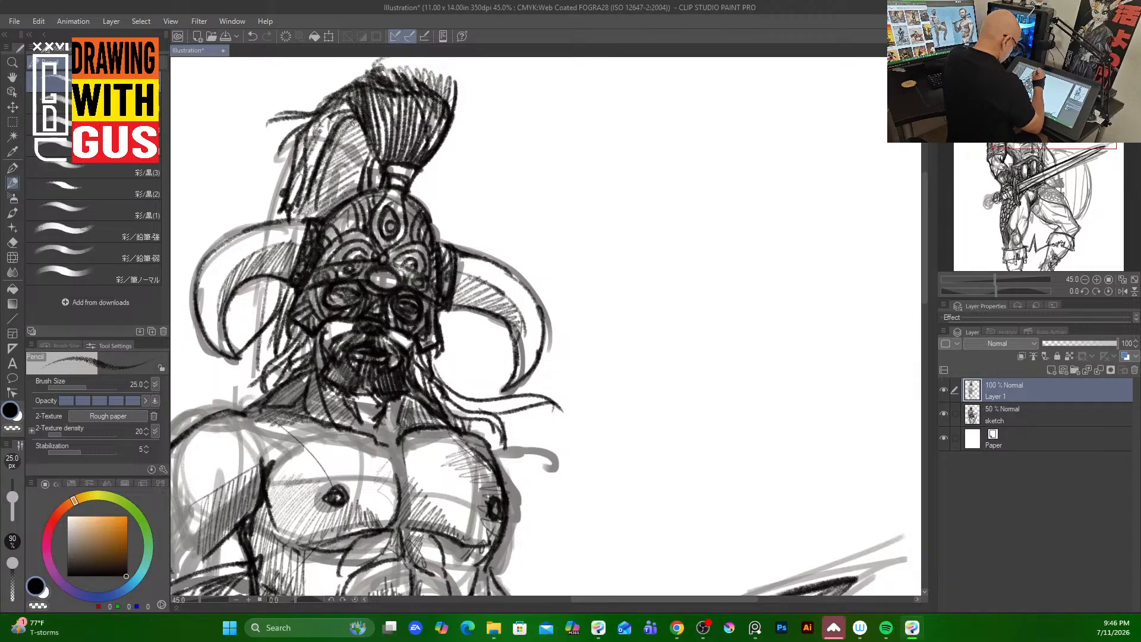
Darken the hatching inside the plume's trailing part and hide the sketch layer.
{"action": "left_click_drag", "start_coordinate": [318, 214], "coordinate": [356, 120]}
{"action": "left_click_drag", "start_coordinate": [325, 208], "coordinate": [361, 123]}
{"action": "left_click_drag", "start_coordinate": [332, 205], "coordinate": [362, 134]}
{"action": "mouse_move", "coordinate": [343, 198]}
{"action": "left_mouse_down"}
{"action": "mouse_move", "coordinate": [365, 139]}
{"action": "mouse_move", "coordinate": [365, 153]}
{"action": "left_mouse_up"}
{"action": "left_click_drag", "start_coordinate": [337, 183], "coordinate": [360, 128]}
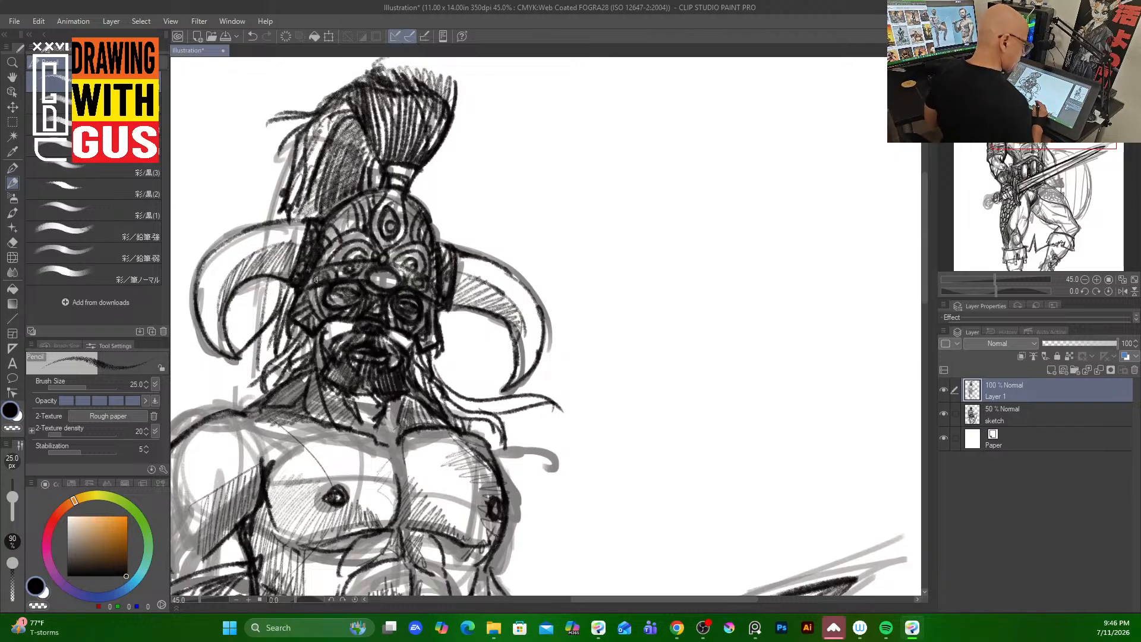
{"action": "left_click", "coordinate": [943, 414]}
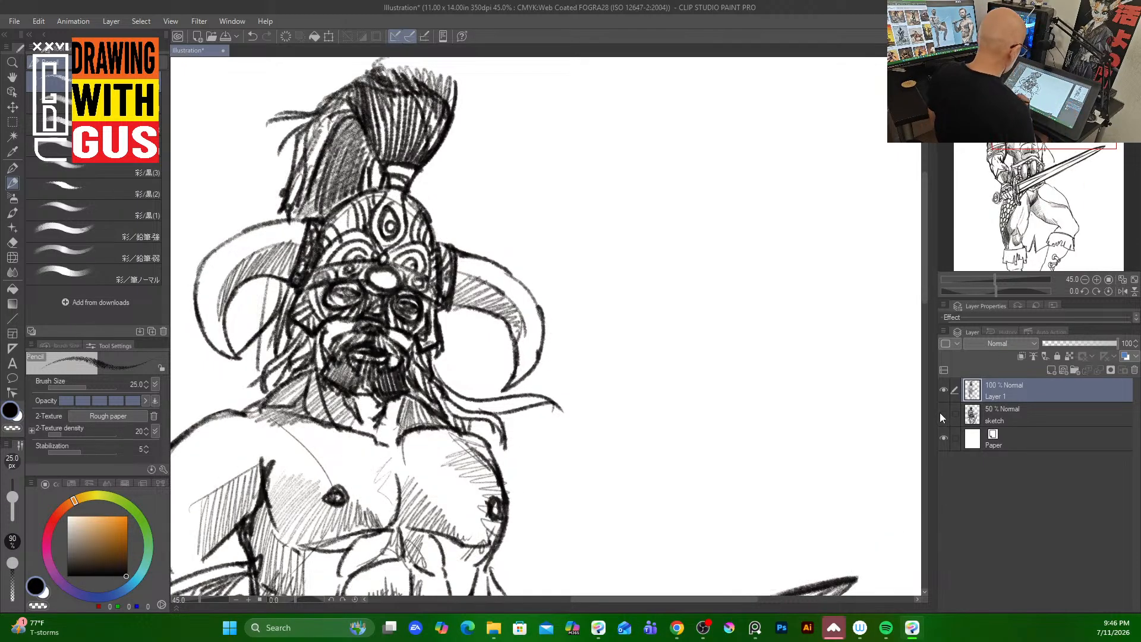
Darken the helmet's dome and side contours and add dark strands beside the face beneath both horns.
{"action": "left_click_drag", "start_coordinate": [925, 280], "coordinate": [918, 320]}
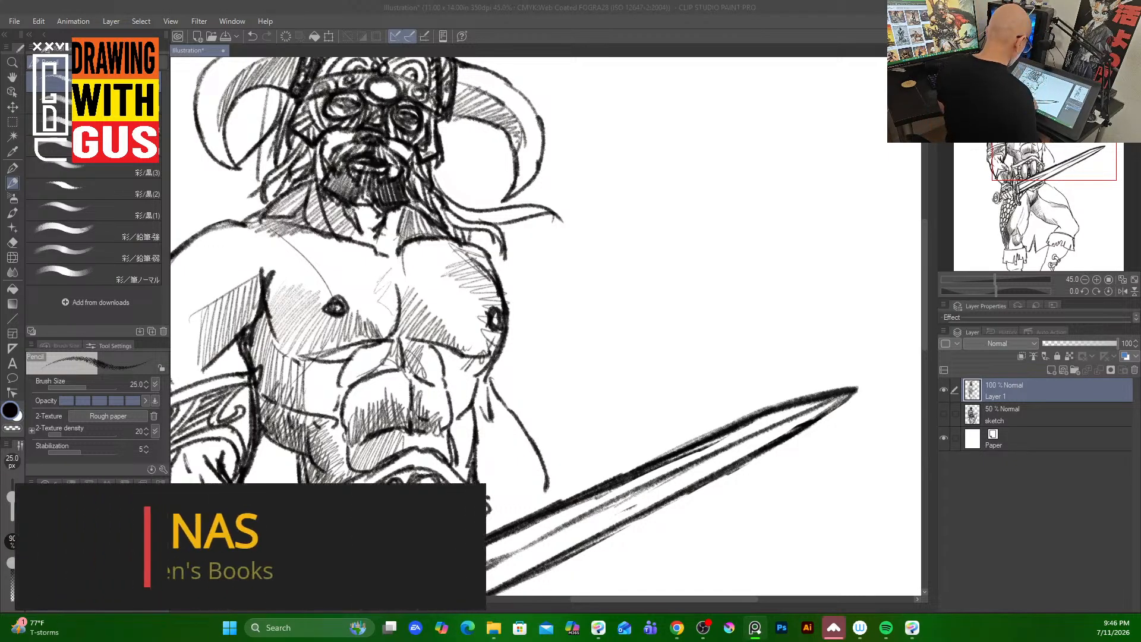
{"action": "left_click", "coordinate": [923, 337]}
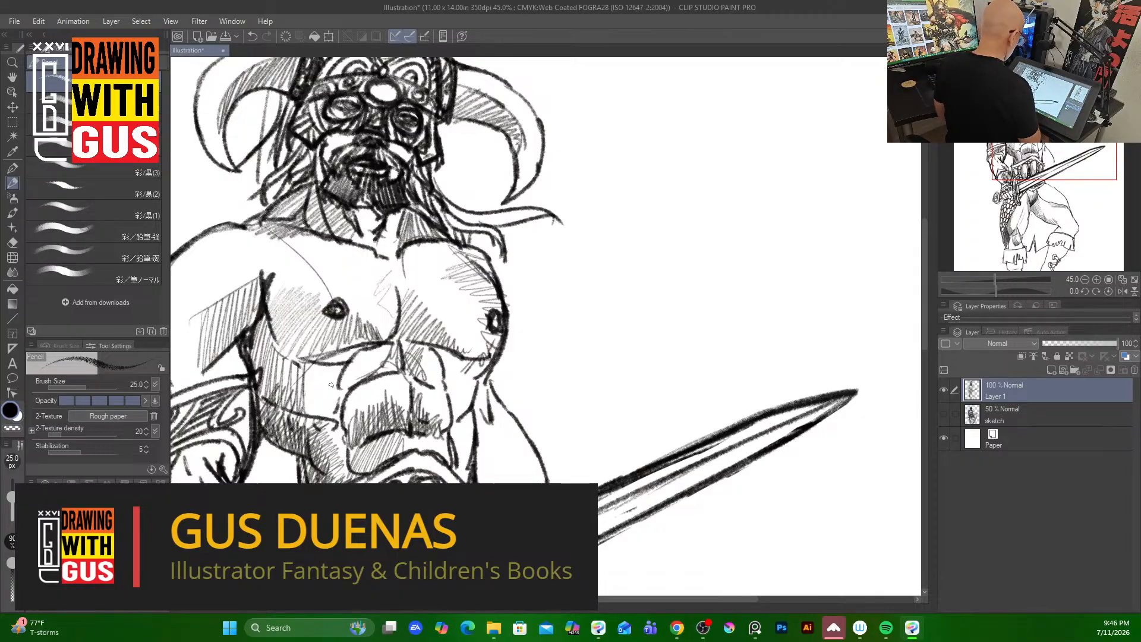
{"action": "mouse_move", "coordinate": [460, 336]}
{"action": "left_mouse_down"}
{"action": "mouse_move", "coordinate": [532, 404]}
{"action": "mouse_move", "coordinate": [632, 416]}
{"action": "left_mouse_up"}
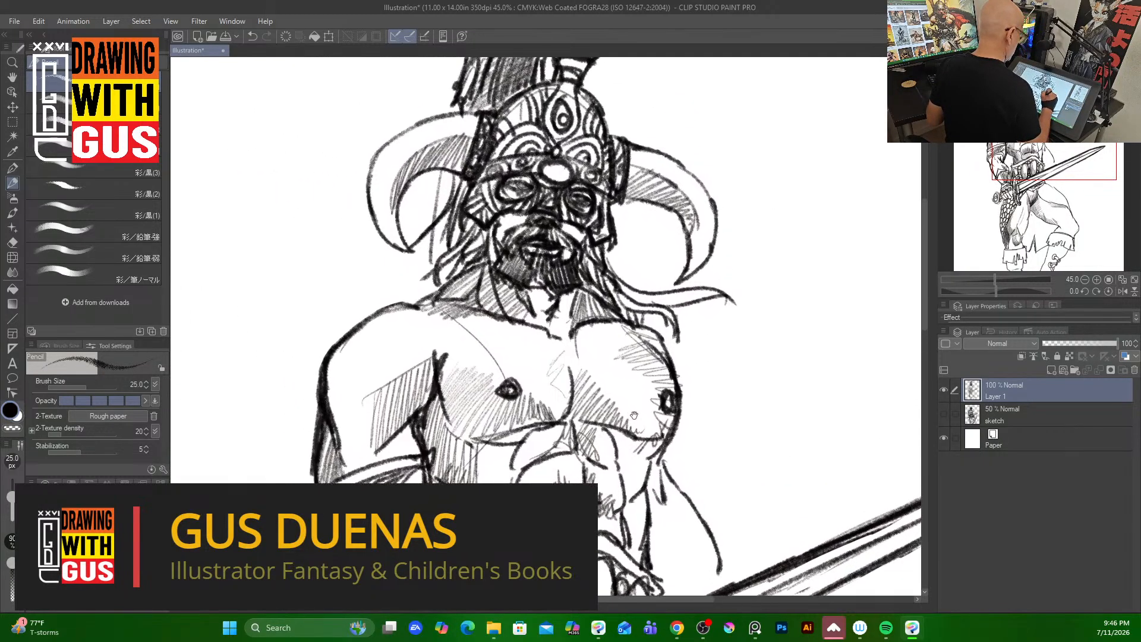
{"action": "mouse_move", "coordinate": [529, 199]}
{"action": "left_mouse_down"}
{"action": "mouse_move", "coordinate": [502, 200]}
{"action": "mouse_move", "coordinate": [552, 213]}
{"action": "mouse_move", "coordinate": [590, 241]}
{"action": "mouse_move", "coordinate": [610, 231]}
{"action": "mouse_move", "coordinate": [608, 192]}
{"action": "left_mouse_up"}
{"action": "mouse_move", "coordinate": [528, 157]}
{"action": "left_mouse_down"}
{"action": "mouse_move", "coordinate": [484, 163]}
{"action": "mouse_move", "coordinate": [470, 189]}
{"action": "left_mouse_up"}
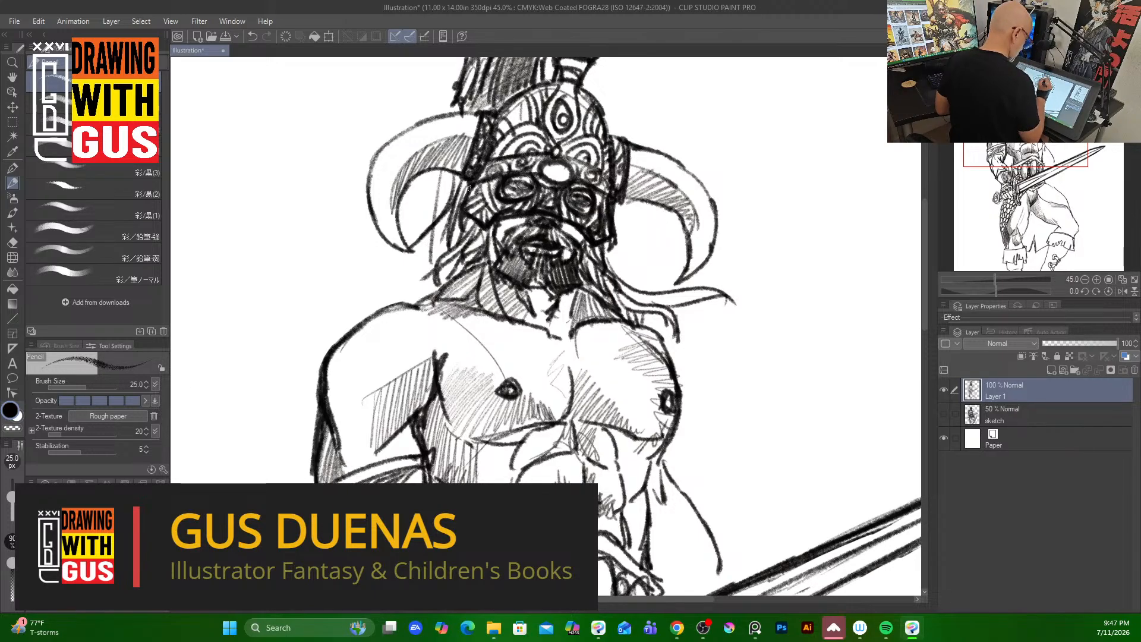
{"action": "left_click_drag", "start_coordinate": [518, 96], "coordinate": [475, 164]}
{"action": "mouse_move", "coordinate": [605, 132]}
{"action": "left_mouse_down"}
{"action": "mouse_move", "coordinate": [616, 187]}
{"action": "mouse_move", "coordinate": [628, 143]}
{"action": "mouse_move", "coordinate": [620, 185]}
{"action": "mouse_move", "coordinate": [641, 249]}
{"action": "left_mouse_up"}
{"action": "left_click_drag", "start_coordinate": [612, 206], "coordinate": [640, 251]}
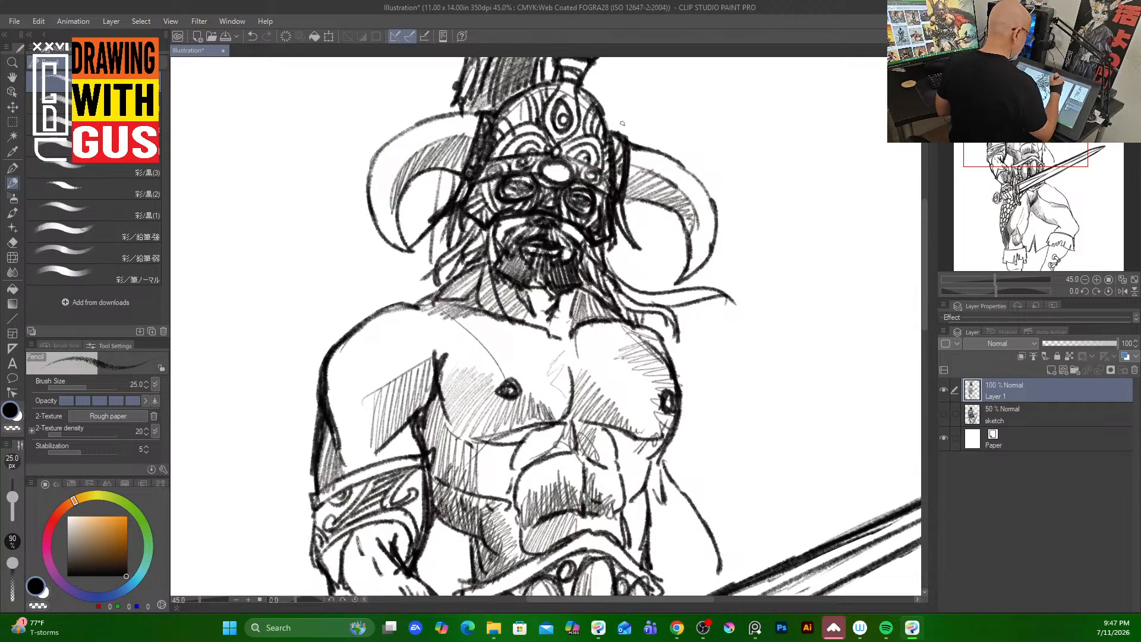
{"action": "mouse_move", "coordinate": [612, 137]}
{"action": "left_mouse_down"}
{"action": "mouse_move", "coordinate": [576, 85]}
{"action": "mouse_move", "coordinate": [523, 91]}
{"action": "left_mouse_up"}
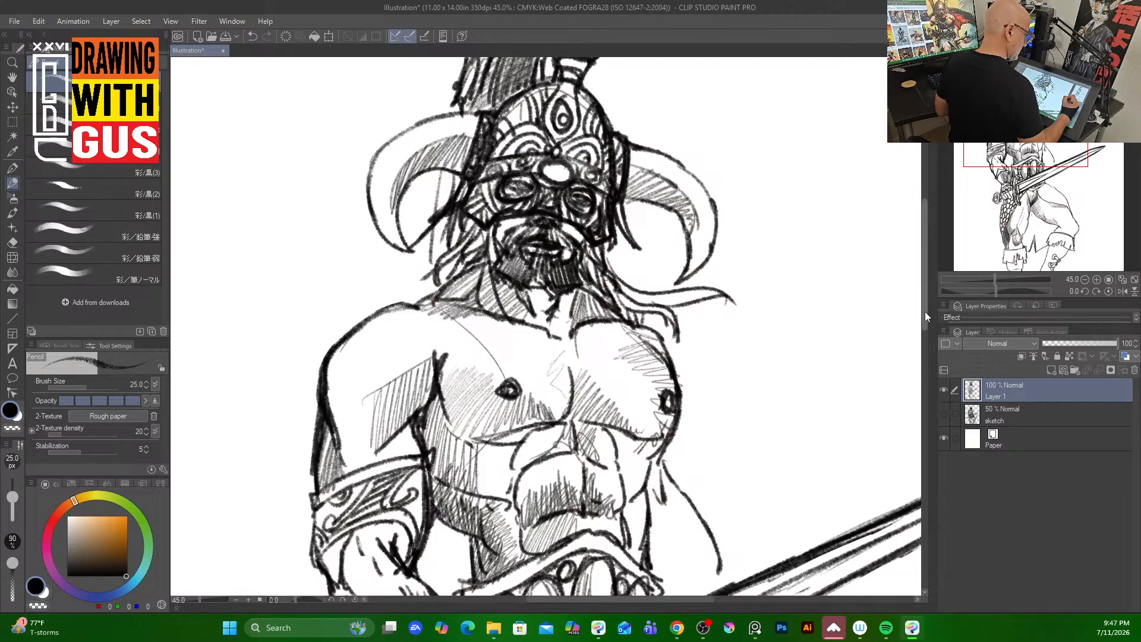
Thicken the outlines of both helmet horns and decorate their tips with small bands and markings.
{"action": "mouse_move", "coordinate": [924, 311]}
{"action": "left_mouse_down"}
{"action": "mouse_move", "coordinate": [921, 262]}
{"action": "mouse_move", "coordinate": [922, 310]}
{"action": "left_mouse_up"}
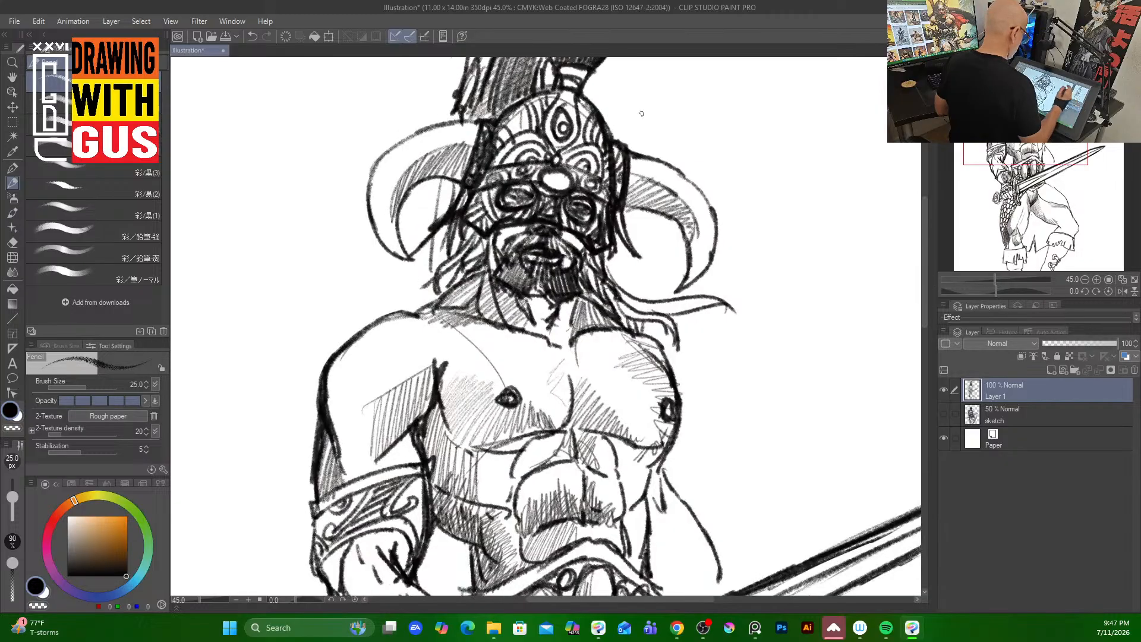
{"action": "mouse_move", "coordinate": [468, 118]}
{"action": "left_mouse_down"}
{"action": "mouse_move", "coordinate": [394, 146]}
{"action": "mouse_move", "coordinate": [373, 208]}
{"action": "mouse_move", "coordinate": [385, 254]}
{"action": "mouse_move", "coordinate": [409, 264]}
{"action": "mouse_move", "coordinate": [398, 216]}
{"action": "mouse_move", "coordinate": [416, 184]}
{"action": "left_mouse_up"}
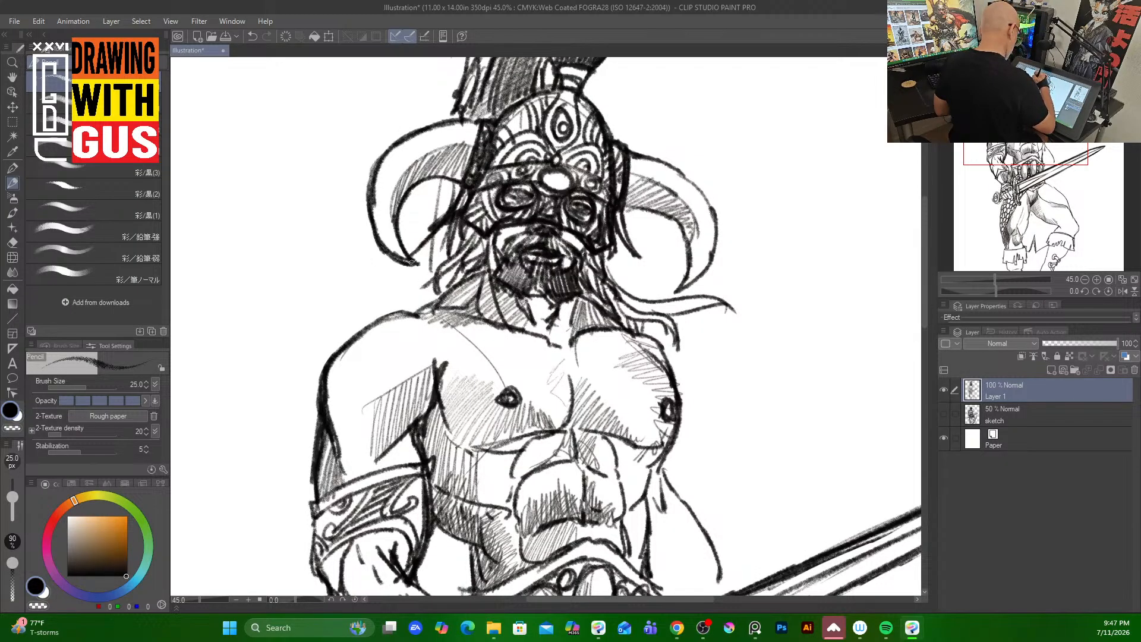
{"action": "mouse_move", "coordinate": [410, 261]}
{"action": "left_mouse_down"}
{"action": "mouse_move", "coordinate": [389, 246]}
{"action": "mouse_move", "coordinate": [398, 236]}
{"action": "left_mouse_up"}
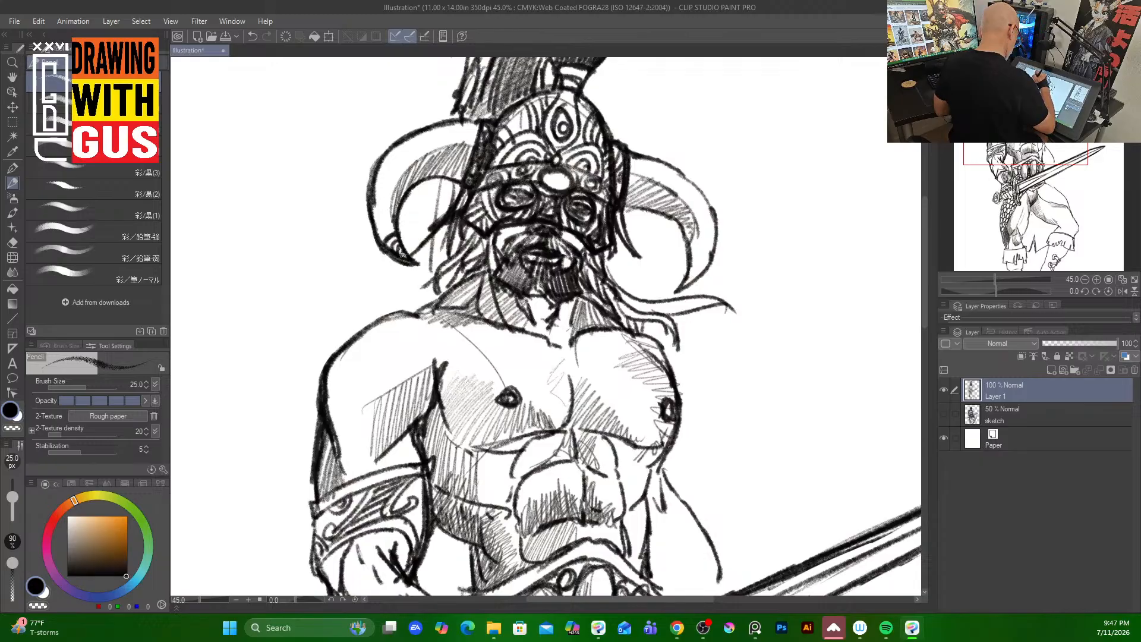
{"action": "mouse_move", "coordinate": [630, 208]}
{"action": "left_mouse_down"}
{"action": "mouse_move", "coordinate": [682, 230]}
{"action": "mouse_move", "coordinate": [692, 268]}
{"action": "mouse_move", "coordinate": [676, 289]}
{"action": "mouse_move", "coordinate": [711, 212]}
{"action": "mouse_move", "coordinate": [691, 184]}
{"action": "mouse_move", "coordinate": [633, 154]}
{"action": "left_mouse_up"}
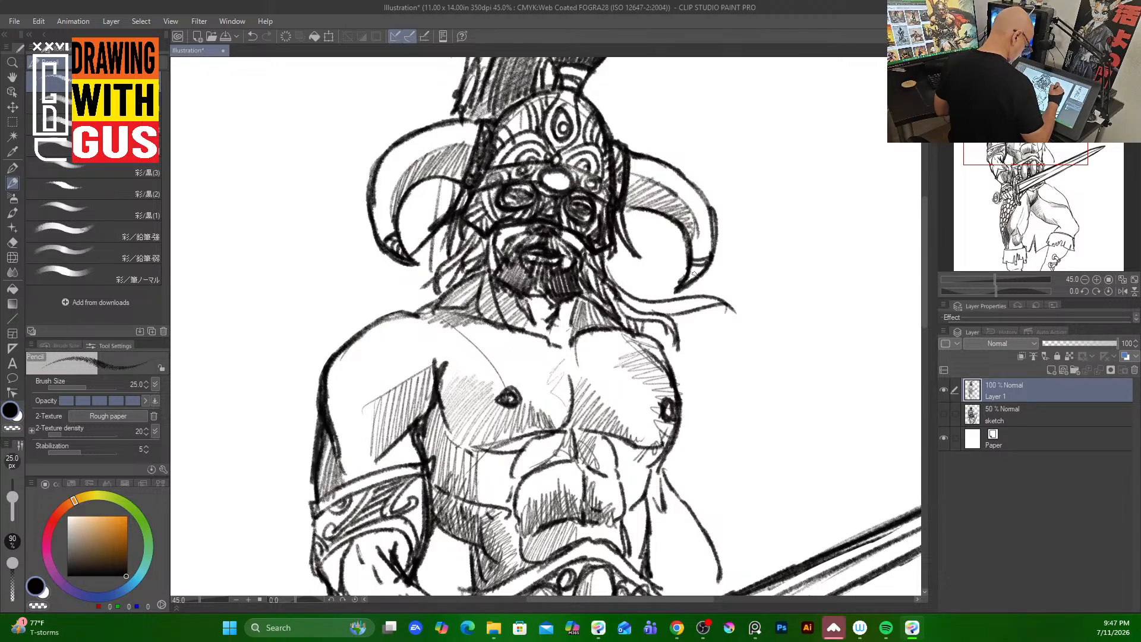
{"action": "left_click_drag", "start_coordinate": [692, 254], "coordinate": [709, 252]}
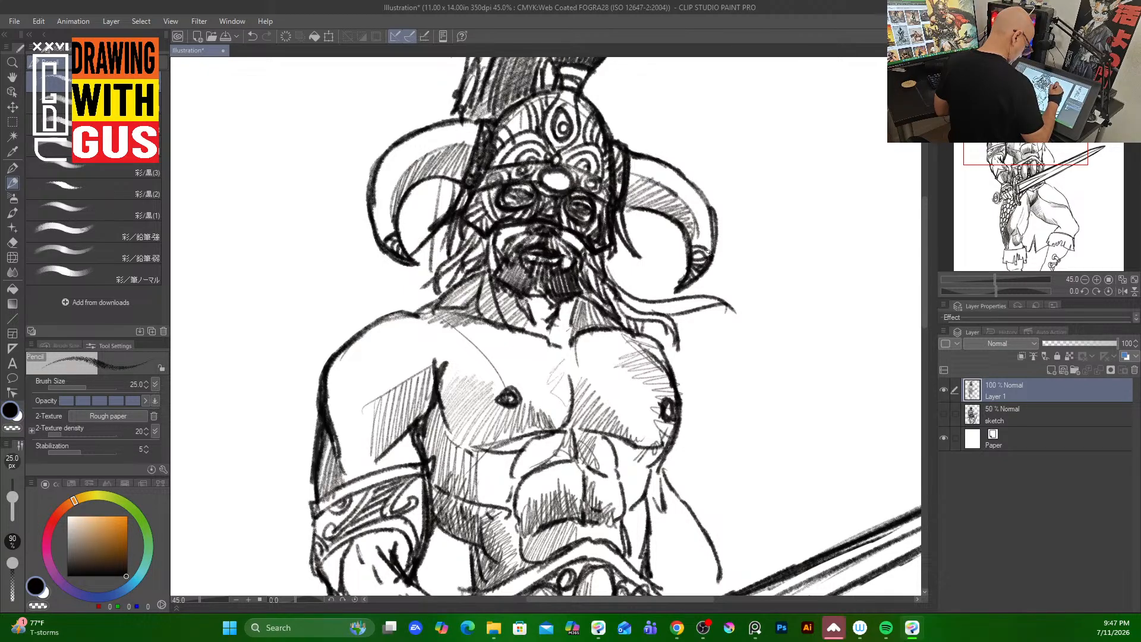
{"action": "mouse_move", "coordinate": [384, 225]}
{"action": "left_mouse_down"}
{"action": "mouse_move", "coordinate": [389, 236]}
{"action": "mouse_move", "coordinate": [381, 231]}
{"action": "left_mouse_up"}
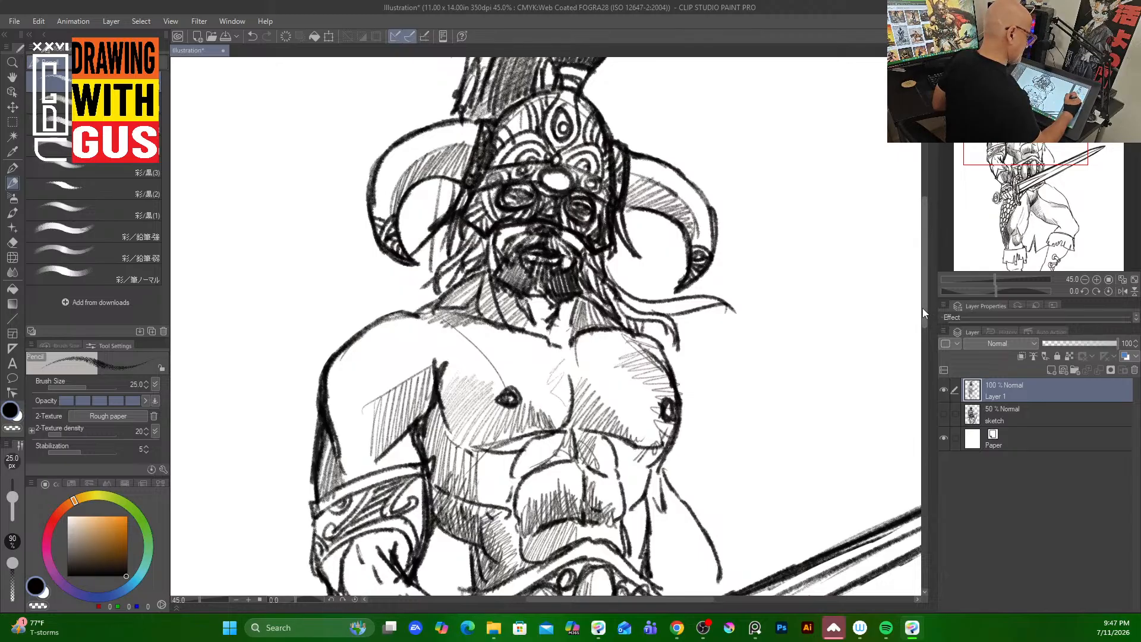
Darken the contour of the waist between the torso and the sword arm, down to the belt.
{"action": "left_click_drag", "start_coordinate": [922, 308], "coordinate": [910, 364]}
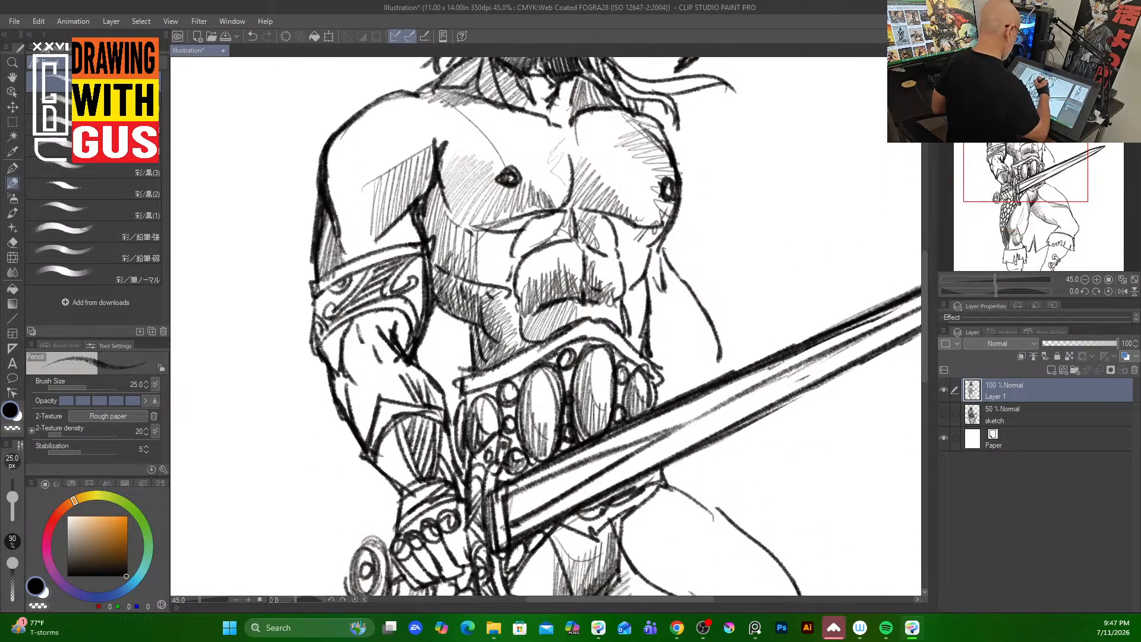
{"action": "mouse_move", "coordinate": [442, 297]}
{"action": "left_mouse_down"}
{"action": "mouse_move", "coordinate": [478, 344]}
{"action": "mouse_move", "coordinate": [469, 333]}
{"action": "mouse_move", "coordinate": [474, 399]}
{"action": "mouse_move", "coordinate": [497, 386]}
{"action": "left_mouse_up"}
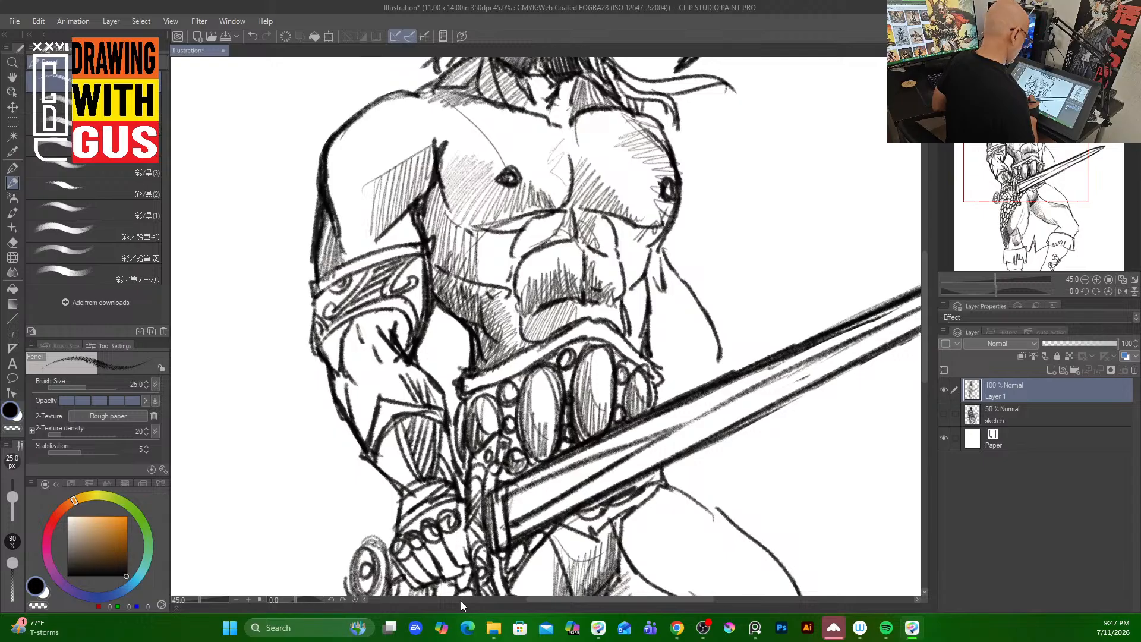
Reinforce the outer contour of the bent leg's thigh and the lower edge of its armor guard.
{"action": "mouse_move", "coordinate": [925, 348]}
{"action": "left_mouse_down"}
{"action": "mouse_move", "coordinate": [915, 446]}
{"action": "mouse_move", "coordinate": [914, 433]}
{"action": "left_mouse_up"}
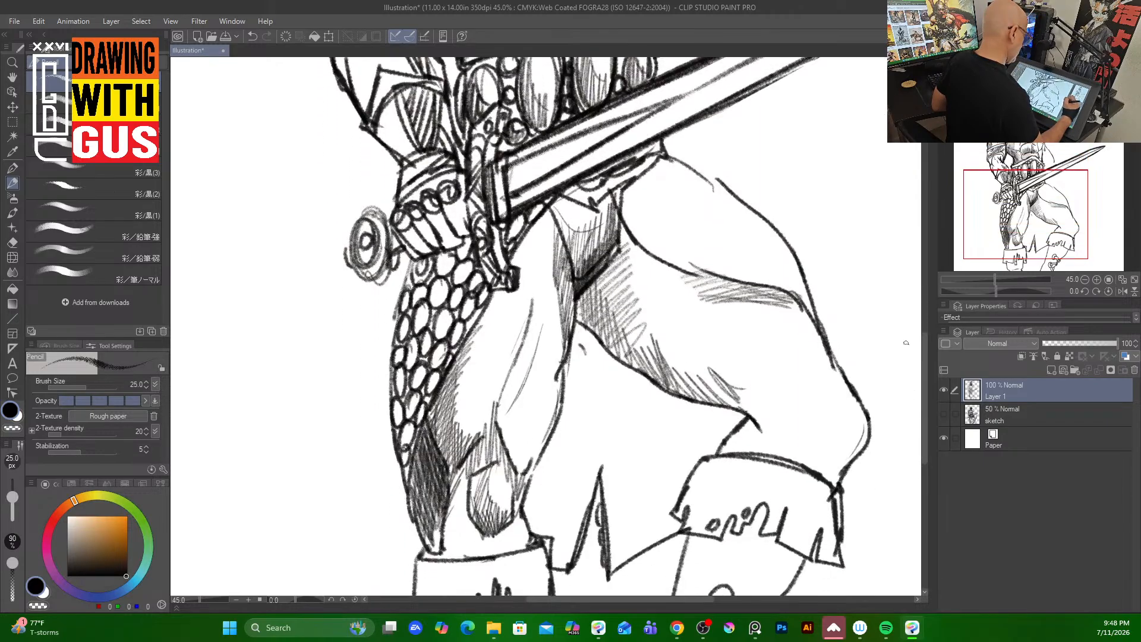
{"action": "mouse_move", "coordinate": [689, 267]}
{"action": "left_mouse_down"}
{"action": "mouse_move", "coordinate": [809, 296]}
{"action": "mouse_move", "coordinate": [828, 353]}
{"action": "left_mouse_up"}
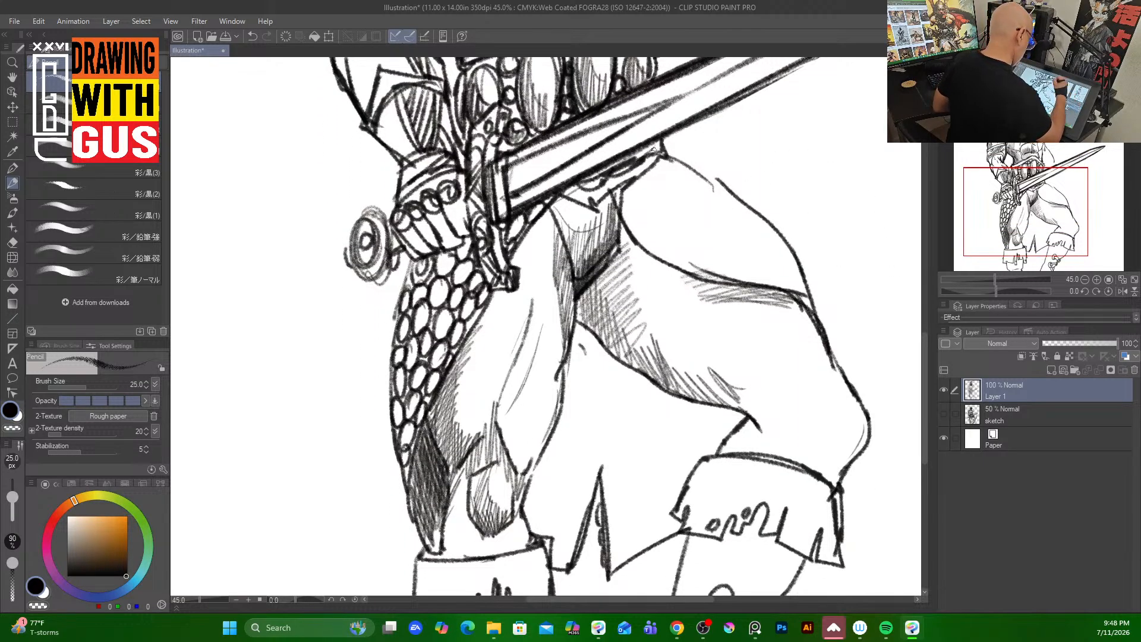
{"action": "left_click_drag", "start_coordinate": [670, 151], "coordinate": [795, 248]}
{"action": "left_click_drag", "start_coordinate": [759, 203], "coordinate": [856, 381]}
{"action": "left_click_drag", "start_coordinate": [795, 291], "coordinate": [842, 379]}
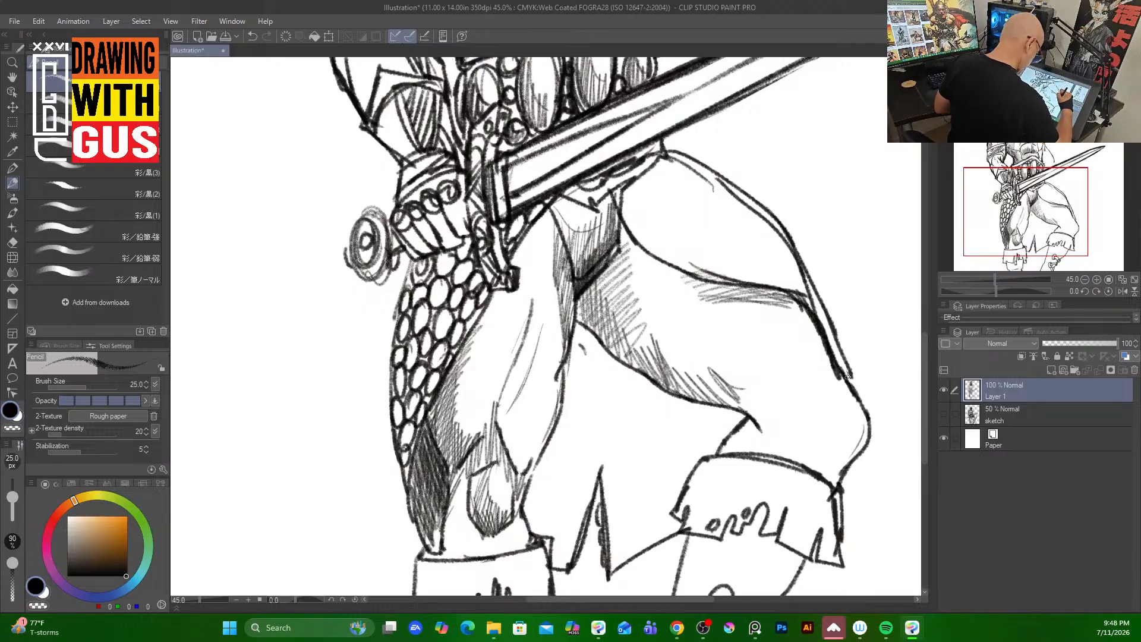
{"action": "left_click_drag", "start_coordinate": [829, 333], "coordinate": [859, 389]}
Fill the armor guard on the bent leg's upper thigh with rounded overlapping scales.
{"action": "mouse_move", "coordinate": [657, 164]}
{"action": "left_mouse_down"}
{"action": "mouse_move", "coordinate": [682, 181]}
{"action": "mouse_move", "coordinate": [652, 189]}
{"action": "mouse_move", "coordinate": [700, 197]}
{"action": "mouse_move", "coordinate": [712, 180]}
{"action": "mouse_move", "coordinate": [674, 167]}
{"action": "mouse_move", "coordinate": [694, 166]}
{"action": "mouse_move", "coordinate": [729, 196]}
{"action": "left_mouse_up"}
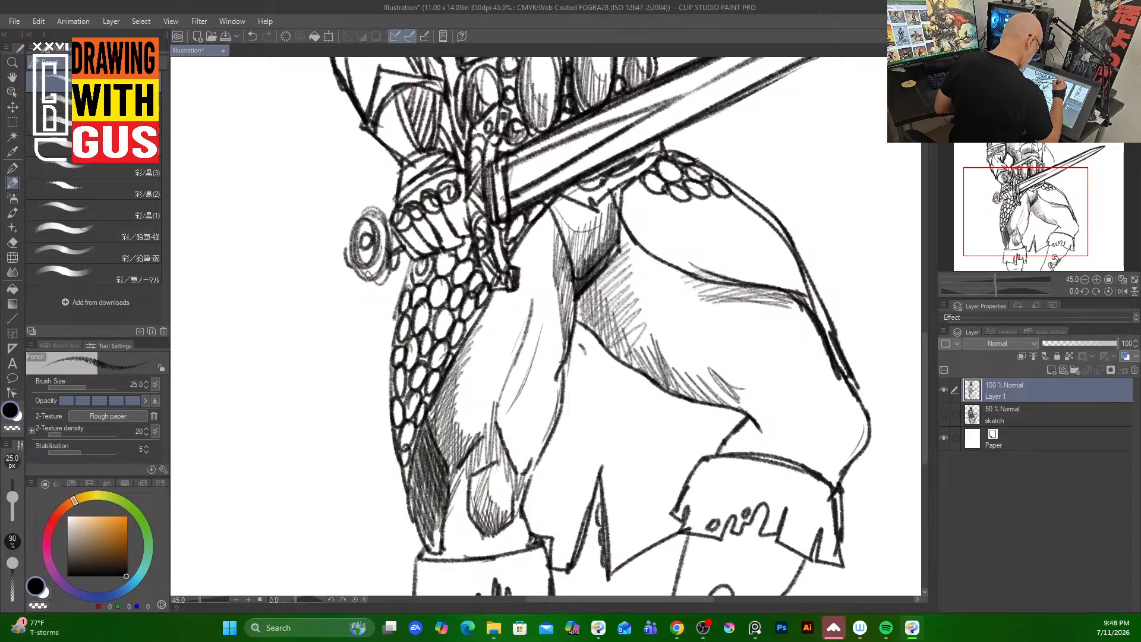
{"action": "mouse_move", "coordinate": [696, 157]}
{"action": "left_mouse_down"}
{"action": "mouse_move", "coordinate": [719, 177]}
{"action": "mouse_move", "coordinate": [731, 215]}
{"action": "mouse_move", "coordinate": [761, 215]}
{"action": "mouse_move", "coordinate": [744, 233]}
{"action": "mouse_move", "coordinate": [774, 242]}
{"action": "mouse_move", "coordinate": [779, 263]}
{"action": "mouse_move", "coordinate": [792, 256]}
{"action": "mouse_move", "coordinate": [792, 286]}
{"action": "mouse_move", "coordinate": [820, 304]}
{"action": "left_mouse_up"}
{"action": "mouse_move", "coordinate": [636, 188]}
{"action": "left_mouse_down"}
{"action": "mouse_move", "coordinate": [649, 199]}
{"action": "mouse_move", "coordinate": [635, 213]}
{"action": "mouse_move", "coordinate": [668, 202]}
{"action": "mouse_move", "coordinate": [643, 238]}
{"action": "mouse_move", "coordinate": [630, 212]}
{"action": "mouse_move", "coordinate": [660, 251]}
{"action": "mouse_move", "coordinate": [685, 236]}
{"action": "mouse_move", "coordinate": [684, 254]}
{"action": "left_mouse_up"}
{"action": "mouse_move", "coordinate": [673, 215]}
{"action": "left_mouse_down"}
{"action": "mouse_move", "coordinate": [707, 243]}
{"action": "mouse_move", "coordinate": [711, 204]}
{"action": "mouse_move", "coordinate": [741, 255]}
{"action": "mouse_move", "coordinate": [713, 252]}
{"action": "left_mouse_up"}
{"action": "mouse_move", "coordinate": [716, 243]}
{"action": "left_mouse_down"}
{"action": "mouse_move", "coordinate": [689, 252]}
{"action": "mouse_move", "coordinate": [710, 277]}
{"action": "mouse_move", "coordinate": [746, 271]}
{"action": "mouse_move", "coordinate": [729, 268]}
{"action": "left_mouse_up"}
{"action": "mouse_move", "coordinate": [742, 272]}
{"action": "left_mouse_down"}
{"action": "mouse_move", "coordinate": [766, 286]}
{"action": "mouse_move", "coordinate": [752, 270]}
{"action": "left_mouse_up"}
{"action": "mouse_move", "coordinate": [746, 267]}
{"action": "left_mouse_down"}
{"action": "mouse_move", "coordinate": [763, 247]}
{"action": "mouse_move", "coordinate": [783, 284]}
{"action": "left_mouse_up"}
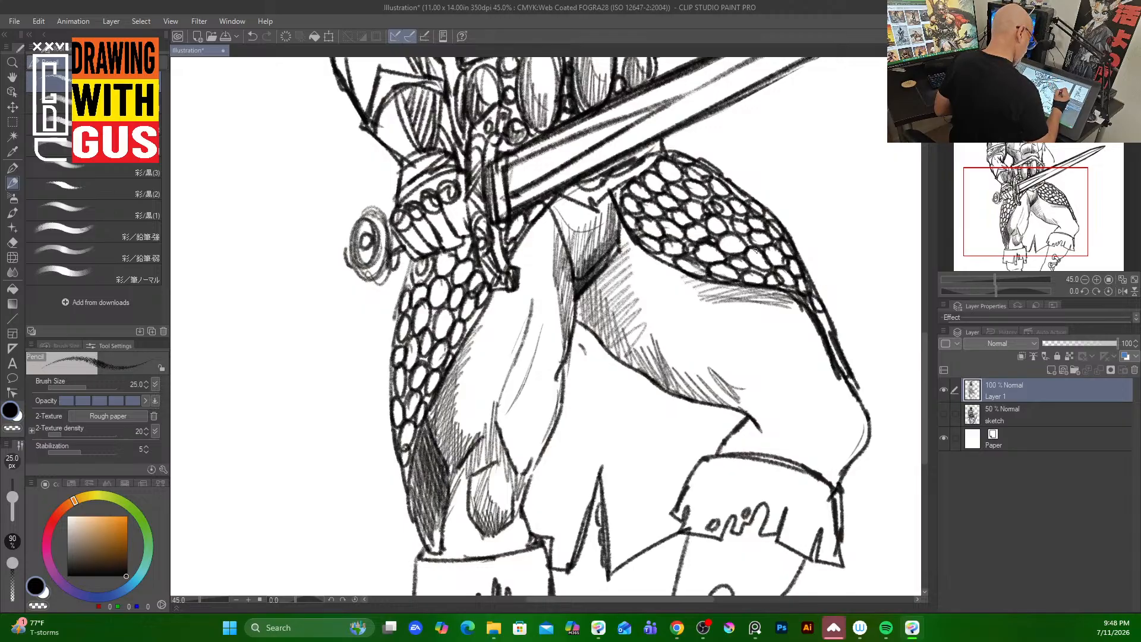
Extend the scaled guard's outer edge past the thigh to a rounded tip near the knee, reinforcing the opposite guard's outer edge.
{"action": "mouse_move", "coordinate": [778, 287]}
{"action": "left_mouse_down"}
{"action": "mouse_move", "coordinate": [829, 295]}
{"action": "mouse_move", "coordinate": [813, 291]}
{"action": "mouse_move", "coordinate": [852, 328]}
{"action": "left_mouse_up"}
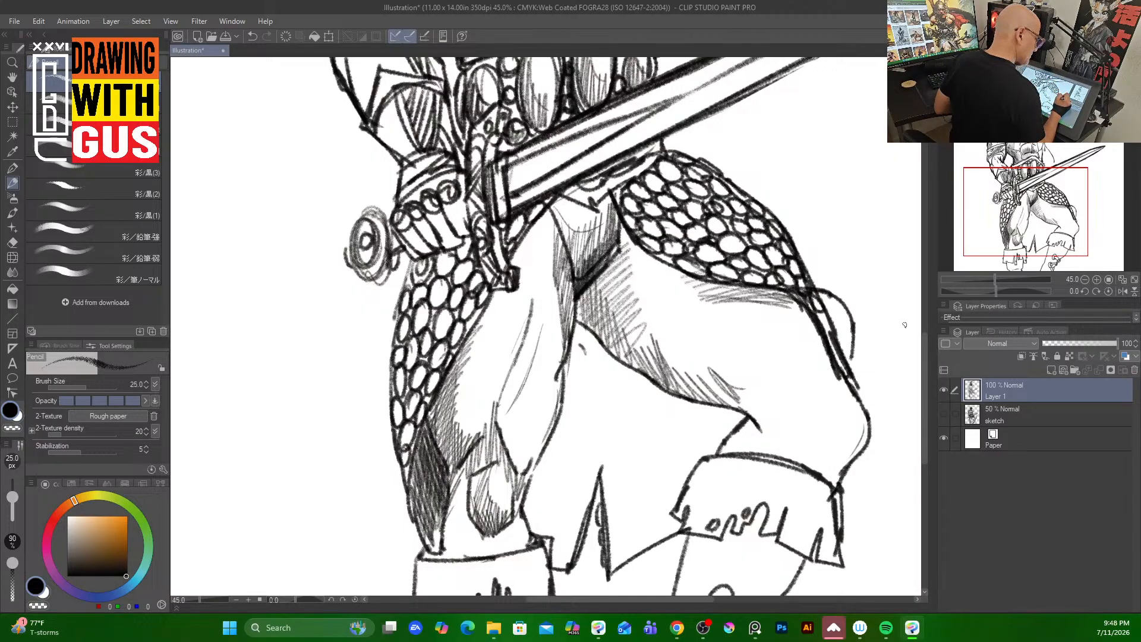
{"action": "mouse_move", "coordinate": [820, 277]}
{"action": "left_mouse_down"}
{"action": "mouse_move", "coordinate": [845, 304]}
{"action": "mouse_move", "coordinate": [861, 362]}
{"action": "left_mouse_up"}
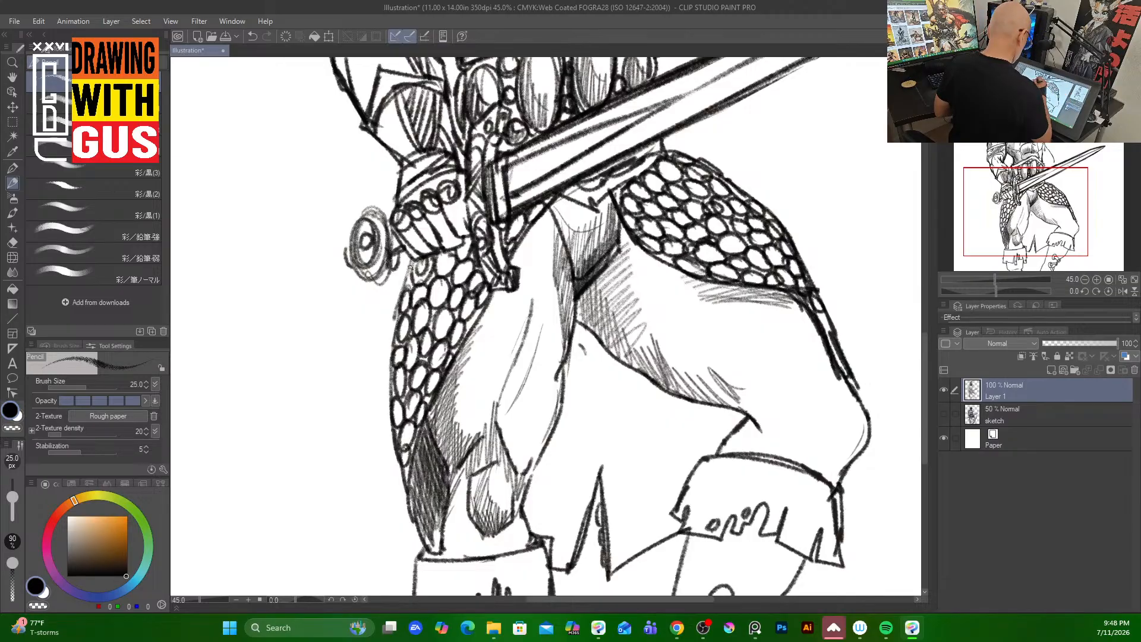
{"action": "left_click_drag", "start_coordinate": [411, 266], "coordinate": [382, 440]}
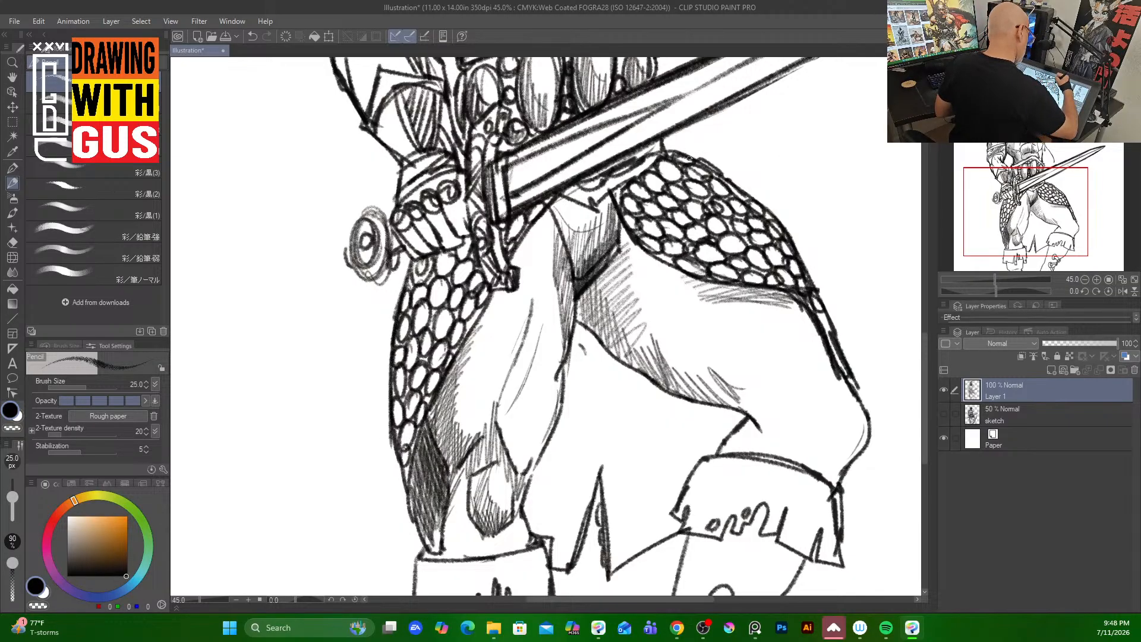
{"action": "mouse_move", "coordinate": [674, 153]}
{"action": "left_mouse_down"}
{"action": "mouse_move", "coordinate": [758, 212]}
{"action": "mouse_move", "coordinate": [743, 190]}
{"action": "mouse_move", "coordinate": [808, 280]}
{"action": "mouse_move", "coordinate": [789, 238]}
{"action": "mouse_move", "coordinate": [868, 363]}
{"action": "left_mouse_up"}
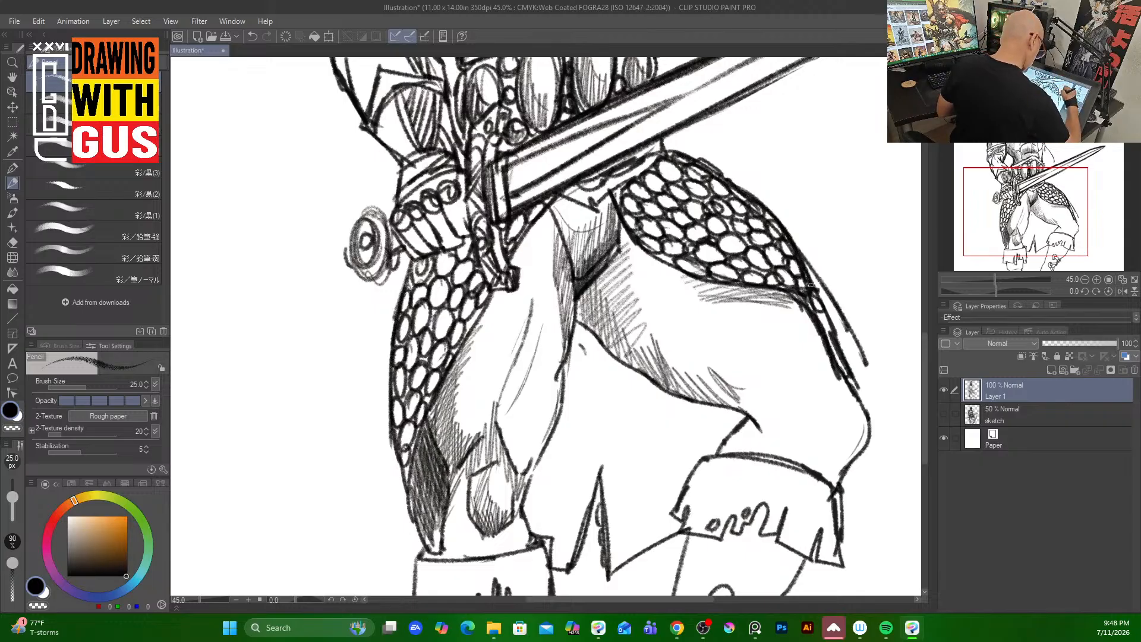
{"action": "left_click_drag", "start_coordinate": [810, 285], "coordinate": [835, 364]}
{"action": "mouse_move", "coordinate": [819, 324]}
{"action": "left_mouse_down"}
{"action": "mouse_move", "coordinate": [842, 382]}
{"action": "mouse_move", "coordinate": [883, 397]}
{"action": "left_mouse_up"}
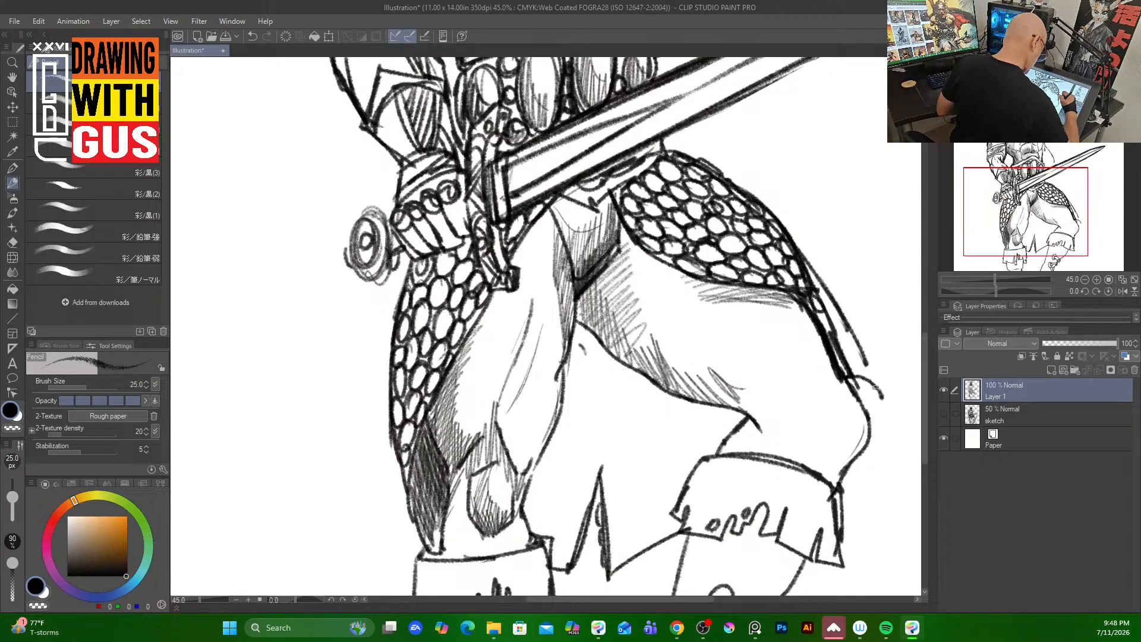
{"action": "left_click_drag", "start_coordinate": [865, 356], "coordinate": [879, 405]}
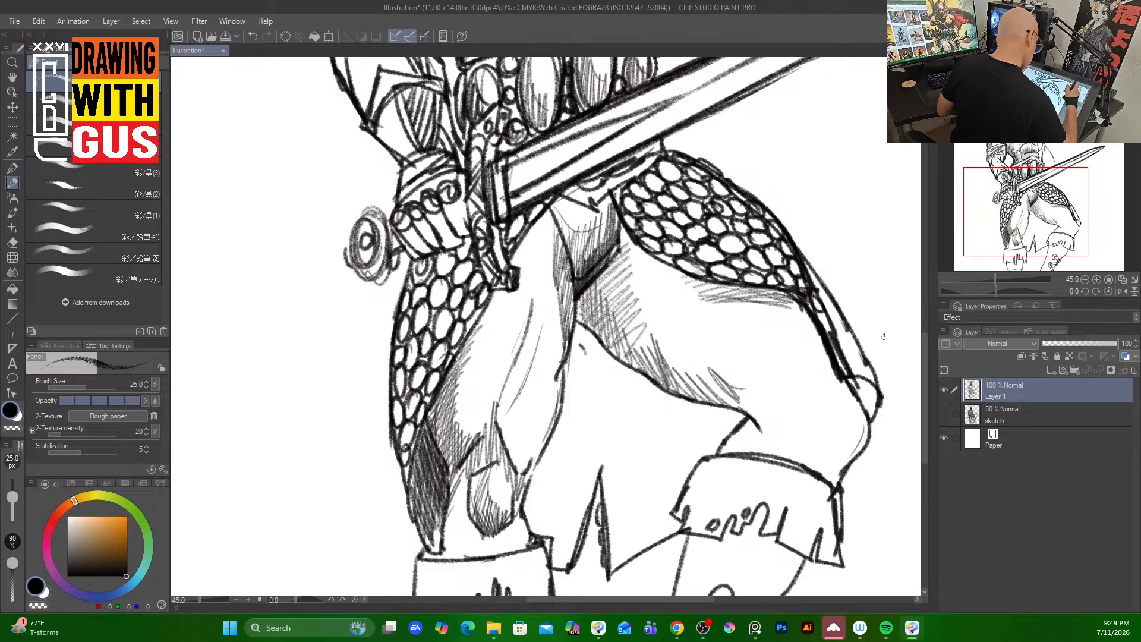
Rework the guard's tapering end toward the knee by erasing its overlapping lines, redrawing the edges and filling it with scales.
{"action": "mouse_move", "coordinate": [809, 272]}
{"action": "left_mouse_down"}
{"action": "mouse_move", "coordinate": [829, 308]}
{"action": "mouse_move", "coordinate": [773, 257]}
{"action": "mouse_move", "coordinate": [822, 312]}
{"action": "left_mouse_up"}
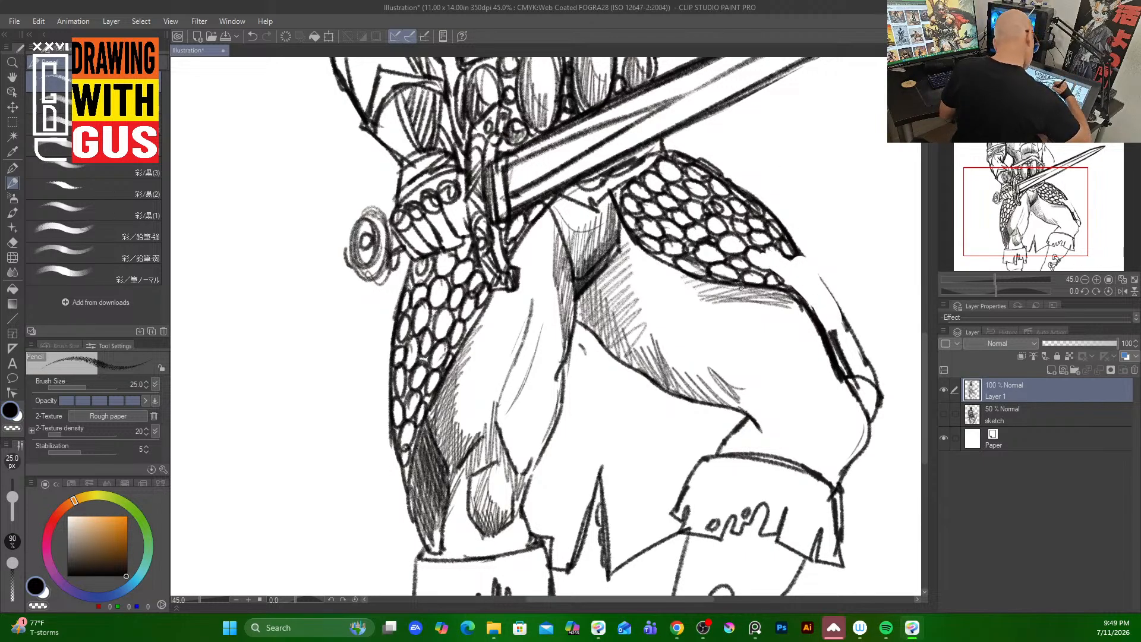
{"action": "mouse_move", "coordinate": [737, 288]}
{"action": "left_mouse_down"}
{"action": "mouse_move", "coordinate": [795, 297]}
{"action": "mouse_move", "coordinate": [826, 346]}
{"action": "left_mouse_up"}
{"action": "left_click_drag", "start_coordinate": [793, 244], "coordinate": [844, 345]}
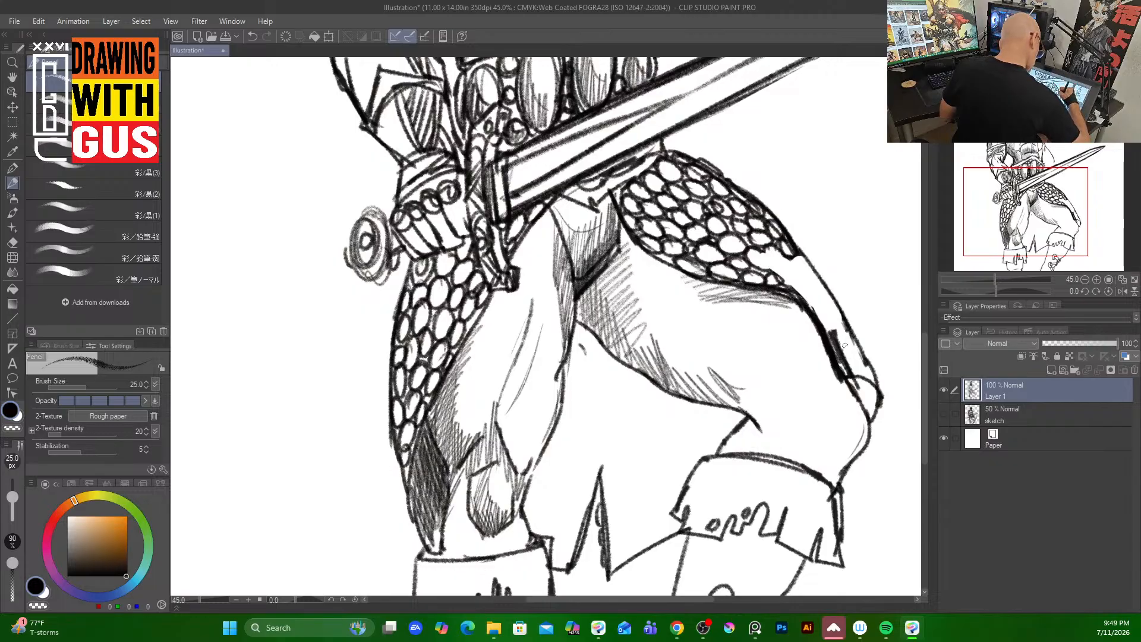
{"action": "mouse_move", "coordinate": [762, 252]}
{"action": "left_mouse_down"}
{"action": "mouse_move", "coordinate": [799, 283]}
{"action": "mouse_move", "coordinate": [805, 261]}
{"action": "mouse_move", "coordinate": [814, 296]}
{"action": "mouse_move", "coordinate": [795, 265]}
{"action": "mouse_move", "coordinate": [819, 306]}
{"action": "mouse_move", "coordinate": [826, 298]}
{"action": "mouse_move", "coordinate": [821, 316]}
{"action": "mouse_move", "coordinate": [840, 326]}
{"action": "mouse_move", "coordinate": [872, 420]}
{"action": "mouse_move", "coordinate": [837, 468]}
{"action": "left_mouse_up"}
Hatch the shadow under the bent knee, just above the boot's cuff.
{"action": "left_click_drag", "start_coordinate": [832, 403], "coordinate": [828, 466]}
{"action": "mouse_move", "coordinate": [845, 425]}
{"action": "left_mouse_down"}
{"action": "mouse_move", "coordinate": [836, 472]}
{"action": "mouse_move", "coordinate": [822, 470]}
{"action": "mouse_move", "coordinate": [827, 457]}
{"action": "mouse_move", "coordinate": [789, 465]}
{"action": "mouse_move", "coordinate": [818, 430]}
{"action": "mouse_move", "coordinate": [772, 460]}
{"action": "left_mouse_up"}
{"action": "mouse_move", "coordinate": [791, 423]}
{"action": "left_mouse_down"}
{"action": "mouse_move", "coordinate": [737, 458]}
{"action": "mouse_move", "coordinate": [721, 452]}
{"action": "left_mouse_up"}
{"action": "mouse_move", "coordinate": [750, 416]}
{"action": "left_mouse_down"}
{"action": "mouse_move", "coordinate": [742, 447]}
{"action": "mouse_move", "coordinate": [755, 423]}
{"action": "mouse_move", "coordinate": [772, 463]}
{"action": "left_mouse_up"}
{"action": "left_click_drag", "start_coordinate": [804, 429], "coordinate": [786, 463]}
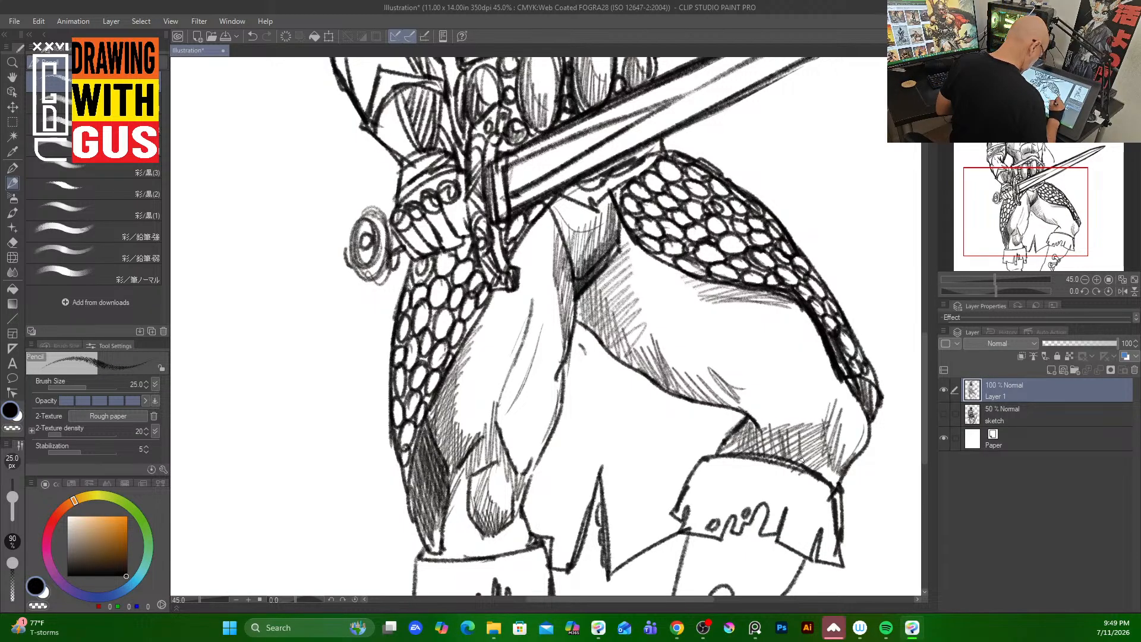
Hatch the hanging cloth between the legs, with denser strokes beneath the bent thigh.
{"action": "left_click_drag", "start_coordinate": [686, 400], "coordinate": [533, 502]}
{"action": "mouse_move", "coordinate": [649, 403]}
{"action": "left_mouse_down"}
{"action": "mouse_move", "coordinate": [526, 510]}
{"action": "mouse_move", "coordinate": [533, 496]}
{"action": "left_mouse_up"}
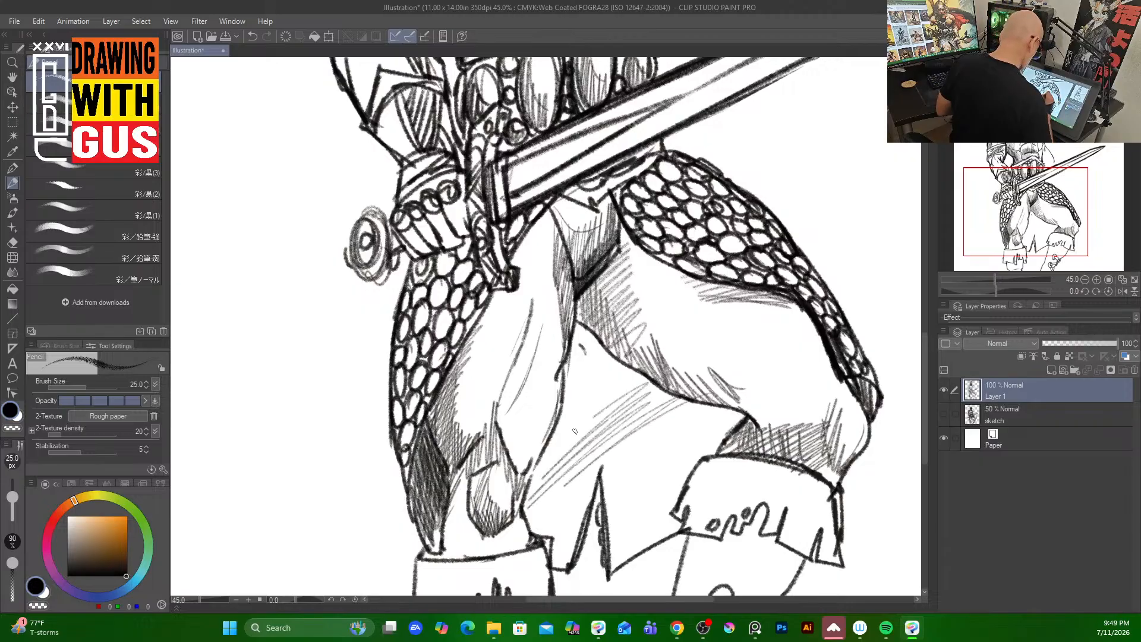
{"action": "mouse_move", "coordinate": [636, 370]}
{"action": "left_mouse_down"}
{"action": "mouse_move", "coordinate": [550, 455]}
{"action": "mouse_move", "coordinate": [562, 422]}
{"action": "left_mouse_up"}
{"action": "mouse_move", "coordinate": [603, 336]}
{"action": "left_mouse_down"}
{"action": "mouse_move", "coordinate": [558, 392]}
{"action": "mouse_move", "coordinate": [573, 334]}
{"action": "mouse_move", "coordinate": [567, 416]}
{"action": "mouse_move", "coordinate": [581, 389]}
{"action": "mouse_move", "coordinate": [612, 392]}
{"action": "mouse_move", "coordinate": [600, 371]}
{"action": "mouse_move", "coordinate": [584, 413]}
{"action": "left_mouse_up"}
{"action": "left_click_drag", "start_coordinate": [575, 342], "coordinate": [559, 434]}
{"action": "left_click_drag", "start_coordinate": [554, 380], "coordinate": [532, 454]}
{"action": "left_click_drag", "start_coordinate": [577, 348], "coordinate": [570, 420]}
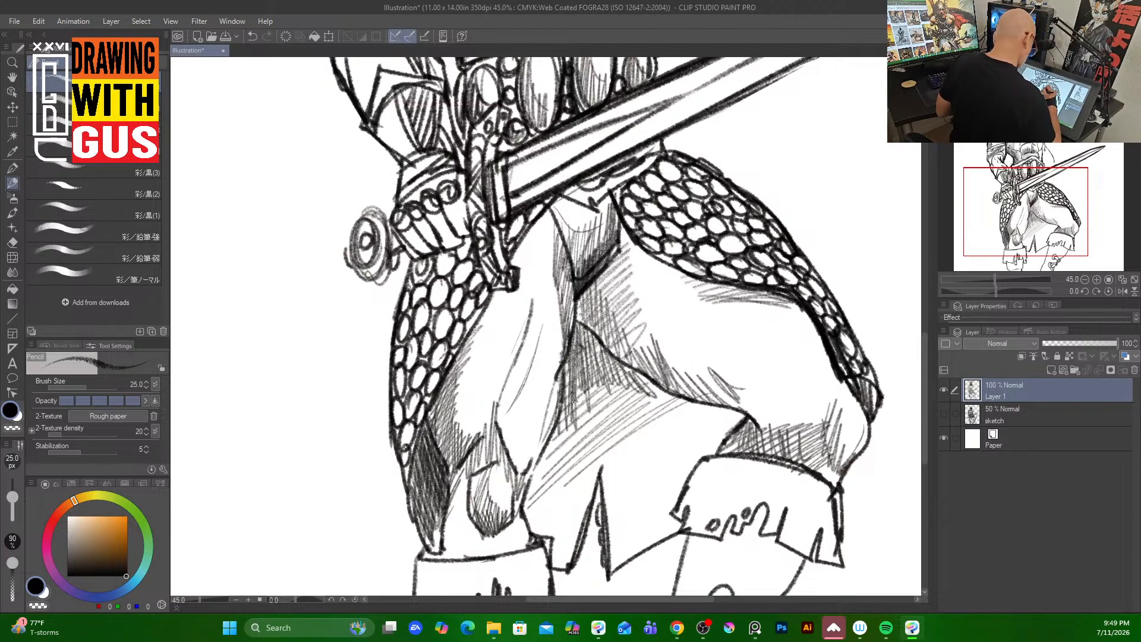
Deepen the cross-hatched shadow along the underside of the bent thigh, from the groin toward the knee.
{"action": "left_click_drag", "start_coordinate": [581, 322], "coordinate": [575, 399]}
{"action": "mouse_move", "coordinate": [585, 302]}
{"action": "left_mouse_down"}
{"action": "mouse_move", "coordinate": [576, 323]}
{"action": "mouse_move", "coordinate": [588, 340]}
{"action": "left_mouse_up"}
{"action": "mouse_move", "coordinate": [615, 287]}
{"action": "left_mouse_down"}
{"action": "mouse_move", "coordinate": [597, 338]}
{"action": "mouse_move", "coordinate": [624, 386]}
{"action": "left_mouse_up"}
{"action": "mouse_move", "coordinate": [668, 347]}
{"action": "left_mouse_down"}
{"action": "mouse_move", "coordinate": [642, 395]}
{"action": "mouse_move", "coordinate": [704, 406]}
{"action": "left_mouse_up"}
{"action": "mouse_move", "coordinate": [741, 396]}
{"action": "left_mouse_down"}
{"action": "mouse_move", "coordinate": [712, 424]}
{"action": "mouse_move", "coordinate": [742, 419]}
{"action": "left_mouse_up"}
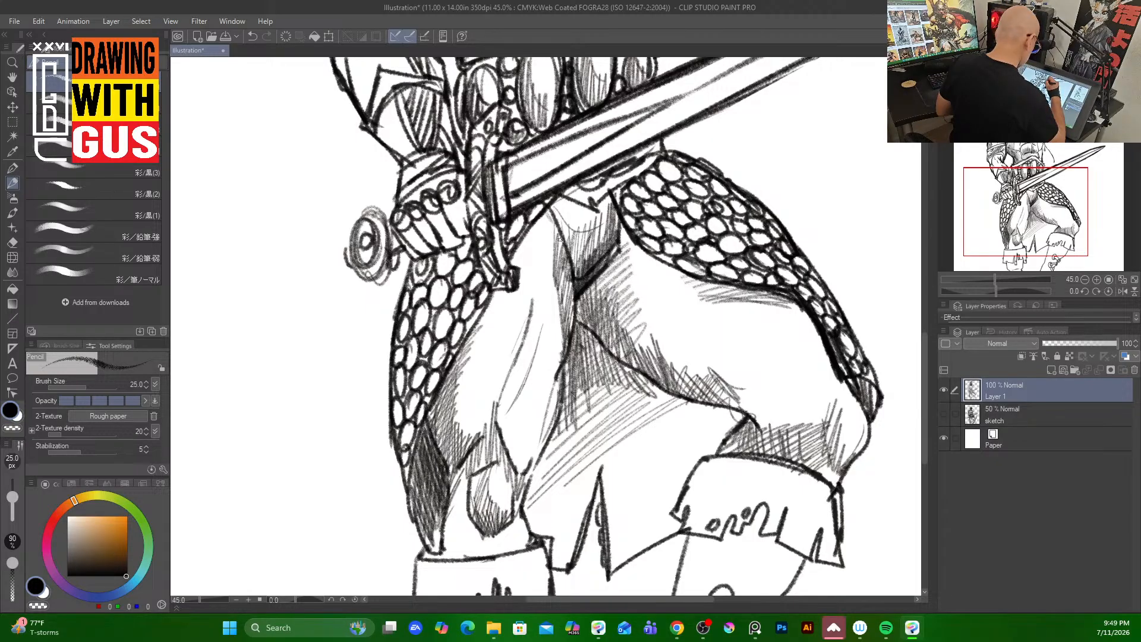
Darken the hatching on the cloth at the groin below the belt and reinforce the folds around it.
{"action": "left_click_drag", "start_coordinate": [567, 214], "coordinate": [549, 262]}
{"action": "left_click_drag", "start_coordinate": [571, 229], "coordinate": [572, 291]}
{"action": "left_click_drag", "start_coordinate": [627, 246], "coordinate": [581, 300]}
{"action": "left_click_drag", "start_coordinate": [629, 241], "coordinate": [615, 259]}
{"action": "left_click_drag", "start_coordinate": [628, 219], "coordinate": [621, 247]}
{"action": "left_click_drag", "start_coordinate": [619, 198], "coordinate": [616, 208]}
{"action": "mouse_move", "coordinate": [622, 212]}
{"action": "left_mouse_down"}
{"action": "mouse_move", "coordinate": [613, 249]}
{"action": "mouse_move", "coordinate": [599, 201]}
{"action": "mouse_move", "coordinate": [575, 262]}
{"action": "left_mouse_up"}
{"action": "left_click_drag", "start_coordinate": [585, 213], "coordinate": [562, 269]}
{"action": "mouse_move", "coordinate": [606, 196]}
{"action": "left_mouse_down"}
{"action": "mouse_move", "coordinate": [595, 248]}
{"action": "mouse_move", "coordinate": [601, 229]}
{"action": "mouse_move", "coordinate": [566, 206]}
{"action": "left_mouse_up"}
{"action": "left_click_drag", "start_coordinate": [653, 163], "coordinate": [617, 185]}
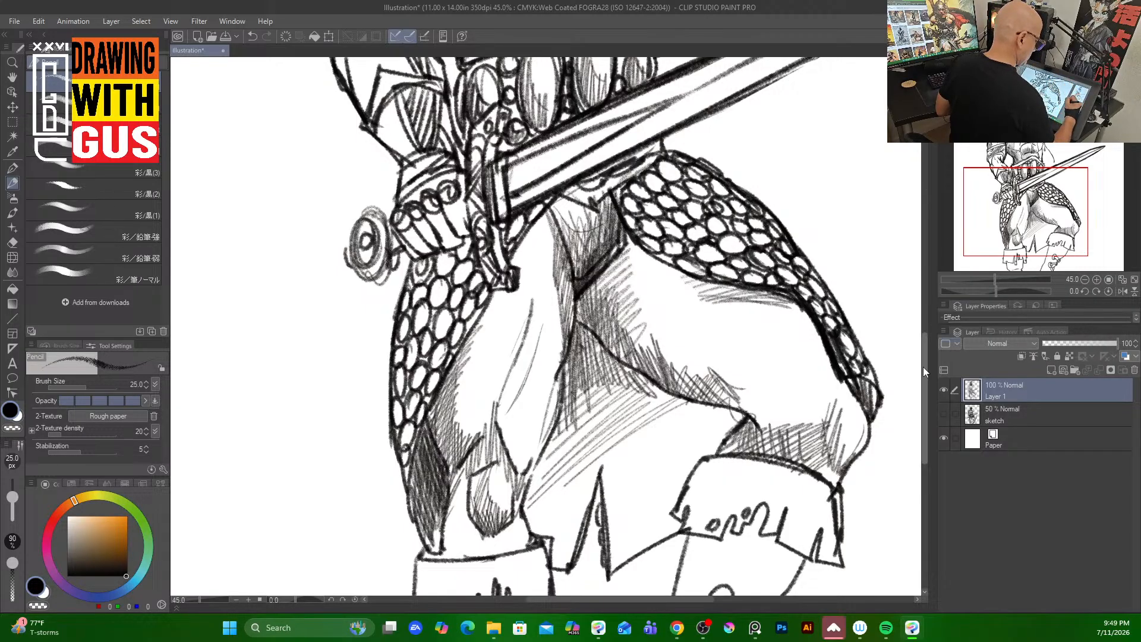
{"action": "left_click_drag", "start_coordinate": [924, 365], "coordinate": [923, 297]}
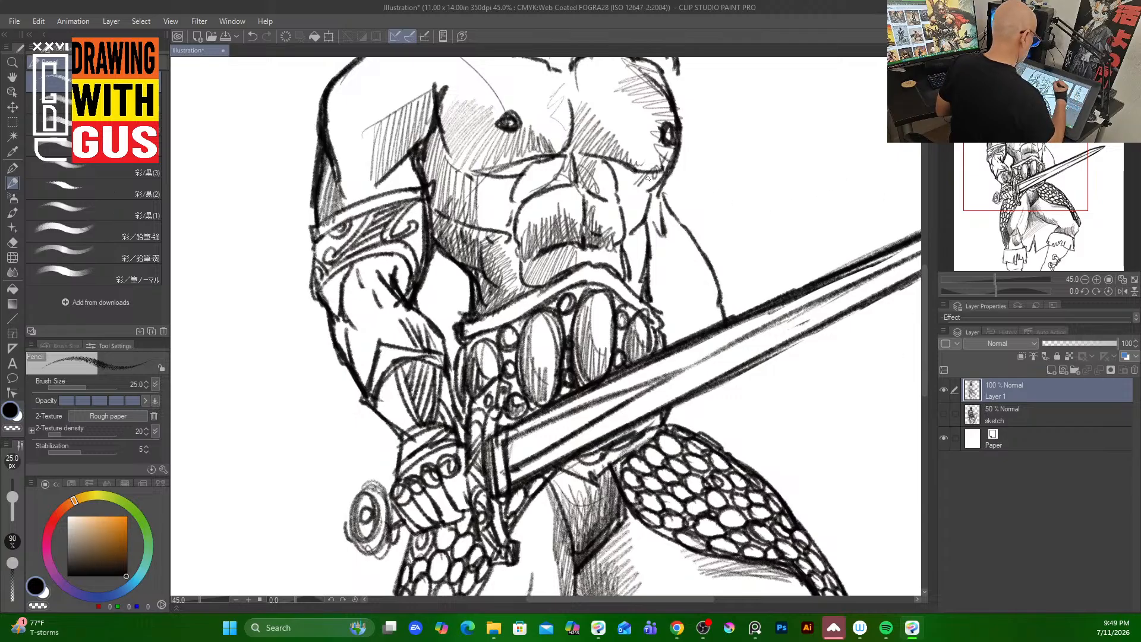
Hatch the far side of the waist above the belt and darken the far pectoral's nipple and upper edge.
{"action": "mouse_move", "coordinate": [646, 220]}
{"action": "left_mouse_down"}
{"action": "mouse_move", "coordinate": [623, 201]}
{"action": "mouse_move", "coordinate": [629, 244]}
{"action": "mouse_move", "coordinate": [637, 236]}
{"action": "mouse_move", "coordinate": [629, 290]}
{"action": "mouse_move", "coordinate": [637, 281]}
{"action": "left_mouse_up"}
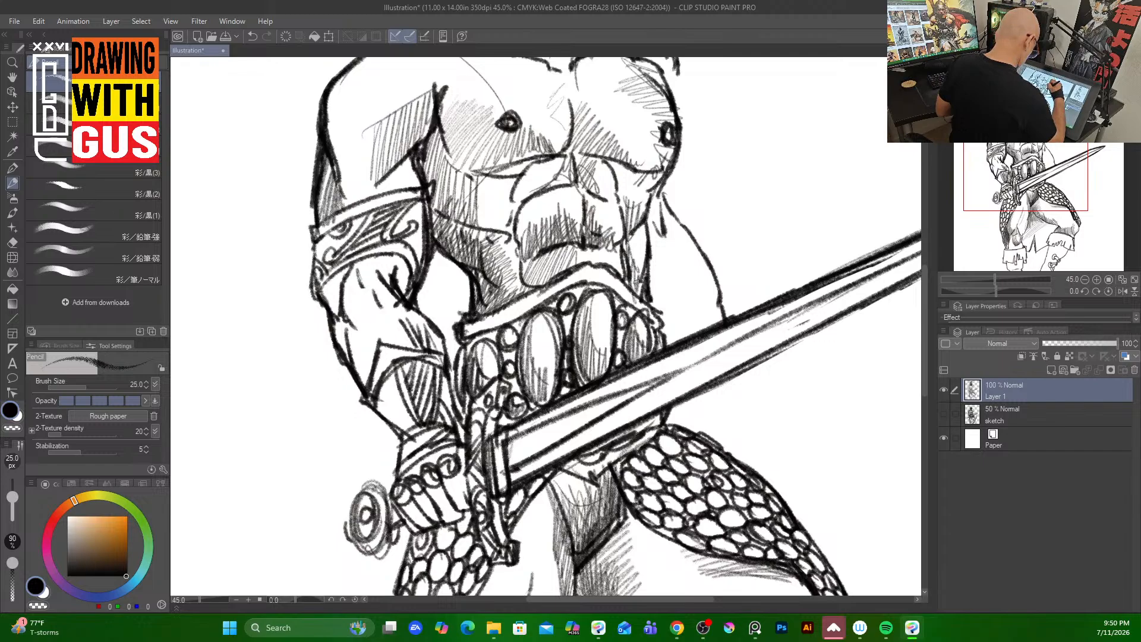
{"action": "left_click_drag", "start_coordinate": [646, 241], "coordinate": [661, 217]}
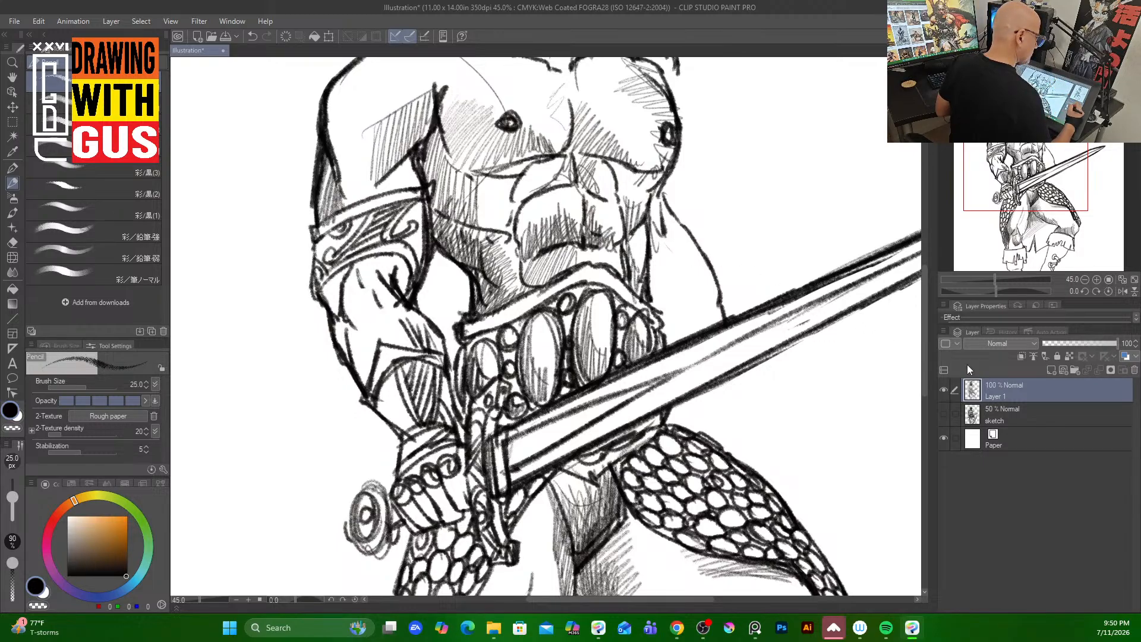
{"action": "scroll", "coordinate": [844, 281], "scroll_direction": "up", "scroll_amount": 5}
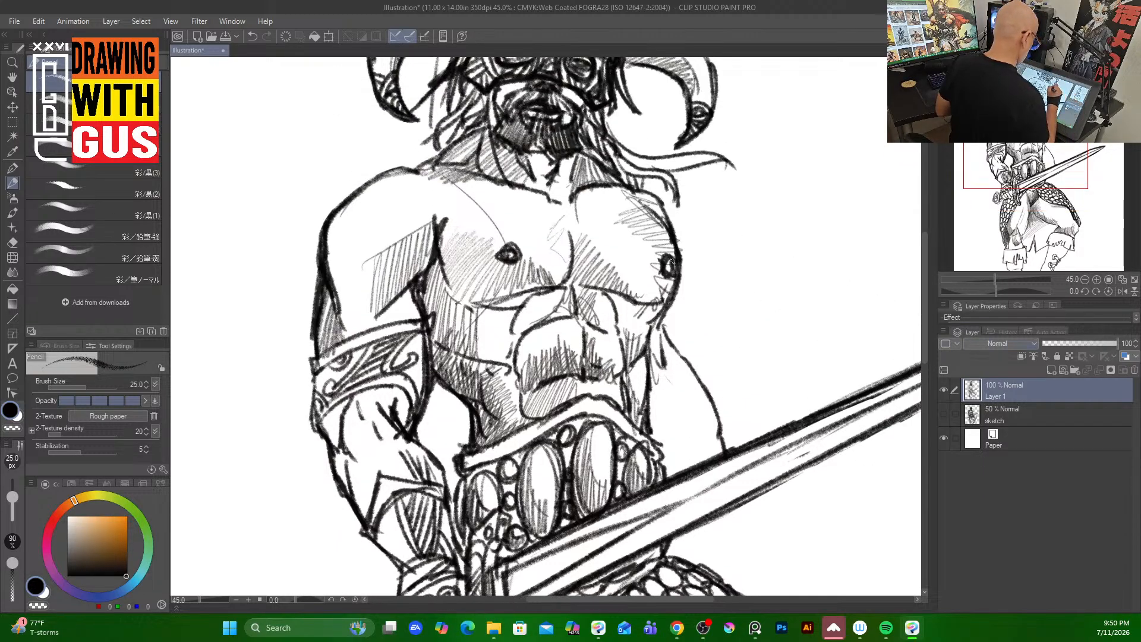
{"action": "left_click_drag", "start_coordinate": [671, 260], "coordinate": [636, 193]}
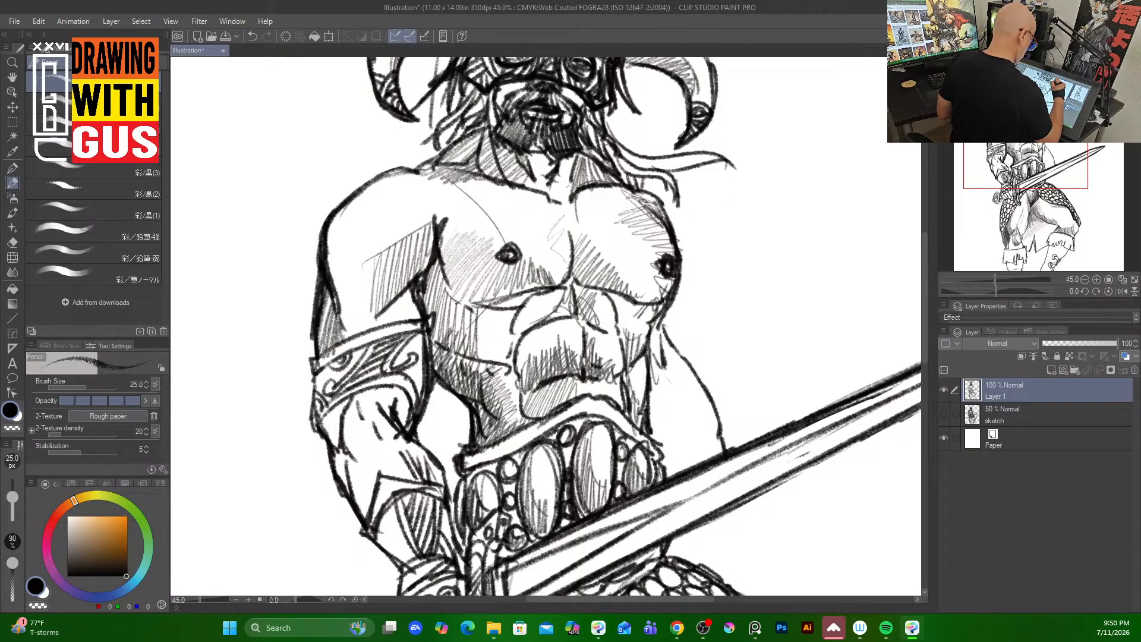
{"action": "left_click_drag", "start_coordinate": [648, 205], "coordinate": [657, 201]}
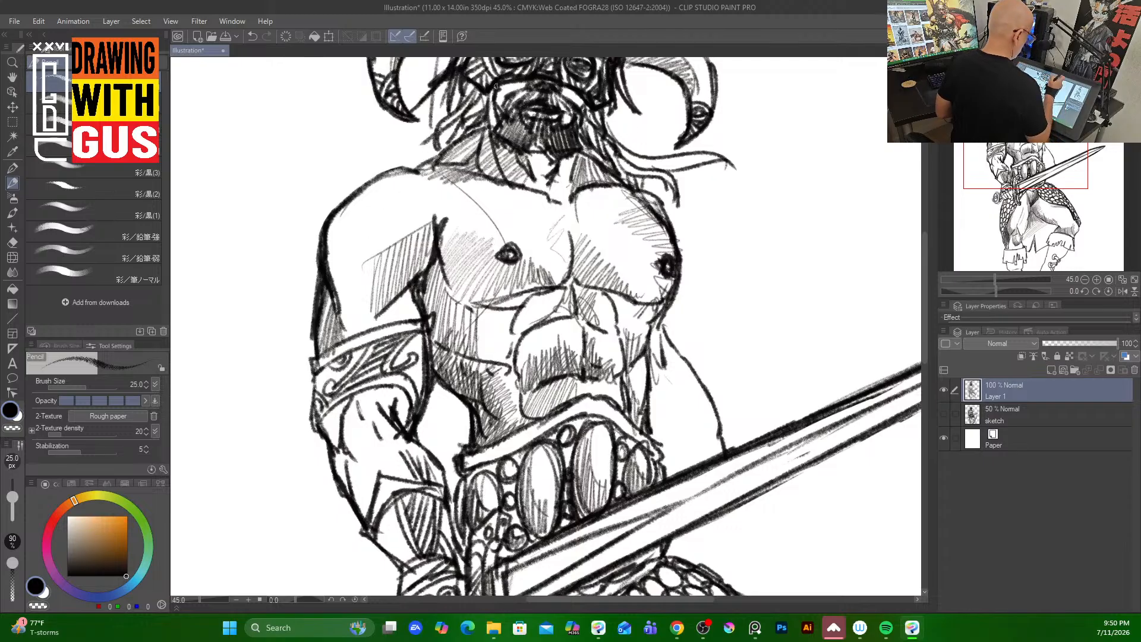
Rework the hatching on the neck and trapezius, and darken the shadow beneath the beard down to the collarbones.
{"action": "mouse_move", "coordinate": [491, 143]}
{"action": "left_mouse_down"}
{"action": "mouse_move", "coordinate": [479, 155]}
{"action": "mouse_move", "coordinate": [486, 144]}
{"action": "mouse_move", "coordinate": [497, 164]}
{"action": "left_mouse_up"}
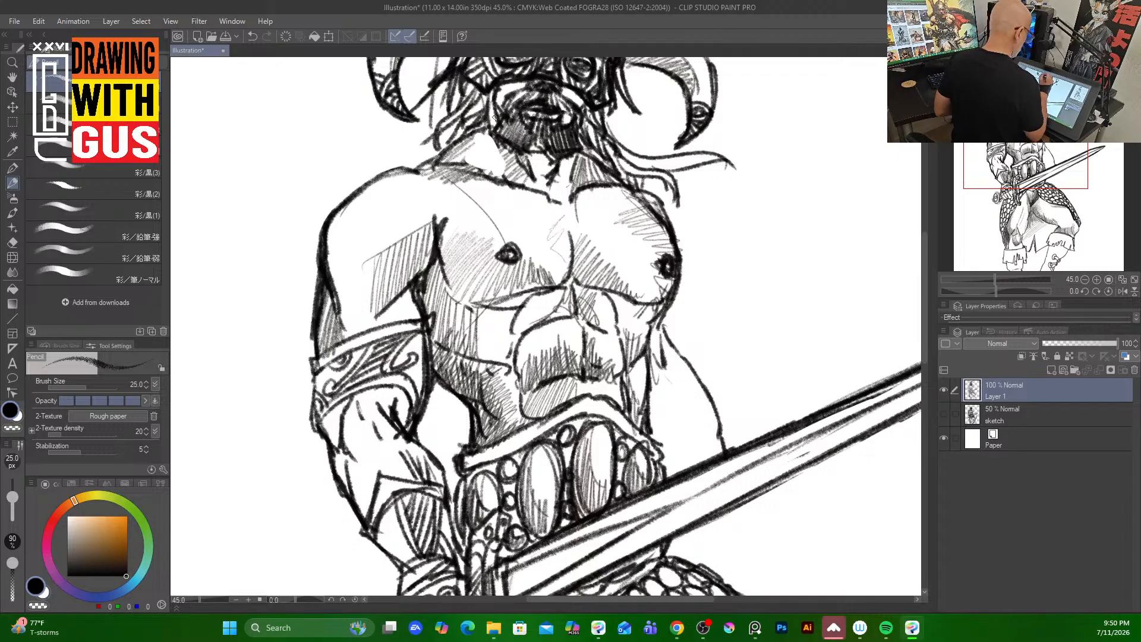
{"action": "mouse_move", "coordinate": [492, 113]}
{"action": "left_mouse_down"}
{"action": "mouse_move", "coordinate": [498, 169]}
{"action": "mouse_move", "coordinate": [490, 126]}
{"action": "mouse_move", "coordinate": [427, 168]}
{"action": "left_mouse_up"}
{"action": "mouse_move", "coordinate": [440, 163]}
{"action": "left_mouse_down"}
{"action": "mouse_move", "coordinate": [488, 173]}
{"action": "mouse_move", "coordinate": [447, 169]}
{"action": "mouse_move", "coordinate": [484, 171]}
{"action": "mouse_move", "coordinate": [487, 134]}
{"action": "mouse_move", "coordinate": [532, 189]}
{"action": "mouse_move", "coordinate": [534, 148]}
{"action": "mouse_move", "coordinate": [545, 189]}
{"action": "mouse_move", "coordinate": [553, 158]}
{"action": "mouse_move", "coordinate": [559, 198]}
{"action": "left_mouse_up"}
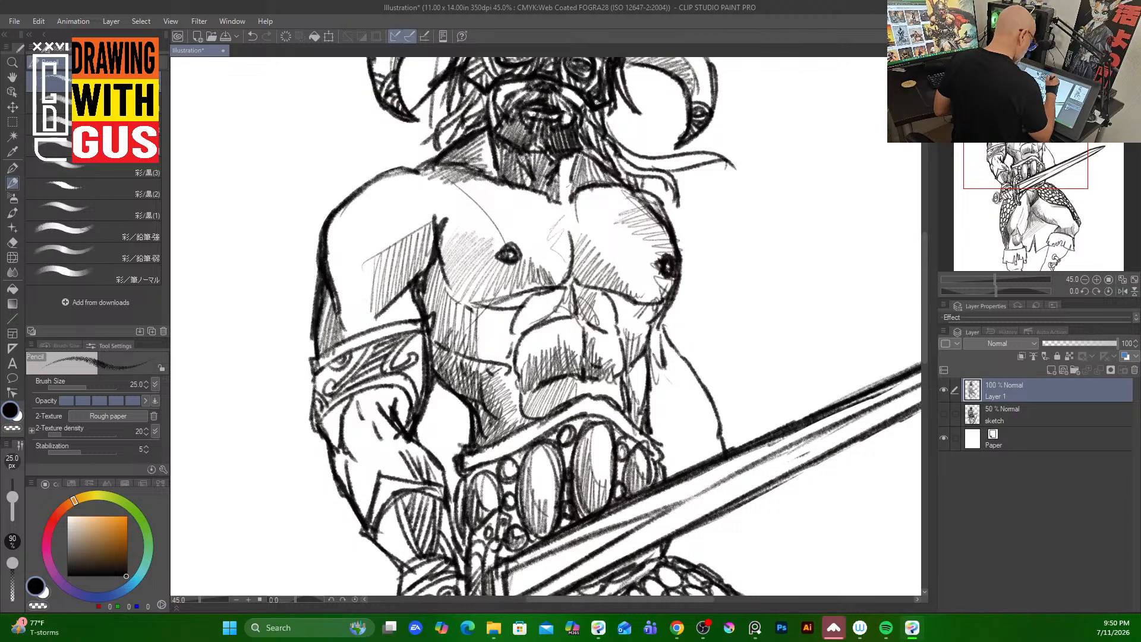
{"action": "mouse_move", "coordinate": [581, 156]}
{"action": "left_mouse_down"}
{"action": "mouse_move", "coordinate": [572, 194]}
{"action": "mouse_move", "coordinate": [597, 172]}
{"action": "mouse_move", "coordinate": [606, 181]}
{"action": "left_mouse_up"}
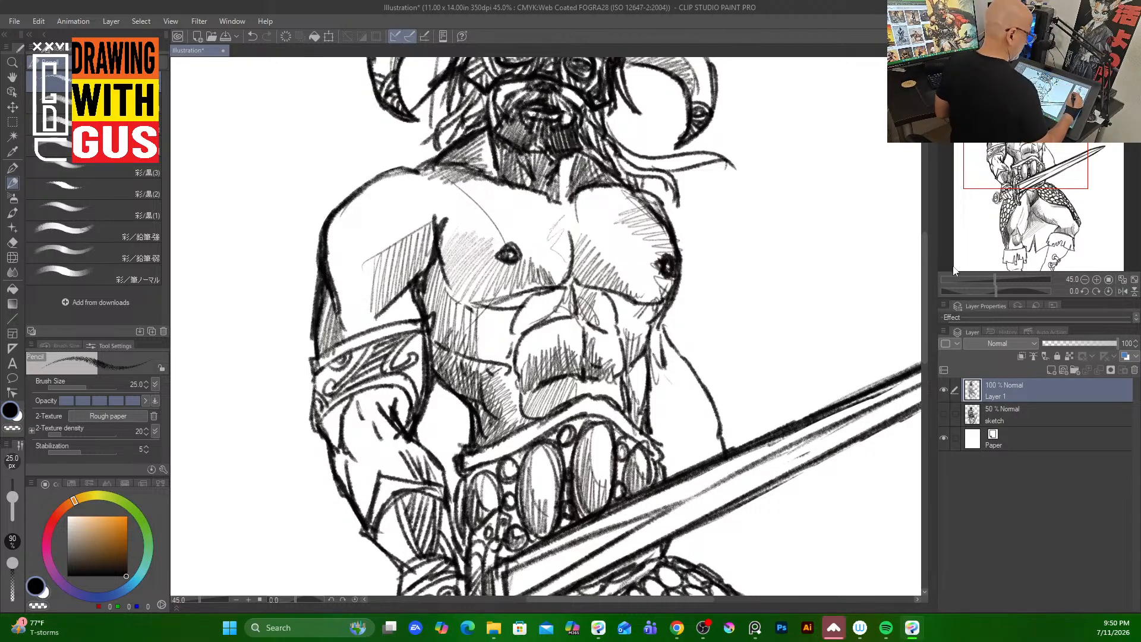
Hatch the ragged boot cuff below the bent knee, with denser strokes toward its outer edge.
{"action": "left_click_drag", "start_coordinate": [924, 335], "coordinate": [921, 495]}
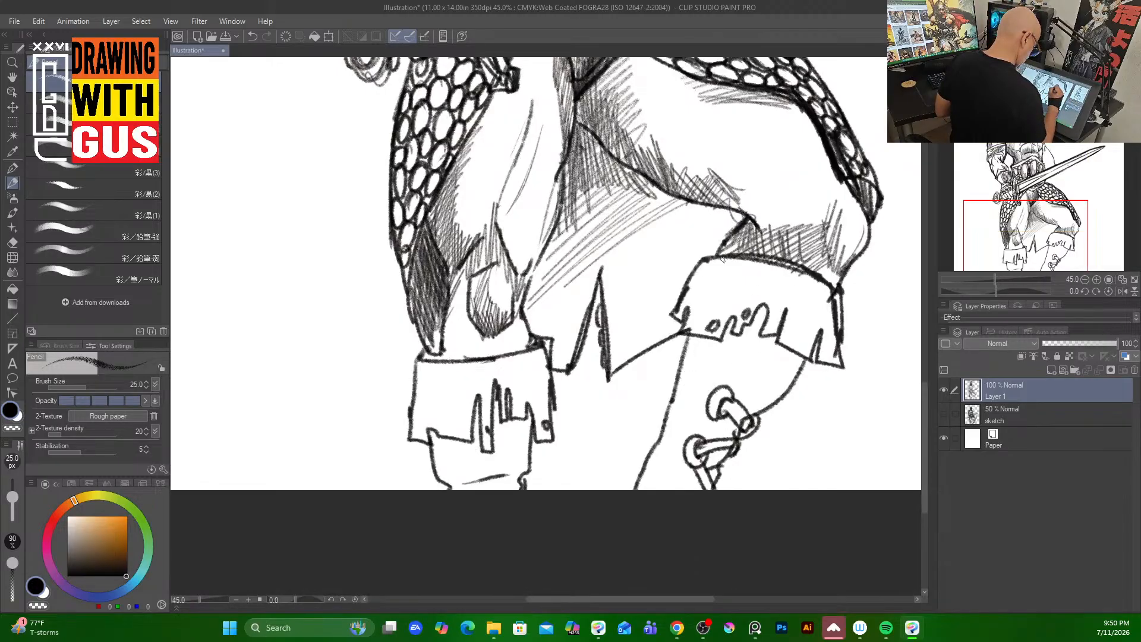
{"action": "mouse_move", "coordinate": [709, 260]}
{"action": "left_mouse_down"}
{"action": "mouse_move", "coordinate": [694, 315]}
{"action": "mouse_move", "coordinate": [771, 261]}
{"action": "mouse_move", "coordinate": [703, 277]}
{"action": "left_mouse_up"}
{"action": "left_click_drag", "start_coordinate": [737, 259], "coordinate": [696, 309]}
{"action": "left_click_drag", "start_coordinate": [745, 263], "coordinate": [704, 327]}
{"action": "mouse_move", "coordinate": [770, 265]}
{"action": "left_mouse_down"}
{"action": "mouse_move", "coordinate": [731, 297]}
{"action": "mouse_move", "coordinate": [771, 296]}
{"action": "mouse_move", "coordinate": [766, 327]}
{"action": "left_mouse_up"}
{"action": "mouse_move", "coordinate": [788, 271]}
{"action": "left_mouse_down"}
{"action": "mouse_move", "coordinate": [766, 336]}
{"action": "mouse_move", "coordinate": [775, 349]}
{"action": "left_mouse_up"}
{"action": "mouse_move", "coordinate": [819, 284]}
{"action": "left_mouse_down"}
{"action": "mouse_move", "coordinate": [794, 353]}
{"action": "mouse_move", "coordinate": [811, 360]}
{"action": "left_mouse_up"}
{"action": "mouse_move", "coordinate": [827, 320]}
{"action": "left_mouse_down"}
{"action": "mouse_move", "coordinate": [815, 363]}
{"action": "mouse_move", "coordinate": [824, 360]}
{"action": "left_mouse_up"}
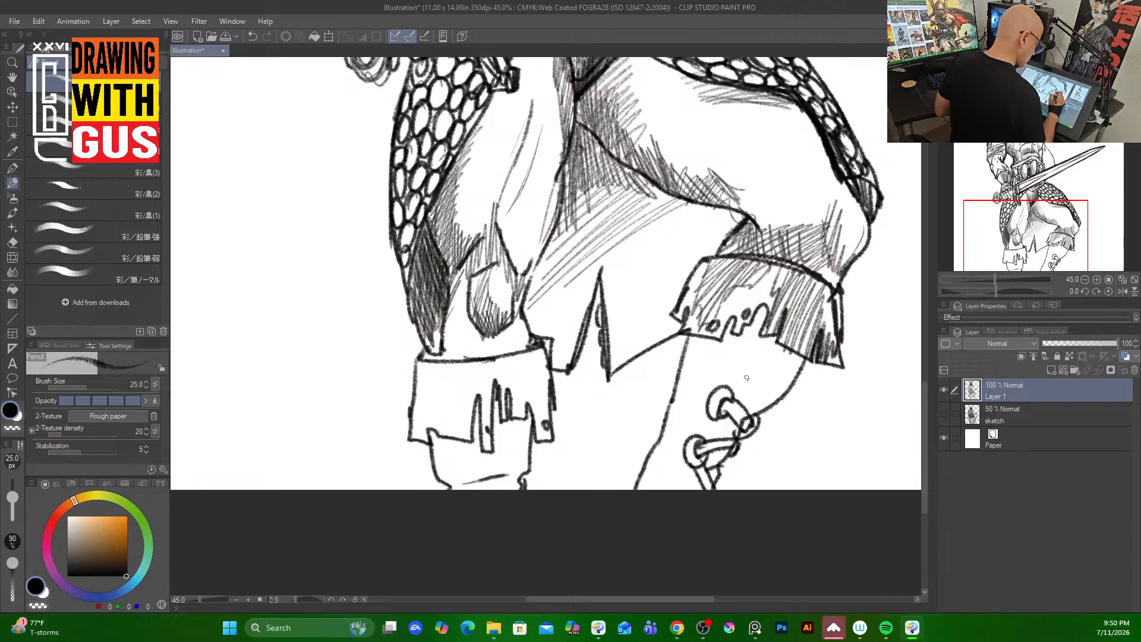
Hatch the cast shadow on the calf directly beneath the bent leg's ragged cuff.
{"action": "mouse_move", "coordinate": [761, 338]}
{"action": "left_mouse_down"}
{"action": "mouse_move", "coordinate": [732, 409]}
{"action": "mouse_move", "coordinate": [765, 342]}
{"action": "left_mouse_up"}
{"action": "left_click_drag", "start_coordinate": [775, 336], "coordinate": [740, 391]}
{"action": "left_click_drag", "start_coordinate": [793, 348], "coordinate": [744, 409]}
{"action": "left_click_drag", "start_coordinate": [796, 370], "coordinate": [753, 418]}
{"action": "mouse_move", "coordinate": [764, 347]}
{"action": "left_mouse_down"}
{"action": "mouse_move", "coordinate": [750, 413]}
{"action": "mouse_move", "coordinate": [762, 414]}
{"action": "left_mouse_up"}
{"action": "left_click_drag", "start_coordinate": [782, 351], "coordinate": [770, 401]}
{"action": "left_click_drag", "start_coordinate": [795, 363], "coordinate": [779, 399]}
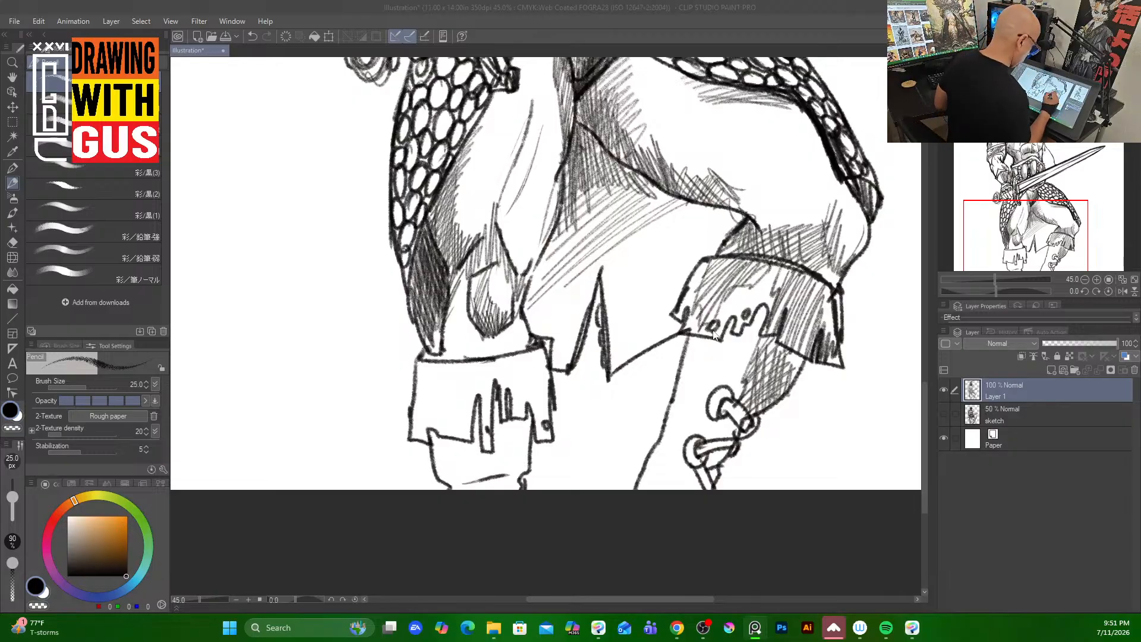
Draw a curved band of round studs beneath the bent leg's cuff, with dark gaps between the studs.
{"action": "left_click", "coordinate": [686, 357]}
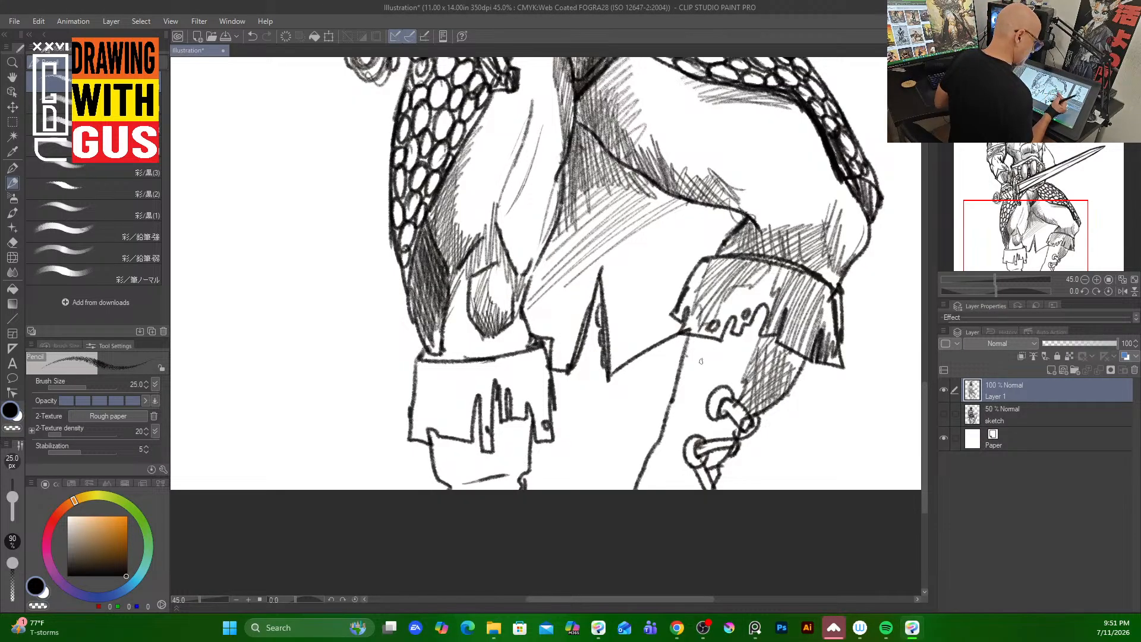
{"action": "mouse_move", "coordinate": [682, 351]}
{"action": "left_mouse_down"}
{"action": "mouse_move", "coordinate": [811, 365]}
{"action": "mouse_move", "coordinate": [691, 354]}
{"action": "mouse_move", "coordinate": [770, 421]}
{"action": "left_mouse_up"}
{"action": "mouse_move", "coordinate": [796, 384]}
{"action": "left_mouse_down"}
{"action": "mouse_move", "coordinate": [772, 413]}
{"action": "mouse_move", "coordinate": [776, 386]}
{"action": "mouse_move", "coordinate": [734, 363]}
{"action": "mouse_move", "coordinate": [683, 370]}
{"action": "mouse_move", "coordinate": [775, 417]}
{"action": "mouse_move", "coordinate": [801, 377]}
{"action": "left_mouse_up"}
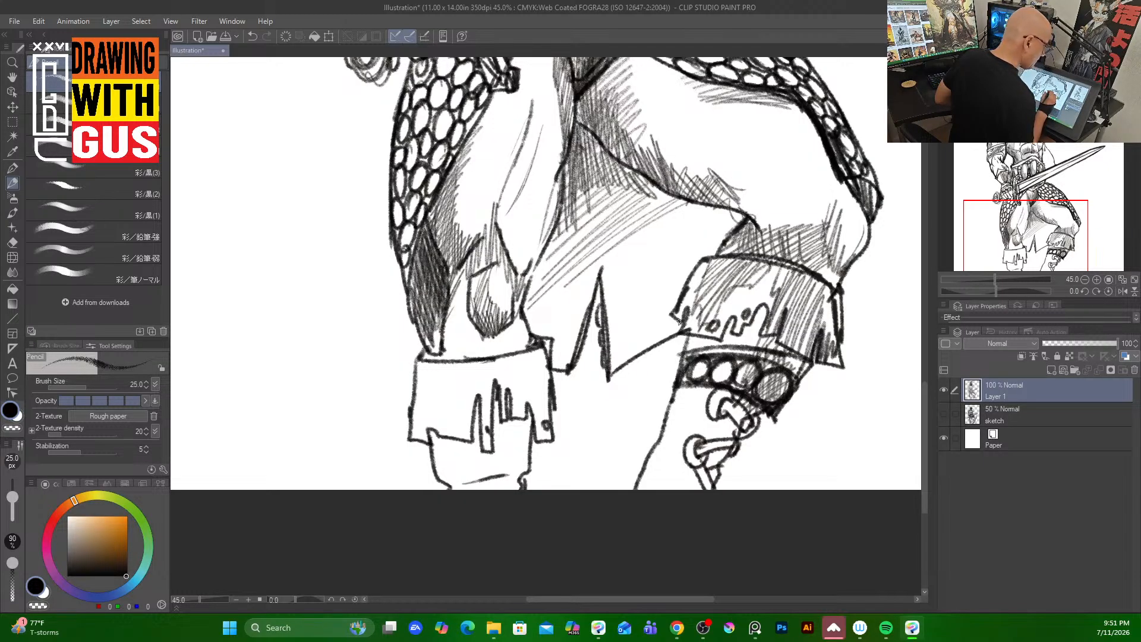
Draw the lacing panel's edge down the bent leg's boot and darken the boot's shin side.
{"action": "mouse_move", "coordinate": [724, 347]}
{"action": "left_mouse_down"}
{"action": "mouse_move", "coordinate": [682, 338]}
{"action": "mouse_move", "coordinate": [677, 447]}
{"action": "left_mouse_up"}
{"action": "mouse_move", "coordinate": [692, 407]}
{"action": "left_mouse_down"}
{"action": "mouse_move", "coordinate": [674, 487]}
{"action": "mouse_move", "coordinate": [641, 469]}
{"action": "mouse_move", "coordinate": [646, 489]}
{"action": "left_mouse_up"}
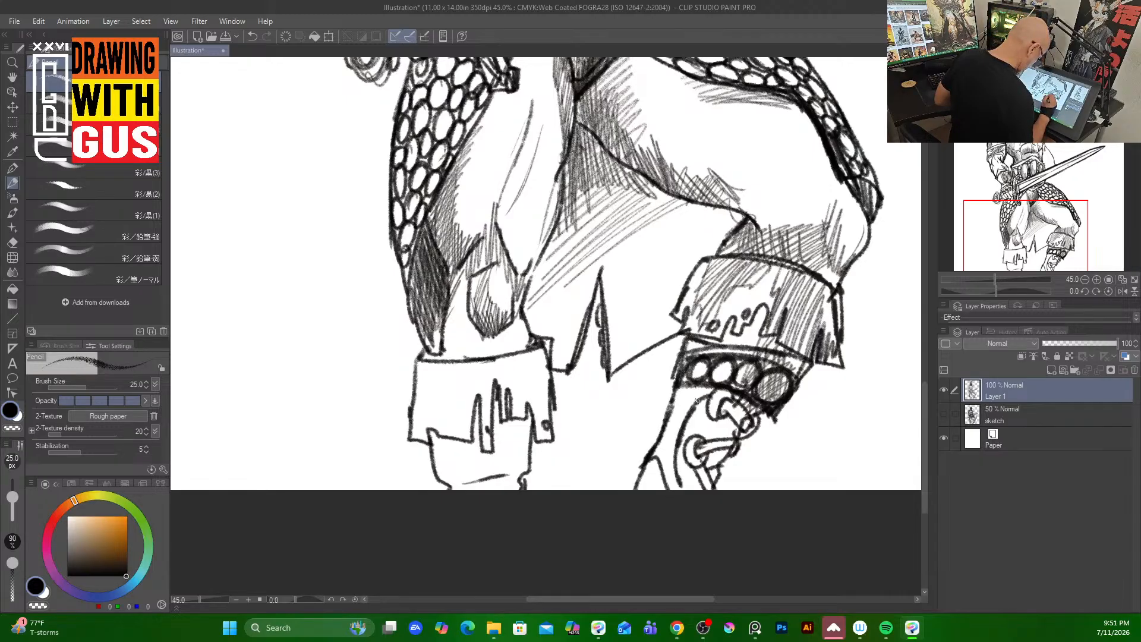
{"action": "left_click_drag", "start_coordinate": [699, 386], "coordinate": [663, 469]}
{"action": "mouse_move", "coordinate": [680, 386]}
{"action": "left_mouse_down"}
{"action": "mouse_move", "coordinate": [670, 417]}
{"action": "mouse_move", "coordinate": [683, 413]}
{"action": "left_mouse_up"}
{"action": "left_click_drag", "start_coordinate": [670, 429], "coordinate": [662, 445]}
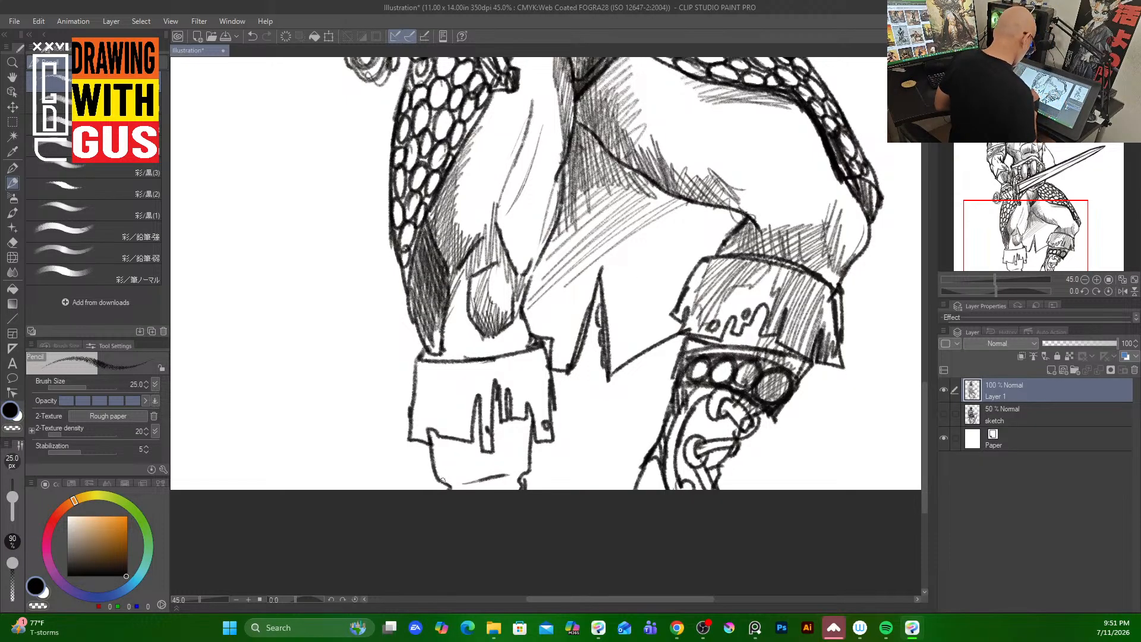
Add a studded band beneath the straight leg's boot cuff and rework the cuff's ragged slits.
{"action": "left_click_drag", "start_coordinate": [438, 473], "coordinate": [531, 466]}
{"action": "mouse_move", "coordinate": [436, 481]}
{"action": "left_mouse_down"}
{"action": "mouse_move", "coordinate": [529, 455]}
{"action": "mouse_move", "coordinate": [488, 460]}
{"action": "mouse_move", "coordinate": [518, 465]}
{"action": "mouse_move", "coordinate": [447, 478]}
{"action": "mouse_move", "coordinate": [528, 466]}
{"action": "left_mouse_up"}
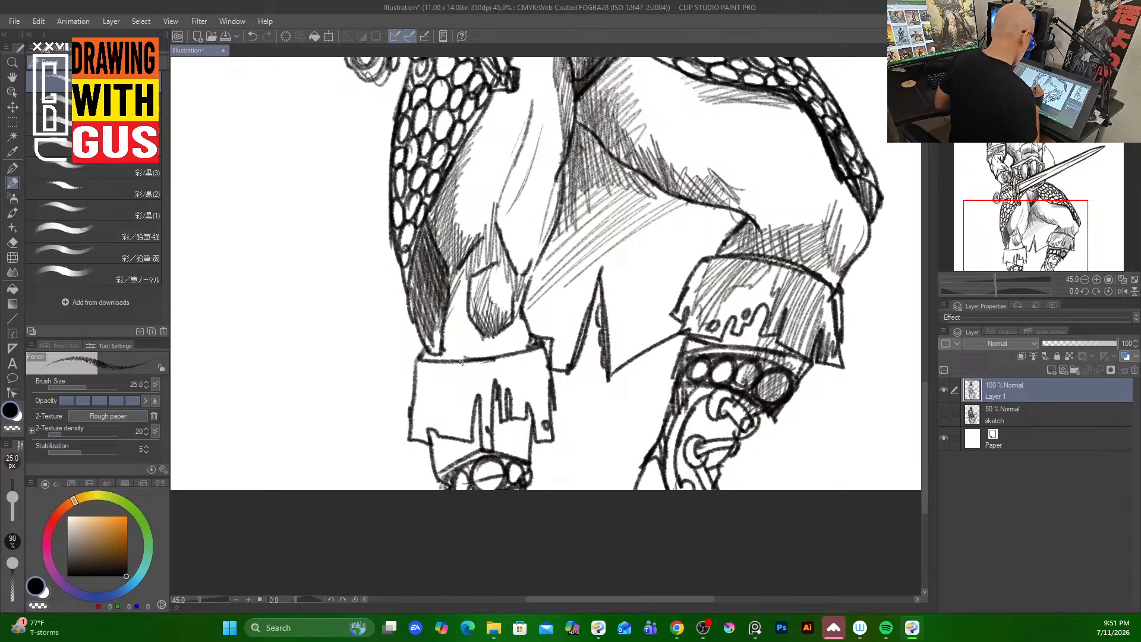
{"action": "left_click_drag", "start_coordinate": [488, 428], "coordinate": [538, 420]}
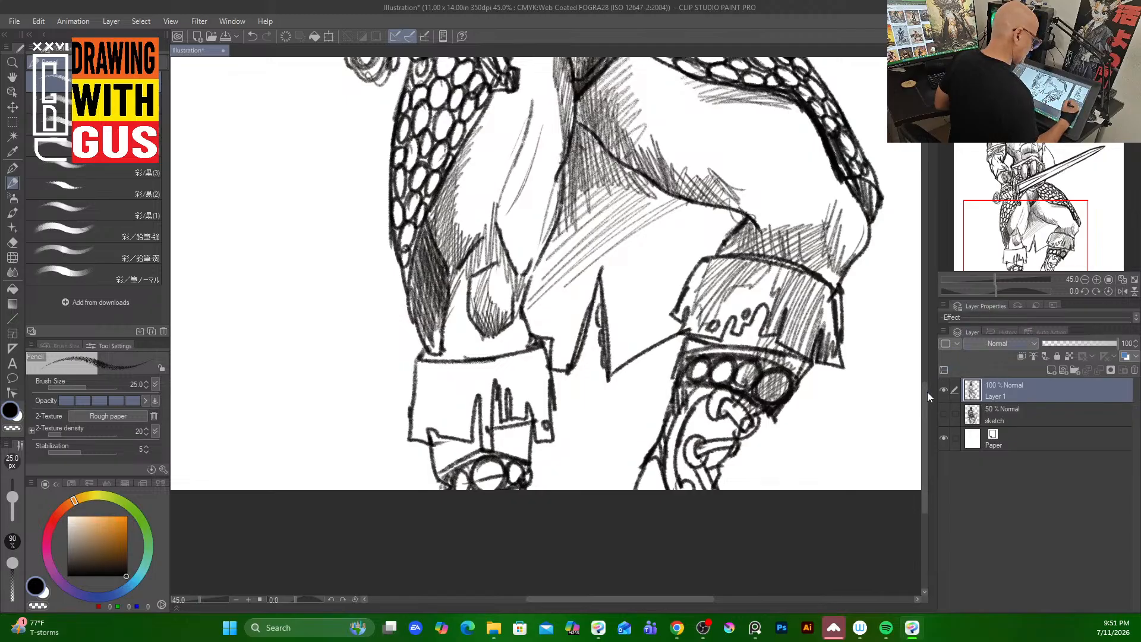
Draw a pointed, hatched bracer on the far forearm above the sword and mark the hand's start below the blade.
{"action": "scroll", "coordinate": [927, 390], "scroll_direction": "up", "scroll_amount": 15}
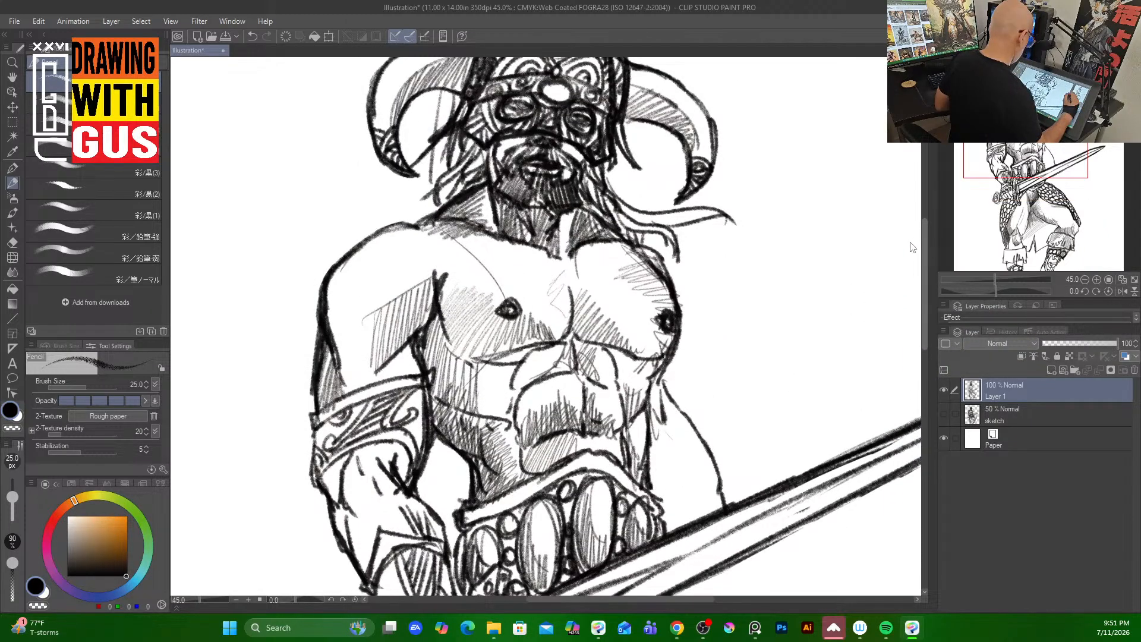
{"action": "scroll", "coordinate": [671, 305], "scroll_direction": "down", "scroll_amount": 6}
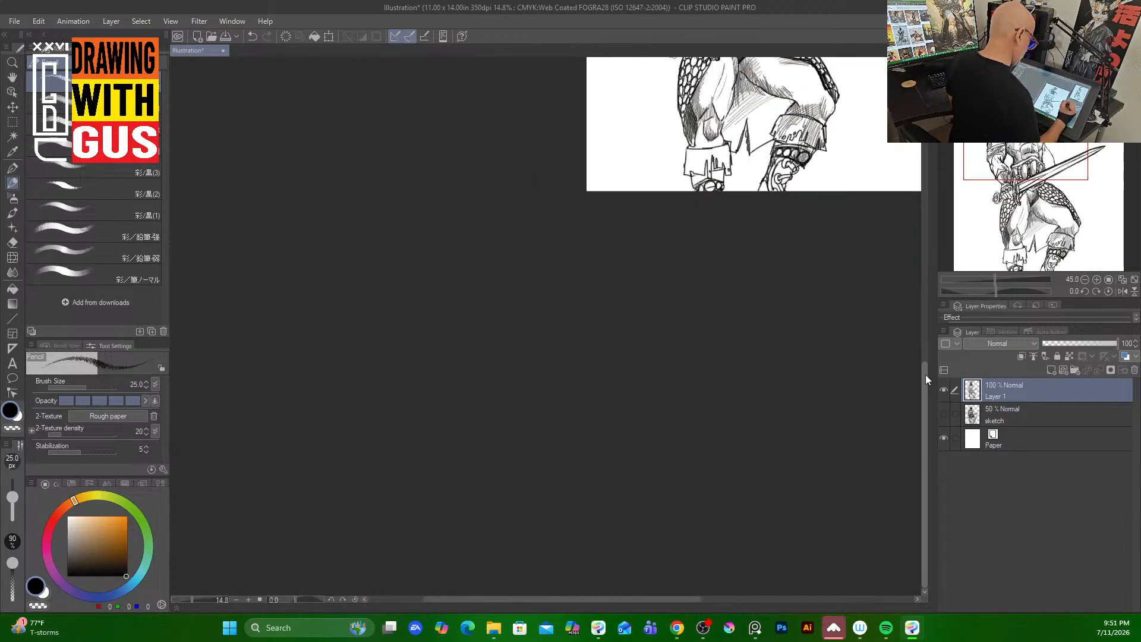
{"action": "left_click_drag", "start_coordinate": [922, 384], "coordinate": [924, 249]}
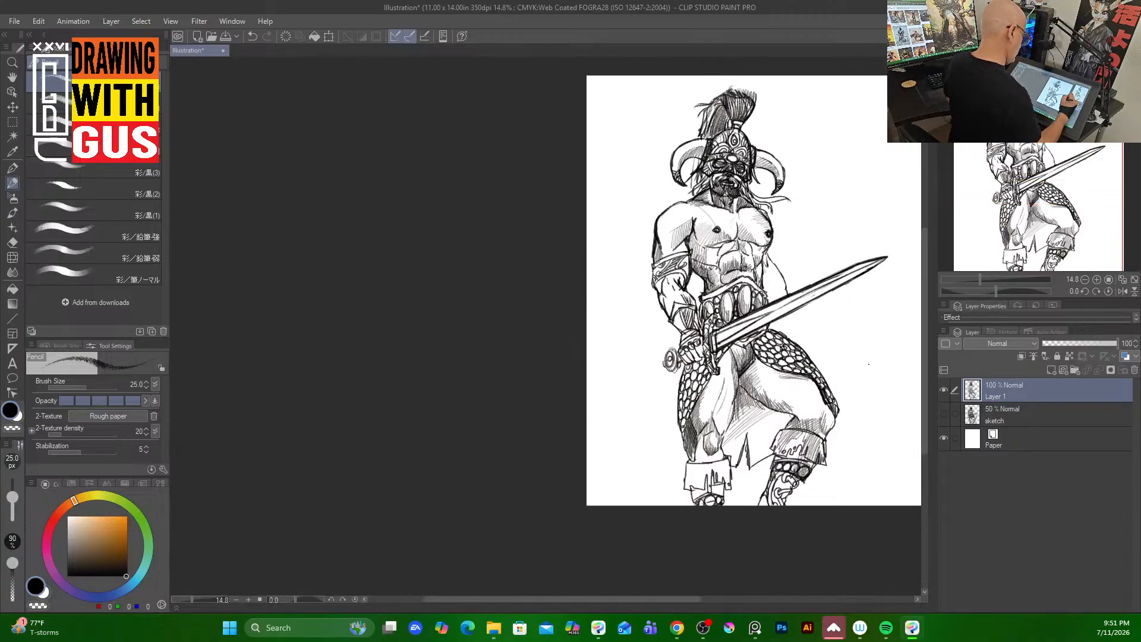
{"action": "left_click_drag", "start_coordinate": [860, 373], "coordinate": [668, 323]}
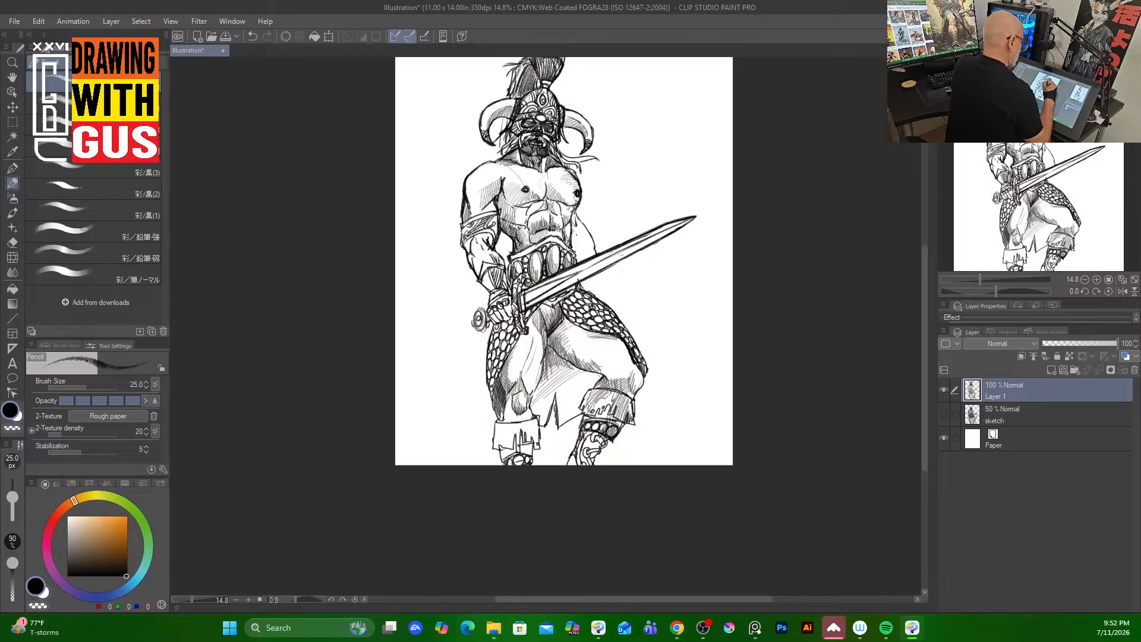
{"action": "left_click_drag", "start_coordinate": [572, 248], "coordinate": [594, 226]}
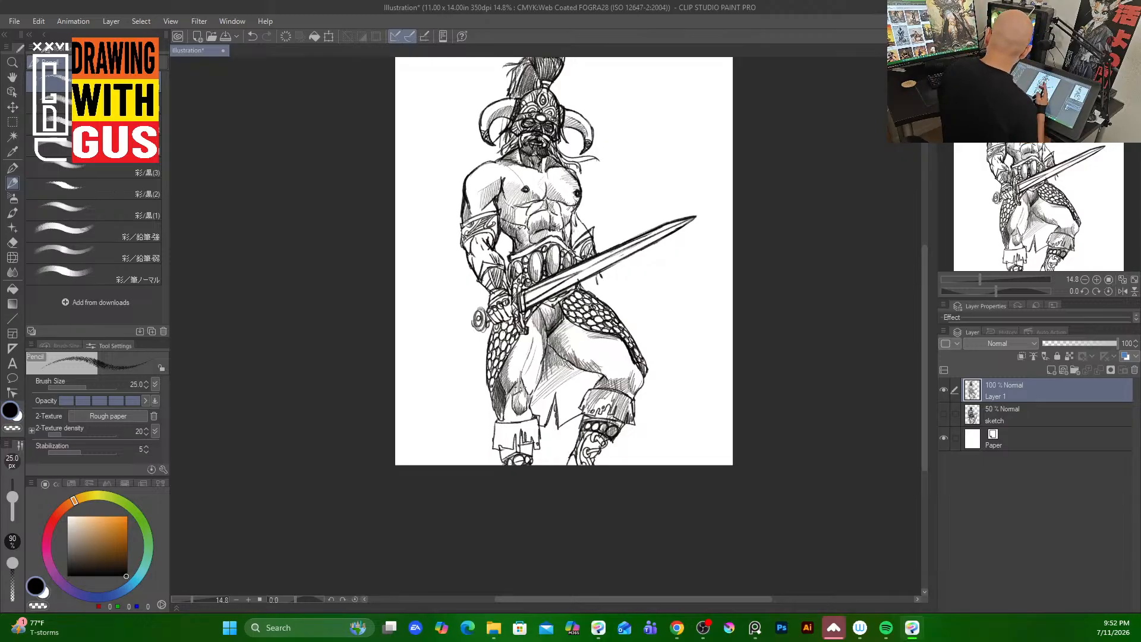
Redraw the fingers gripping the sword hilt and darken the rings of the round pommel.
{"action": "scroll", "coordinate": [505, 312], "scroll_direction": "up", "scroll_amount": 5}
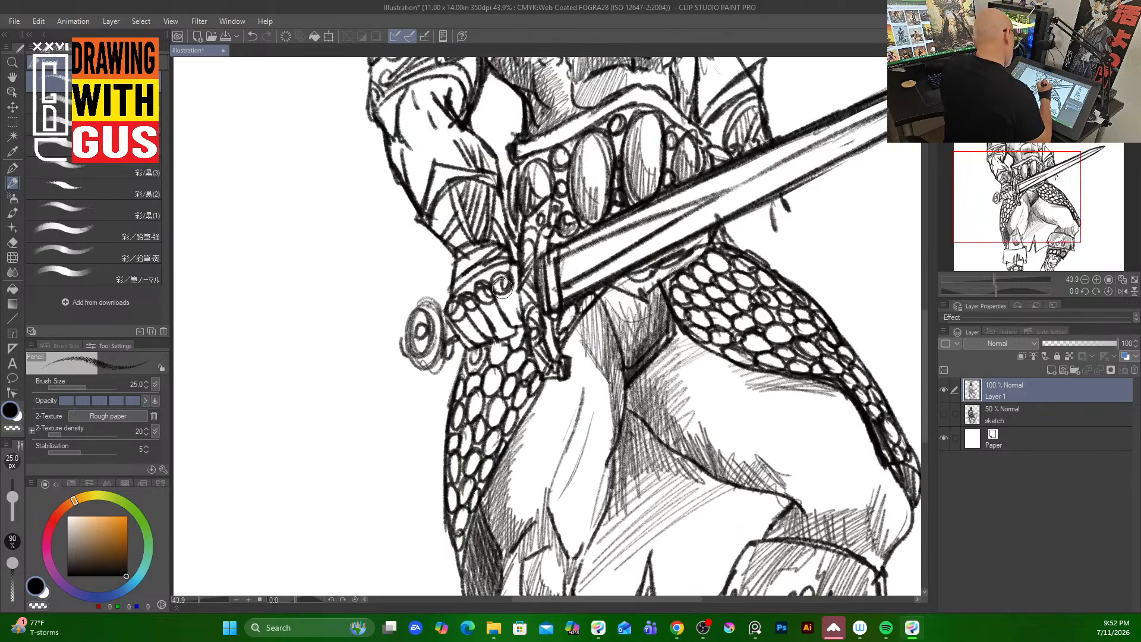
{"action": "scroll", "coordinate": [502, 286], "scroll_direction": "down", "scroll_amount": 2}
{"action": "scroll", "coordinate": [502, 285], "scroll_direction": "up", "scroll_amount": 2}
{"action": "scroll", "coordinate": [502, 286], "scroll_direction": "down", "scroll_amount": 1}
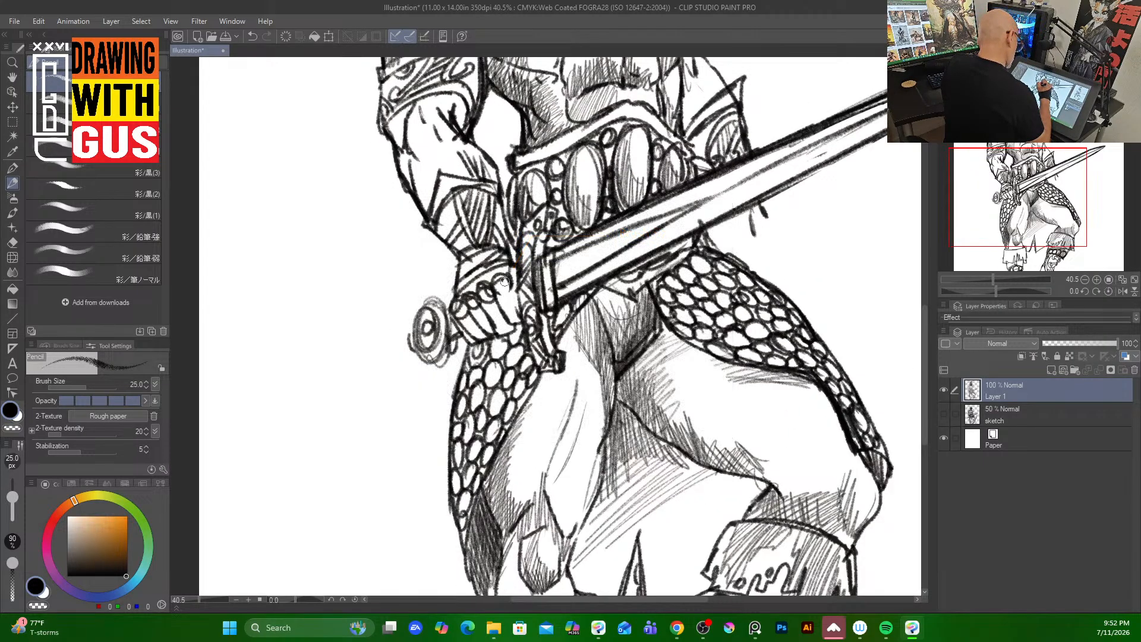
{"action": "mouse_move", "coordinate": [504, 281]}
{"action": "left_mouse_down"}
{"action": "mouse_move", "coordinate": [476, 310]}
{"action": "mouse_move", "coordinate": [482, 284]}
{"action": "mouse_move", "coordinate": [505, 273]}
{"action": "mouse_move", "coordinate": [474, 297]}
{"action": "mouse_move", "coordinate": [476, 311]}
{"action": "mouse_move", "coordinate": [459, 306]}
{"action": "left_mouse_up"}
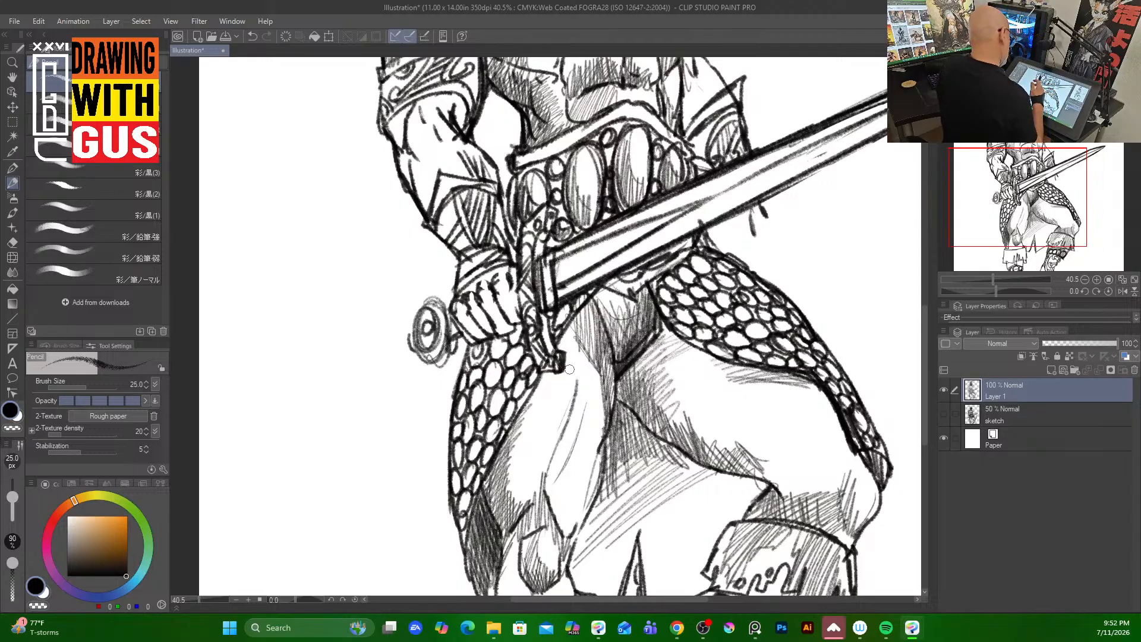
{"action": "mouse_move", "coordinate": [431, 298]}
{"action": "left_mouse_down"}
{"action": "mouse_move", "coordinate": [448, 329]}
{"action": "mouse_move", "coordinate": [418, 359]}
{"action": "mouse_move", "coordinate": [415, 331]}
{"action": "mouse_move", "coordinate": [407, 346]}
{"action": "mouse_move", "coordinate": [427, 327]}
{"action": "mouse_move", "coordinate": [423, 313]}
{"action": "mouse_move", "coordinate": [448, 305]}
{"action": "mouse_move", "coordinate": [450, 346]}
{"action": "mouse_move", "coordinate": [439, 356]}
{"action": "mouse_move", "coordinate": [465, 331]}
{"action": "left_mouse_up"}
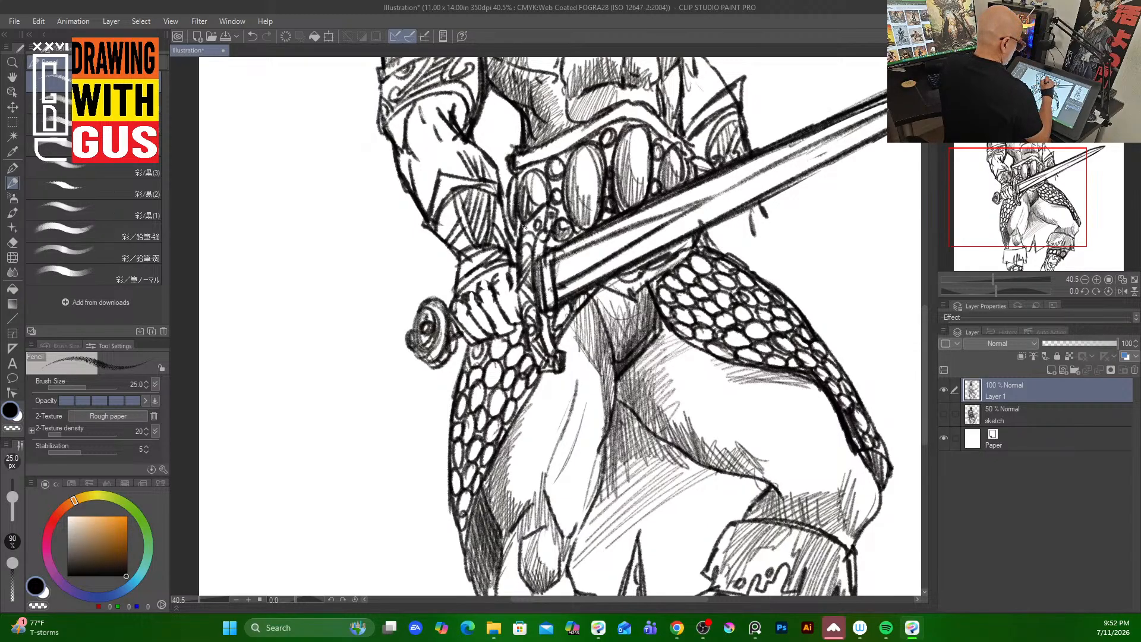
Darken the outline of the sword's crossguard and shade along its length.
{"action": "mouse_move", "coordinate": [524, 226]}
{"action": "left_mouse_down"}
{"action": "mouse_move", "coordinate": [515, 313]}
{"action": "mouse_move", "coordinate": [538, 368]}
{"action": "left_mouse_up"}
{"action": "mouse_move", "coordinate": [535, 215]}
{"action": "left_mouse_down"}
{"action": "mouse_move", "coordinate": [553, 345]}
{"action": "mouse_move", "coordinate": [534, 368]}
{"action": "mouse_move", "coordinate": [564, 360]}
{"action": "mouse_move", "coordinate": [551, 325]}
{"action": "left_mouse_up"}
{"action": "mouse_move", "coordinate": [550, 205]}
{"action": "left_mouse_down"}
{"action": "mouse_move", "coordinate": [558, 218]}
{"action": "mouse_move", "coordinate": [545, 257]}
{"action": "left_mouse_up"}
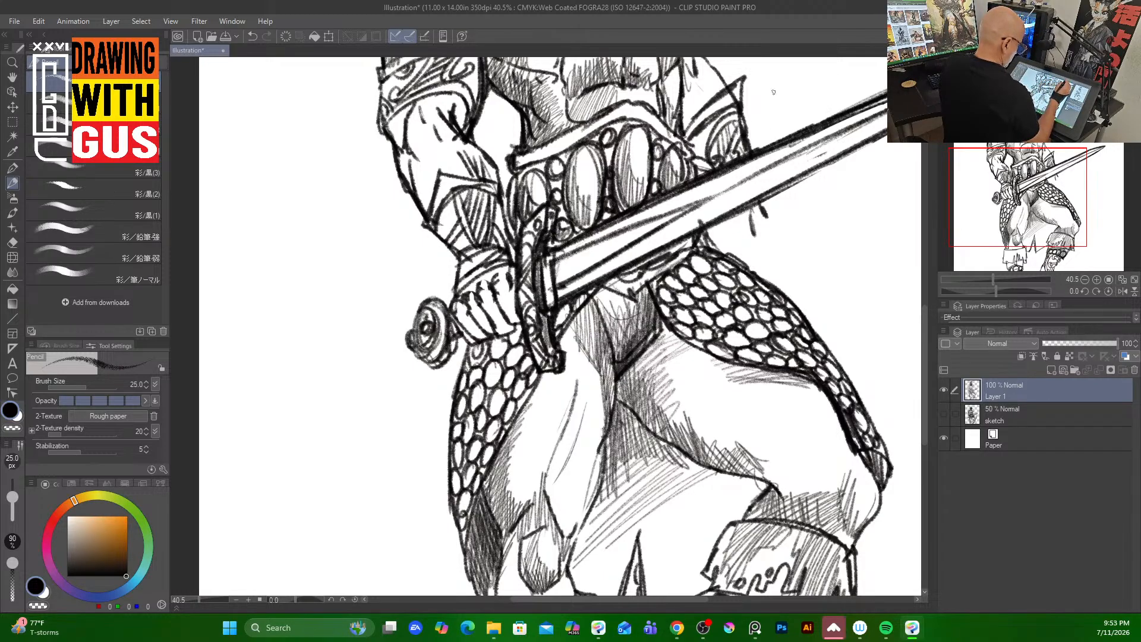
Reinforce the belt's upper rim and the edges of the sword arm's armband and bracer.
{"action": "left_click_drag", "start_coordinate": [521, 151], "coordinate": [618, 101]}
{"action": "mouse_move", "coordinate": [566, 133]}
{"action": "left_mouse_down"}
{"action": "mouse_move", "coordinate": [630, 98]}
{"action": "mouse_move", "coordinate": [656, 120]}
{"action": "left_mouse_up"}
{"action": "left_click_drag", "start_coordinate": [655, 119], "coordinate": [679, 132]}
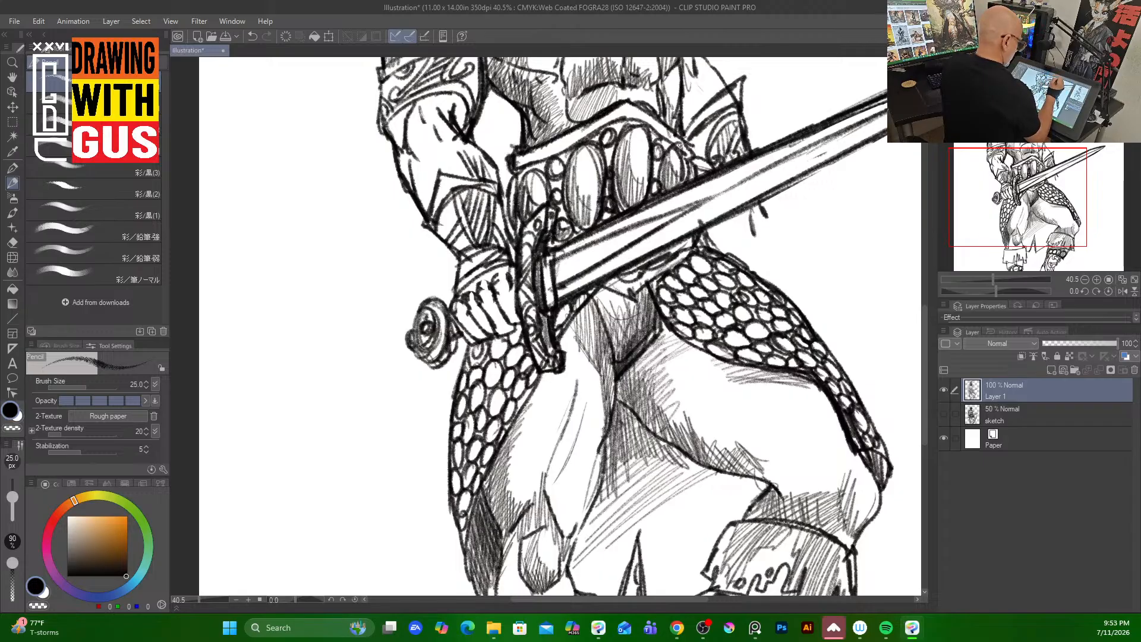
{"action": "mouse_move", "coordinate": [473, 117]}
{"action": "left_mouse_down"}
{"action": "mouse_move", "coordinate": [437, 92]}
{"action": "mouse_move", "coordinate": [452, 90]}
{"action": "mouse_move", "coordinate": [387, 119]}
{"action": "left_mouse_up"}
{"action": "mouse_move", "coordinate": [437, 197]}
{"action": "left_mouse_down"}
{"action": "mouse_move", "coordinate": [429, 203]}
{"action": "mouse_move", "coordinate": [489, 179]}
{"action": "mouse_move", "coordinate": [502, 185]}
{"action": "left_mouse_up"}
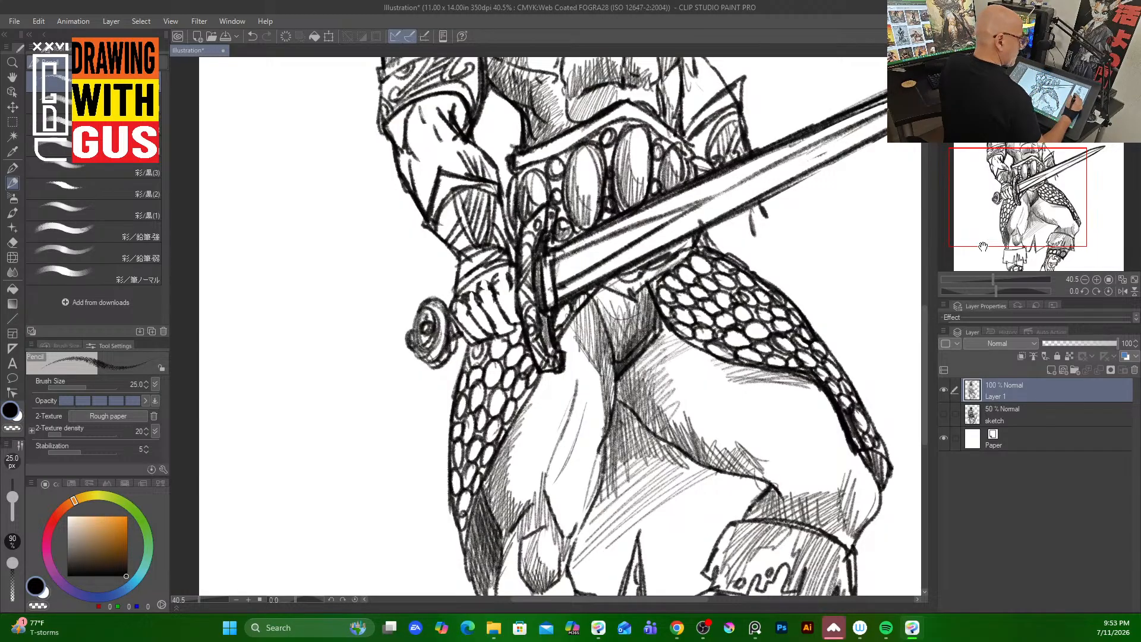
Darken the rims of the sword arm's upper armband and clear the scroll ornament between them.
{"action": "left_click_drag", "start_coordinate": [924, 326], "coordinate": [924, 271]}
{"action": "mouse_move", "coordinate": [383, 287]}
{"action": "left_mouse_down"}
{"action": "mouse_move", "coordinate": [469, 251]}
{"action": "mouse_move", "coordinate": [383, 288]}
{"action": "left_mouse_up"}
{"action": "left_click_drag", "start_coordinate": [383, 287], "coordinate": [467, 254]}
{"action": "left_click_drag", "start_coordinate": [389, 284], "coordinate": [444, 257]}
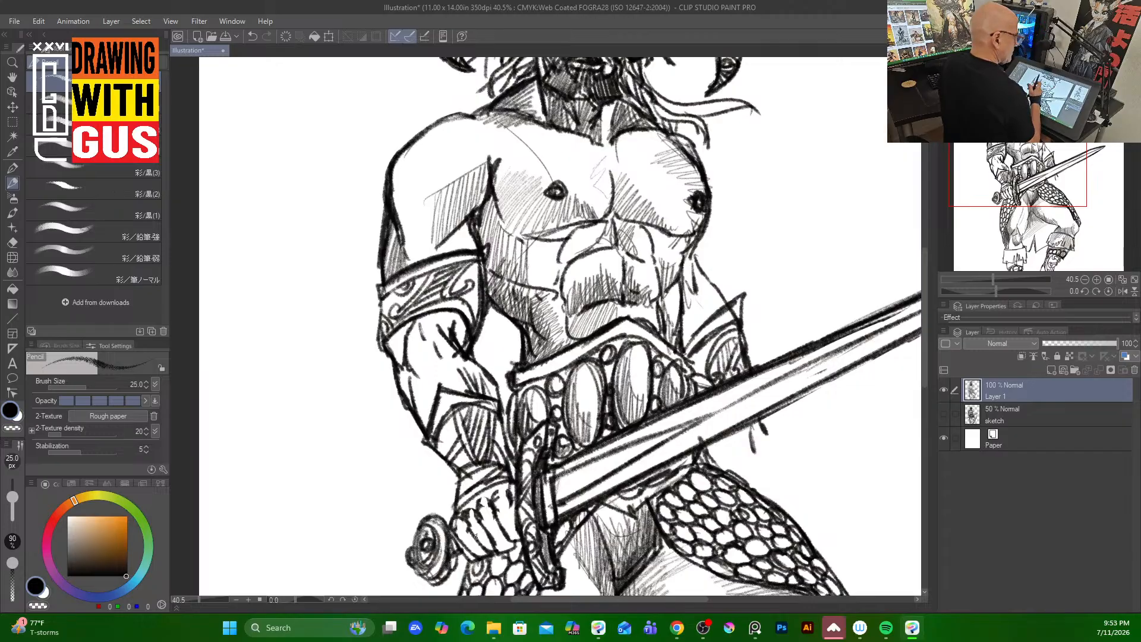
{"action": "mouse_move", "coordinate": [410, 271]}
{"action": "left_mouse_down"}
{"action": "mouse_move", "coordinate": [416, 297]}
{"action": "mouse_move", "coordinate": [442, 261]}
{"action": "mouse_move", "coordinate": [464, 273]}
{"action": "mouse_move", "coordinate": [469, 314]}
{"action": "mouse_move", "coordinate": [385, 294]}
{"action": "mouse_move", "coordinate": [410, 257]}
{"action": "mouse_move", "coordinate": [446, 241]}
{"action": "mouse_move", "coordinate": [469, 242]}
{"action": "mouse_move", "coordinate": [395, 265]}
{"action": "mouse_move", "coordinate": [381, 302]}
{"action": "mouse_move", "coordinate": [419, 264]}
{"action": "mouse_move", "coordinate": [466, 250]}
{"action": "mouse_move", "coordinate": [383, 297]}
{"action": "mouse_move", "coordinate": [389, 348]}
{"action": "mouse_move", "coordinate": [414, 317]}
{"action": "mouse_move", "coordinate": [475, 306]}
{"action": "mouse_move", "coordinate": [472, 324]}
{"action": "mouse_move", "coordinate": [457, 294]}
{"action": "left_mouse_up"}
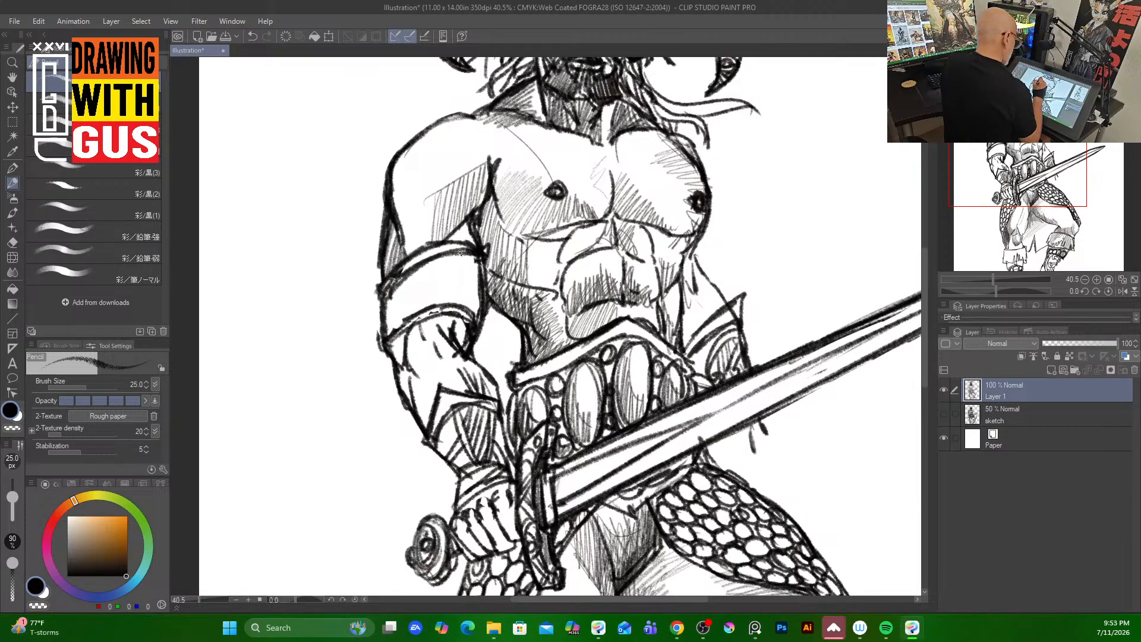
Fill the upper armband with a new ornament of curved arches and hatch the gaps between them.
{"action": "mouse_move", "coordinate": [459, 253]}
{"action": "left_mouse_down"}
{"action": "mouse_move", "coordinate": [434, 310]}
{"action": "mouse_move", "coordinate": [457, 271]}
{"action": "mouse_move", "coordinate": [467, 309]}
{"action": "mouse_move", "coordinate": [445, 276]}
{"action": "mouse_move", "coordinate": [460, 308]}
{"action": "mouse_move", "coordinate": [476, 257]}
{"action": "mouse_move", "coordinate": [470, 284]}
{"action": "mouse_move", "coordinate": [480, 277]}
{"action": "left_mouse_up"}
{"action": "mouse_move", "coordinate": [406, 277]}
{"action": "left_mouse_down"}
{"action": "mouse_move", "coordinate": [427, 307]}
{"action": "mouse_move", "coordinate": [398, 281]}
{"action": "mouse_move", "coordinate": [419, 305]}
{"action": "mouse_move", "coordinate": [407, 281]}
{"action": "mouse_move", "coordinate": [406, 316]}
{"action": "mouse_move", "coordinate": [418, 305]}
{"action": "mouse_move", "coordinate": [404, 324]}
{"action": "left_mouse_up"}
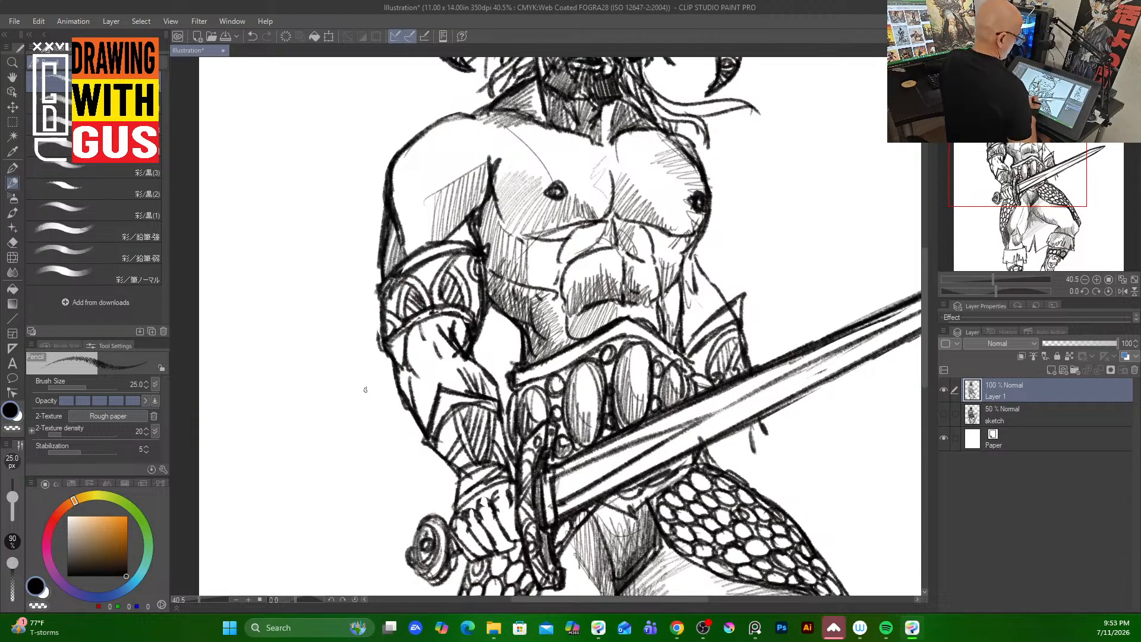
{"action": "left_click_drag", "start_coordinate": [484, 292], "coordinate": [473, 314]}
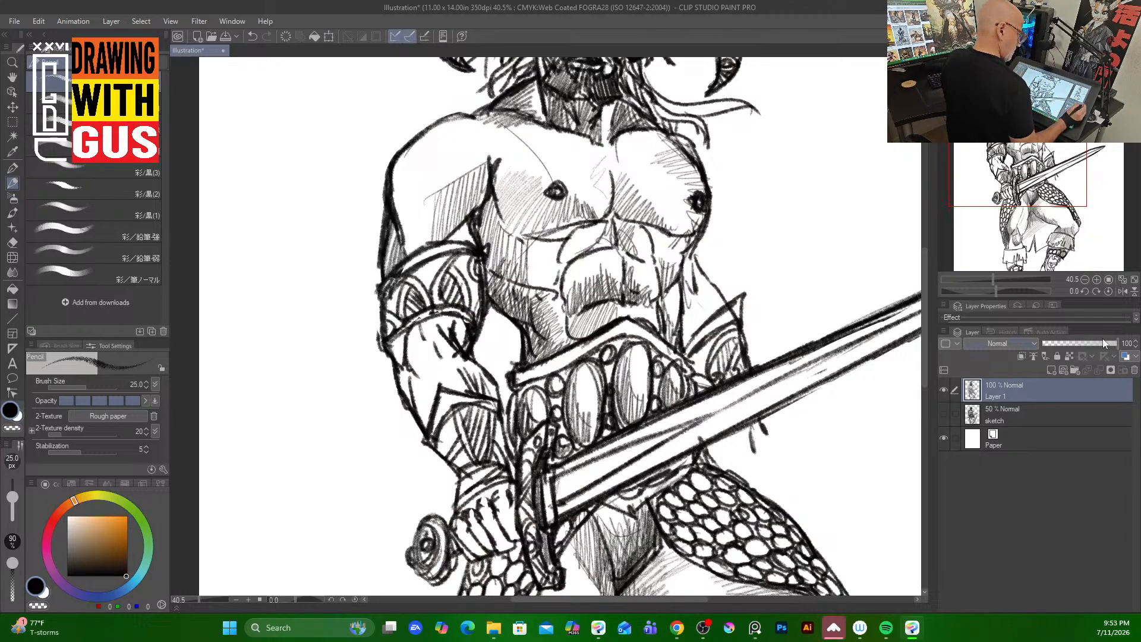
Show the rough sketch and draw the shield arm's forearm with its flared, studded bracer cuff below the sword blade.
{"action": "left_click", "coordinate": [945, 414]}
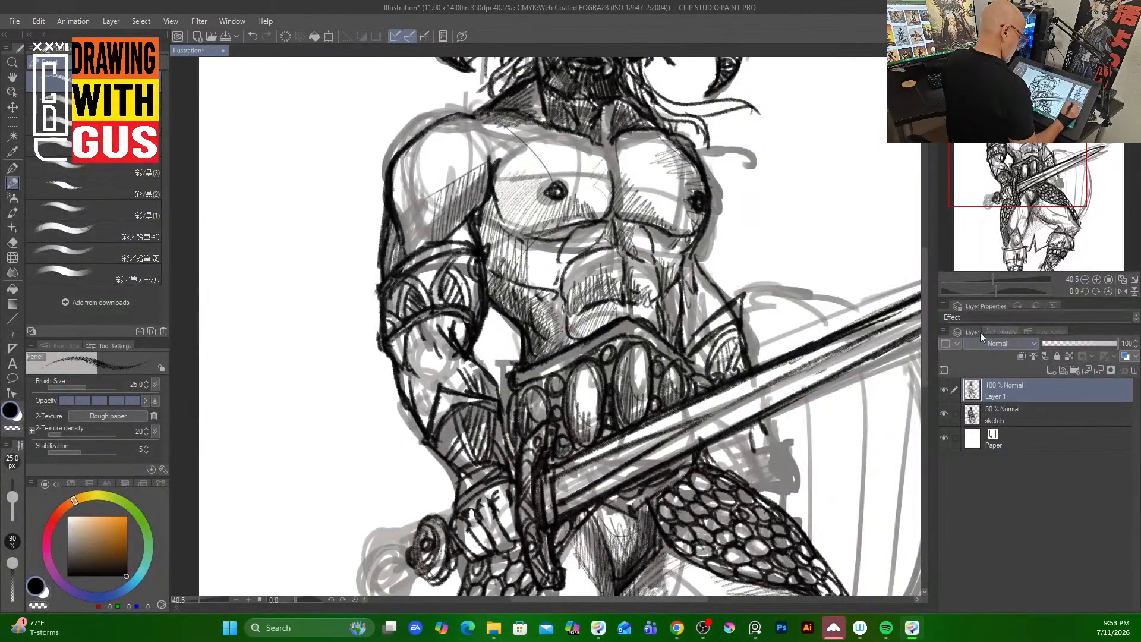
{"action": "left_click_drag", "start_coordinate": [876, 437], "coordinate": [743, 339]}
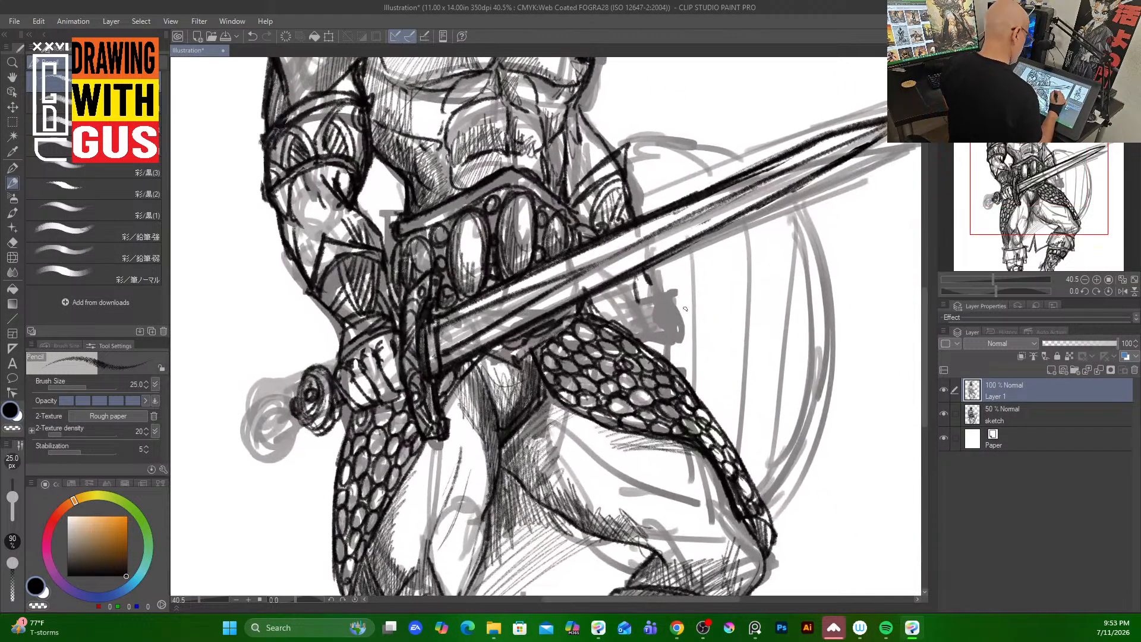
{"action": "left_click_drag", "start_coordinate": [647, 274], "coordinate": [675, 326]}
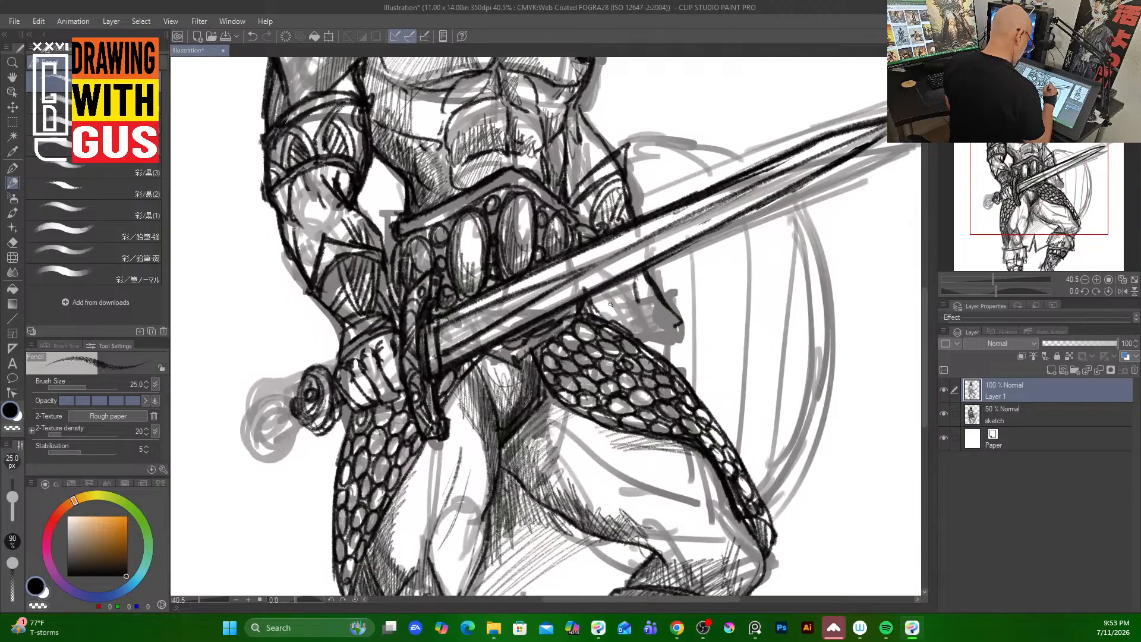
{"action": "mouse_move", "coordinate": [610, 305]}
{"action": "left_mouse_down"}
{"action": "mouse_move", "coordinate": [612, 315]}
{"action": "mouse_move", "coordinate": [642, 303]}
{"action": "mouse_move", "coordinate": [594, 294]}
{"action": "mouse_move", "coordinate": [613, 311]}
{"action": "mouse_move", "coordinate": [624, 284]}
{"action": "mouse_move", "coordinate": [642, 297]}
{"action": "mouse_move", "coordinate": [629, 300]}
{"action": "mouse_move", "coordinate": [645, 277]}
{"action": "left_mouse_up"}
{"action": "mouse_move", "coordinate": [612, 316]}
{"action": "left_mouse_down"}
{"action": "mouse_move", "coordinate": [688, 287]}
{"action": "mouse_move", "coordinate": [654, 342]}
{"action": "mouse_move", "coordinate": [666, 365]}
{"action": "left_mouse_up"}
{"action": "left_click_drag", "start_coordinate": [669, 306], "coordinate": [676, 329]}
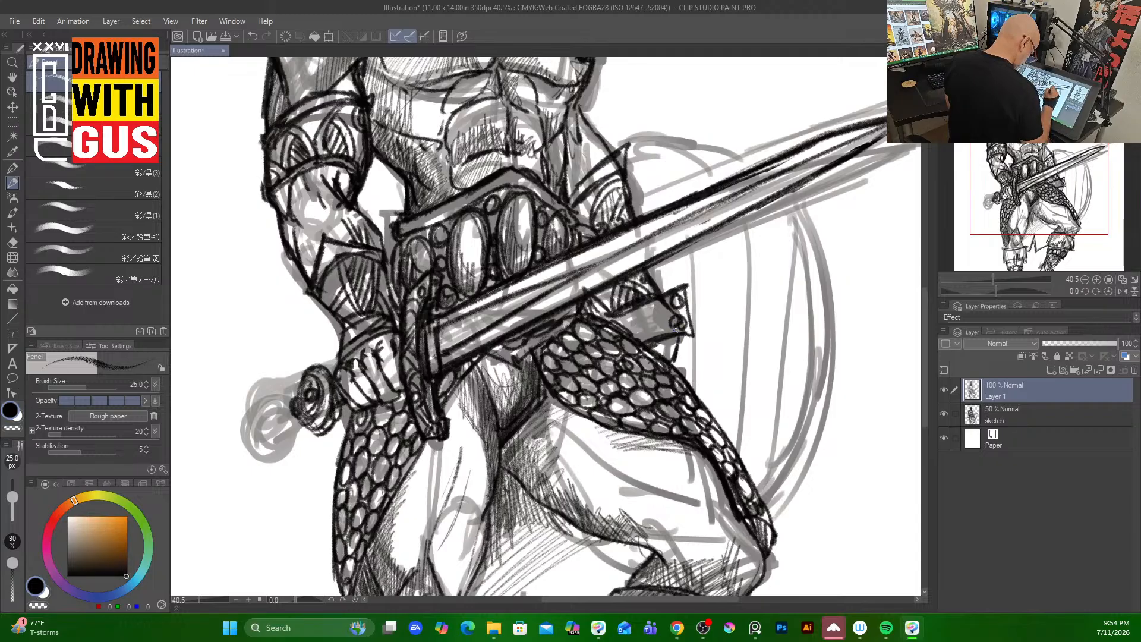
Outline the round shield's rim above and below the sword blade, following the rough sketch.
{"action": "left_click_drag", "start_coordinate": [606, 144], "coordinate": [701, 130]}
{"action": "mouse_move", "coordinate": [698, 134]}
{"action": "left_mouse_down"}
{"action": "mouse_move", "coordinate": [700, 173]}
{"action": "mouse_move", "coordinate": [759, 144]}
{"action": "mouse_move", "coordinate": [752, 157]}
{"action": "left_mouse_up"}
{"action": "mouse_move", "coordinate": [797, 205]}
{"action": "left_mouse_down"}
{"action": "mouse_move", "coordinate": [838, 324]}
{"action": "mouse_move", "coordinate": [785, 483]}
{"action": "mouse_move", "coordinate": [760, 486]}
{"action": "left_mouse_up"}
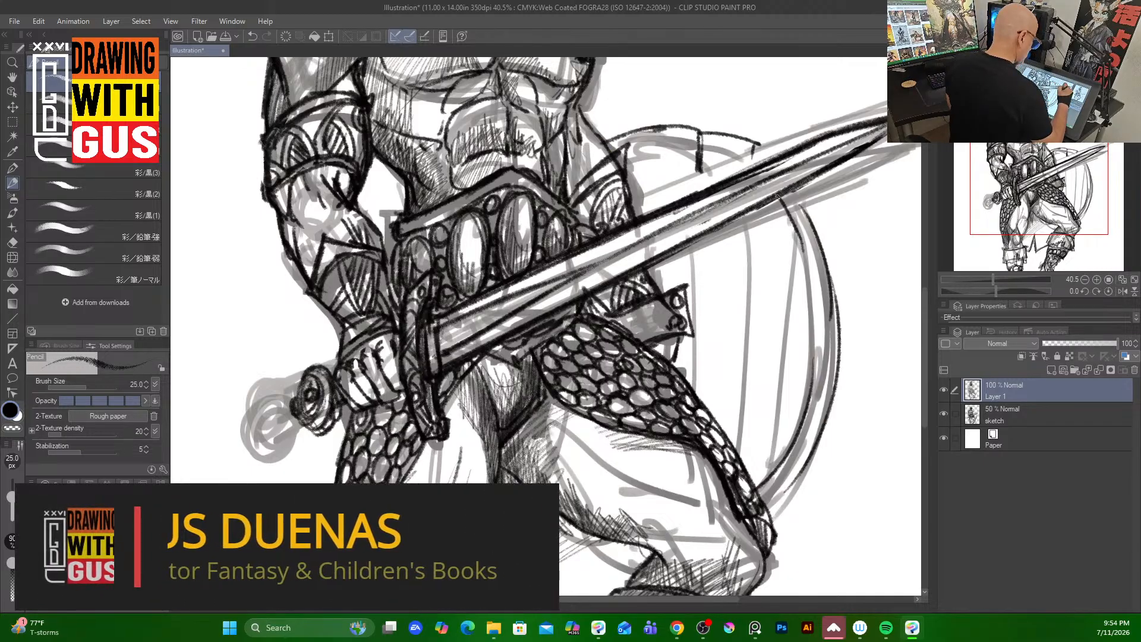
{"action": "mouse_move", "coordinate": [719, 149]}
{"action": "left_mouse_down"}
{"action": "mouse_move", "coordinate": [743, 158]}
{"action": "mouse_move", "coordinate": [695, 173]}
{"action": "left_mouse_up"}
Draw the shield's vertical plank lines below the blade and short cross bands on its curved rim.
{"action": "left_click_drag", "start_coordinate": [695, 247], "coordinate": [682, 364]}
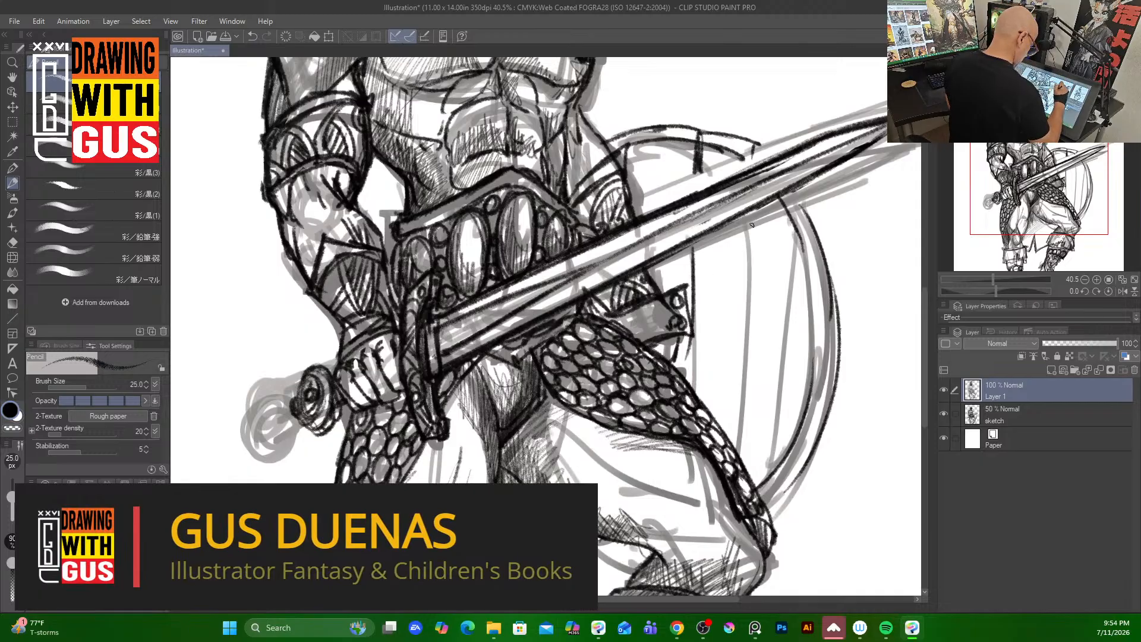
{"action": "left_click_drag", "start_coordinate": [751, 225], "coordinate": [734, 445]}
{"action": "left_click_drag", "start_coordinate": [796, 221], "coordinate": [768, 475]}
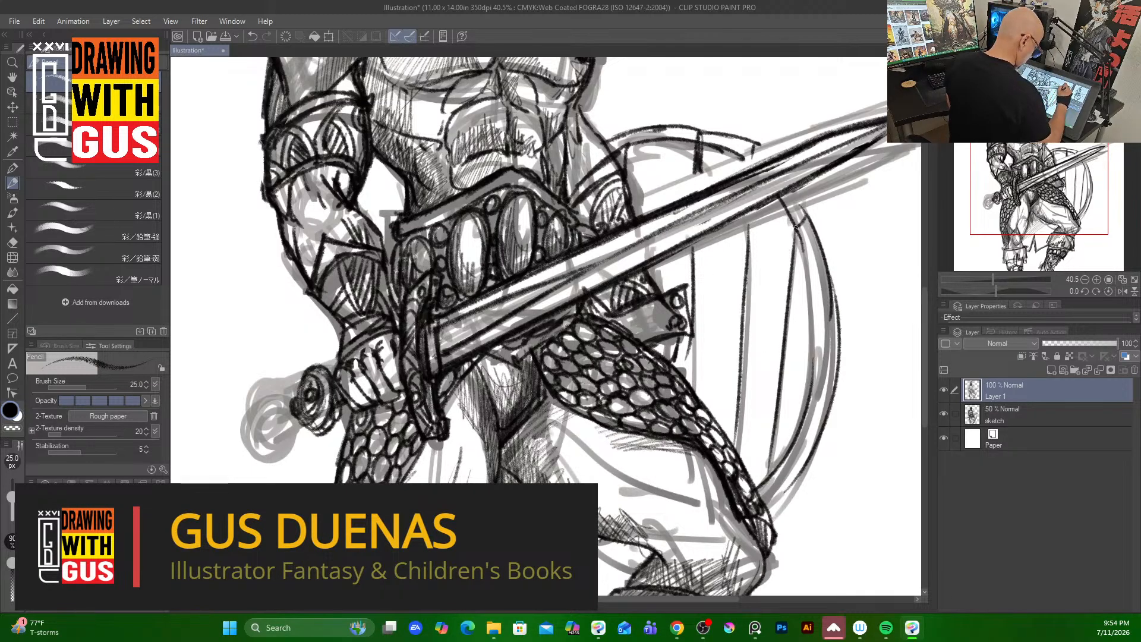
{"action": "left_click_drag", "start_coordinate": [796, 227], "coordinate": [806, 217]}
{"action": "mouse_move", "coordinate": [771, 460]}
{"action": "left_mouse_down"}
{"action": "mouse_move", "coordinate": [764, 485]}
{"action": "mouse_move", "coordinate": [775, 498]}
{"action": "left_mouse_up"}
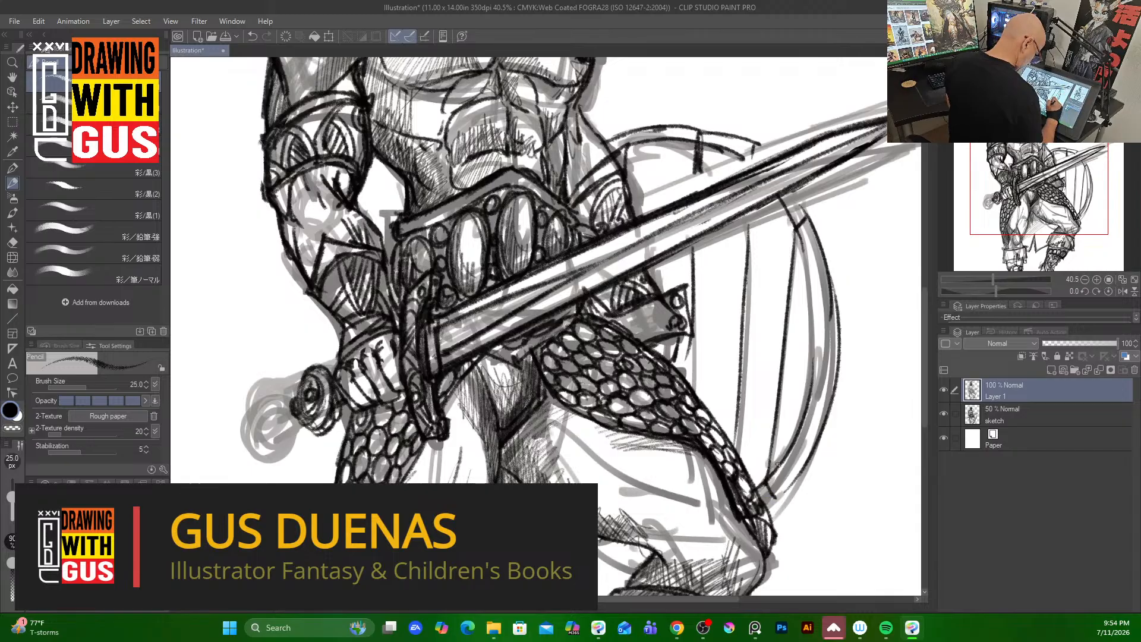
{"action": "left_click_drag", "start_coordinate": [793, 225], "coordinate": [807, 212]}
{"action": "left_click_drag", "start_coordinate": [765, 481], "coordinate": [780, 503]}
{"action": "left_click_drag", "start_coordinate": [737, 427], "coordinate": [731, 452]}
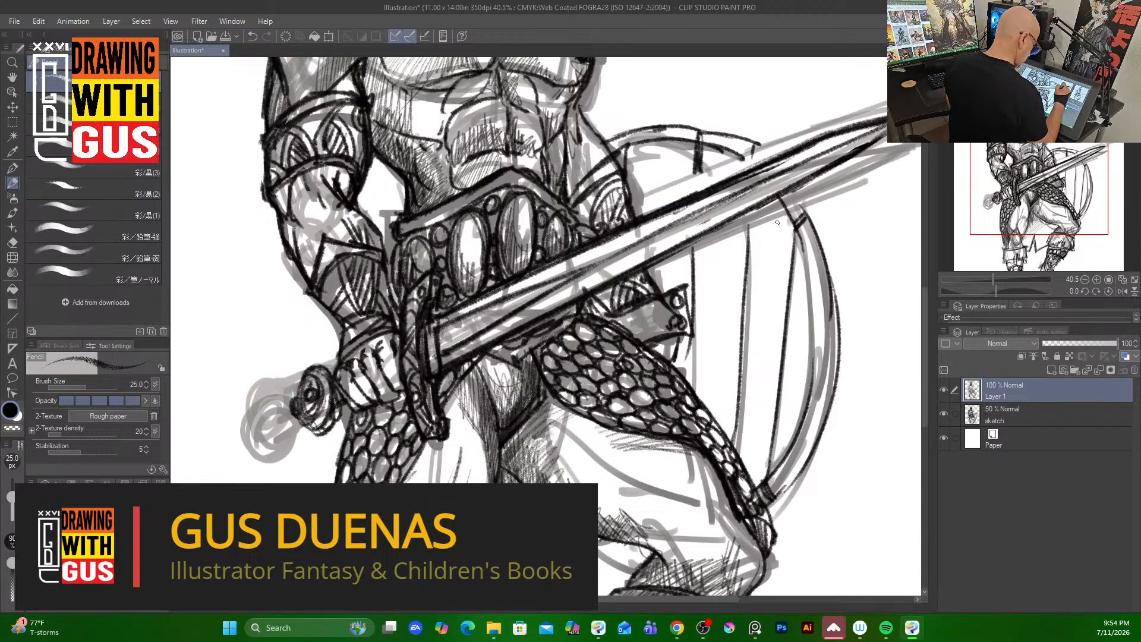
Add small rivets to the shield's planks, strengthen the rim's inner edge and hatch along the rim.
{"action": "left_click_drag", "start_coordinate": [774, 222], "coordinate": [780, 225]}
{"action": "left_click_drag", "start_coordinate": [797, 353], "coordinate": [802, 360]}
{"action": "left_click_drag", "start_coordinate": [794, 379], "coordinate": [797, 385]}
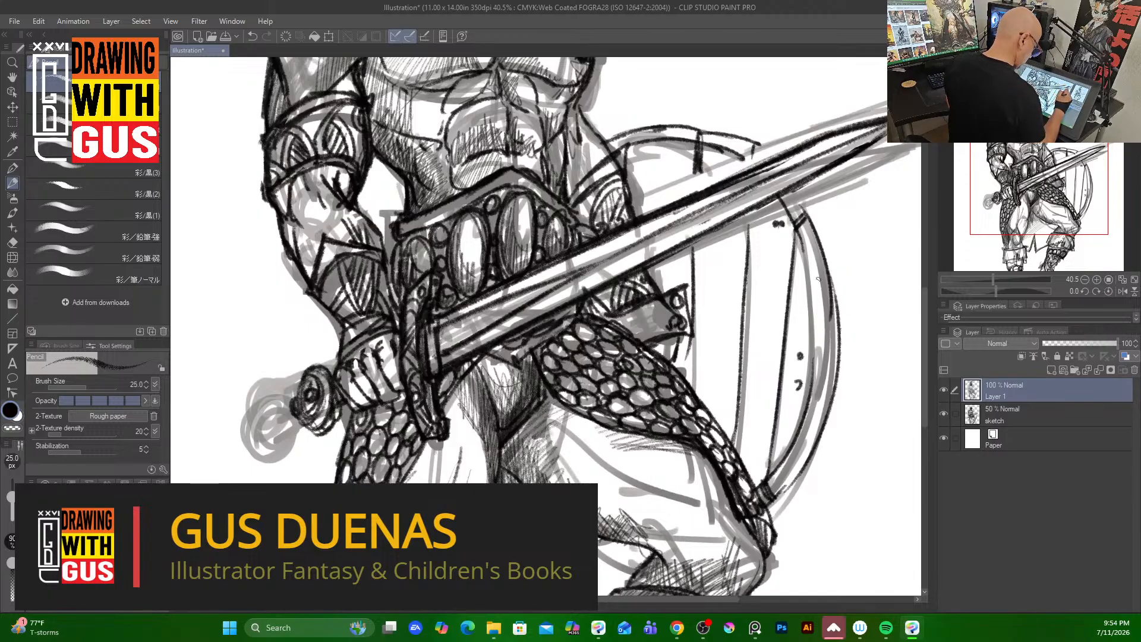
{"action": "mouse_move", "coordinate": [799, 241]}
{"action": "left_mouse_down"}
{"action": "mouse_move", "coordinate": [820, 322]}
{"action": "mouse_move", "coordinate": [815, 423]}
{"action": "mouse_move", "coordinate": [763, 488]}
{"action": "left_mouse_up"}
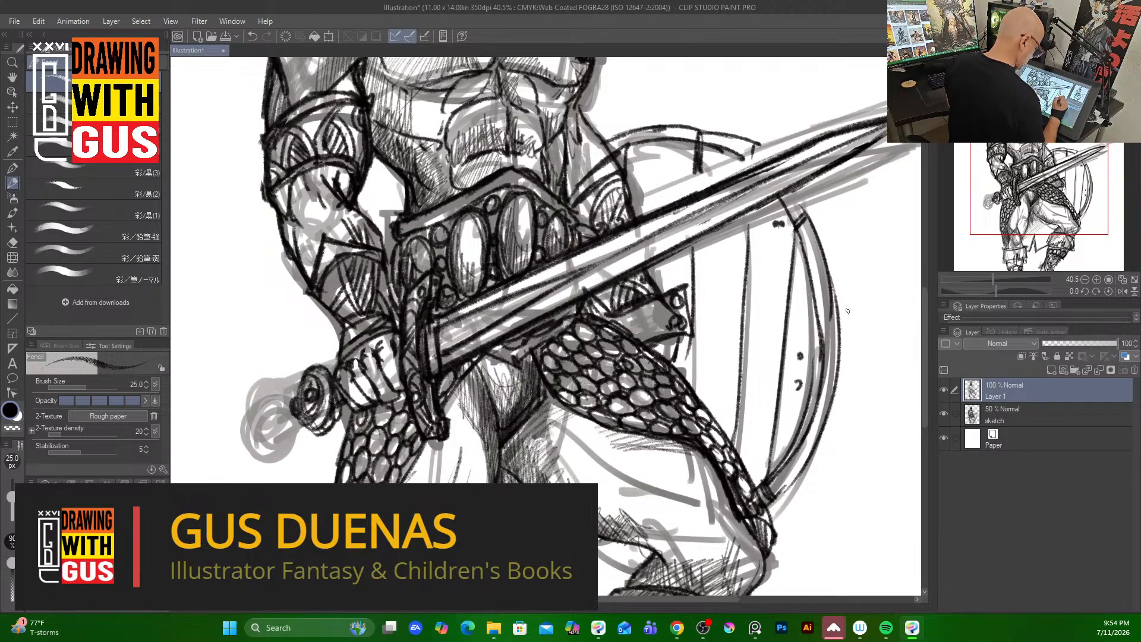
{"action": "left_click_drag", "start_coordinate": [837, 360], "coordinate": [773, 490]}
{"action": "left_click_drag", "start_coordinate": [800, 221], "coordinate": [811, 244]}
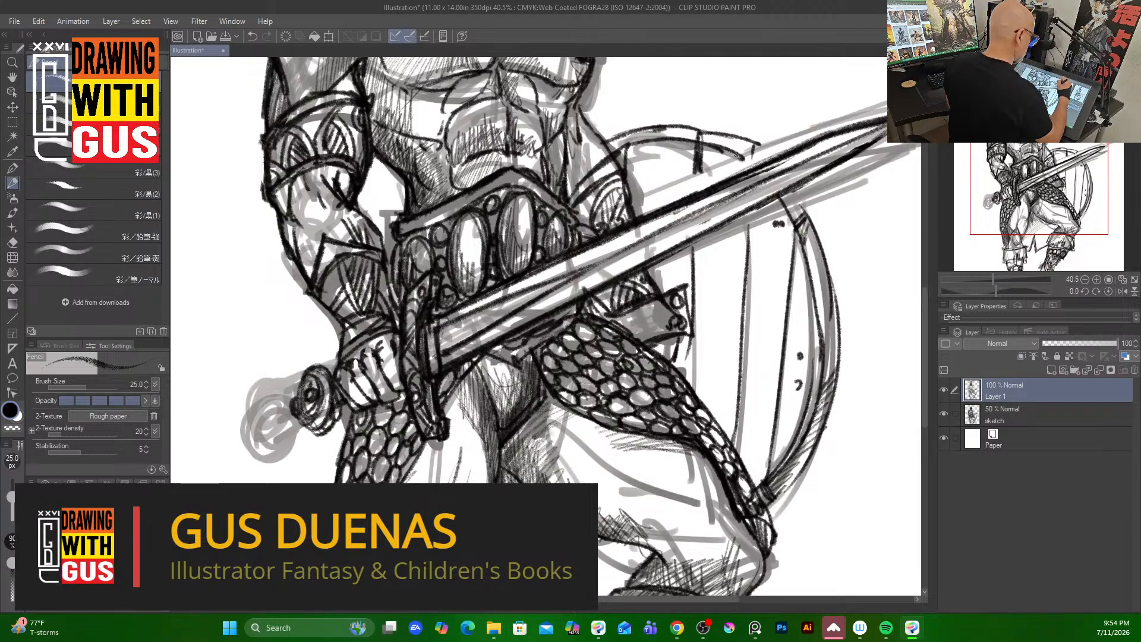
{"action": "mouse_move", "coordinate": [734, 167]}
{"action": "left_mouse_down"}
{"action": "mouse_move", "coordinate": [755, 151]}
{"action": "mouse_move", "coordinate": [762, 163]}
{"action": "left_mouse_up"}
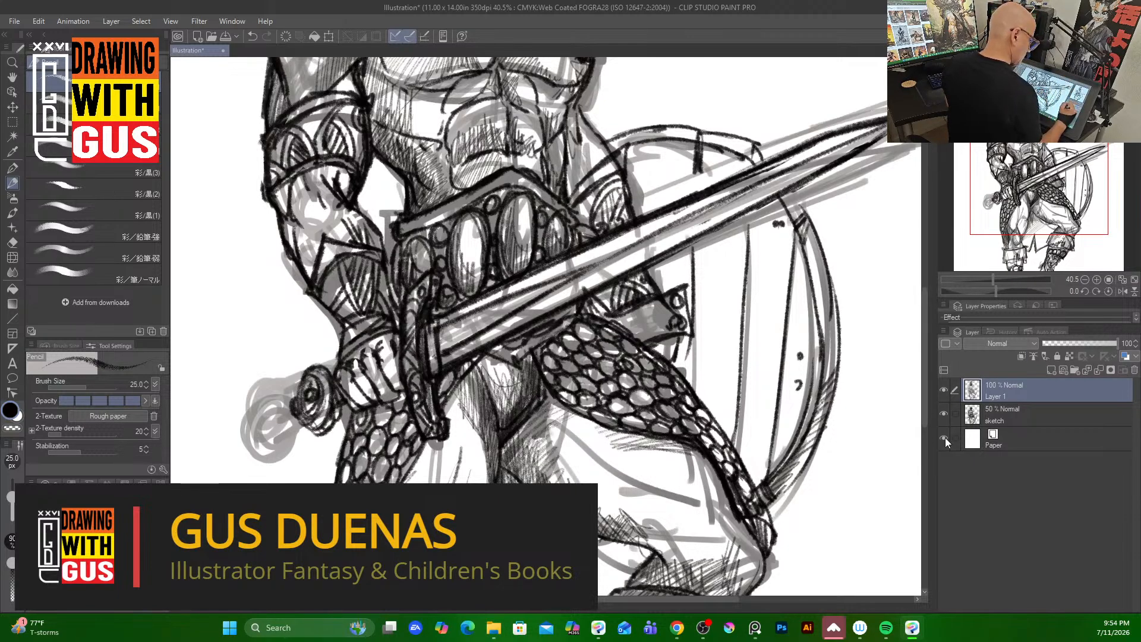
Hide the rough sketch, hatch the shield arm's bracer and reinforce the edges of the loincloth beneath the belt.
{"action": "left_click", "coordinate": [944, 414]}
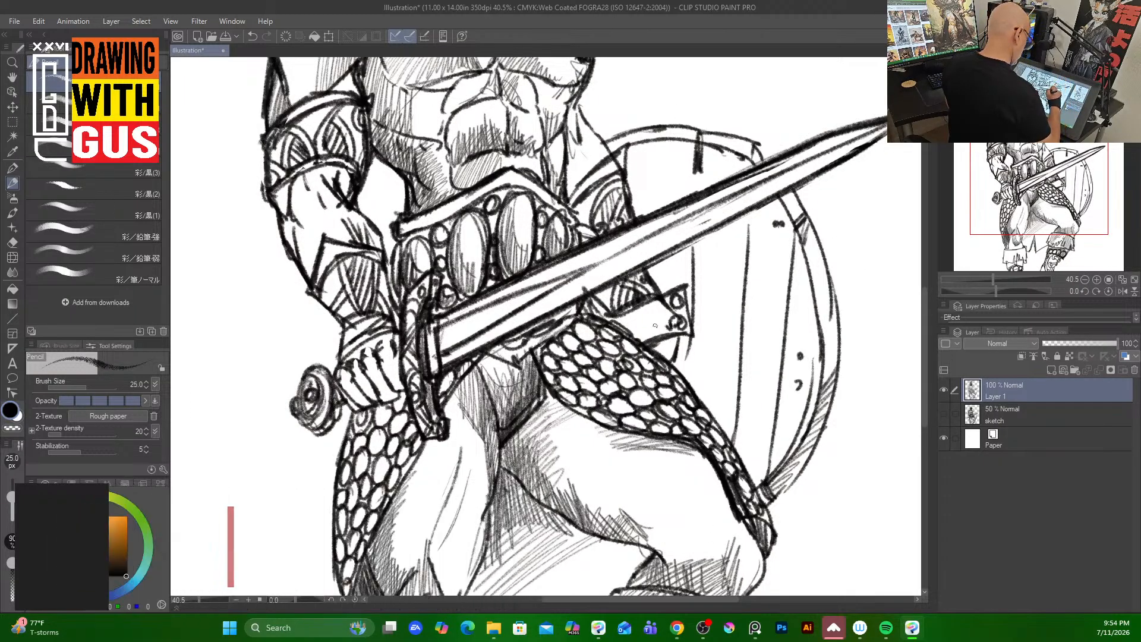
{"action": "mouse_move", "coordinate": [614, 316]}
{"action": "left_mouse_down"}
{"action": "mouse_move", "coordinate": [648, 316]}
{"action": "mouse_move", "coordinate": [630, 336]}
{"action": "left_mouse_up"}
{"action": "left_click_drag", "start_coordinate": [593, 298], "coordinate": [644, 346]}
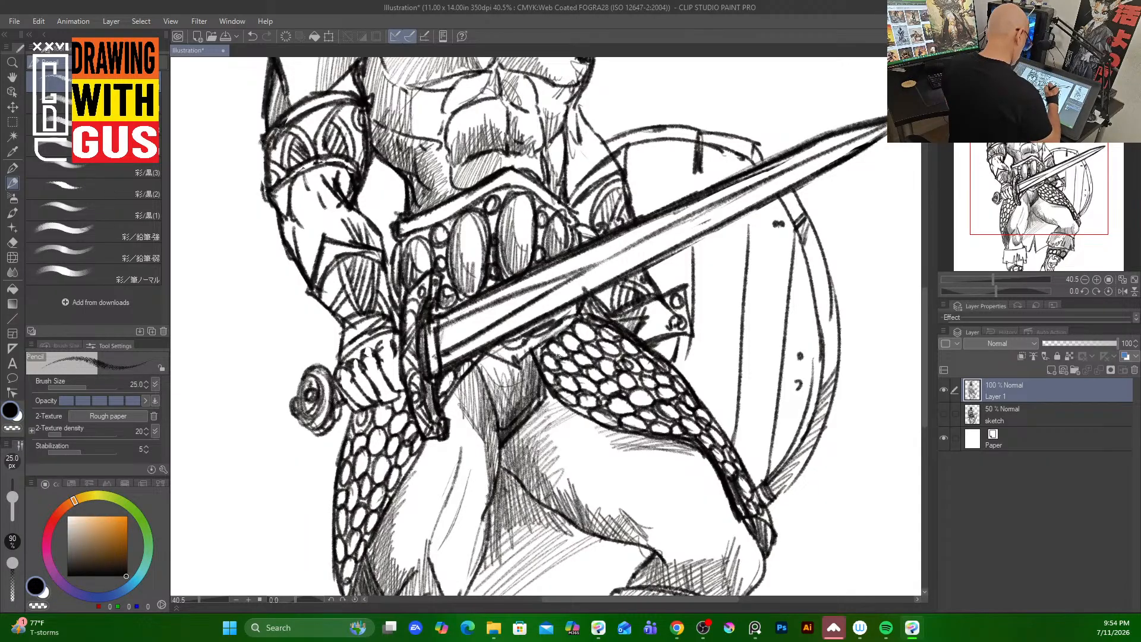
{"action": "left_click_drag", "start_coordinate": [477, 366], "coordinate": [500, 443]}
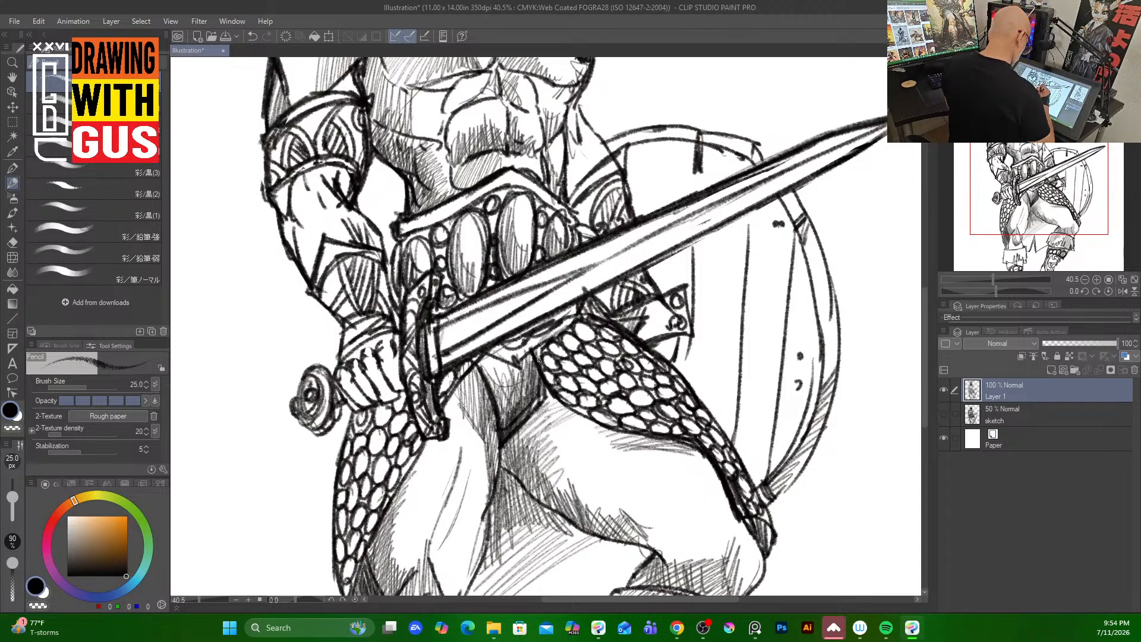
{"action": "left_click_drag", "start_coordinate": [538, 360], "coordinate": [501, 445]}
{"action": "left_click_drag", "start_coordinate": [485, 353], "coordinate": [537, 333]}
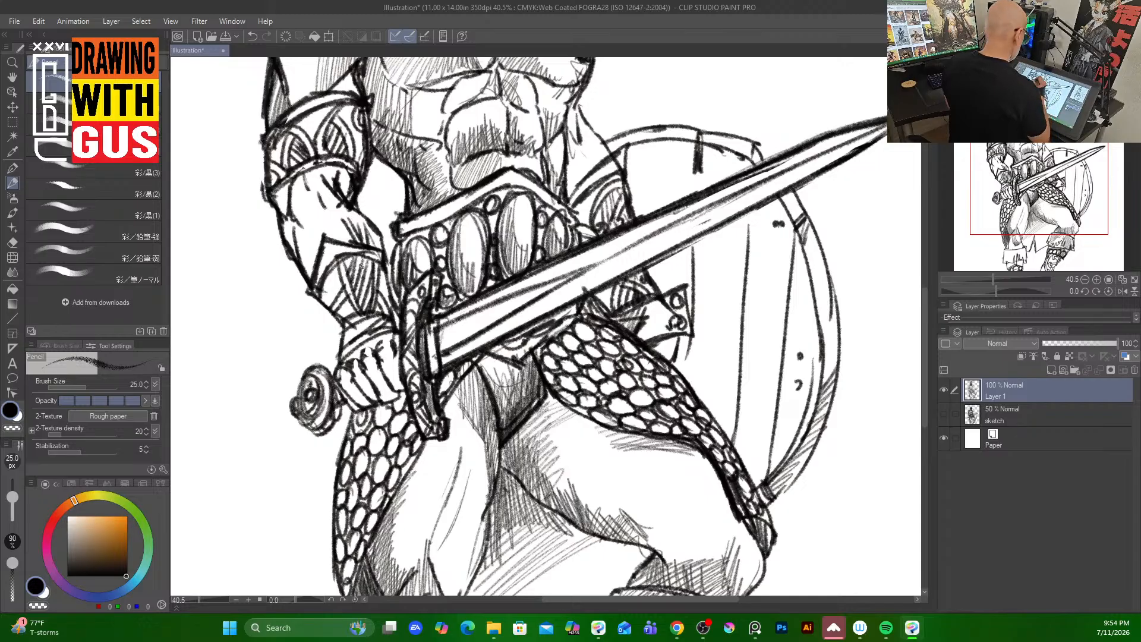
Strengthen the pencil lines along the lower edge of the helmet mask and the moustache.
{"action": "left_click_drag", "start_coordinate": [925, 300], "coordinate": [925, 211]}
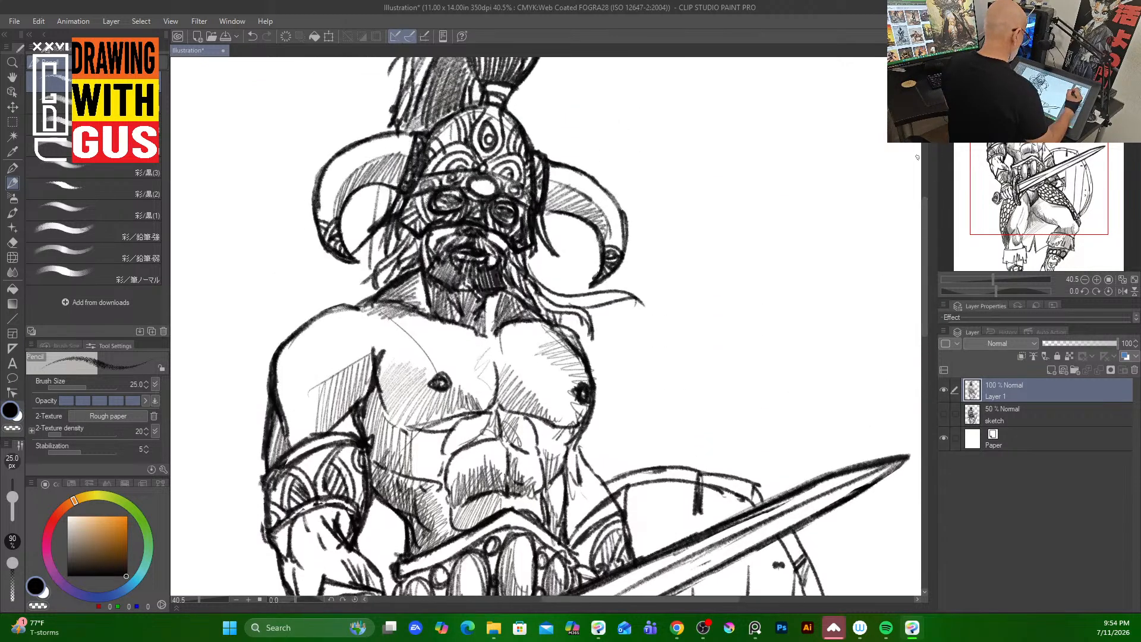
{"action": "left_click_drag", "start_coordinate": [415, 233], "coordinate": [481, 223]}
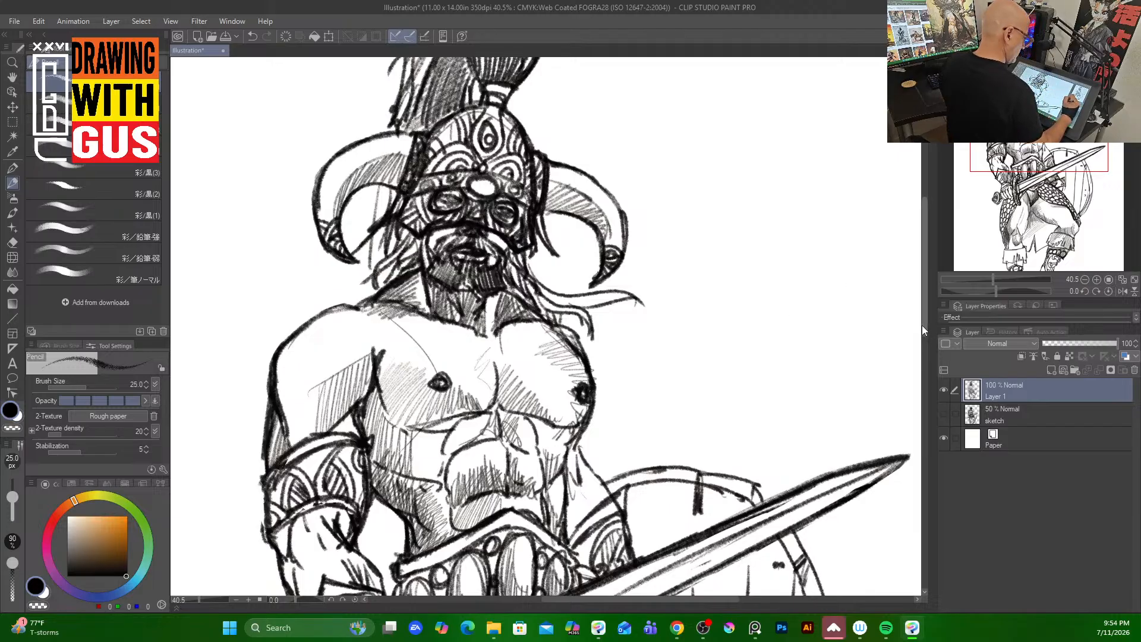
{"action": "left_click_drag", "start_coordinate": [921, 325], "coordinate": [920, 362]}
{"action": "key", "text": "bracketleft"}
{"action": "key", "text": "bracketleft"}
{"action": "key", "text": "bracketleft"}
{"action": "key", "text": "bracketleft"}
{"action": "key", "text": "bracketleft"}
{"action": "key", "text": "bracketleft"}
{"action": "key", "text": "bracketleft"}
{"action": "key", "text": "bracketleft"}
{"action": "key", "text": "bracketleft"}
{"action": "key", "text": "bracketleft"}
{"action": "key", "text": "bracketleft"}
{"action": "key", "text": "bracketleft"}
{"action": "key", "text": "bracketleft"}
{"action": "key", "text": "bracketleft"}
{"action": "key", "text": "bracketleft"}
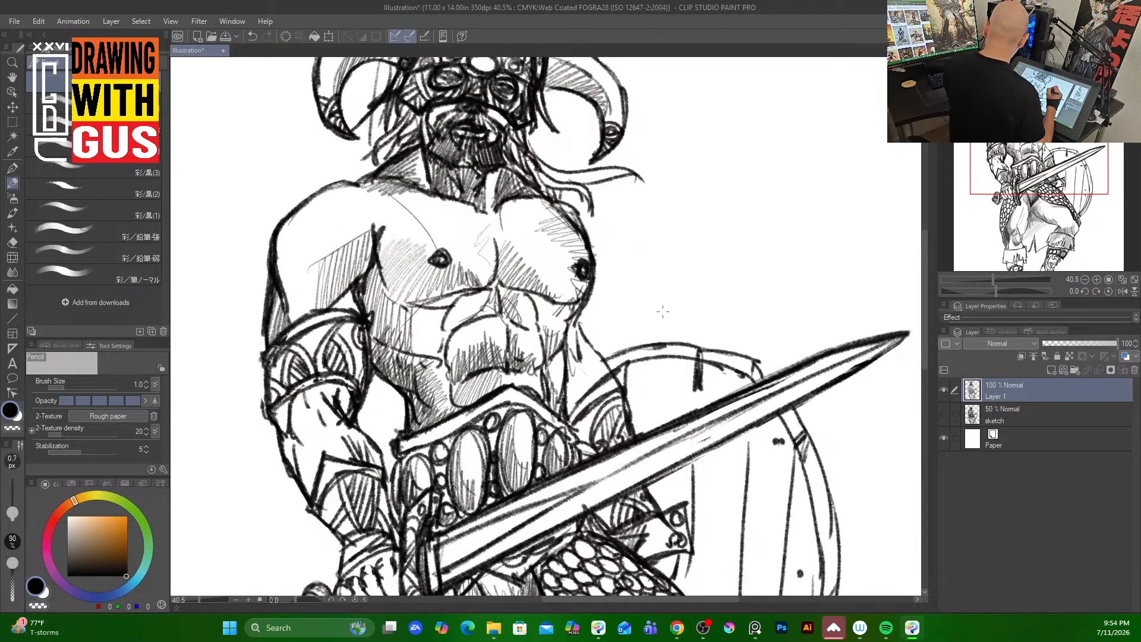
Set the pencil brush size to 25, darken the shield arm's wrist area and add shading strokes along the side of the abdomen.
{"action": "key", "text": "ctrl+minus"}
{"action": "key", "text": "ctrl+minus"}
{"action": "key", "text": "ctrl+minus"}
{"action": "key", "text": "ctrl+minus"}
{"action": "mouse_move", "coordinate": [923, 377]}
{"action": "left_mouse_down"}
{"action": "mouse_move", "coordinate": [922, 408]}
{"action": "mouse_move", "coordinate": [920, 392]}
{"action": "left_mouse_up"}
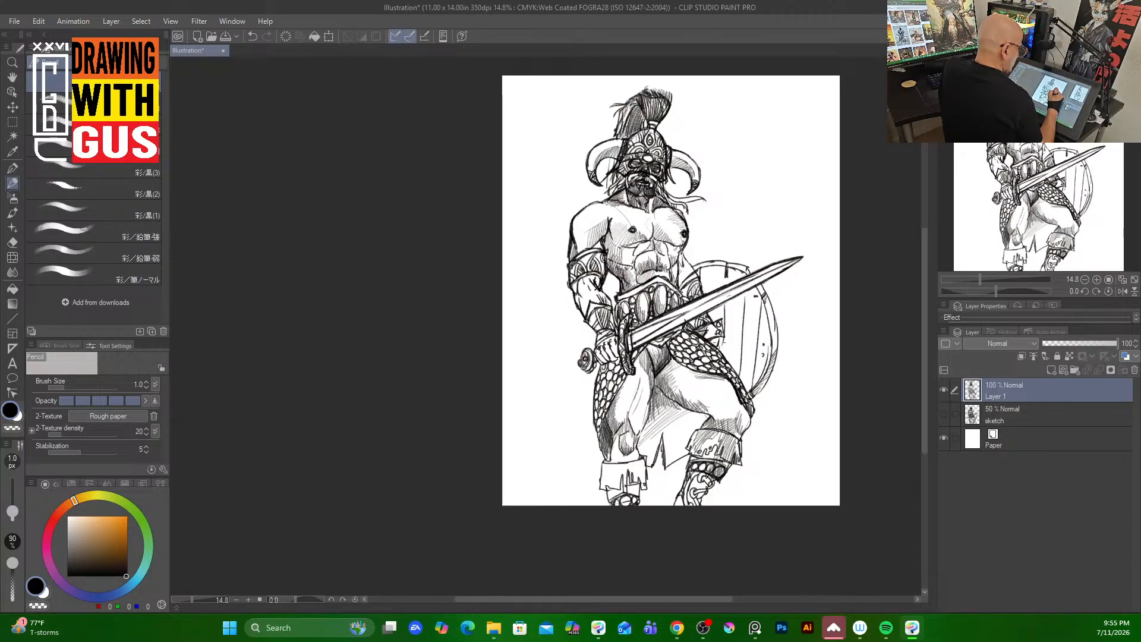
{"action": "scroll", "coordinate": [717, 340], "scroll_direction": "up", "scroll_amount": 1}
{"action": "key", "text": "bracketright"}
{"action": "key", "text": "bracketright"}
{"action": "key", "text": "bracketright"}
{"action": "key", "text": "bracketright"}
{"action": "key", "text": "bracketright"}
{"action": "key", "text": "bracketright"}
{"action": "key", "text": "bracketright"}
{"action": "key", "text": "bracketright"}
{"action": "key", "text": "bracketright"}
{"action": "key", "text": "bracketright"}
{"action": "key", "text": "bracketright"}
{"action": "key", "text": "bracketright"}
{"action": "key", "text": "bracketright"}
{"action": "key", "text": "bracketright"}
{"action": "key", "text": "bracketright"}
{"action": "key", "text": "bracketright"}
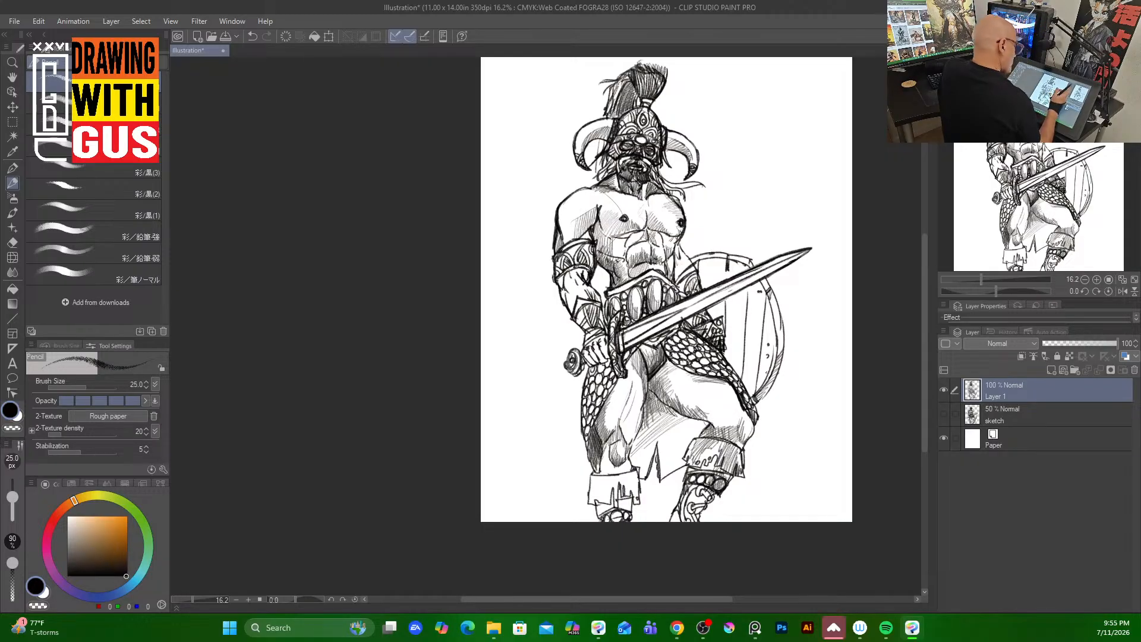
{"action": "mouse_move", "coordinate": [725, 326]}
{"action": "left_mouse_down"}
{"action": "mouse_move", "coordinate": [718, 344]}
{"action": "mouse_move", "coordinate": [709, 333]}
{"action": "mouse_move", "coordinate": [725, 314]}
{"action": "mouse_move", "coordinate": [704, 334]}
{"action": "mouse_move", "coordinate": [722, 320]}
{"action": "mouse_move", "coordinate": [717, 350]}
{"action": "mouse_move", "coordinate": [722, 340]}
{"action": "left_mouse_up"}
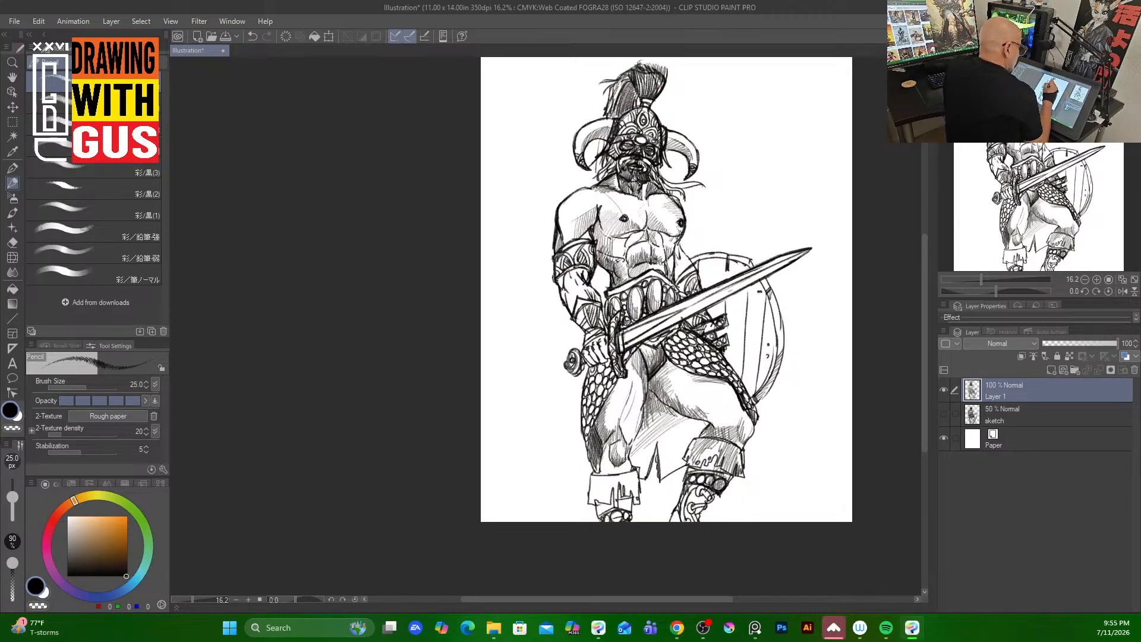
{"action": "mouse_move", "coordinate": [614, 238]}
{"action": "left_mouse_down"}
{"action": "mouse_move", "coordinate": [678, 230]}
{"action": "mouse_move", "coordinate": [665, 263]}
{"action": "mouse_move", "coordinate": [657, 247]}
{"action": "mouse_move", "coordinate": [658, 261]}
{"action": "mouse_move", "coordinate": [627, 271]}
{"action": "left_mouse_up"}
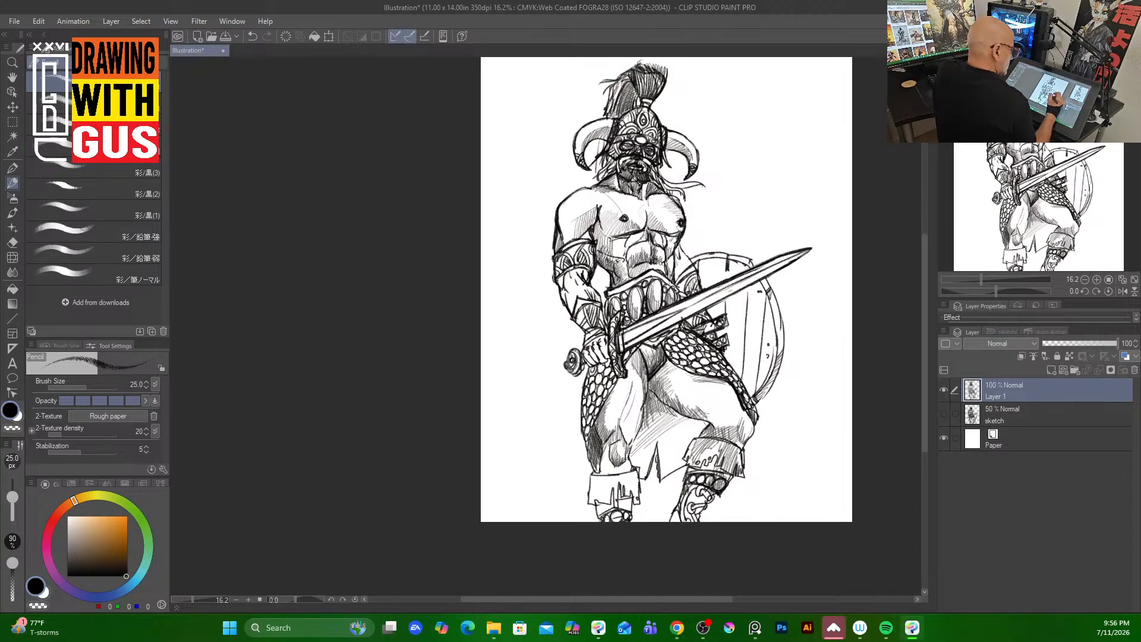
Draw a studded strap around the bent leg's thigh above the knee and rework the straight leg's inner contour down to the knee.
{"action": "left_click_drag", "start_coordinate": [725, 381], "coordinate": [699, 416]}
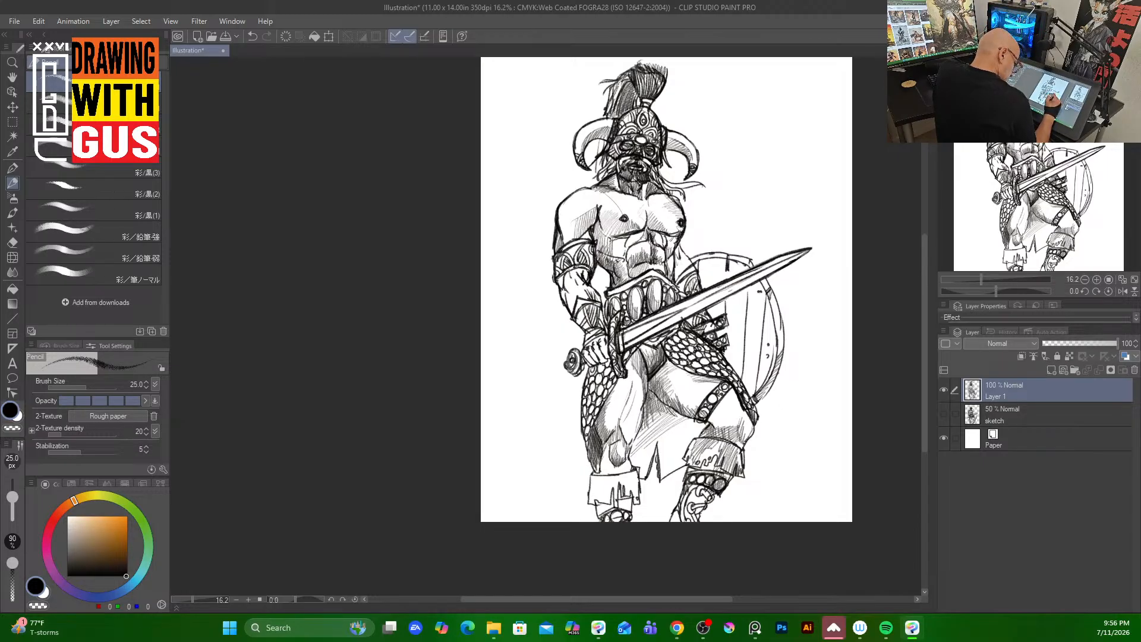
{"action": "left_click_drag", "start_coordinate": [638, 434], "coordinate": [623, 464]}
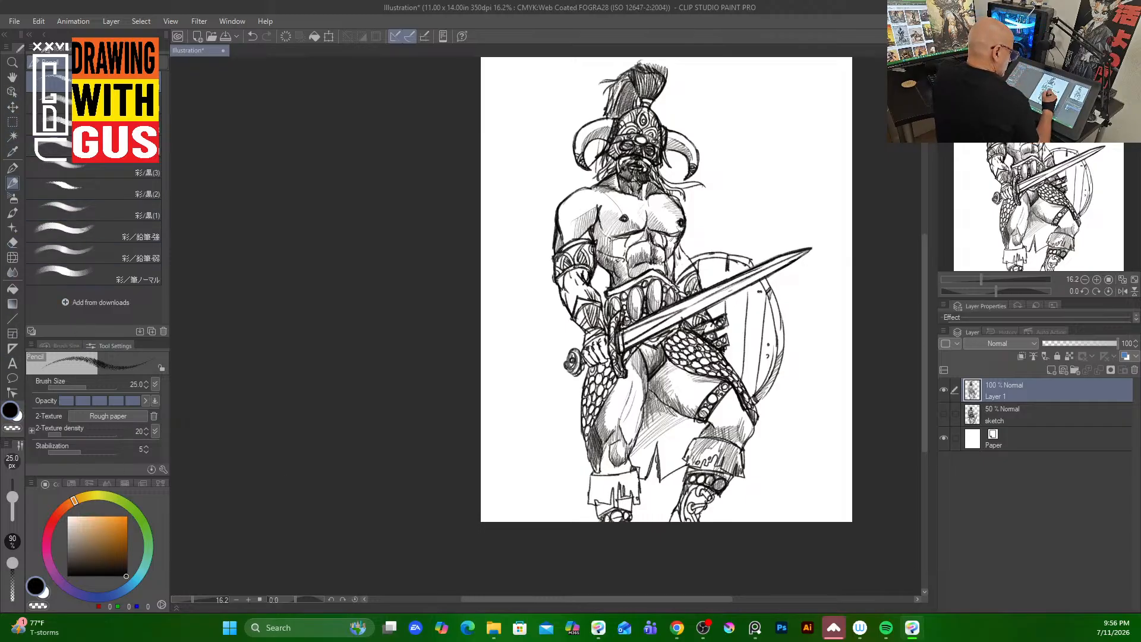
{"action": "left_click_drag", "start_coordinate": [647, 381], "coordinate": [629, 465]}
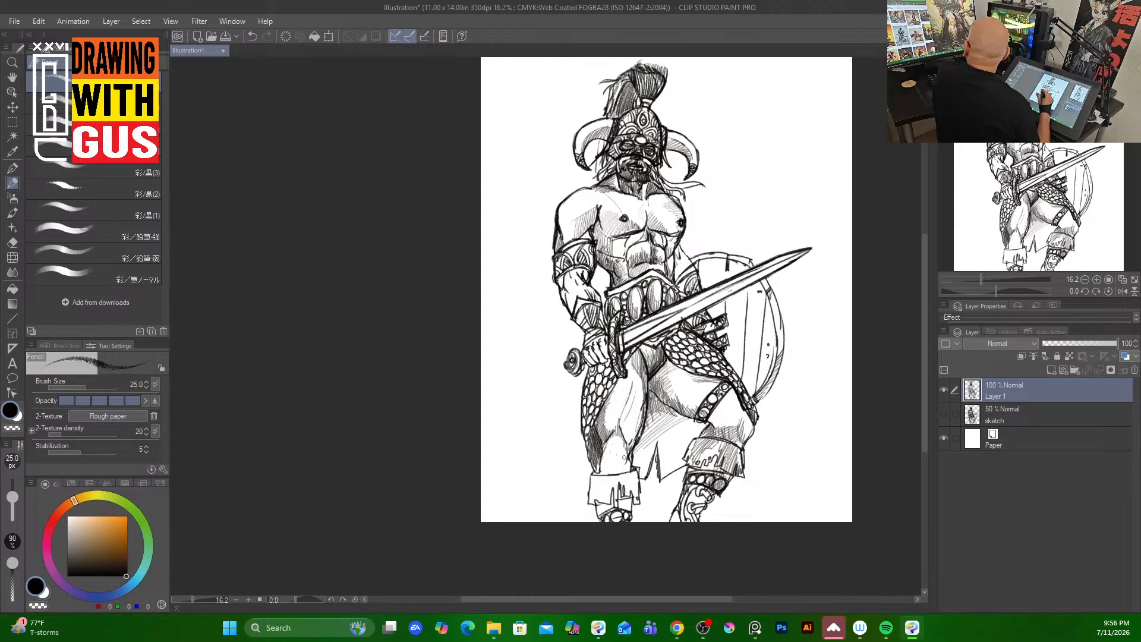
Draw a rounded kneecap detail above the straight leg's boot and darken the outer edge of that leg.
{"action": "mouse_move", "coordinate": [621, 448]}
{"action": "left_mouse_down"}
{"action": "mouse_move", "coordinate": [598, 477]}
{"action": "mouse_move", "coordinate": [632, 521]}
{"action": "left_mouse_up"}
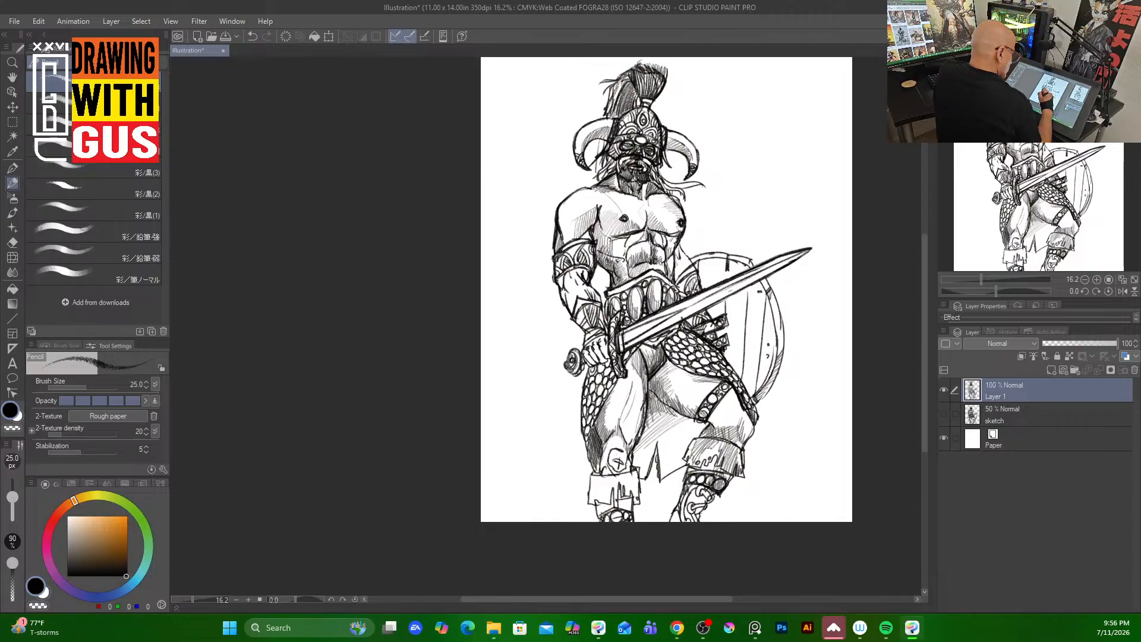
{"action": "left_click_drag", "start_coordinate": [600, 438], "coordinate": [598, 476]}
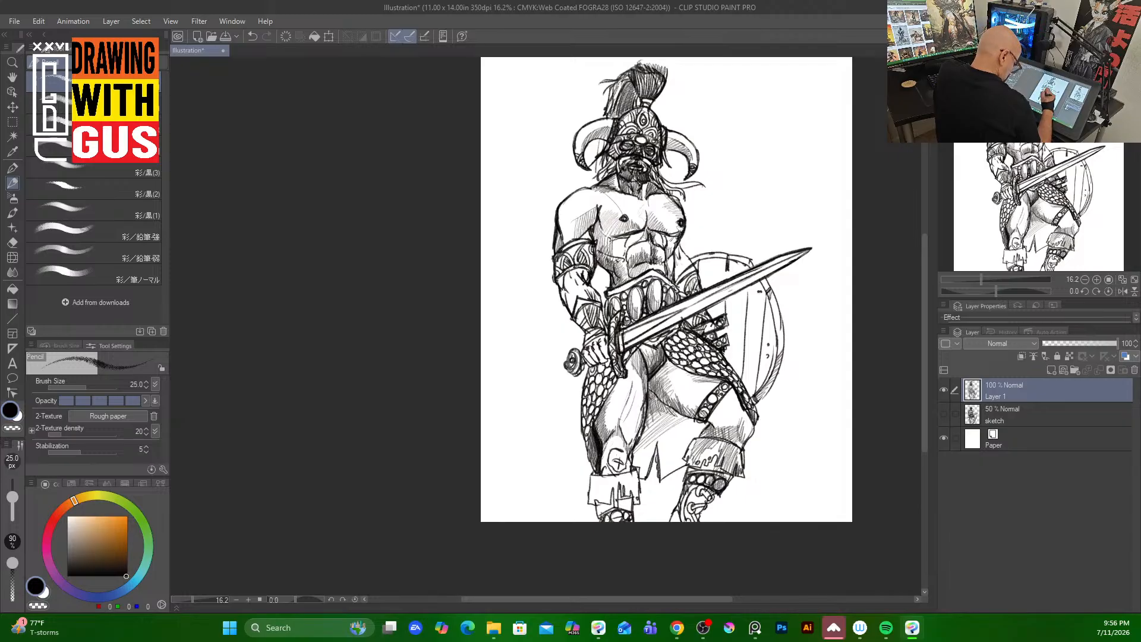
{"action": "mouse_move", "coordinate": [601, 422]}
{"action": "left_mouse_down"}
{"action": "mouse_move", "coordinate": [600, 448]}
{"action": "mouse_move", "coordinate": [598, 435]}
{"action": "left_mouse_up"}
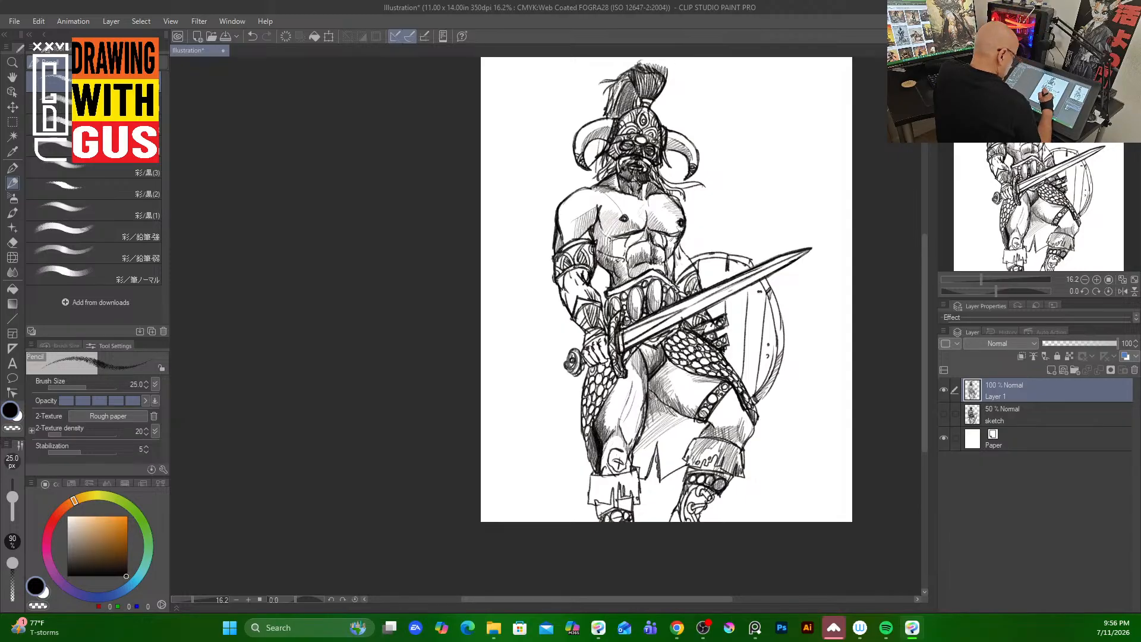
Hatch the straight leg's thigh and kneecap, and add contour lines to the bent leg's knee above its boot cuff.
{"action": "mouse_move", "coordinate": [607, 392]}
{"action": "left_mouse_down"}
{"action": "mouse_move", "coordinate": [593, 427]}
{"action": "mouse_move", "coordinate": [613, 436]}
{"action": "mouse_move", "coordinate": [610, 463]}
{"action": "left_mouse_up"}
{"action": "left_click_drag", "start_coordinate": [621, 452], "coordinate": [609, 470]}
{"action": "left_click_drag", "start_coordinate": [624, 460], "coordinate": [613, 470]}
{"action": "left_click_drag", "start_coordinate": [624, 460], "coordinate": [618, 473]}
{"action": "left_click_drag", "start_coordinate": [626, 450], "coordinate": [604, 478]}
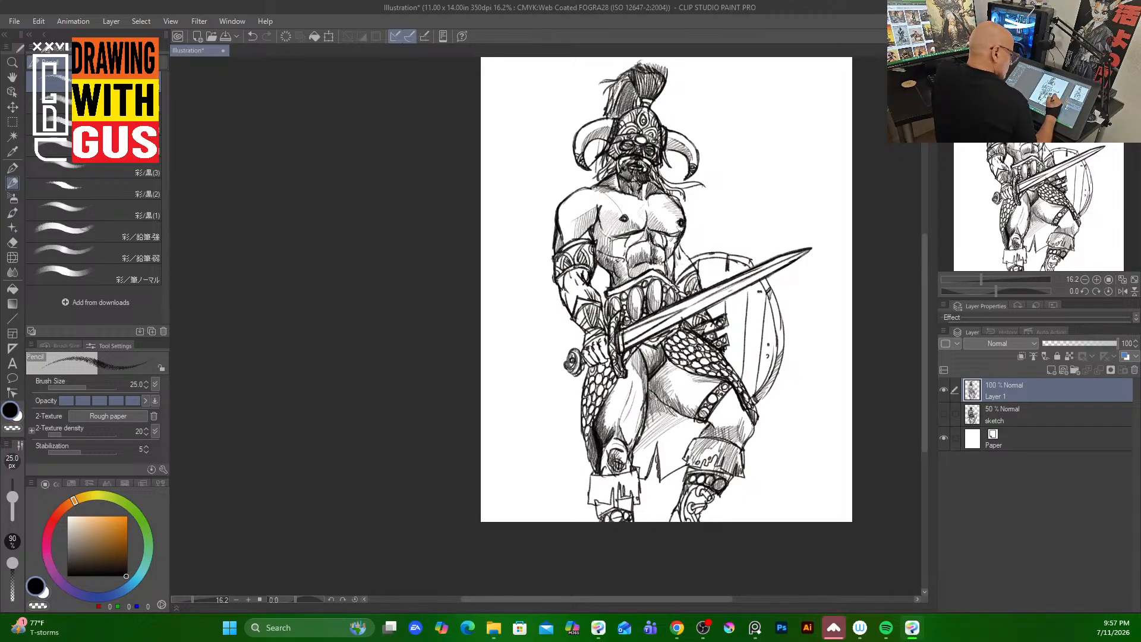
{"action": "mouse_move", "coordinate": [751, 430]}
{"action": "left_mouse_down"}
{"action": "mouse_move", "coordinate": [739, 449]}
{"action": "mouse_move", "coordinate": [708, 429]}
{"action": "mouse_move", "coordinate": [698, 438]}
{"action": "left_mouse_up"}
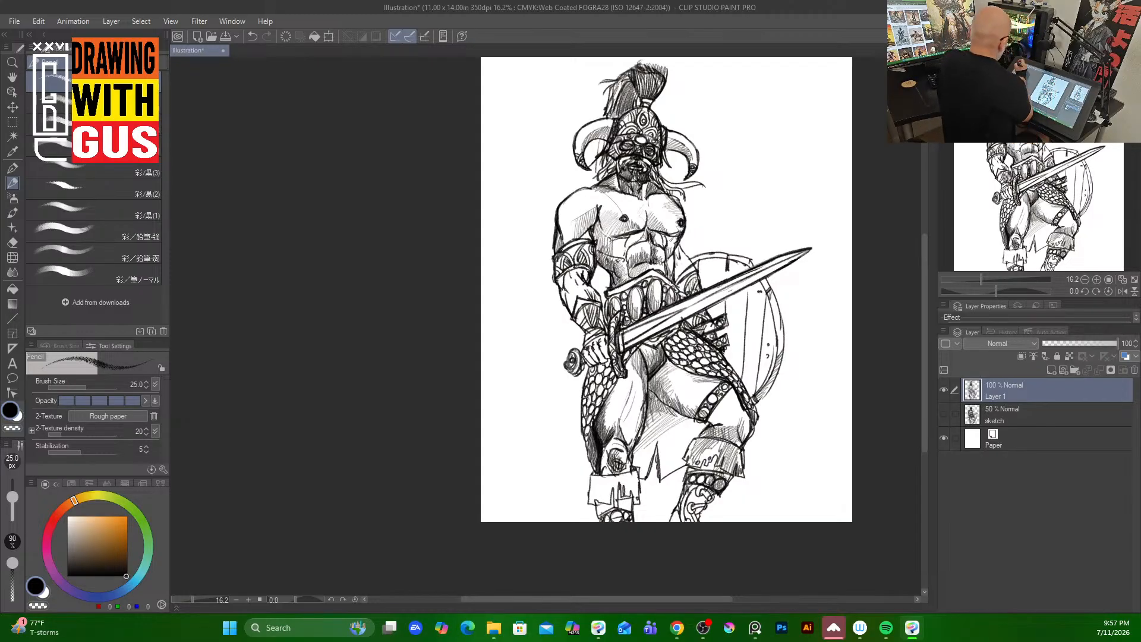
Lasso the bent leg with its boot and shift it slightly inward toward the straight leg.
{"action": "key", "text": "m"}
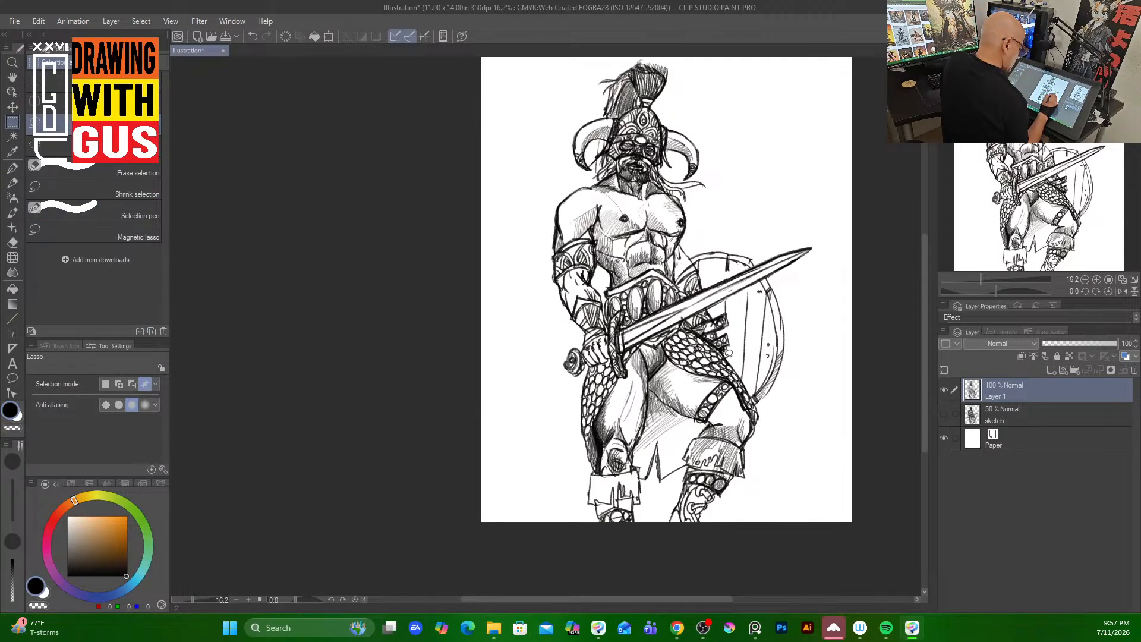
{"action": "mouse_move", "coordinate": [729, 353]}
{"action": "left_mouse_down"}
{"action": "mouse_move", "coordinate": [680, 359]}
{"action": "mouse_move", "coordinate": [661, 389]}
{"action": "mouse_move", "coordinate": [677, 447]}
{"action": "mouse_move", "coordinate": [667, 501]}
{"action": "mouse_move", "coordinate": [693, 535]}
{"action": "mouse_move", "coordinate": [763, 454]}
{"action": "mouse_move", "coordinate": [771, 397]}
{"action": "mouse_move", "coordinate": [725, 343]}
{"action": "left_mouse_up"}
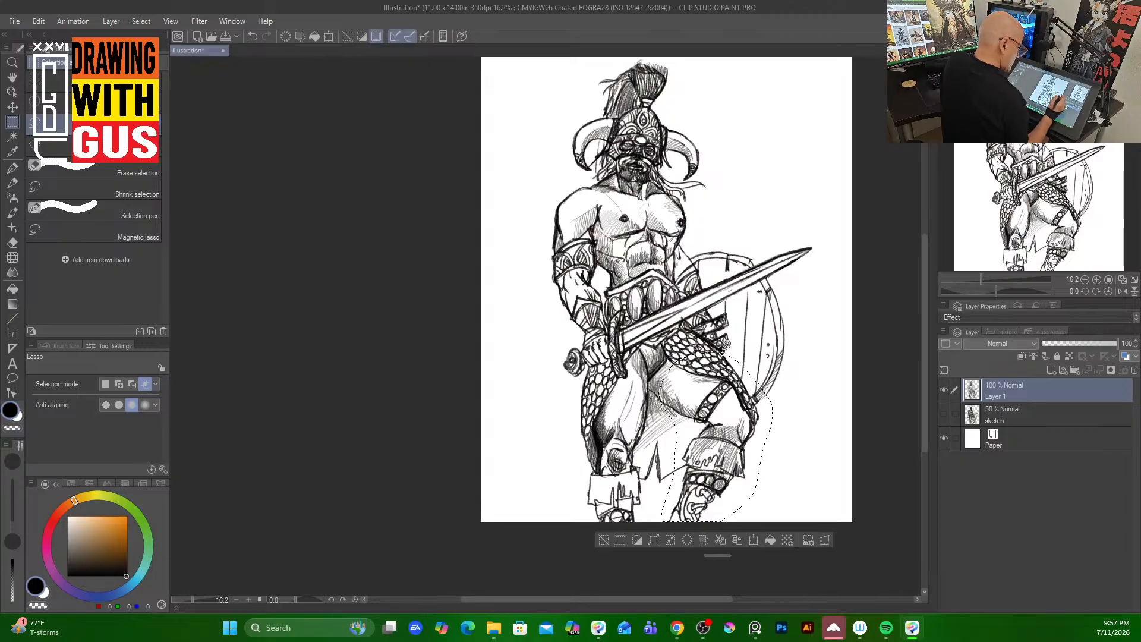
{"action": "left_click", "coordinate": [752, 538]}
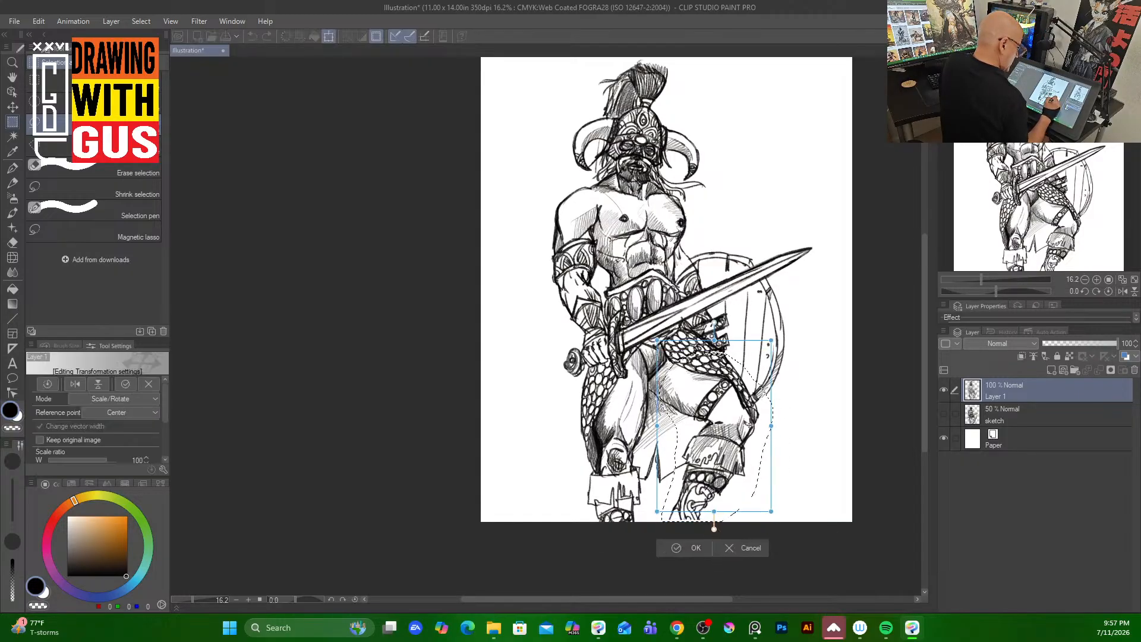
{"action": "left_click_drag", "start_coordinate": [748, 424], "coordinate": [739, 422]}
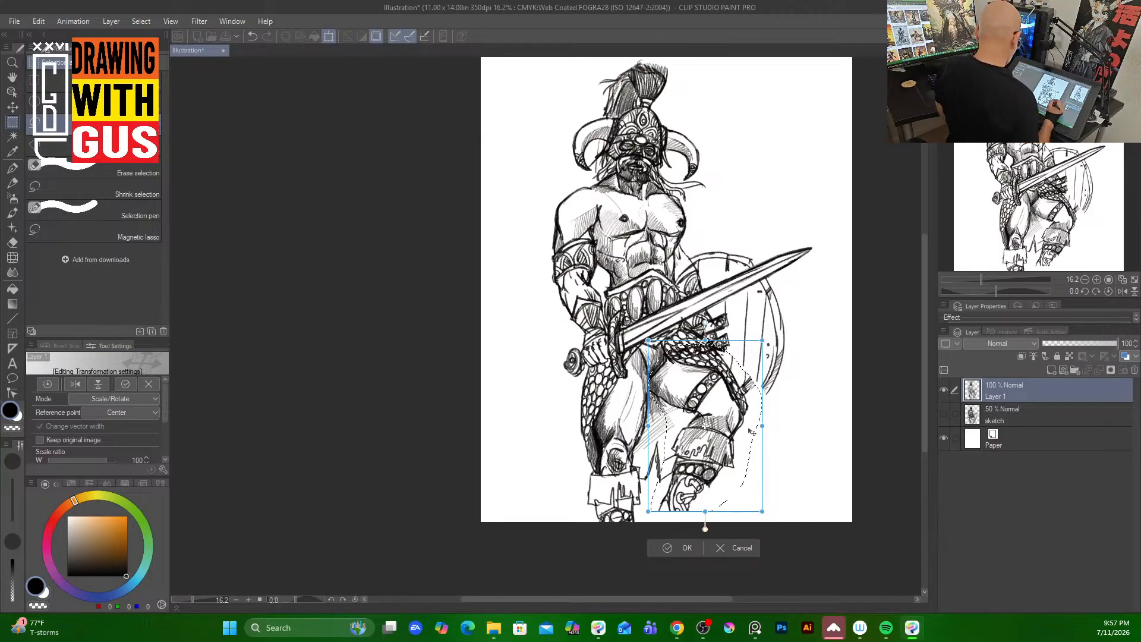
{"action": "left_click", "coordinate": [685, 545]}
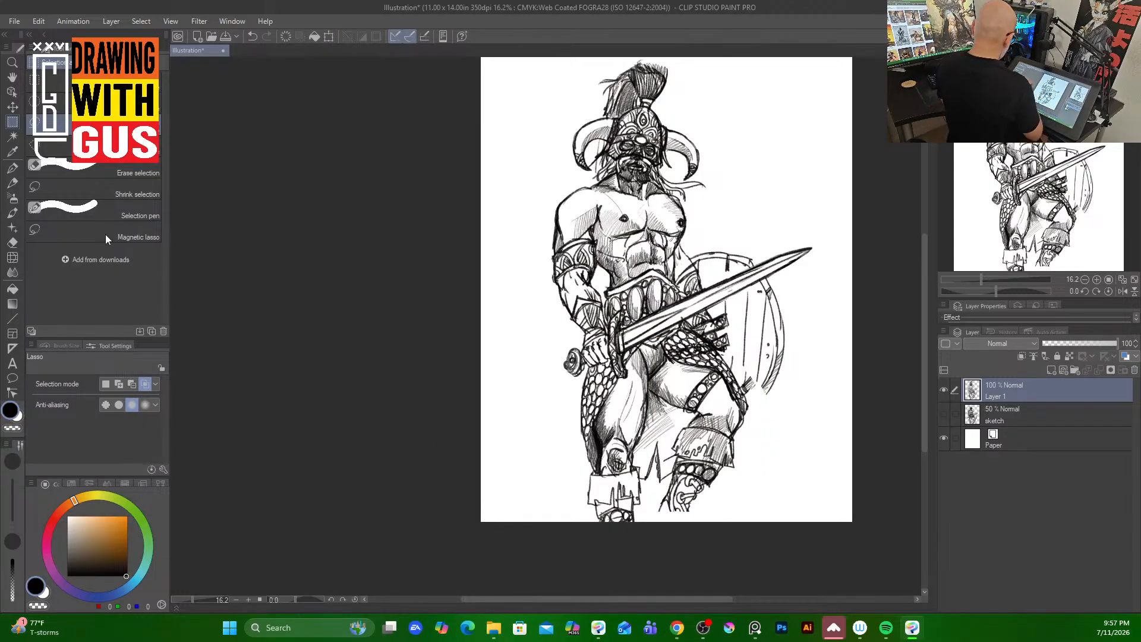
Pencil the bent leg's boot down to the page edge and redraw the shield's missing rim and plank lines beside the knee.
{"action": "left_click", "coordinate": [13, 183]}
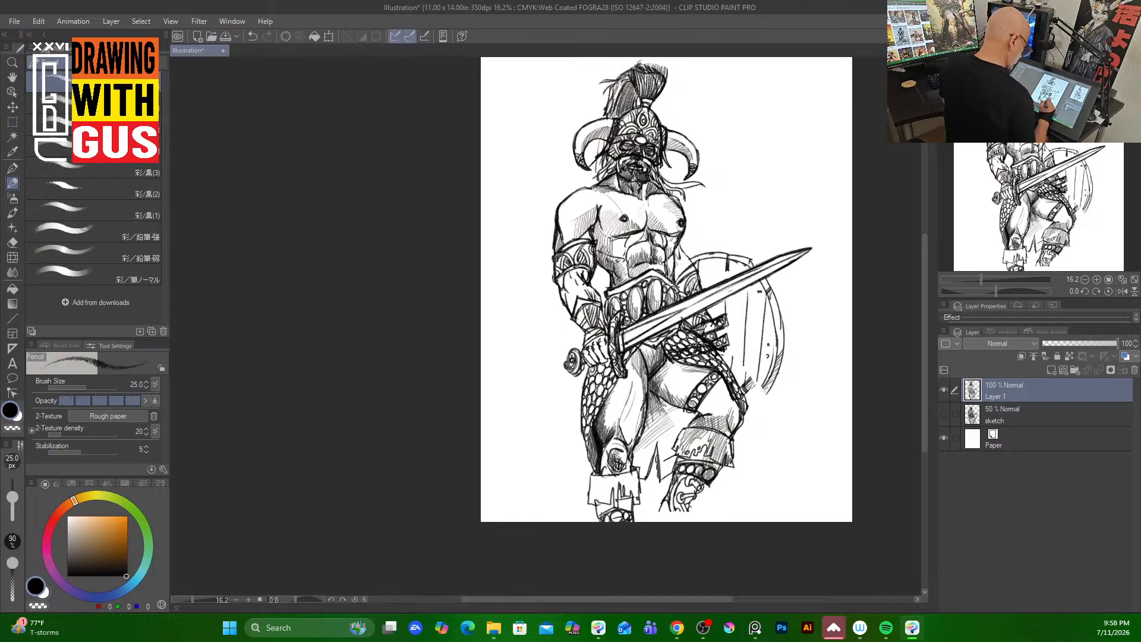
{"action": "mouse_move", "coordinate": [690, 505]}
{"action": "left_mouse_down"}
{"action": "mouse_move", "coordinate": [687, 522]}
{"action": "mouse_move", "coordinate": [656, 511]}
{"action": "mouse_move", "coordinate": [683, 516]}
{"action": "mouse_move", "coordinate": [652, 522]}
{"action": "left_mouse_up"}
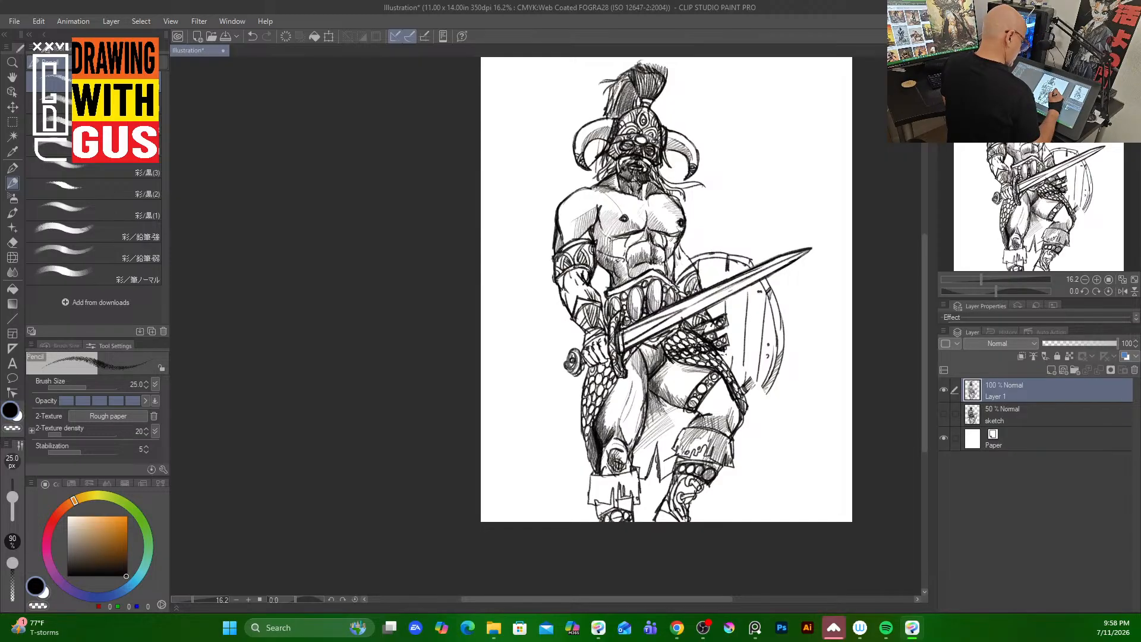
{"action": "mouse_move", "coordinate": [729, 343]}
{"action": "left_mouse_down"}
{"action": "mouse_move", "coordinate": [725, 370]}
{"action": "mouse_move", "coordinate": [751, 400]}
{"action": "mouse_move", "coordinate": [743, 418]}
{"action": "mouse_move", "coordinate": [750, 402]}
{"action": "left_mouse_up"}
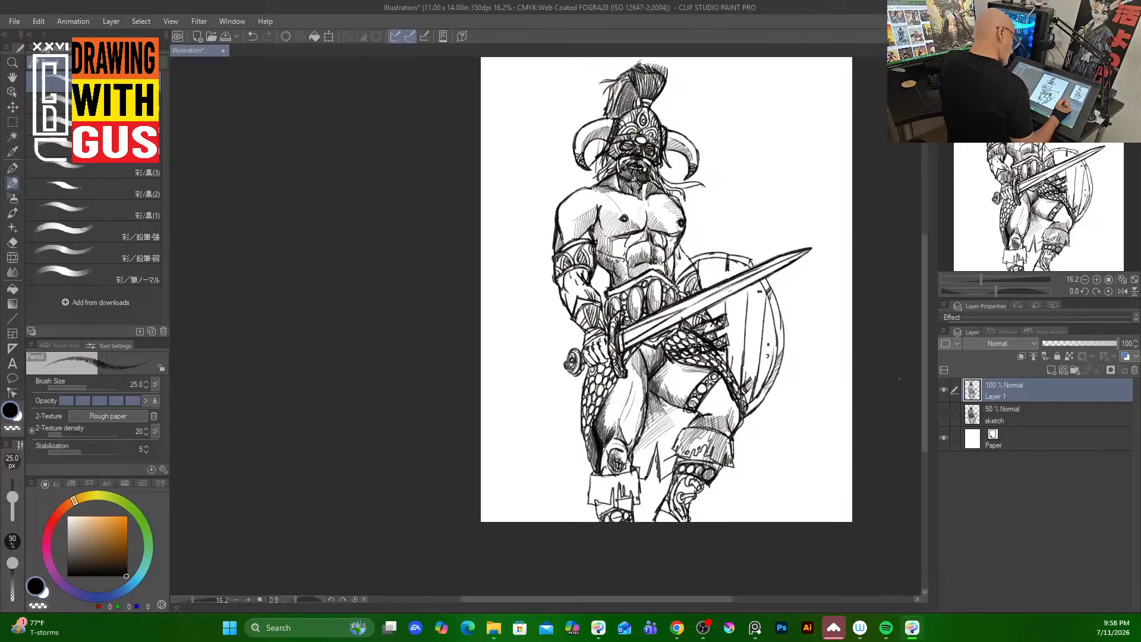
{"action": "left_click_drag", "start_coordinate": [762, 326], "coordinate": [758, 345]}
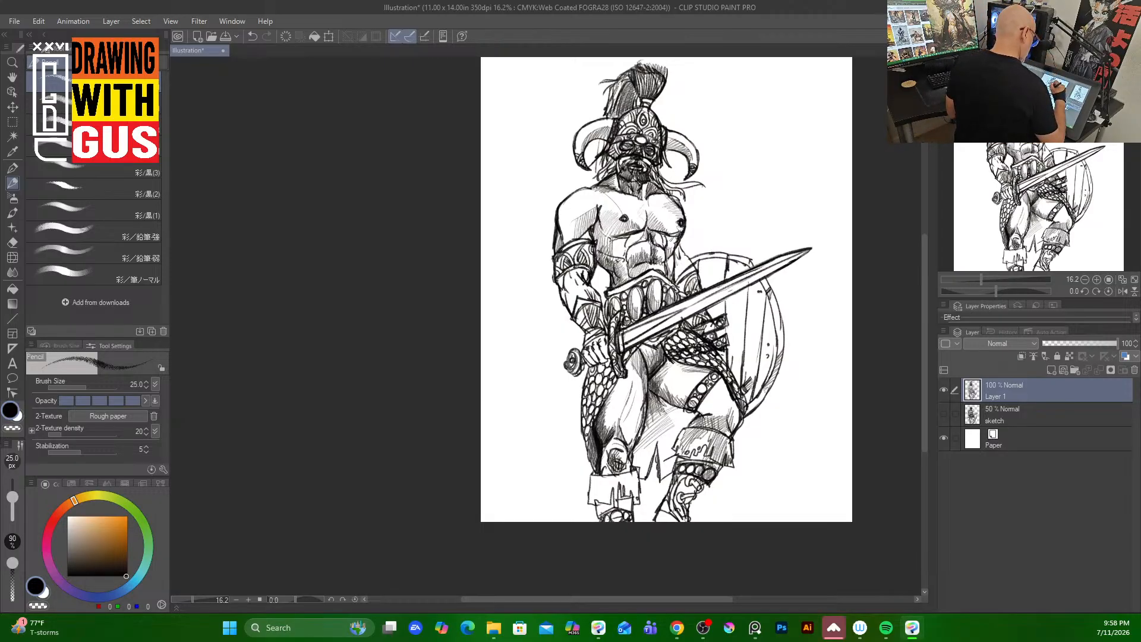
{"action": "left_click_drag", "start_coordinate": [683, 243], "coordinate": [680, 255]}
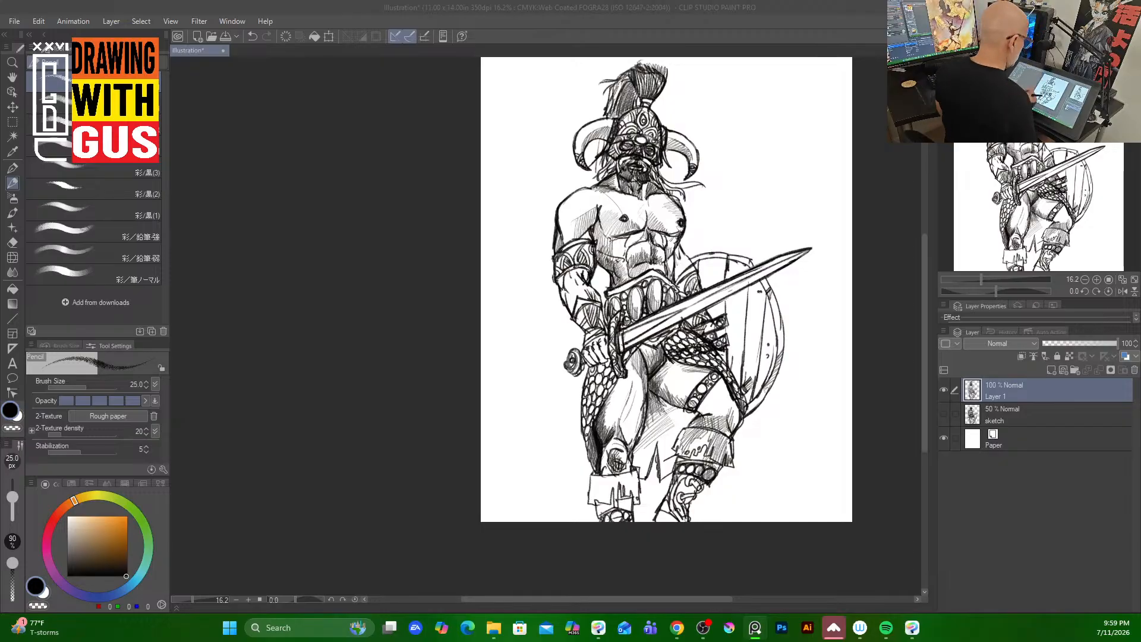
Draw a curved, shaded tattoo around the nipple on the shield-arm side of the chest.
{"action": "left_click", "coordinate": [666, 220]}
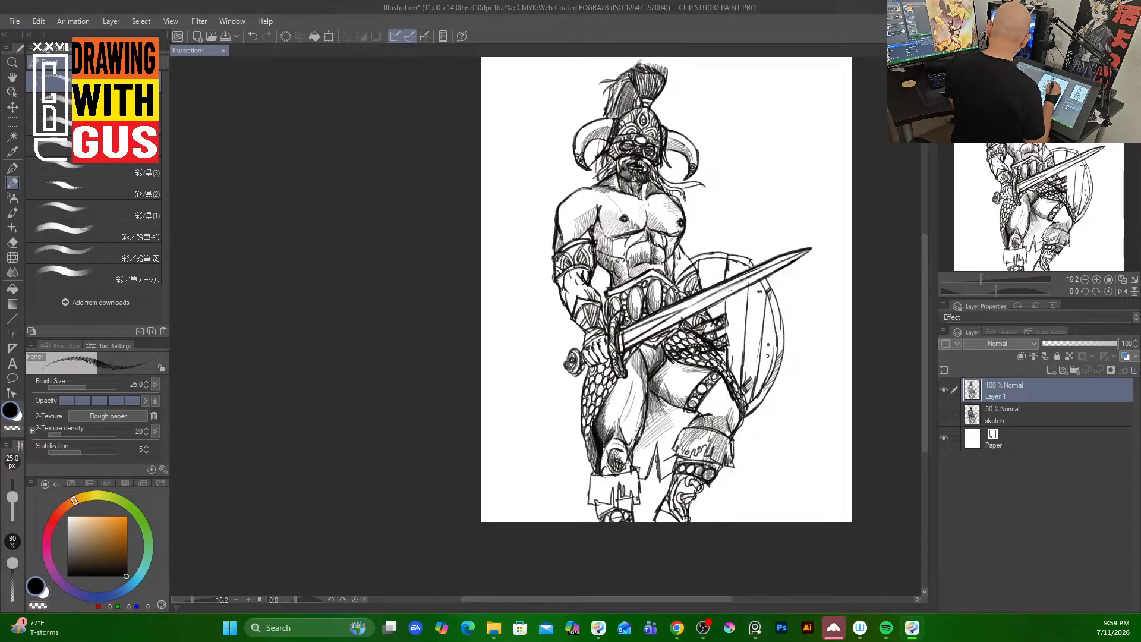
{"action": "scroll", "coordinate": [673, 232], "scroll_direction": "up", "scroll_amount": 5}
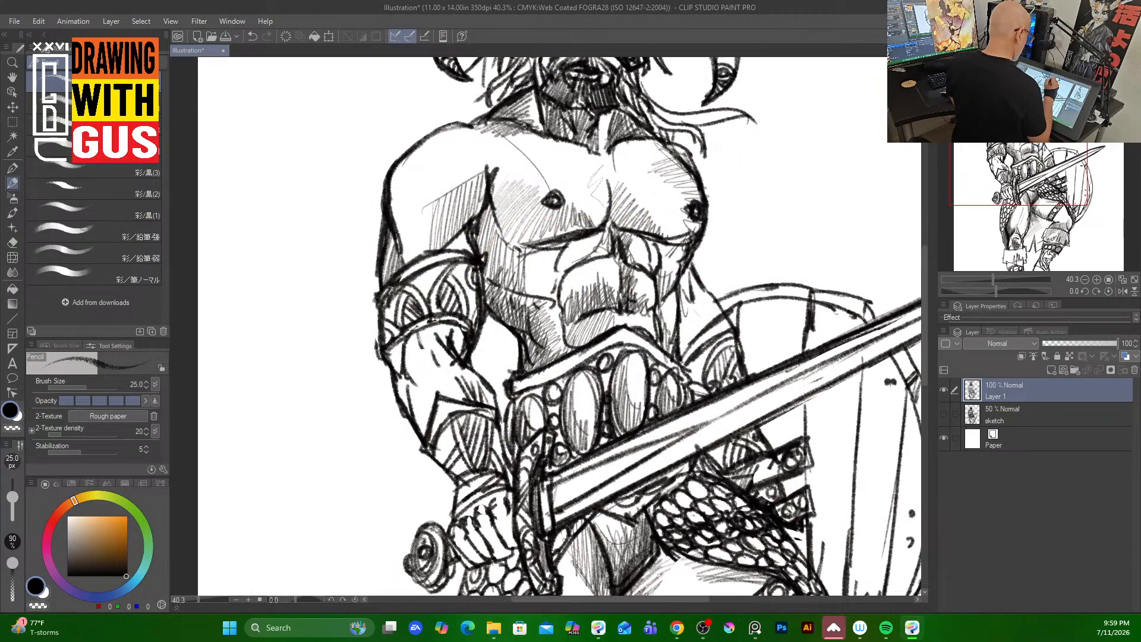
{"action": "mouse_move", "coordinate": [681, 156]}
{"action": "left_mouse_down"}
{"action": "mouse_move", "coordinate": [649, 174]}
{"action": "mouse_move", "coordinate": [681, 174]}
{"action": "mouse_move", "coordinate": [678, 161]}
{"action": "mouse_move", "coordinate": [675, 211]}
{"action": "left_mouse_up"}
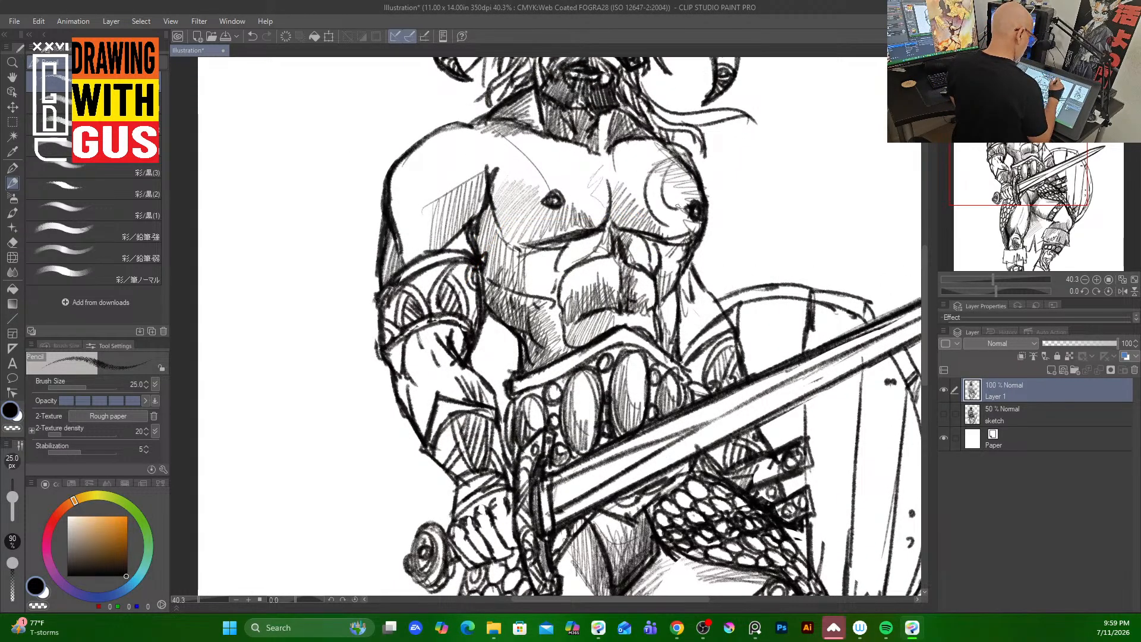
{"action": "mouse_move", "coordinate": [653, 168]}
{"action": "left_mouse_down"}
{"action": "mouse_move", "coordinate": [648, 208]}
{"action": "mouse_move", "coordinate": [666, 201]}
{"action": "mouse_move", "coordinate": [659, 223]}
{"action": "left_mouse_up"}
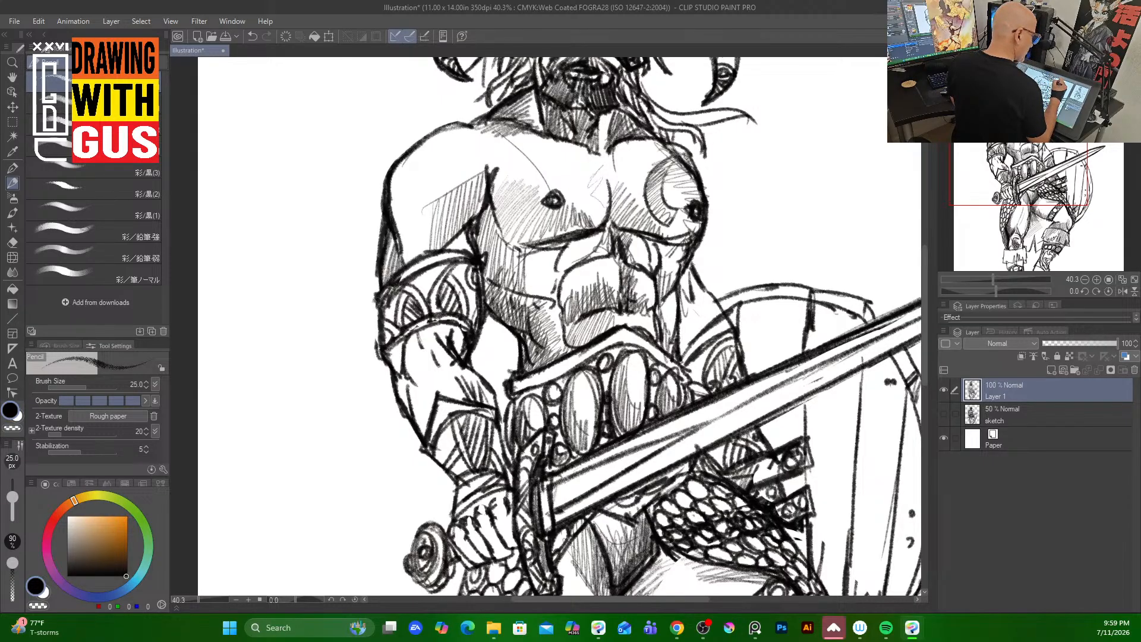
{"action": "mouse_move", "coordinate": [689, 172]}
{"action": "left_mouse_down"}
{"action": "mouse_move", "coordinate": [671, 187]}
{"action": "mouse_move", "coordinate": [707, 198]}
{"action": "mouse_move", "coordinate": [692, 178]}
{"action": "mouse_move", "coordinate": [700, 184]}
{"action": "mouse_move", "coordinate": [681, 187]}
{"action": "mouse_move", "coordinate": [699, 195]}
{"action": "mouse_move", "coordinate": [681, 175]}
{"action": "left_mouse_up"}
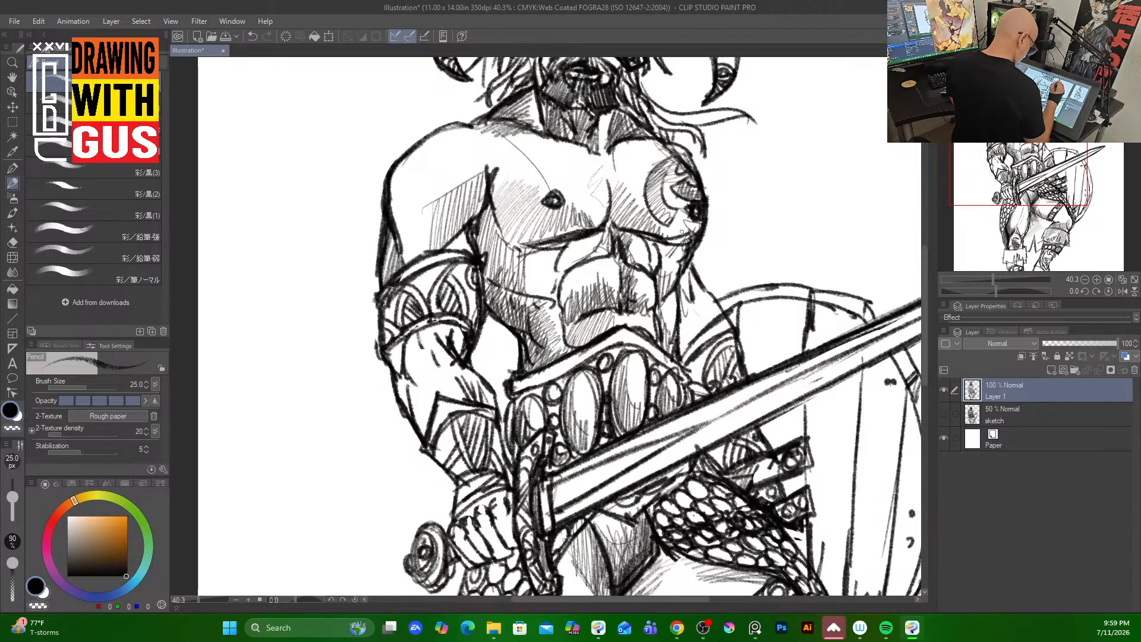
{"action": "mouse_move", "coordinate": [702, 221]}
{"action": "left_mouse_down"}
{"action": "mouse_move", "coordinate": [664, 240]}
{"action": "mouse_move", "coordinate": [674, 244]}
{"action": "left_mouse_up"}
{"action": "left_click_drag", "start_coordinate": [690, 227], "coordinate": [683, 233]}
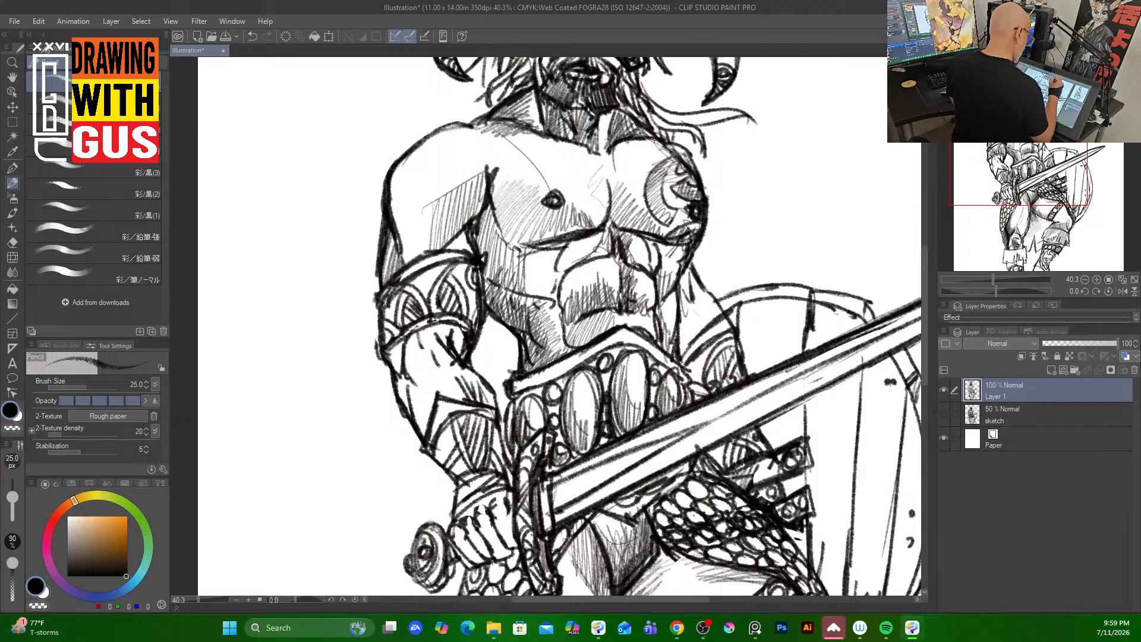
Add a tattoo band down the inner shield-side pectoral and darken the ribs and abdomen beneath it with hatching.
{"action": "mouse_move", "coordinate": [653, 138]}
{"action": "left_mouse_down"}
{"action": "mouse_move", "coordinate": [614, 168]}
{"action": "mouse_move", "coordinate": [621, 227]}
{"action": "mouse_move", "coordinate": [627, 175]}
{"action": "mouse_move", "coordinate": [660, 143]}
{"action": "mouse_move", "coordinate": [617, 184]}
{"action": "mouse_move", "coordinate": [641, 159]}
{"action": "mouse_move", "coordinate": [619, 194]}
{"action": "mouse_move", "coordinate": [627, 259]}
{"action": "mouse_move", "coordinate": [630, 246]}
{"action": "left_mouse_up"}
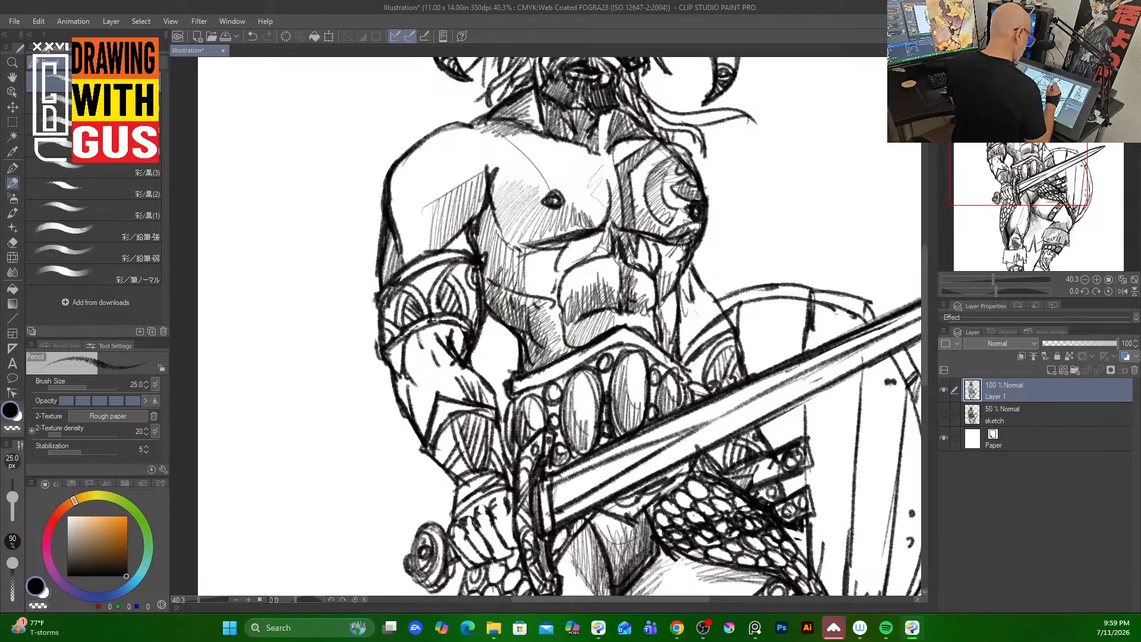
{"action": "left_click_drag", "start_coordinate": [676, 243], "coordinate": [657, 277]}
{"action": "mouse_move", "coordinate": [669, 262]}
{"action": "left_mouse_down"}
{"action": "mouse_move", "coordinate": [636, 288]}
{"action": "mouse_move", "coordinate": [612, 284]}
{"action": "mouse_move", "coordinate": [604, 304]}
{"action": "mouse_move", "coordinate": [653, 303]}
{"action": "mouse_move", "coordinate": [610, 283]}
{"action": "mouse_move", "coordinate": [619, 304]}
{"action": "mouse_move", "coordinate": [641, 304]}
{"action": "left_mouse_up"}
{"action": "mouse_move", "coordinate": [670, 259]}
{"action": "left_mouse_down"}
{"action": "mouse_move", "coordinate": [649, 298]}
{"action": "mouse_move", "coordinate": [660, 295]}
{"action": "left_mouse_up"}
{"action": "mouse_move", "coordinate": [685, 239]}
{"action": "left_mouse_down"}
{"action": "mouse_move", "coordinate": [670, 288]}
{"action": "mouse_move", "coordinate": [678, 267]}
{"action": "left_mouse_up"}
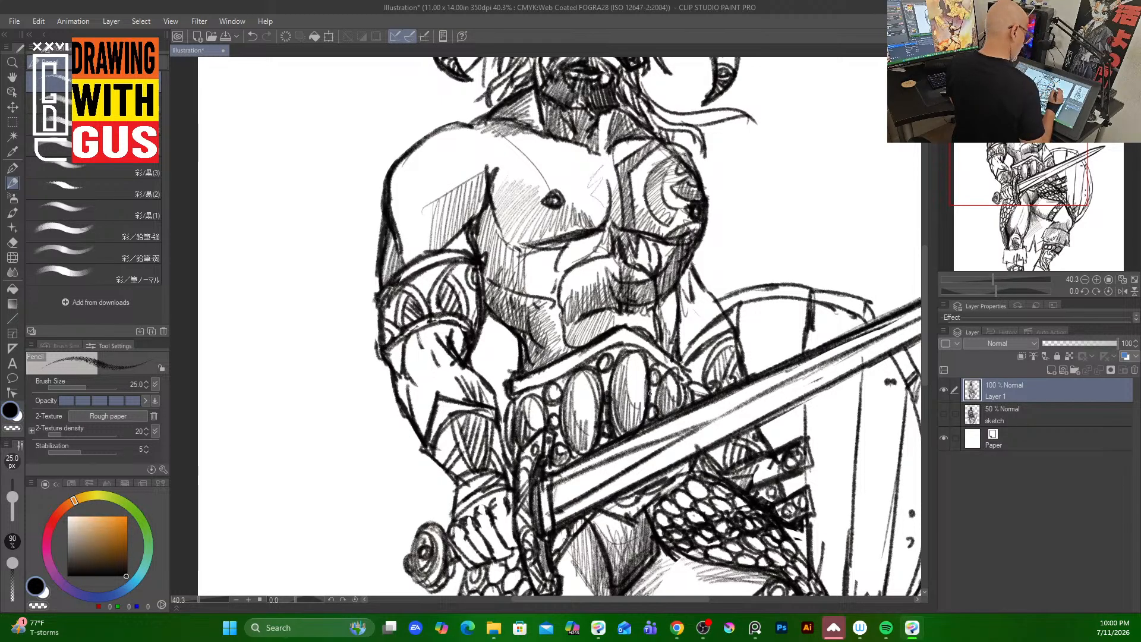
{"action": "mouse_move", "coordinate": [682, 305]}
{"action": "left_mouse_down"}
{"action": "mouse_move", "coordinate": [638, 338]}
{"action": "mouse_move", "coordinate": [650, 352]}
{"action": "mouse_move", "coordinate": [643, 341]}
{"action": "mouse_move", "coordinate": [669, 321]}
{"action": "left_mouse_up"}
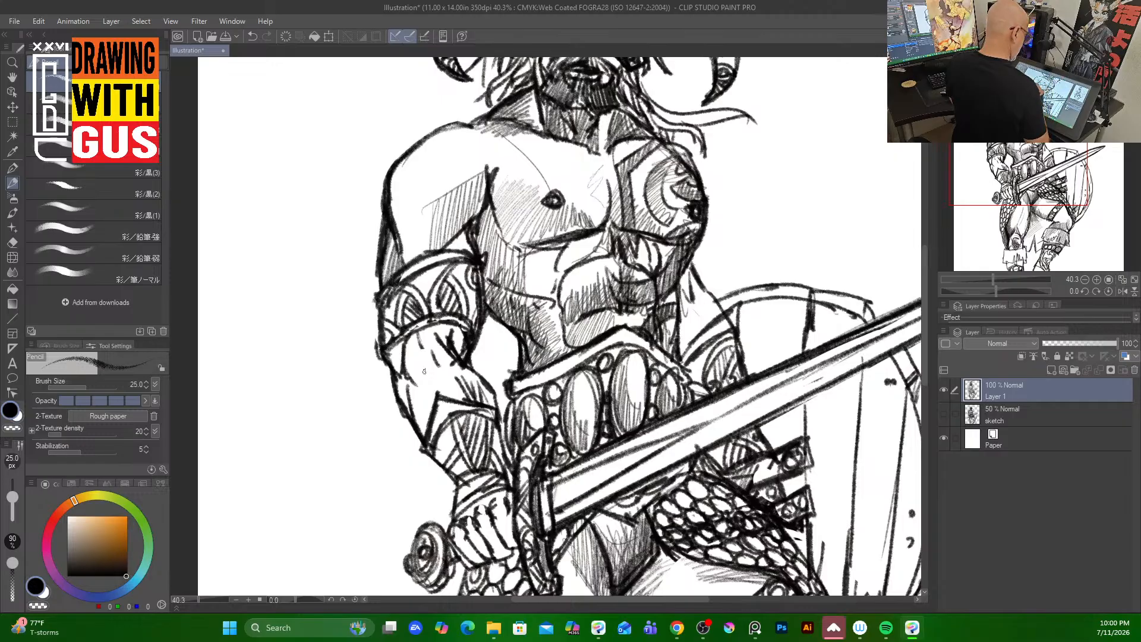
Draw a hooked tattoo band along the sword-side pectoral's lower edge and darken the flank behind the arm.
{"action": "left_click_drag", "start_coordinate": [492, 174], "coordinate": [544, 247]}
{"action": "mouse_move", "coordinate": [537, 208]}
{"action": "left_mouse_down"}
{"action": "mouse_move", "coordinate": [503, 214]}
{"action": "mouse_move", "coordinate": [530, 242]}
{"action": "mouse_move", "coordinate": [532, 222]}
{"action": "mouse_move", "coordinate": [539, 246]}
{"action": "left_mouse_up"}
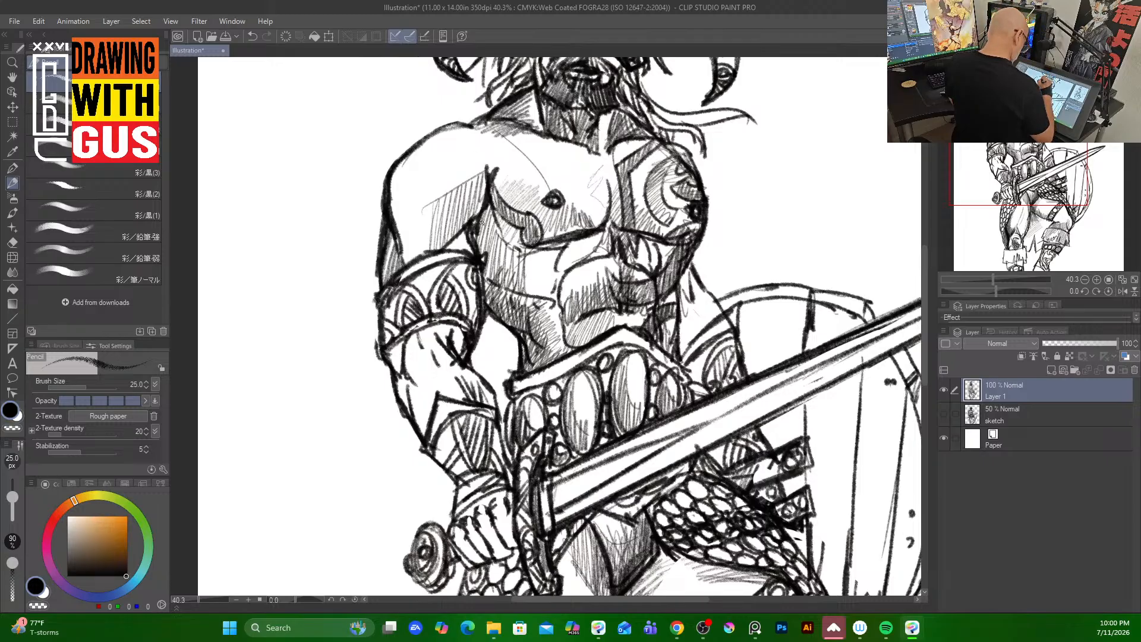
{"action": "mouse_move", "coordinate": [482, 222]}
{"action": "left_mouse_down"}
{"action": "mouse_move", "coordinate": [521, 257]}
{"action": "mouse_move", "coordinate": [513, 321]}
{"action": "left_mouse_up"}
{"action": "mouse_move", "coordinate": [480, 264]}
{"action": "left_mouse_down"}
{"action": "mouse_move", "coordinate": [509, 298]}
{"action": "mouse_move", "coordinate": [493, 310]}
{"action": "left_mouse_up"}
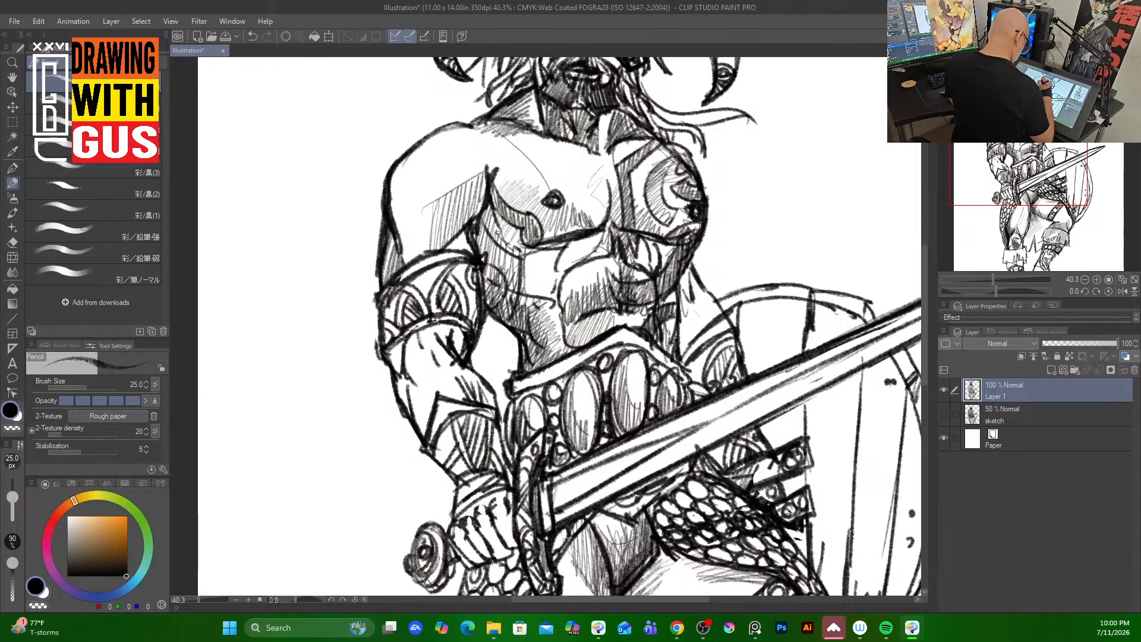
{"action": "mouse_move", "coordinate": [477, 222]}
{"action": "left_mouse_down"}
{"action": "mouse_move", "coordinate": [482, 255]}
{"action": "mouse_move", "coordinate": [506, 274]}
{"action": "mouse_move", "coordinate": [517, 304]}
{"action": "mouse_move", "coordinate": [496, 318]}
{"action": "mouse_move", "coordinate": [484, 267]}
{"action": "mouse_move", "coordinate": [515, 334]}
{"action": "left_mouse_up"}
Add pointed tattoo shapes and dark hatching between the sword-side ribs and the abdominal muscles.
{"action": "mouse_move", "coordinate": [548, 265]}
{"action": "left_mouse_down"}
{"action": "mouse_move", "coordinate": [538, 304]}
{"action": "mouse_move", "coordinate": [546, 285]}
{"action": "left_mouse_up"}
{"action": "left_click_drag", "start_coordinate": [558, 285], "coordinate": [529, 341]}
{"action": "mouse_move", "coordinate": [541, 306]}
{"action": "left_mouse_down"}
{"action": "mouse_move", "coordinate": [534, 332]}
{"action": "mouse_move", "coordinate": [536, 321]}
{"action": "left_mouse_up"}
{"action": "mouse_move", "coordinate": [547, 281]}
{"action": "left_mouse_down"}
{"action": "mouse_move", "coordinate": [536, 312]}
{"action": "mouse_move", "coordinate": [541, 303]}
{"action": "left_mouse_up"}
{"action": "left_click_drag", "start_coordinate": [557, 272], "coordinate": [547, 291]}
{"action": "left_click_drag", "start_coordinate": [558, 265], "coordinate": [547, 282]}
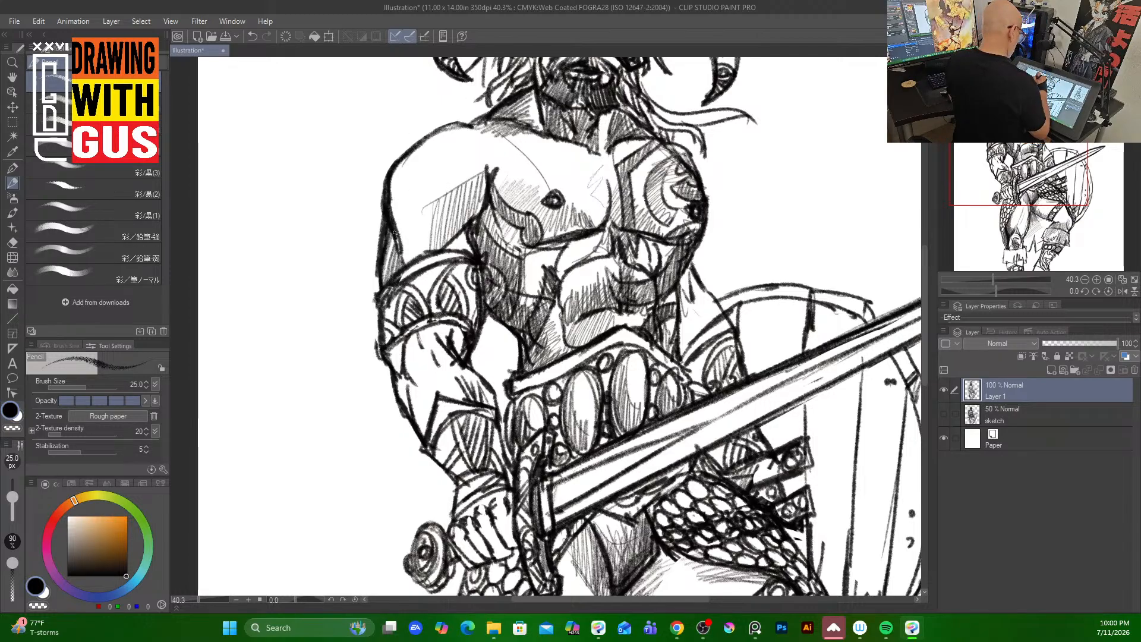
Draw an angular, hatched tattoo band over the sword arm's shoulder.
{"action": "mouse_move", "coordinate": [394, 233]}
{"action": "left_mouse_down"}
{"action": "mouse_move", "coordinate": [461, 167]}
{"action": "mouse_move", "coordinate": [446, 123]}
{"action": "mouse_move", "coordinate": [438, 165]}
{"action": "left_mouse_up"}
{"action": "mouse_move", "coordinate": [443, 162]}
{"action": "left_mouse_down"}
{"action": "mouse_move", "coordinate": [393, 194]}
{"action": "mouse_move", "coordinate": [416, 147]}
{"action": "left_mouse_up"}
{"action": "mouse_move", "coordinate": [384, 182]}
{"action": "left_mouse_down"}
{"action": "mouse_move", "coordinate": [414, 160]}
{"action": "mouse_move", "coordinate": [394, 209]}
{"action": "mouse_move", "coordinate": [406, 189]}
{"action": "mouse_move", "coordinate": [395, 220]}
{"action": "left_mouse_up"}
{"action": "mouse_move", "coordinate": [428, 169]}
{"action": "left_mouse_down"}
{"action": "mouse_move", "coordinate": [426, 186]}
{"action": "mouse_move", "coordinate": [452, 157]}
{"action": "mouse_move", "coordinate": [442, 131]}
{"action": "mouse_move", "coordinate": [449, 149]}
{"action": "left_mouse_up"}
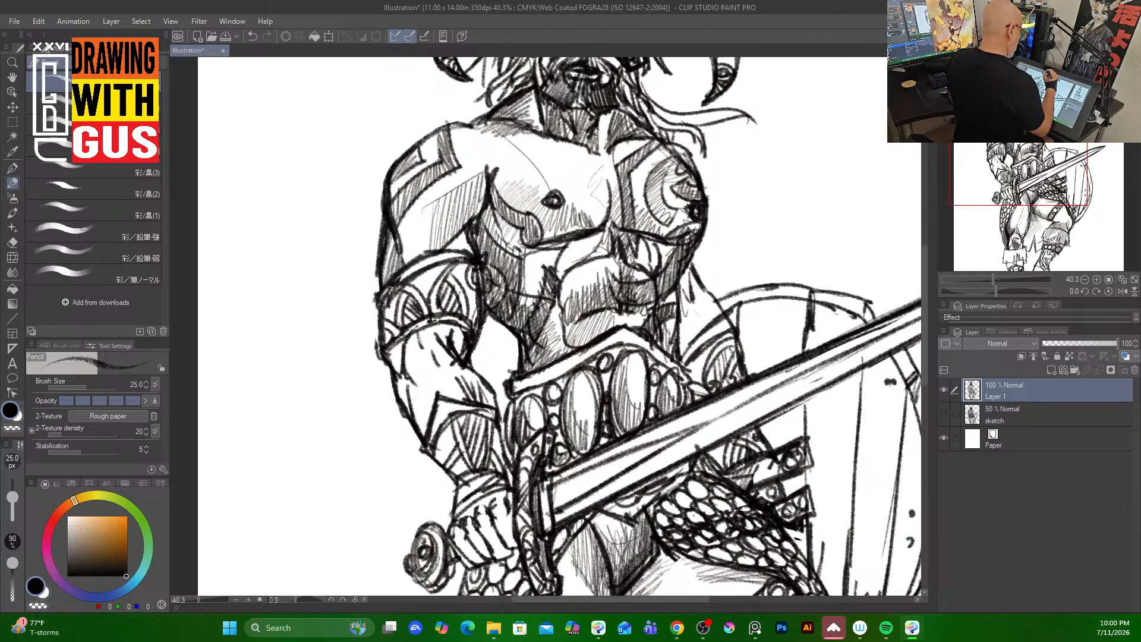
Hatch the trapezius beside the neck and draw curling tattoo marks across the upper chest to the sternum.
{"action": "mouse_move", "coordinate": [514, 117]}
{"action": "left_mouse_down"}
{"action": "mouse_move", "coordinate": [524, 100]}
{"action": "mouse_move", "coordinate": [519, 115]}
{"action": "mouse_move", "coordinate": [528, 110]}
{"action": "left_mouse_up"}
{"action": "left_click_drag", "start_coordinate": [515, 112], "coordinate": [523, 100]}
{"action": "mouse_move", "coordinate": [520, 125]}
{"action": "left_mouse_down"}
{"action": "mouse_move", "coordinate": [505, 105]}
{"action": "mouse_move", "coordinate": [529, 116]}
{"action": "left_mouse_up"}
{"action": "left_click_drag", "start_coordinate": [502, 123], "coordinate": [505, 106]}
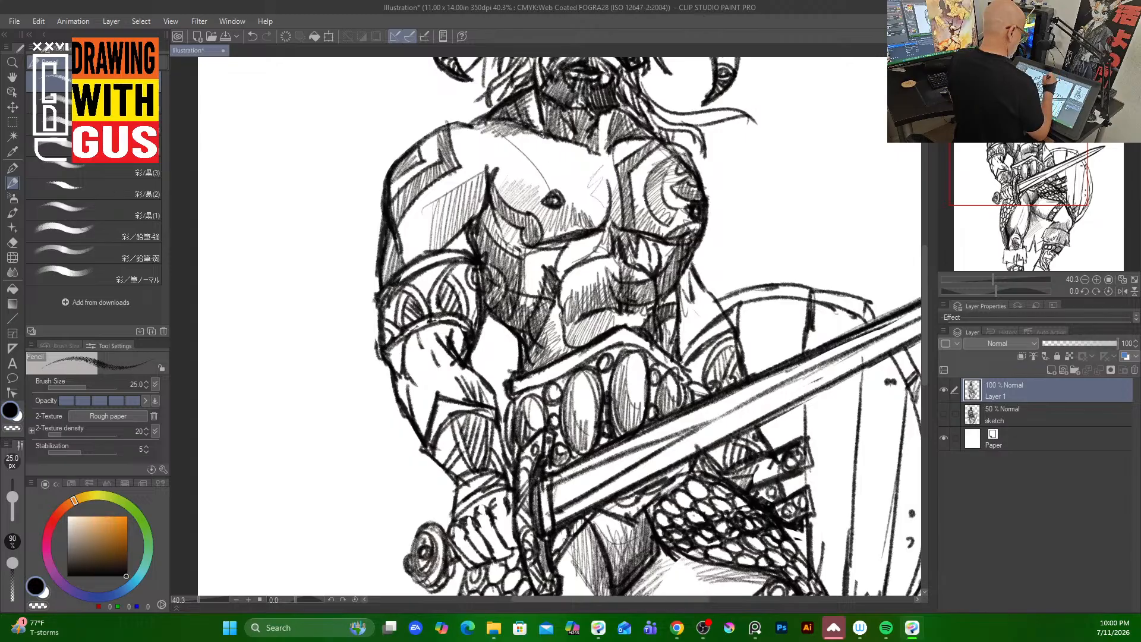
{"action": "mouse_move", "coordinate": [533, 136]}
{"action": "left_mouse_down"}
{"action": "mouse_move", "coordinate": [552, 171]}
{"action": "mouse_move", "coordinate": [529, 169]}
{"action": "mouse_move", "coordinate": [572, 173]}
{"action": "mouse_move", "coordinate": [574, 145]}
{"action": "mouse_move", "coordinate": [580, 185]}
{"action": "mouse_move", "coordinate": [574, 146]}
{"action": "mouse_move", "coordinate": [583, 172]}
{"action": "mouse_move", "coordinate": [571, 179]}
{"action": "mouse_move", "coordinate": [554, 159]}
{"action": "mouse_move", "coordinate": [561, 142]}
{"action": "mouse_move", "coordinate": [549, 142]}
{"action": "mouse_move", "coordinate": [578, 156]}
{"action": "mouse_move", "coordinate": [555, 170]}
{"action": "mouse_move", "coordinate": [571, 144]}
{"action": "mouse_move", "coordinate": [552, 141]}
{"action": "mouse_move", "coordinate": [626, 143]}
{"action": "mouse_move", "coordinate": [584, 162]}
{"action": "mouse_move", "coordinate": [615, 155]}
{"action": "mouse_move", "coordinate": [615, 200]}
{"action": "left_mouse_up"}
{"action": "left_click_drag", "start_coordinate": [609, 159], "coordinate": [613, 231]}
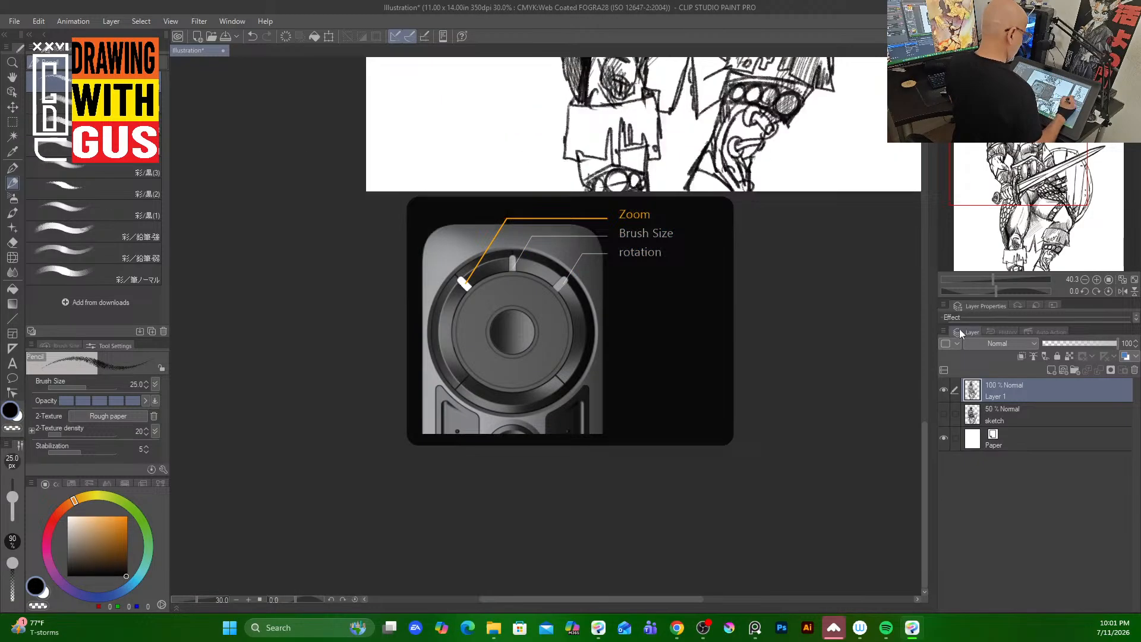
Set Layer 1's blending mode to Multiply and draw windblown hair strands trailing past the shield-side shoulder.
{"action": "left_click_drag", "start_coordinate": [925, 440], "coordinate": [925, 277]}
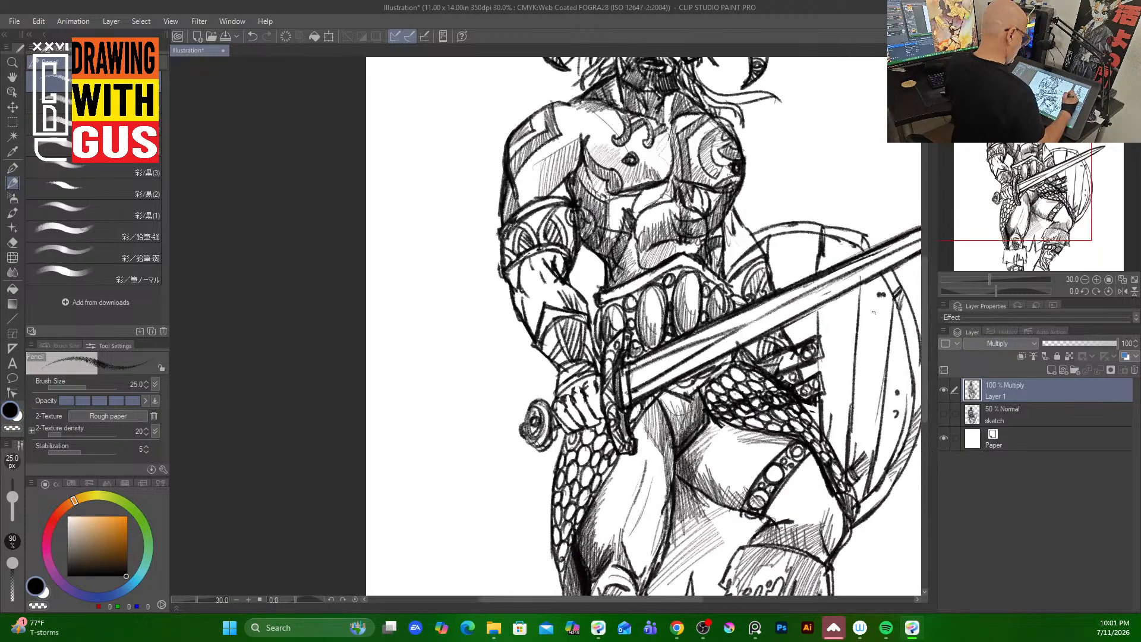
{"action": "scroll", "coordinate": [879, 346], "scroll_direction": "down", "scroll_amount": 3}
{"action": "scroll", "coordinate": [904, 429], "scroll_direction": "down", "scroll_amount": 1}
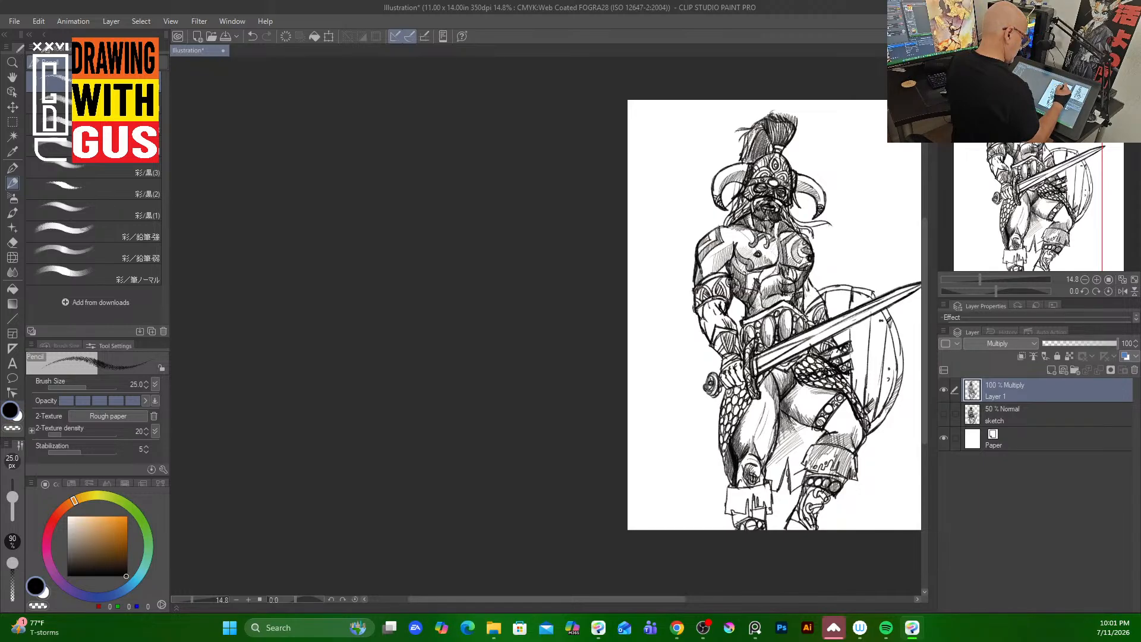
{"action": "mouse_move", "coordinate": [812, 239]}
{"action": "left_mouse_down"}
{"action": "mouse_move", "coordinate": [869, 242]}
{"action": "mouse_move", "coordinate": [835, 249]}
{"action": "mouse_move", "coordinate": [830, 270]}
{"action": "left_mouse_up"}
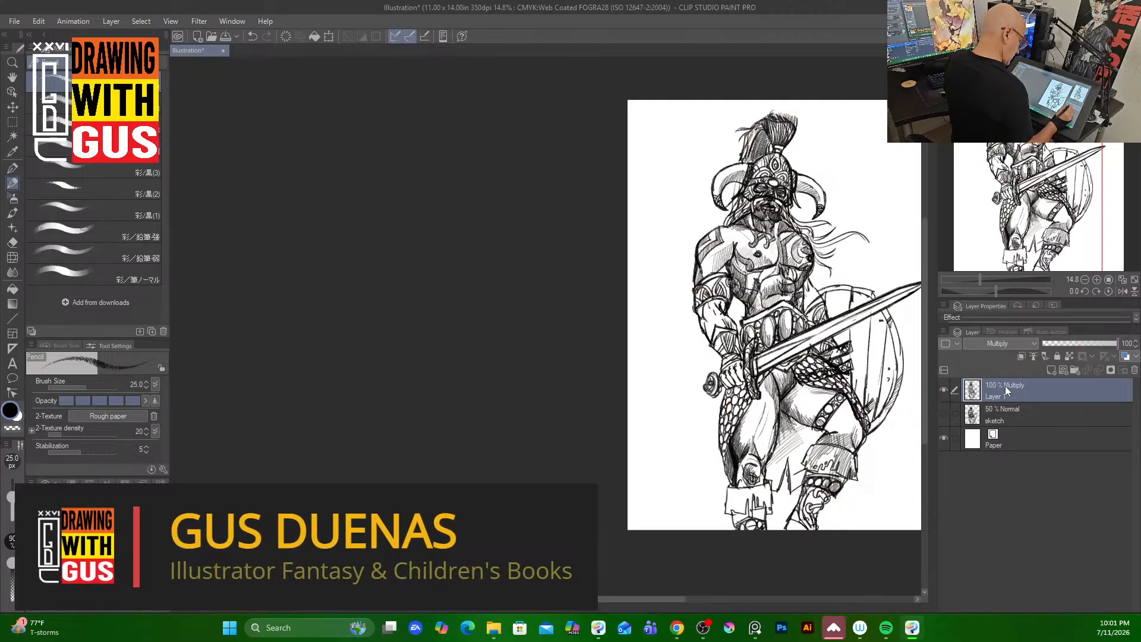
Sketch a hatched rock mound behind the straight leg's boot and a short ground line beside the bent leg's foot.
{"action": "left_click_drag", "start_coordinate": [722, 477], "coordinate": [660, 526]}
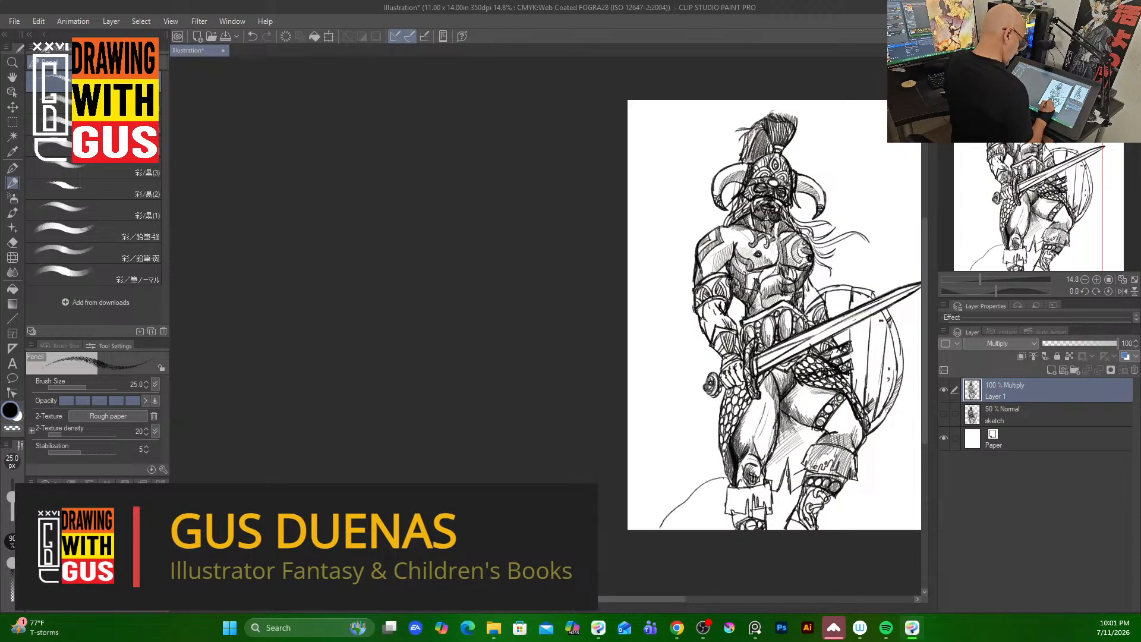
{"action": "mouse_move", "coordinate": [722, 479]}
{"action": "left_mouse_down"}
{"action": "mouse_move", "coordinate": [713, 527]}
{"action": "mouse_move", "coordinate": [685, 494]}
{"action": "mouse_move", "coordinate": [661, 525]}
{"action": "mouse_move", "coordinate": [684, 531]}
{"action": "mouse_move", "coordinate": [672, 523]}
{"action": "left_mouse_up"}
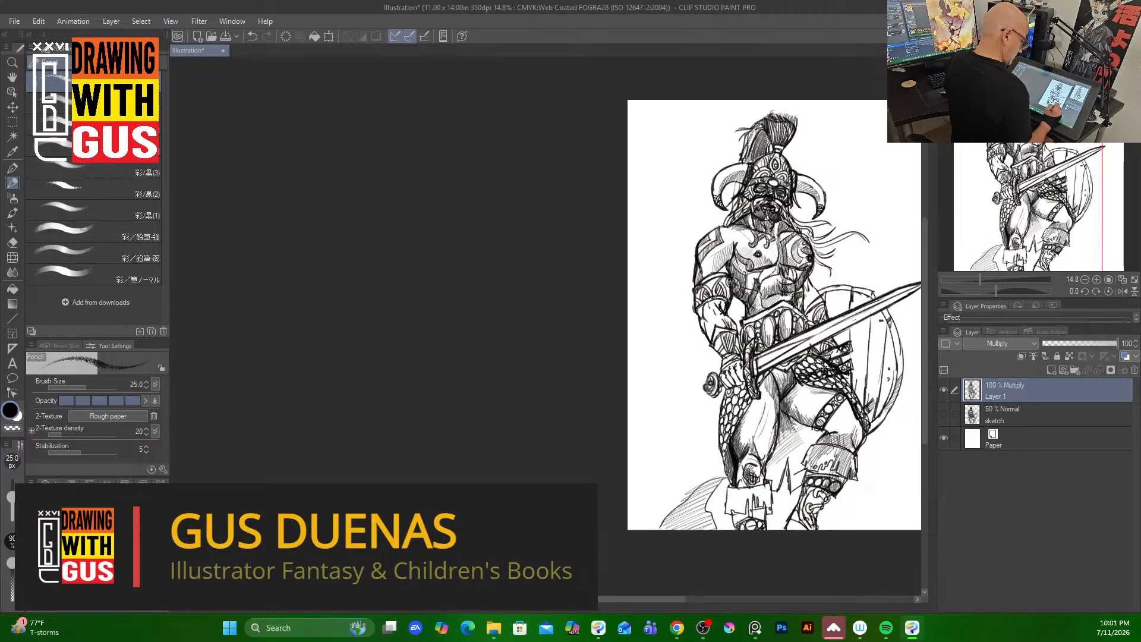
{"action": "left_click_drag", "start_coordinate": [823, 507], "coordinate": [854, 526]}
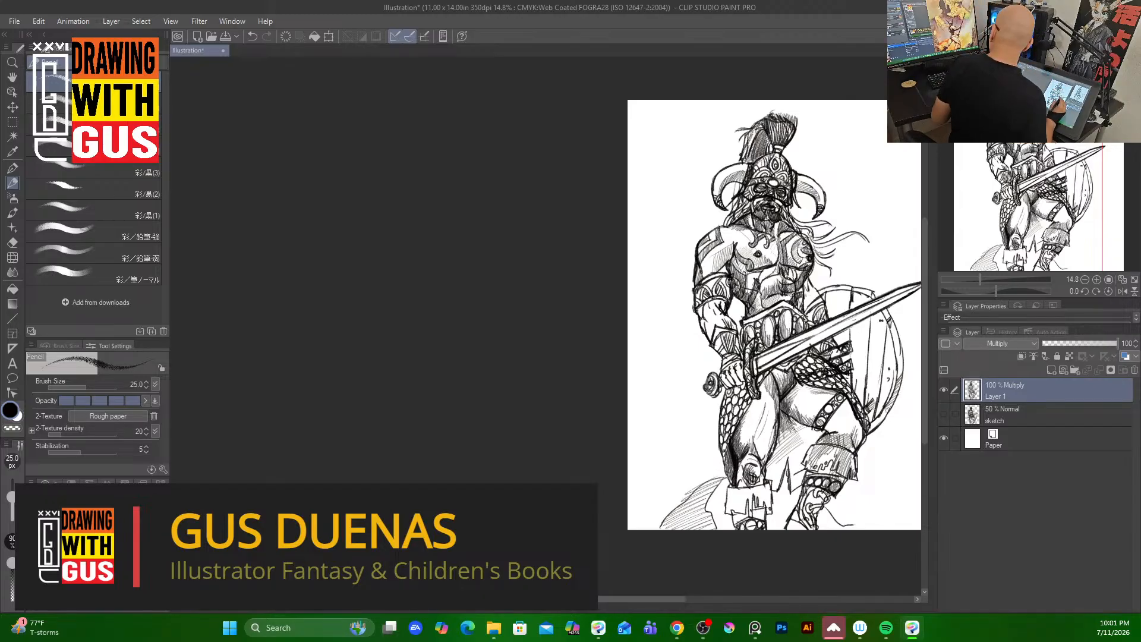
Darken the abdominal muscles with hatching from beneath the chest down to the belt.
{"action": "left_click_drag", "start_coordinate": [831, 415], "coordinate": [669, 379]}
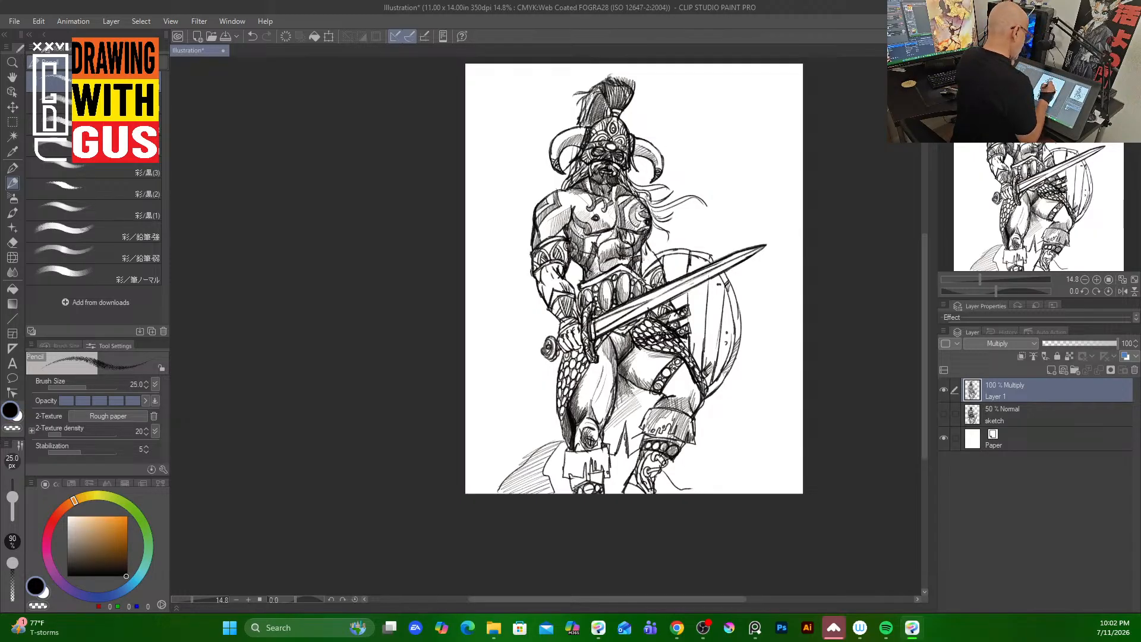
{"action": "left_click_drag", "start_coordinate": [593, 234], "coordinate": [643, 229]}
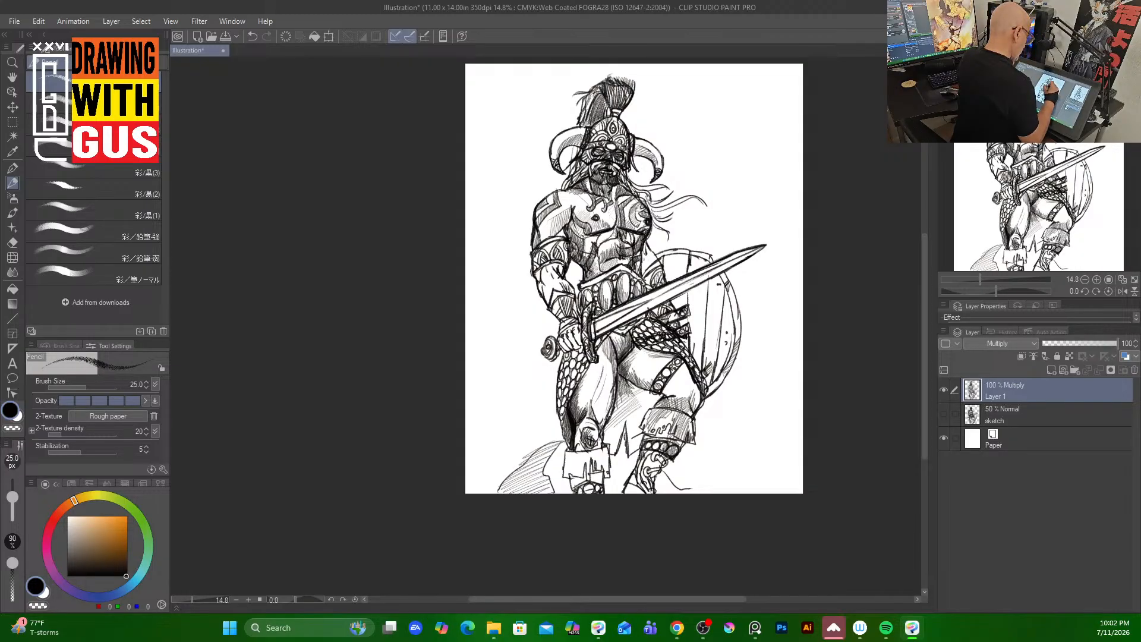
{"action": "mouse_move", "coordinate": [602, 243]}
{"action": "left_mouse_down"}
{"action": "mouse_move", "coordinate": [614, 238]}
{"action": "mouse_move", "coordinate": [616, 263]}
{"action": "mouse_move", "coordinate": [633, 275]}
{"action": "left_mouse_up"}
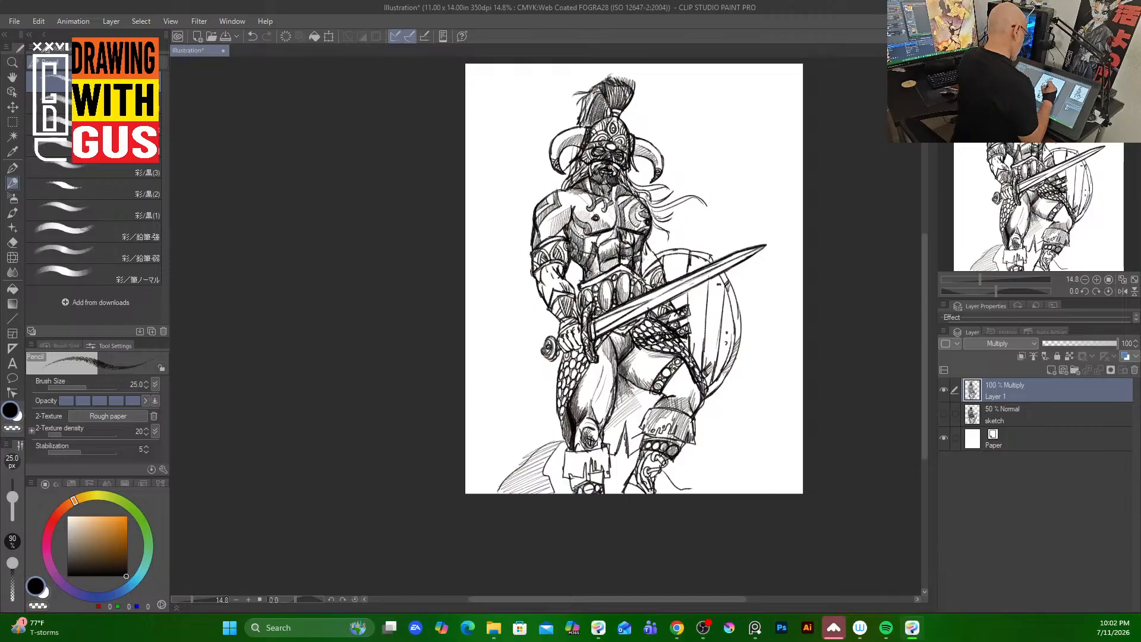
{"action": "mouse_move", "coordinate": [599, 261]}
{"action": "left_mouse_down"}
{"action": "mouse_move", "coordinate": [611, 270]}
{"action": "mouse_move", "coordinate": [587, 279]}
{"action": "left_mouse_up"}
{"action": "left_click_drag", "start_coordinate": [594, 270], "coordinate": [584, 283]}
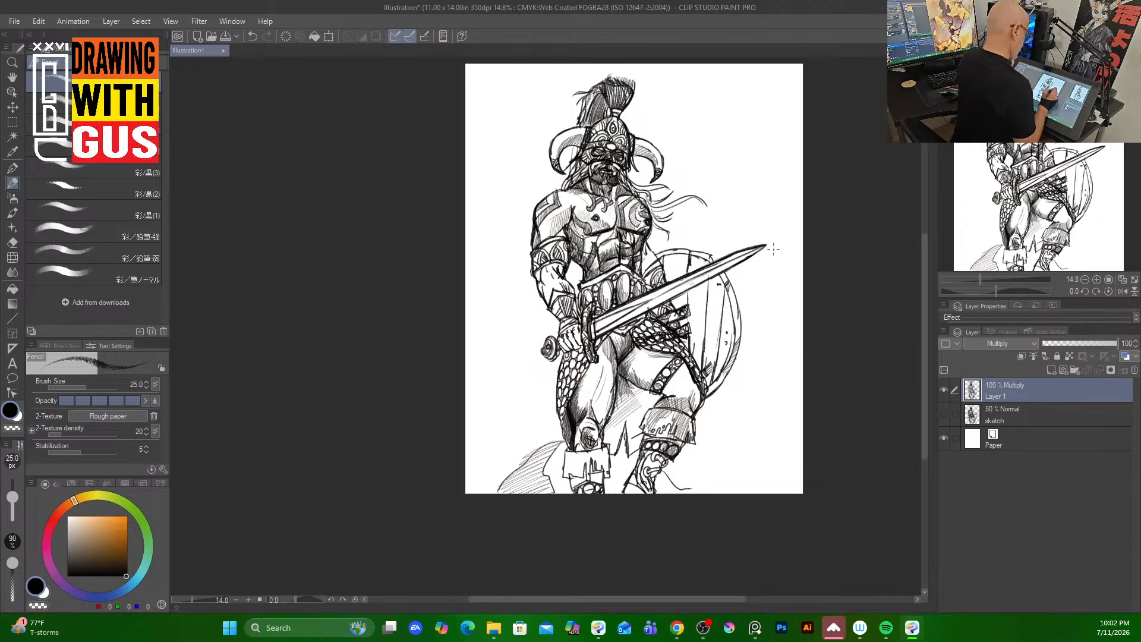
Add short pencil hatching strokes around the lower abdomen and the ornamented belt on Layer 1.
{"action": "left_click_drag", "start_coordinate": [607, 281], "coordinate": [600, 296]}
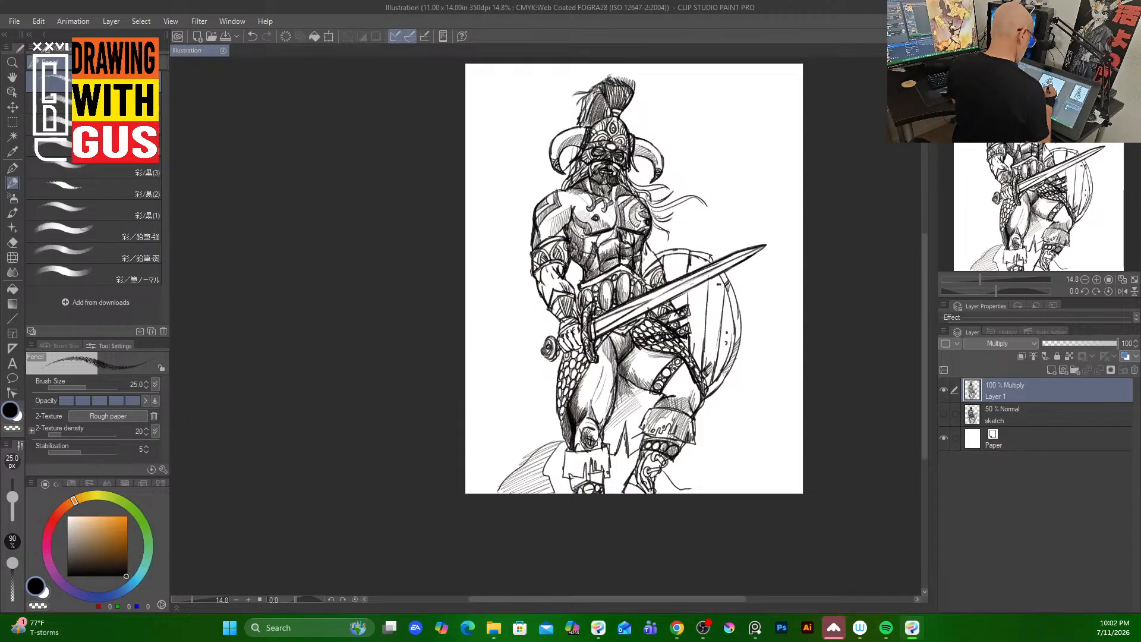
{"action": "scroll", "coordinate": [599, 295], "scroll_direction": "up", "scroll_amount": 4}
{"action": "left_click_drag", "start_coordinate": [600, 293], "coordinate": [603, 306]}
{"action": "mouse_move", "coordinate": [648, 273]}
{"action": "left_mouse_down"}
{"action": "mouse_move", "coordinate": [639, 306]}
{"action": "mouse_move", "coordinate": [642, 279]}
{"action": "mouse_move", "coordinate": [644, 302]}
{"action": "mouse_move", "coordinate": [678, 301]}
{"action": "left_mouse_up"}
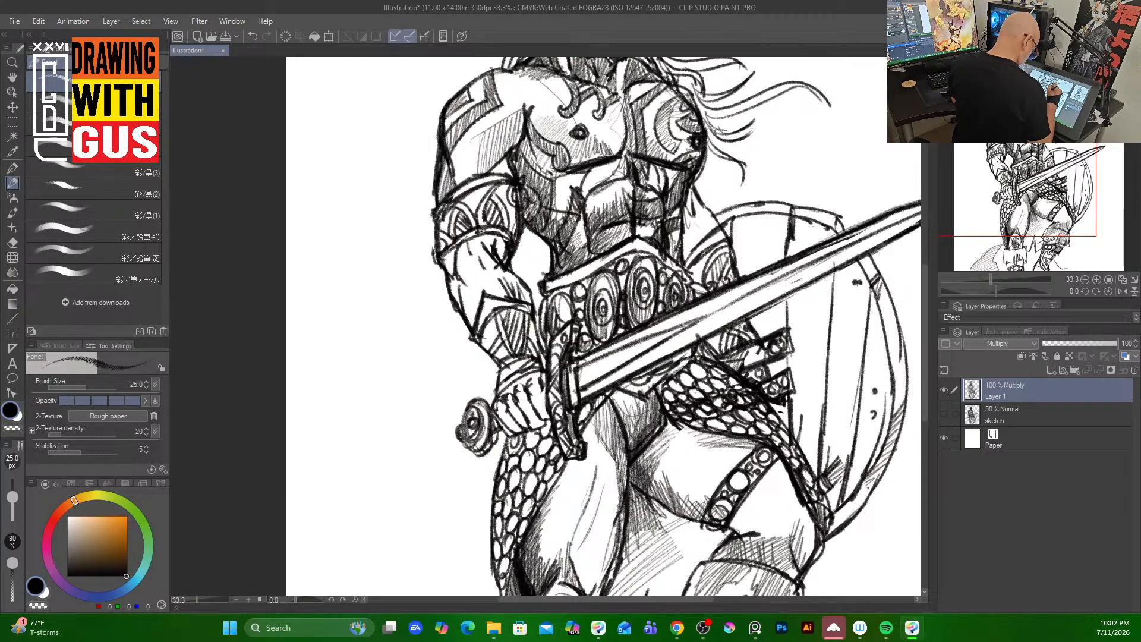
{"action": "mouse_move", "coordinate": [569, 299]}
{"action": "left_mouse_down"}
{"action": "mouse_move", "coordinate": [555, 325]}
{"action": "mouse_move", "coordinate": [565, 321]}
{"action": "left_mouse_up"}
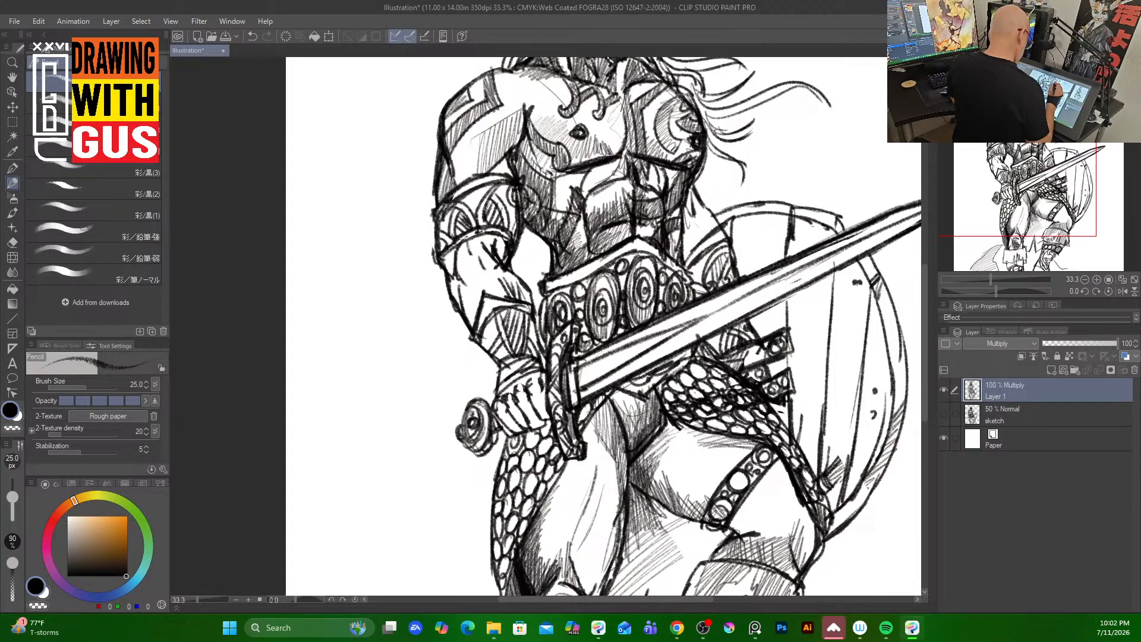
{"action": "mouse_move", "coordinate": [498, 297]}
{"action": "left_mouse_down"}
{"action": "mouse_move", "coordinate": [497, 383]}
{"action": "mouse_move", "coordinate": [537, 365]}
{"action": "mouse_move", "coordinate": [547, 334]}
{"action": "mouse_move", "coordinate": [517, 398]}
{"action": "mouse_move", "coordinate": [517, 381]}
{"action": "mouse_move", "coordinate": [520, 406]}
{"action": "mouse_move", "coordinate": [529, 379]}
{"action": "mouse_move", "coordinate": [526, 389]}
{"action": "mouse_move", "coordinate": [541, 391]}
{"action": "mouse_move", "coordinate": [496, 420]}
{"action": "left_mouse_up"}
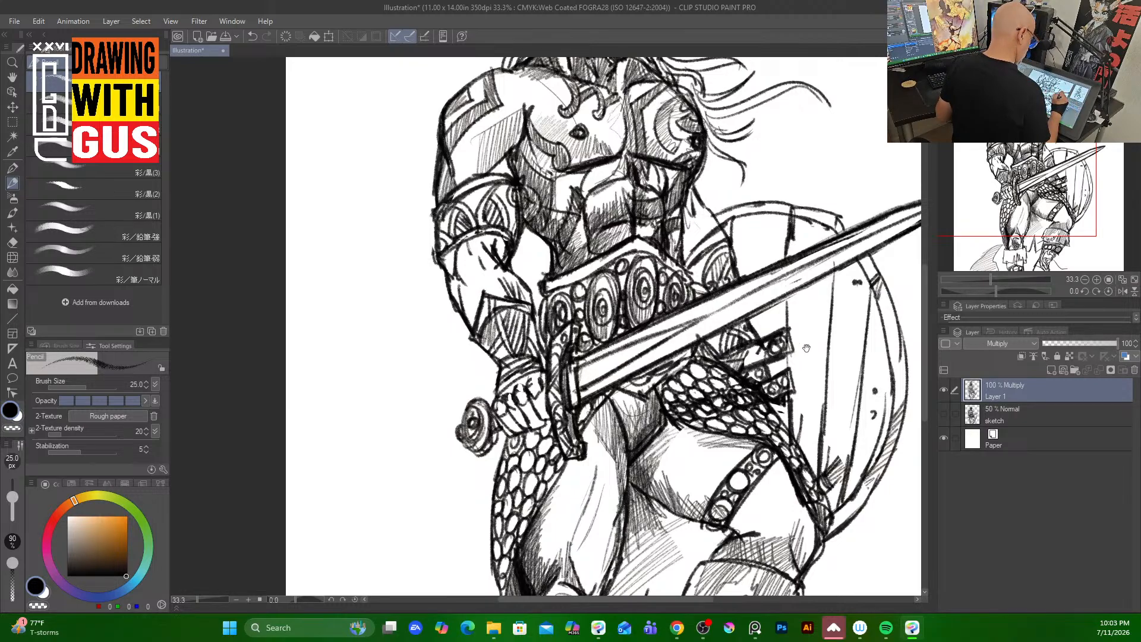
Extend the ground line outward from the bent leg's foot to the lower edge of the page.
{"action": "mouse_move", "coordinate": [806, 348]}
{"action": "left_mouse_down"}
{"action": "mouse_move", "coordinate": [687, 438]}
{"action": "mouse_move", "coordinate": [694, 459]}
{"action": "mouse_move", "coordinate": [732, 259]}
{"action": "mouse_move", "coordinate": [736, 144]}
{"action": "left_mouse_up"}
{"action": "left_click_drag", "start_coordinate": [788, 380], "coordinate": [742, 513]}
{"action": "left_click_drag", "start_coordinate": [767, 291], "coordinate": [787, 527]}
{"action": "scroll", "coordinate": [808, 380], "scroll_direction": "down", "scroll_amount": 3}
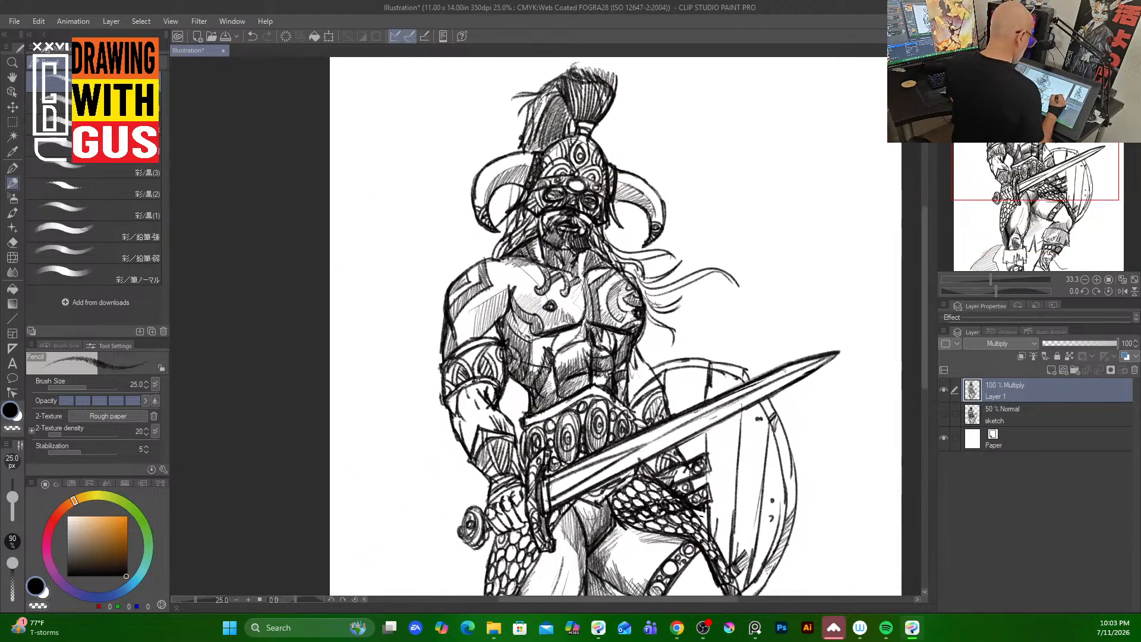
{"action": "left_click_drag", "start_coordinate": [926, 365], "coordinate": [915, 436]}
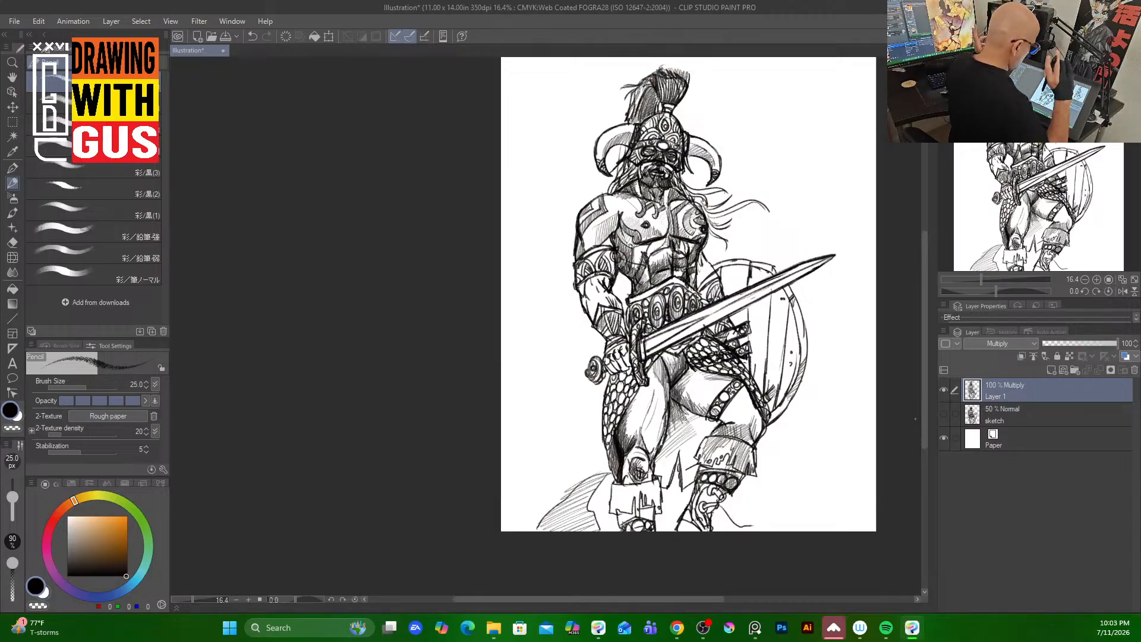
{"action": "left_click_drag", "start_coordinate": [752, 527], "coordinate": [769, 531]}
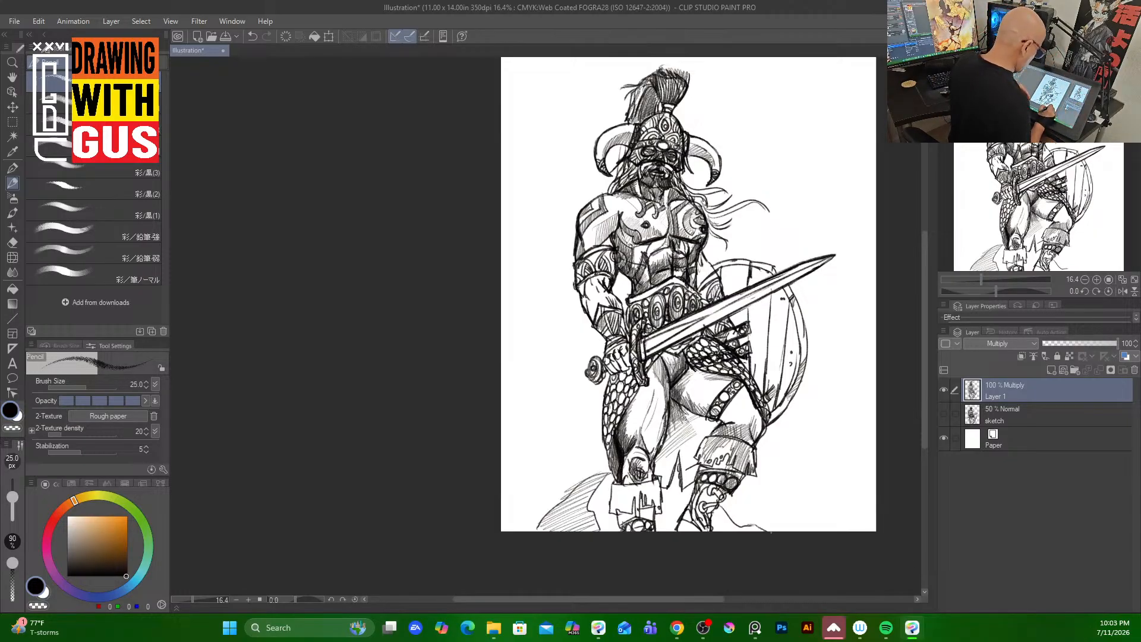